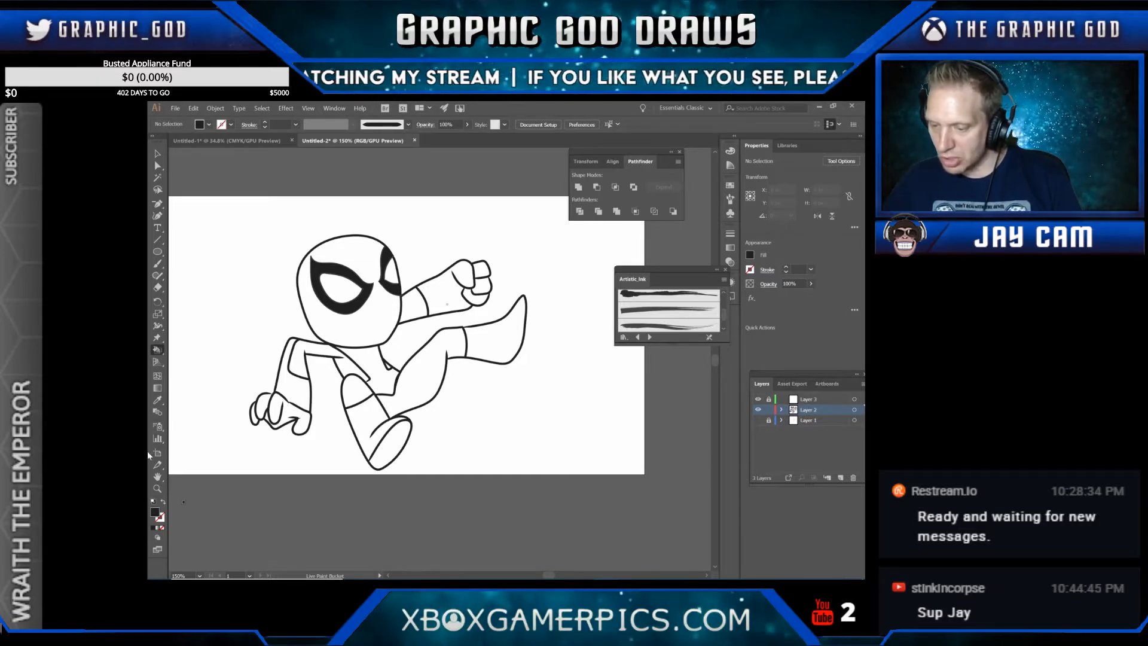
Step: Compare the inked outlines on Layer 2 with the blue sketch on Layer 1 by switching their visibility
click(759, 410)
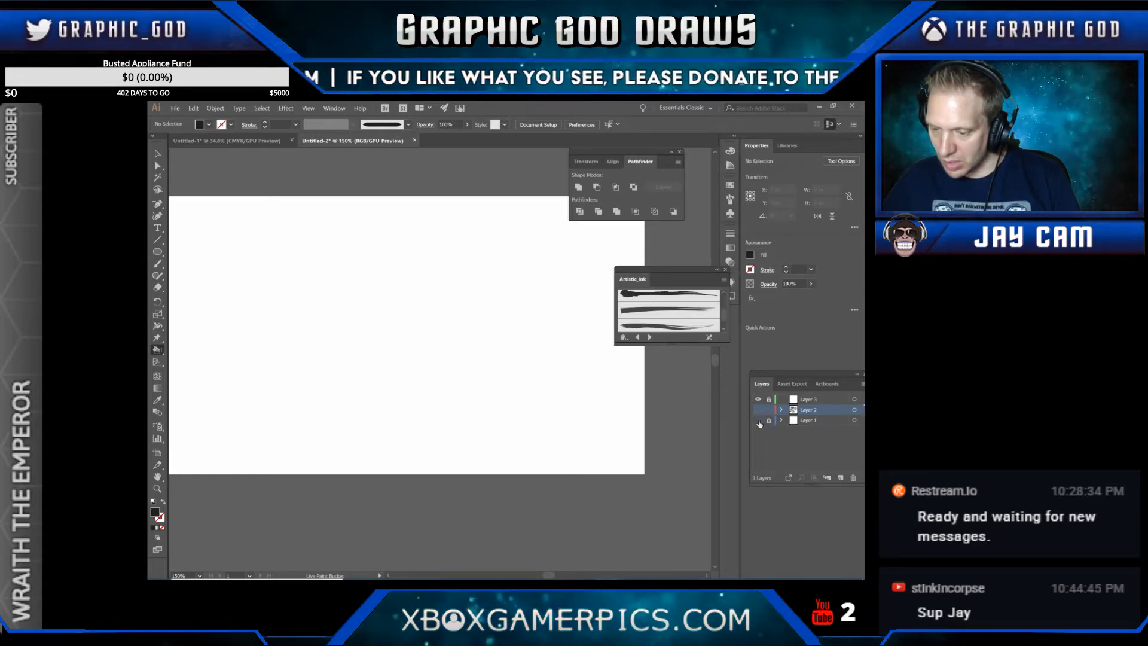
click(759, 420)
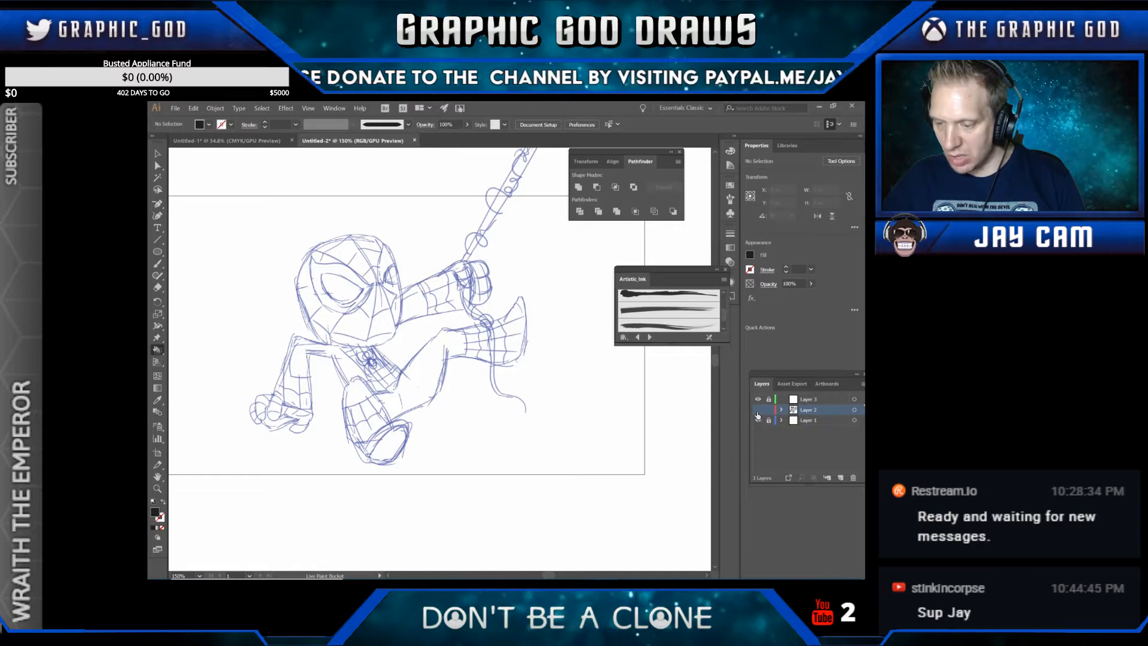
click(758, 410)
click(758, 421)
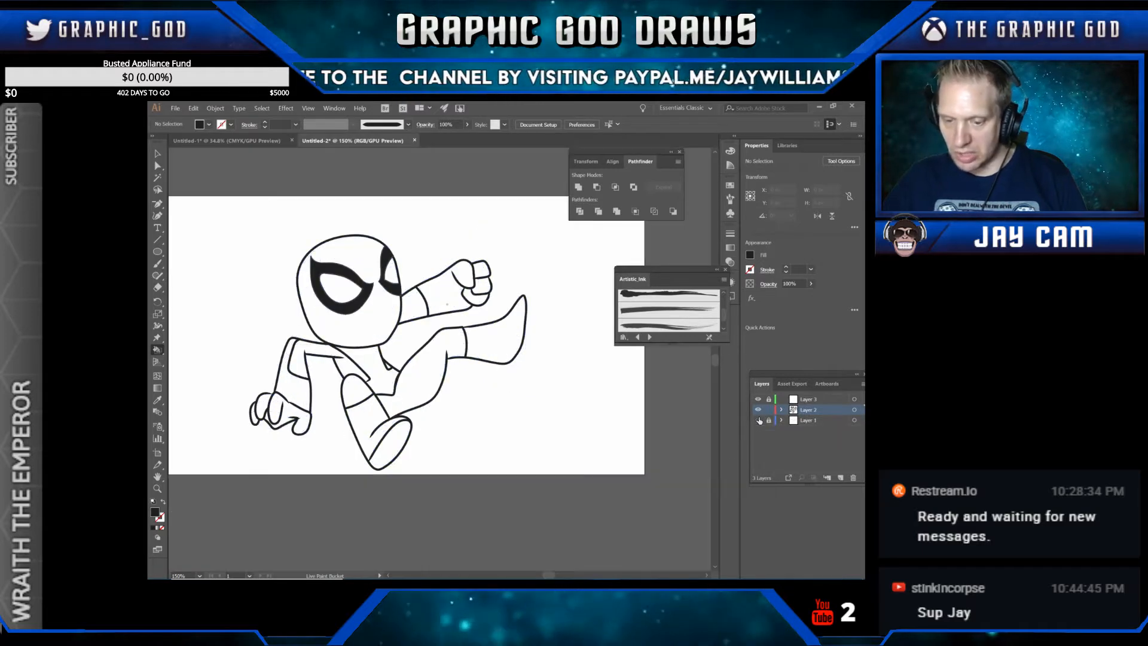
Step: Show the Layer 1 sketch together with the Layer 2 outlines, toggling each layer to check the inking against the sketch
click(758, 420)
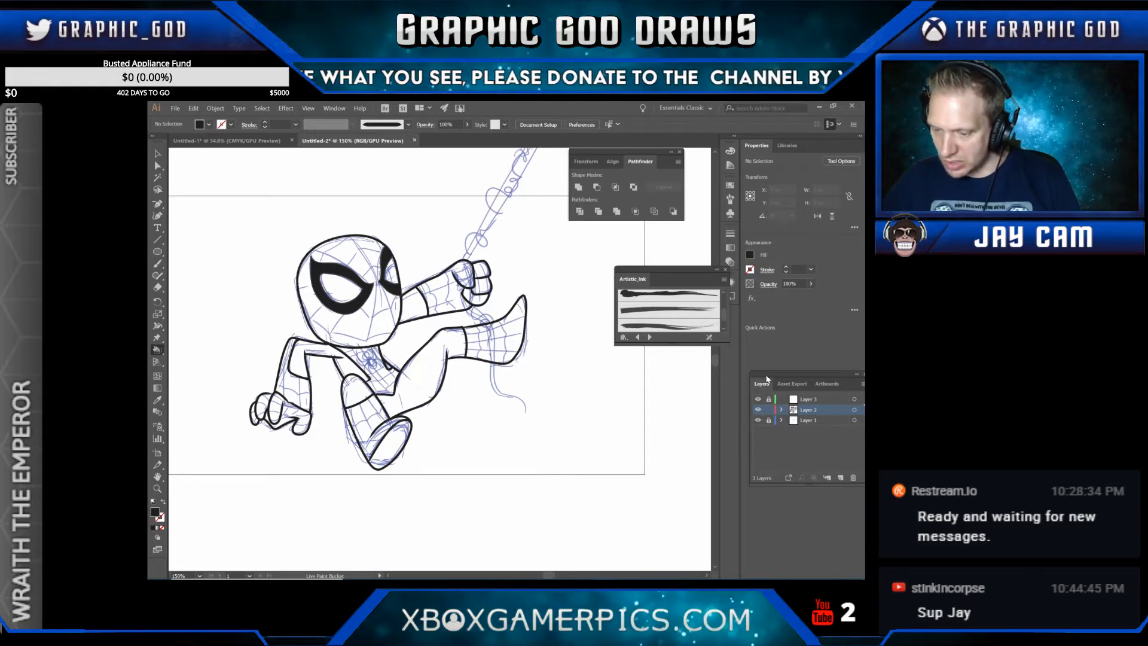
click(758, 420)
click(758, 420)
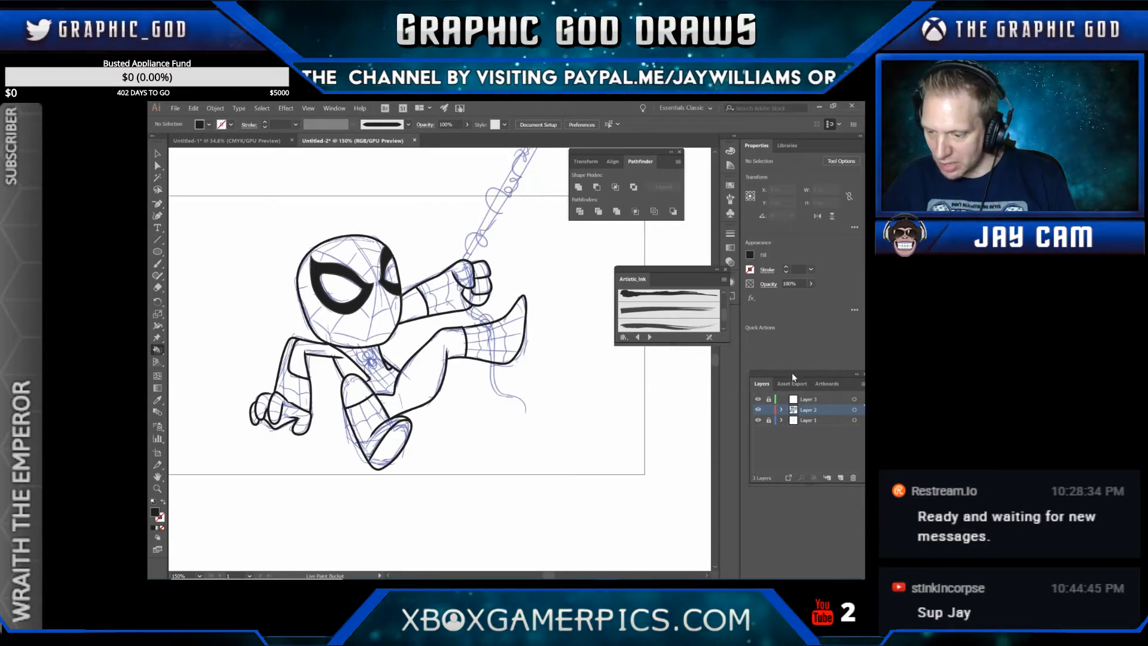
click(758, 421)
click(759, 420)
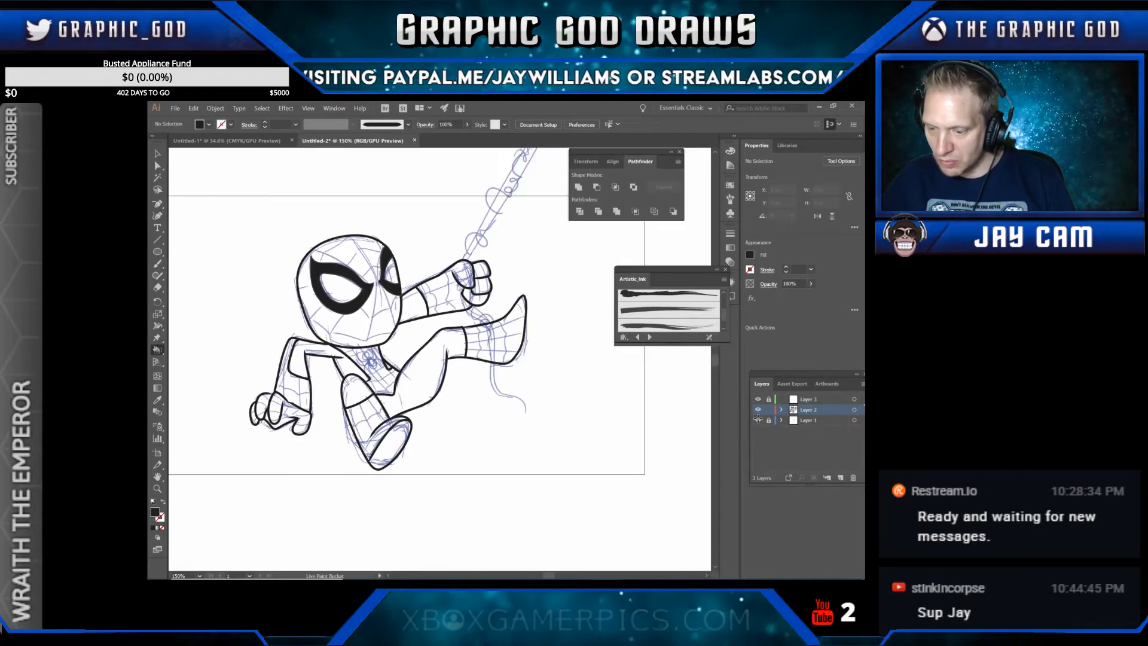
click(759, 411)
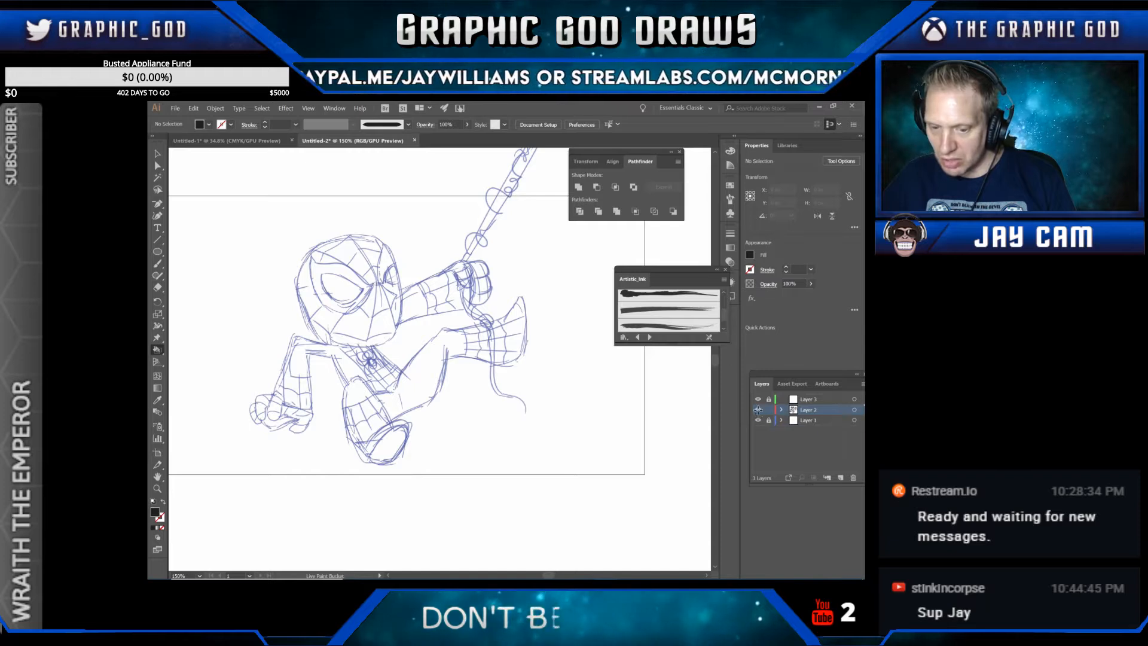
click(758, 411)
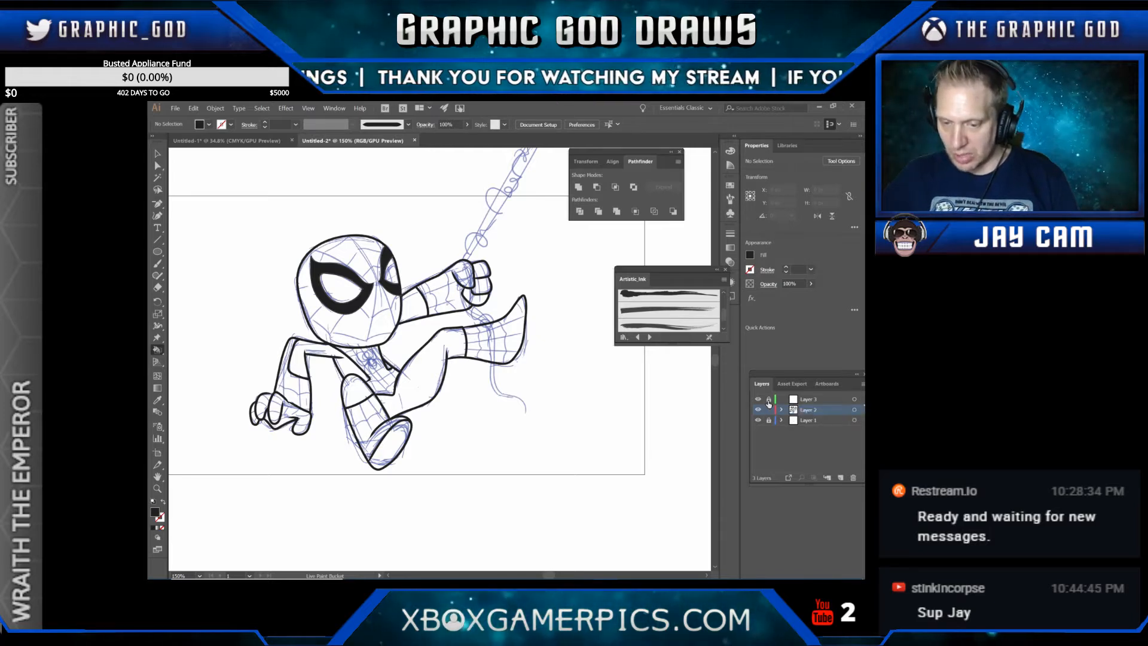
Step: Copy all the outline artwork from Layer 2 onto the unlocked Layer 3, and lock and hide Layer 2
click(854, 412)
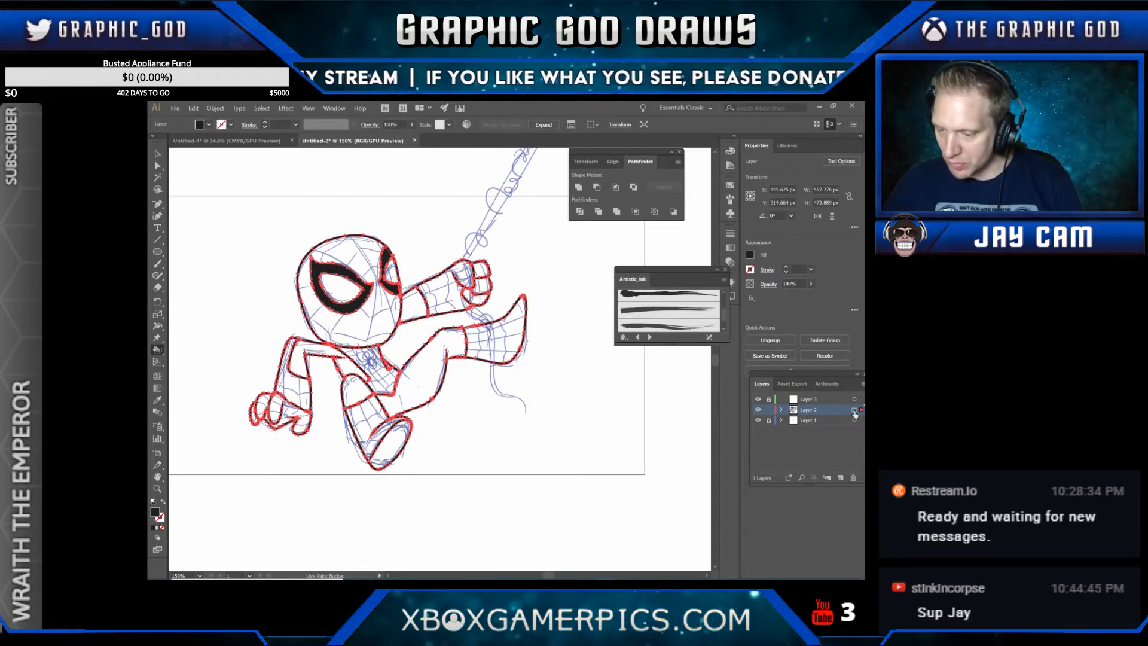
click(770, 410)
click(769, 399)
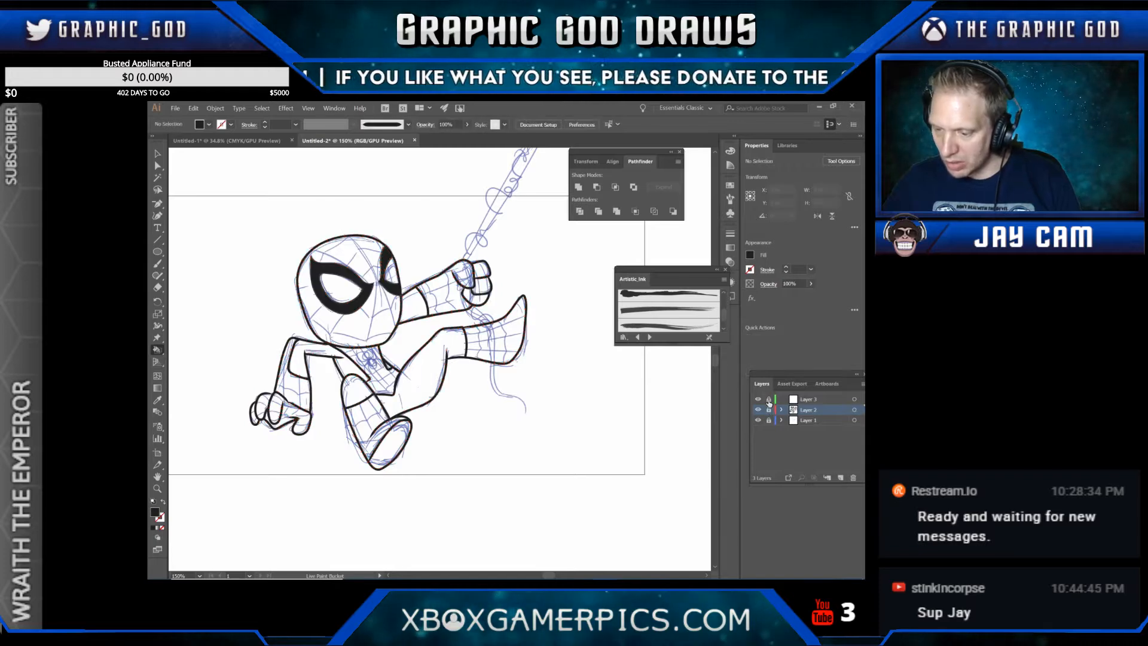
click(816, 398)
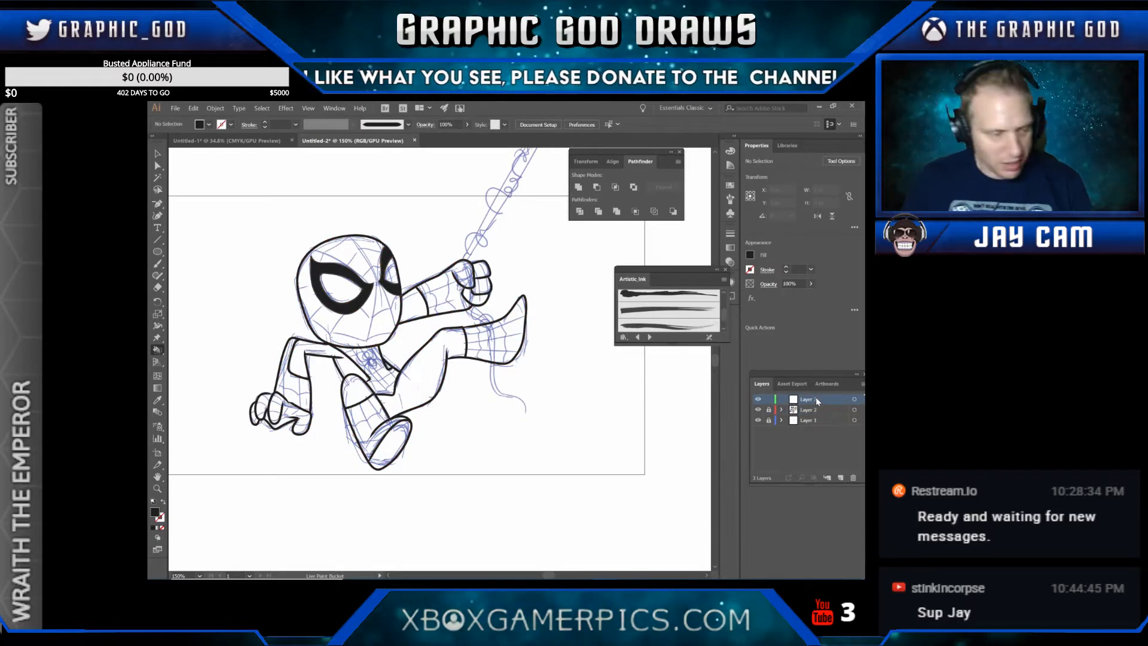
key(ctrl+a)
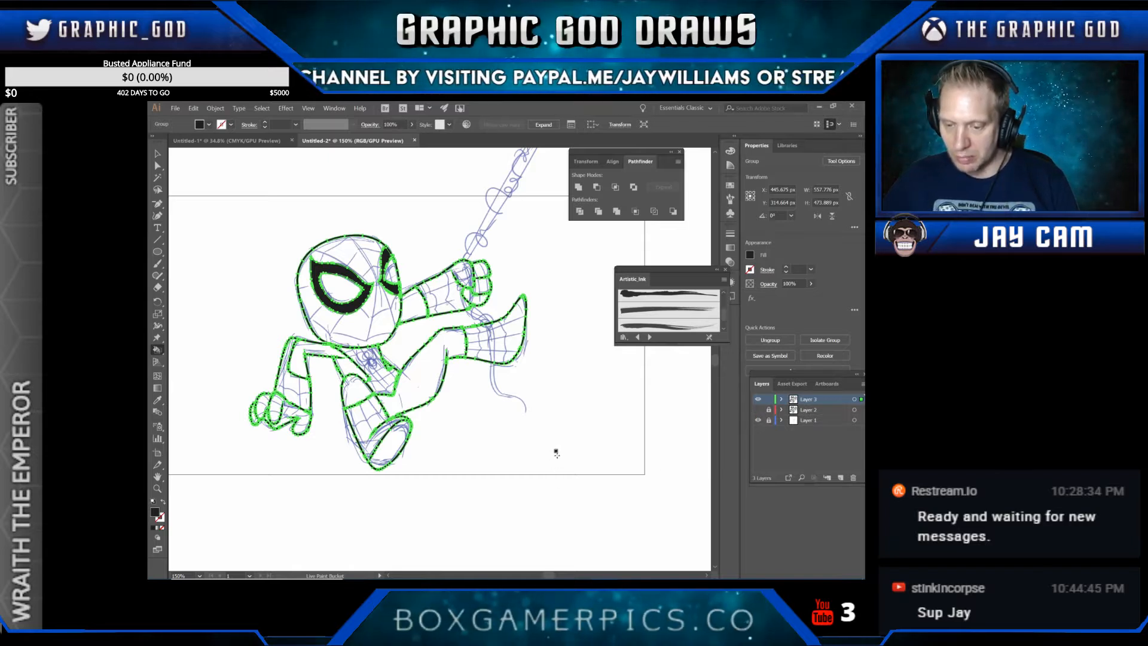
click(157, 156)
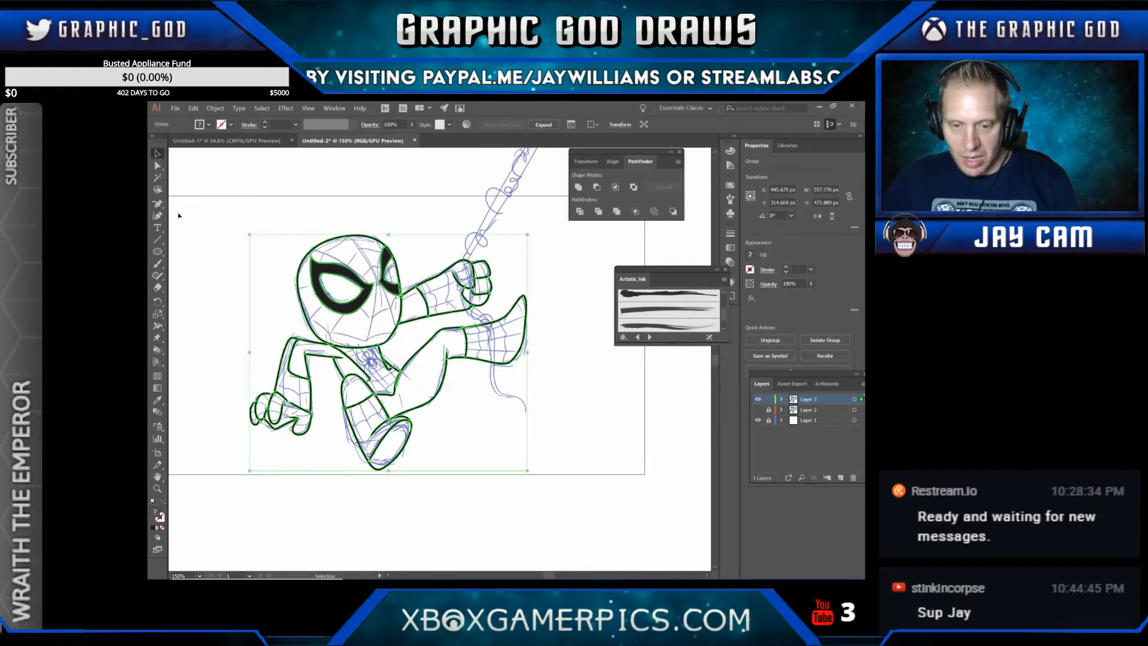
click(179, 215)
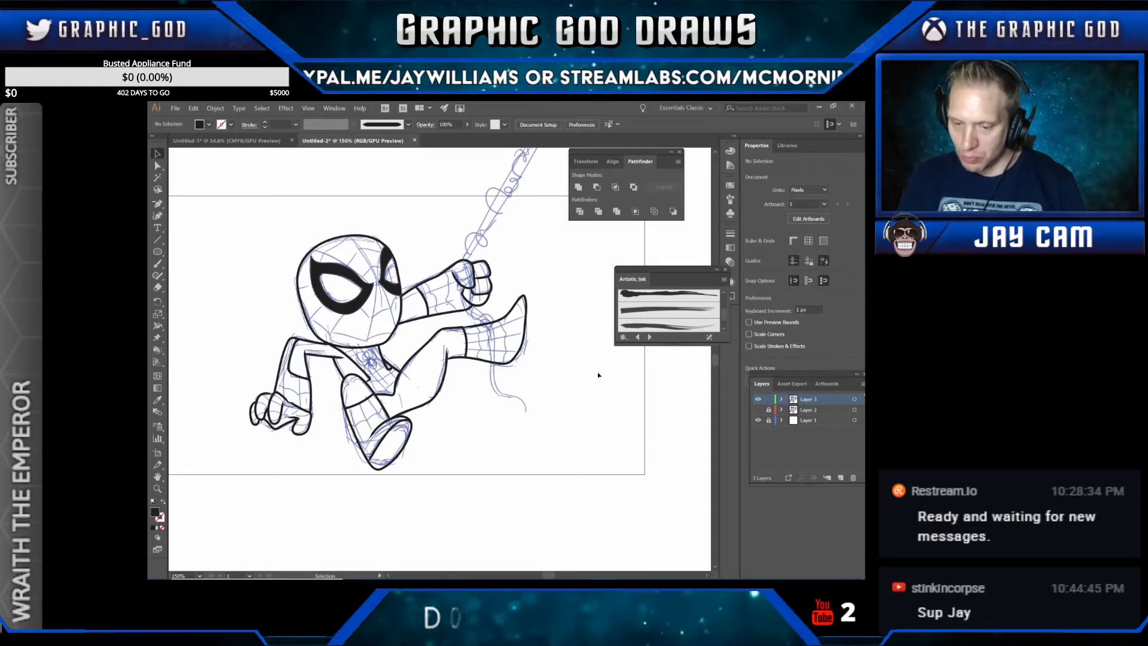
Step: Set up the Paintbrush for the head's web lines with a tapered Artistic_Ink brush and a 0.25 pt stroke
scroll(376, 304, up, 5)
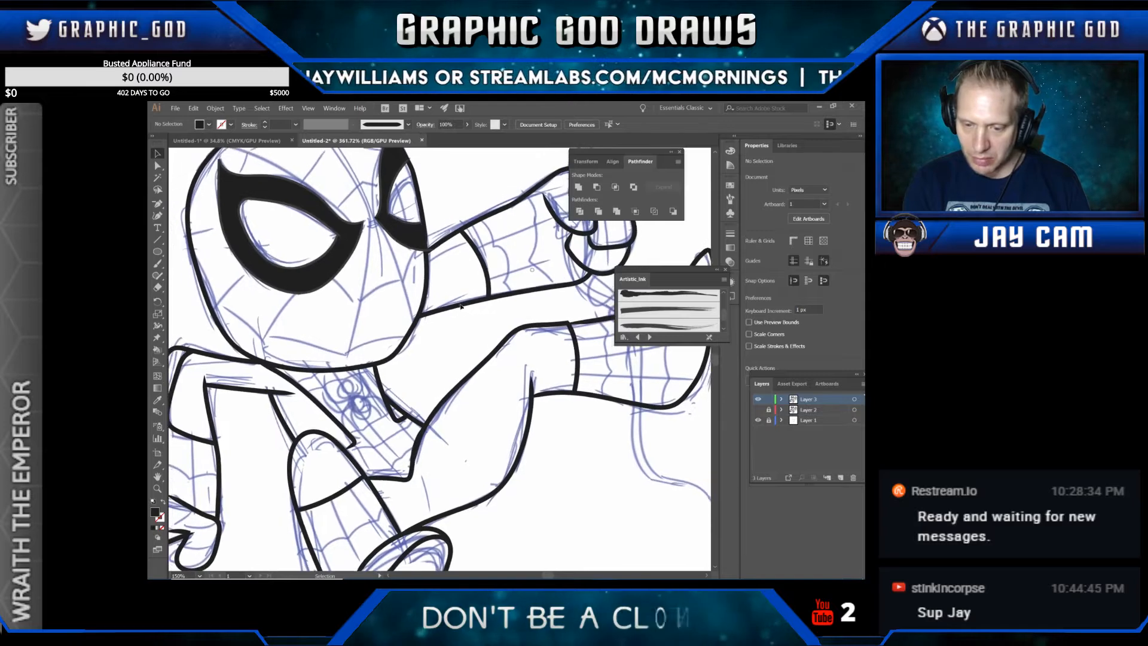
drag(383, 241, 428, 290)
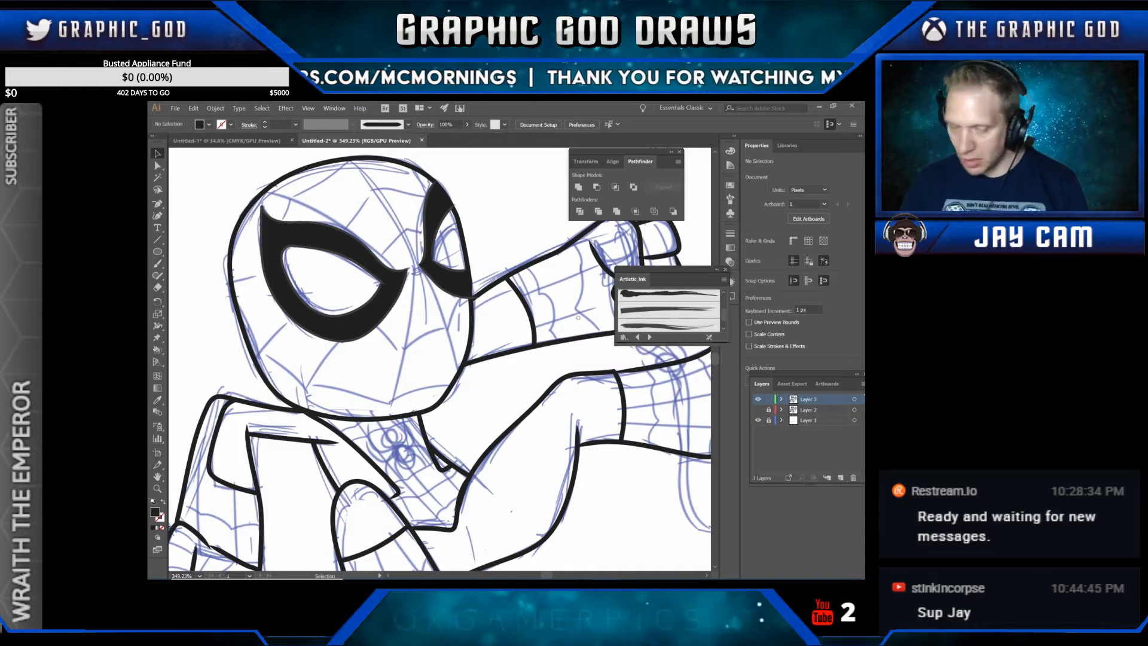
click(157, 263)
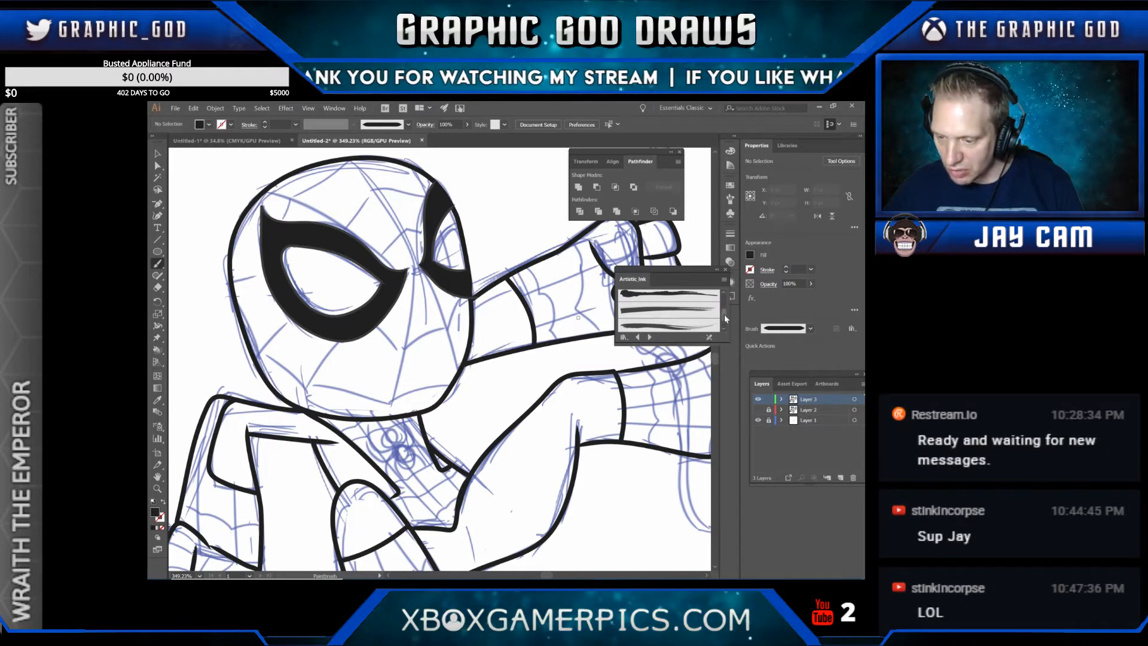
drag(724, 314, 723, 319)
click(689, 302)
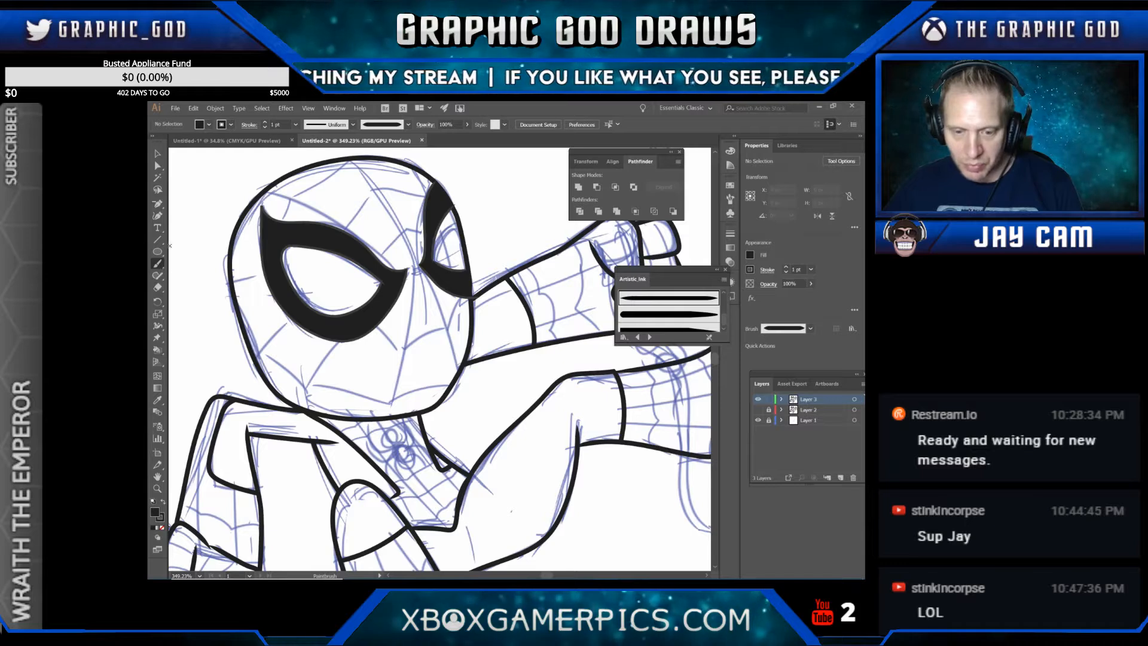
click(295, 124)
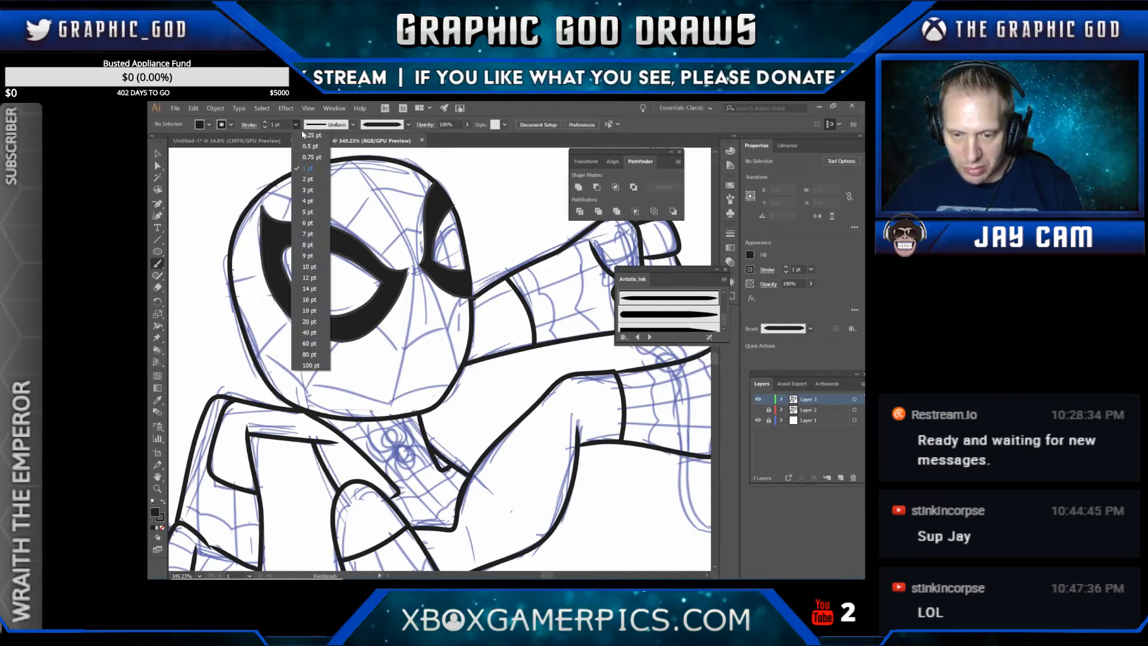
click(311, 136)
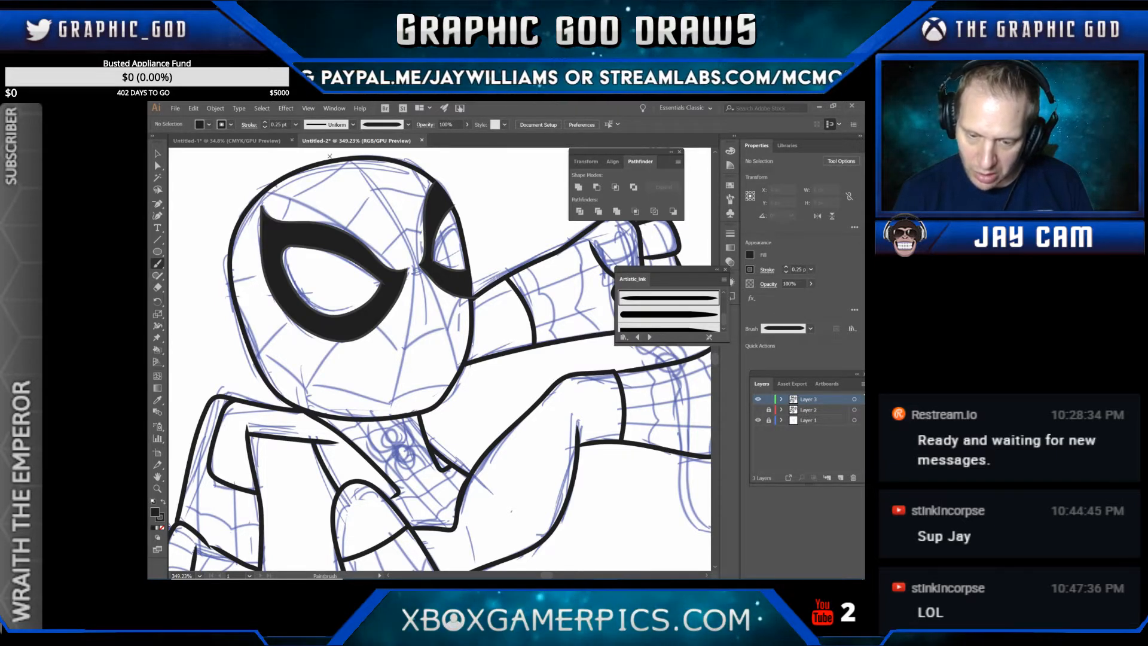
Step: Paint the web lines radiating from between the eyes across the mask, following the sketch and overshooting the head outline
drag(415, 268, 341, 162)
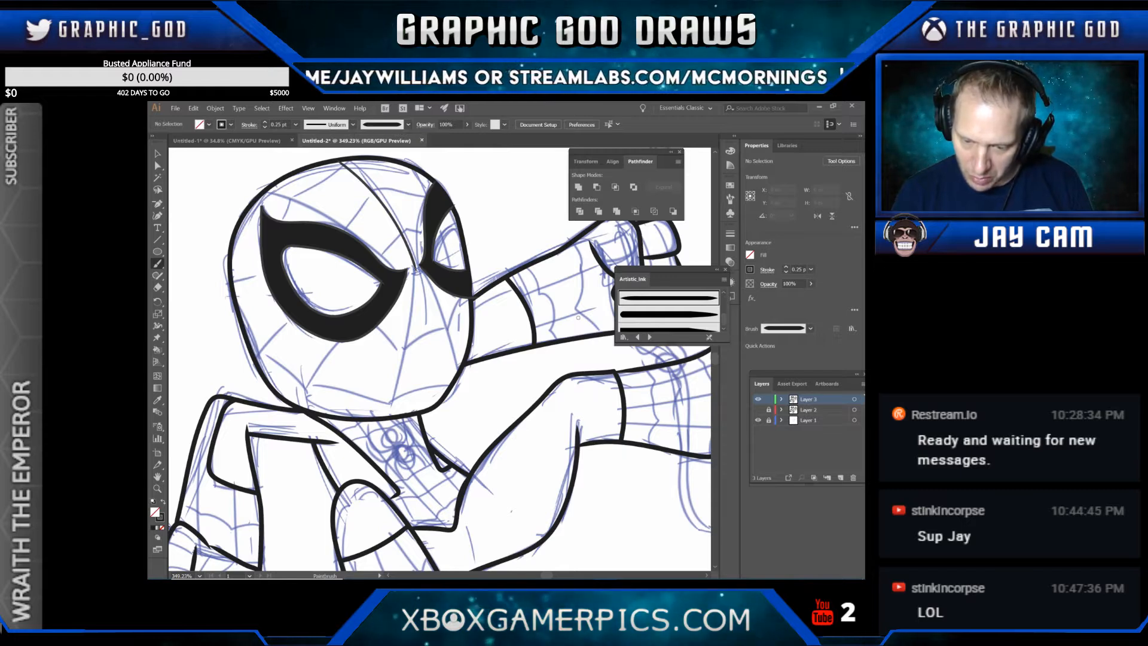
drag(415, 270, 377, 414)
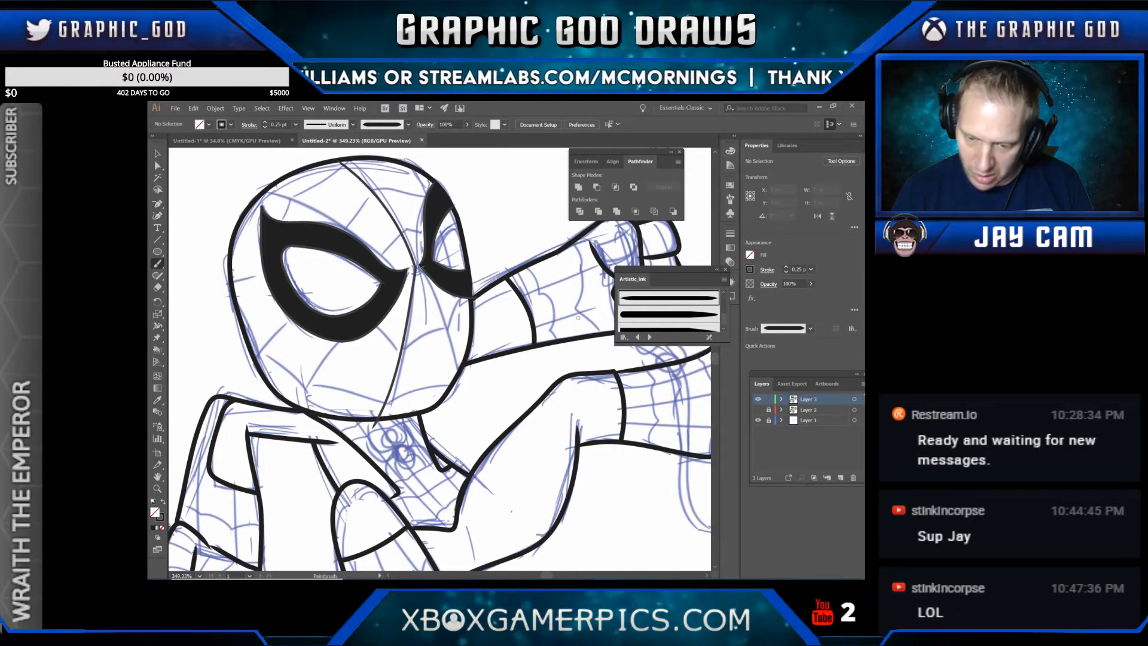
drag(419, 267, 475, 400)
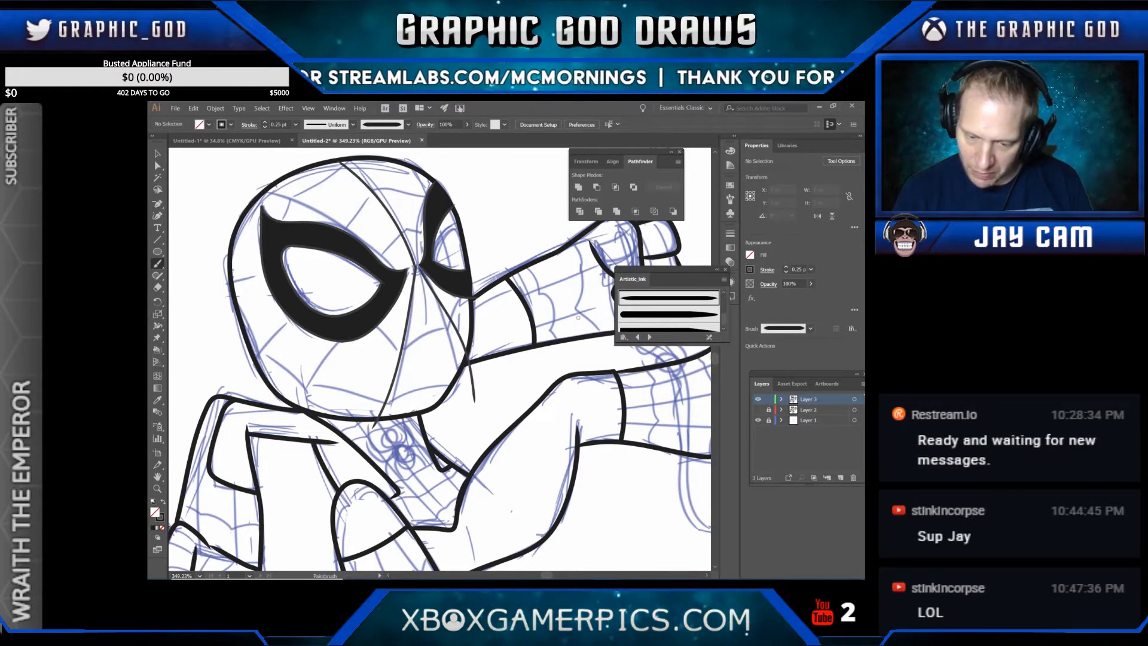
drag(338, 338, 289, 428)
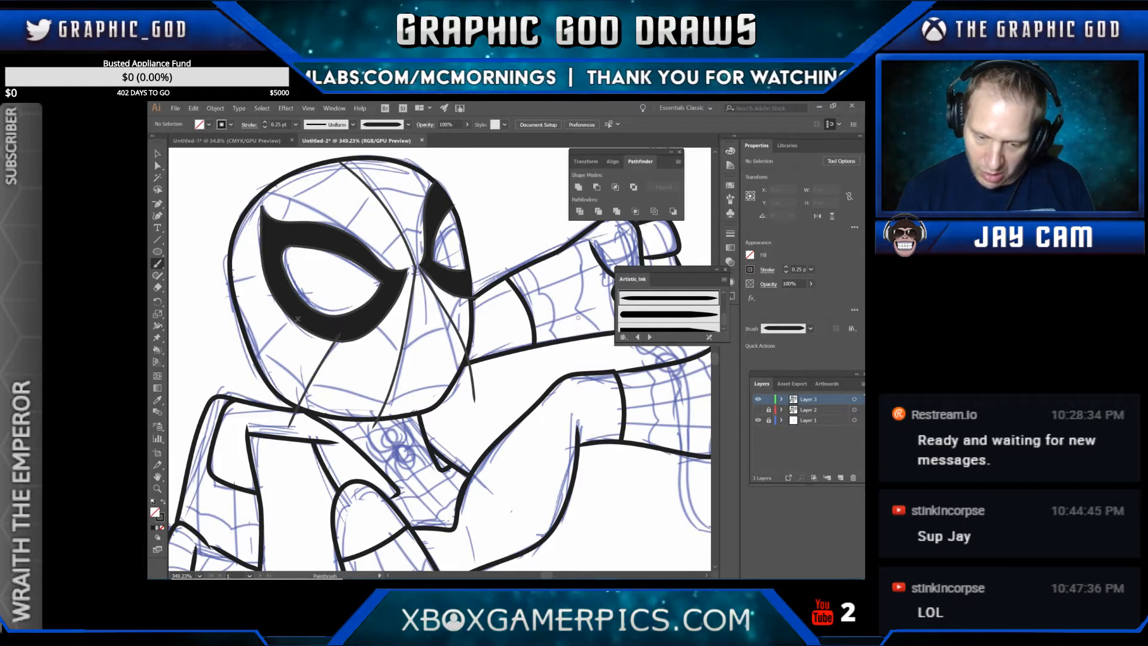
drag(293, 318, 237, 388)
drag(264, 271, 189, 307)
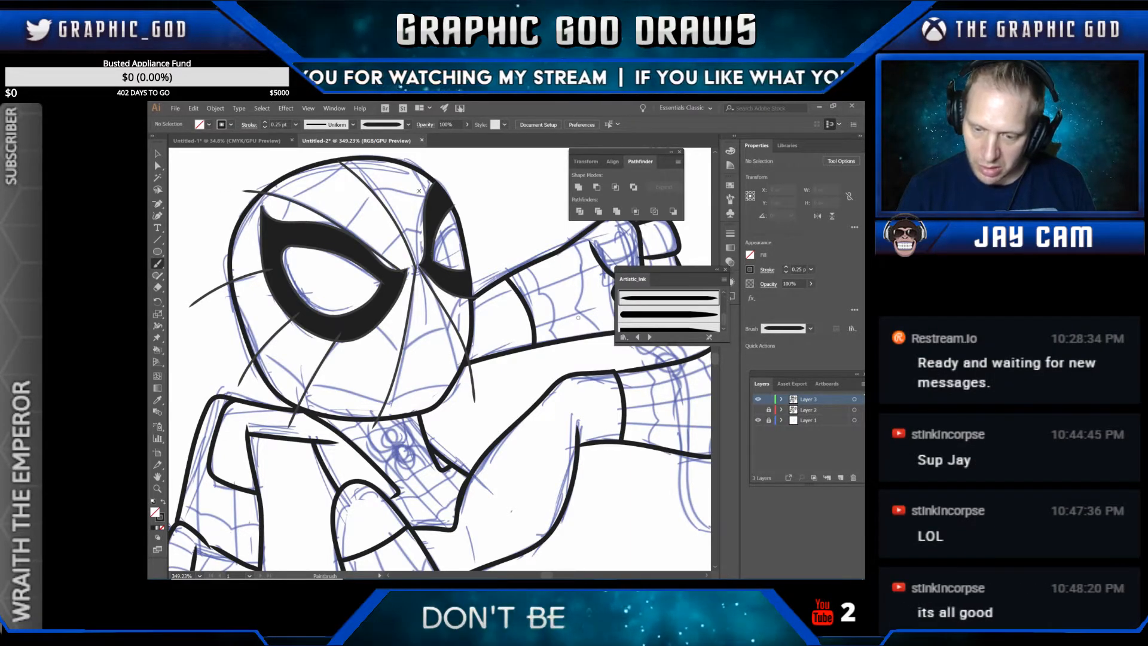
drag(417, 258, 430, 159)
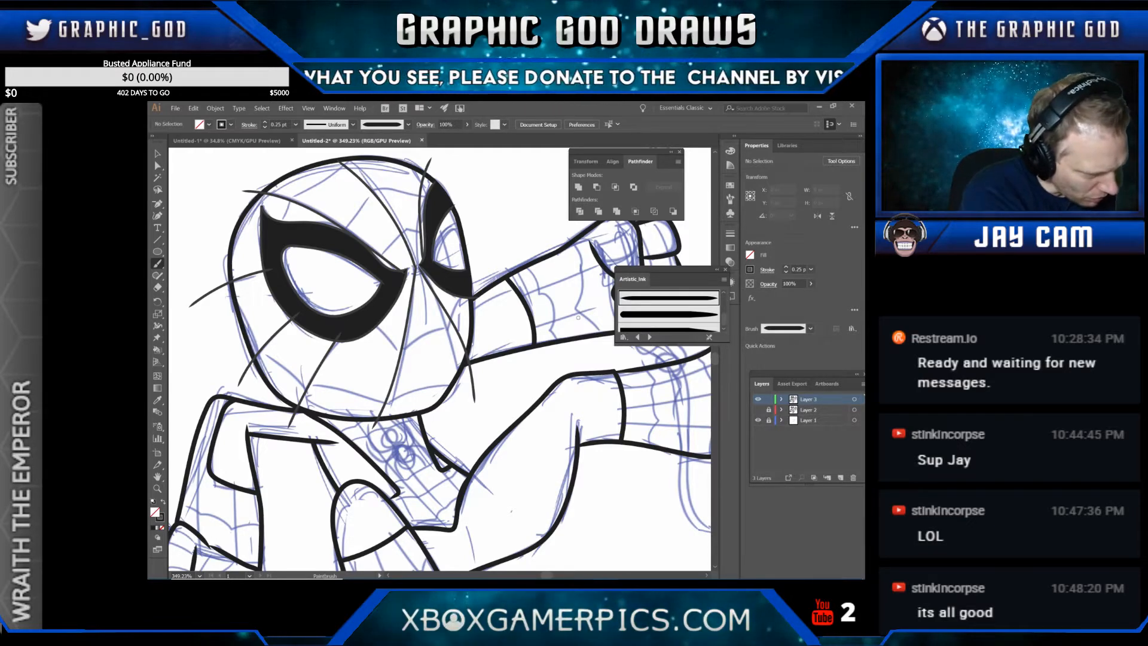
Step: Hide the panels and paint two lengthwise web lines on the raised forearm's glove and three on the extended boot
key(Tab)
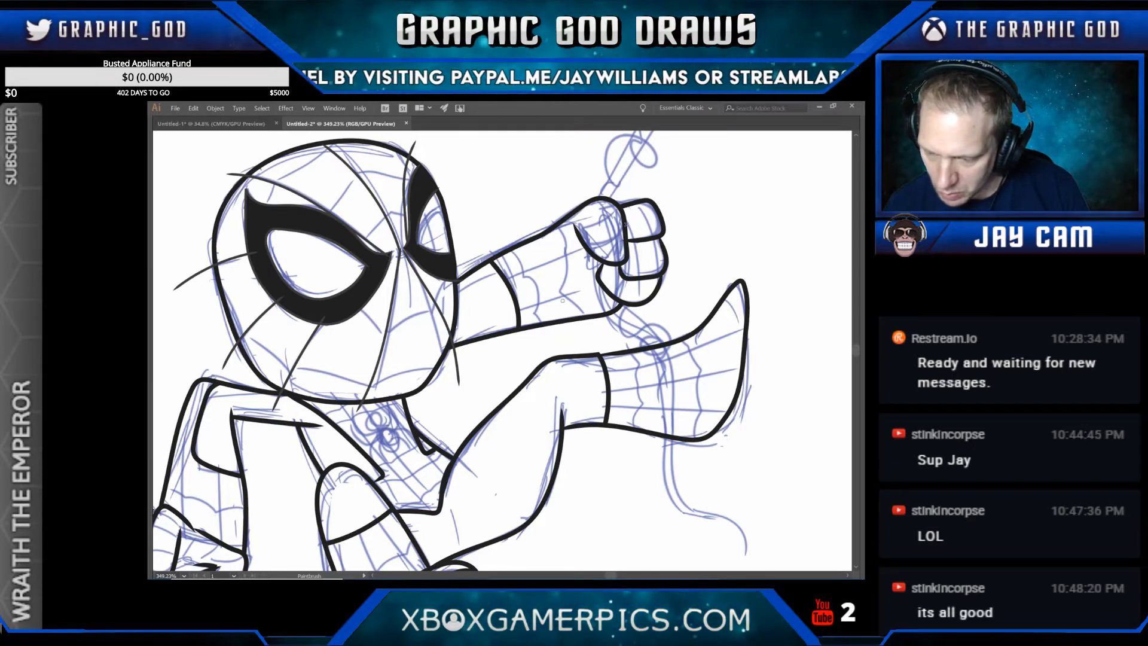
drag(486, 290, 610, 236)
drag(492, 316, 624, 275)
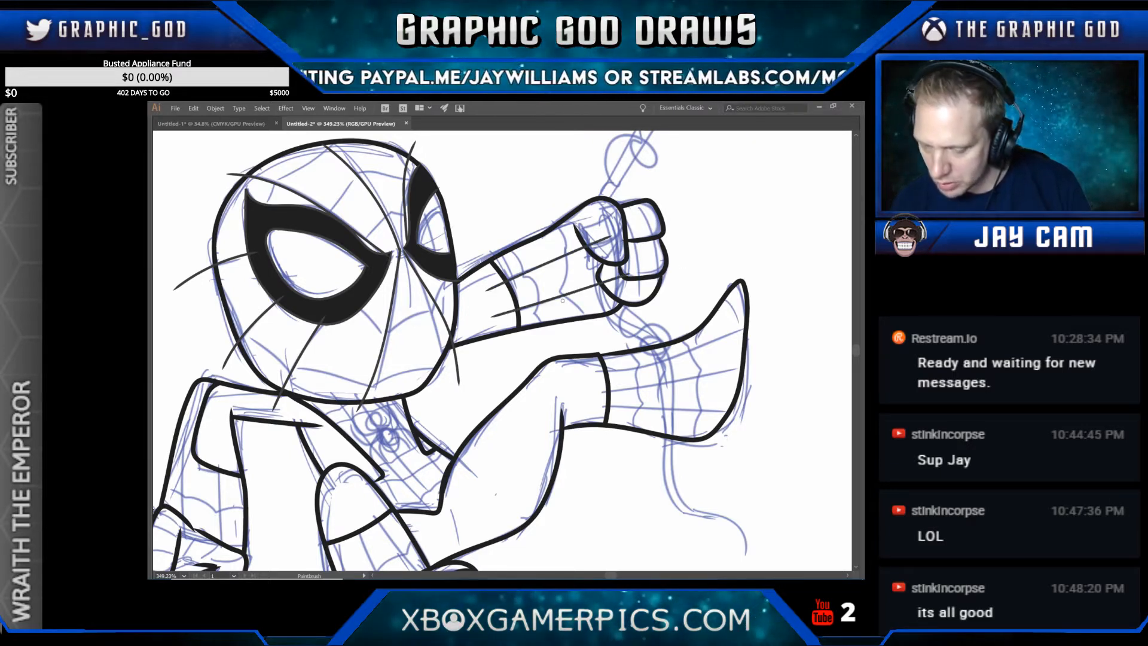
drag(581, 376, 754, 324)
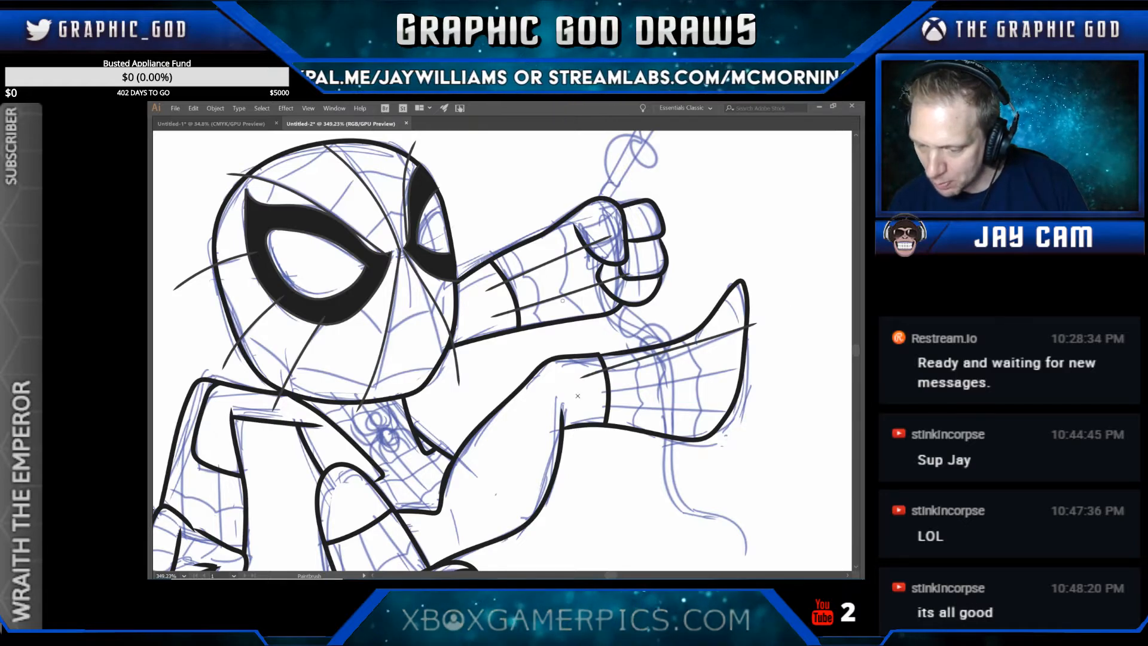
drag(578, 395, 764, 362)
drag(570, 405, 752, 415)
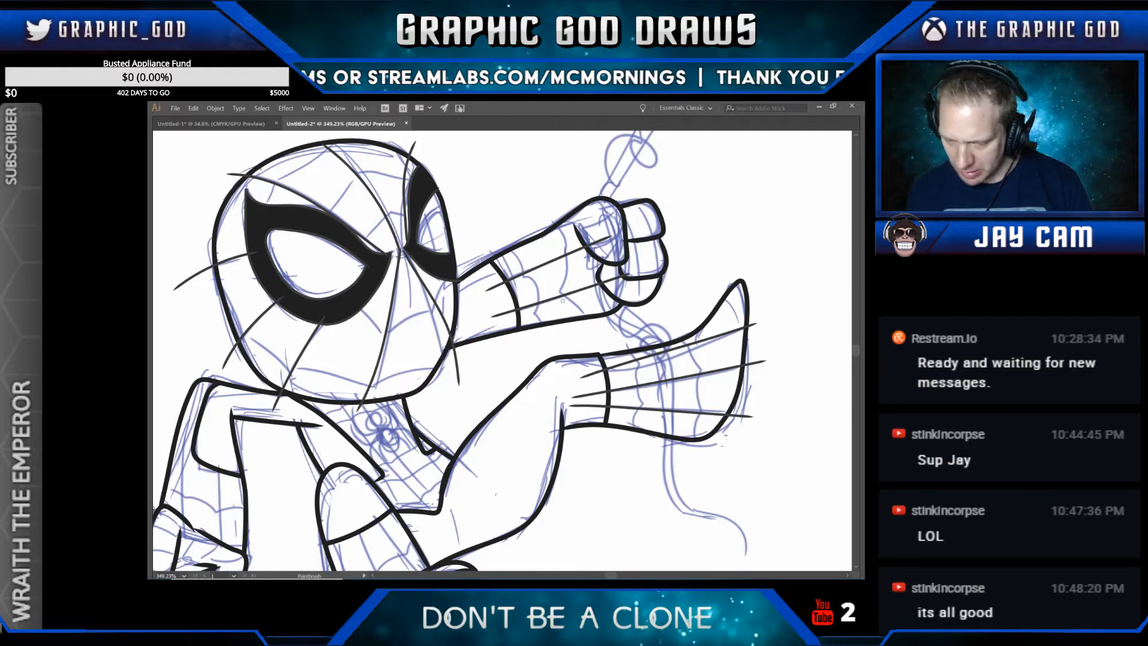
Step: Paint a lengthwise web line on the planted arm's glove and lengthwise web lines down the front boot, following the sketch
drag(562, 300, 682, 201)
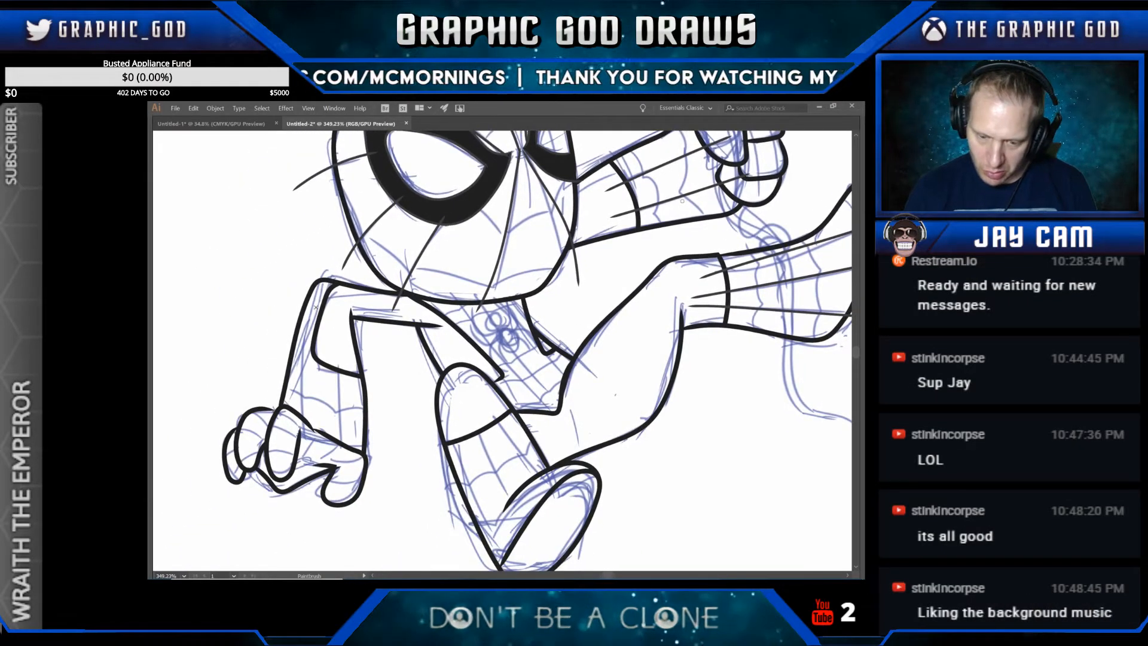
drag(344, 343, 340, 443)
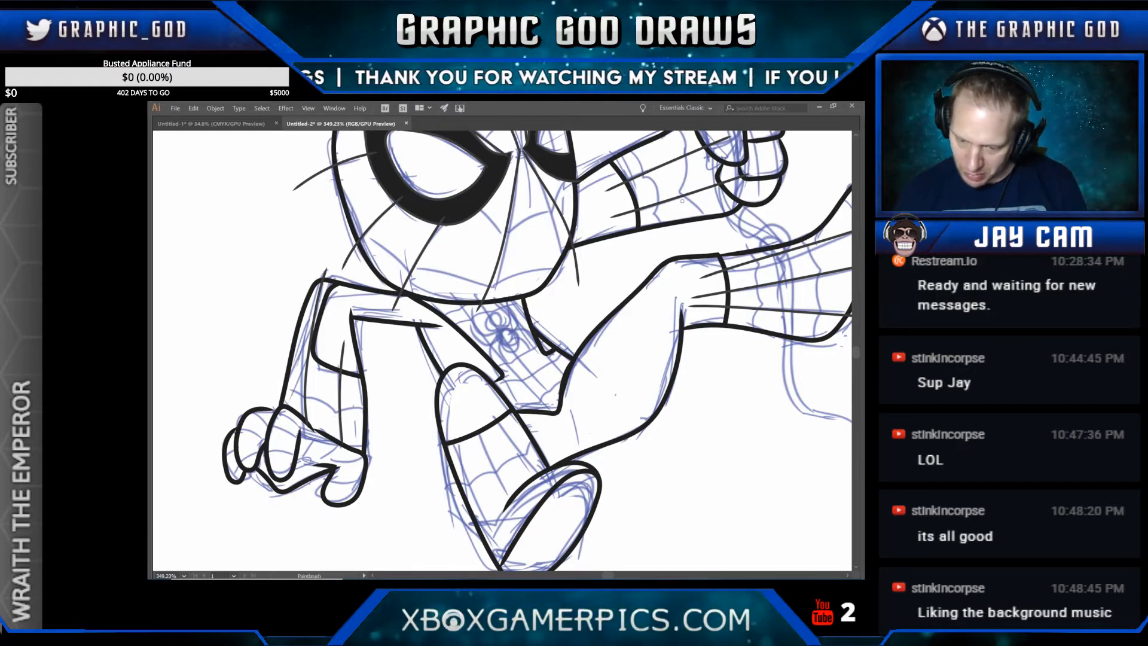
drag(497, 527, 459, 423)
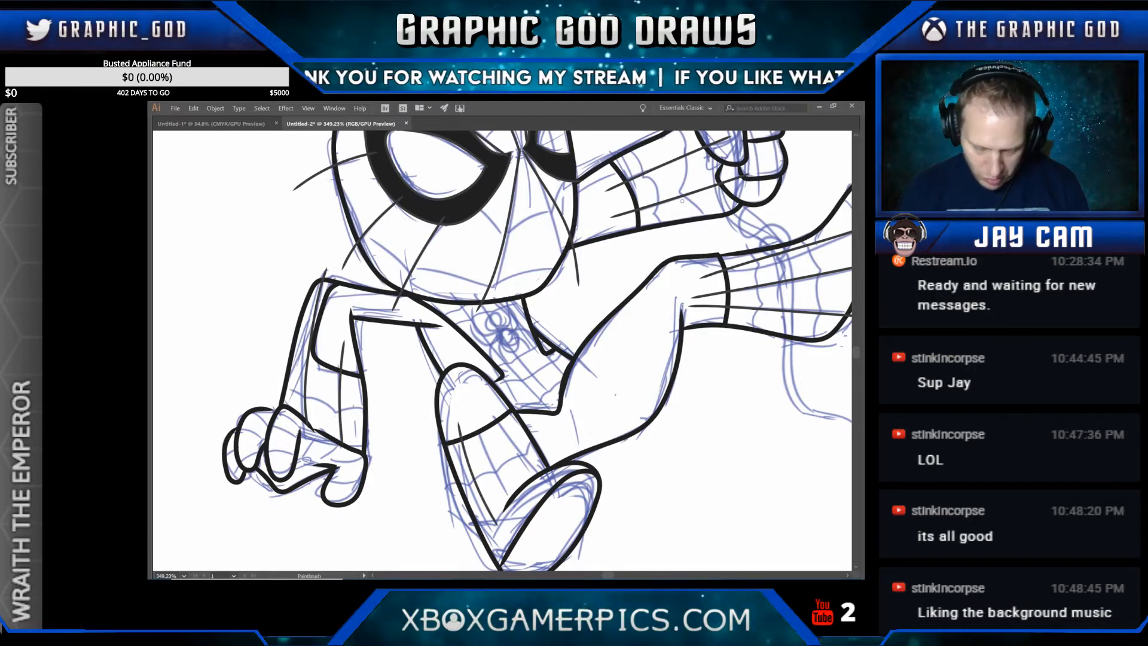
key(ctrl+z)
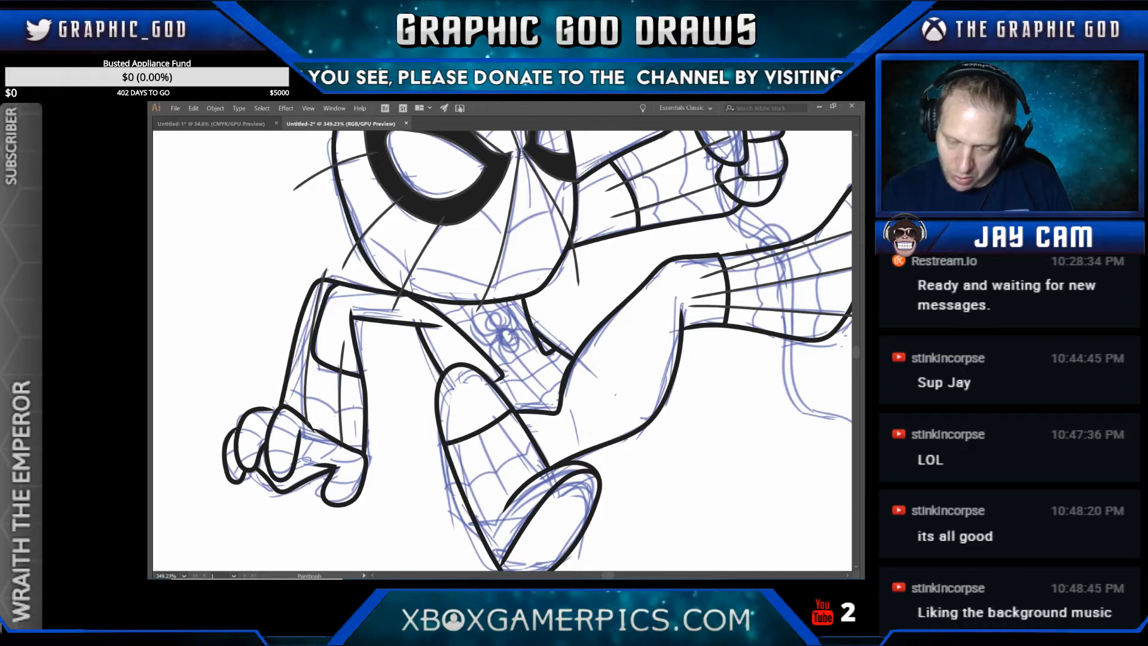
drag(452, 417, 494, 543)
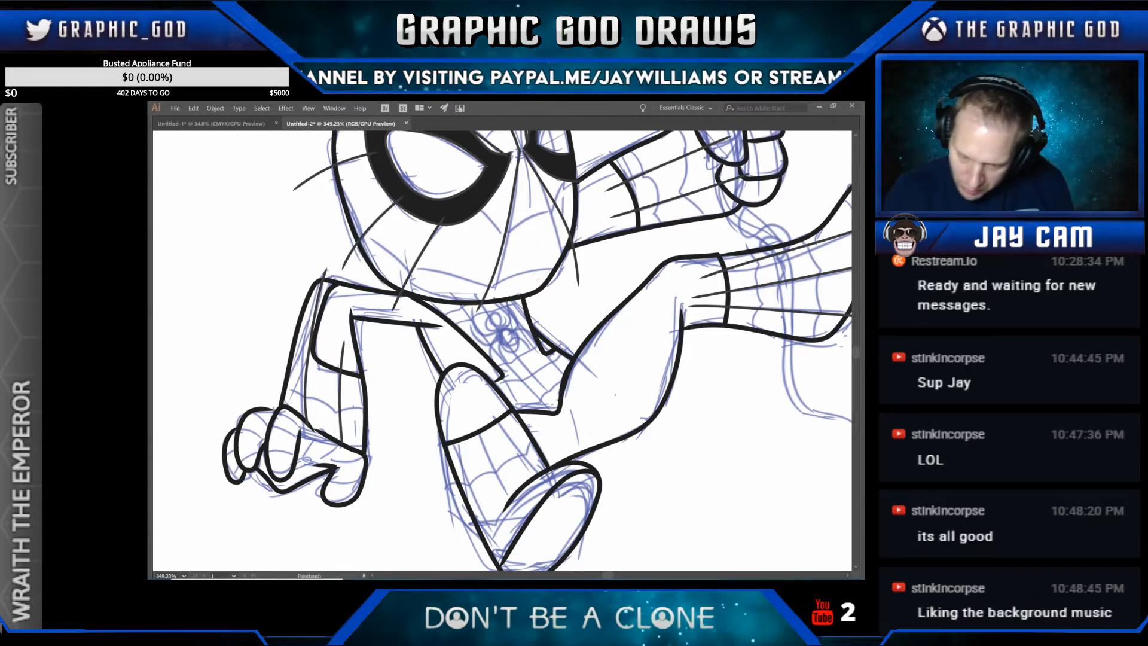
drag(453, 423, 504, 544)
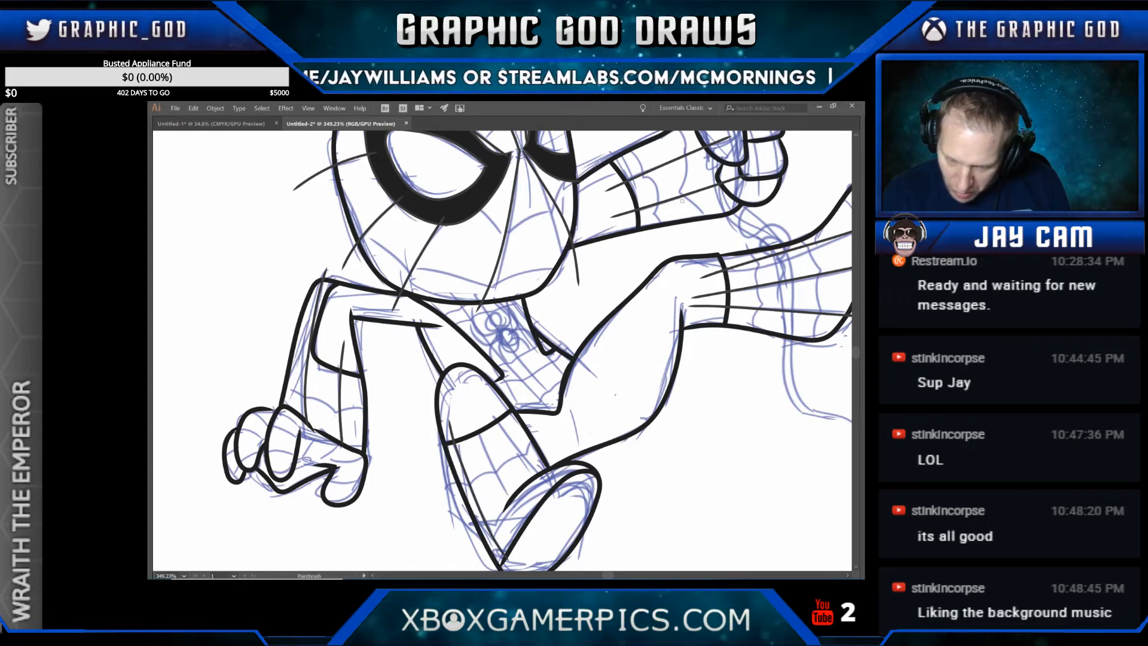
drag(466, 413, 541, 553)
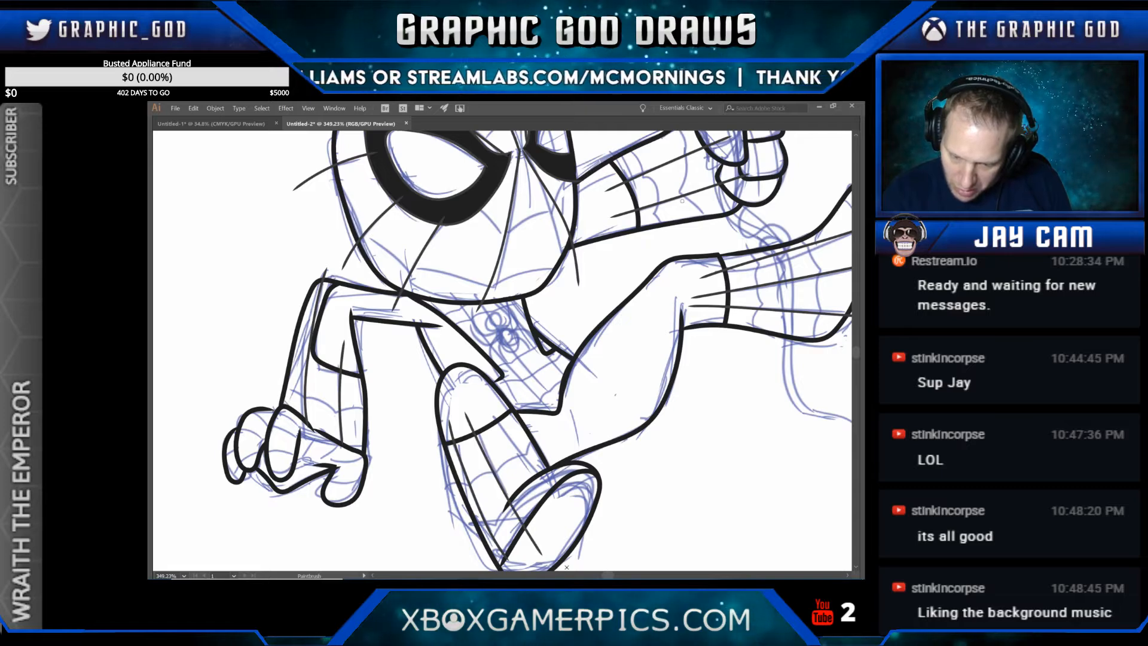
drag(484, 404, 586, 532)
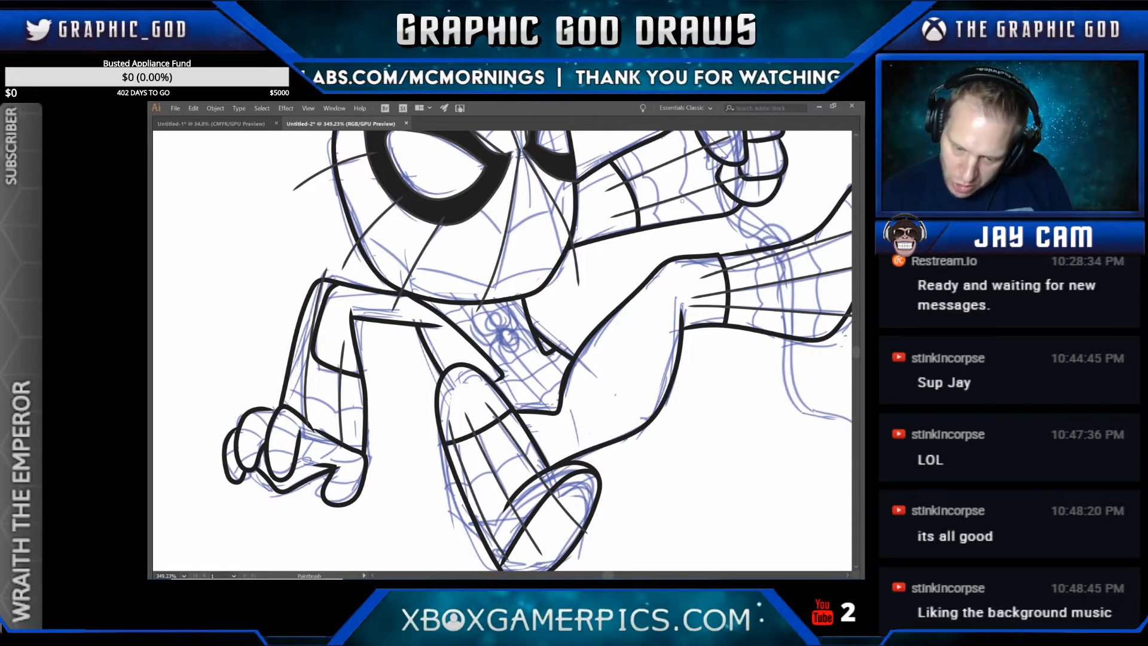
Step: Paint five roughly parallel lengthwise web lines down the torso from the chin to the waist, overshooting the outline
drag(464, 286, 579, 431)
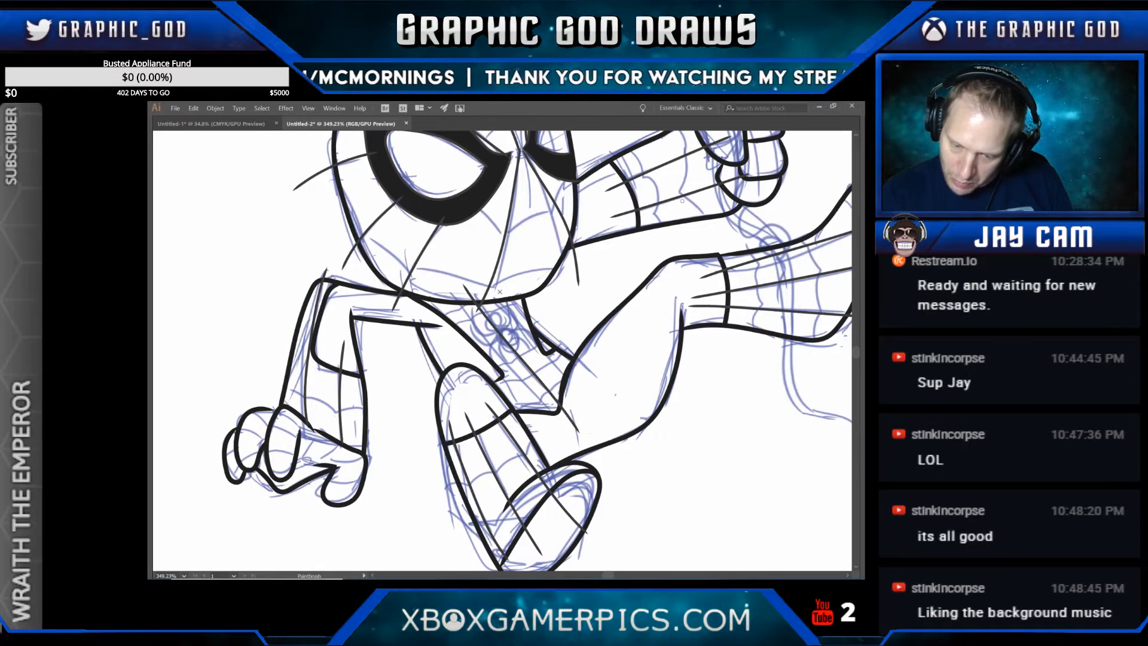
drag(481, 280, 591, 419)
drag(454, 305, 554, 431)
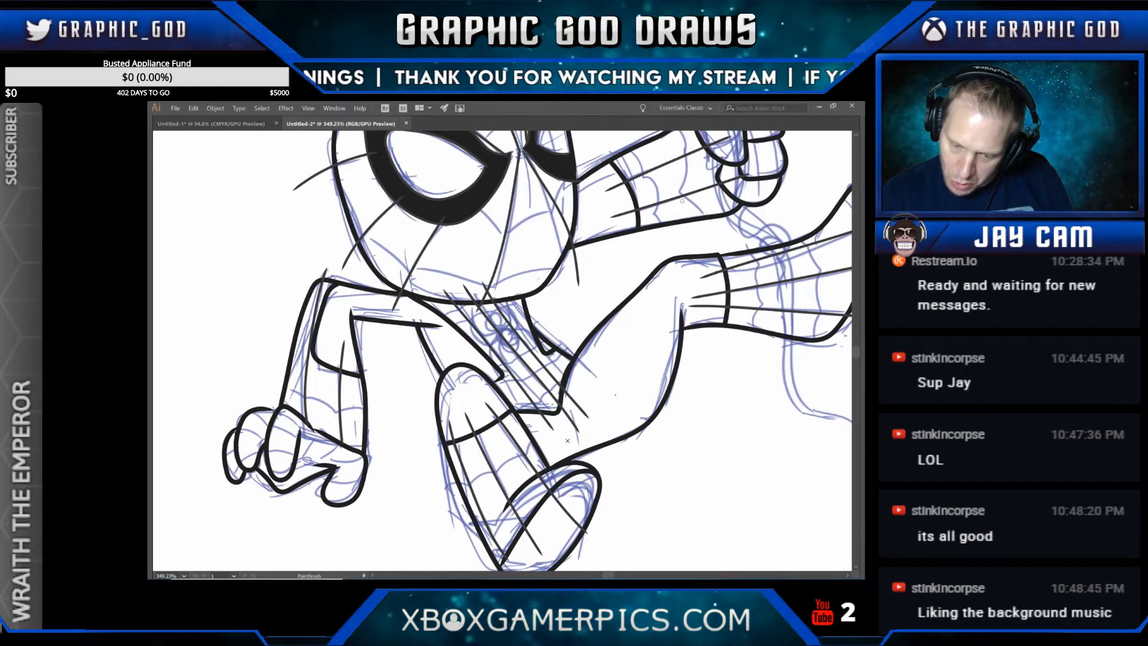
drag(489, 366, 534, 434)
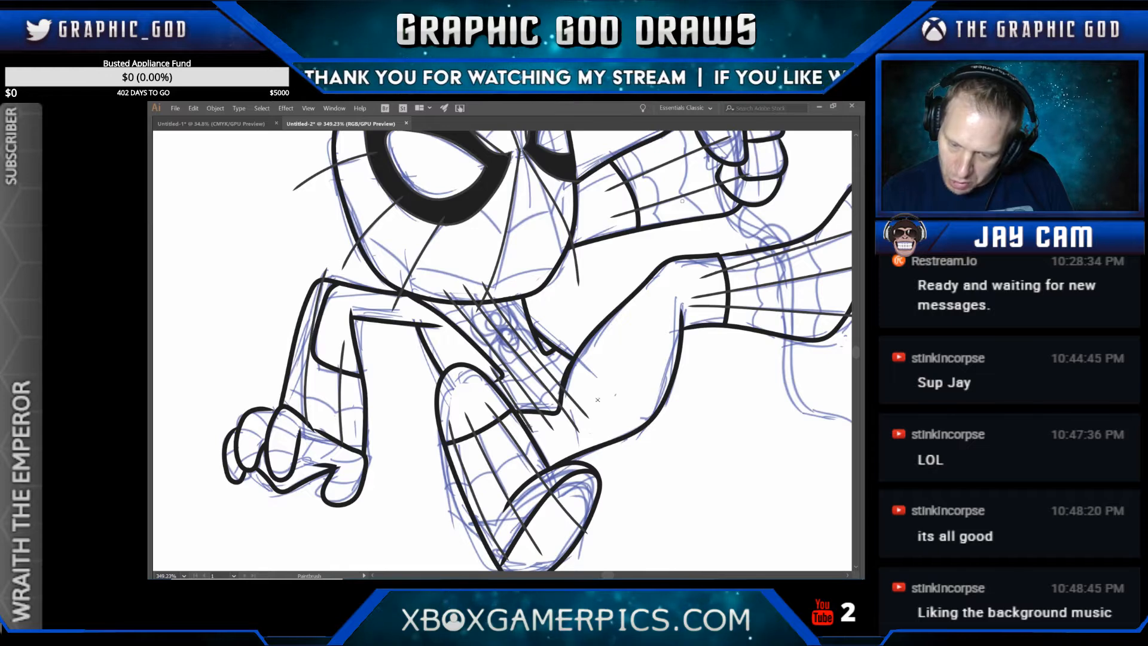
drag(542, 345, 589, 393)
Step: Paint the curved crosswise web lines over the mask and across the raised forearm's glove
drag(755, 405, 770, 454)
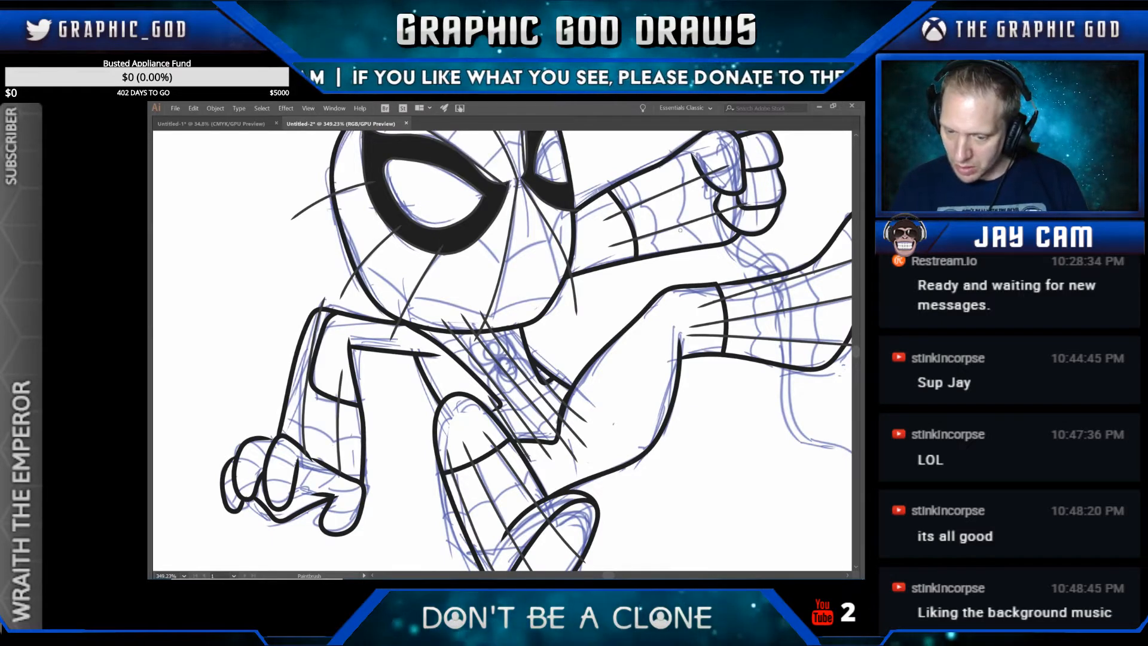
drag(703, 420, 649, 524)
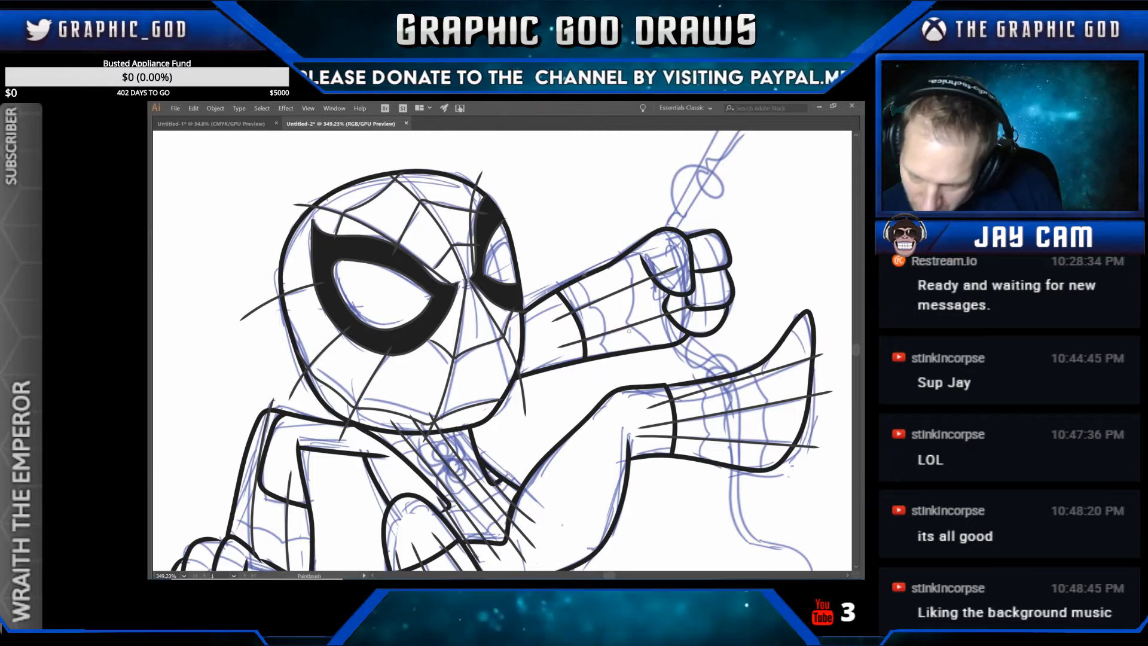
mouse_move(571, 271)
mouse_down()
mouse_move(597, 303)
mouse_move(604, 357)
mouse_move(594, 303)
mouse_up()
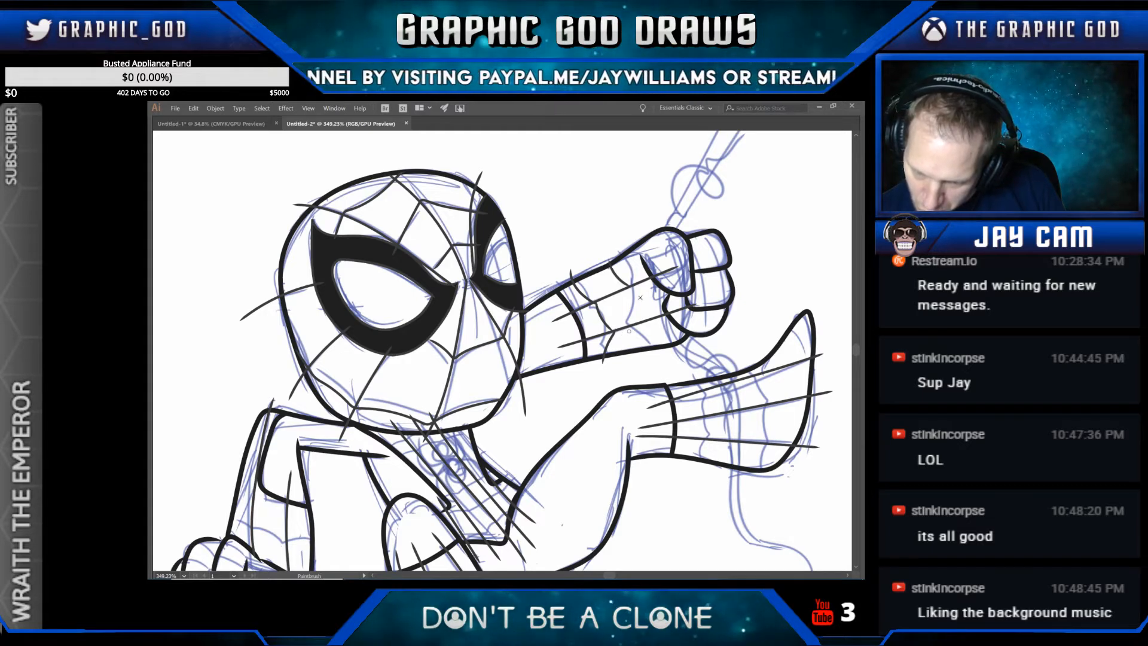
mouse_move(634, 288)
mouse_down()
mouse_move(628, 321)
mouse_move(663, 364)
mouse_up()
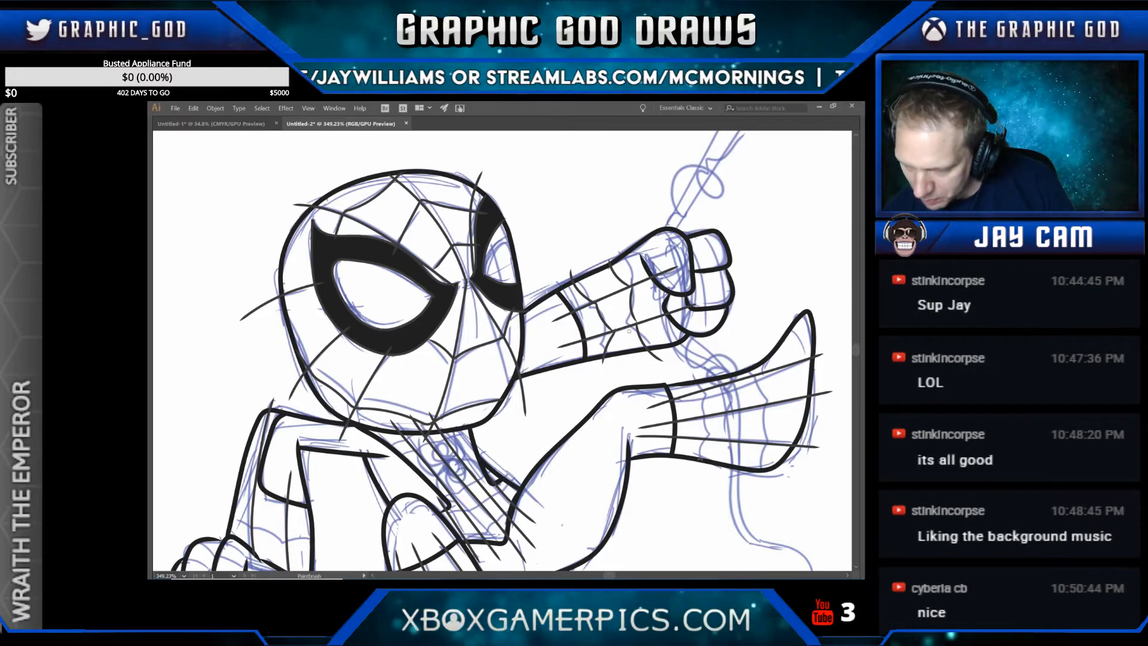
Step: Paint the first crosswise web lines on the extended boot near its cuff, linking the lengthwise lines
drag(700, 464, 717, 438)
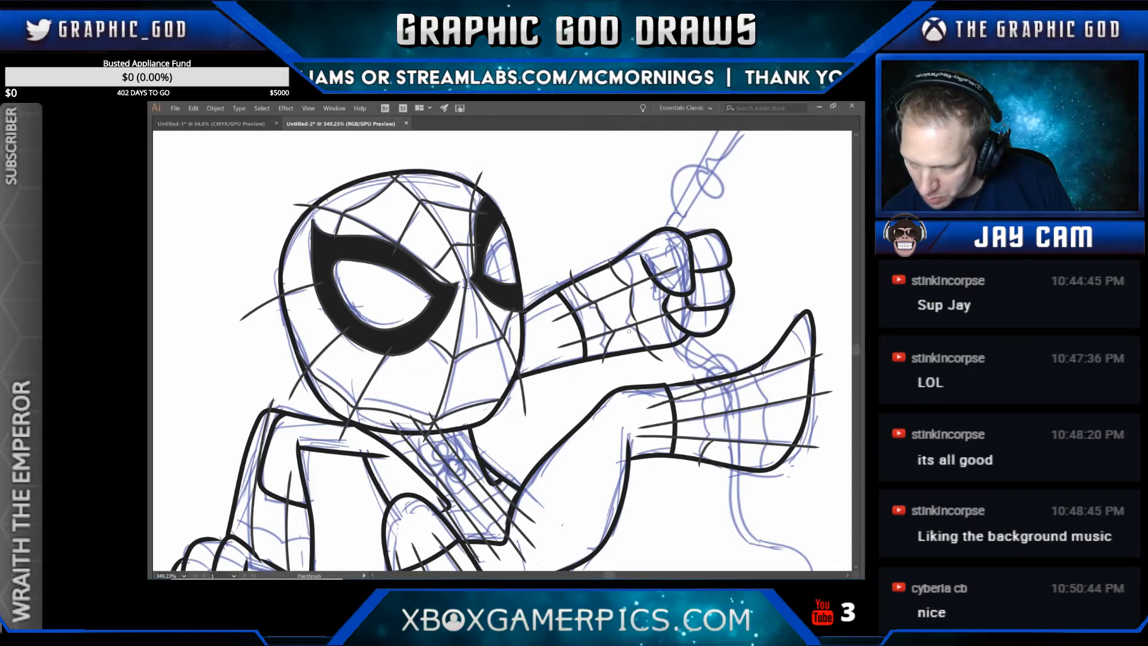
drag(705, 390, 713, 417)
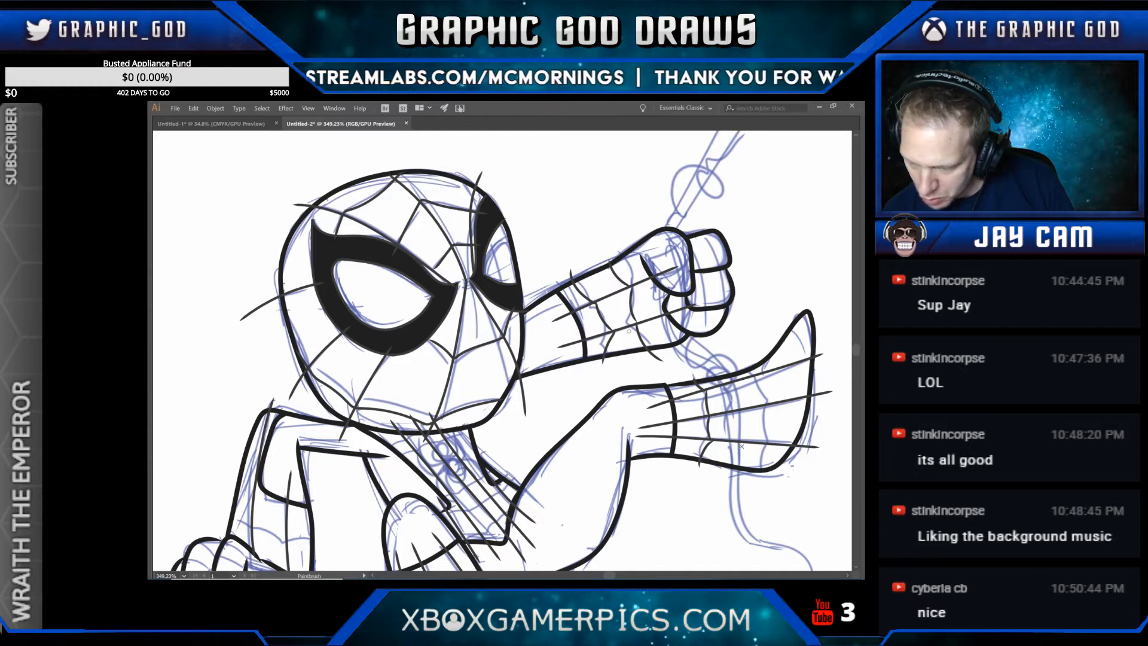
mouse_move(735, 466)
mouse_down()
mouse_move(750, 438)
mouse_move(724, 375)
mouse_up()
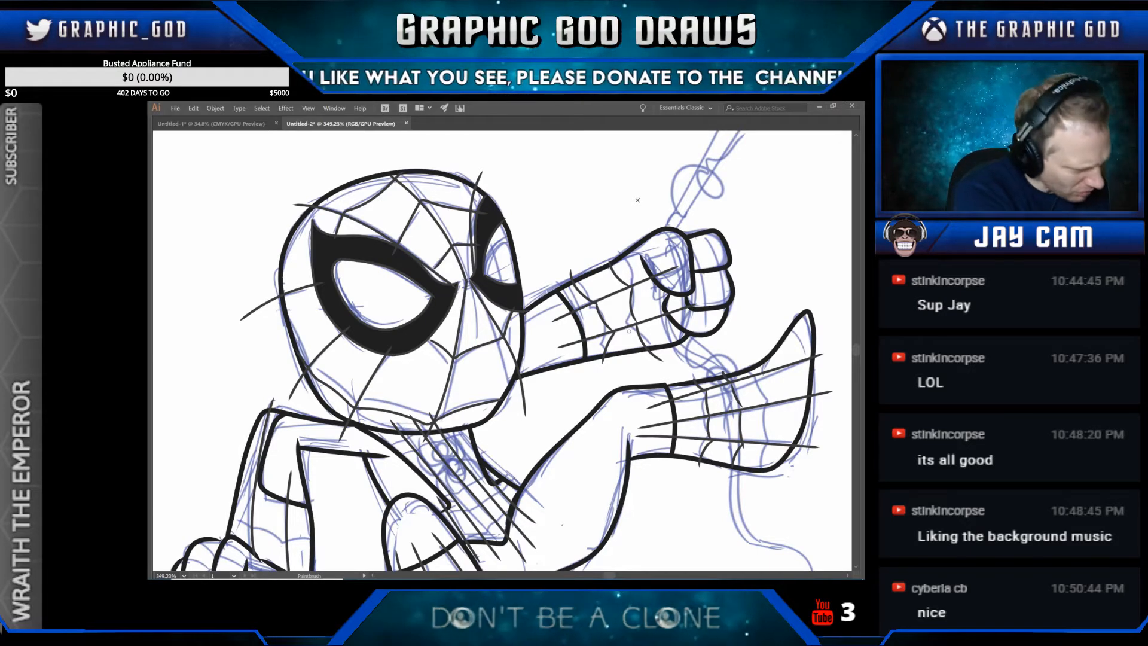
Step: Show the panels again and paint the remaining crosswise web lines toward the toe of the extended boot with the Paintbrush
key(Tab)
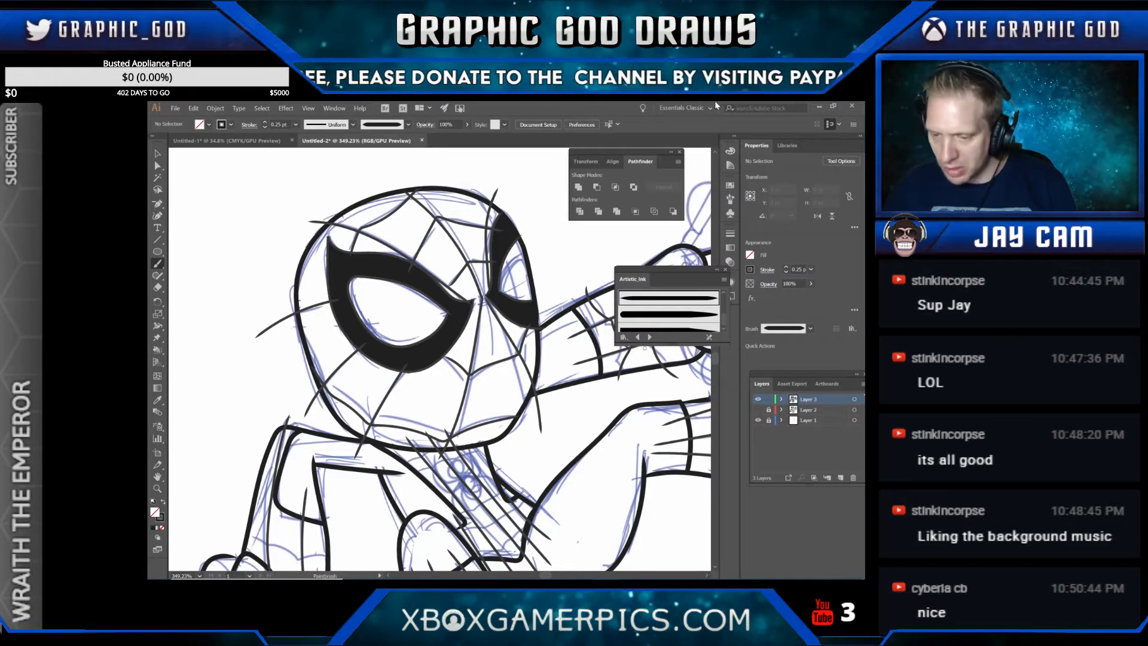
click(158, 153)
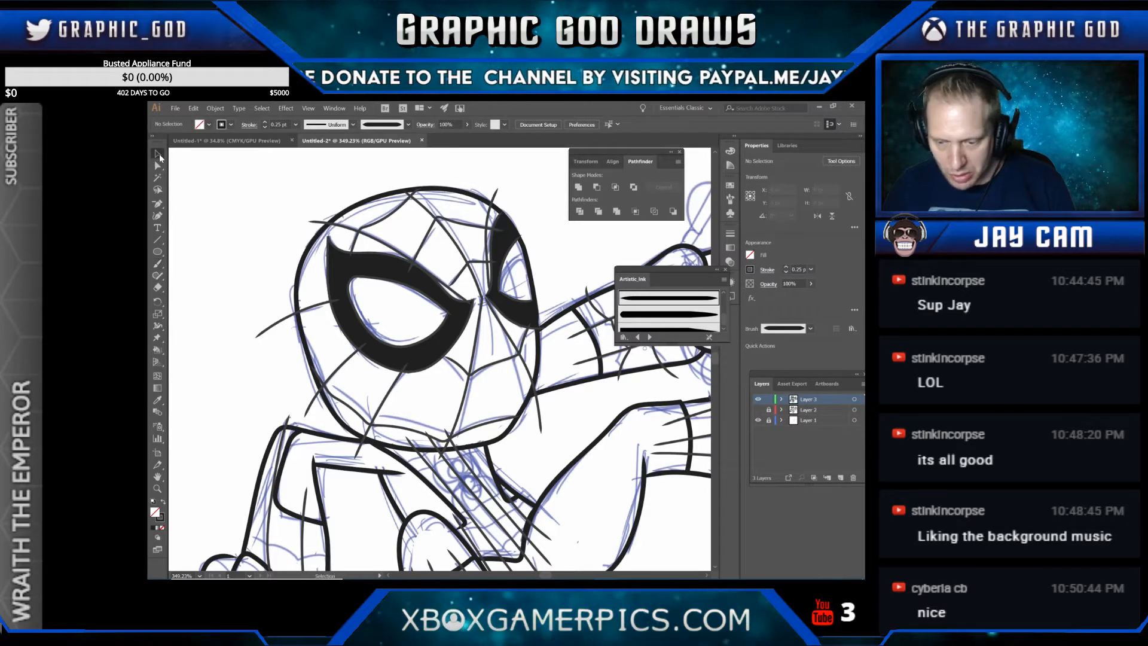
click(705, 575)
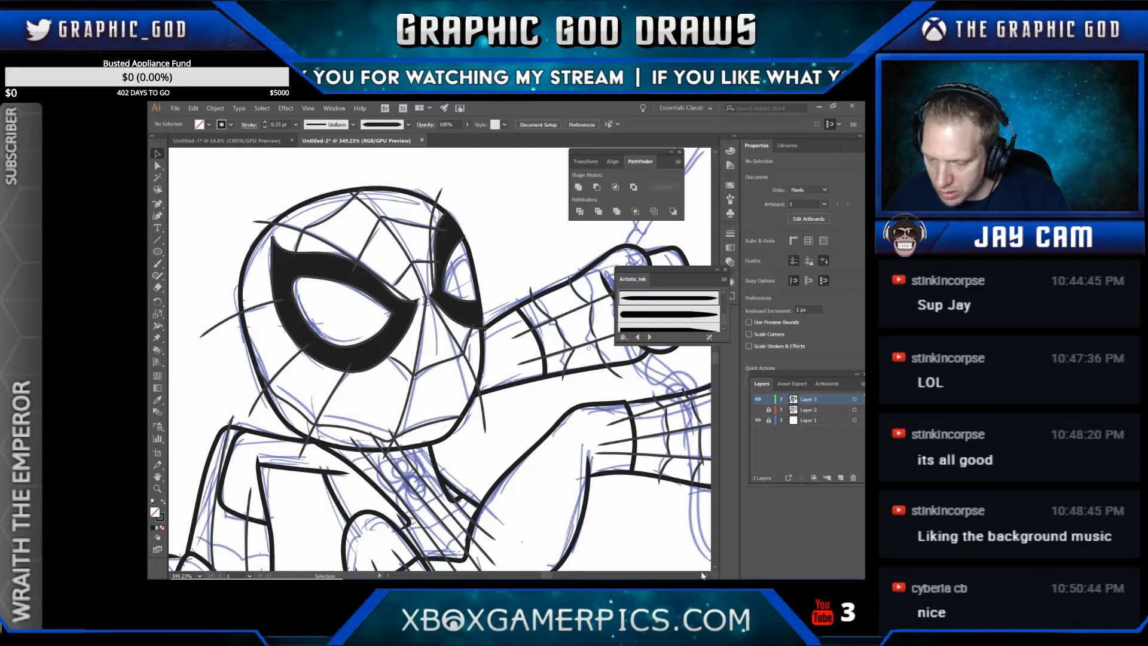
scroll(706, 576, right, 6)
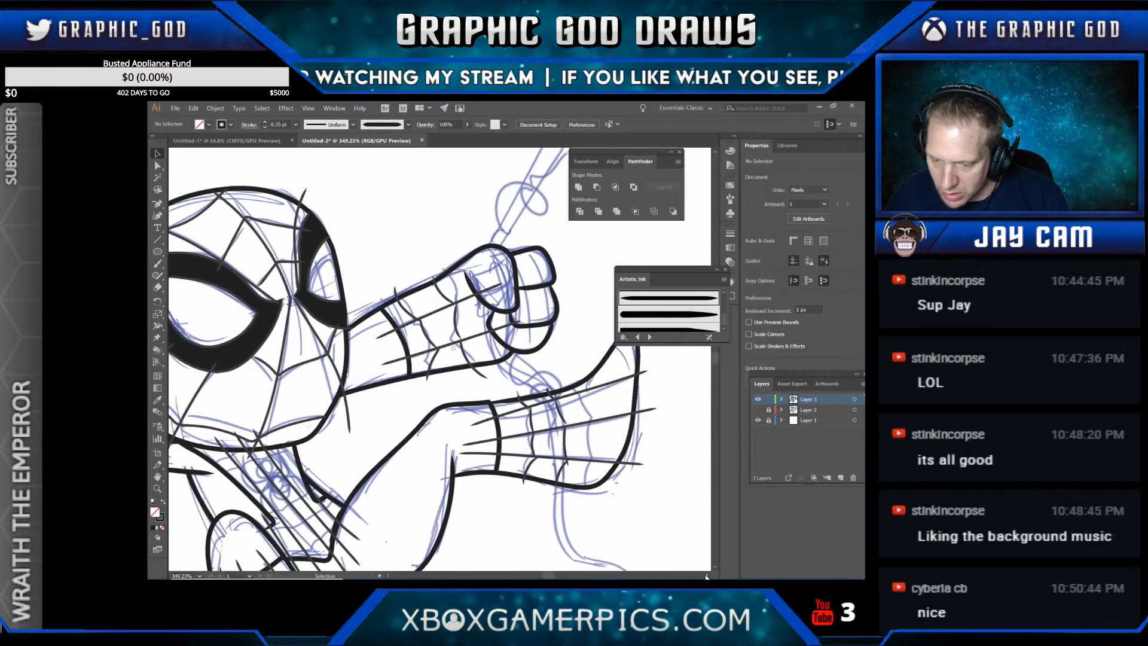
scroll(706, 576, right, 2)
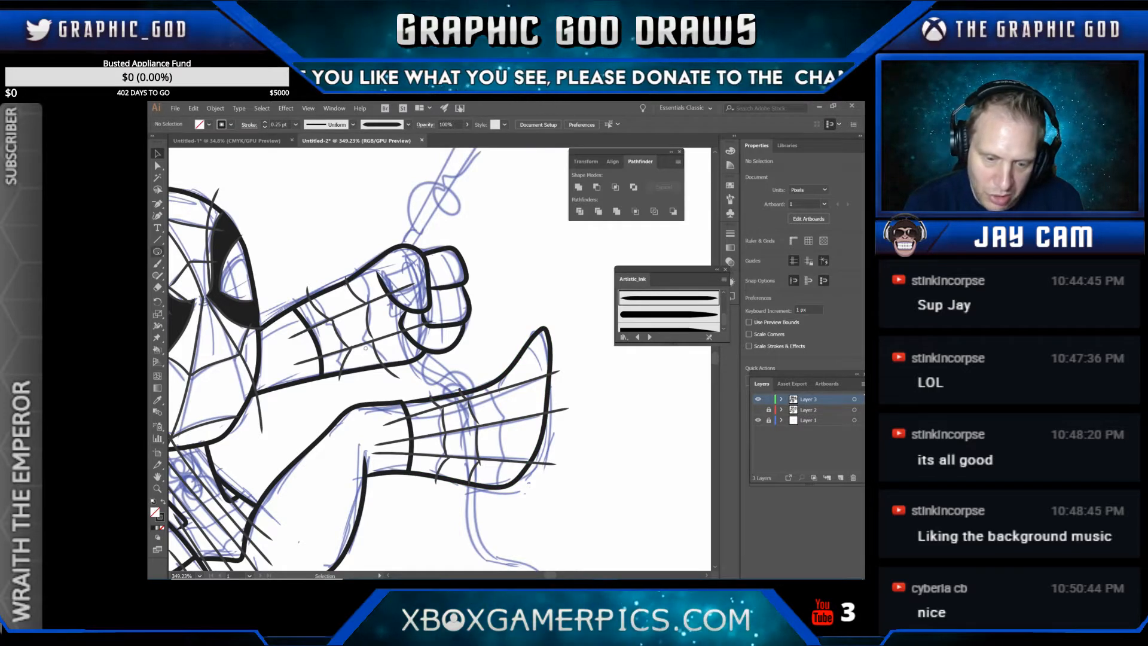
key(b)
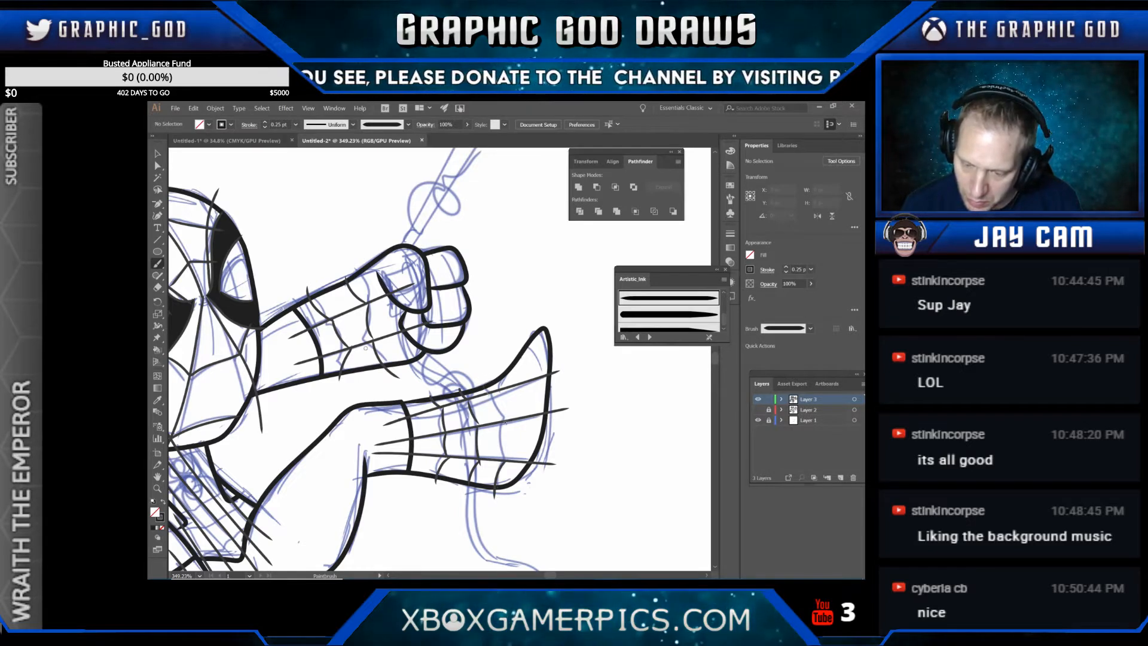
drag(483, 390, 502, 458)
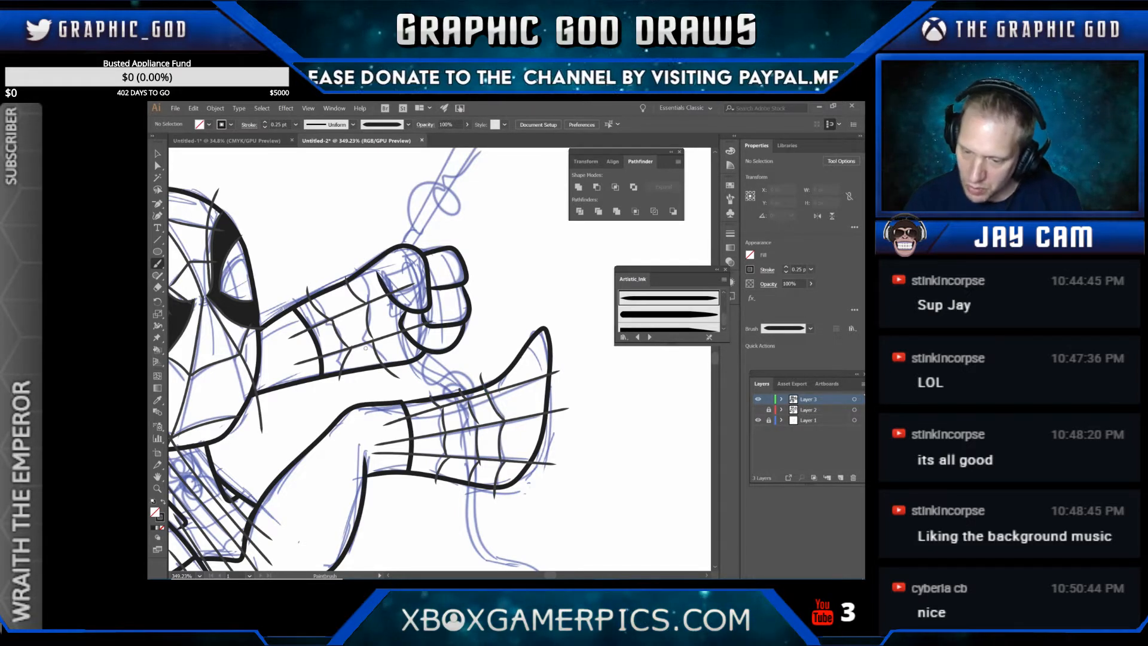
mouse_move(513, 349)
mouse_down()
mouse_move(556, 396)
mouse_move(647, 373)
mouse_up()
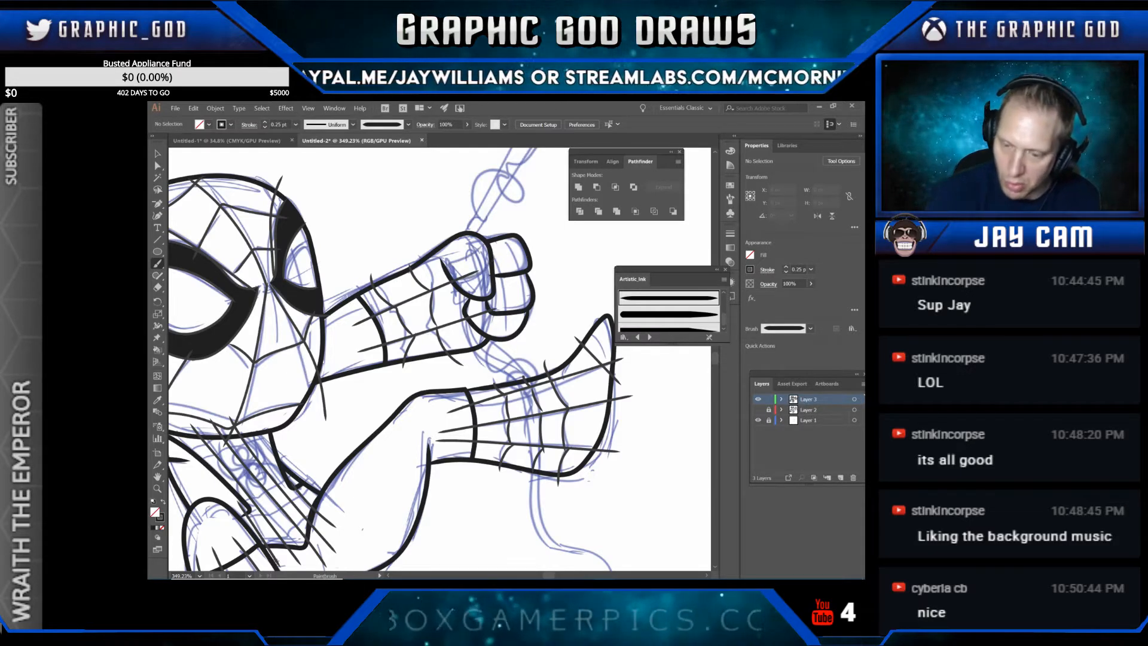
Step: Paint short web lines on the raised fist's fingers and crosswise web lines on the planted forearm's glove and sleeve edge
drag(444, 268, 494, 239)
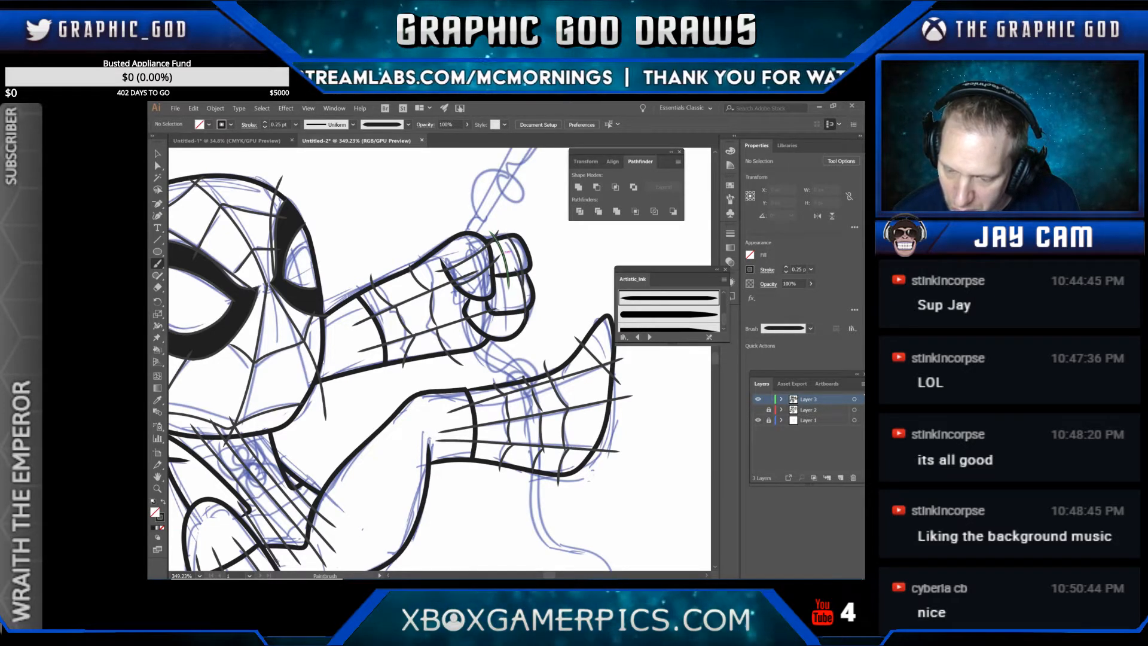
mouse_move(517, 307)
mouse_down()
mouse_move(509, 334)
mouse_move(480, 339)
mouse_up()
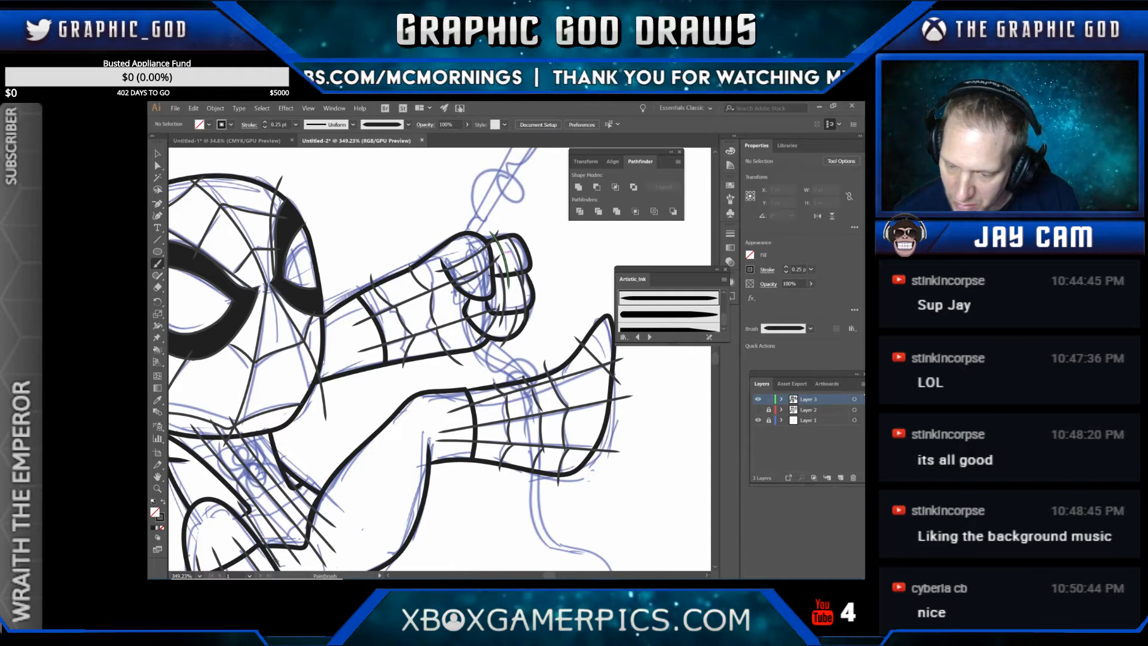
drag(374, 388, 647, 314)
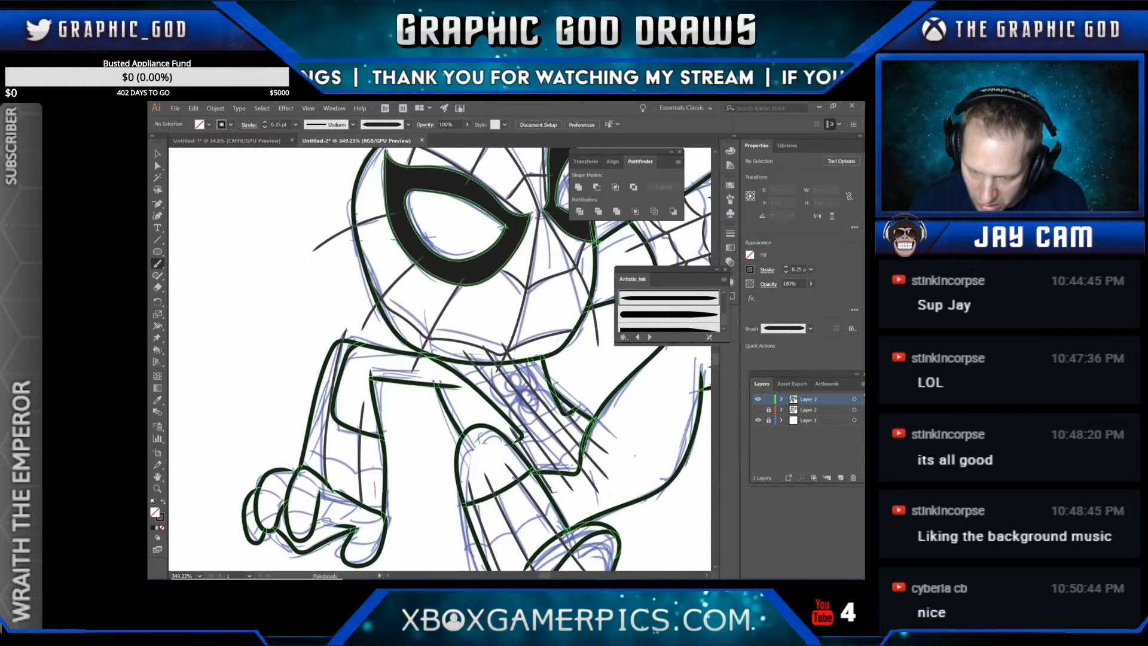
drag(301, 442, 401, 470)
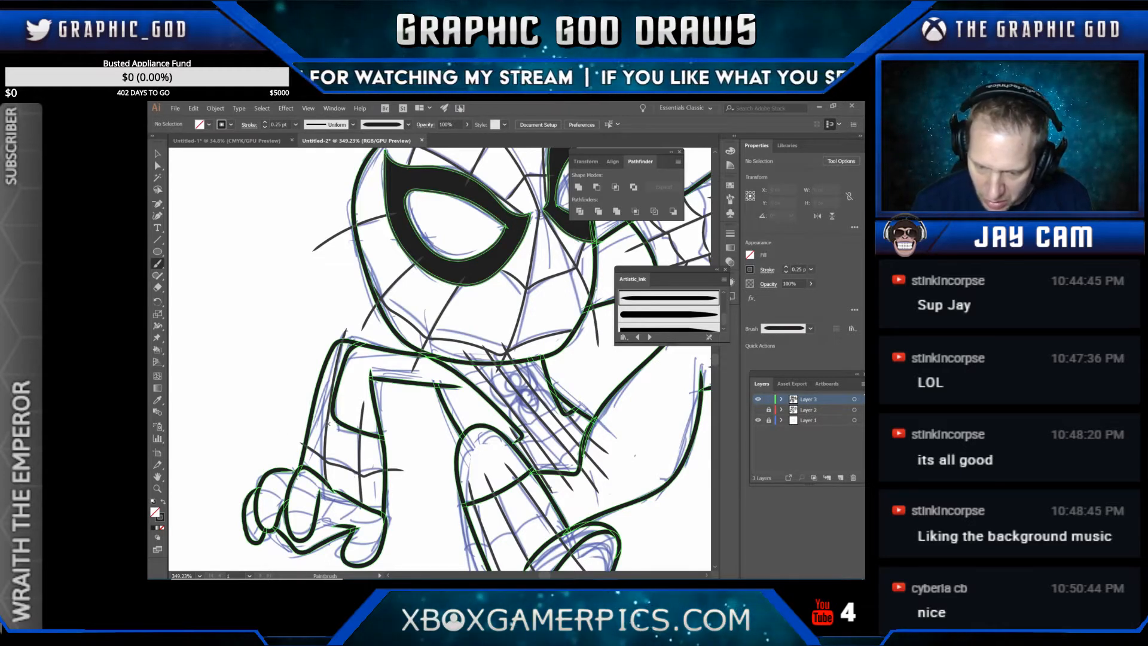
drag(303, 416, 332, 425)
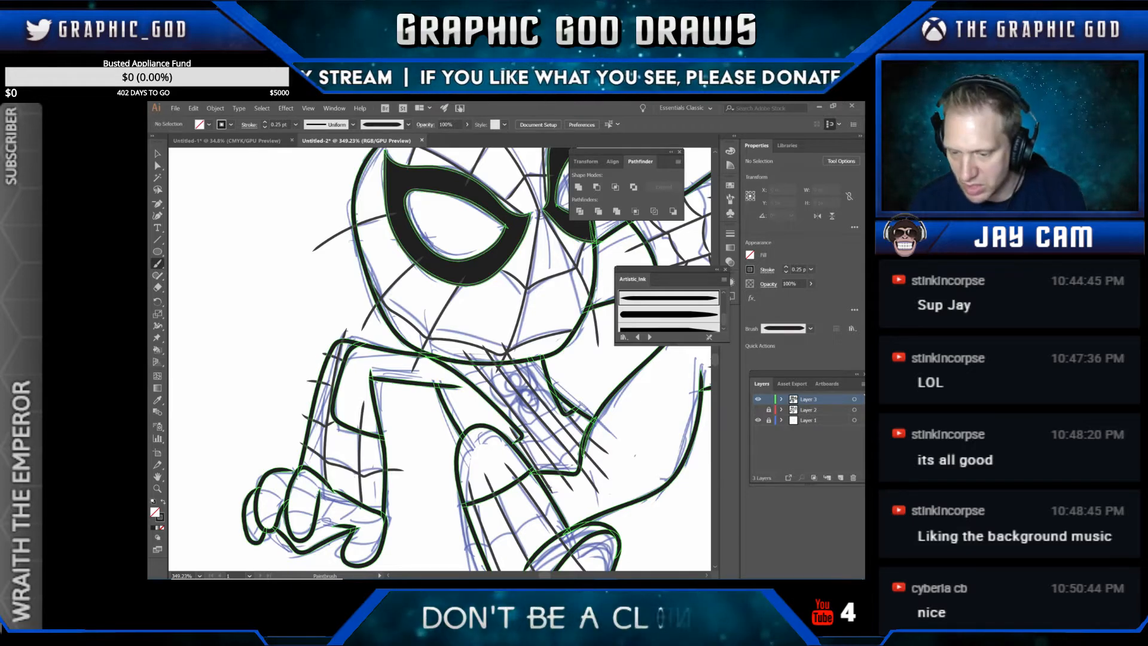
Step: Paint the crosswise web lines on the front boot and a short web line across a finger of the planted hand
scroll(681, 512, up, 2)
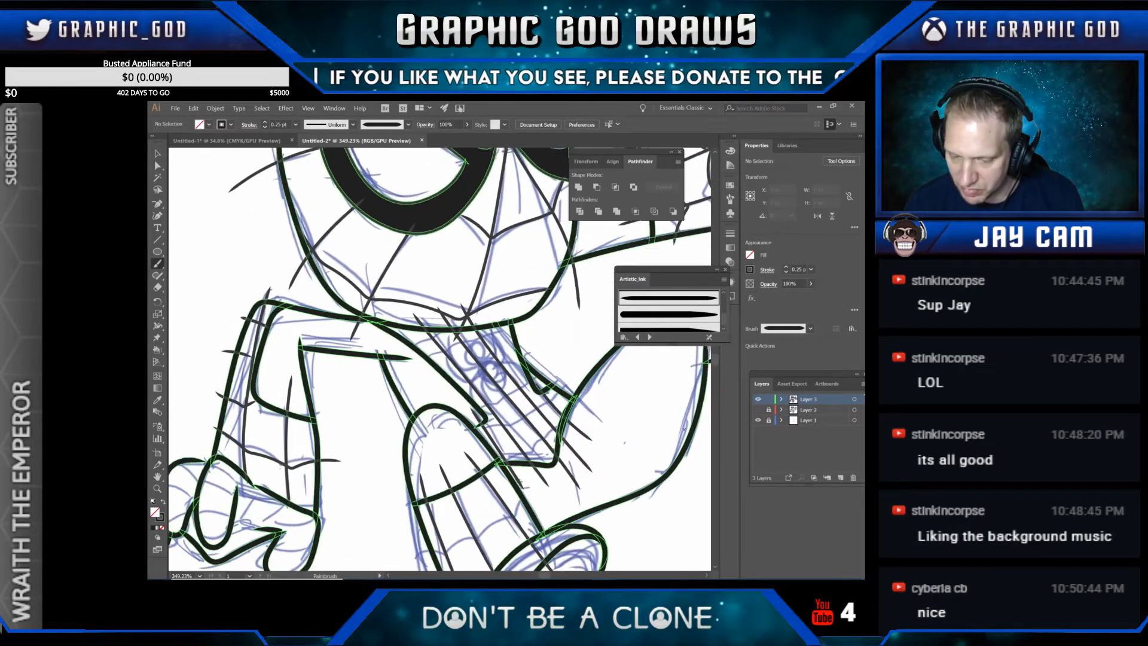
scroll(631, 413, down, 3)
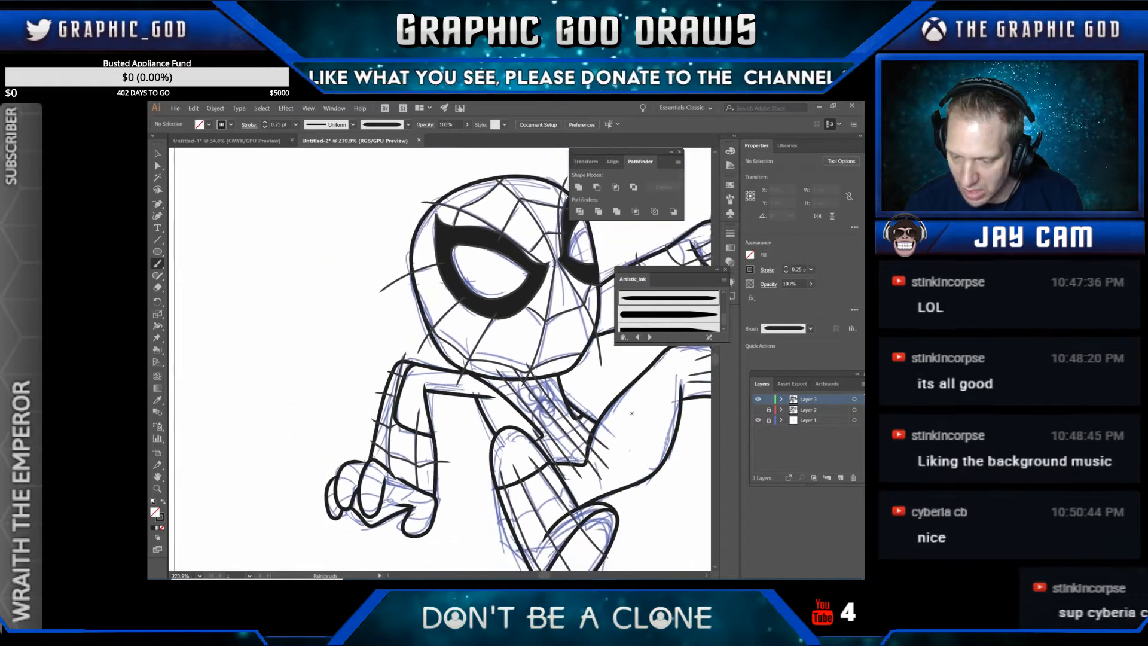
scroll(631, 412, down, 3)
scroll(631, 412, up, 3)
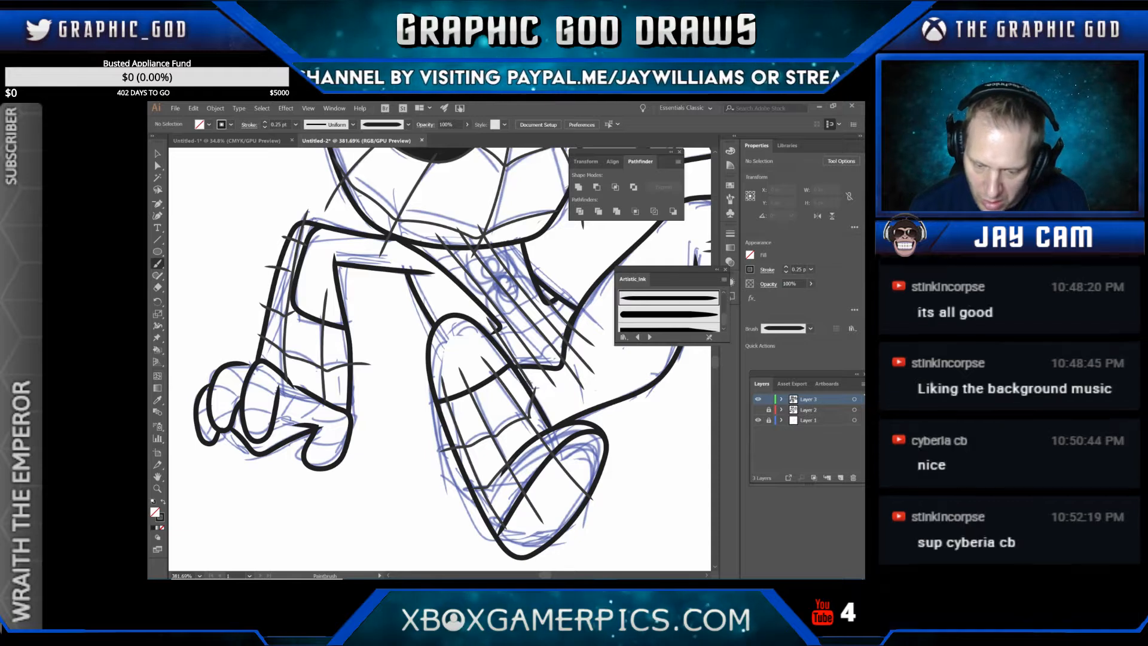
drag(243, 413, 276, 421)
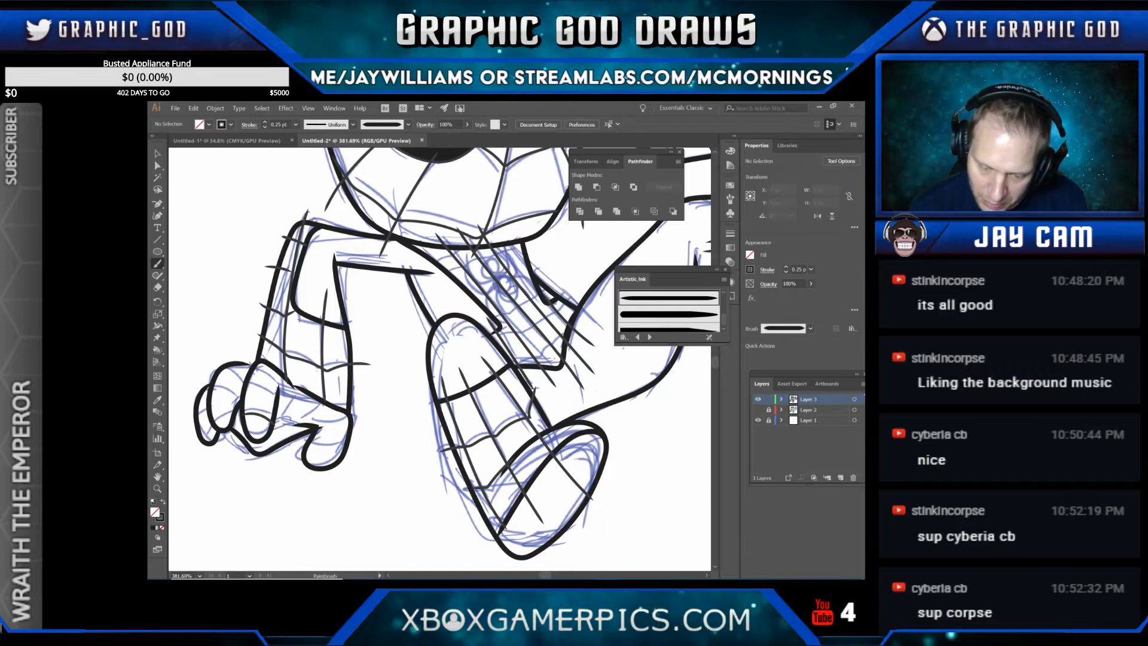
Step: Paint short crosswise web lines over the fingers and thumb of the planted hand with the Paintbrush
mouse_move(297, 443)
mouse_down()
mouse_move(353, 448)
mouse_move(345, 417)
mouse_up()
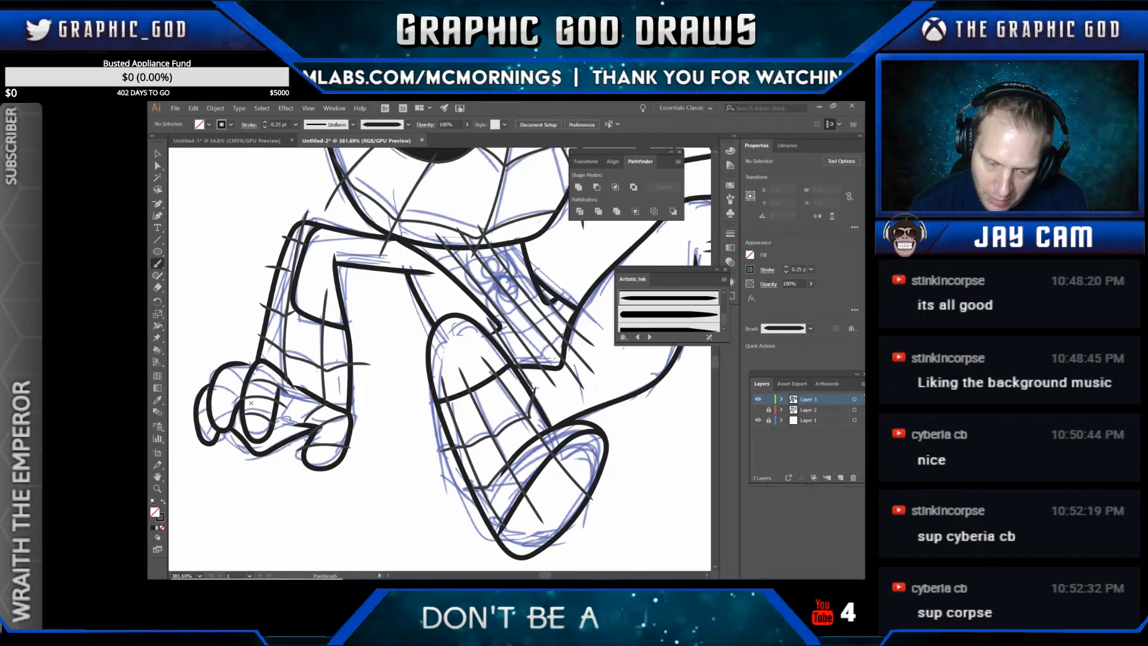
drag(219, 389, 252, 388)
drag(203, 434, 224, 422)
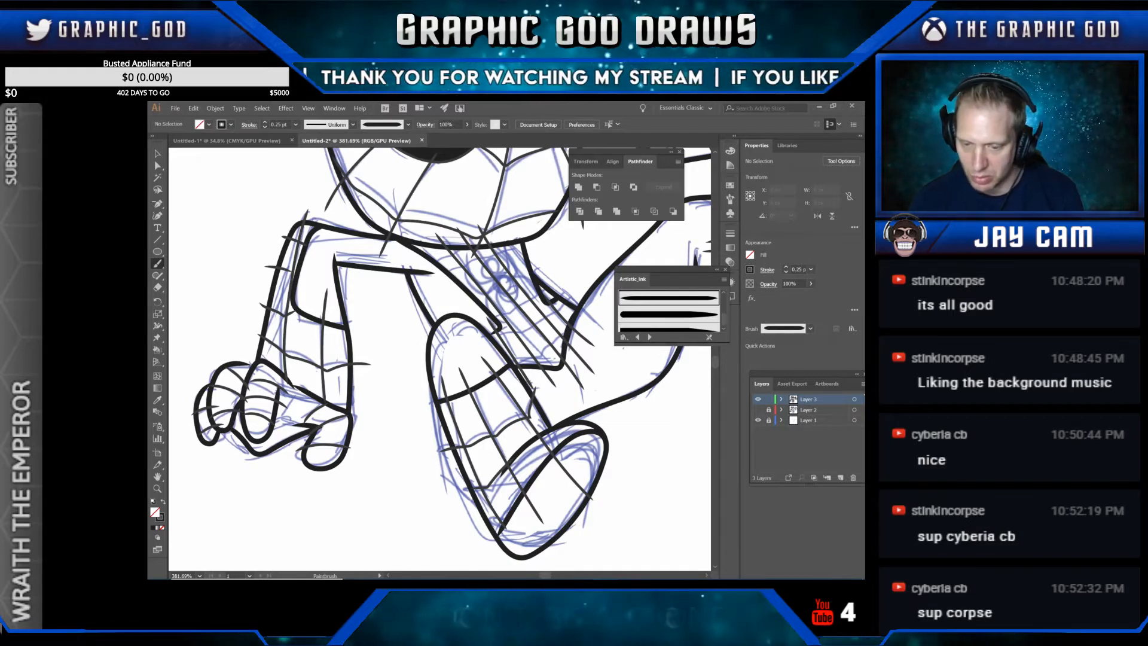
Step: Paint the crosswise web lines over the torso, crossing its lengthwise lines from the waist up toward the neck
drag(634, 435, 517, 453)
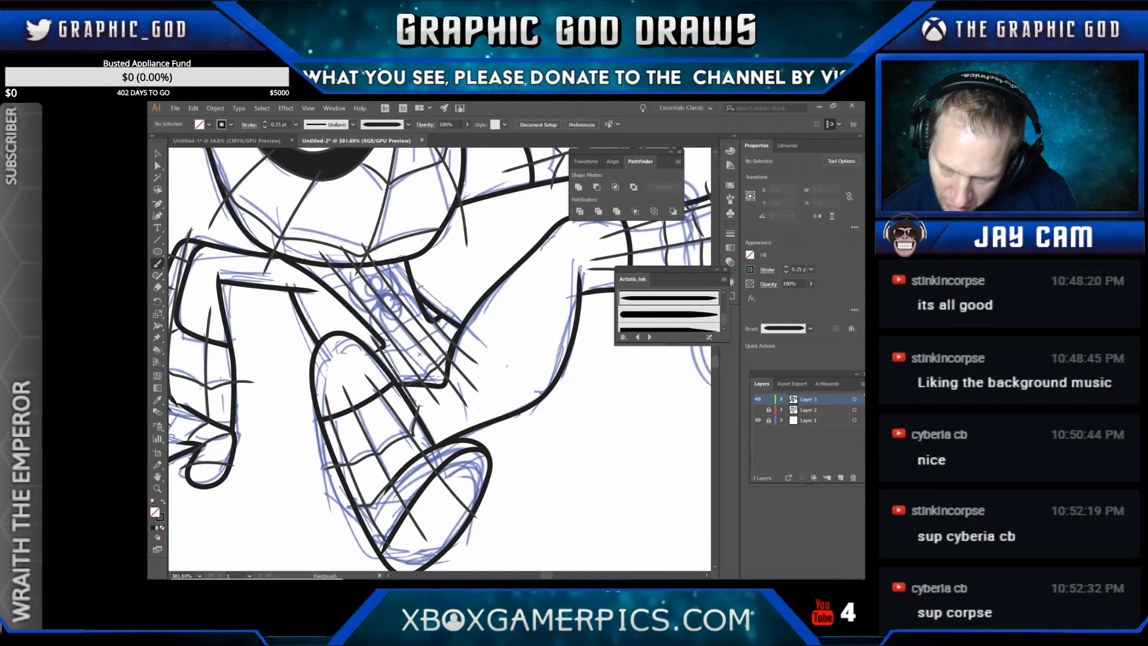
drag(445, 329, 389, 369)
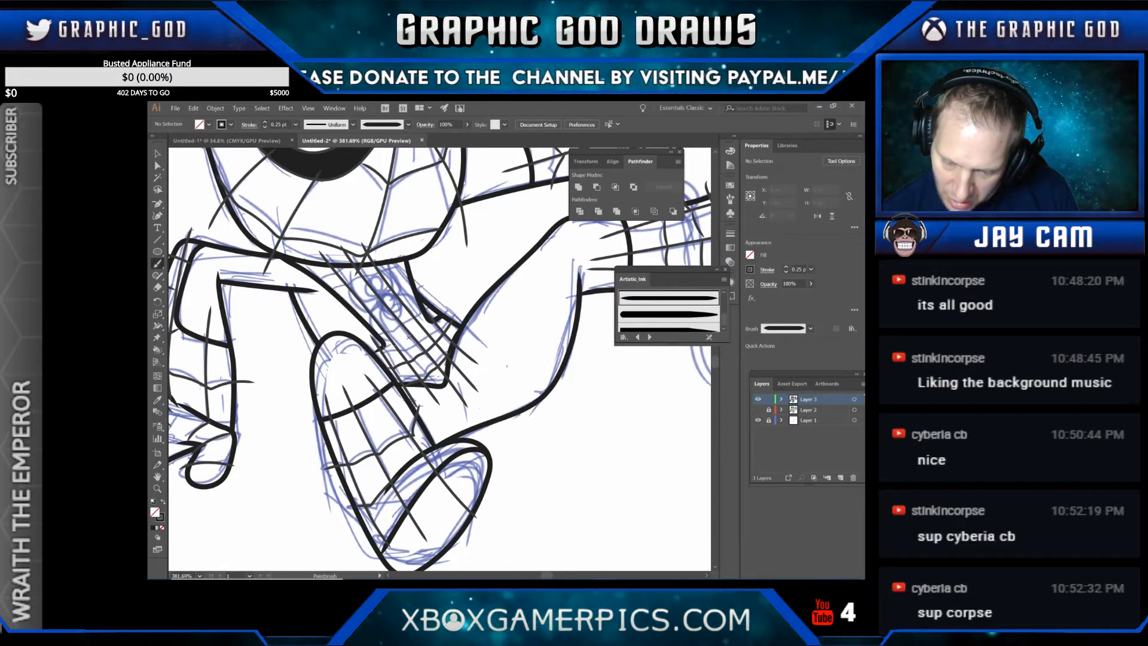
drag(430, 315, 387, 347)
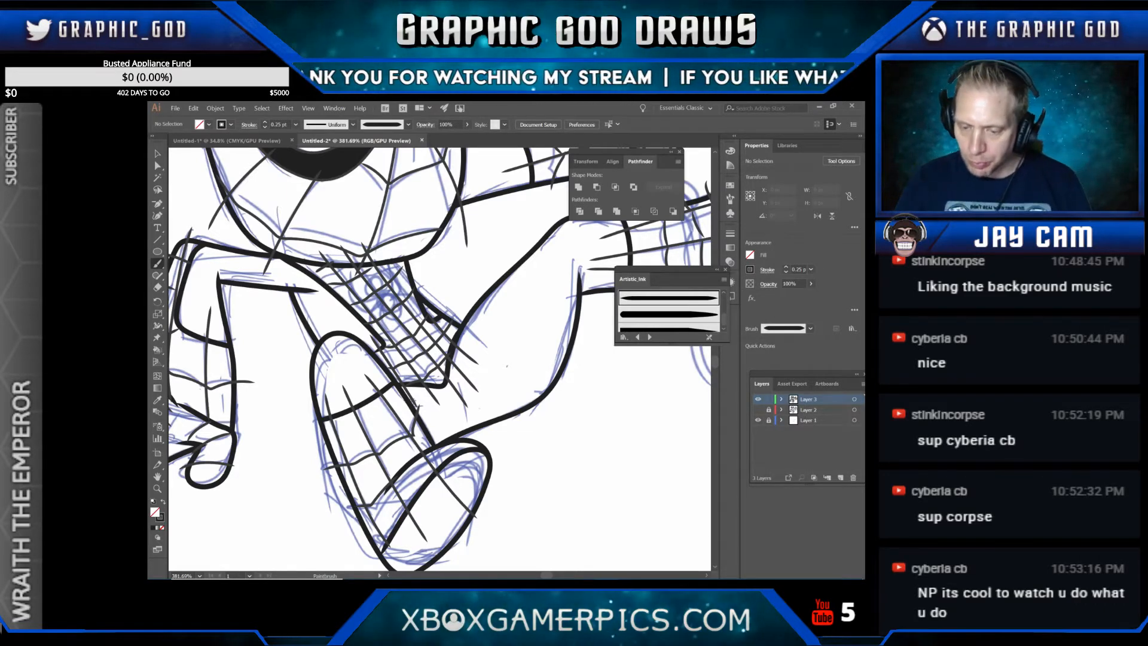
Step: Compare the whole inked figure with the blue sketch by hiding Layer 3 and showing it again
scroll(548, 368, down, 4)
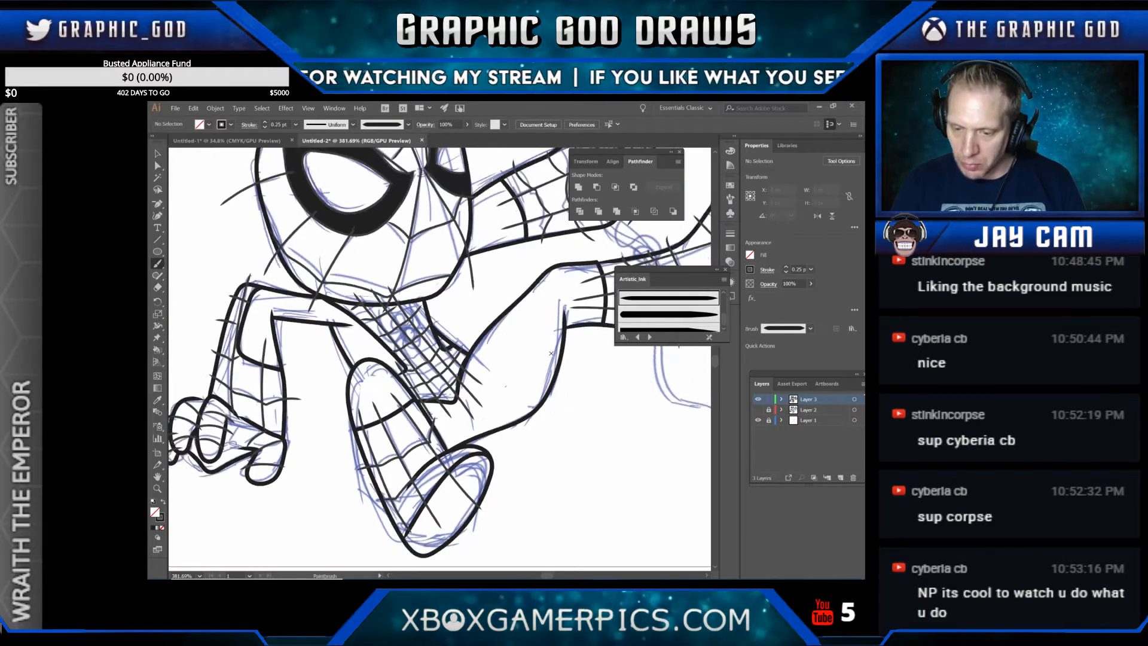
scroll(549, 367, down, 2)
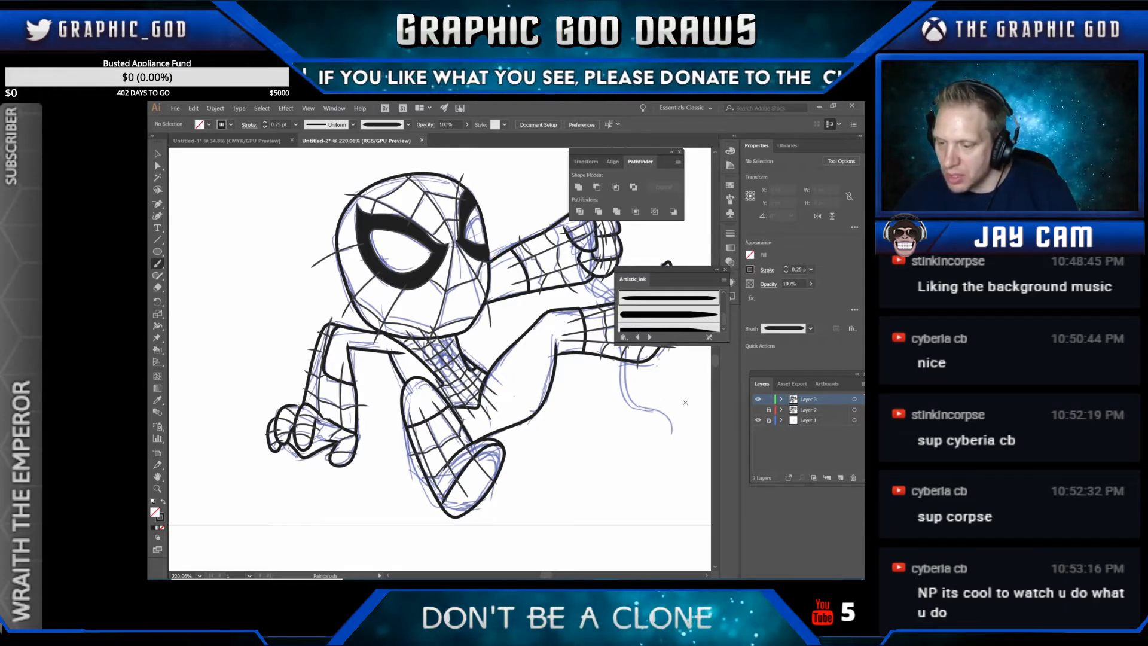
click(758, 399)
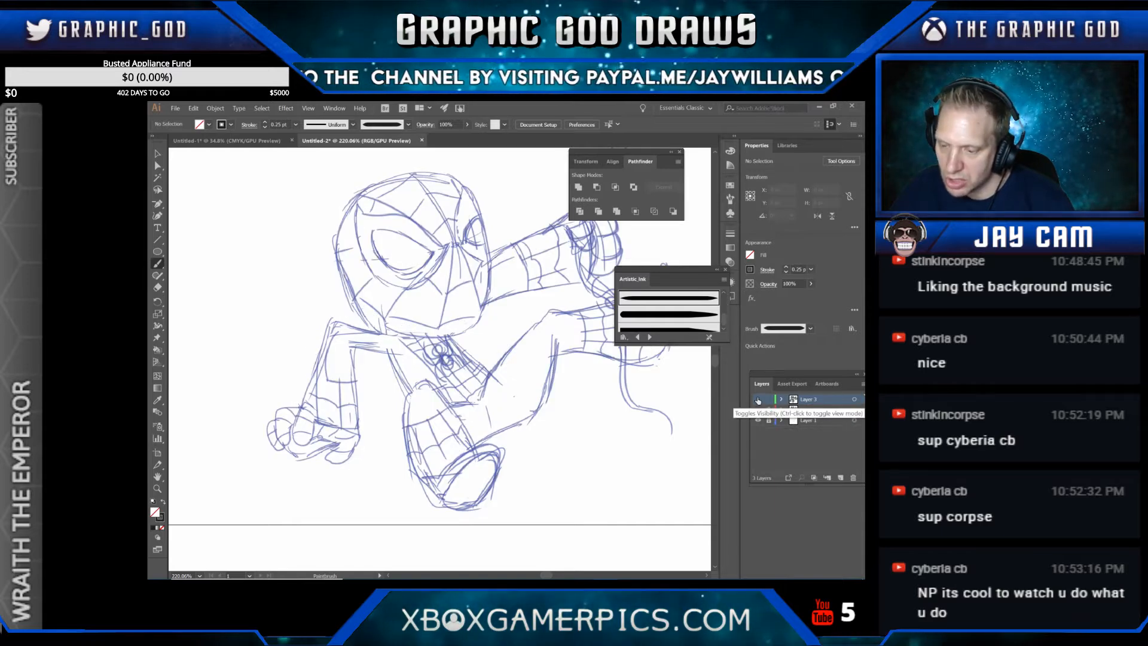
click(758, 399)
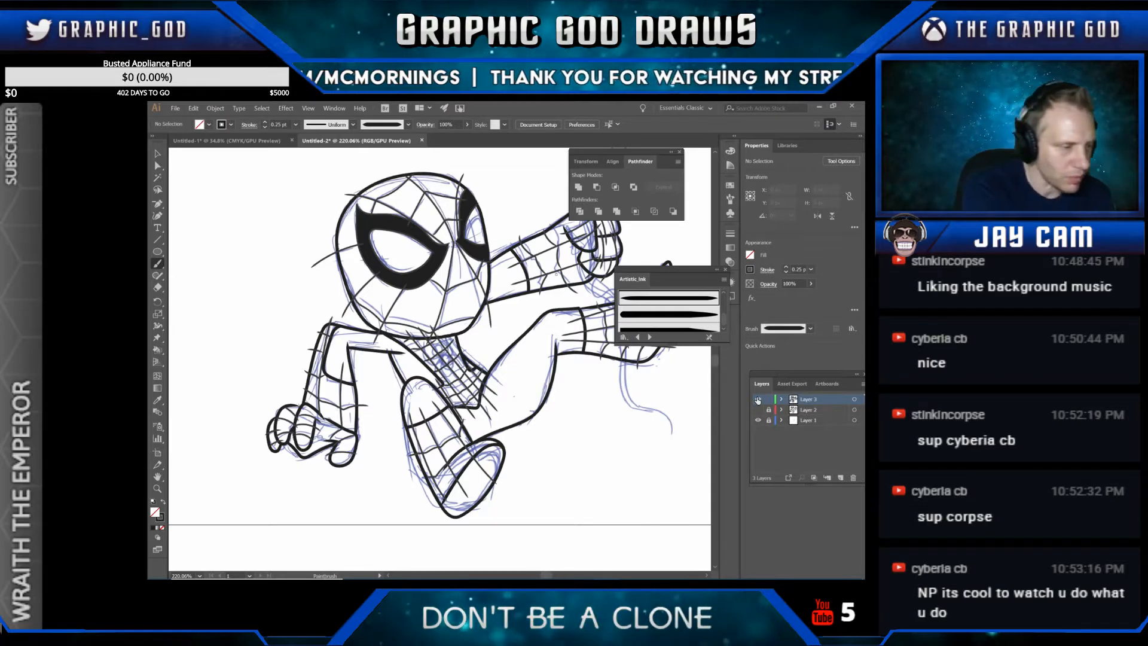
Step: Select all the ink artwork and expand its appearance into filled shapes
key(ctrl+a)
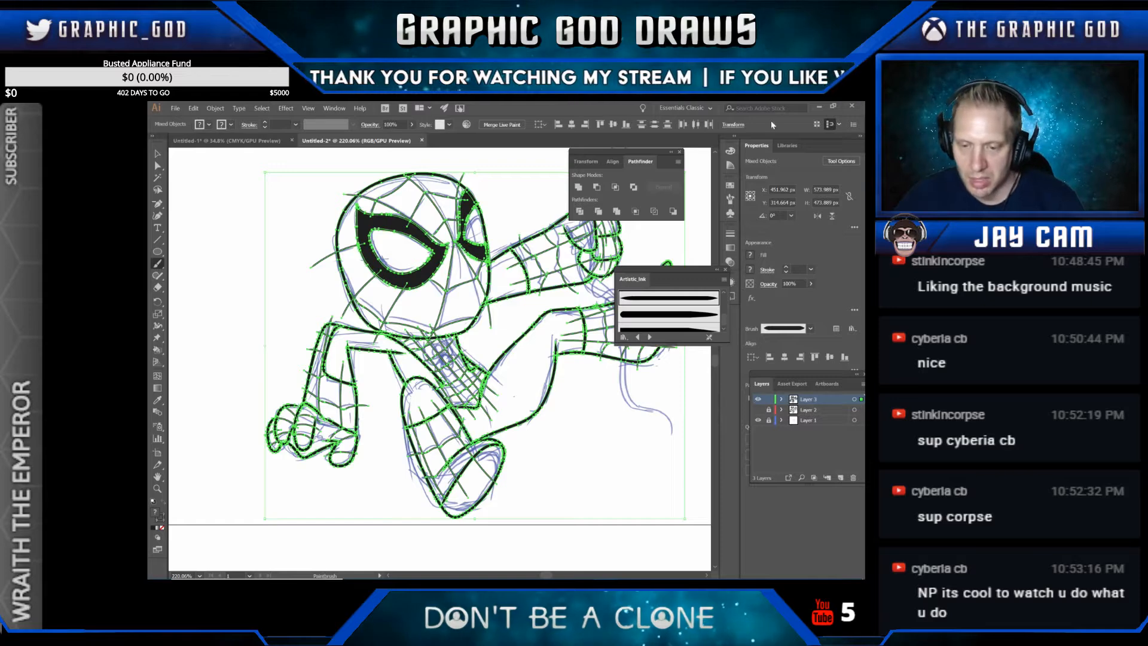
click(214, 108)
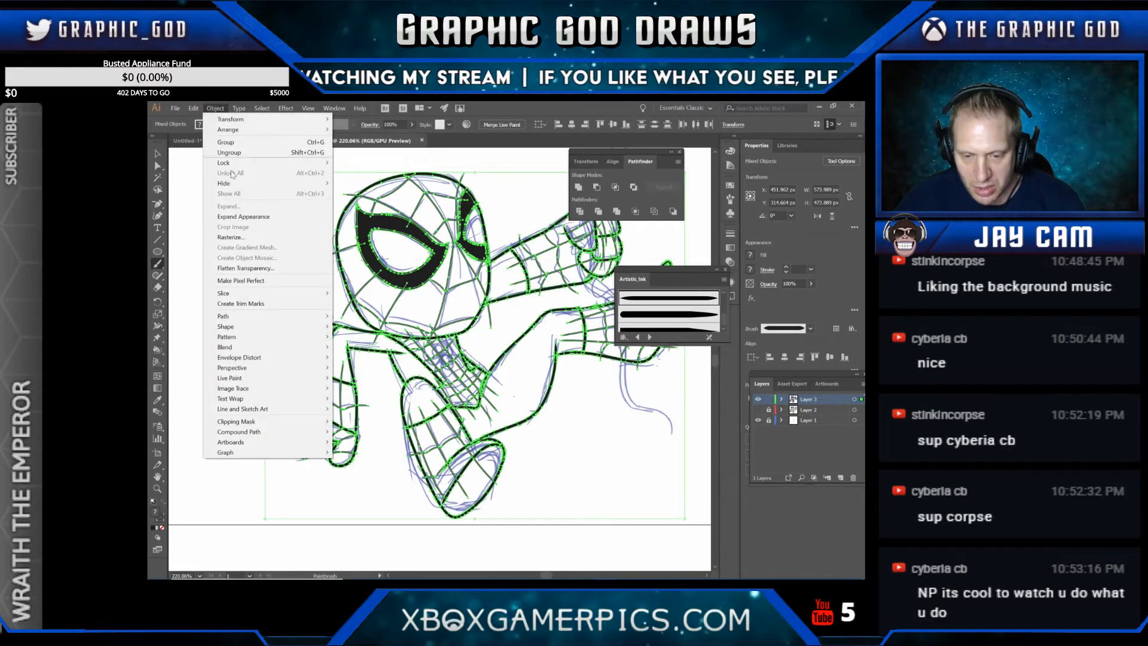
click(240, 215)
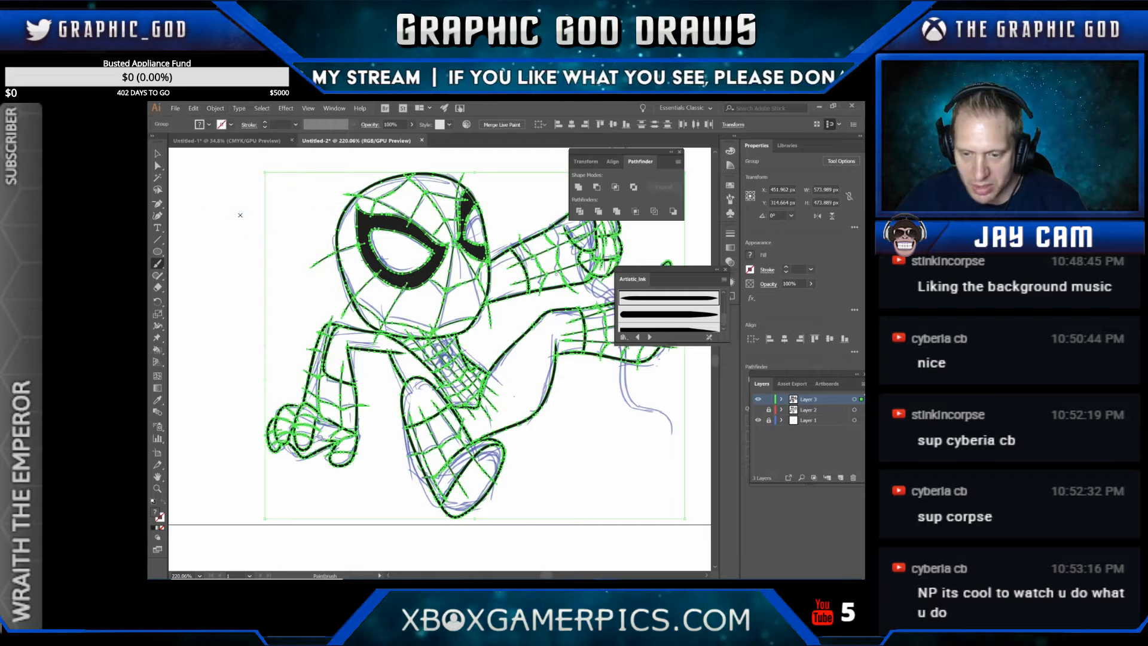
Step: Make the expanded ink a Live Paint group and expand it with Object, Fill and Stroke enabled
click(216, 108)
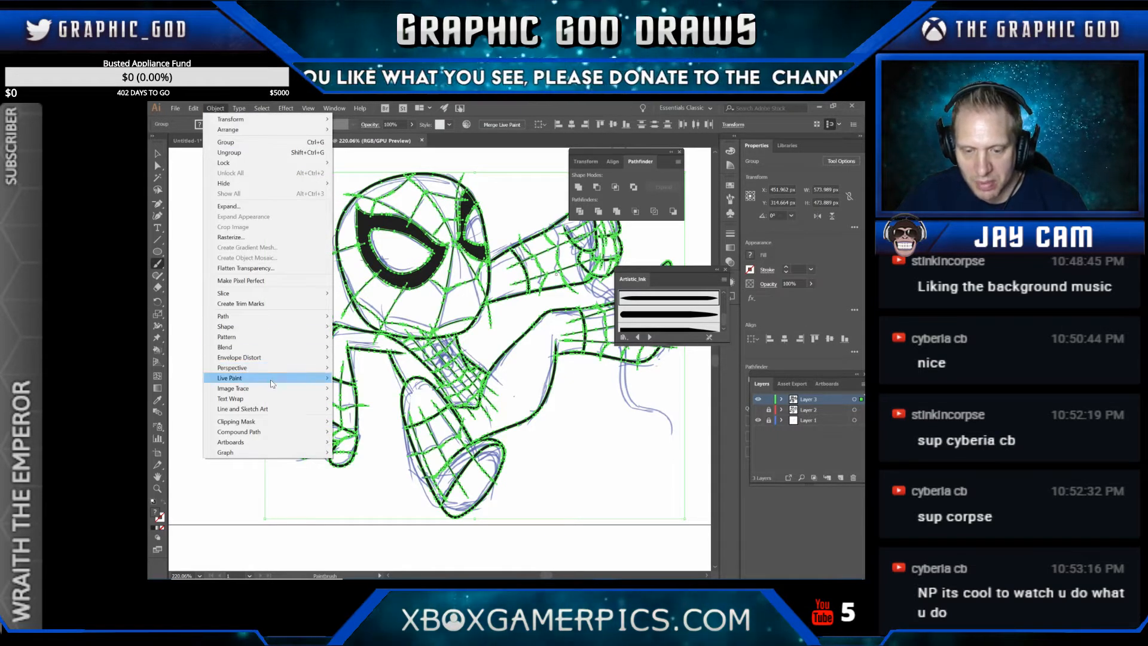
mouse_move(272, 382)
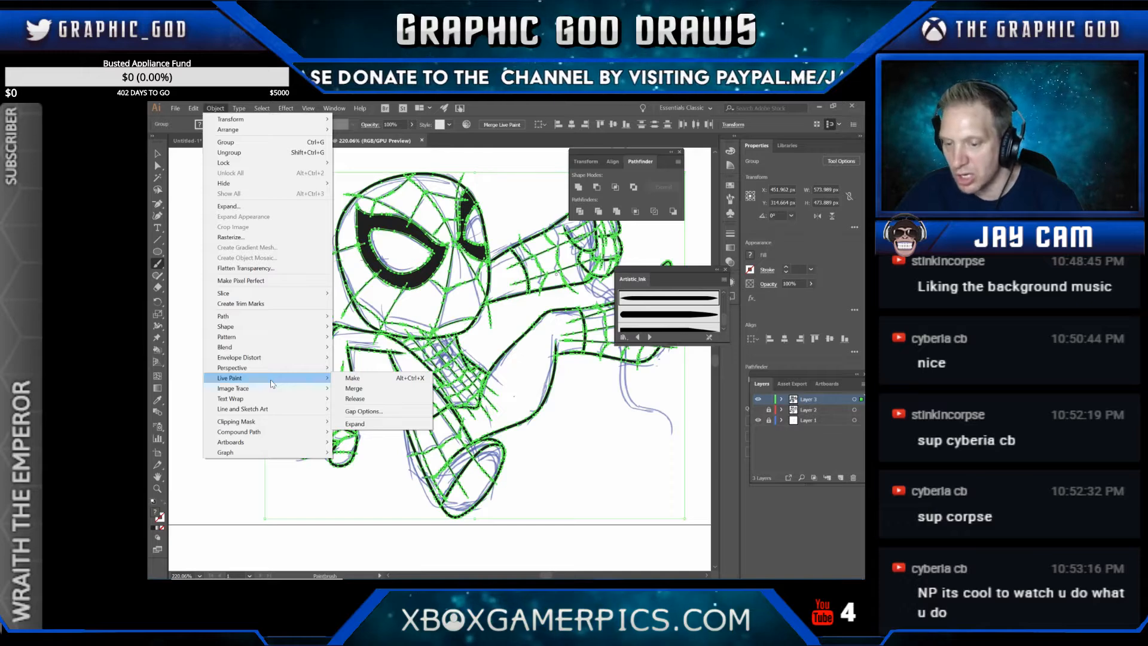
click(352, 378)
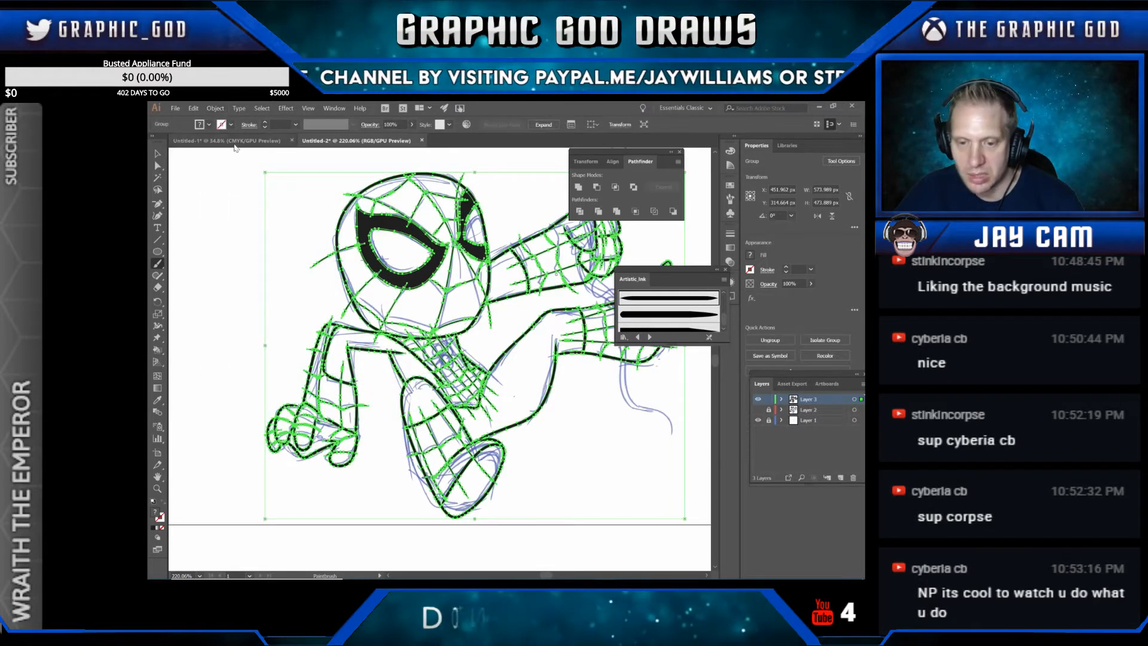
click(216, 109)
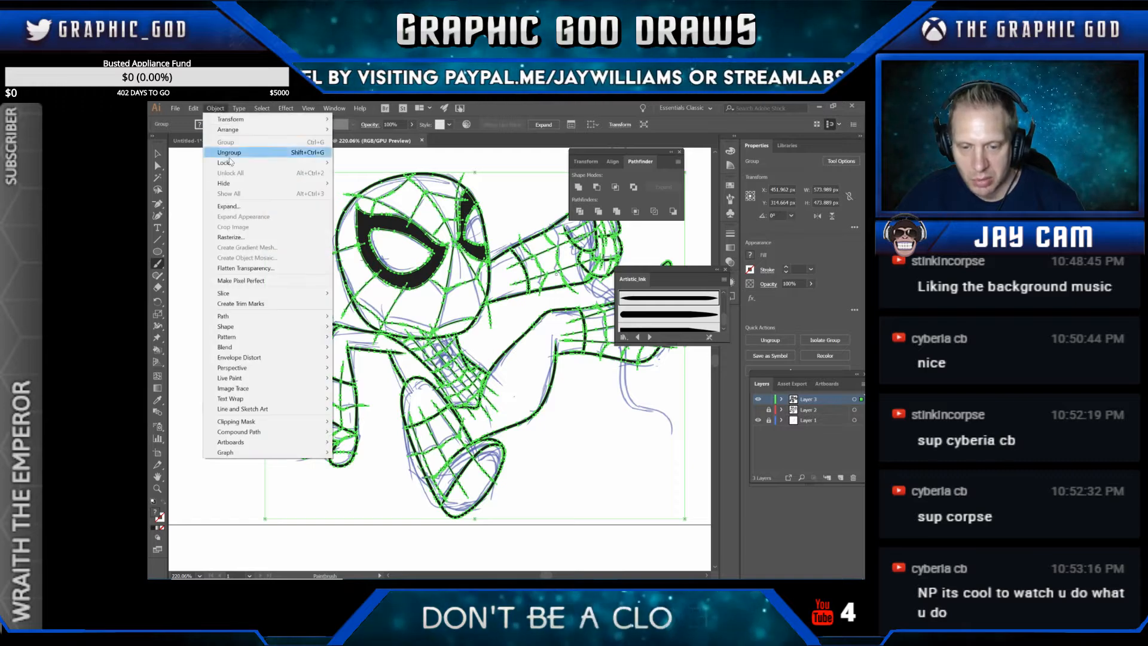
click(237, 207)
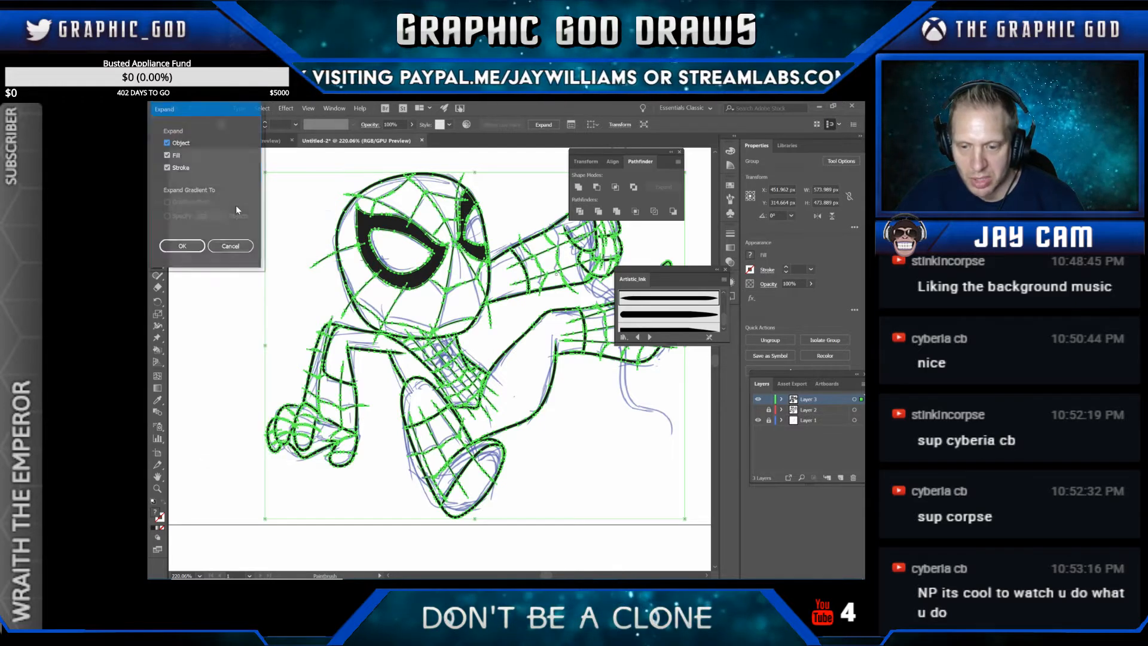
click(190, 246)
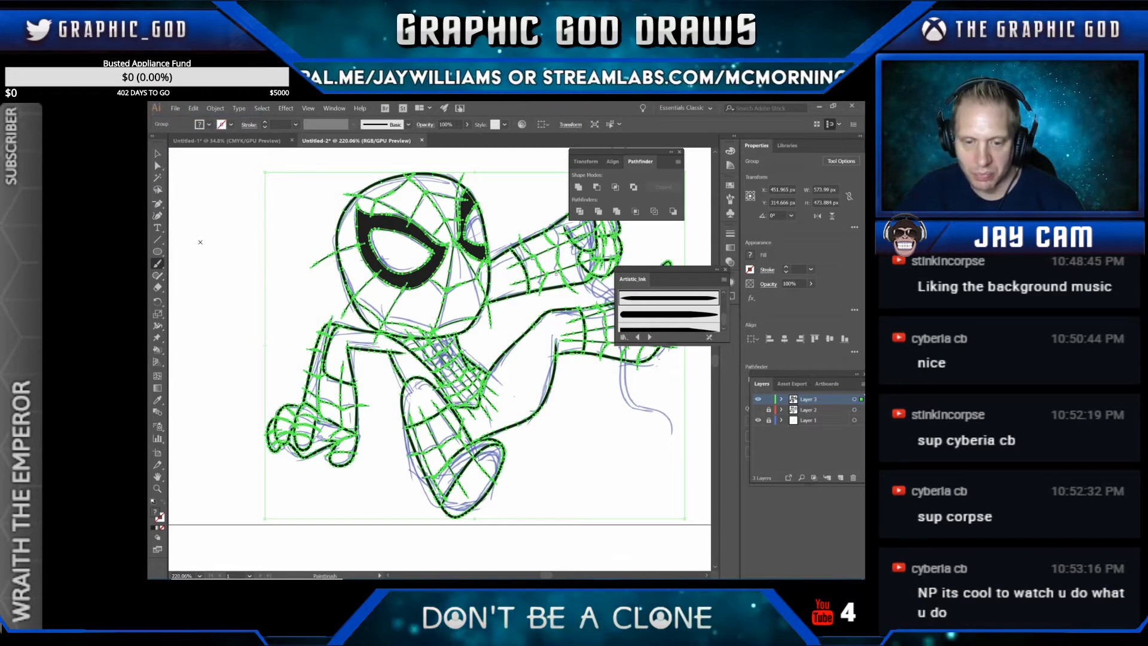
Step: Deselect the artwork and hide the blue sketch on Layer 1
click(157, 156)
click(192, 192)
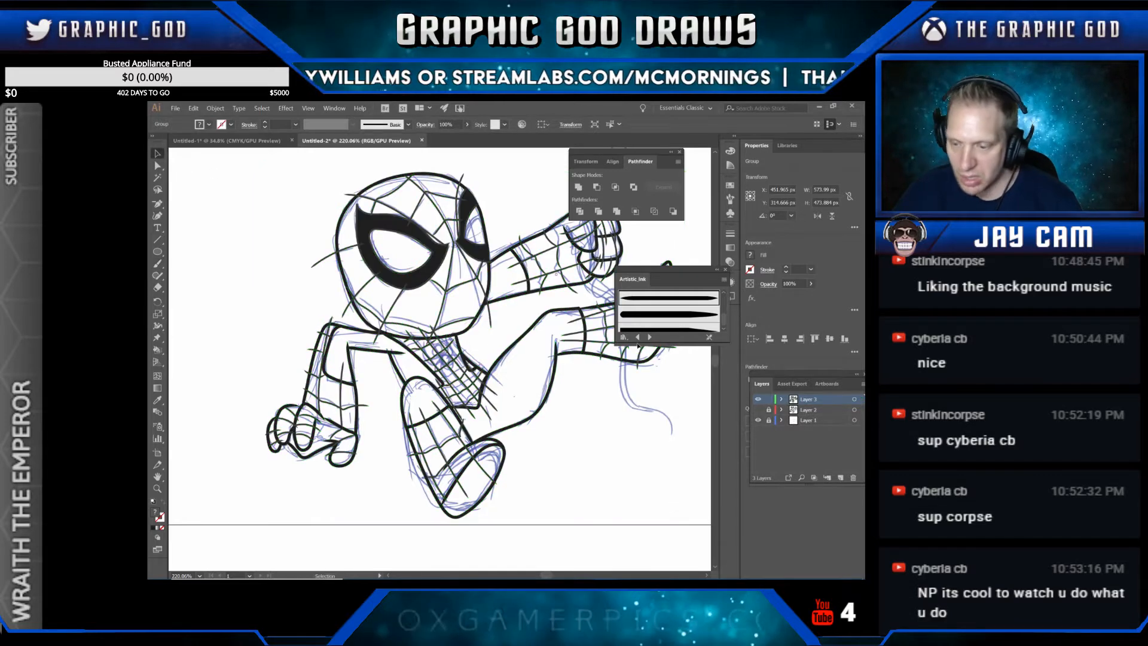
click(757, 421)
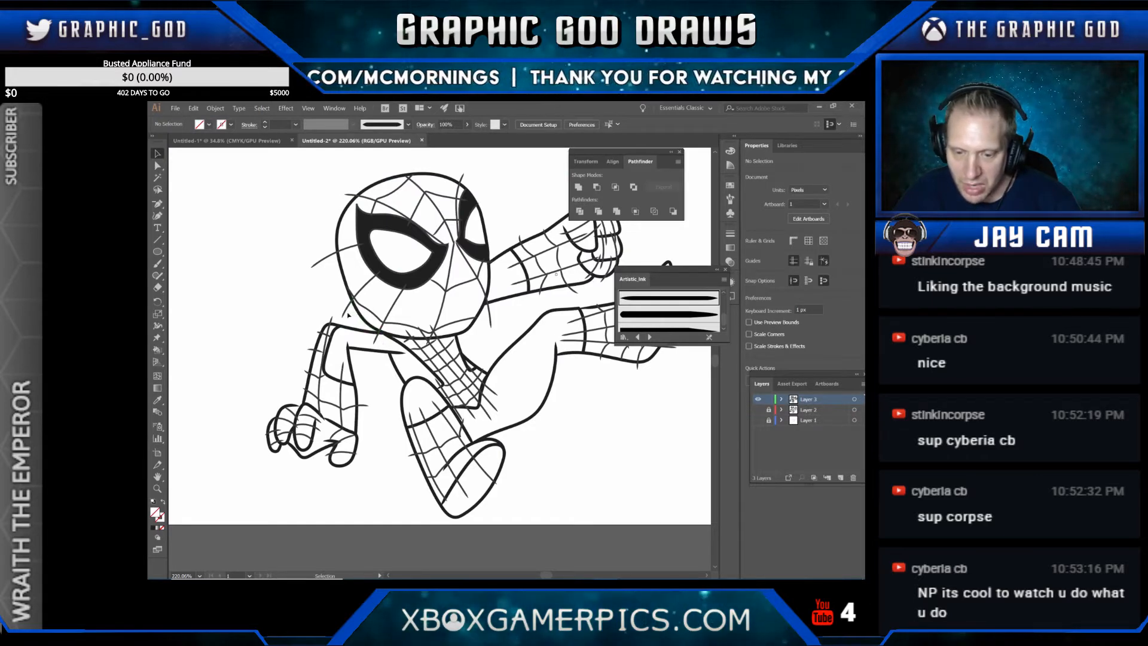
Step: Delete the web line stub sticking out past the side of the mask with the Direct Selection tool
key(ctrl+a)
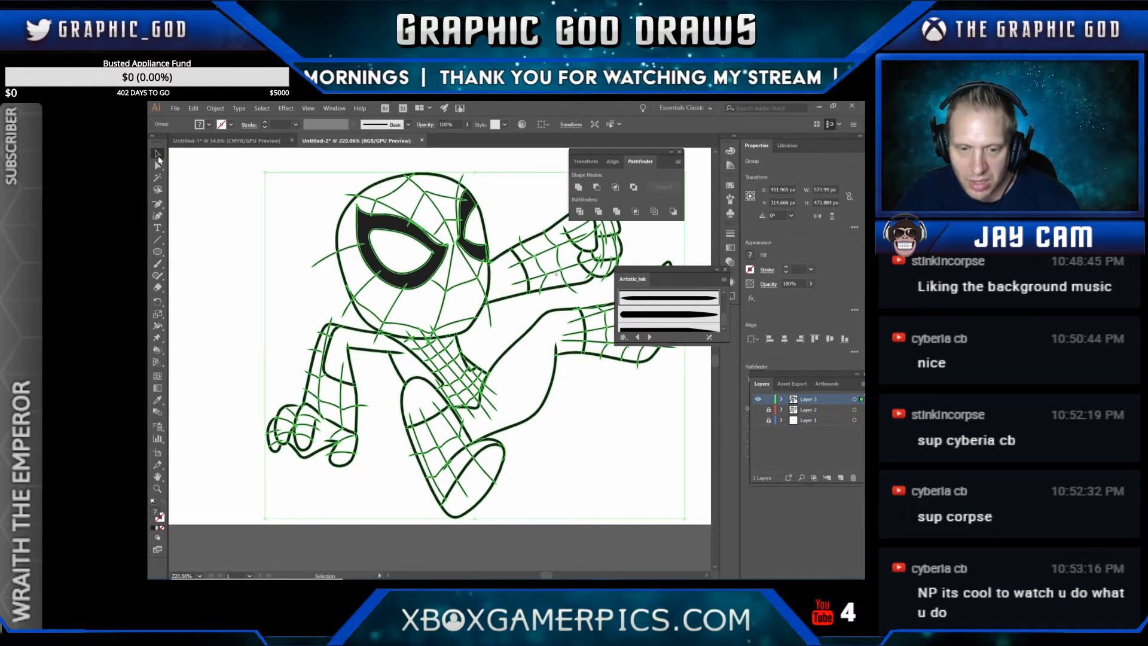
key(a)
click(301, 269)
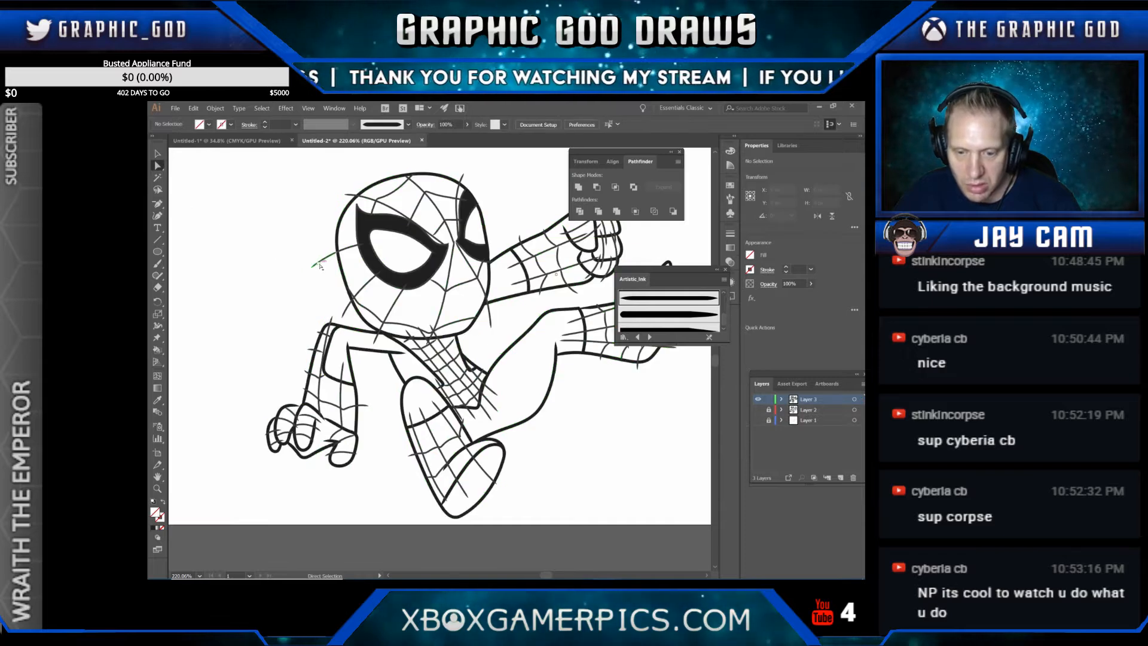
click(313, 267)
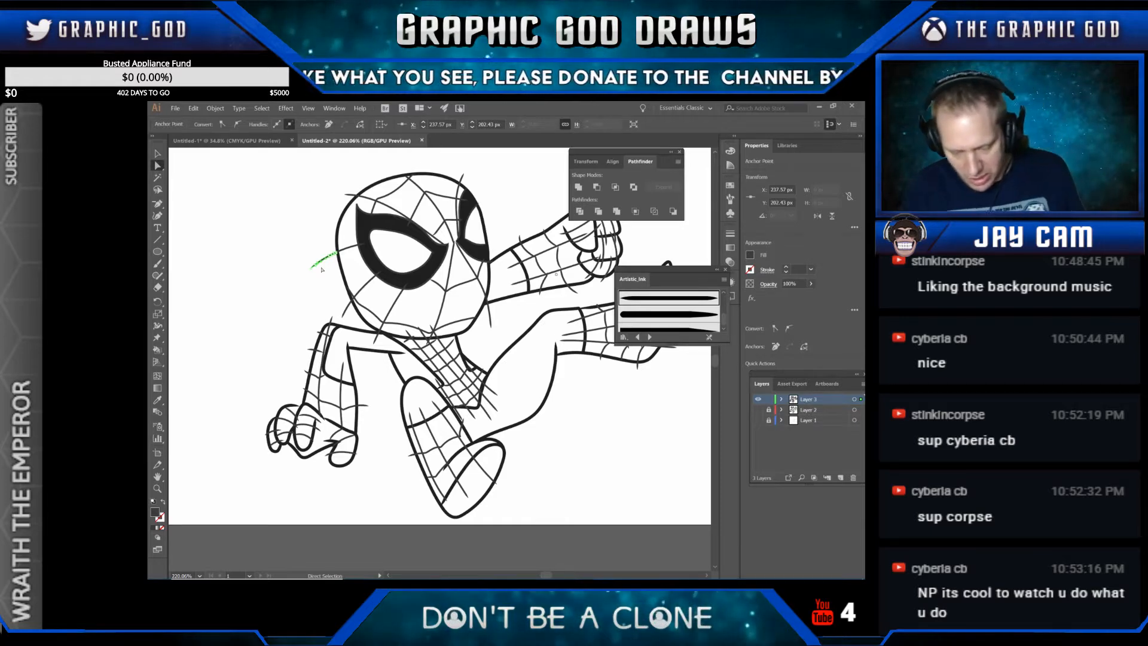
key(Delete)
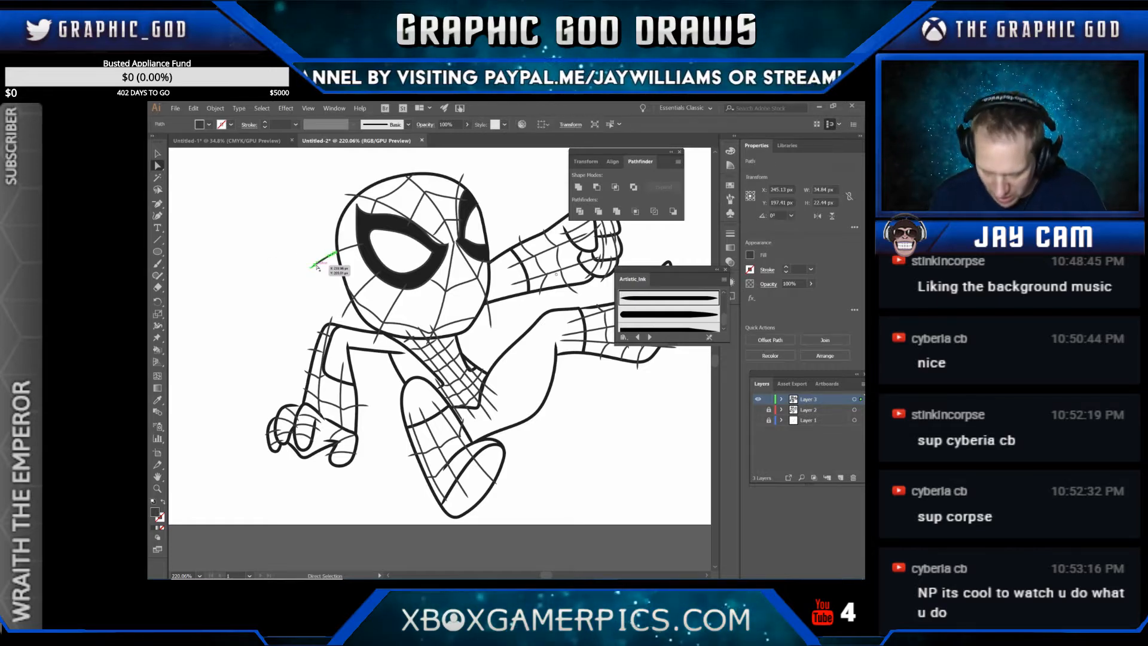
key(Delete)
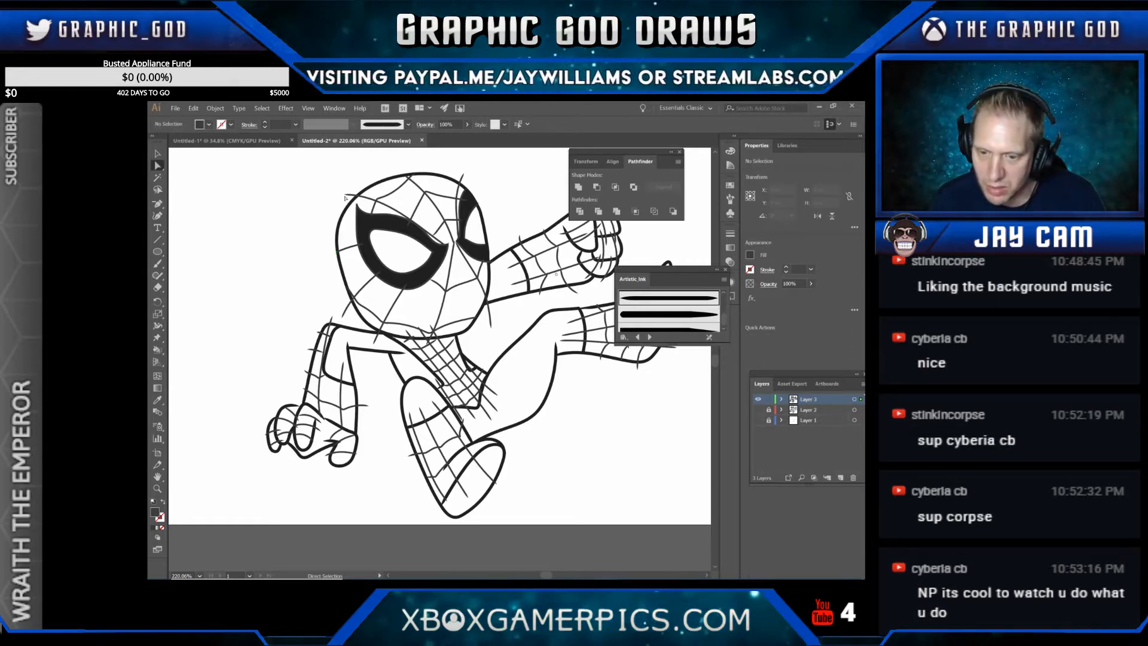
Step: Delete the web line stubs overhanging the upper outline of the mask on both sides
key(ctrl+z)
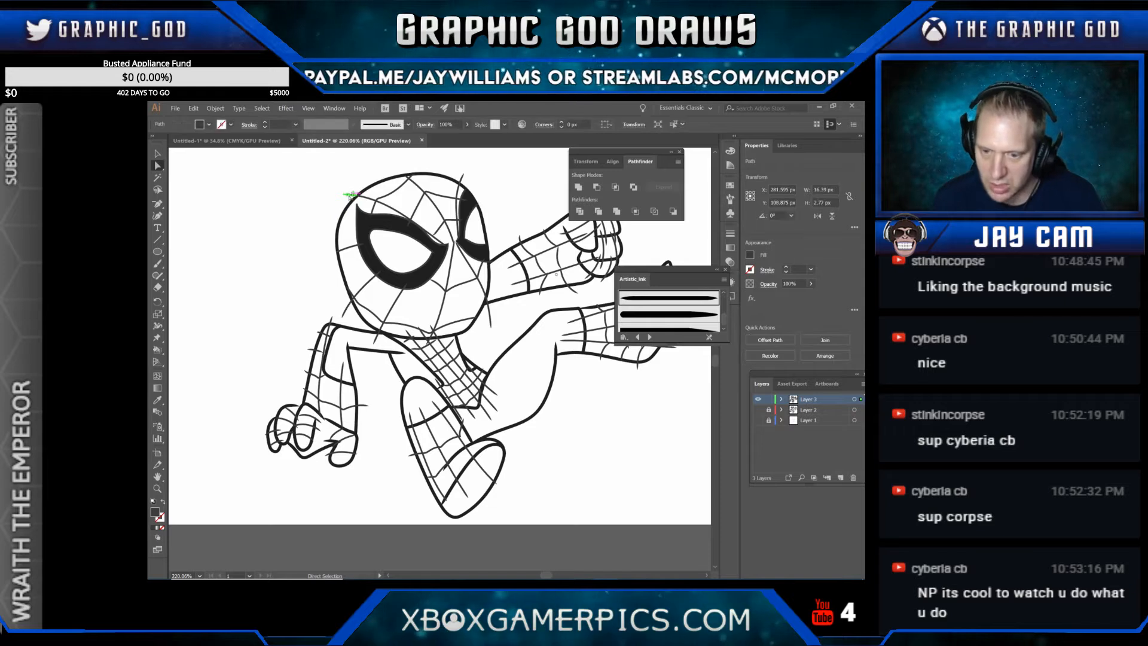
key(Delete)
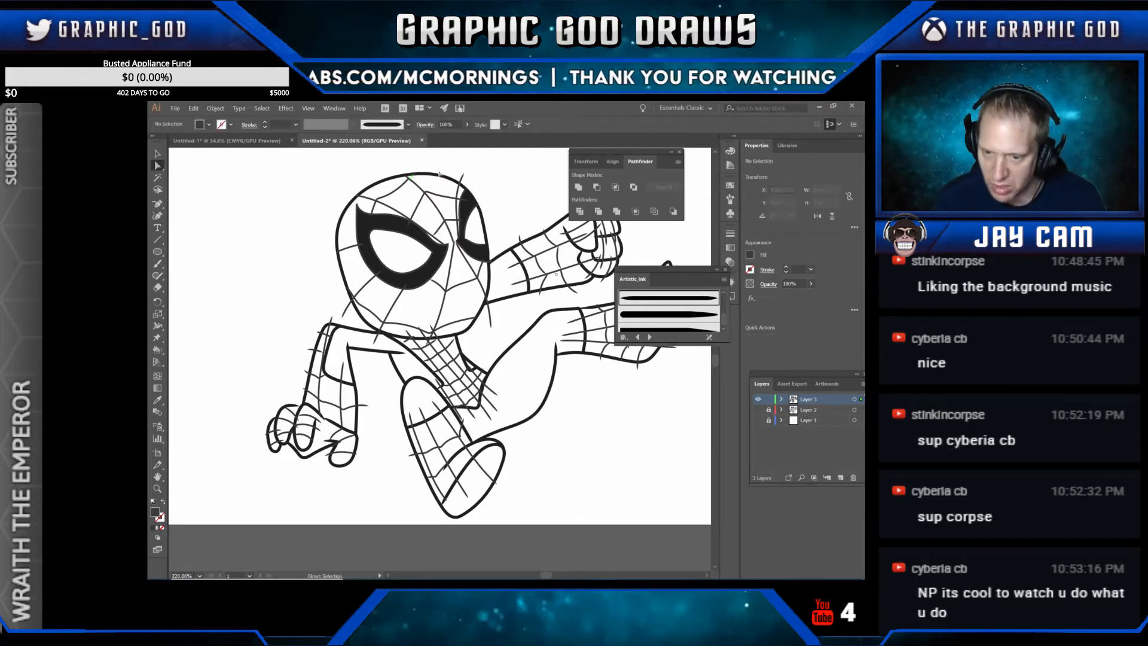
click(465, 175)
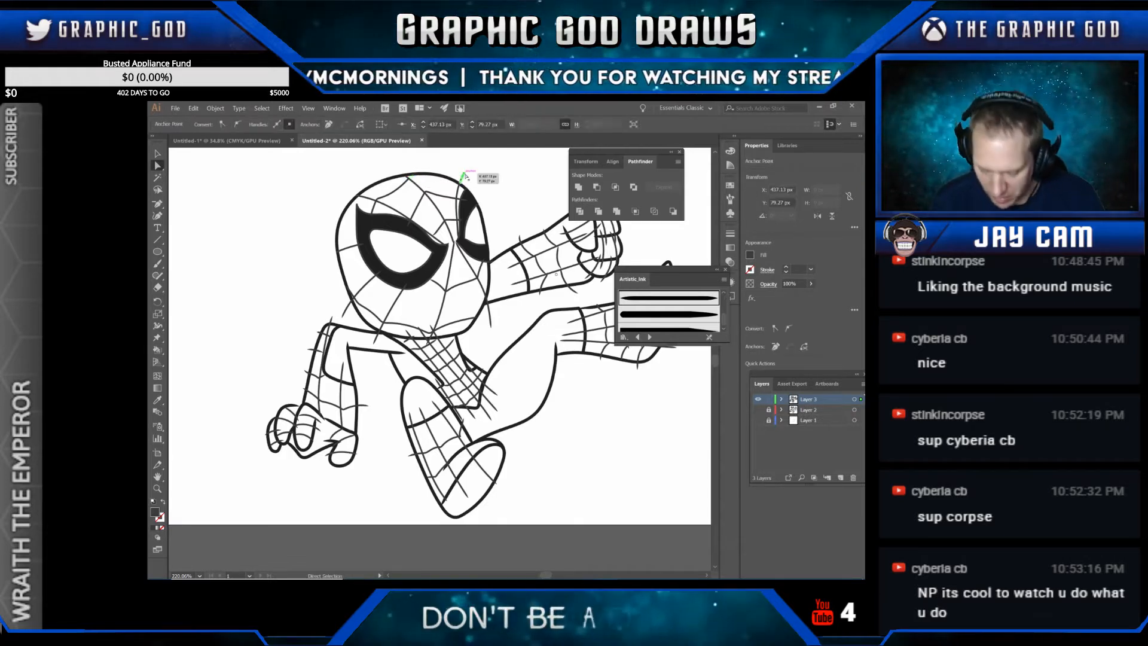
key(ctrl+shift+a)
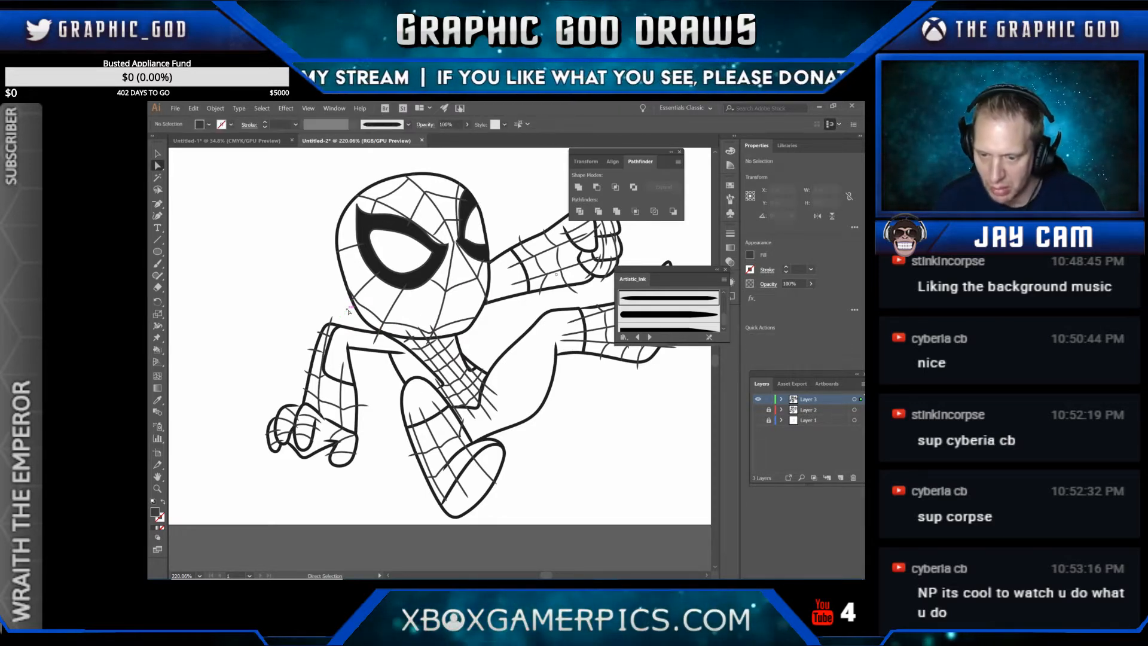
Step: Delete the web line stubs overhanging the jaw of the mask and the shoulder beneath it
click(376, 343)
key(Delete)
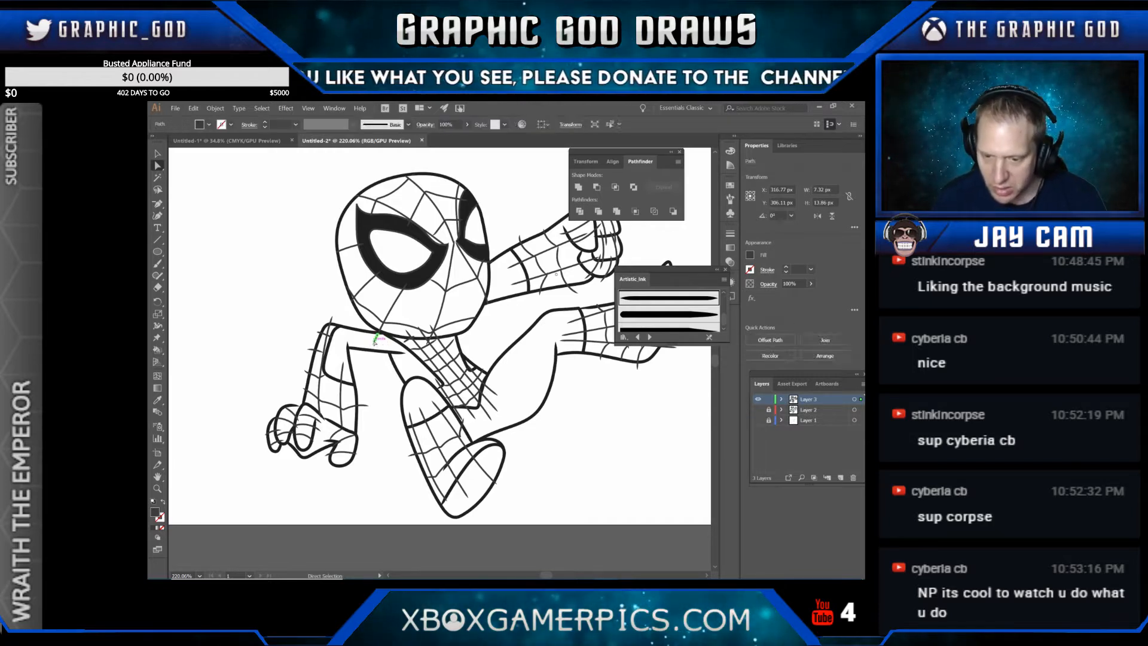
click(357, 302)
key(Delete)
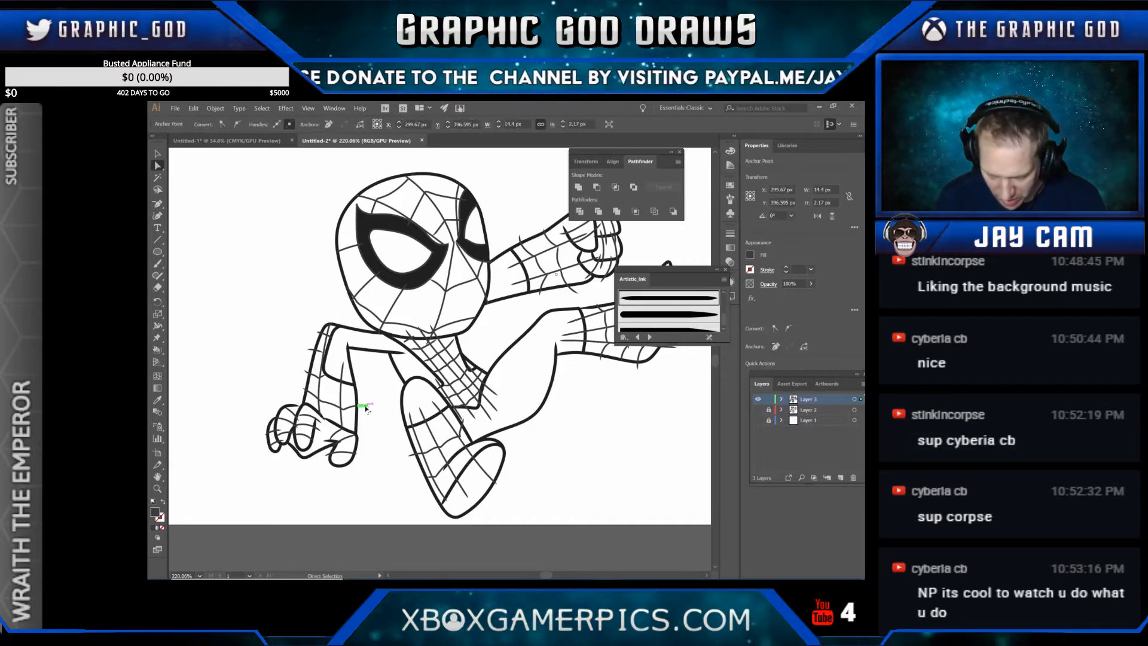
Step: Delete the web line stubs above the glove edge and outside the outline of the planted forearm
click(343, 370)
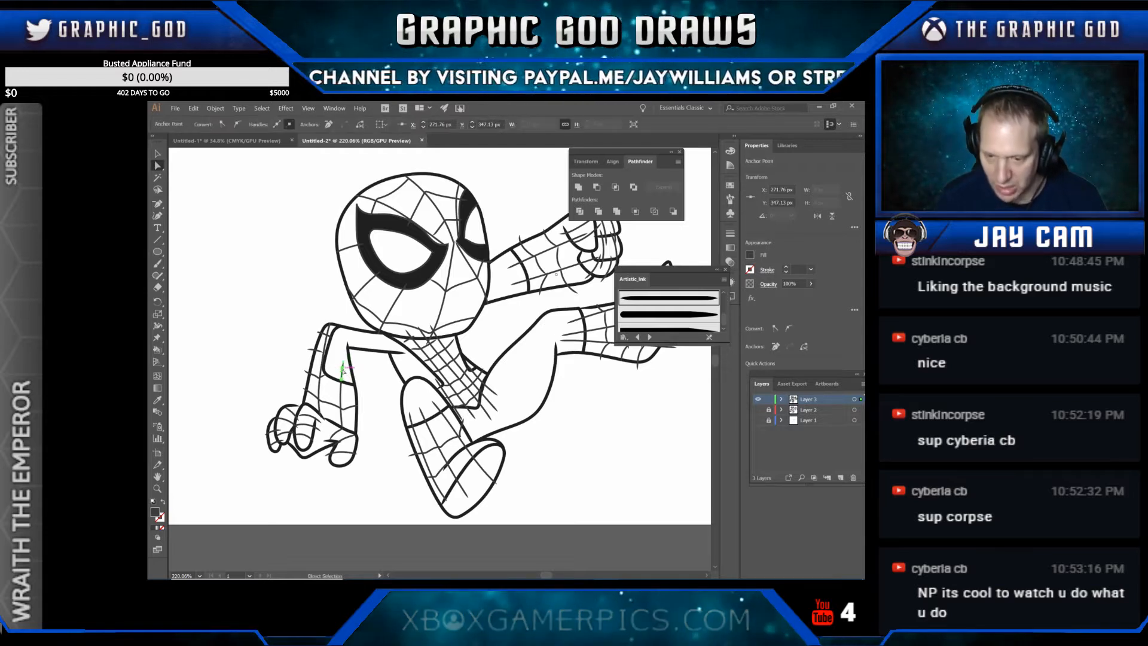
key(Delete)
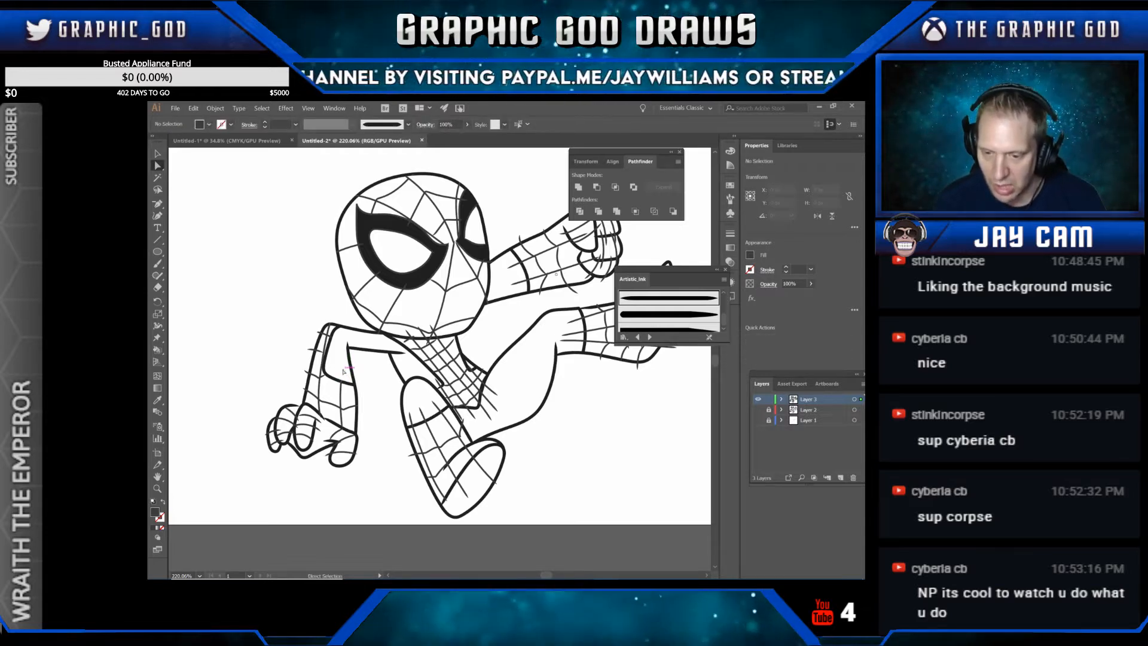
click(306, 371)
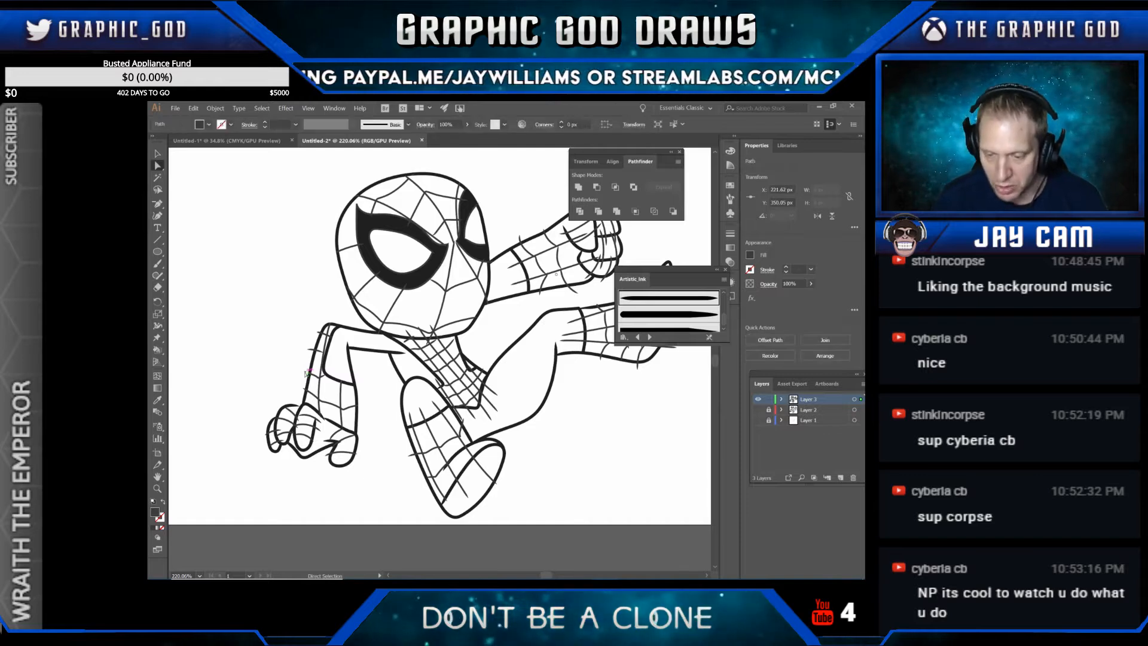
key(Delete)
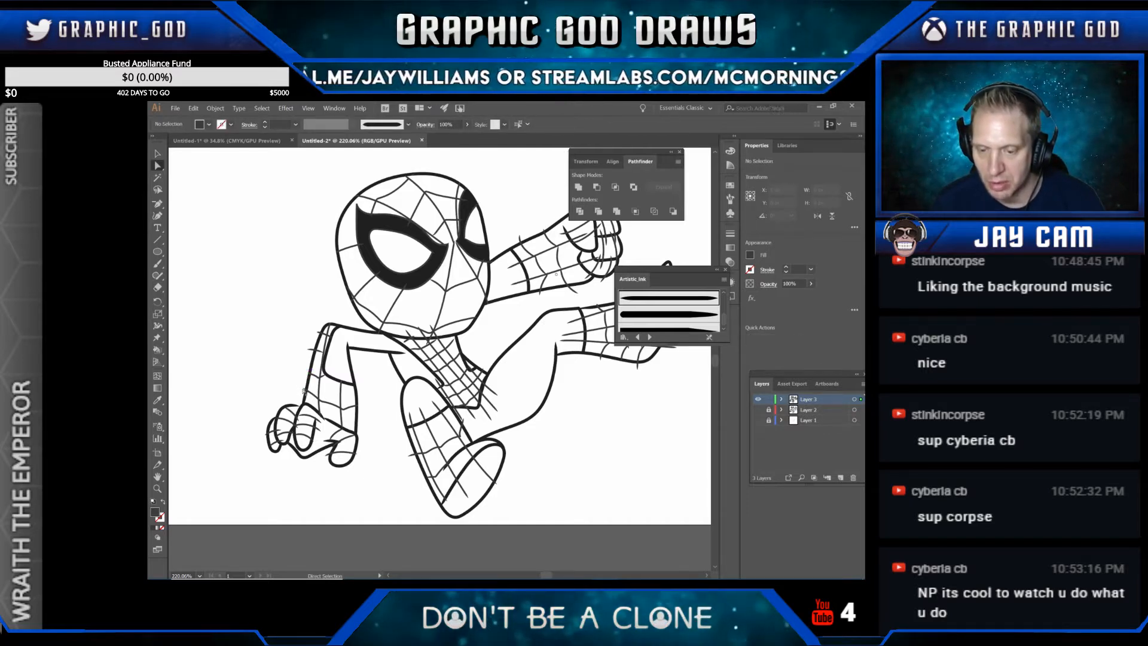
Step: Delete the web line stubs overhanging the outer edge of the planted forearm and the top of its bent elbow
click(304, 388)
key(Delete)
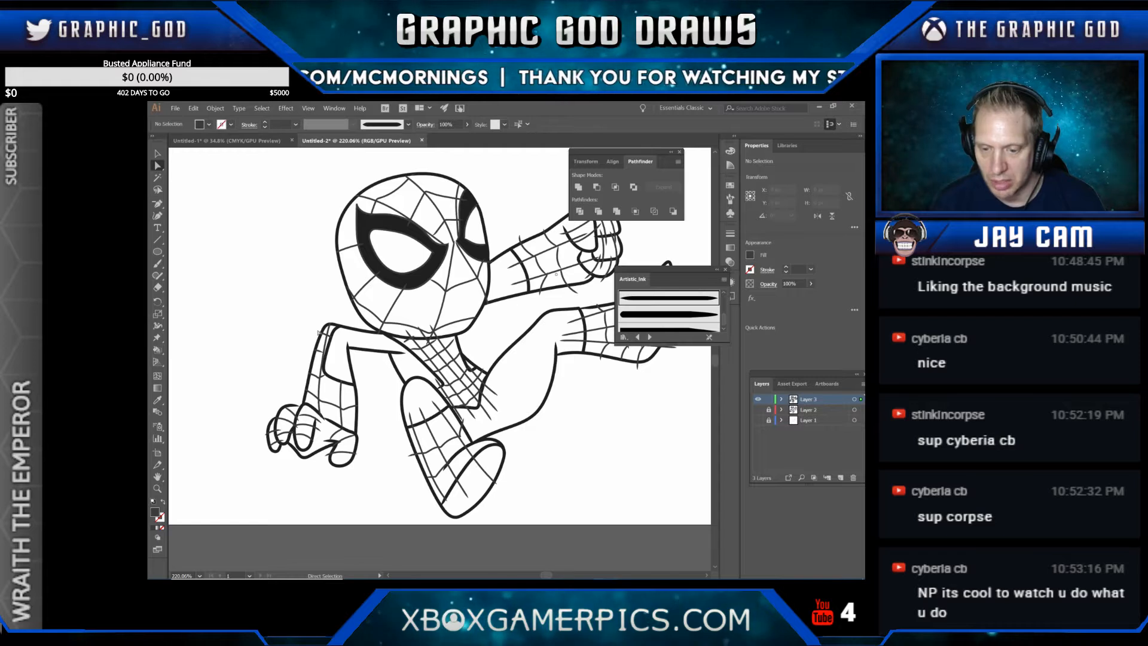
drag(319, 332, 341, 323)
click(349, 322)
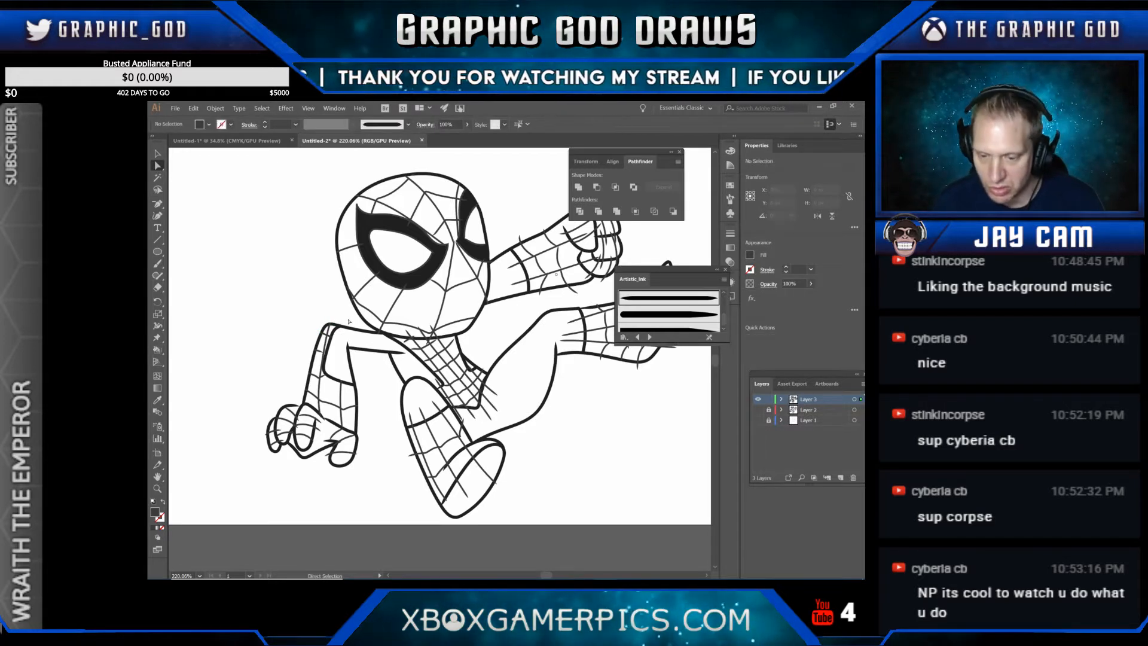
Step: Delete the web line stubs overhanging the back of the planted hand and both sides of its thumb
click(321, 431)
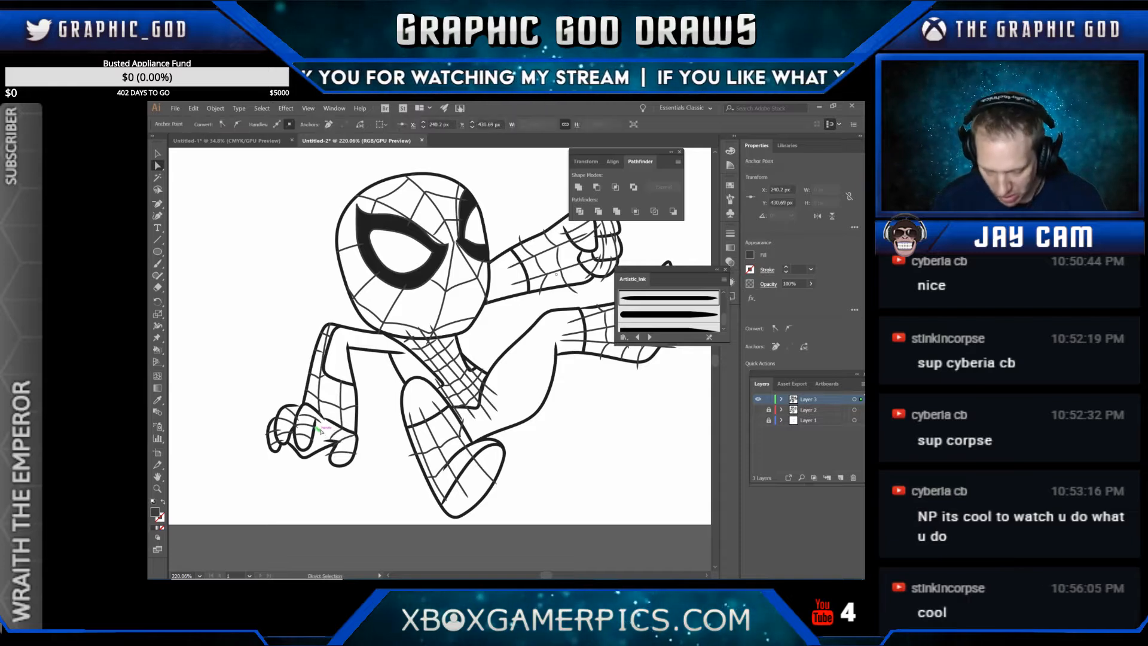
click(323, 431)
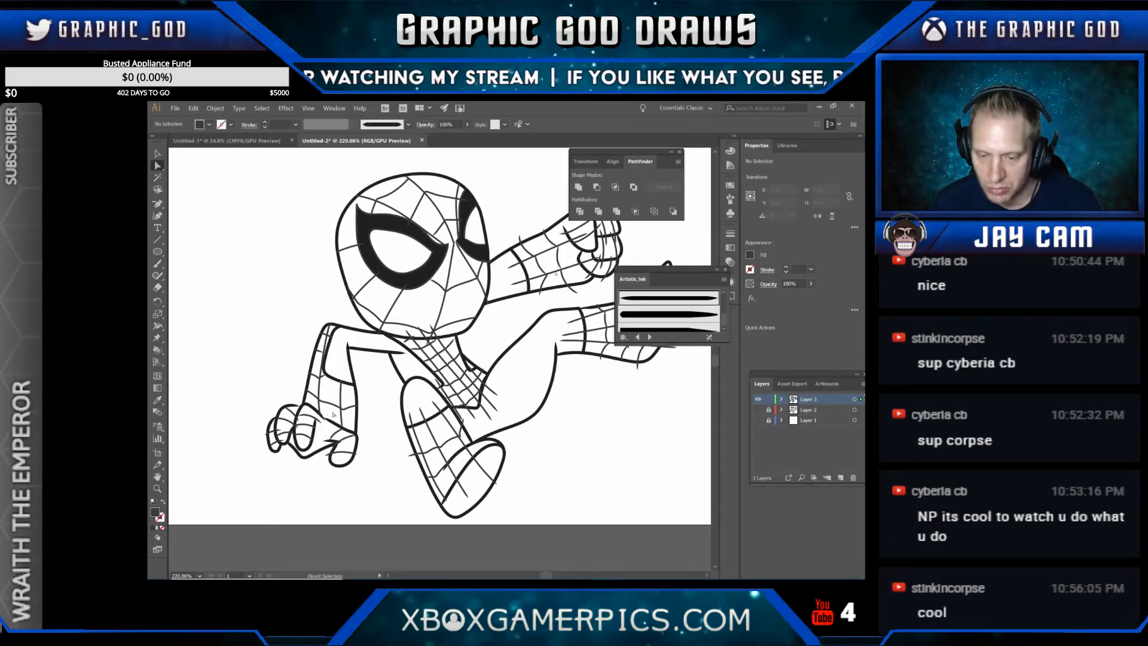
click(324, 423)
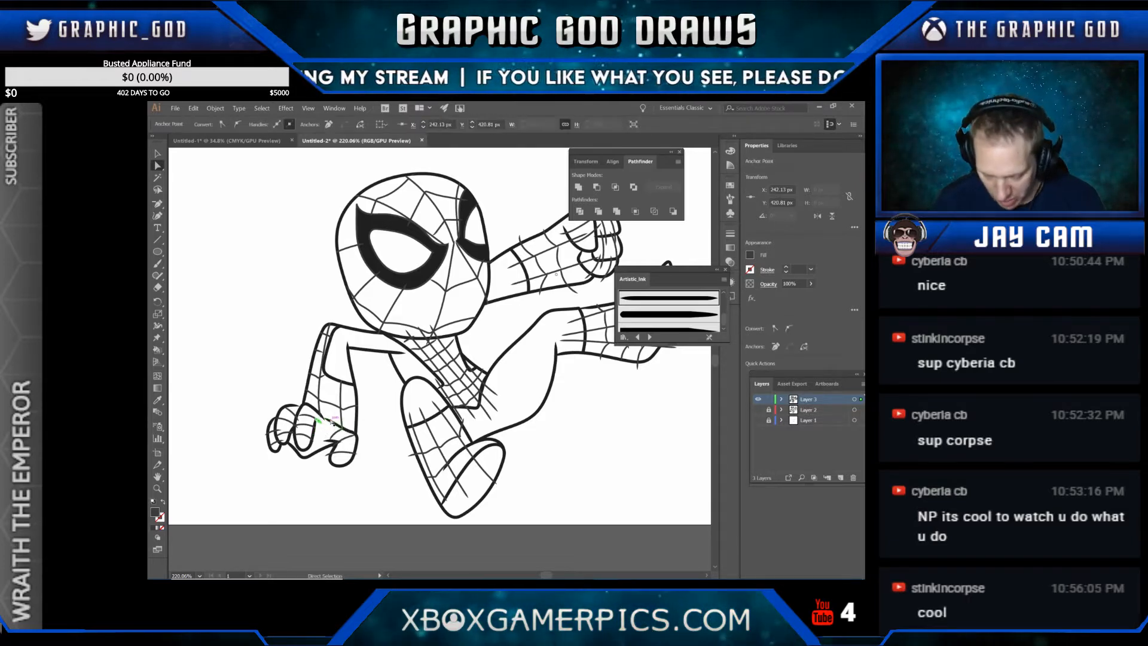
click(374, 492)
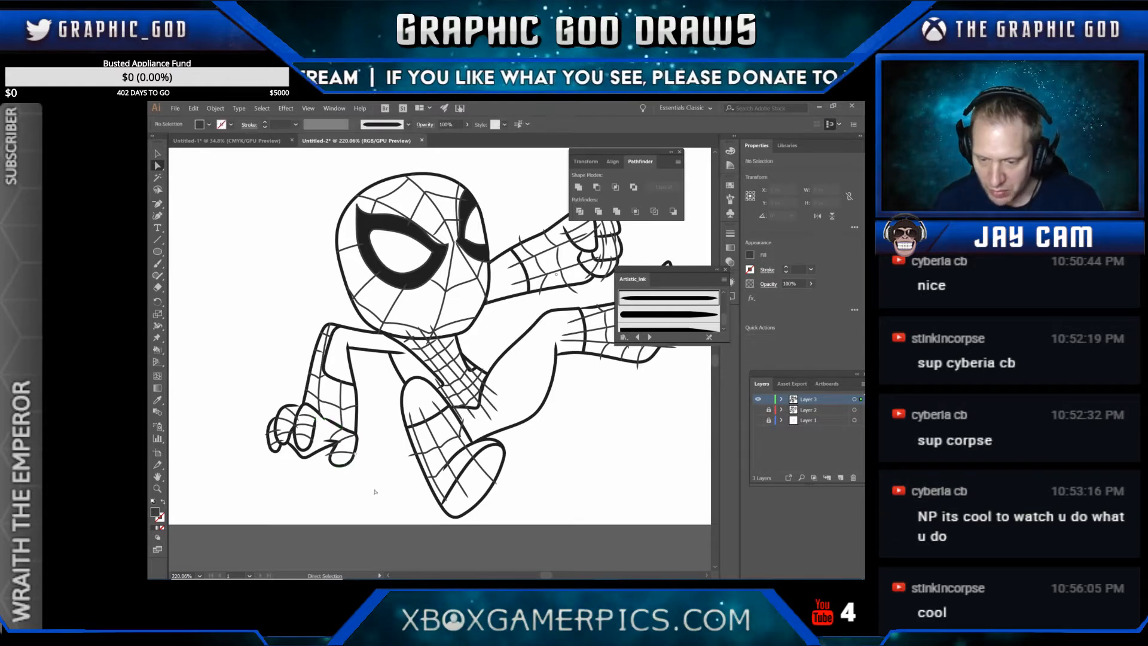
click(326, 457)
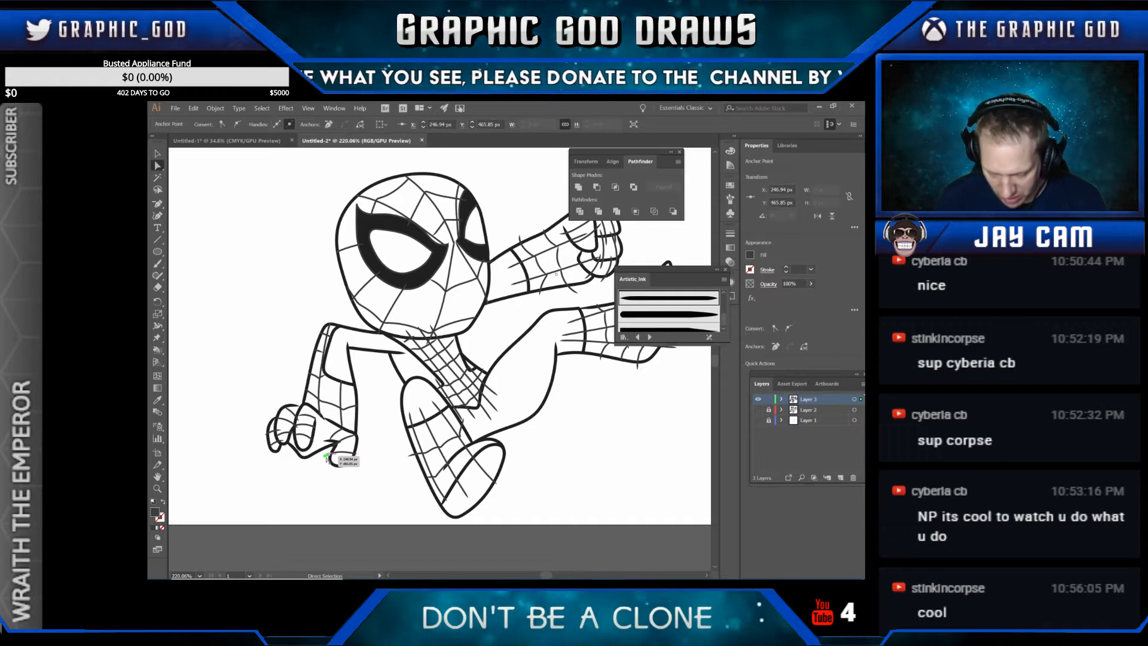
click(327, 460)
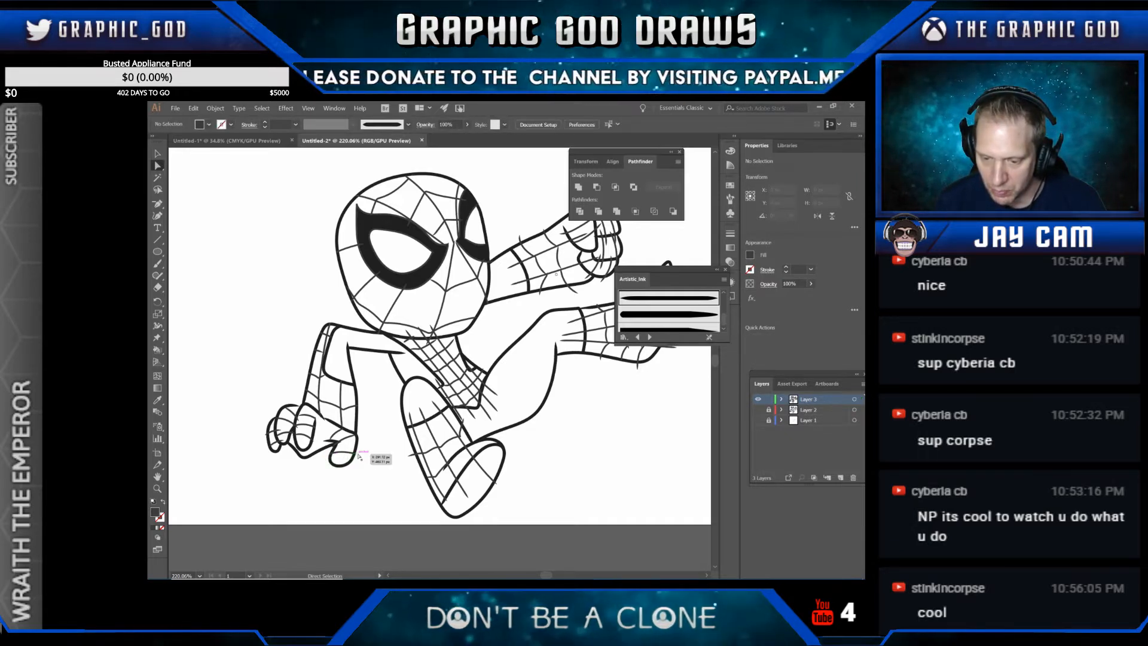
click(357, 455)
click(376, 452)
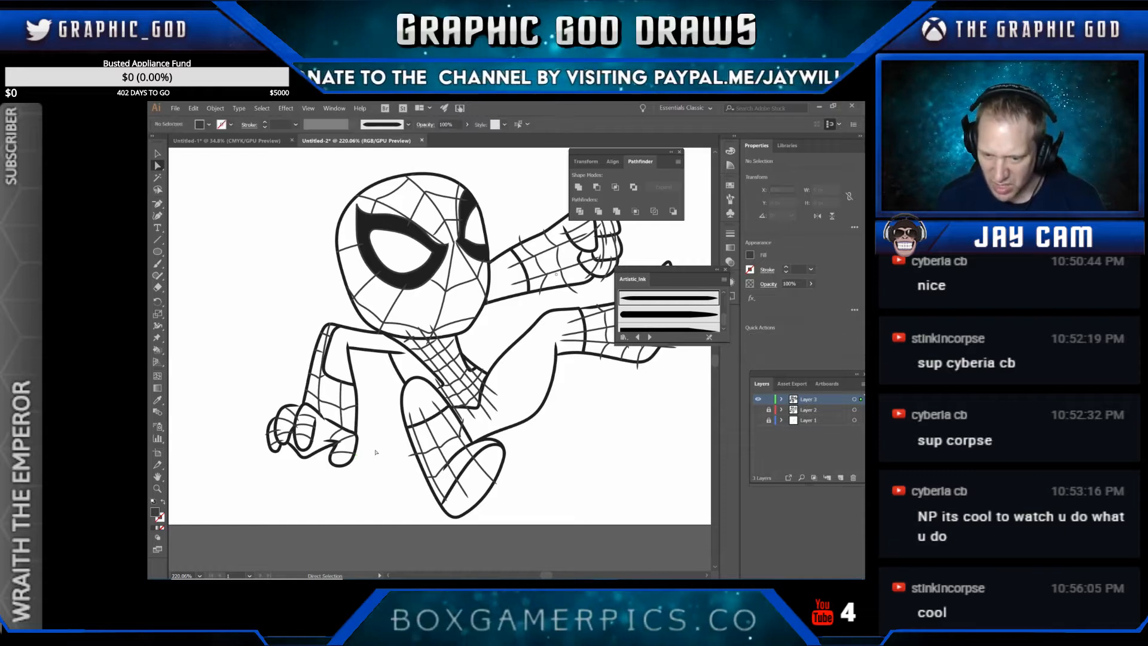
Step: Delete the web line stubs overhanging the outlines of the planted hand's outer fingers
click(279, 430)
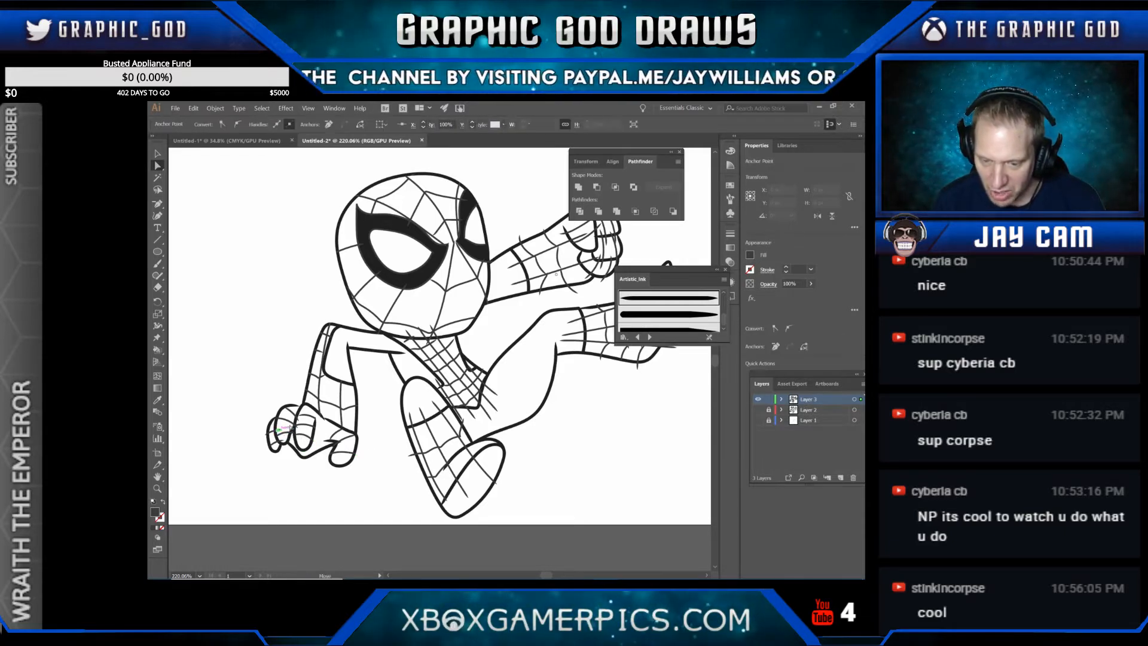
click(290, 427)
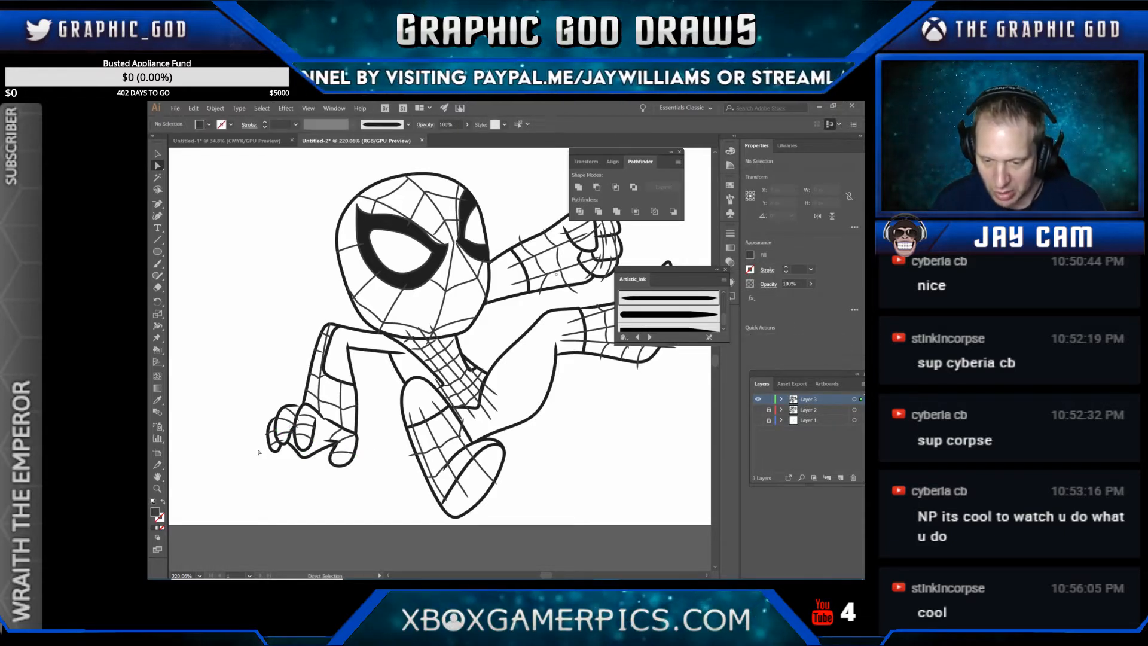
click(266, 436)
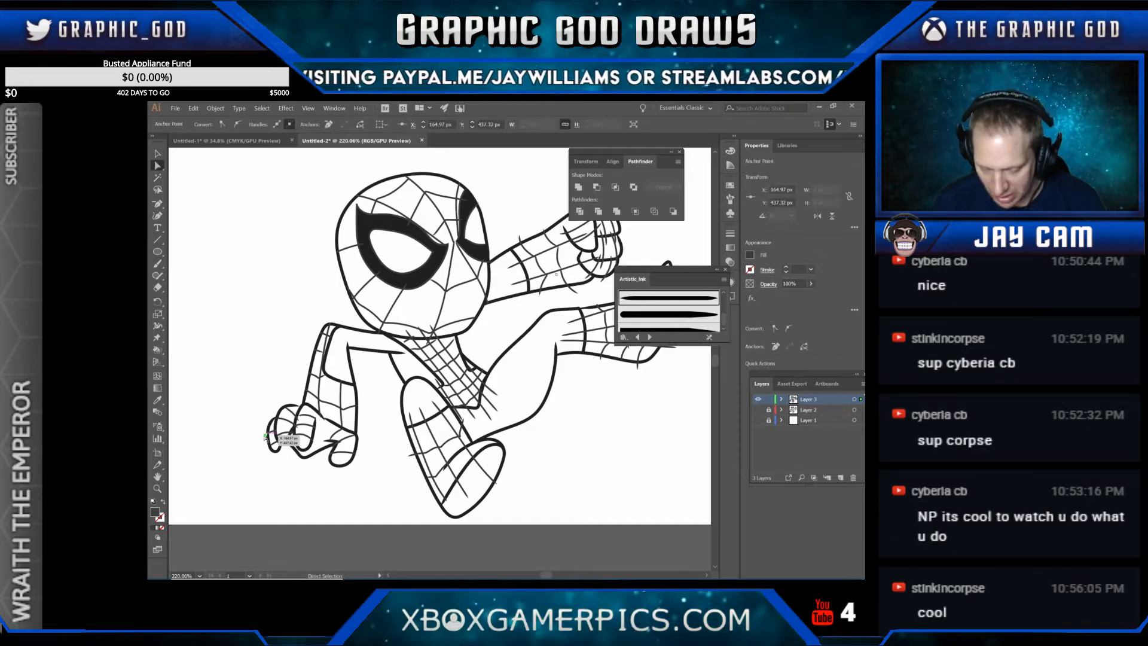
click(221, 496)
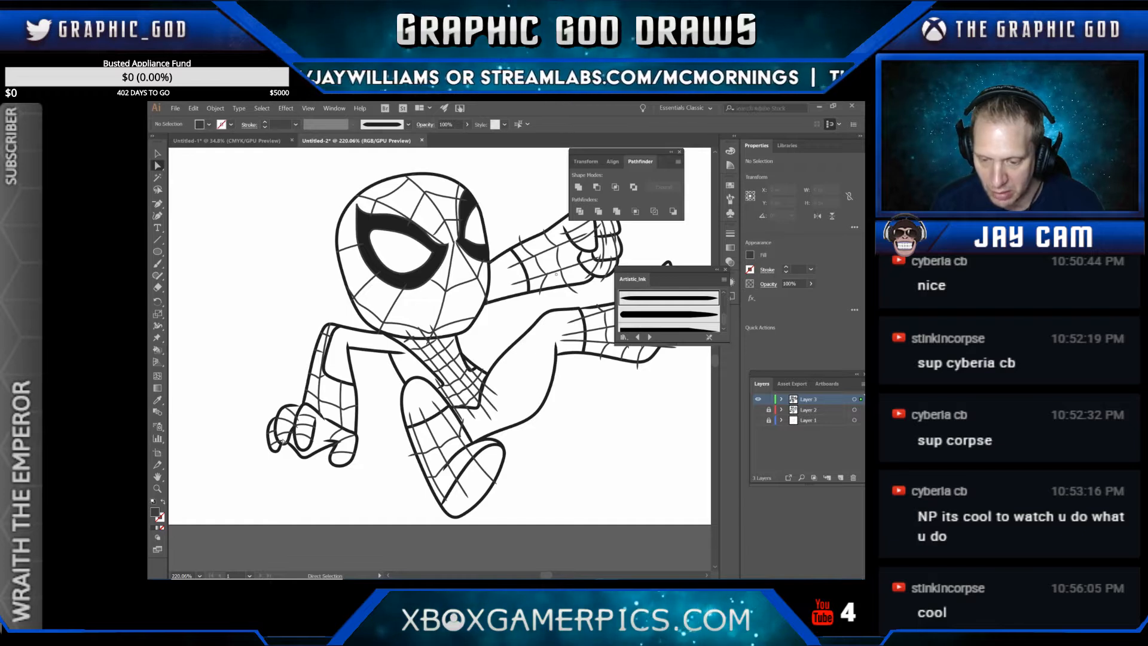
click(285, 441)
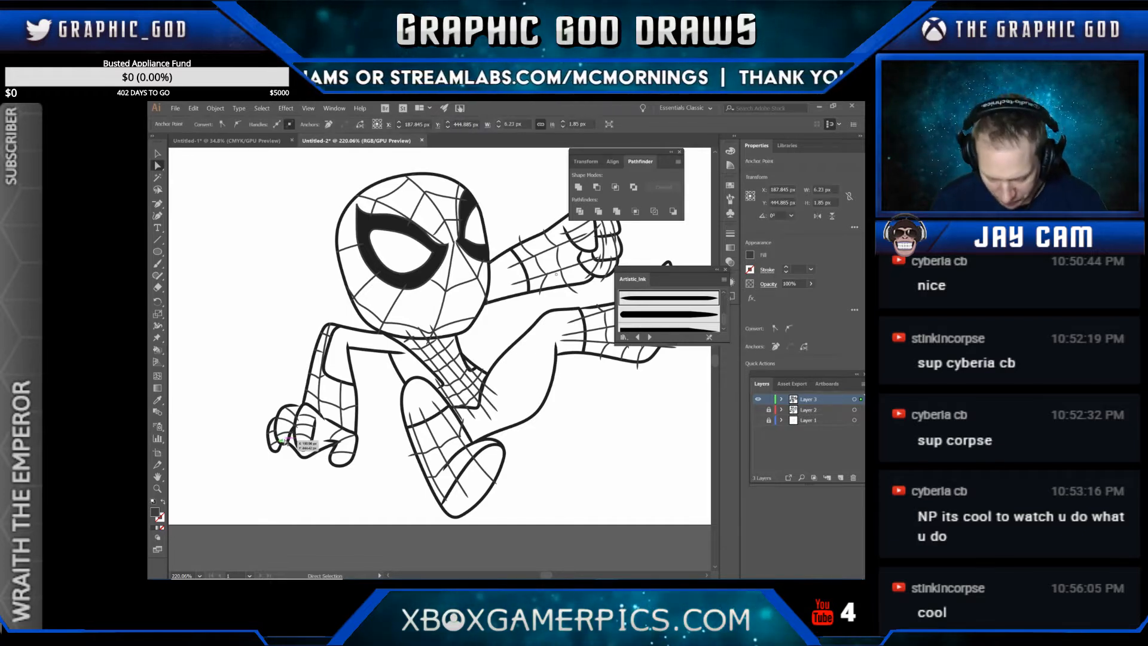
key(Delete)
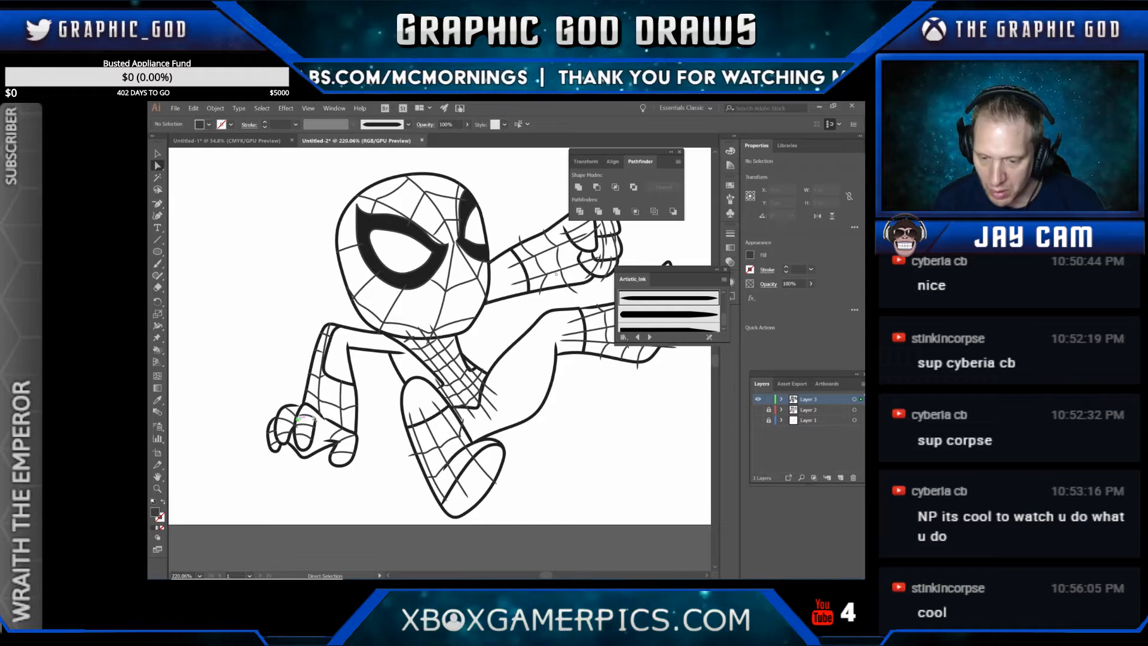
Step: Delete the web line stubs crossing the outline of the planted hand's front finger near the knuckles
click(313, 419)
key(Delete)
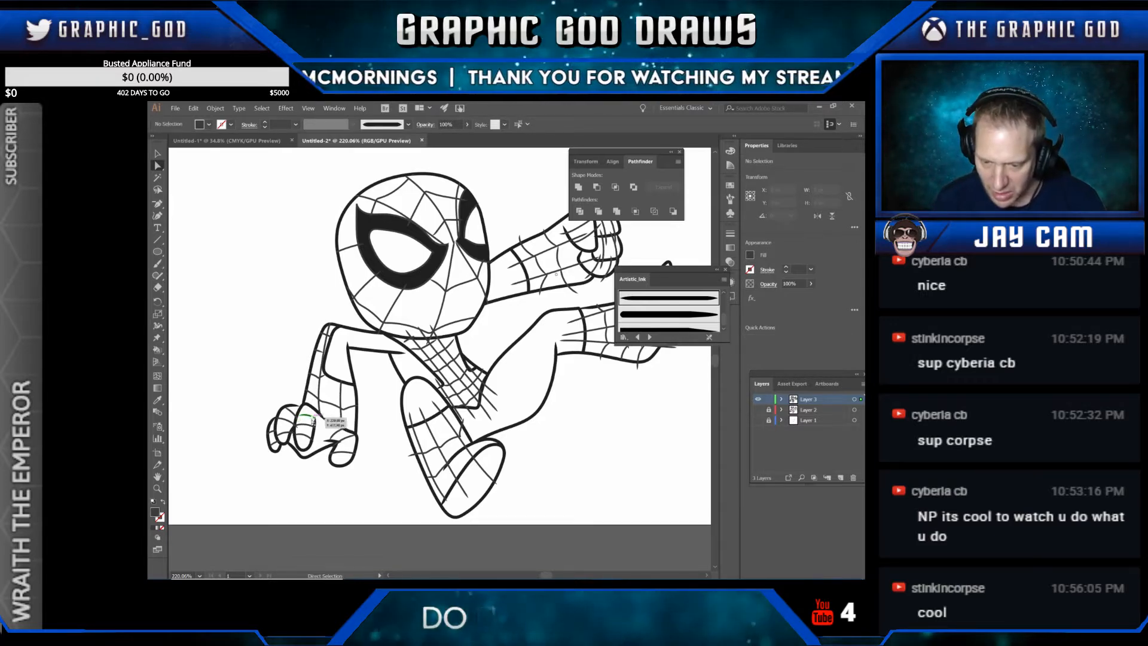
click(297, 427)
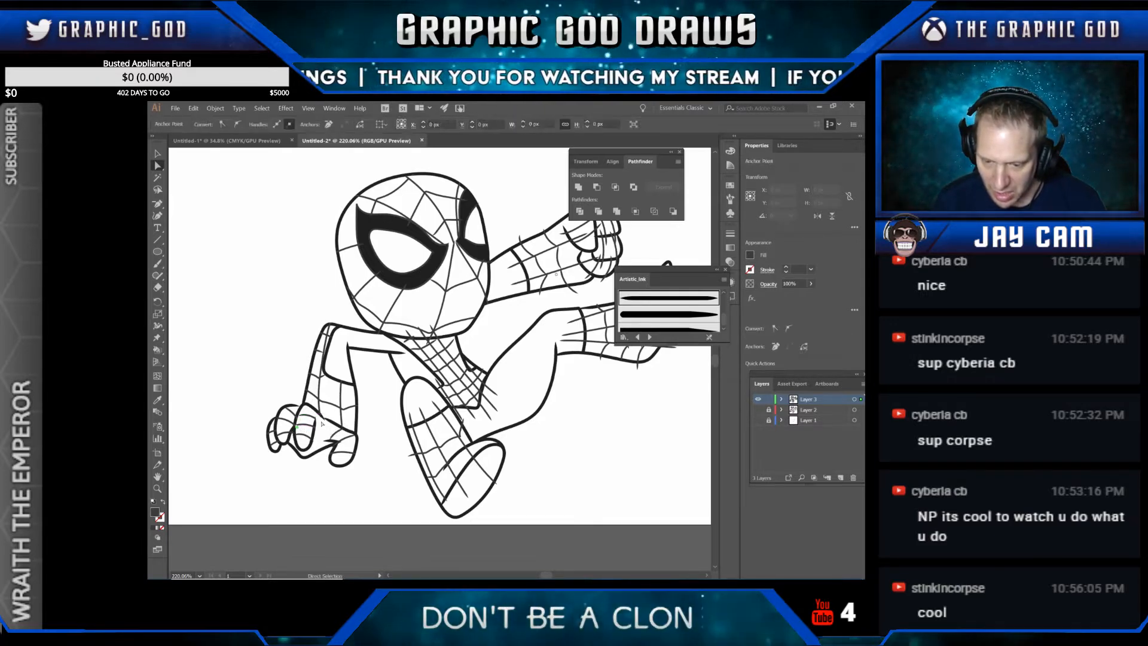
click(322, 424)
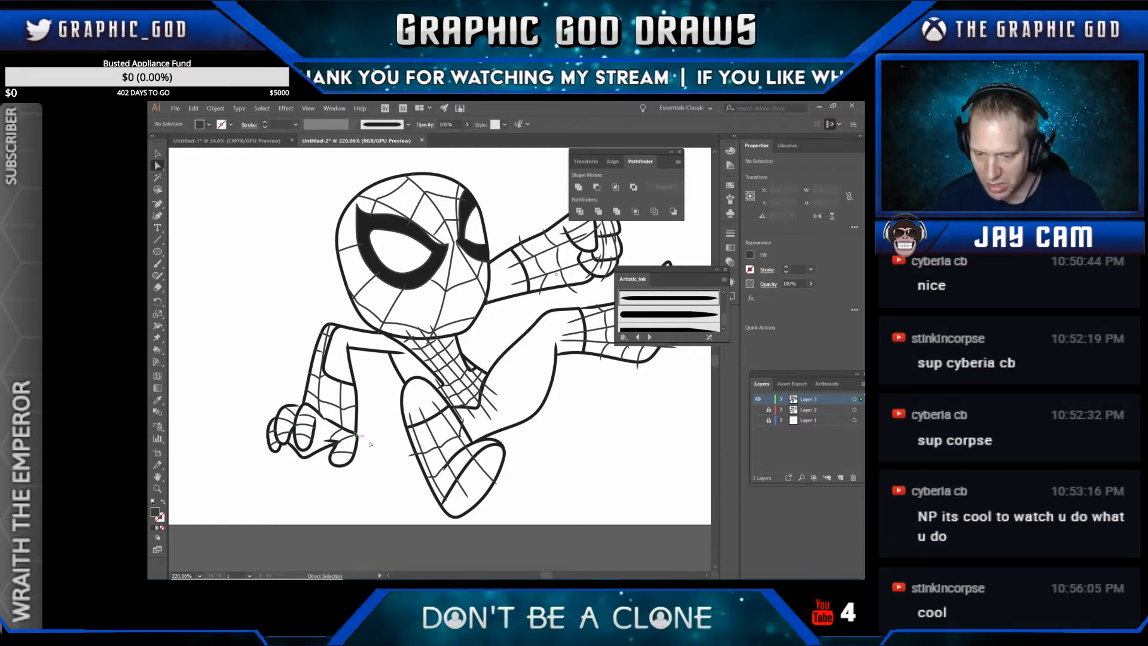
Step: Delete the web line stubs outside the front boot's outer edge and above its upper cuff line
click(411, 454)
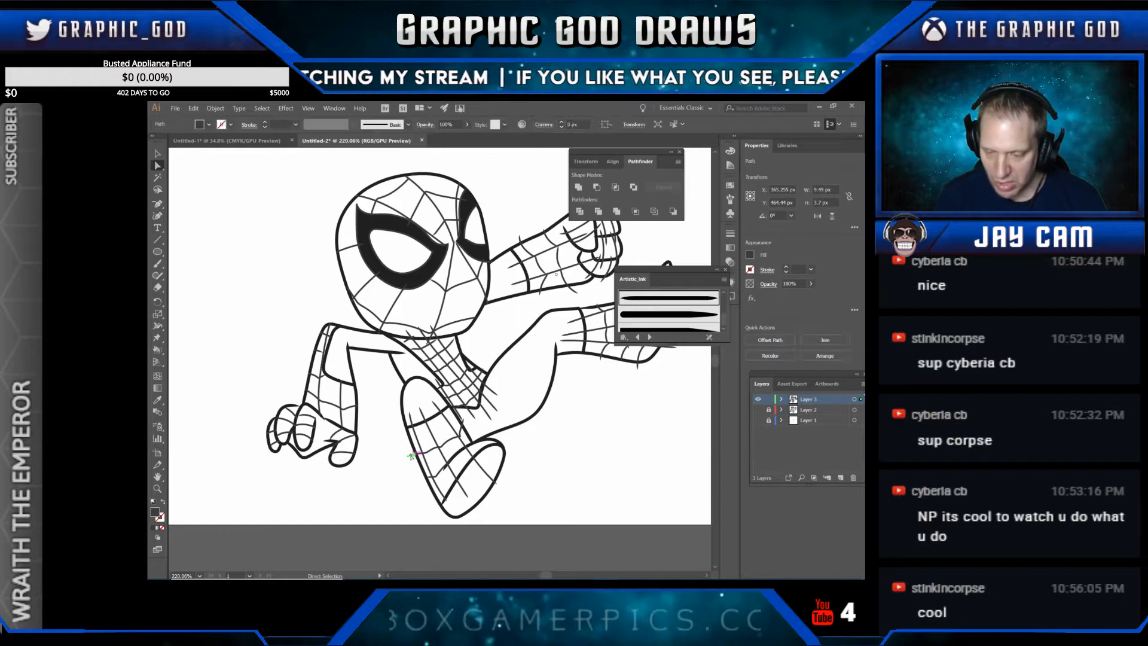
key(Delete)
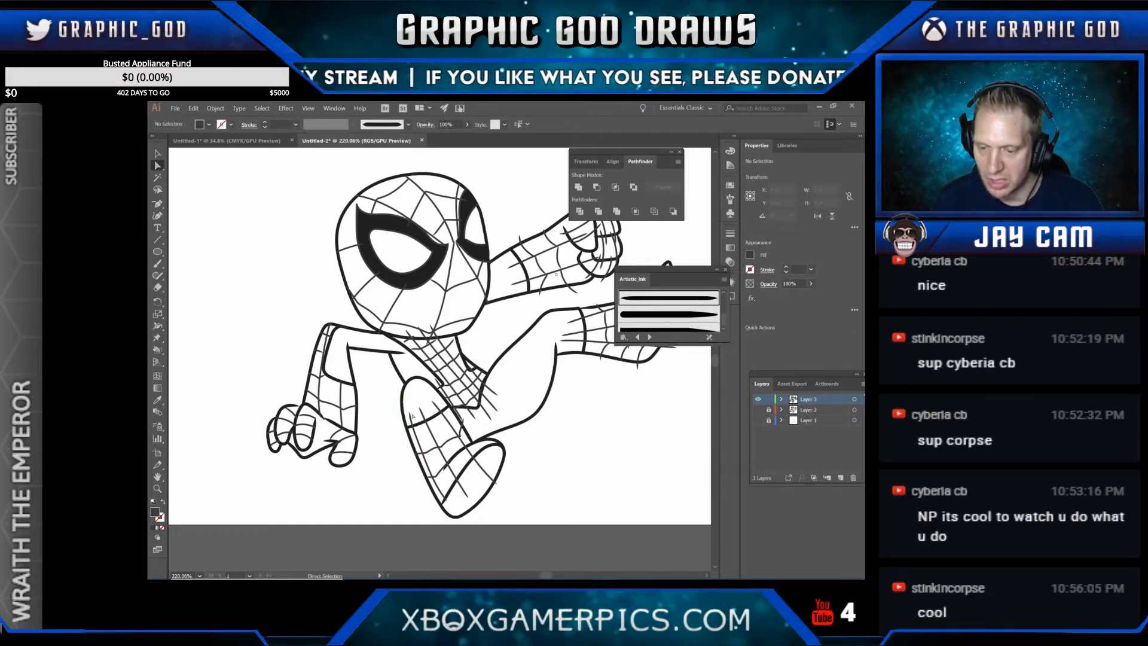
click(410, 417)
key(Delete)
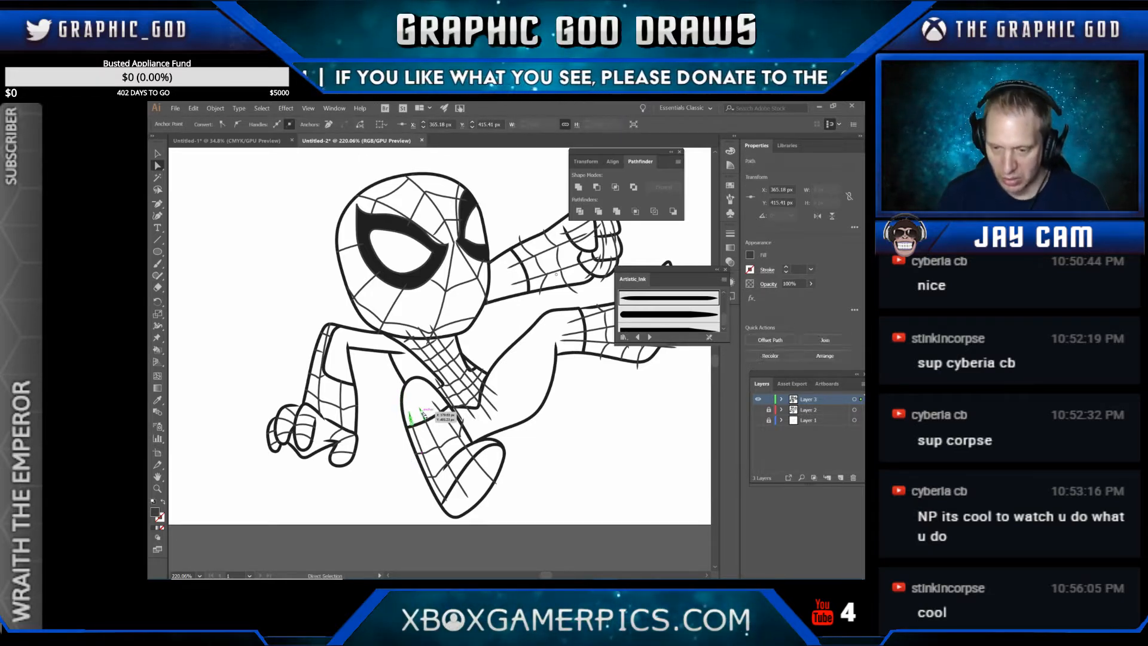
click(422, 414)
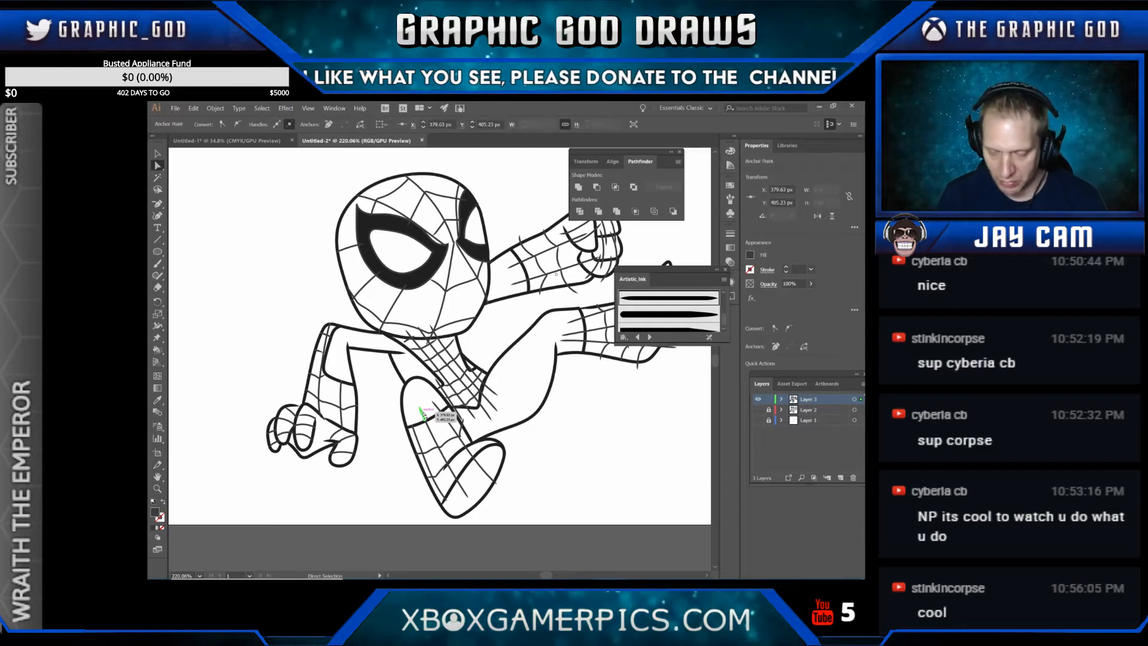
key(Delete)
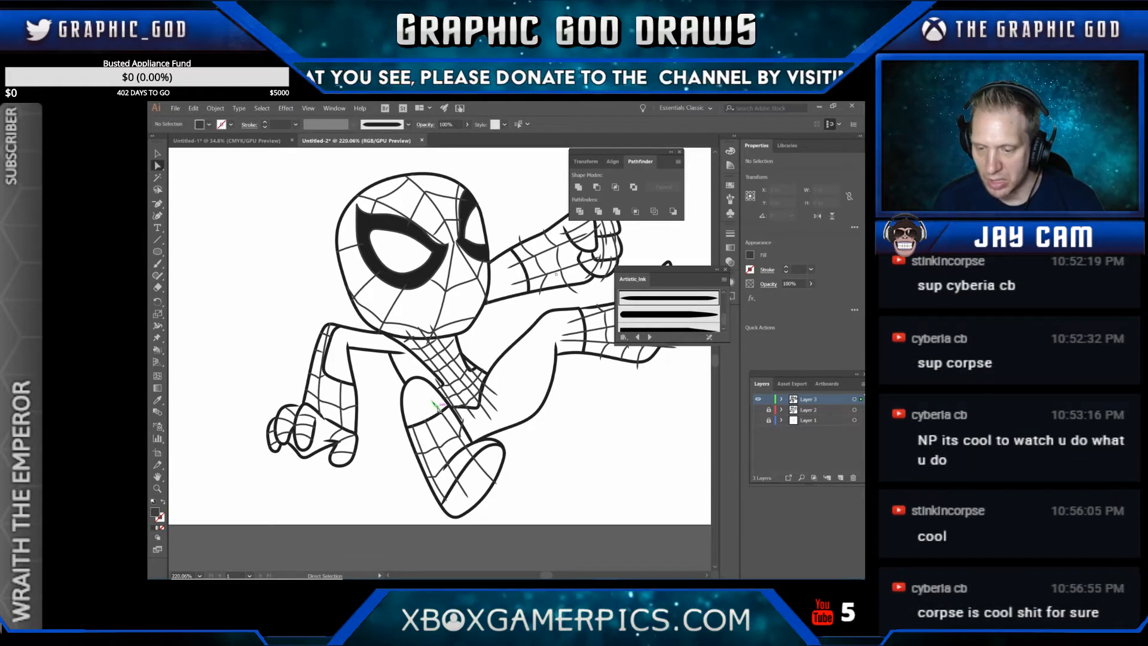
click(438, 409)
key(Delete)
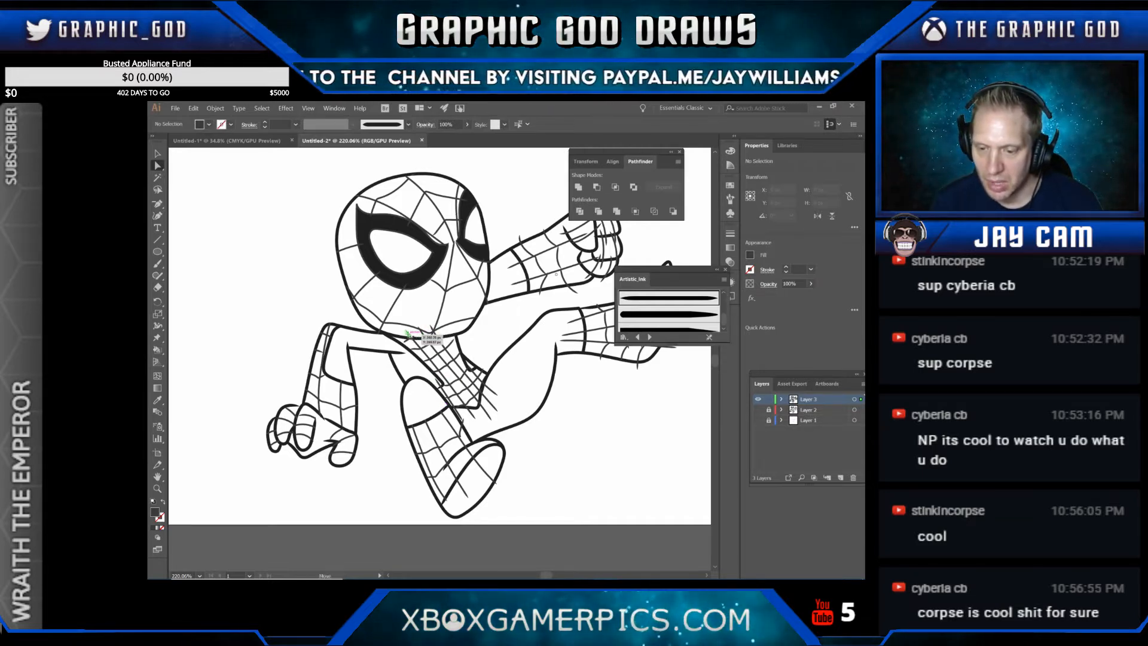
Step: Delete the chest web line stubs poking up through the chin outline of the mask
click(423, 332)
key(Delete)
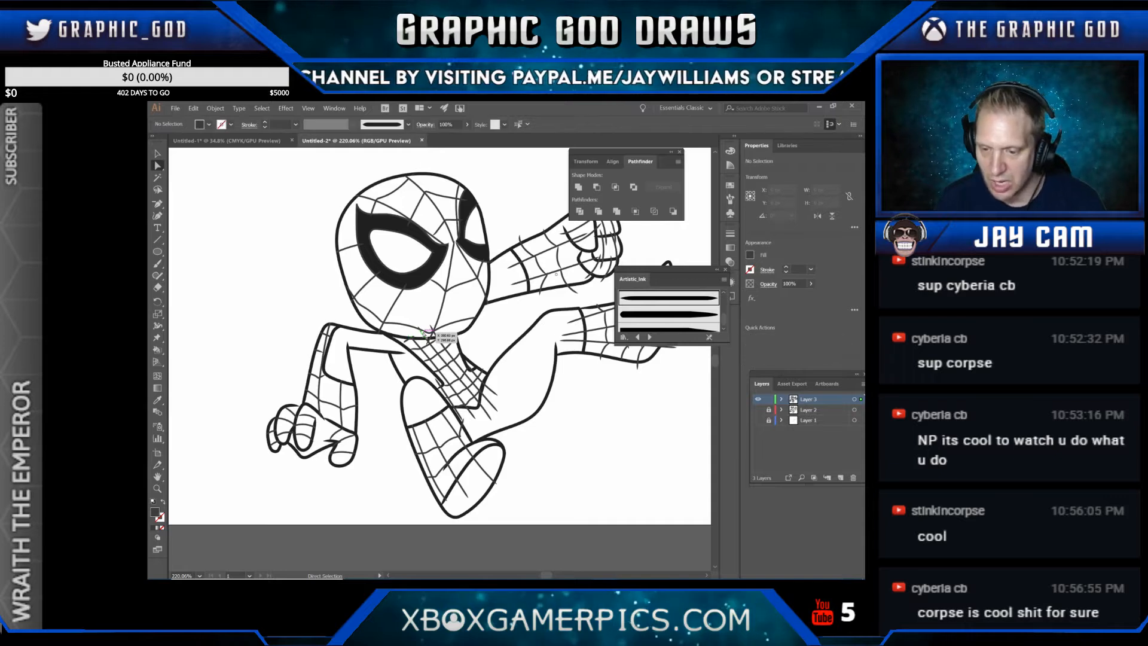
click(435, 330)
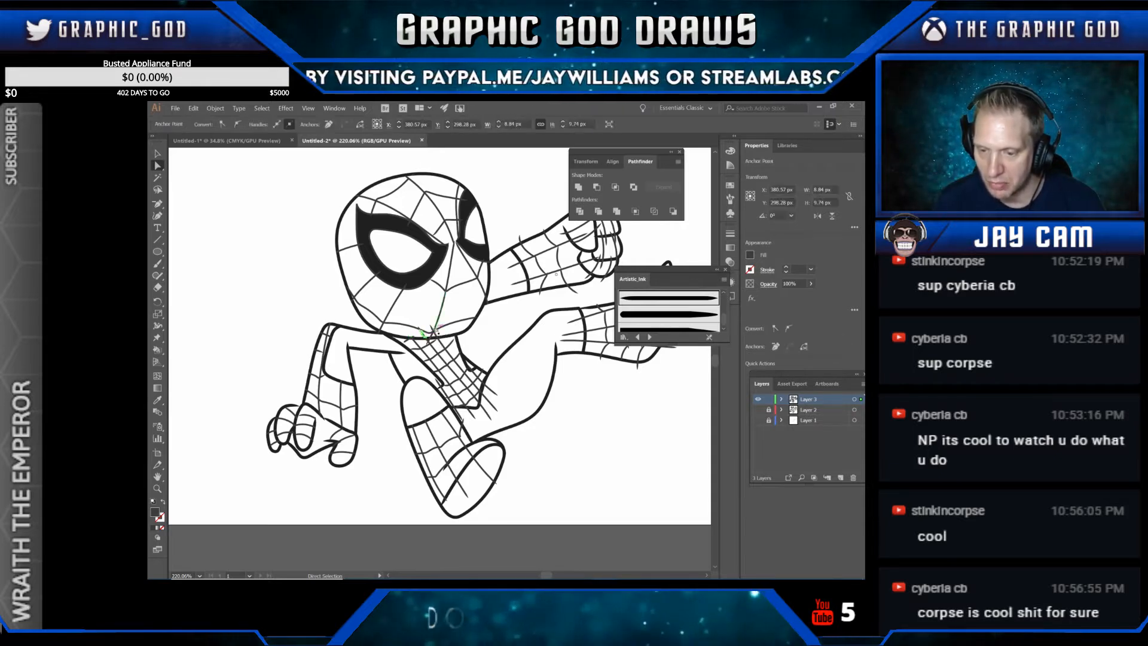
key(Delete)
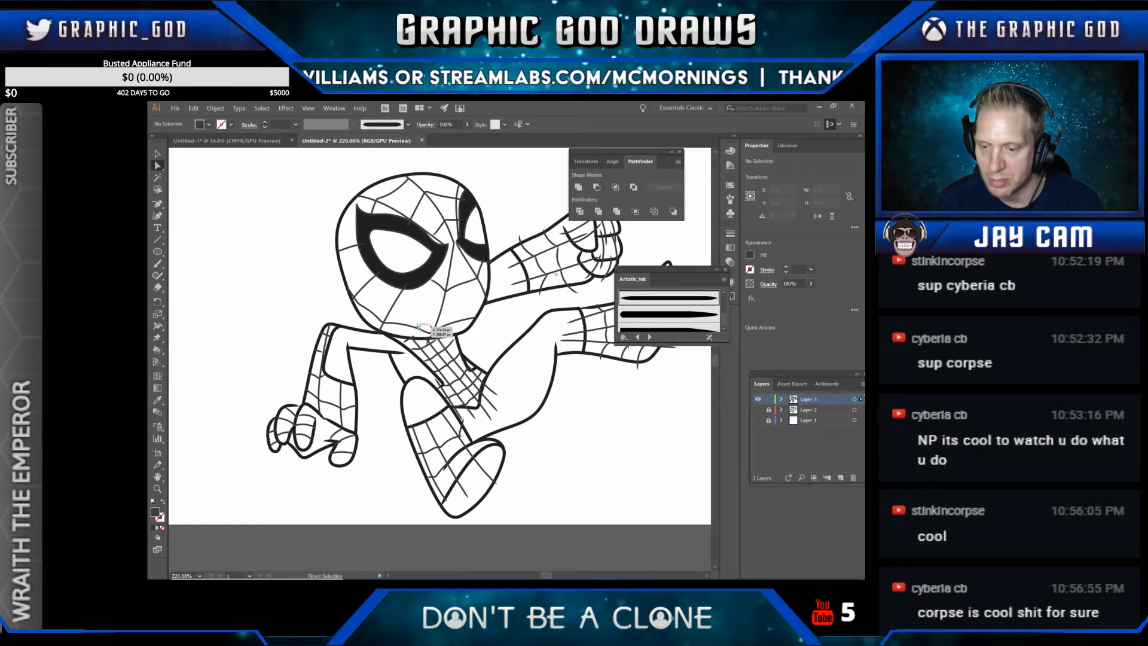
Step: Delete the leftover web line ends inside the chin of the mask, around its lowest web line
click(418, 327)
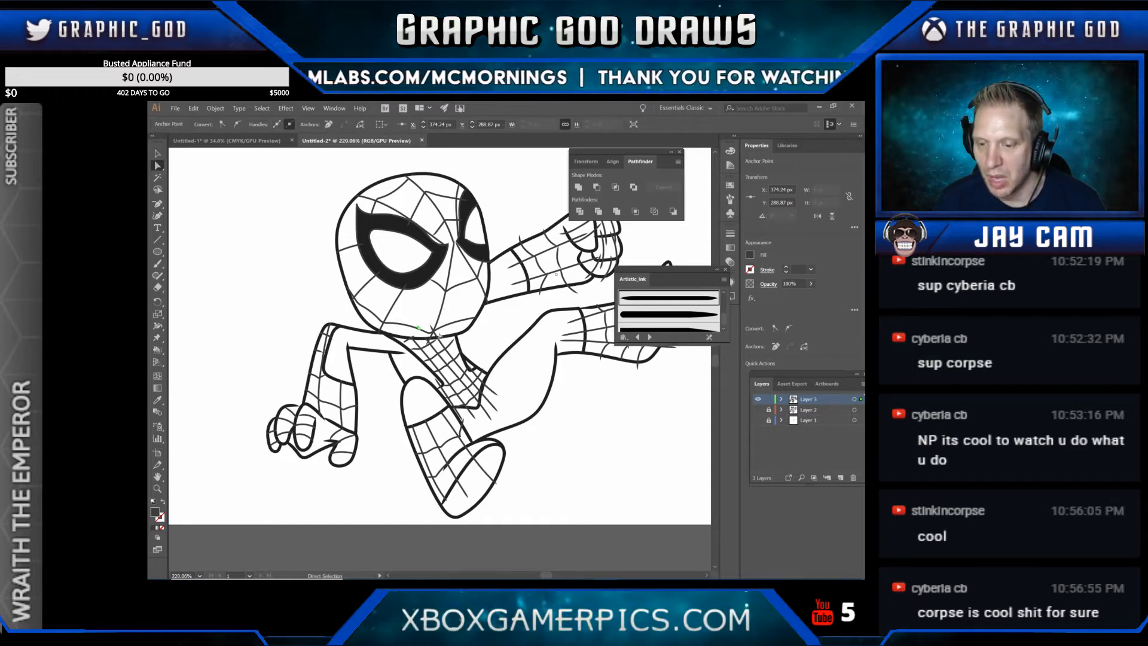
drag(438, 336, 470, 324)
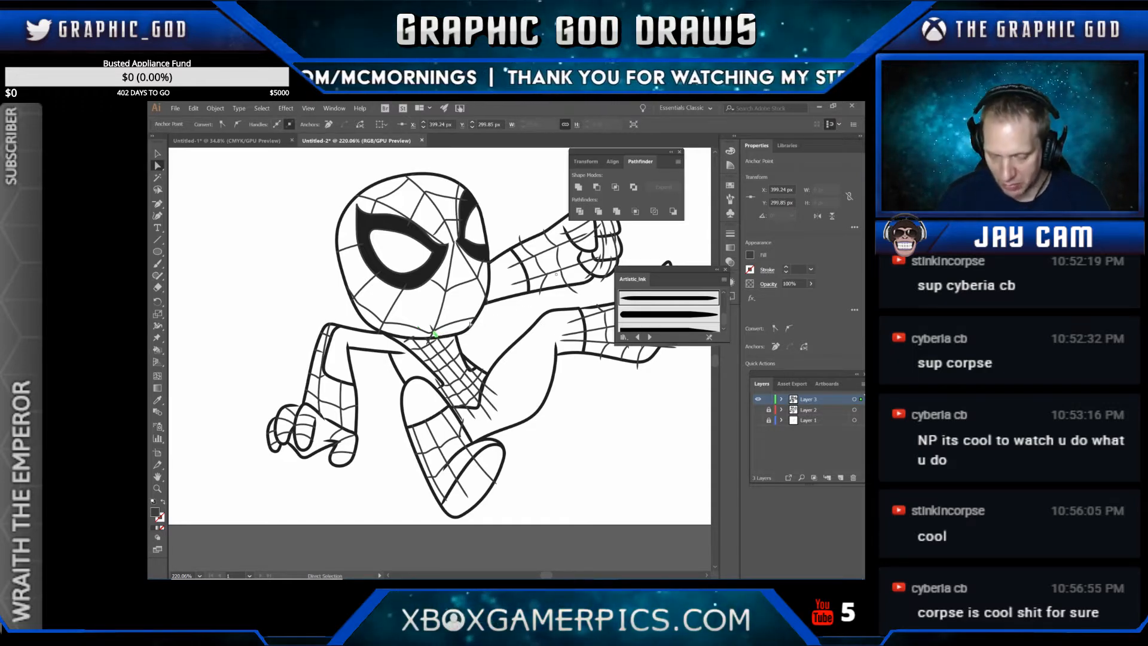
key(ctrl+shift+a)
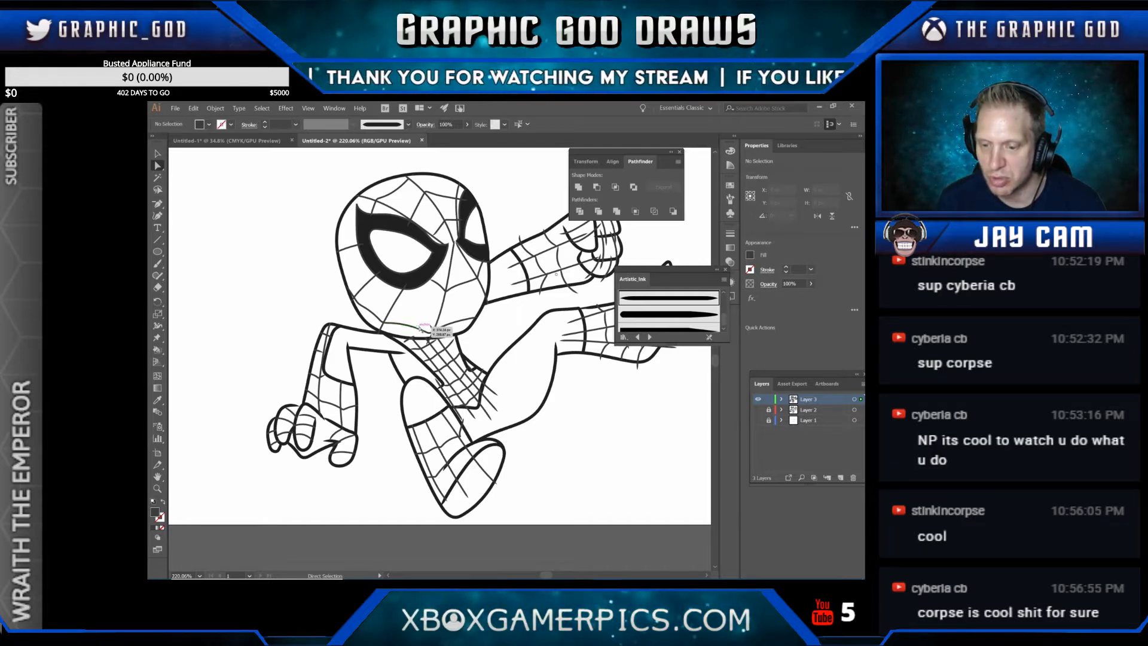
click(419, 327)
key(ctrl+shift+a)
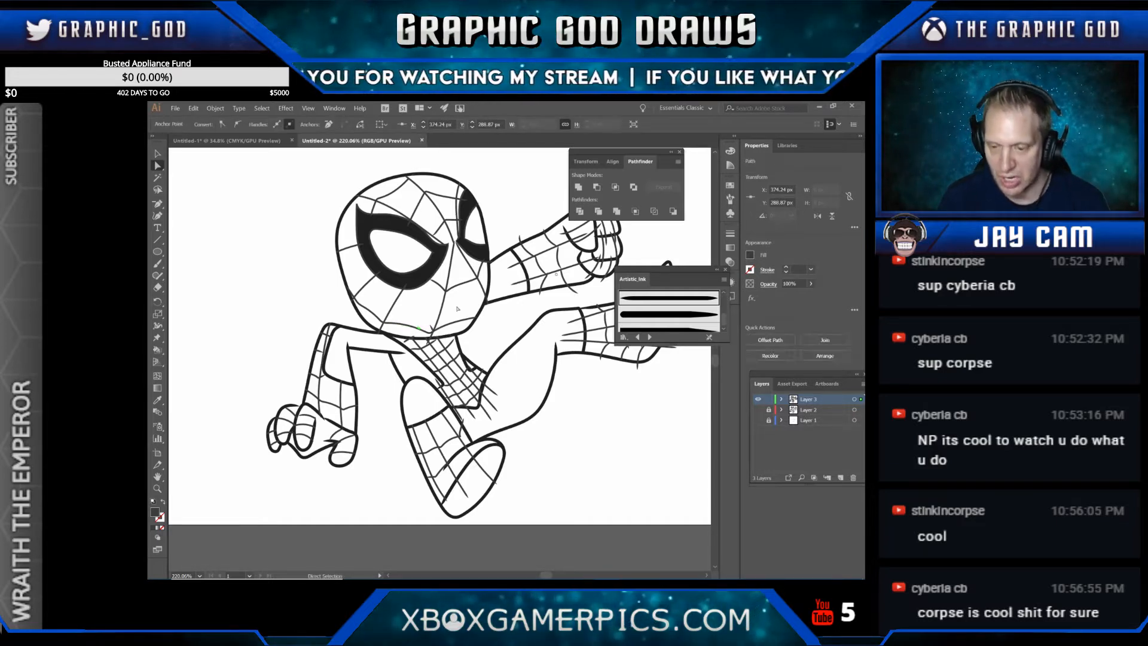
click(431, 327)
click(497, 313)
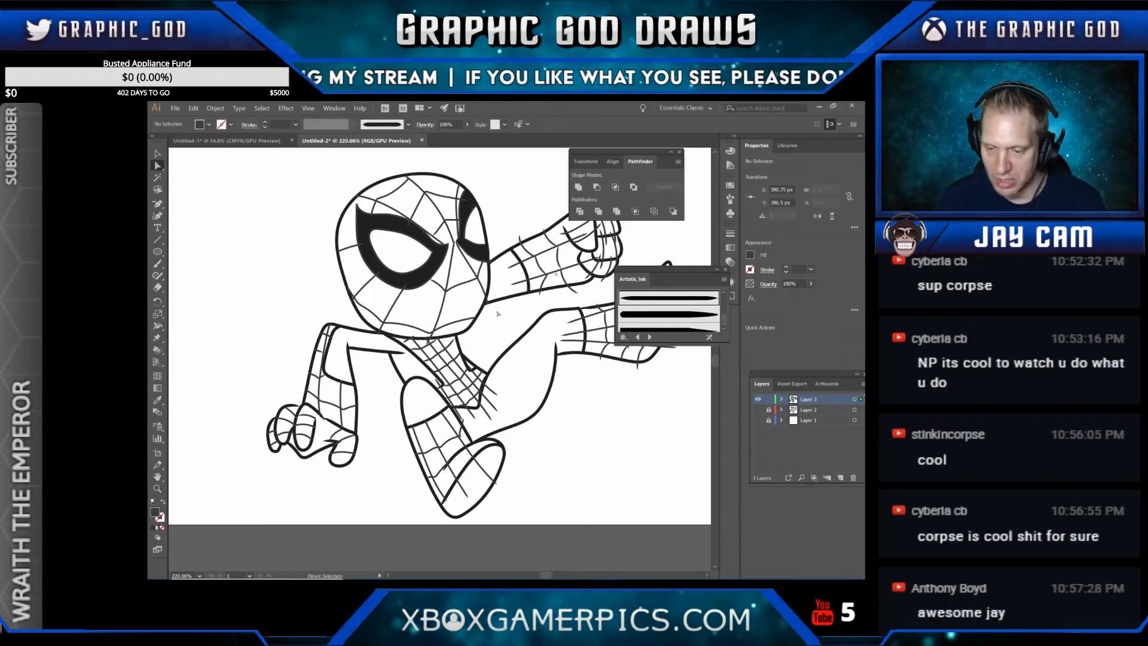
Step: Delete the leftover web line pieces along the bottom of the mask's chin, just above the neck
click(417, 339)
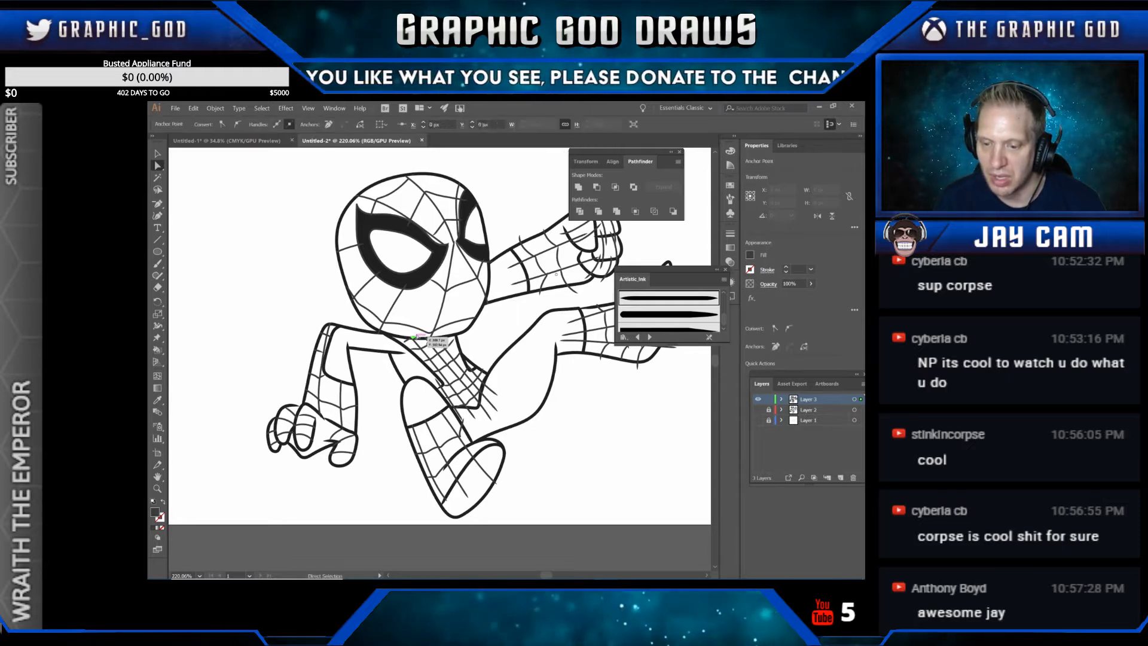
click(424, 333)
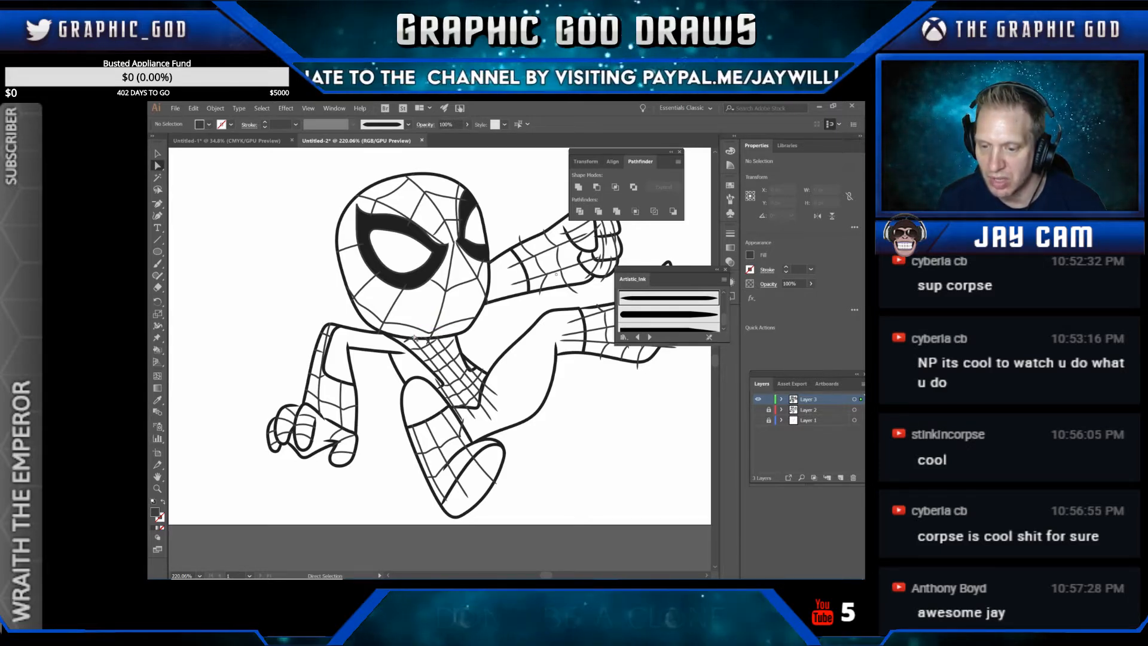
click(436, 327)
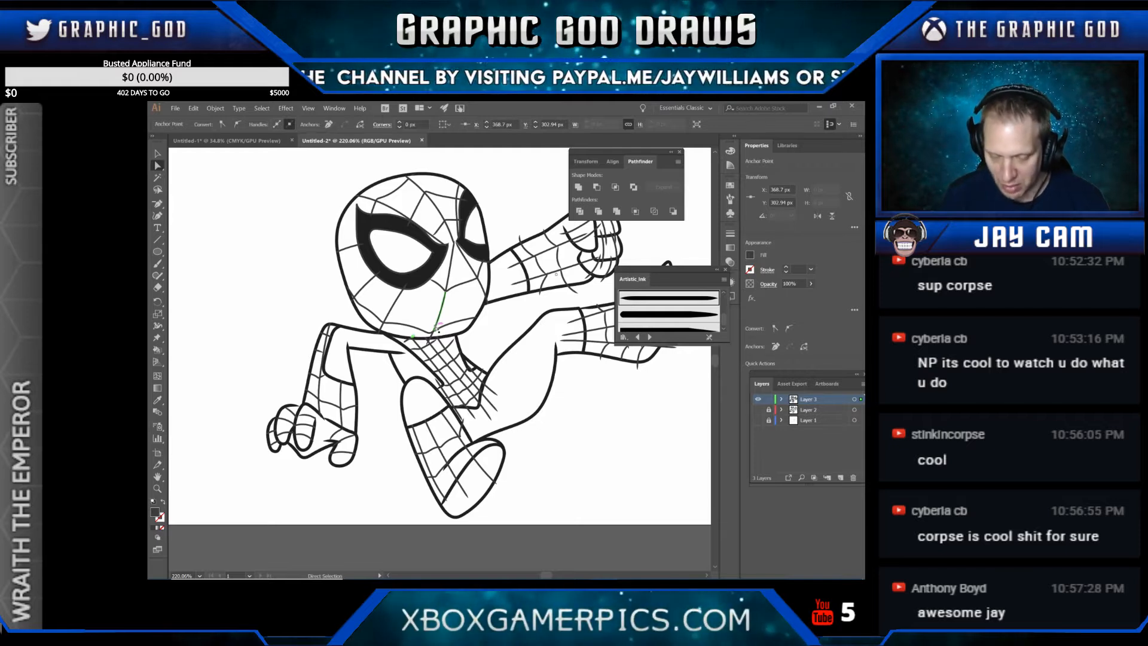
click(437, 329)
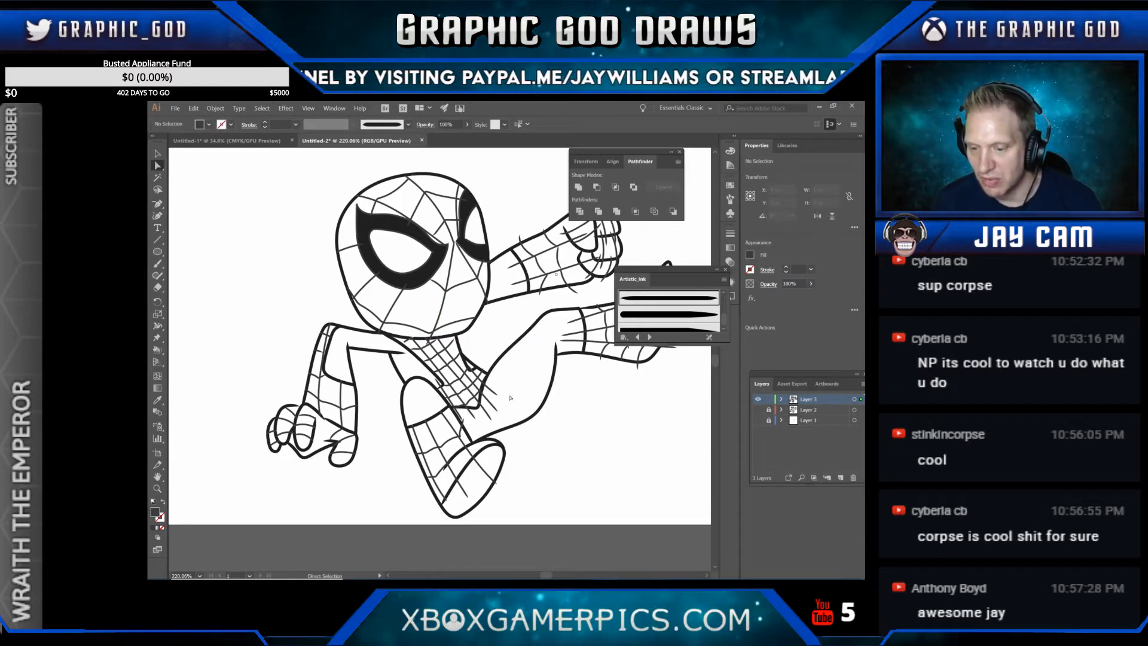
Step: Delete the chest web line stubs hanging past the torso's waist line and side edge onto the bent leg
click(491, 420)
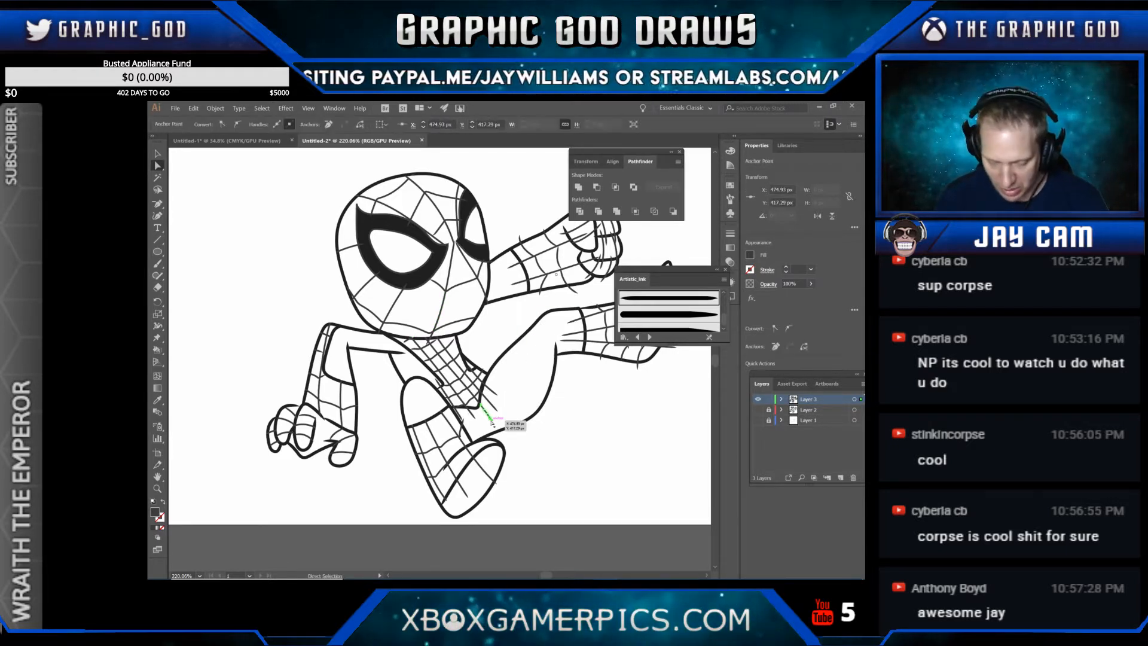
click(494, 418)
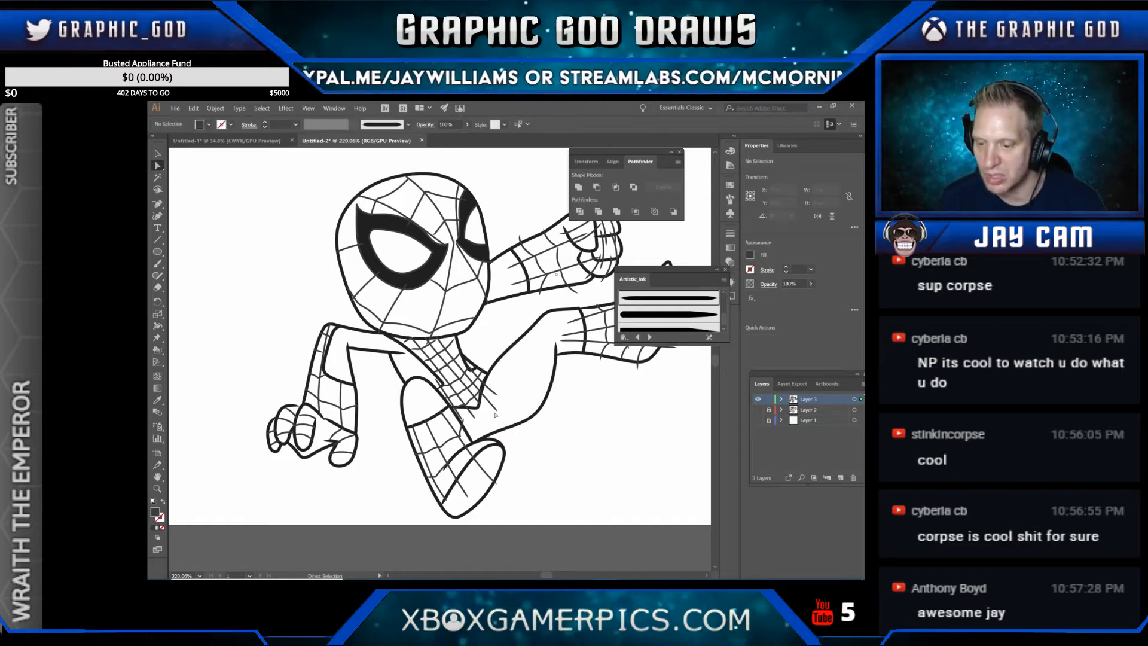
click(496, 410)
click(497, 410)
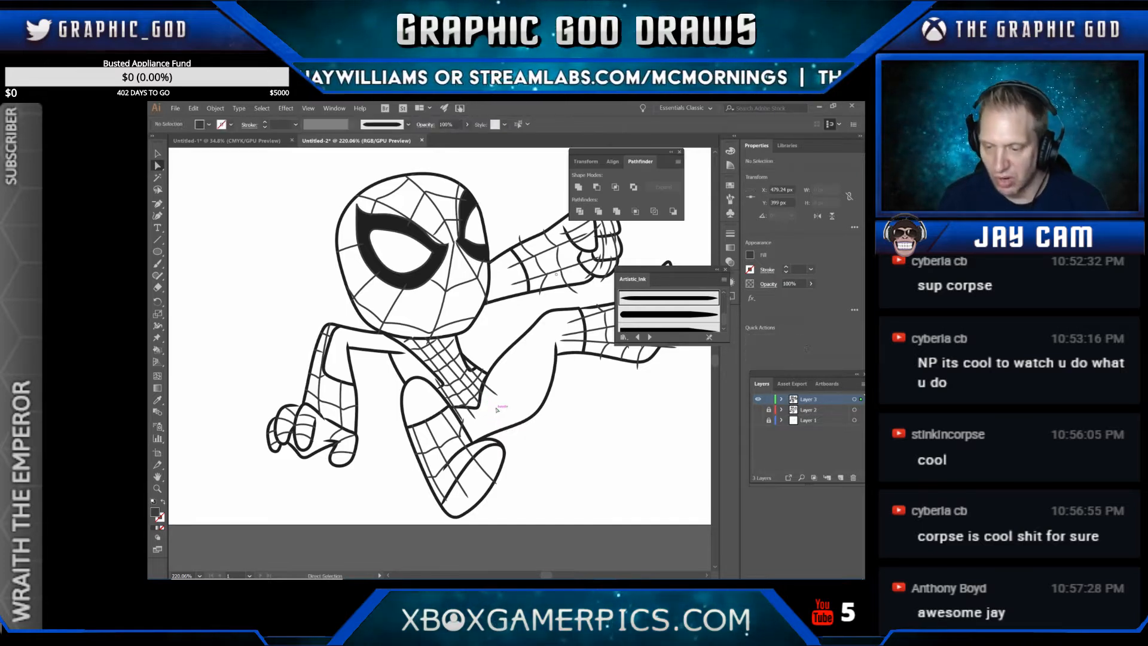
click(493, 392)
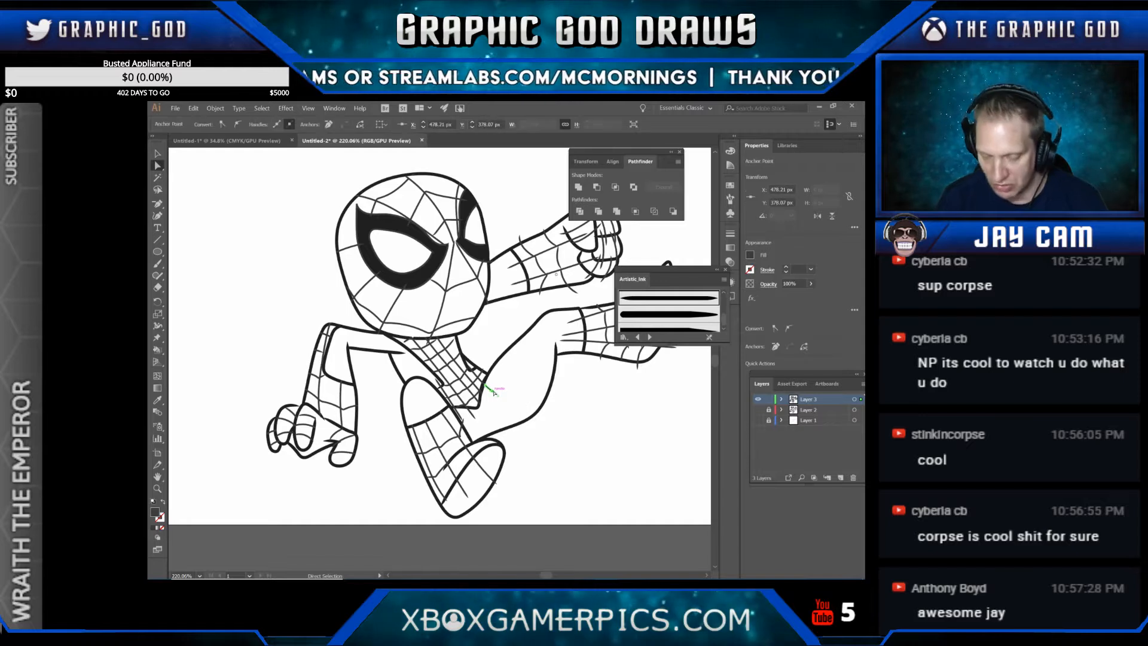
click(494, 392)
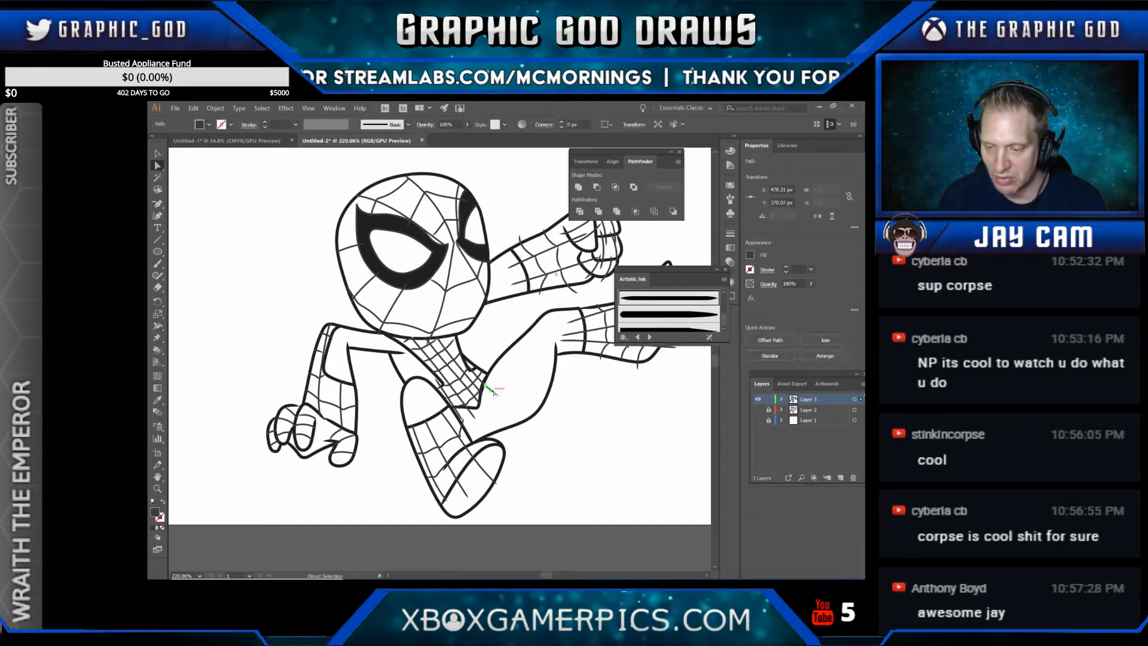
click(477, 418)
key(Delete)
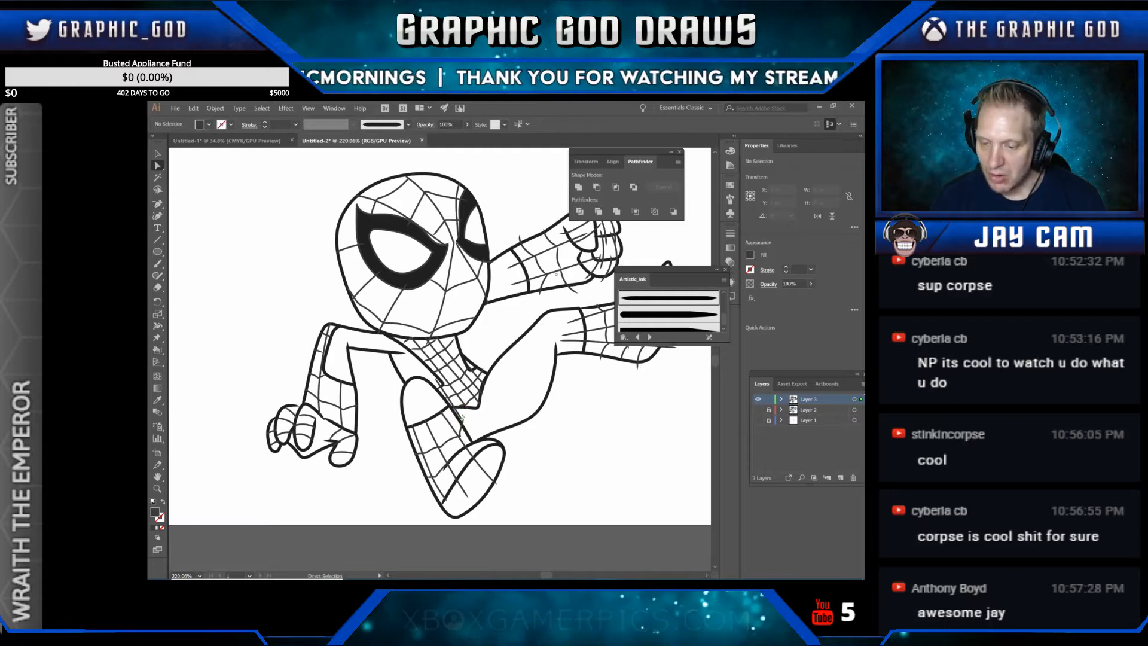
Step: Delete the remaining torso web line stubs overlapping the front leg's outline and the torso's side edge by the hip
click(460, 416)
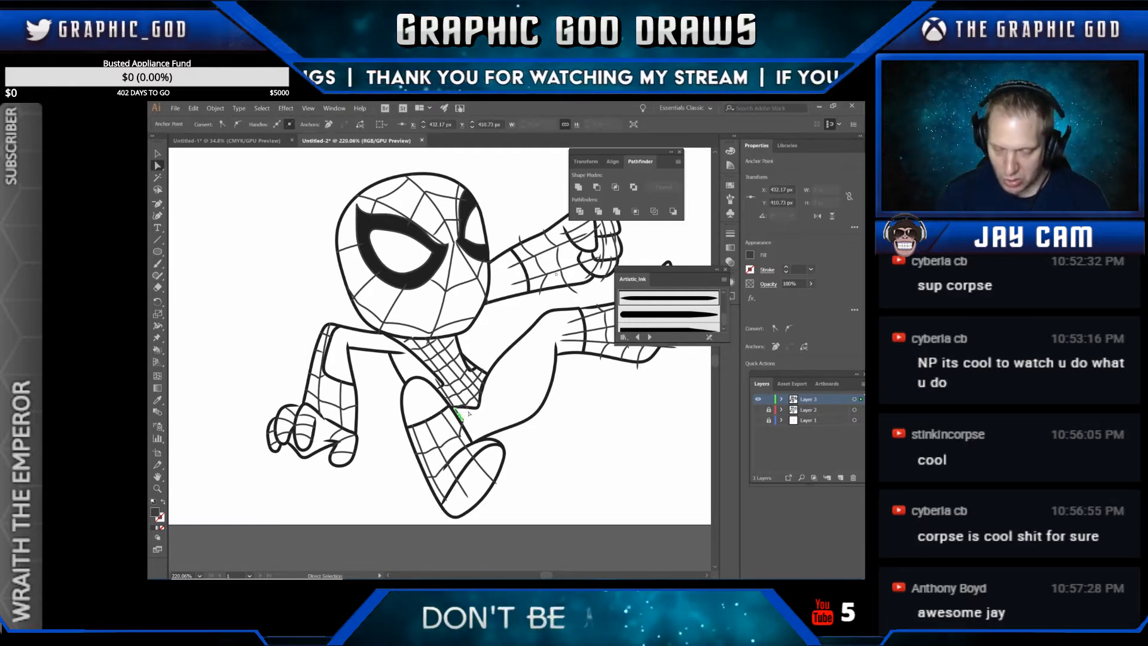
key(Delete)
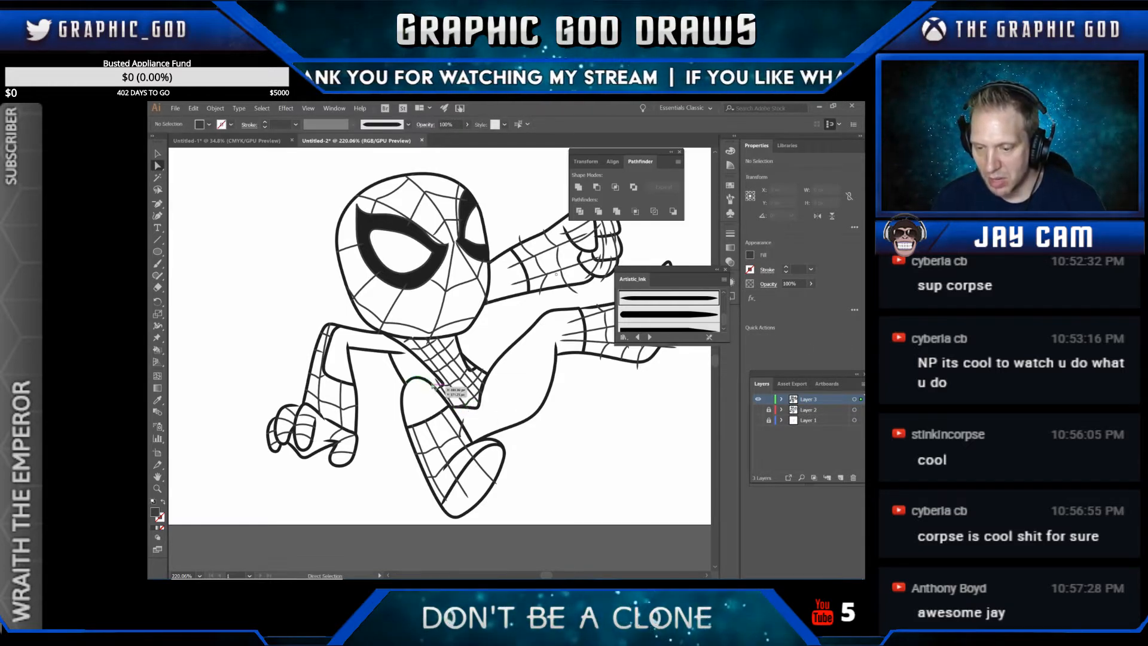
click(439, 381)
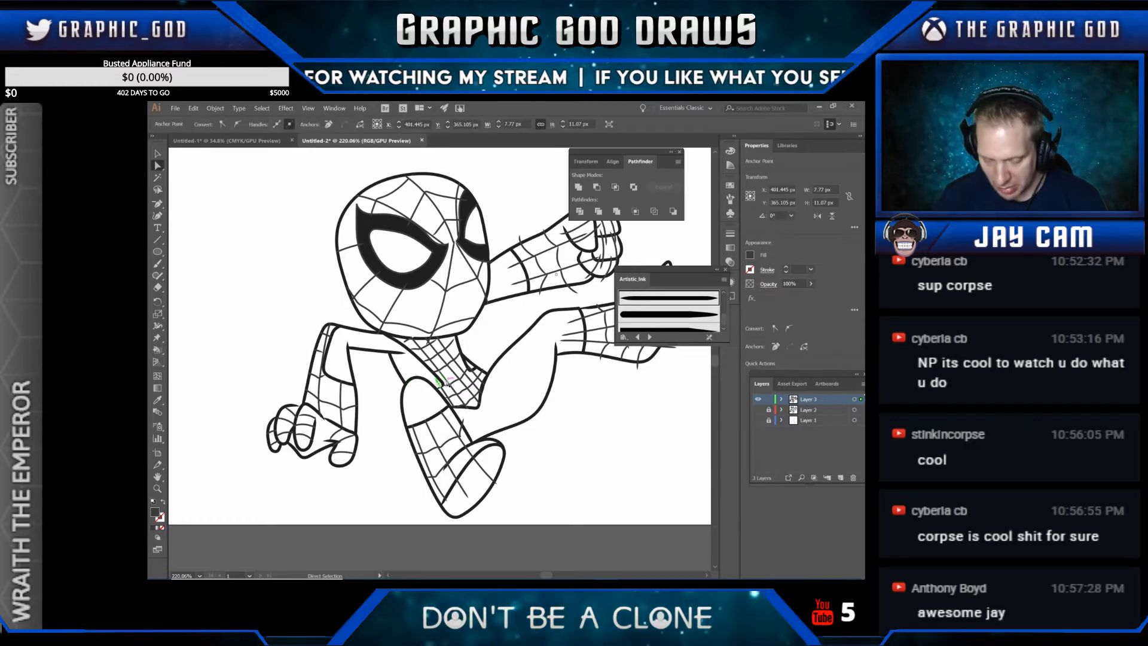
key(Delete)
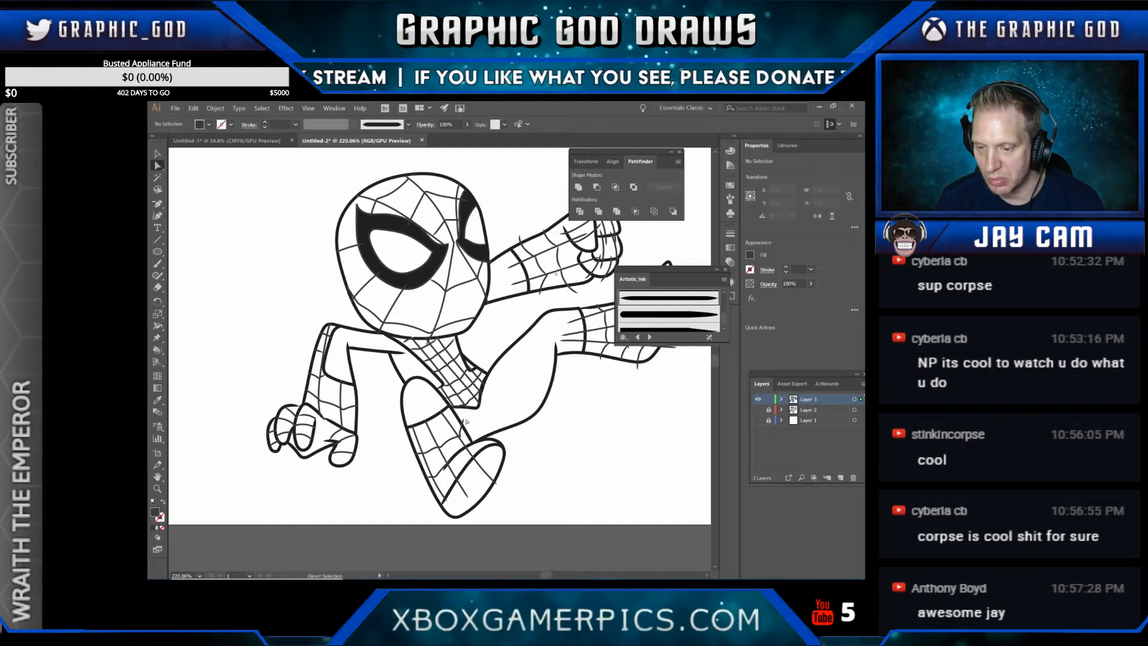
click(463, 419)
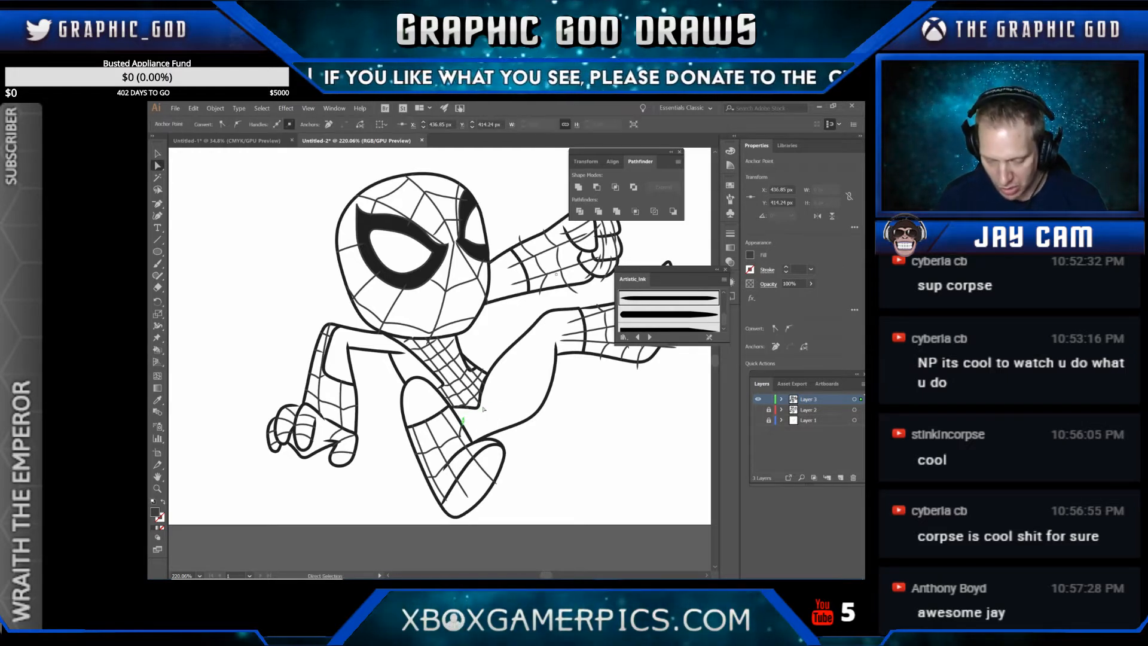
click(484, 408)
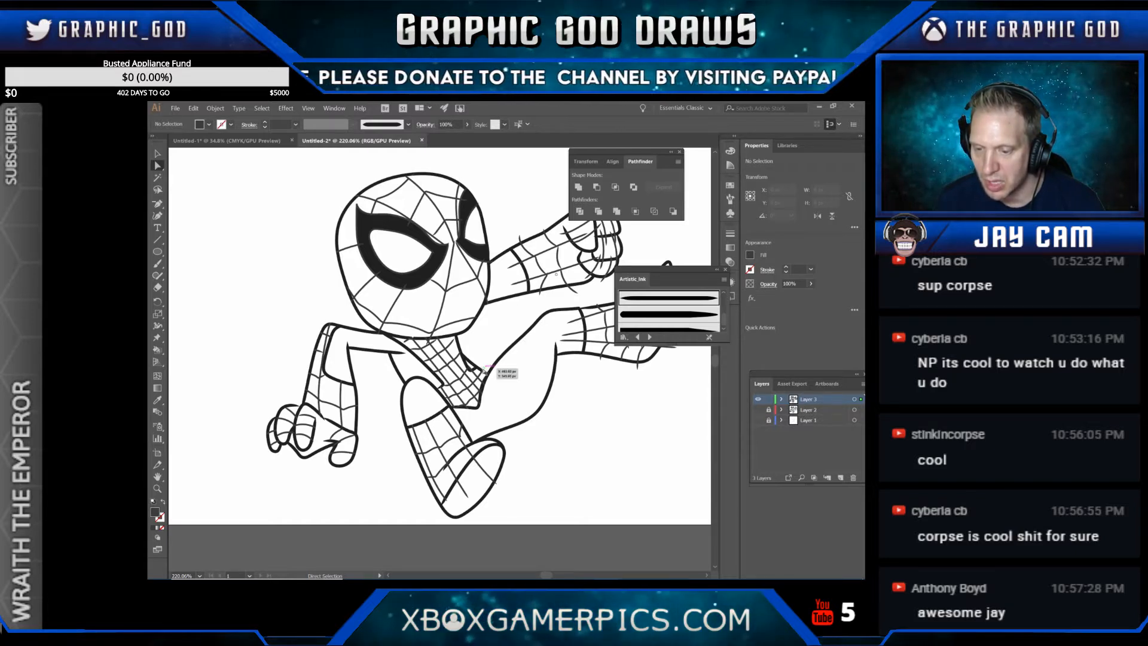
click(485, 371)
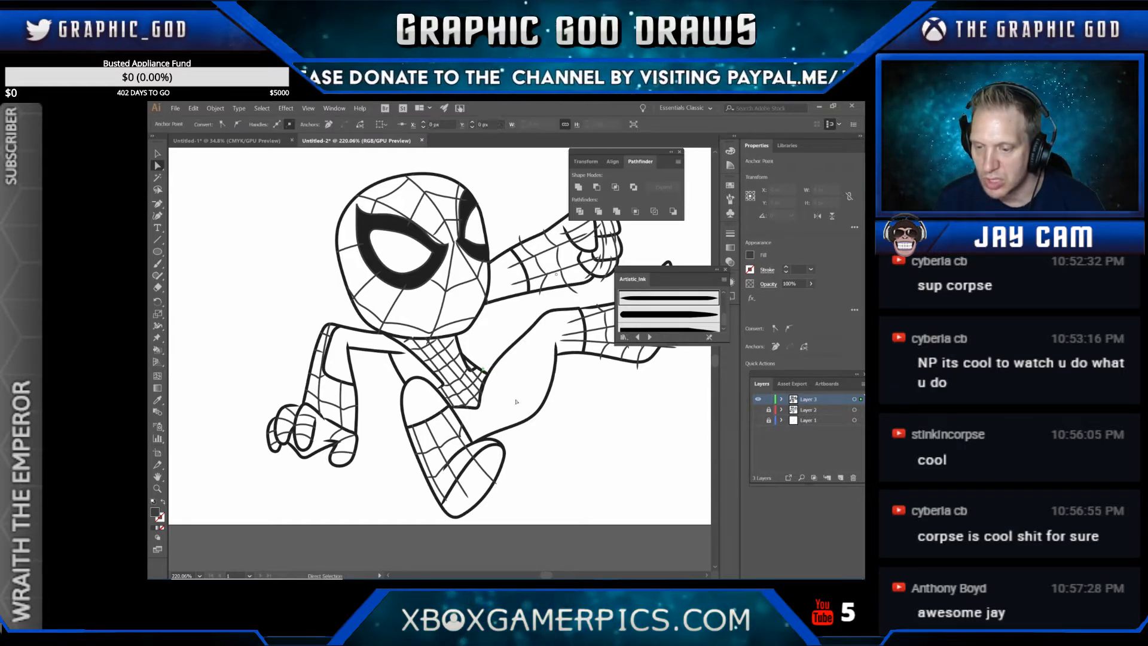
click(553, 416)
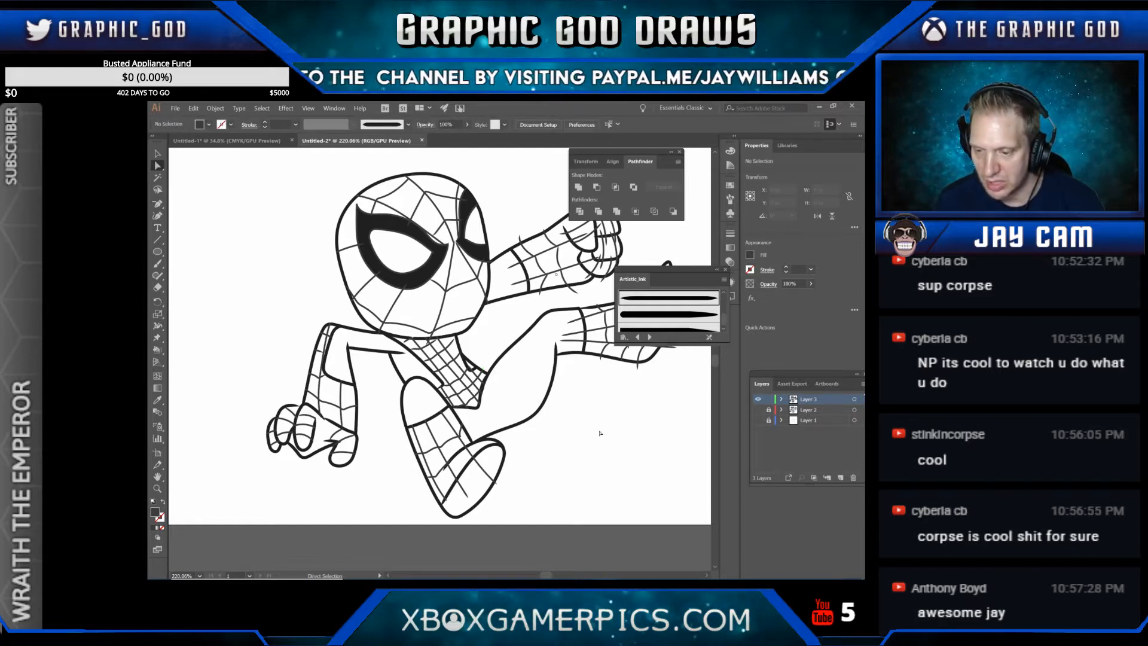
Step: Delete the three web line stubs extending past the cuff of the rear boot onto the shin
click(573, 325)
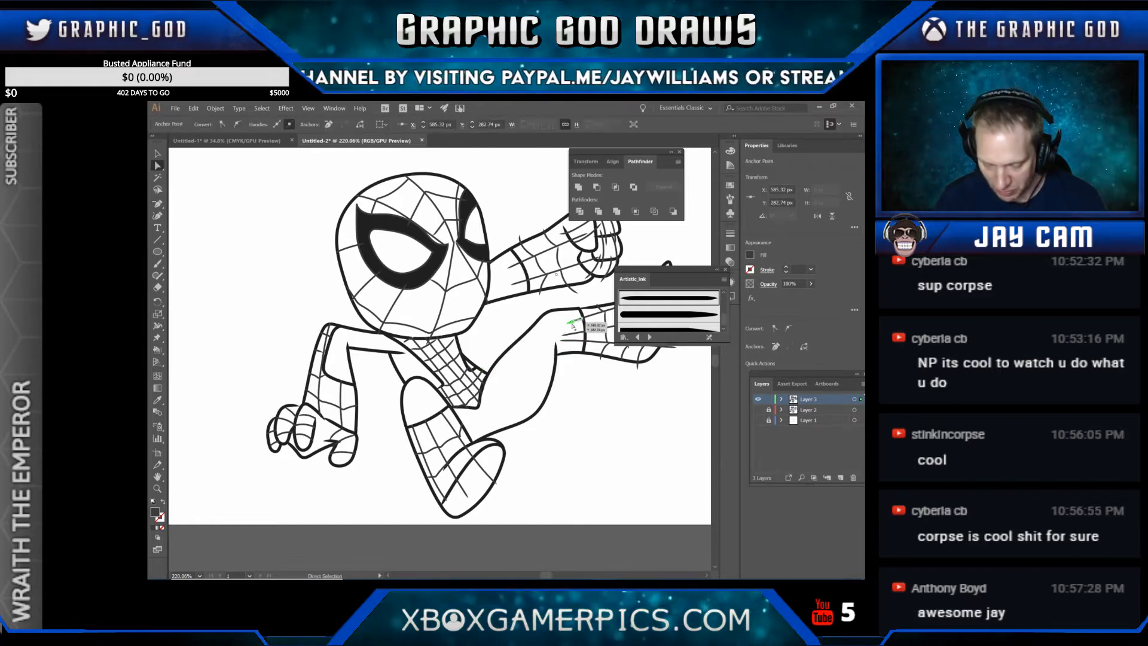
click(573, 325)
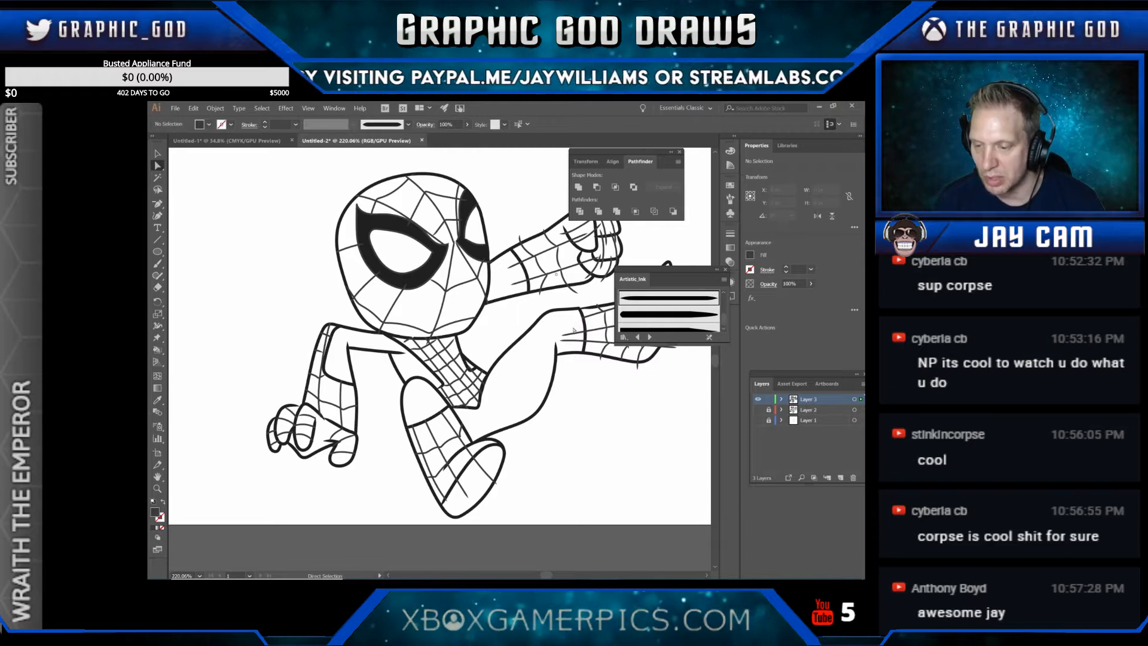
click(576, 335)
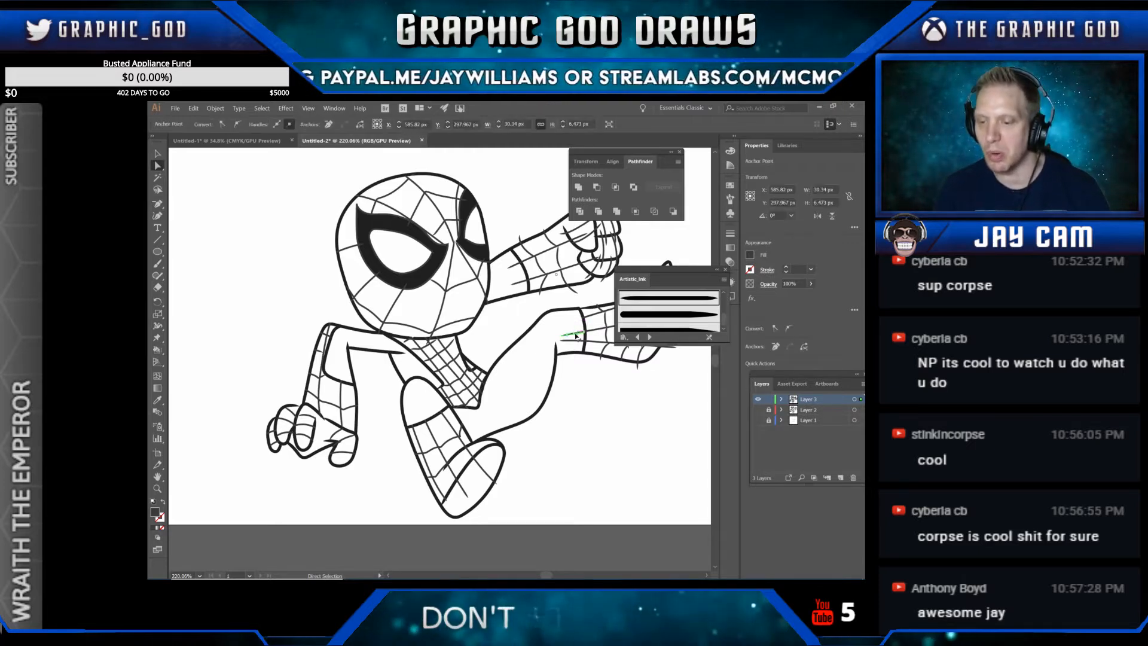
click(609, 332)
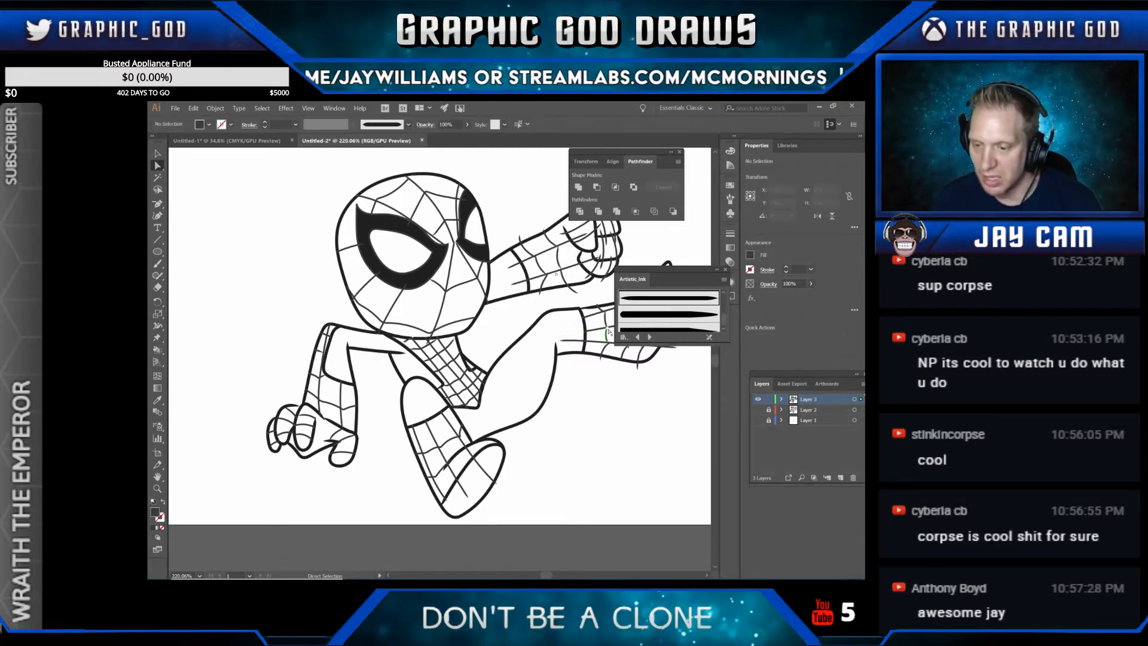
click(573, 341)
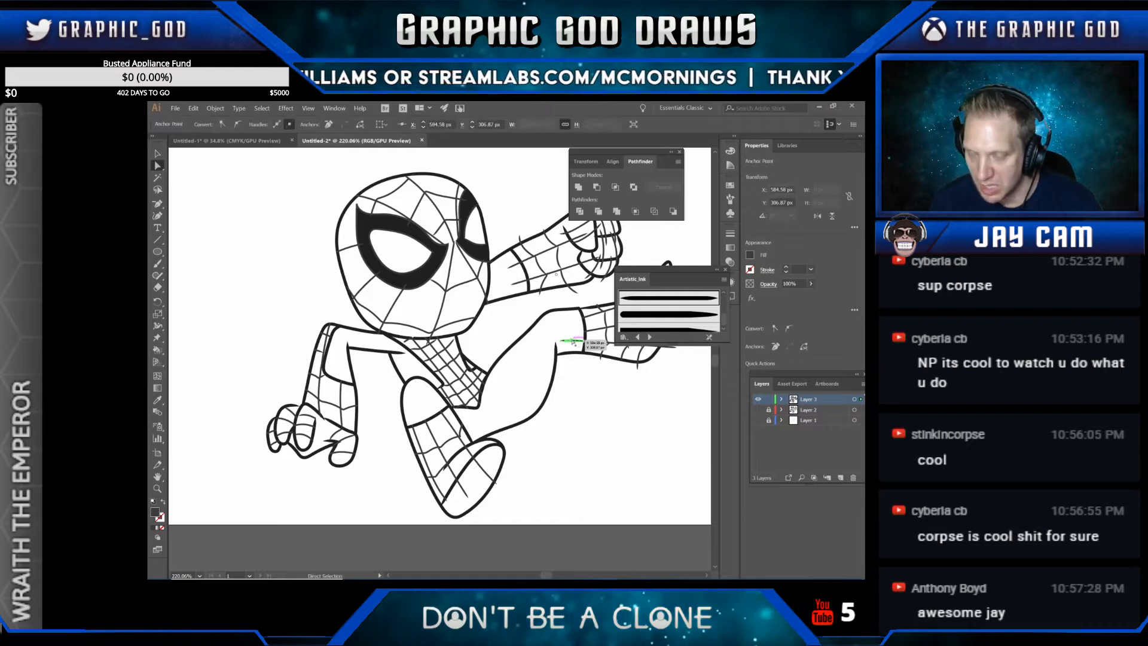
click(573, 341)
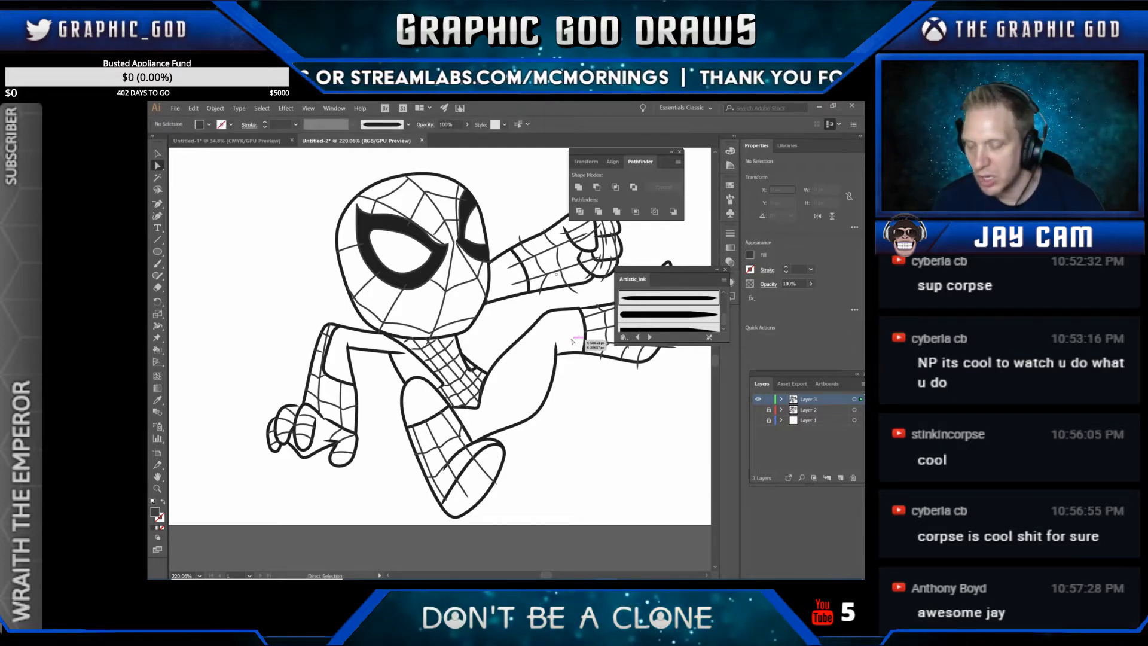
Step: Delete the web line stubs below the rear boot's lower edge and move the Artistic_Ink panel off the boot
click(601, 360)
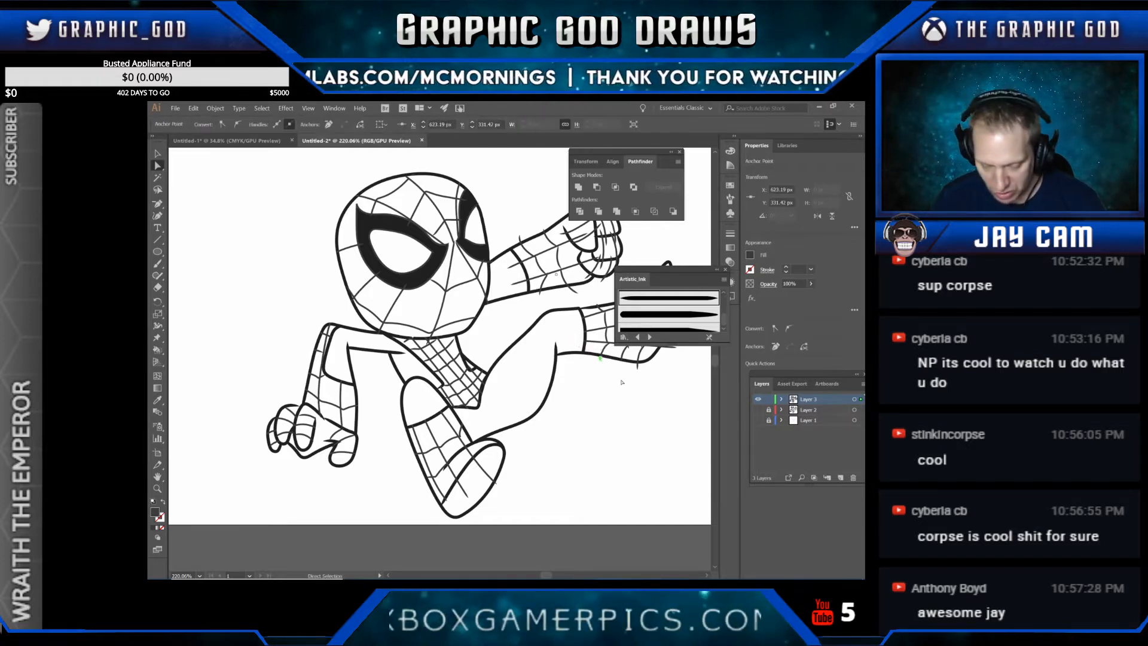
click(622, 382)
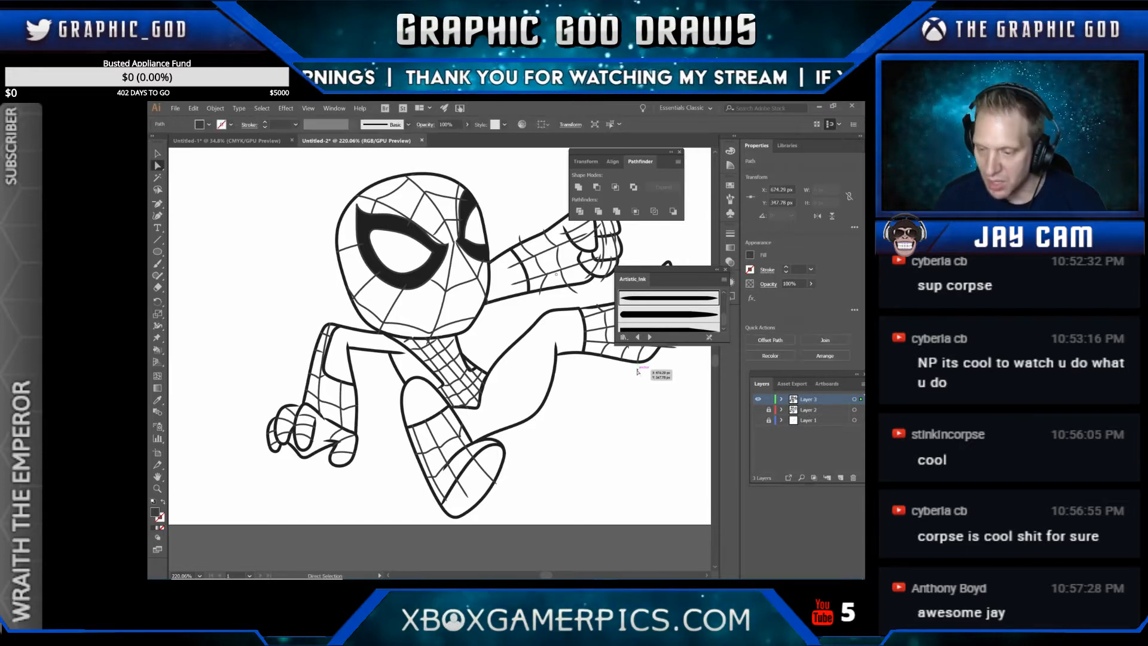
drag(651, 271, 664, 425)
Step: Delete the web line stubs sticking out past the sole of the rear boot, from the heel up towards the toe
click(672, 349)
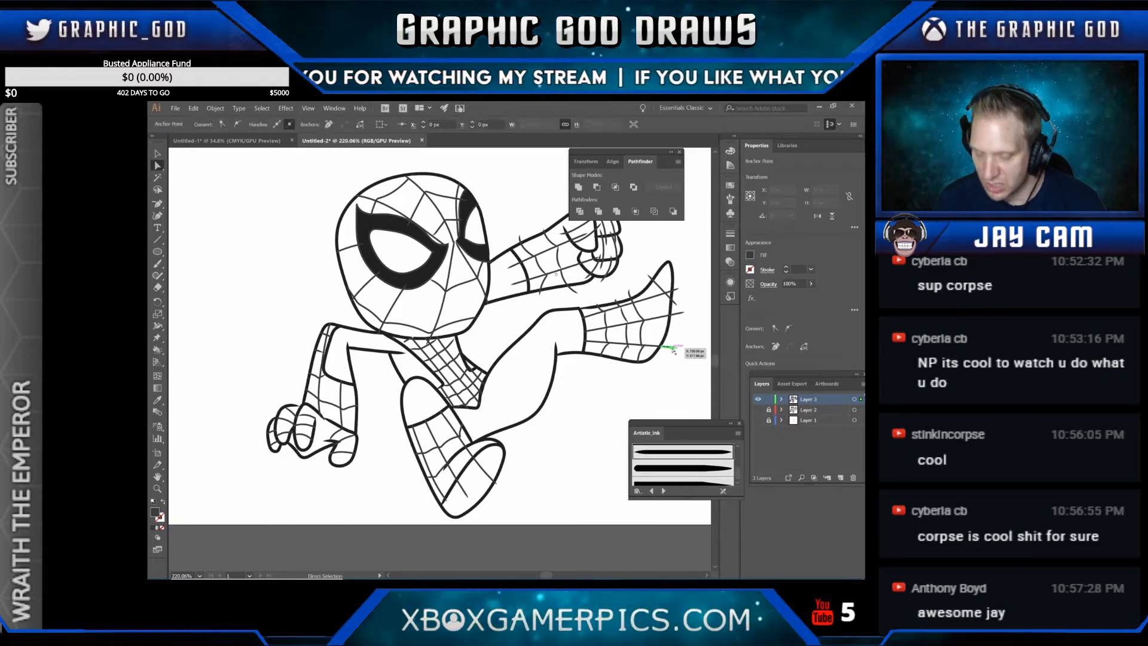
key(Delete)
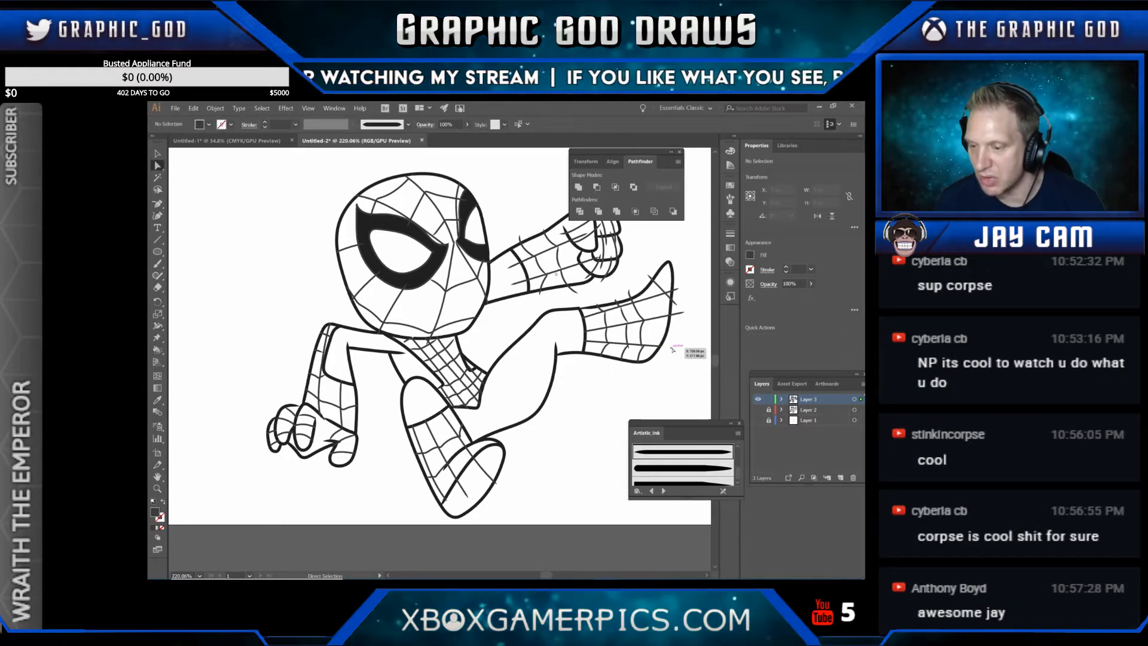
click(682, 312)
click(681, 313)
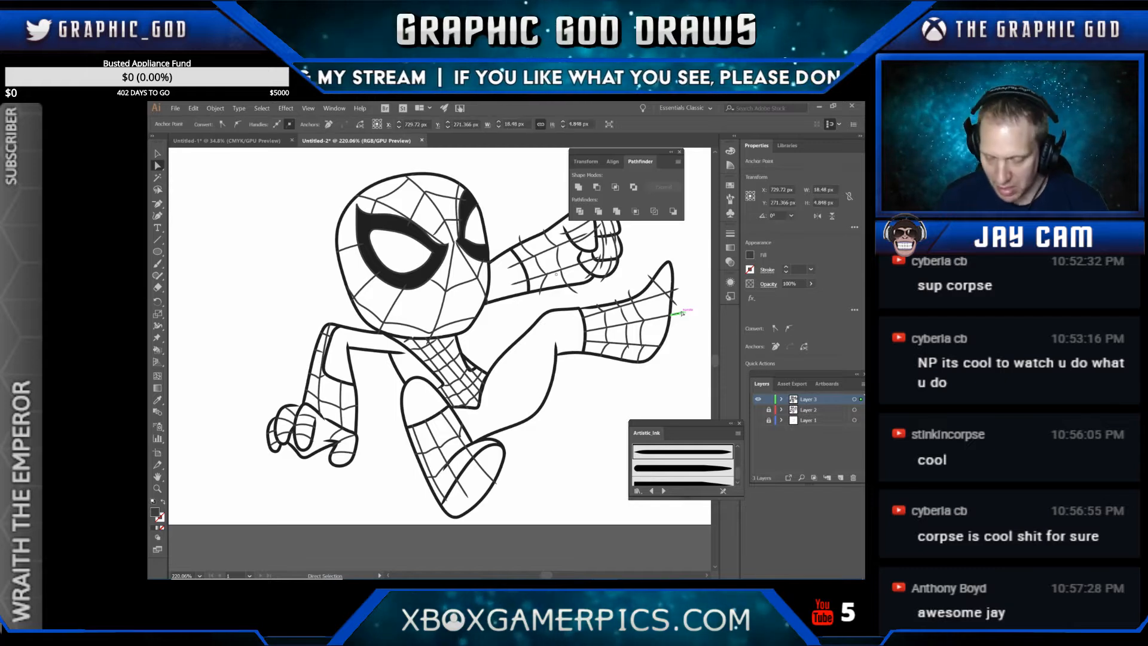
key(Delete)
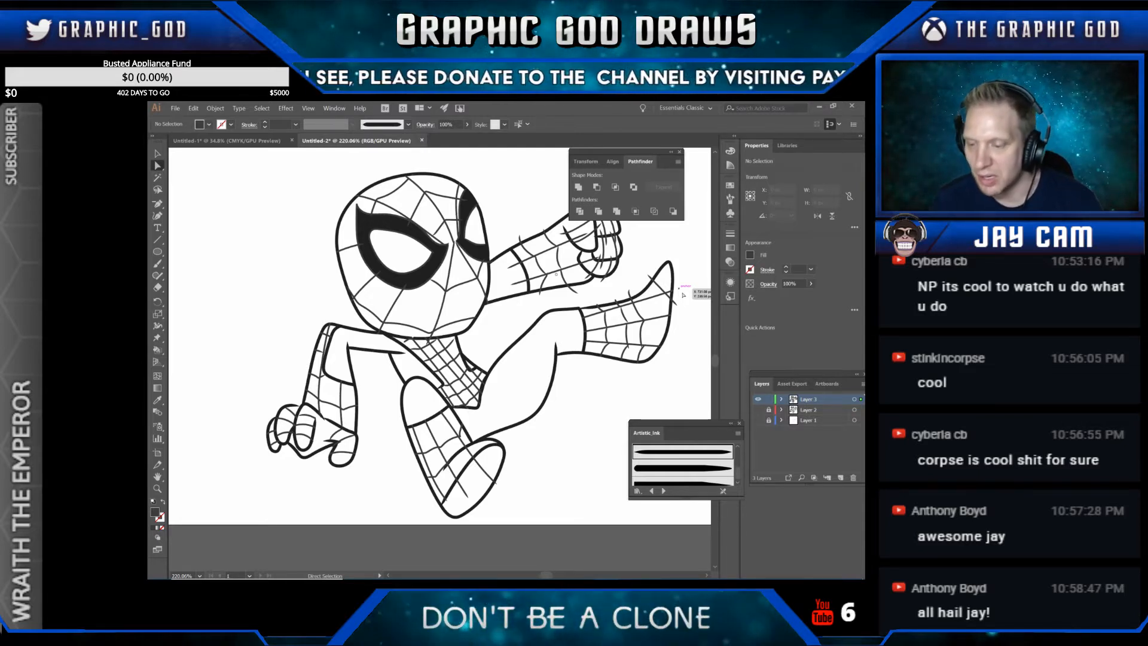
click(676, 304)
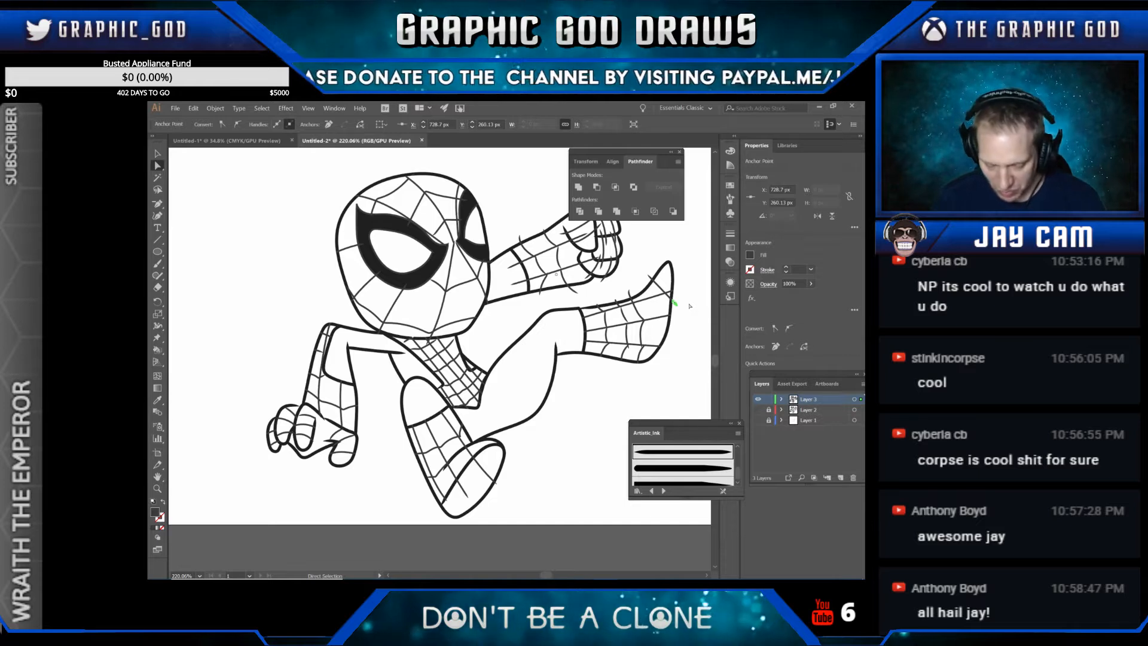
click(689, 306)
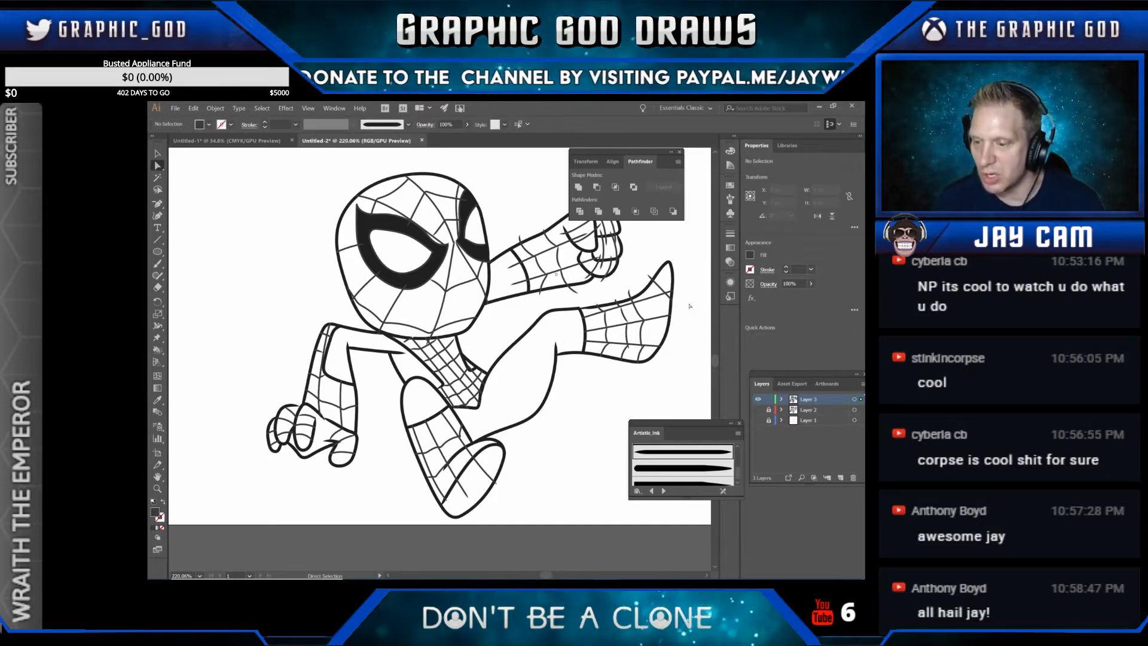
Step: Delete the web line stubs poking above the rear boot's upper edge near the toe
click(649, 276)
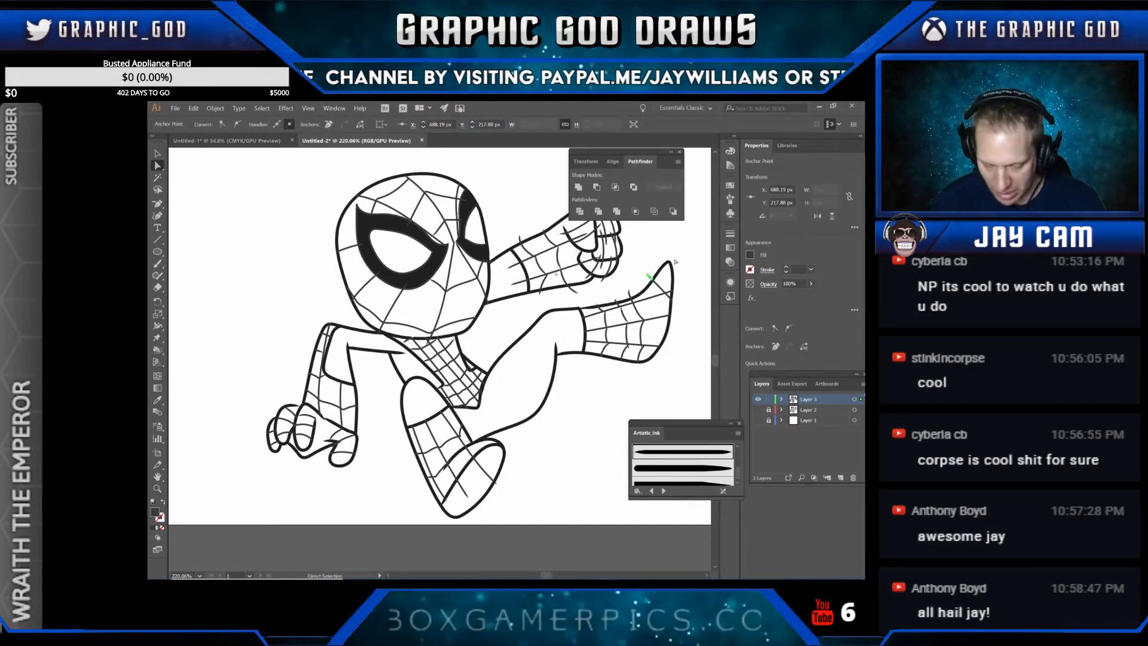
click(676, 261)
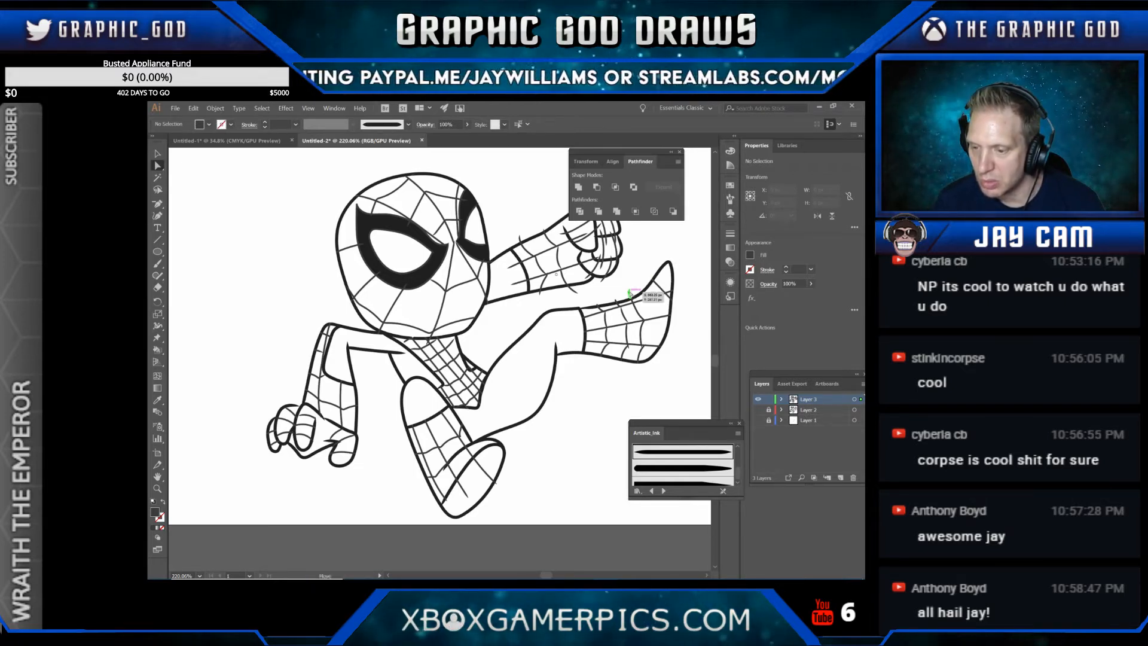
click(649, 289)
key(Delete)
key(Delete)
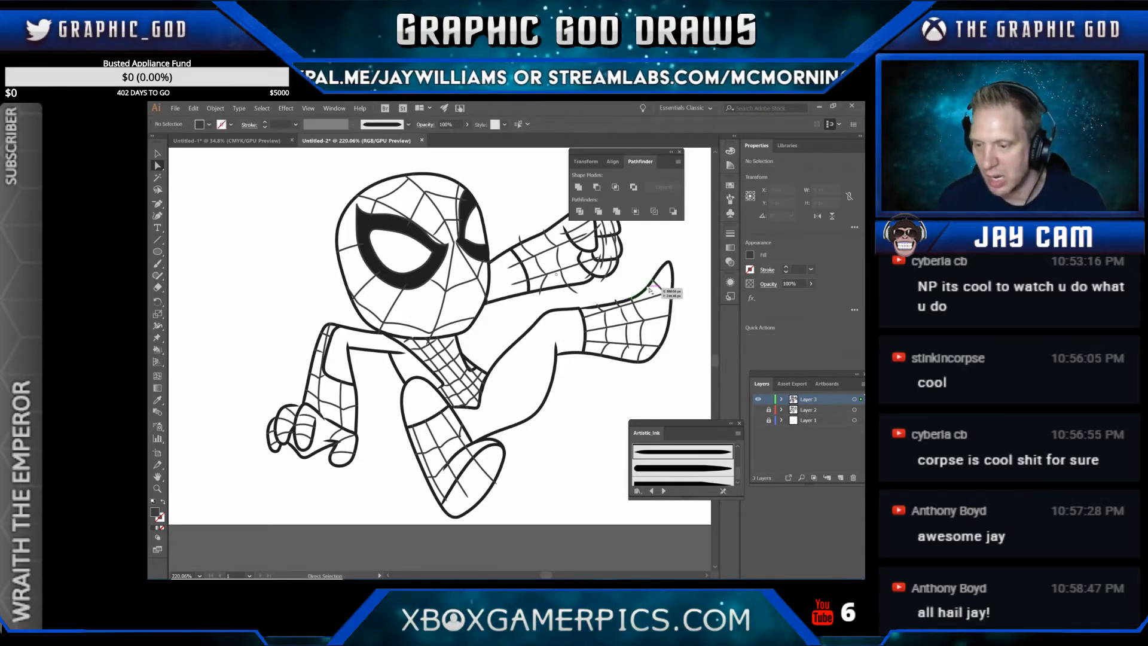
Step: Delete the remaining web line stubs above the rear boot's upper edge, between the cuff and the instep
click(616, 299)
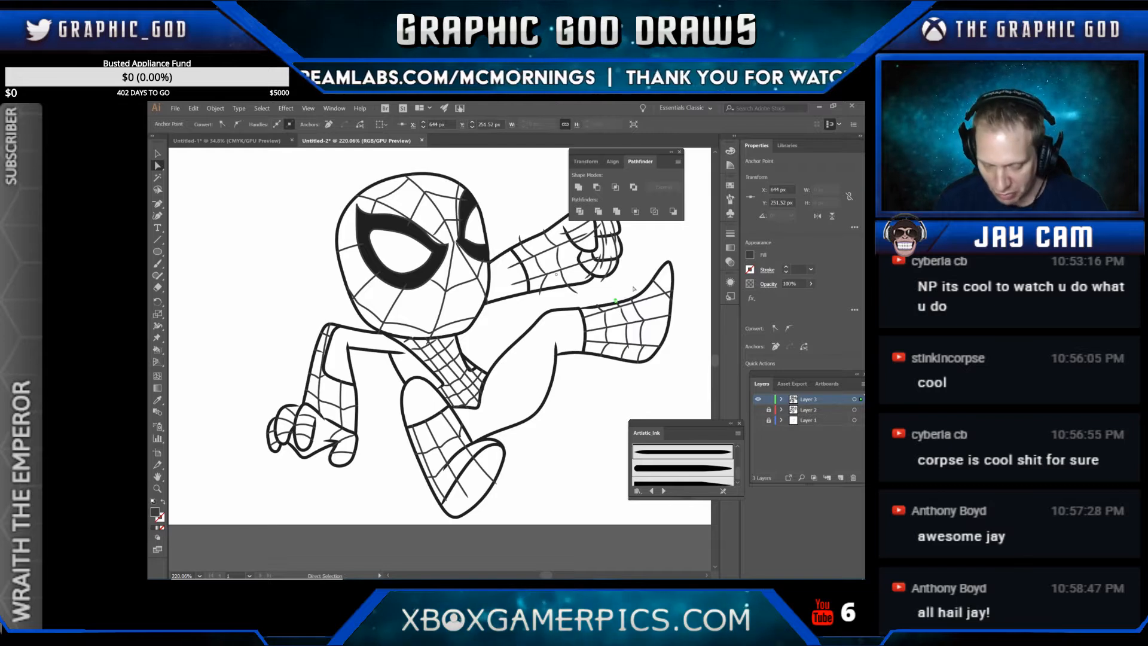
click(632, 289)
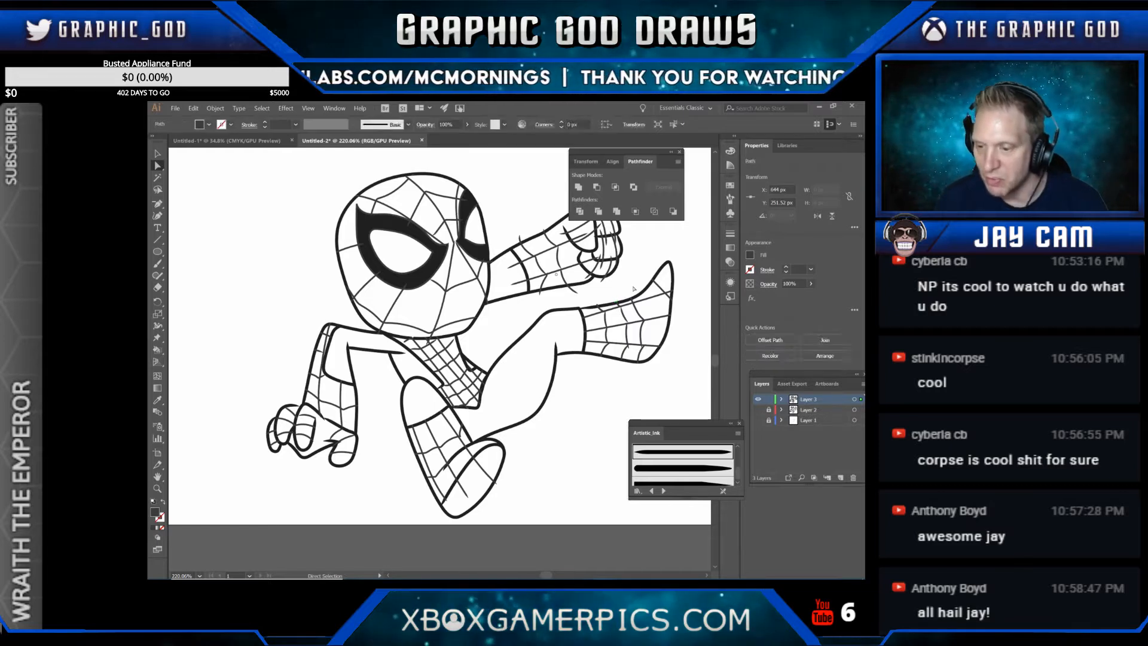
click(598, 305)
click(637, 278)
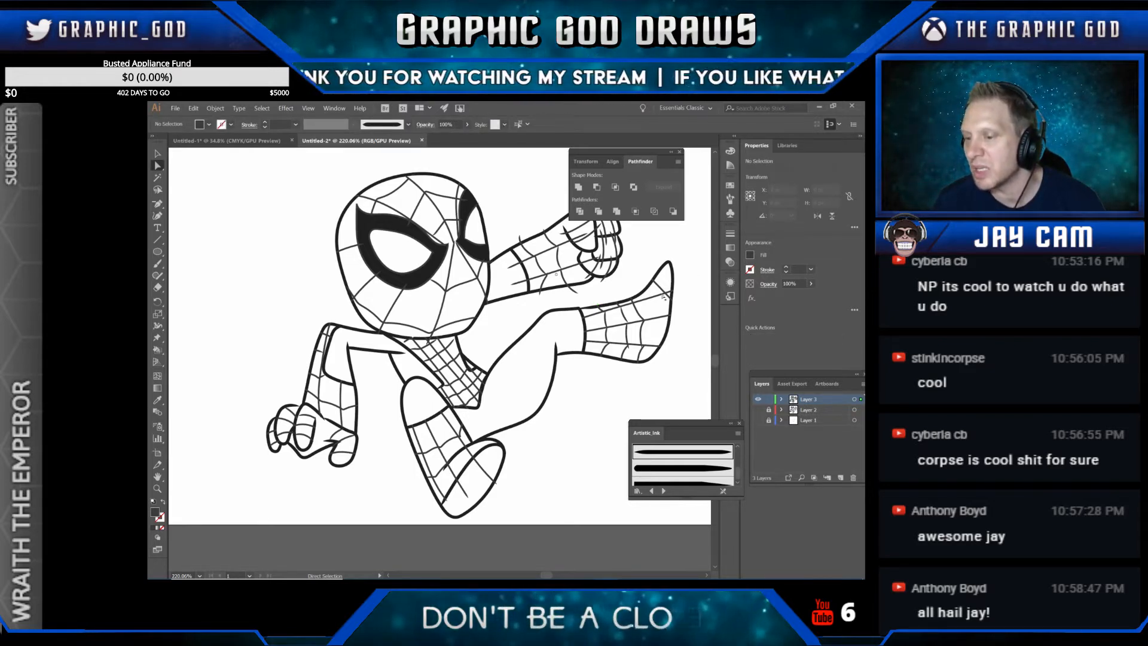
Step: Delete the web line stubs hanging below the lower edge of the raised arm's glove
click(575, 293)
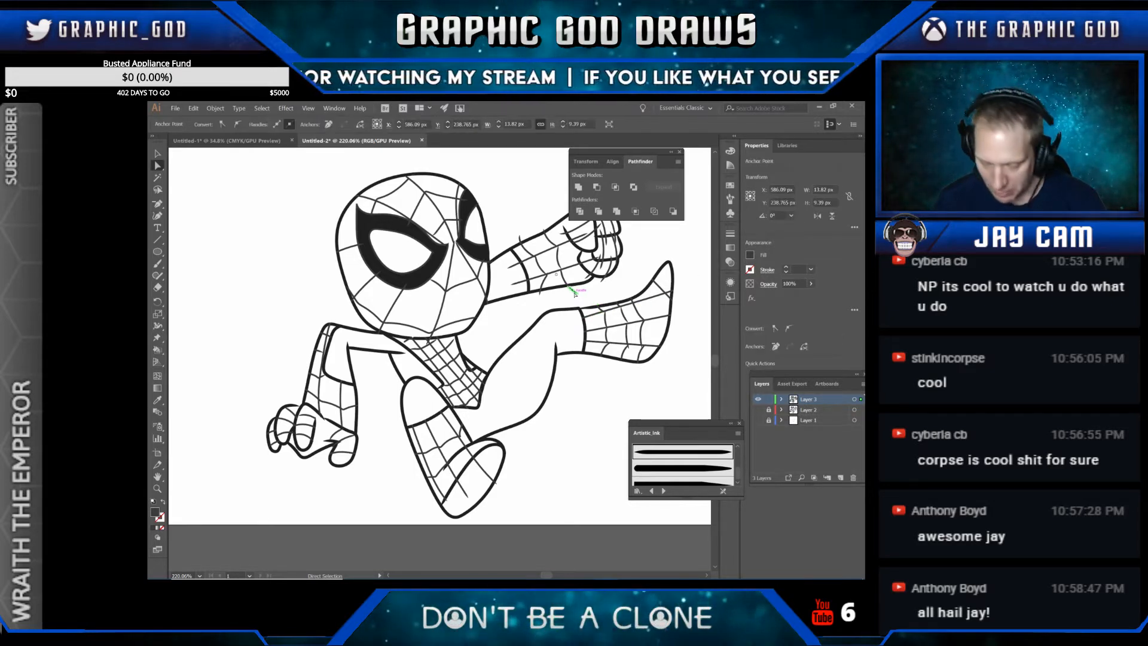
click(548, 302)
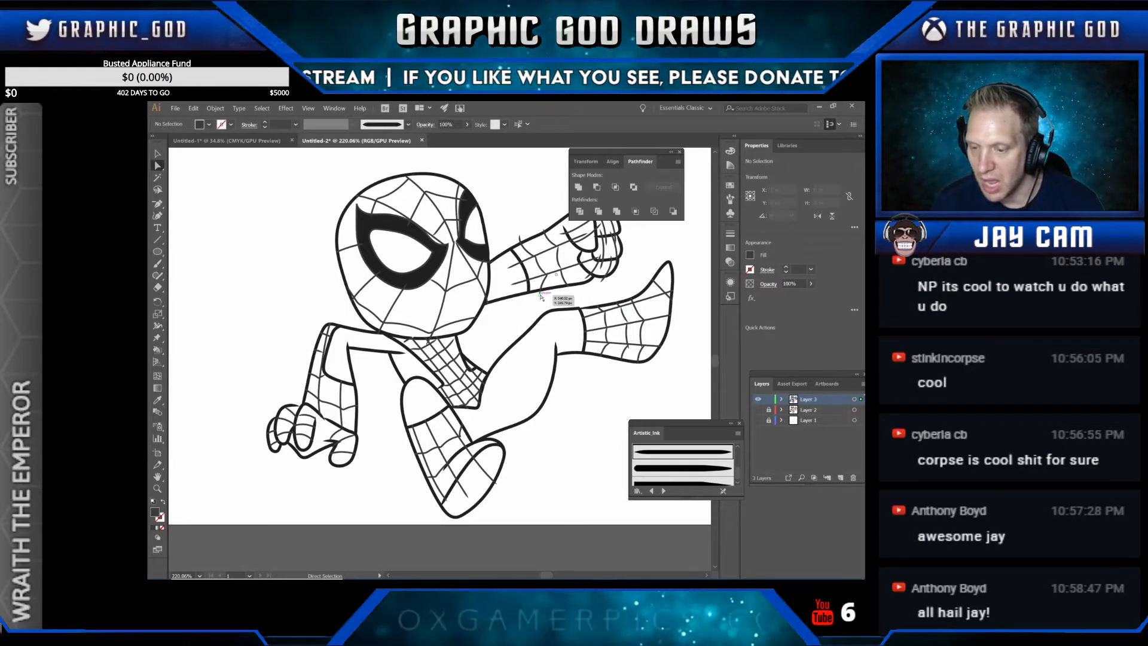
click(550, 295)
click(550, 295)
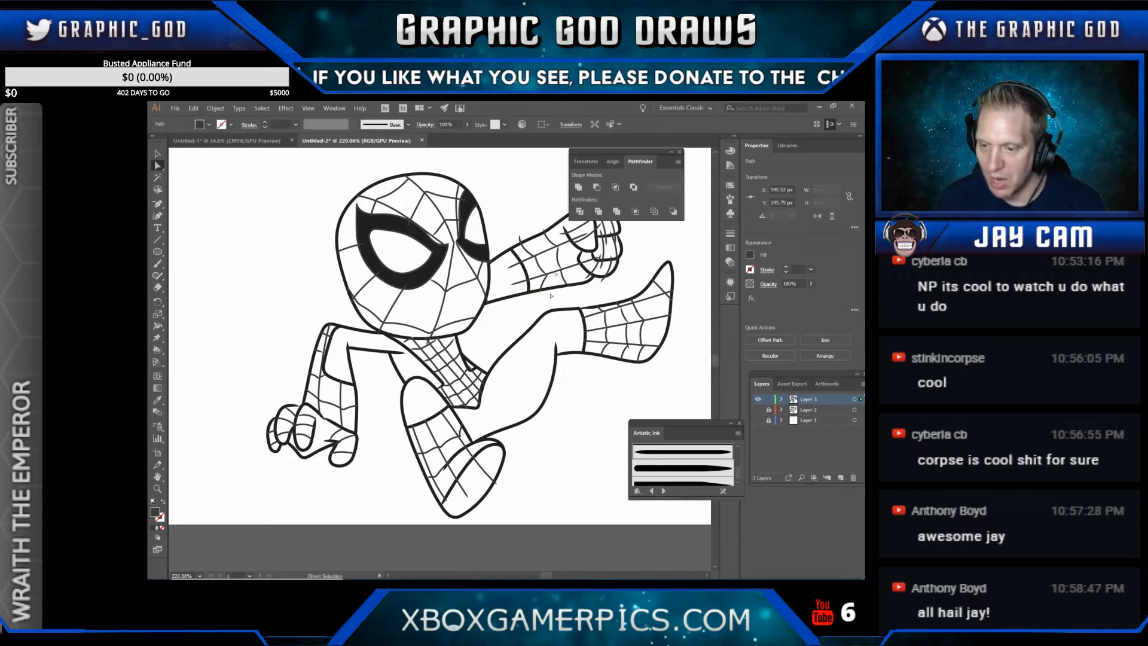
Step: Delete the web line stubs extending past the raised glove's cuff onto the arm and above the cuff's upper corner
click(518, 282)
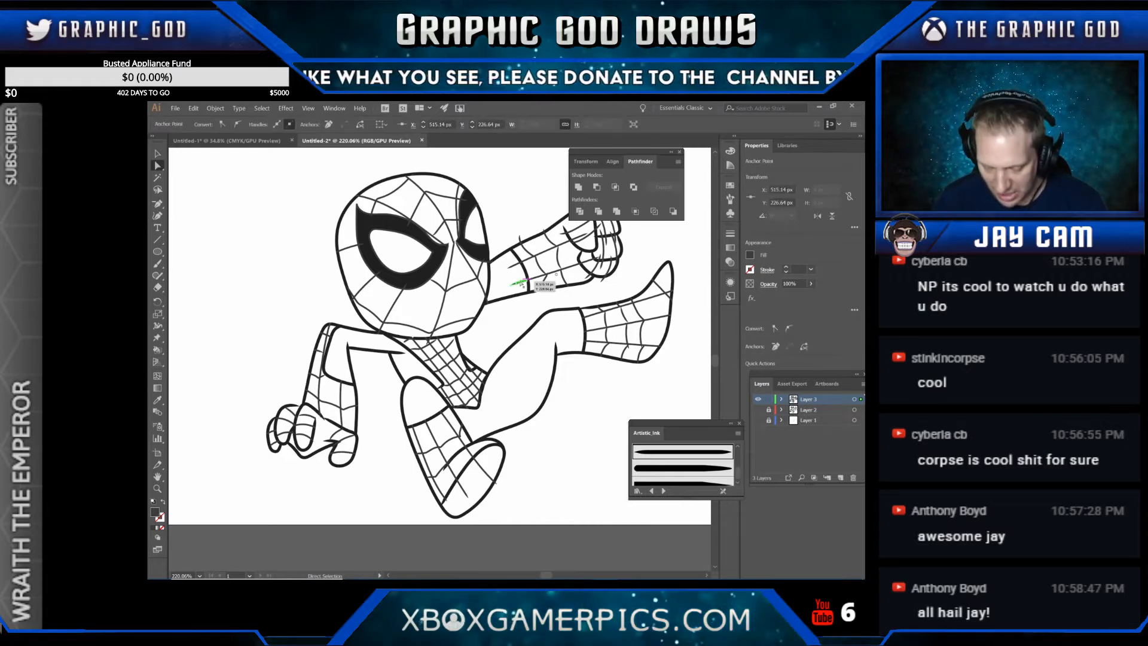
key(Delete)
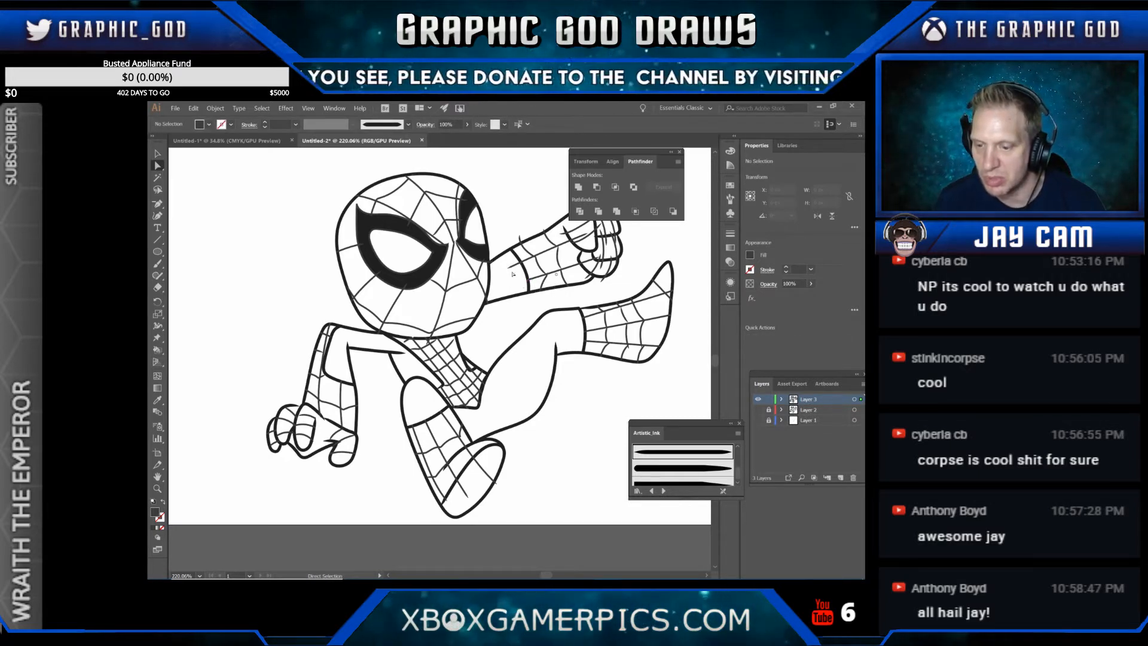
click(512, 267)
key(Delete)
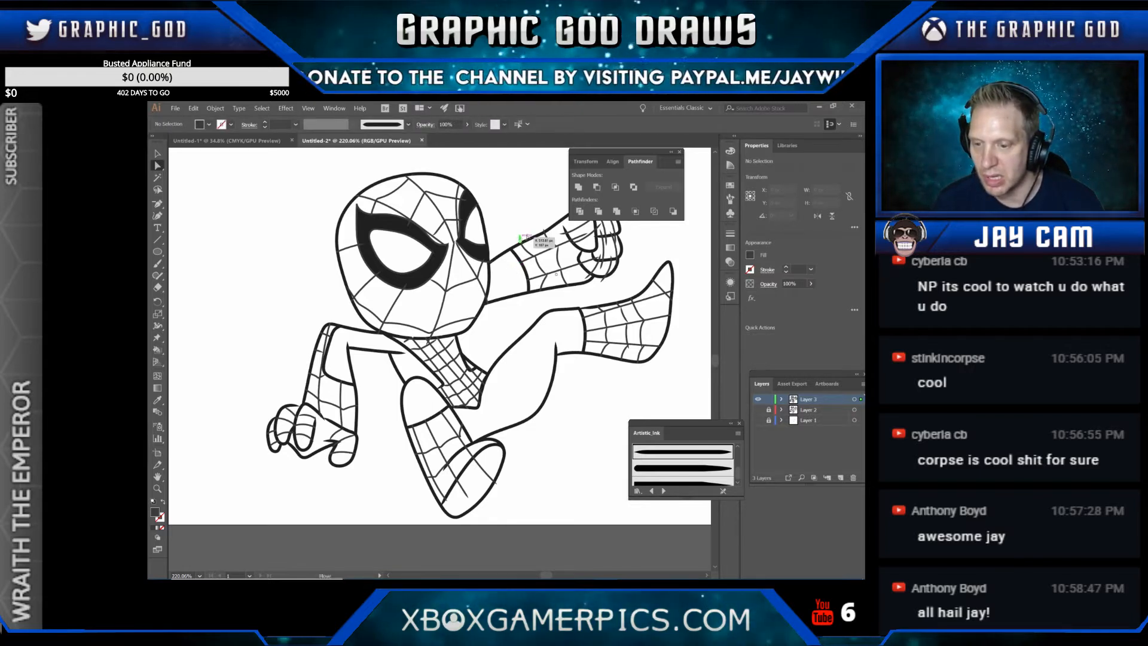
click(520, 238)
key(Delete)
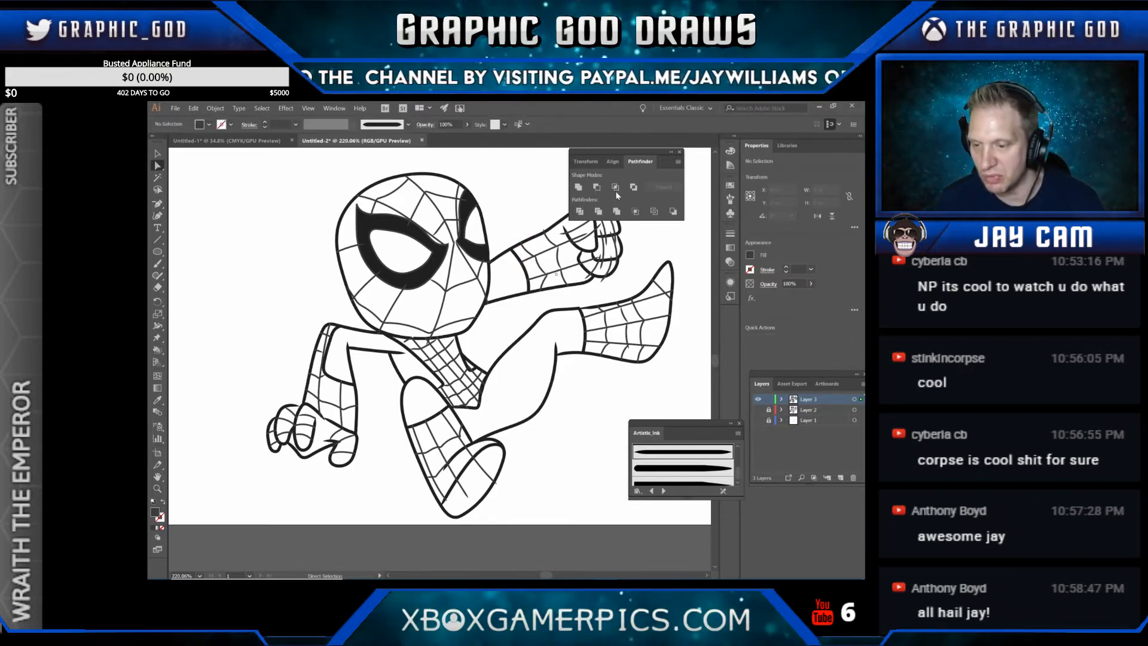
Step: Move the Pathfinder panel off the raised fist and delete the web line stubs poking out above its uppermost finger
drag(611, 151, 693, 165)
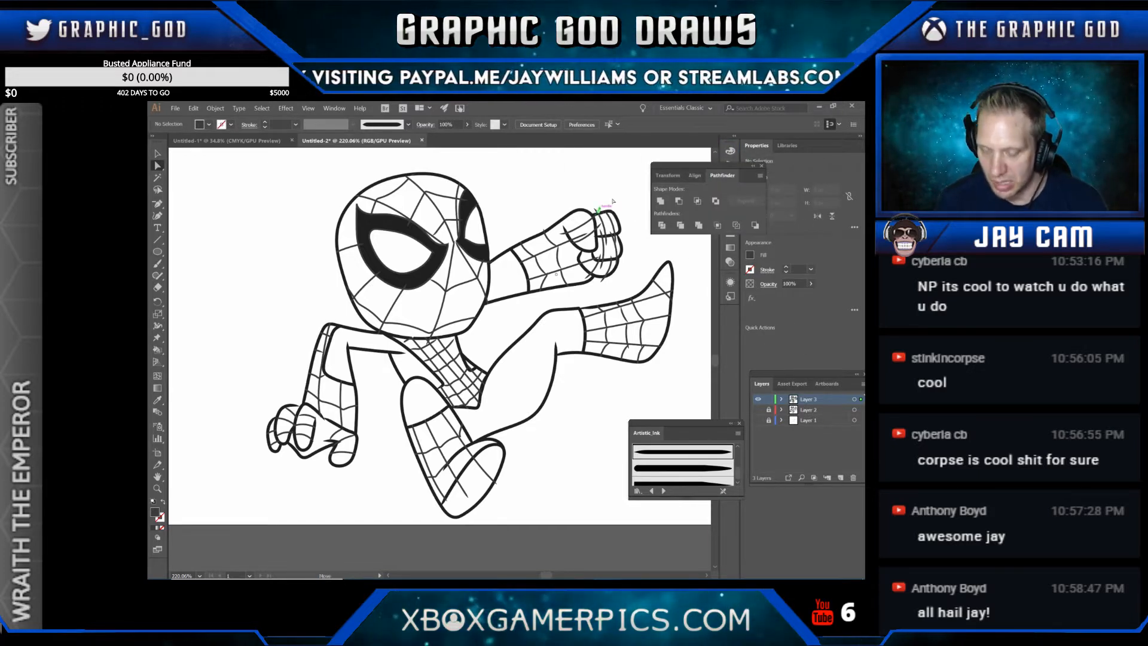
click(598, 210)
key(Delete)
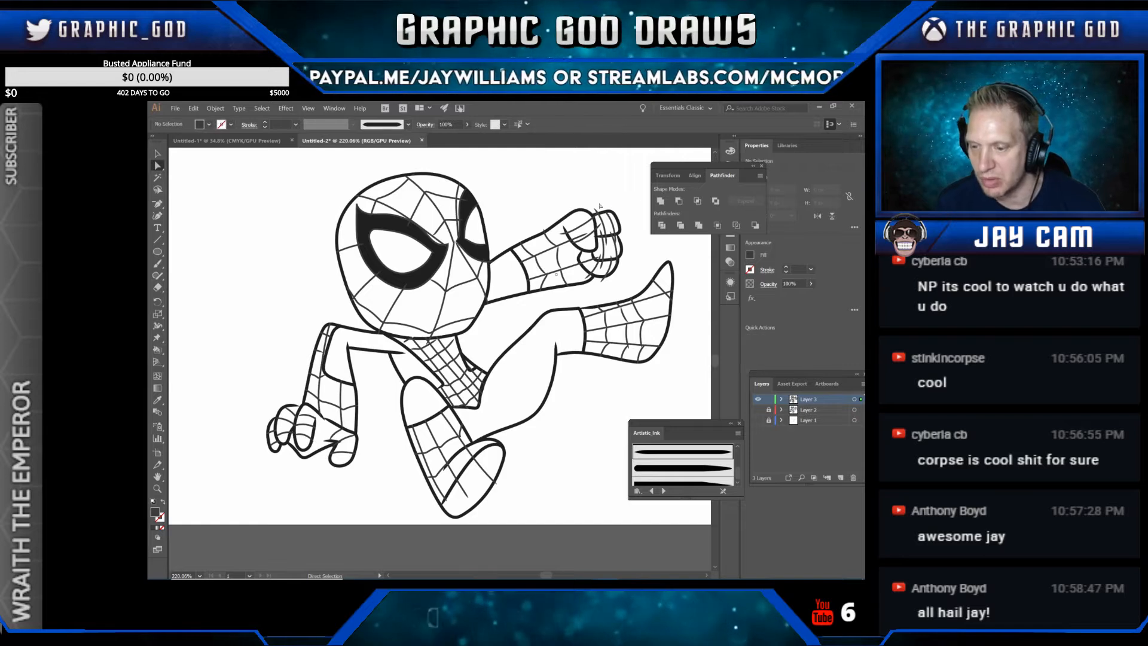
click(596, 211)
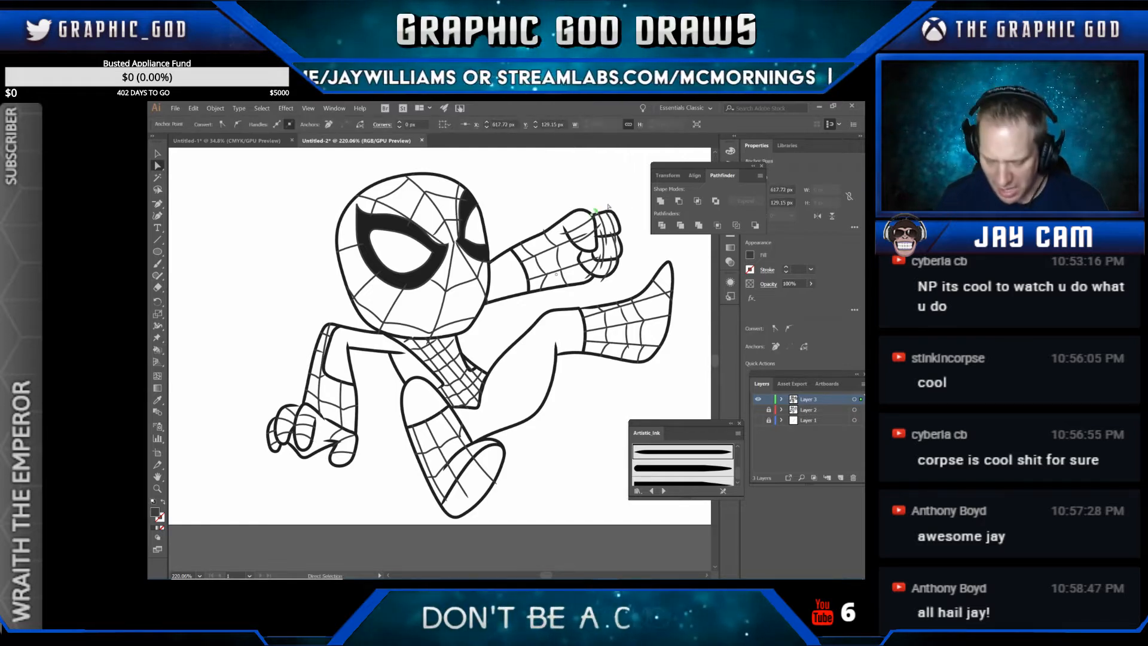
key(Delete)
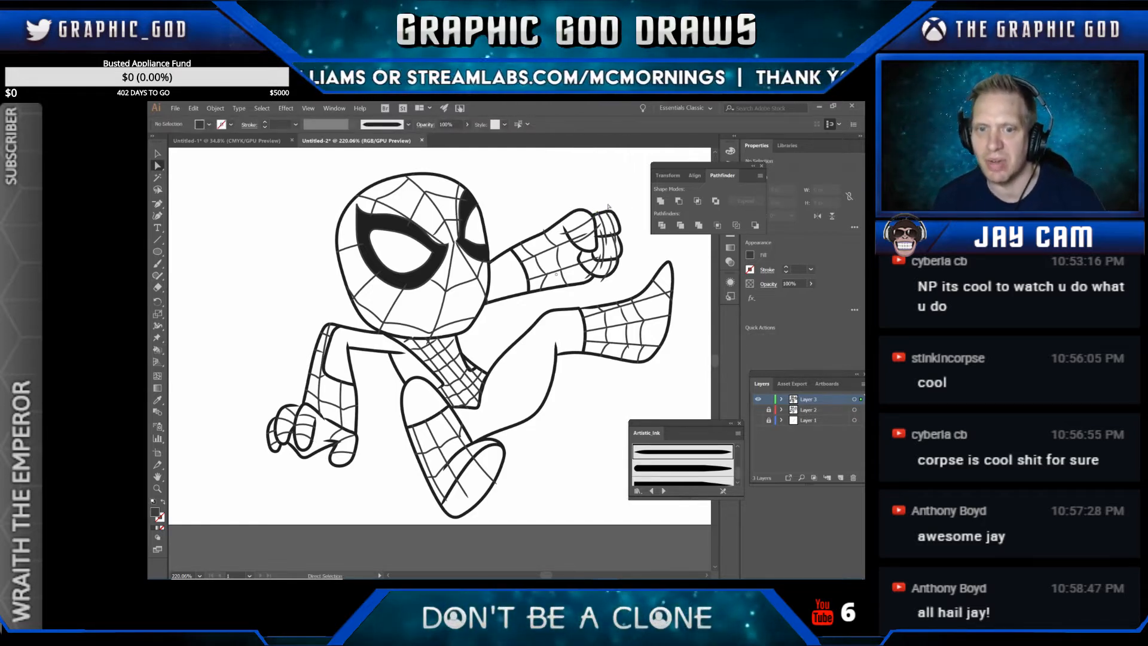
Step: Delete the web line stubs above the raised glove's upper edge and the one running into the thumb
click(563, 234)
key(Delete)
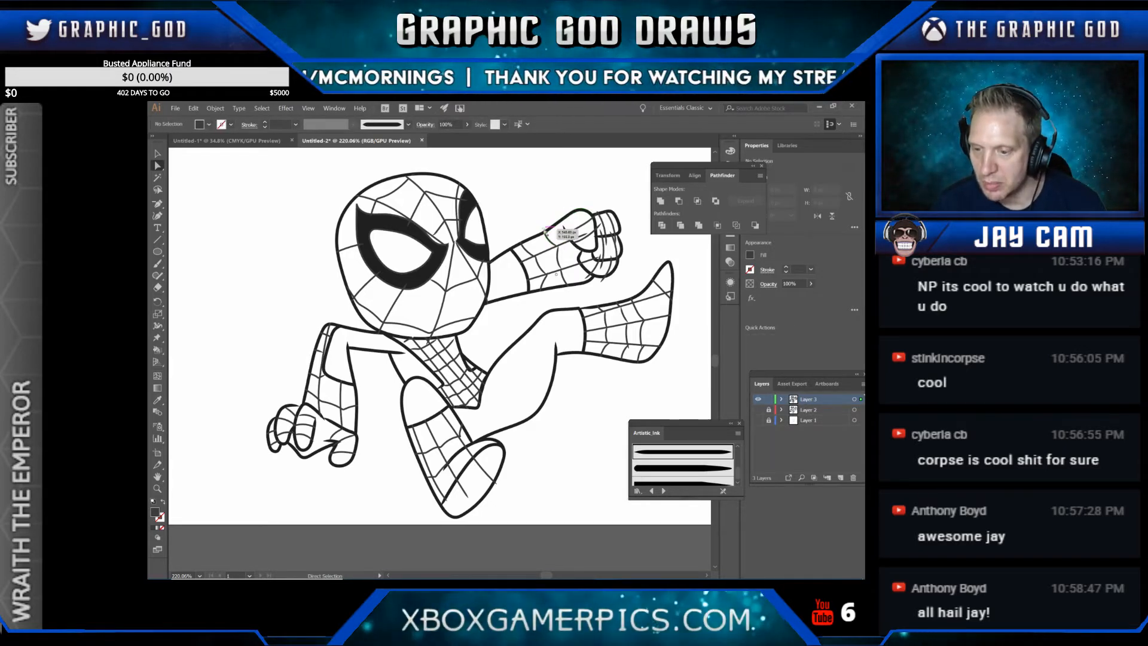
click(567, 219)
key(Delete)
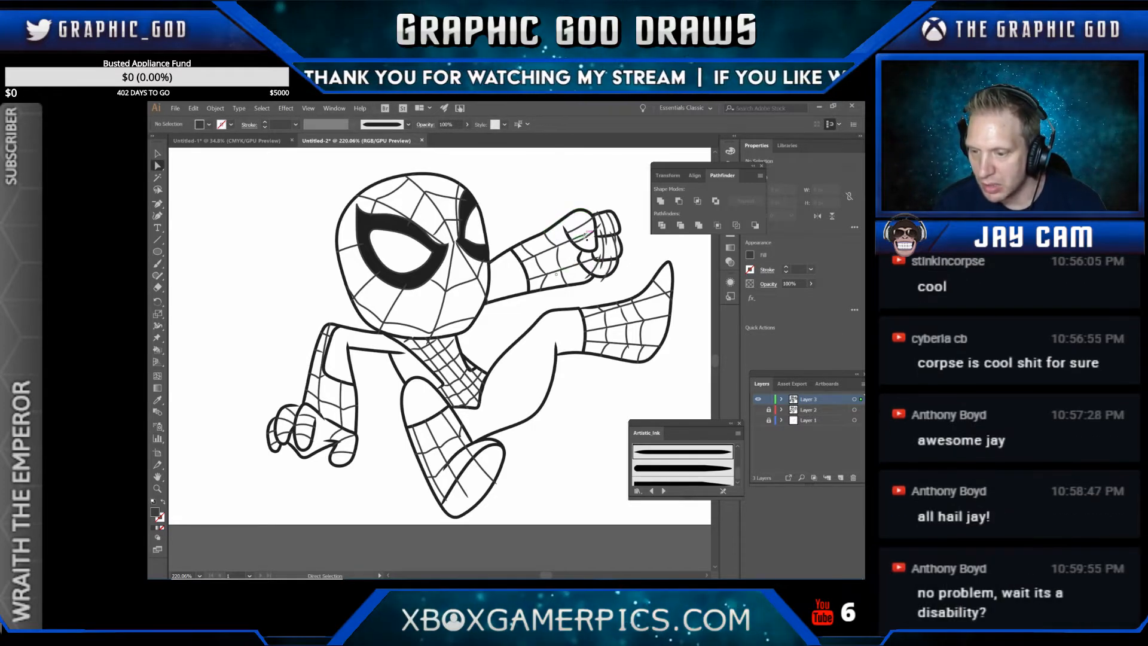
click(579, 238)
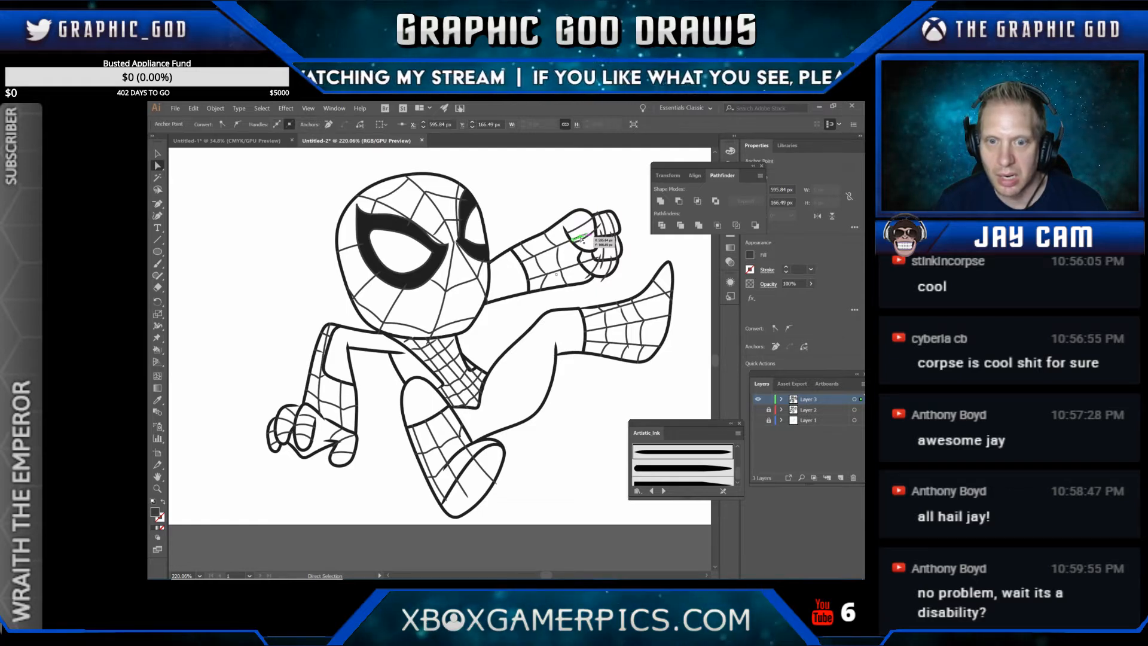
key(Delete)
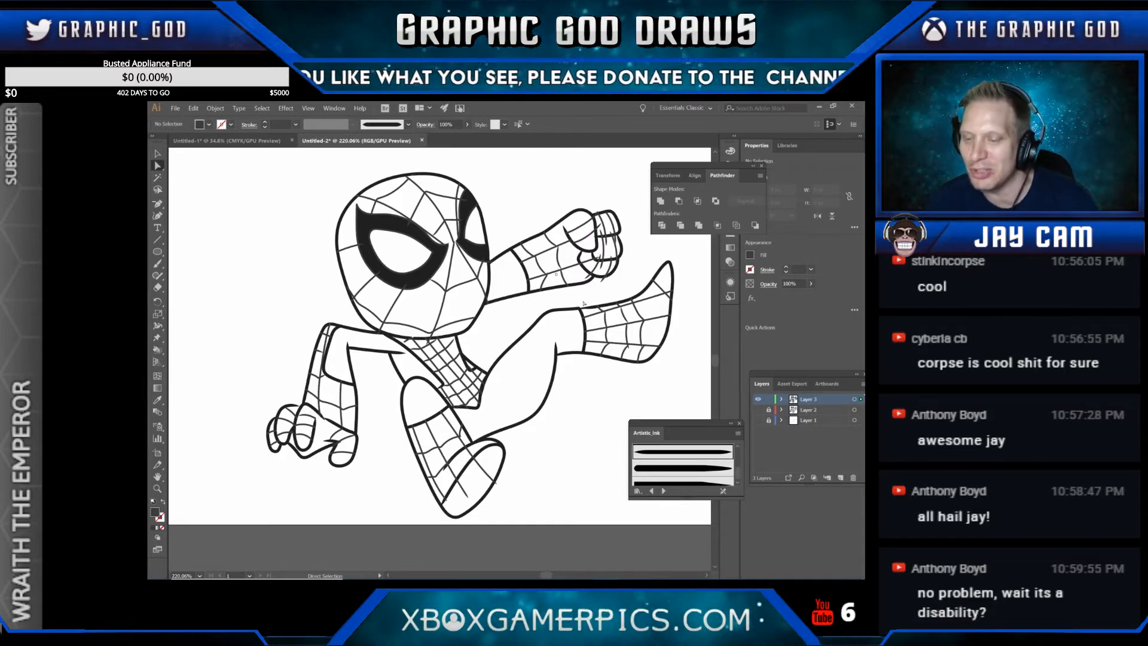
Step: Delete the web line stubs overlapping the outlines between the upper fingers of the raised fist
click(602, 227)
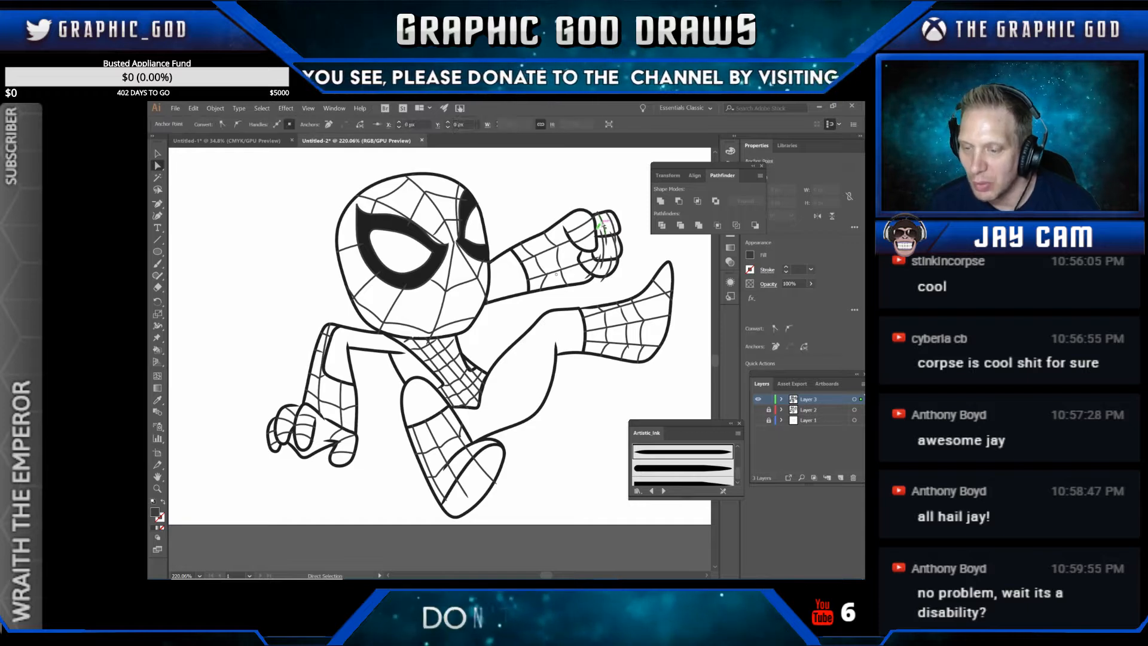
click(603, 229)
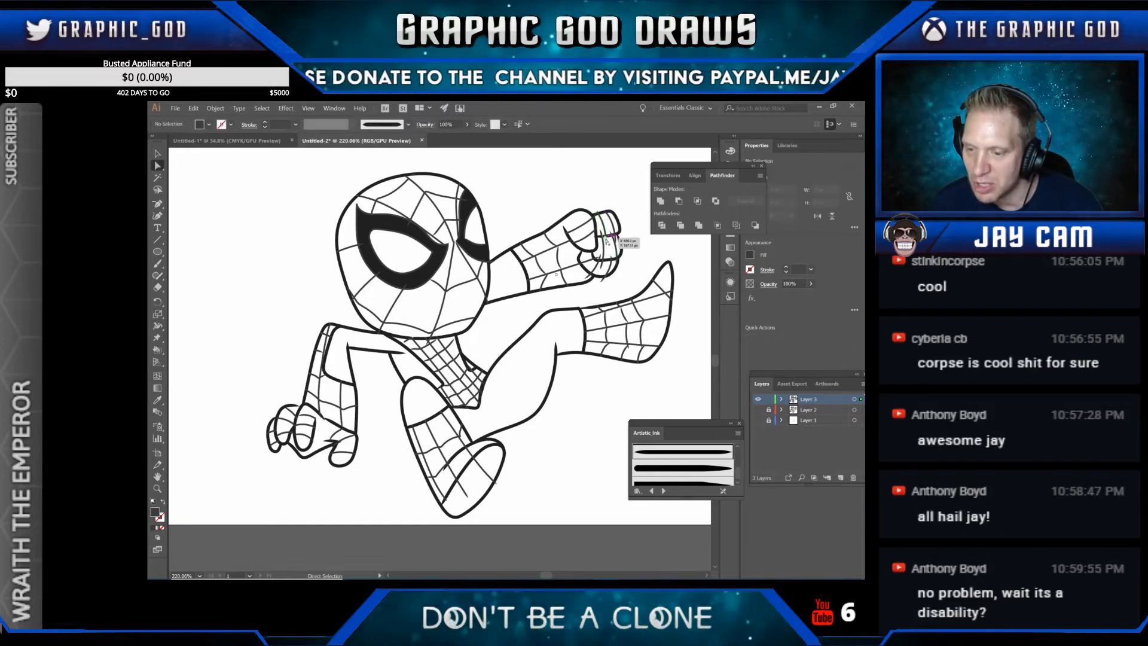
click(605, 241)
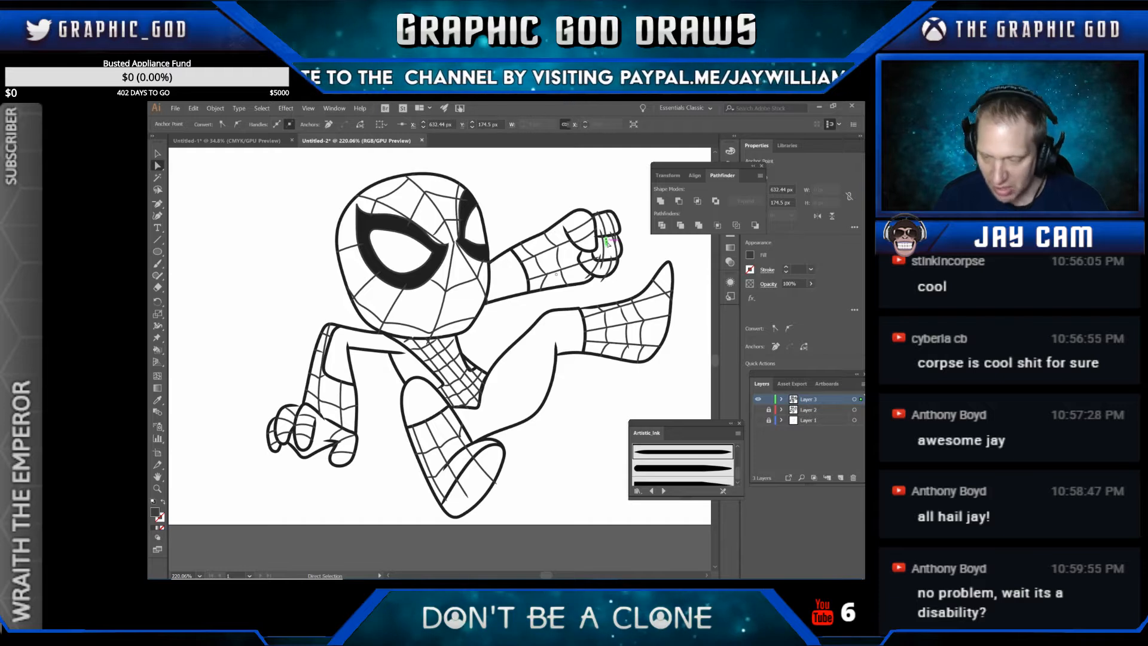
click(605, 237)
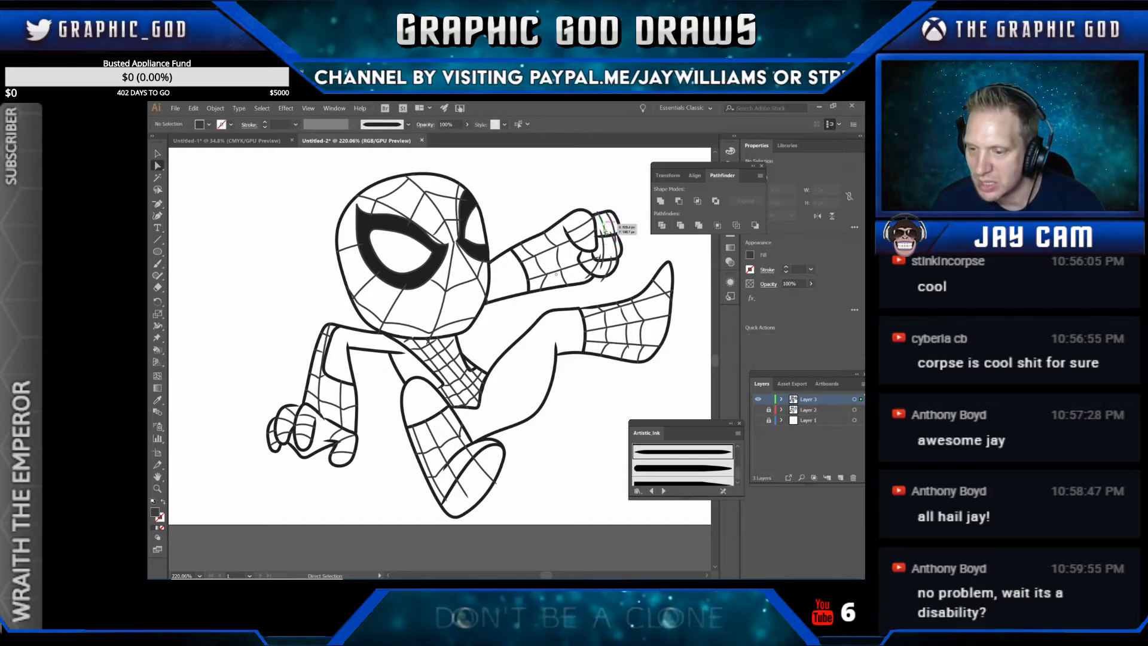
click(601, 231)
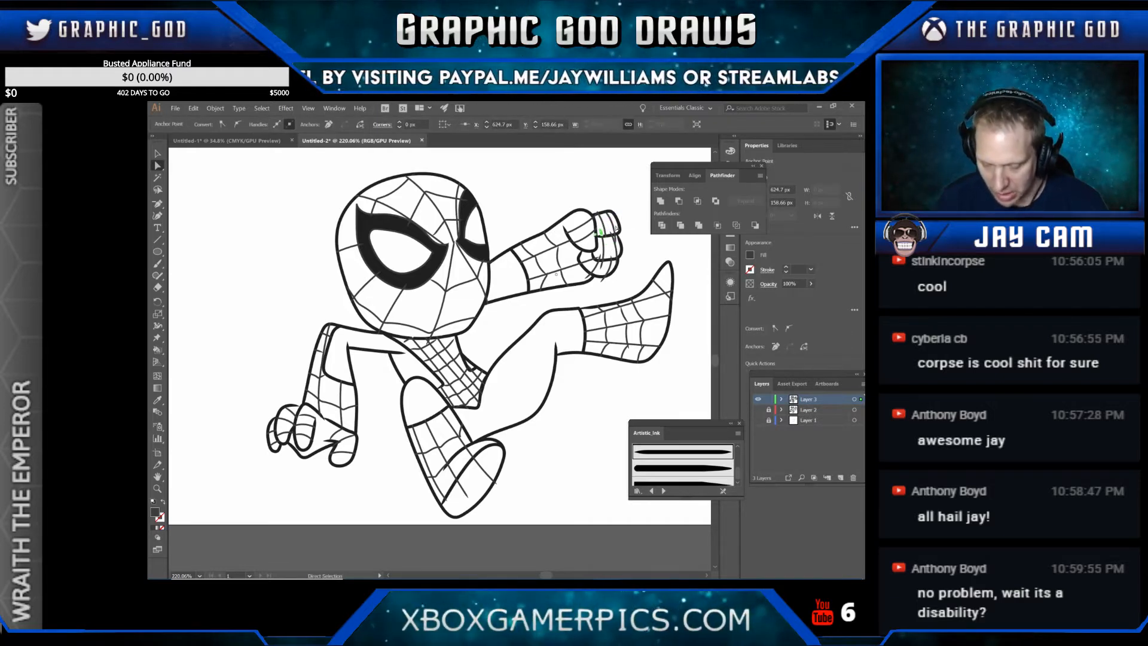
click(616, 228)
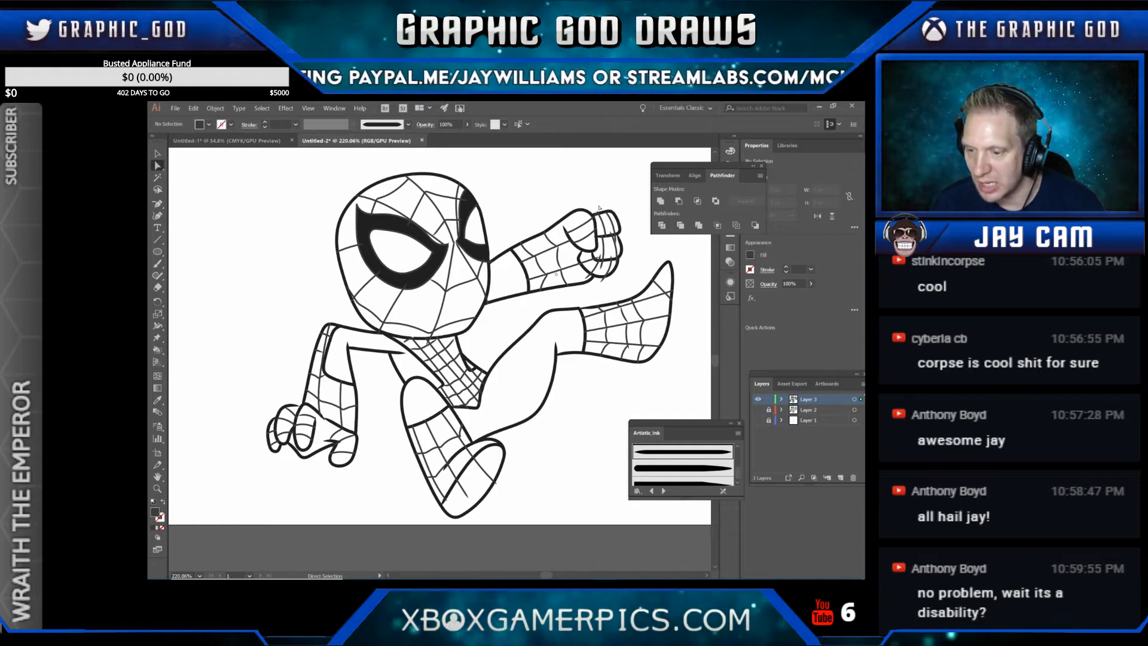
Step: Delete the web line stubs crossing from the raised glove's palm into the lowest finger and past the palm's lower edge
click(591, 262)
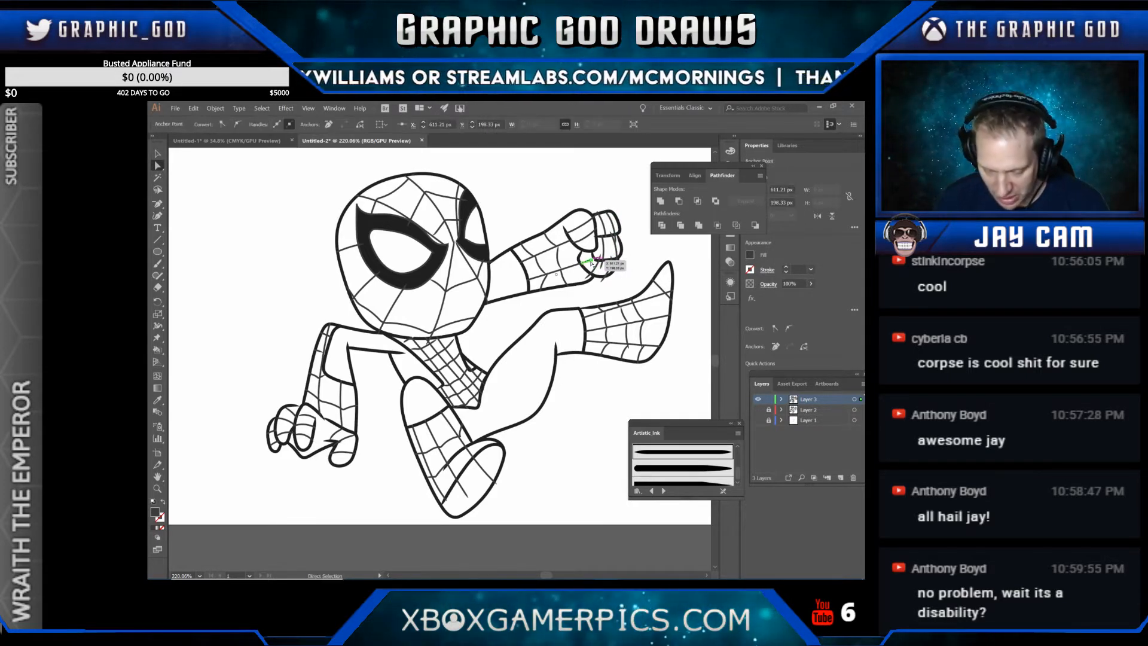
click(591, 263)
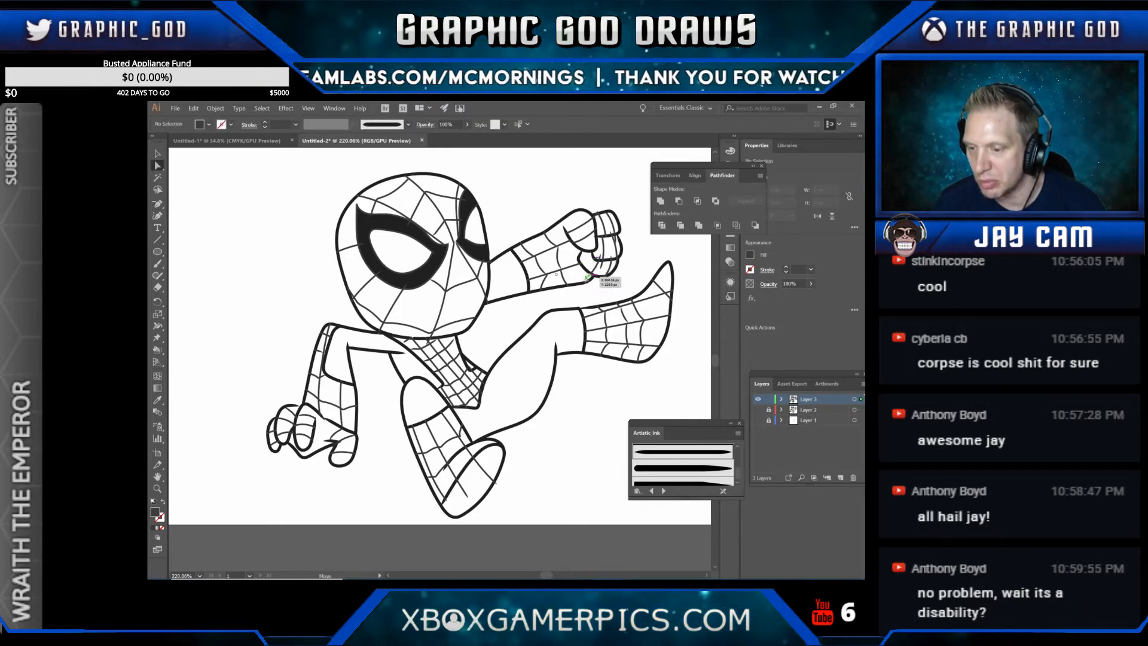
click(588, 278)
click(589, 279)
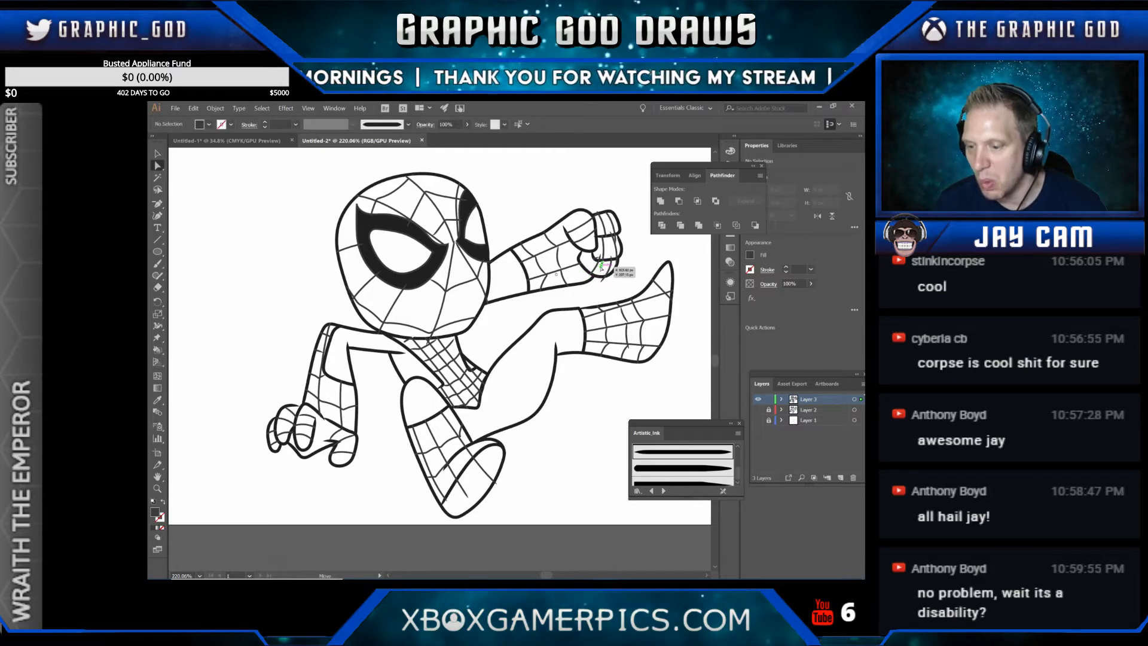
Step: Delete the stray web line ends inside the lowest finger of the raised fist, up to its upper outline
click(601, 267)
click(602, 268)
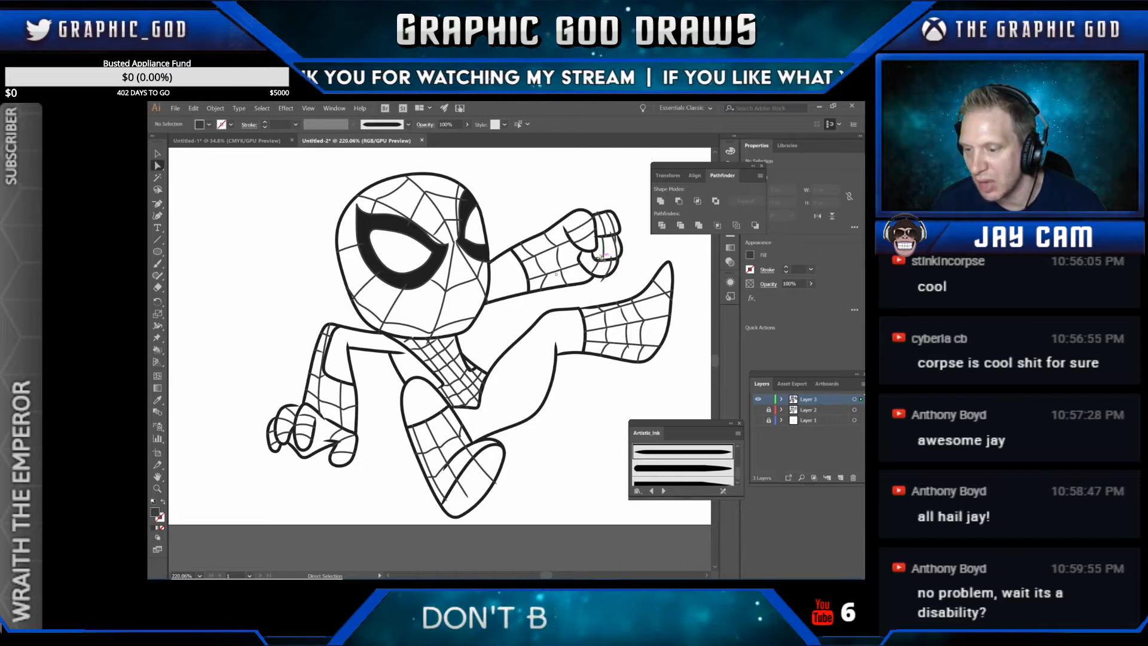
click(602, 257)
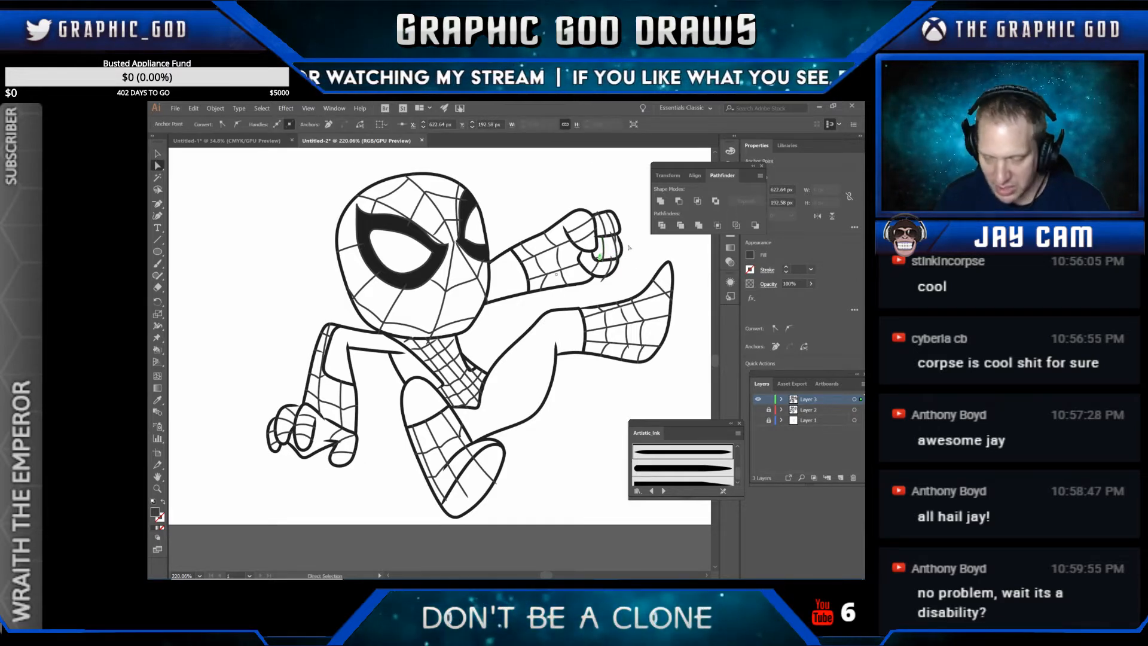
click(638, 270)
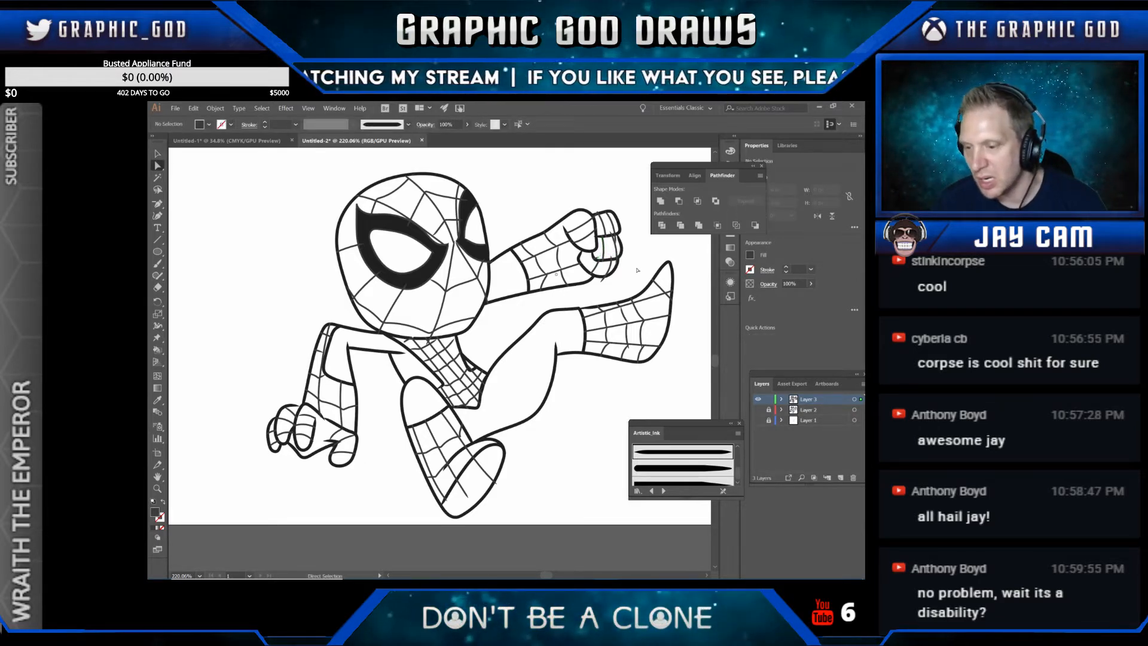
click(598, 258)
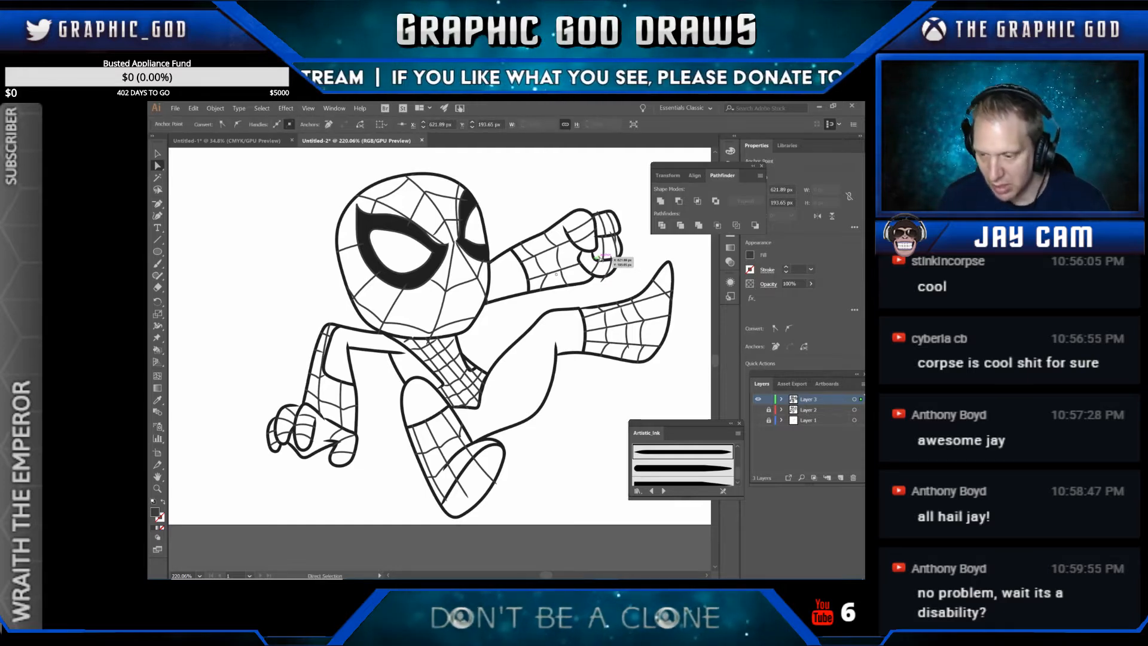
key(Delete)
Step: Delete the web line stubs sticking out below the raised fist and past the outer edge of its lower fingers
click(602, 282)
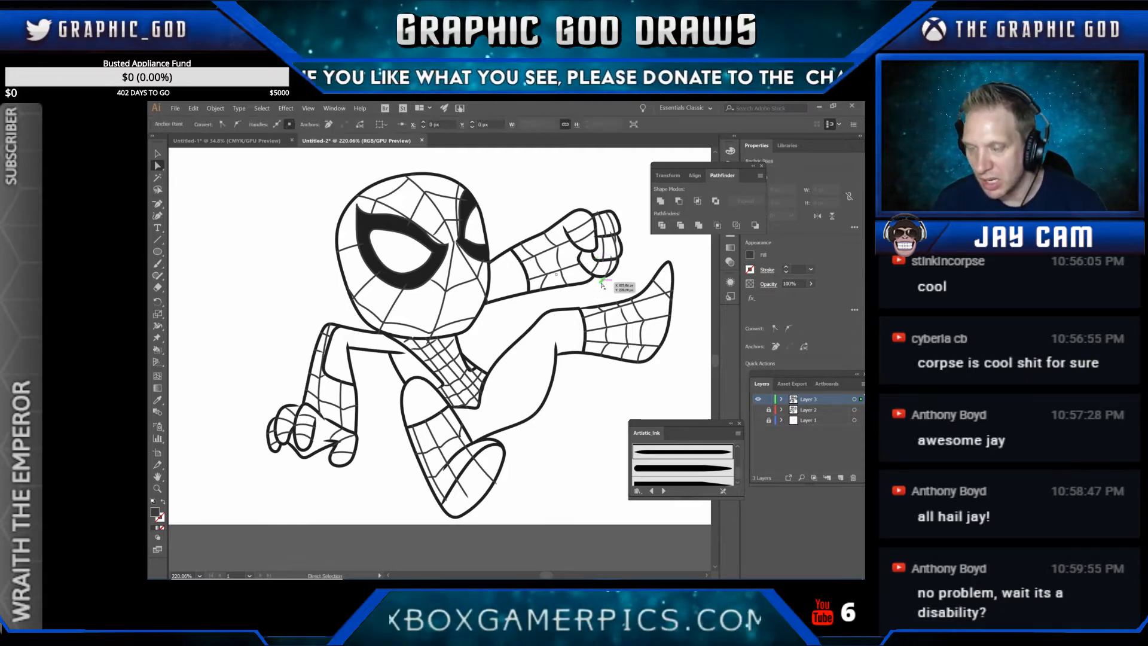
key(Delete)
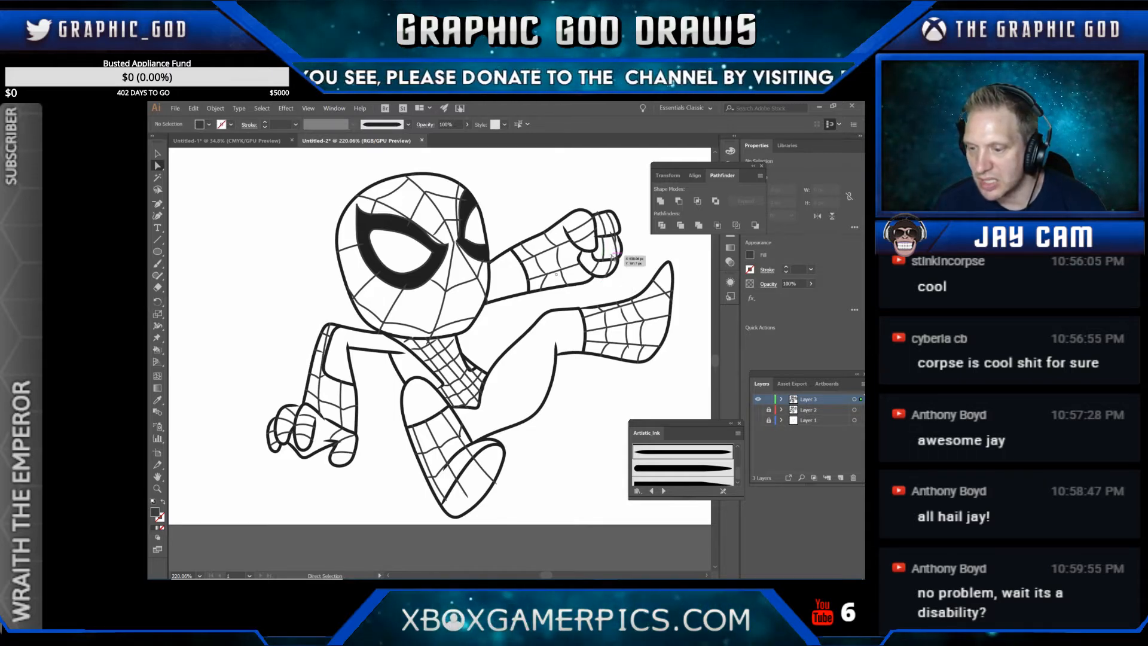
click(614, 255)
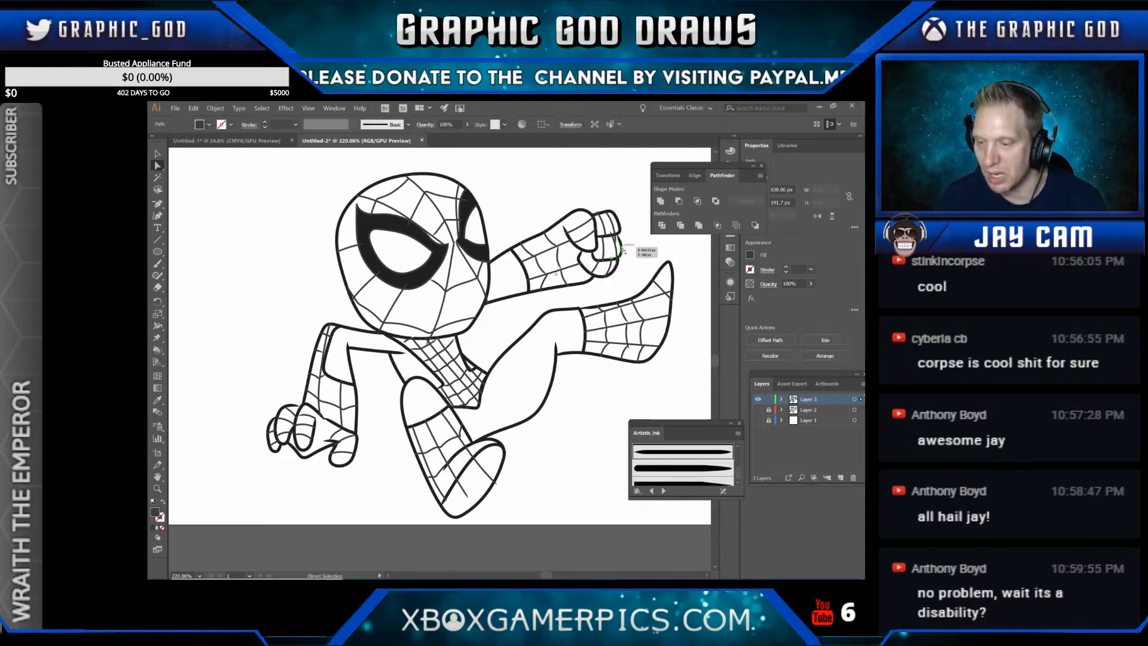
click(623, 250)
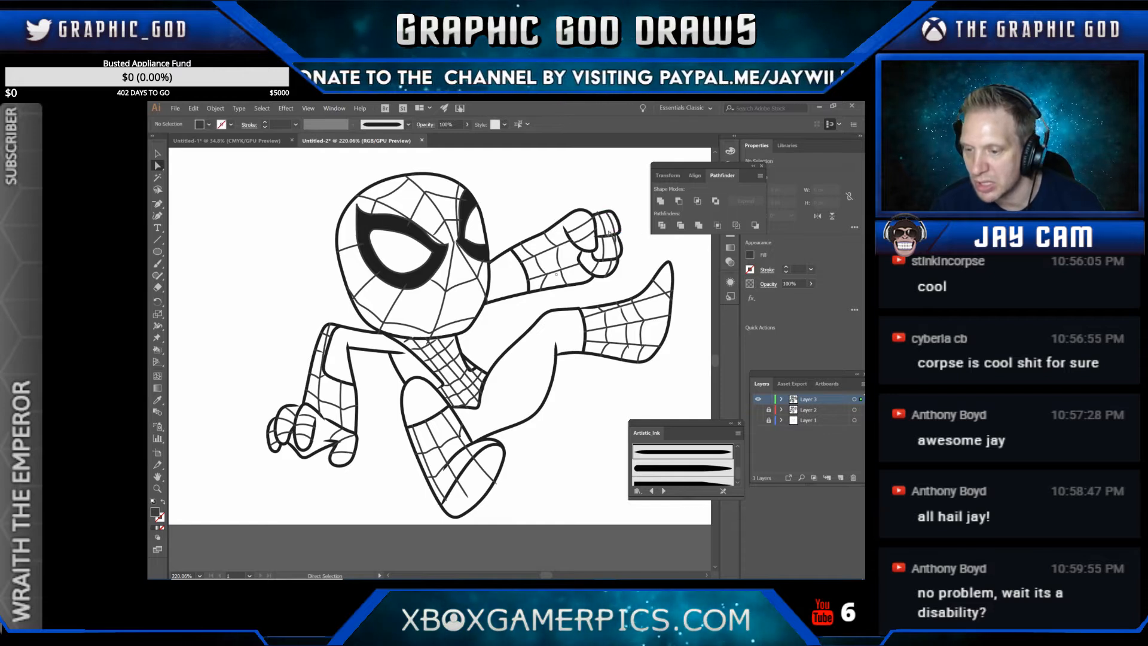
Step: Adjust the outline anchor points along the top and outer edge of the raised fist's upper fingers to tidy their joins
click(598, 211)
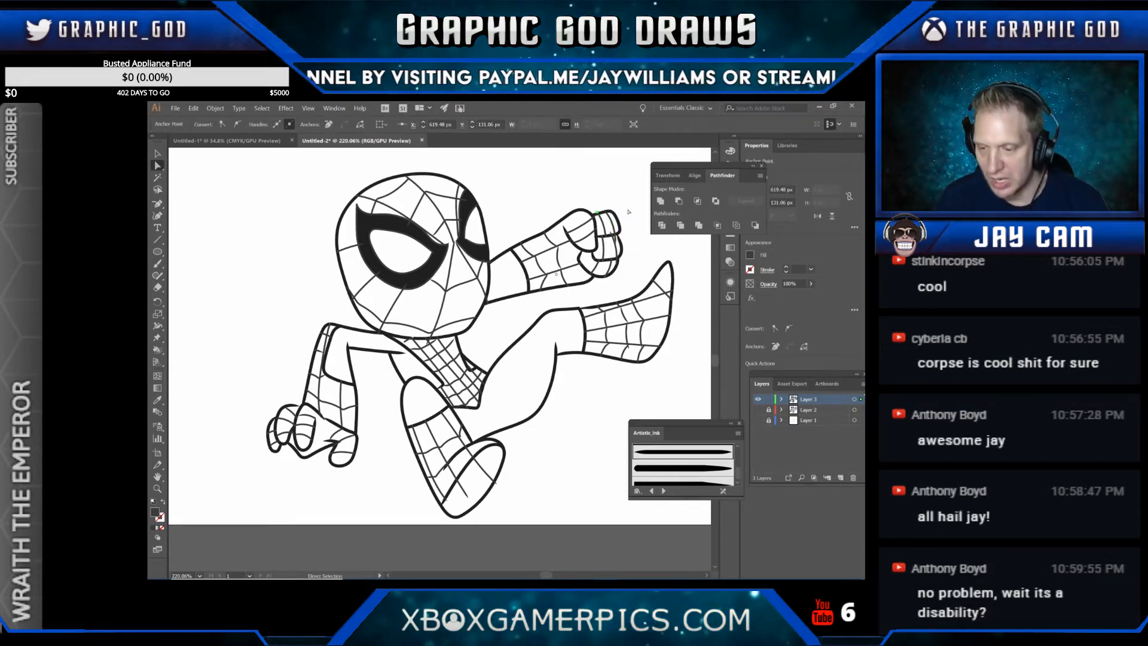
click(628, 211)
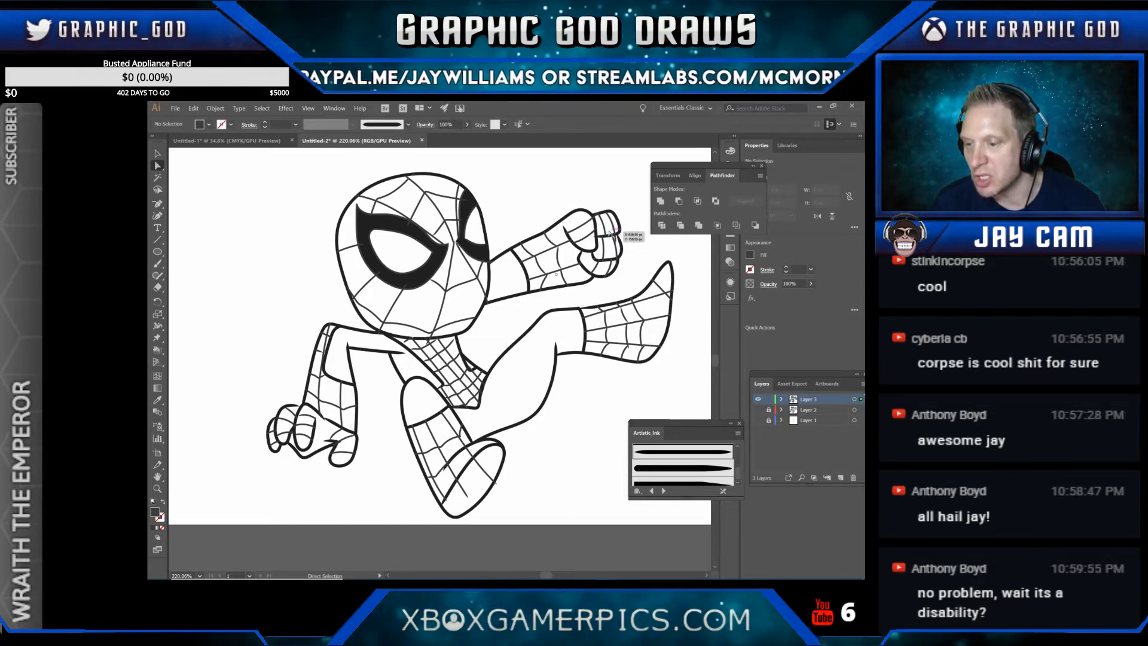
click(610, 234)
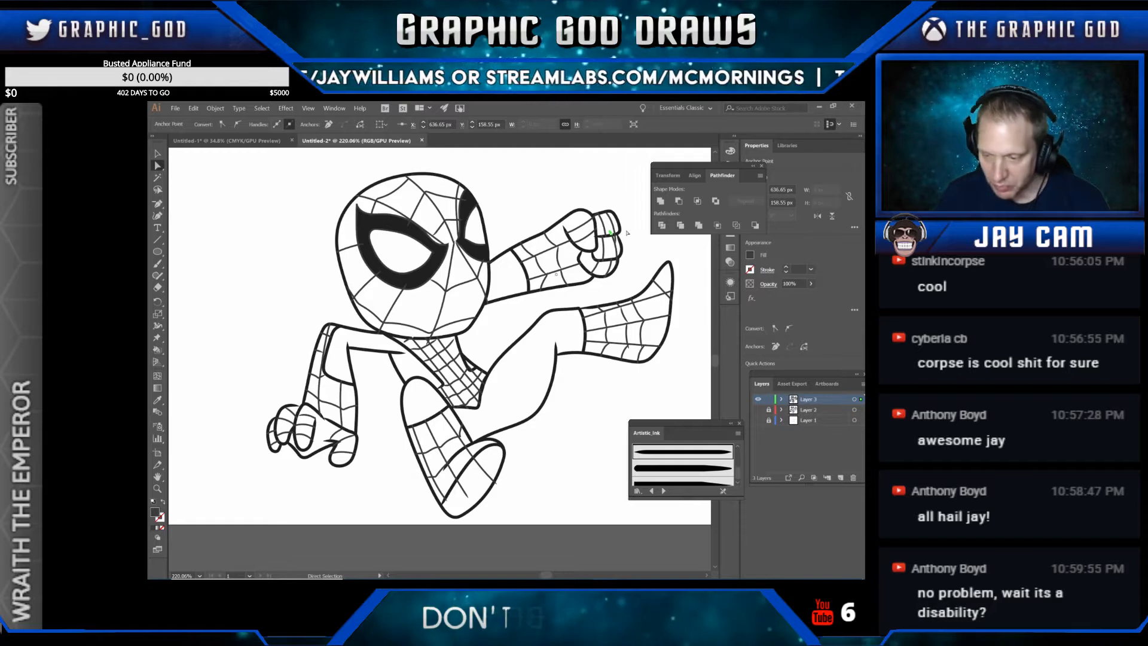
click(627, 232)
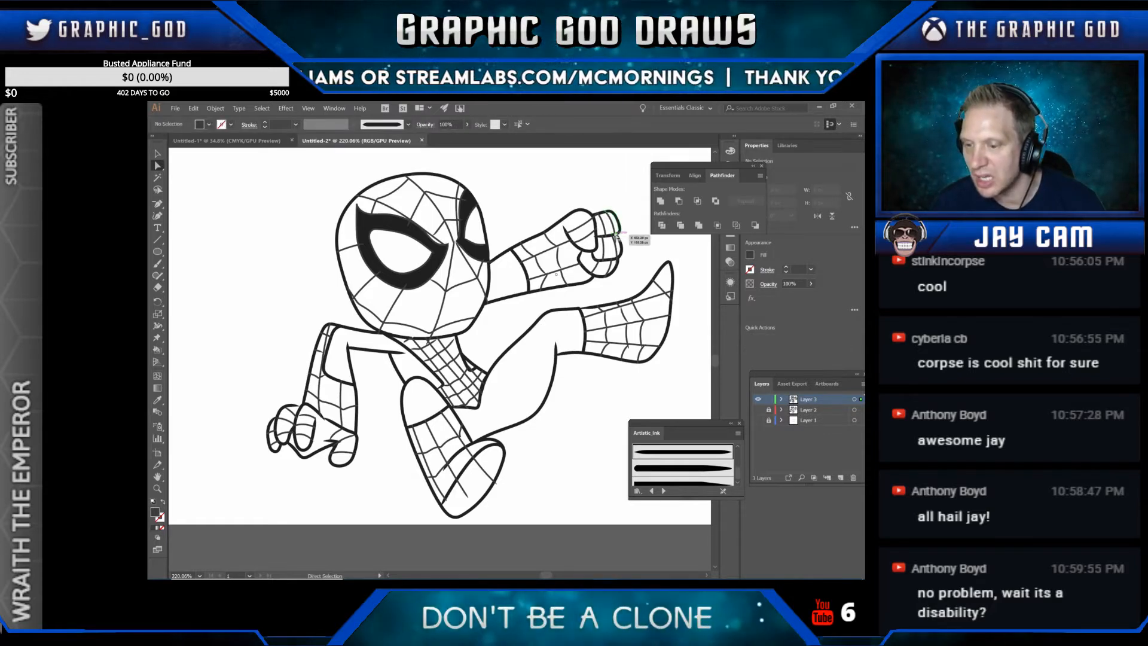
click(616, 235)
click(625, 235)
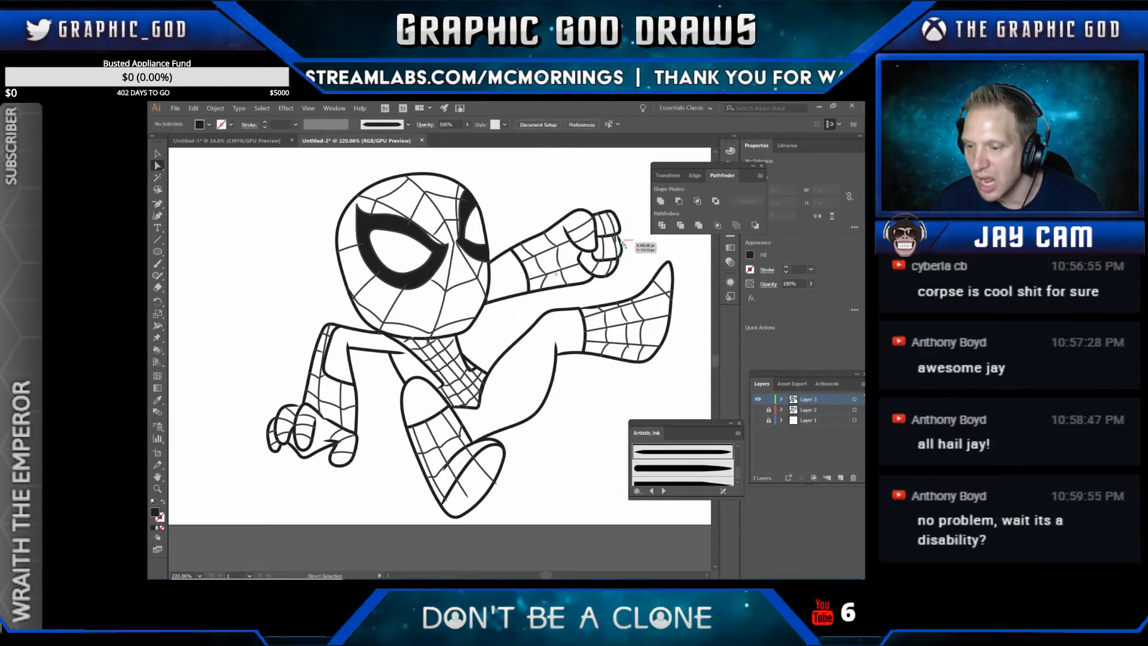
click(616, 238)
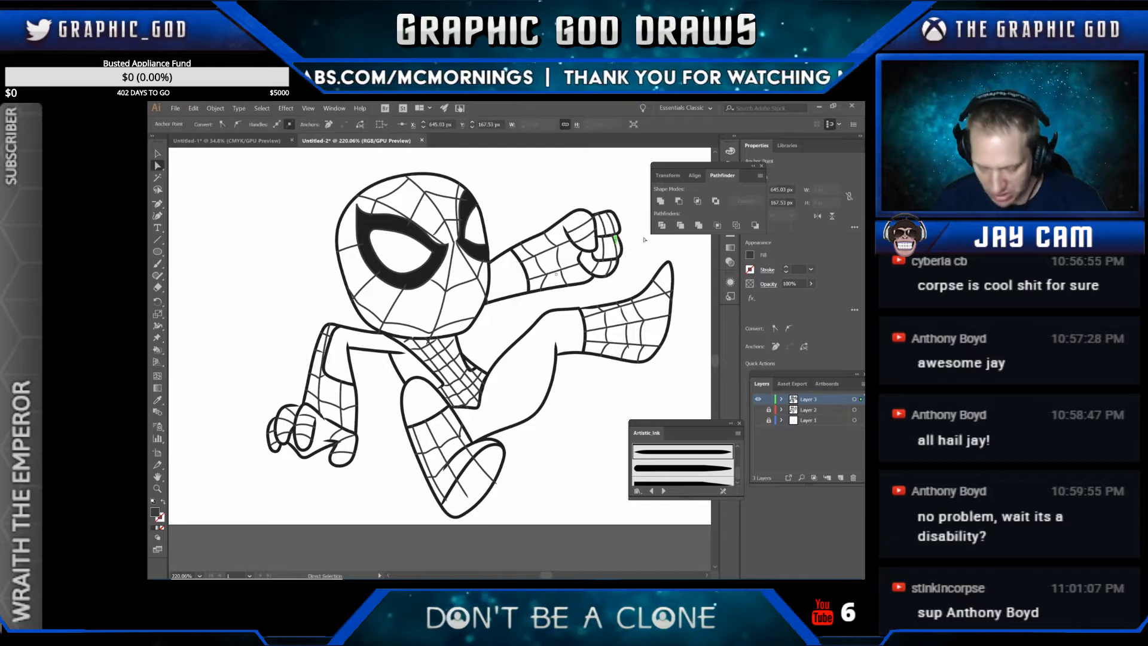
click(644, 240)
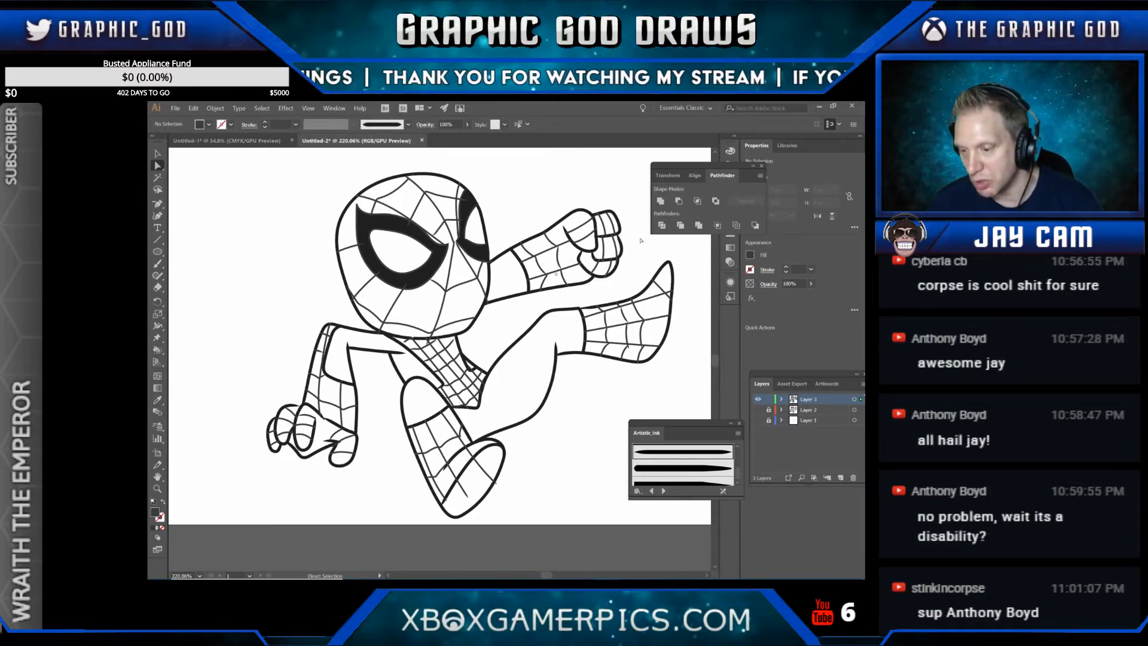
Step: Delete the web lines inside the lower boot's sole and the stub at its outer edge, and tidy the sole outline near the toe
click(469, 496)
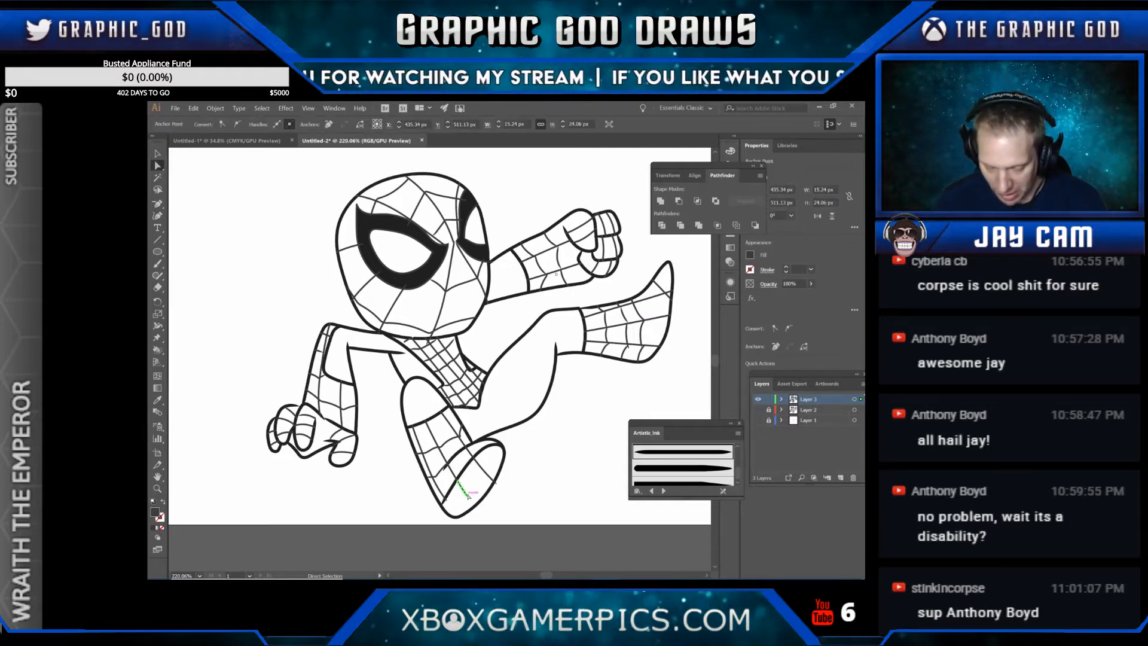
key(Delete)
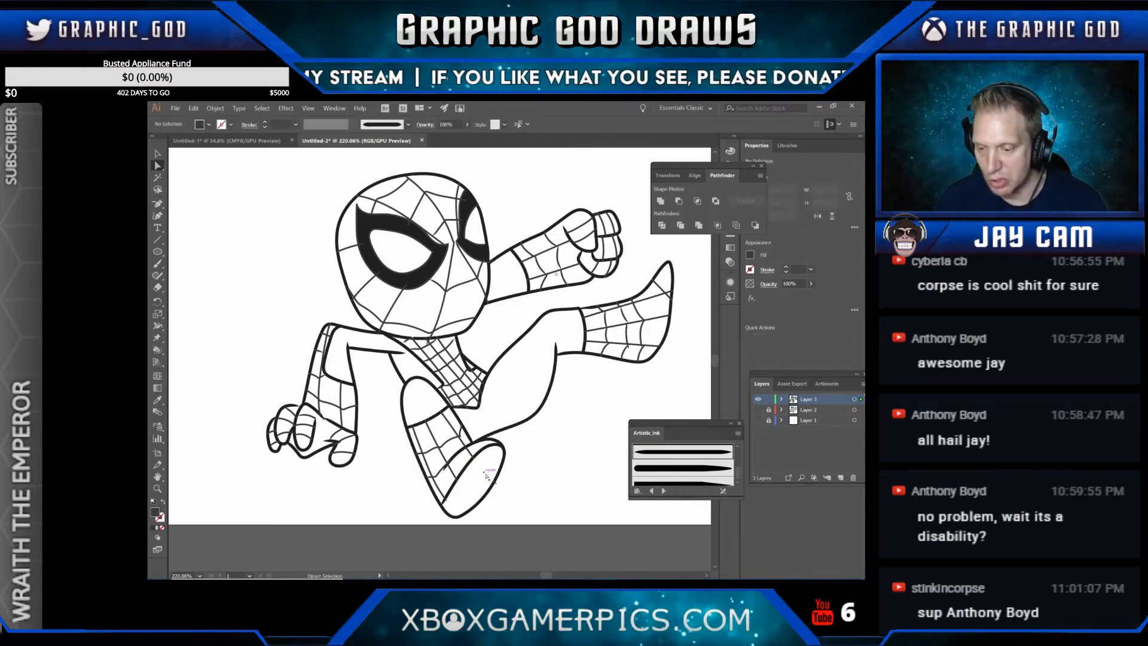
click(497, 488)
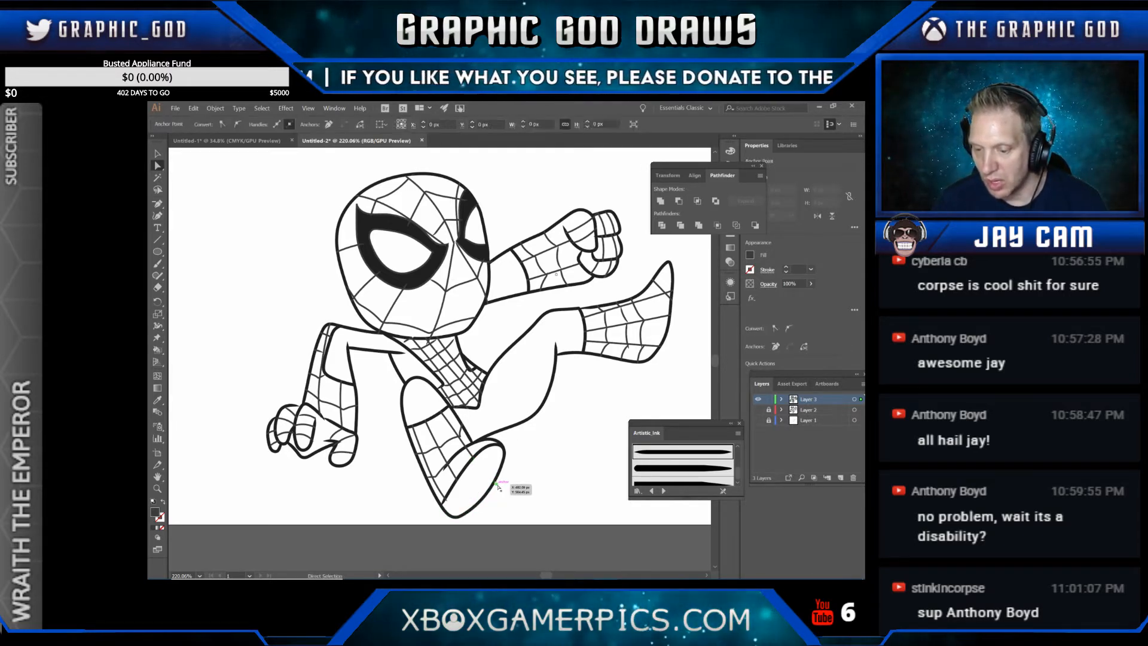
key(Delete)
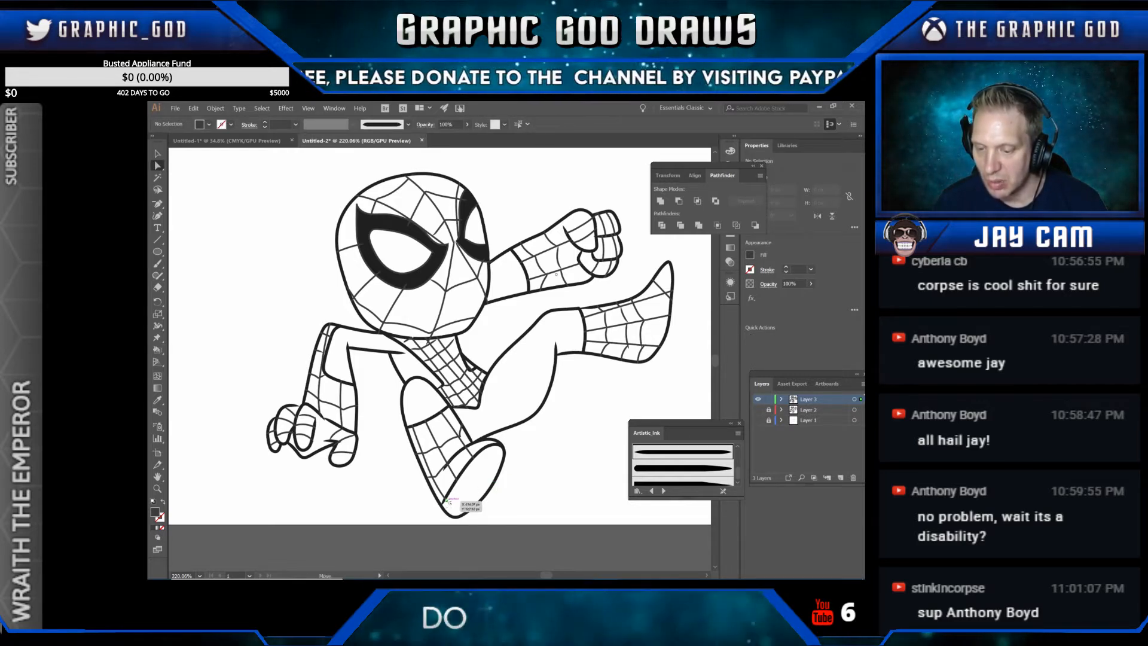
click(446, 500)
click(457, 501)
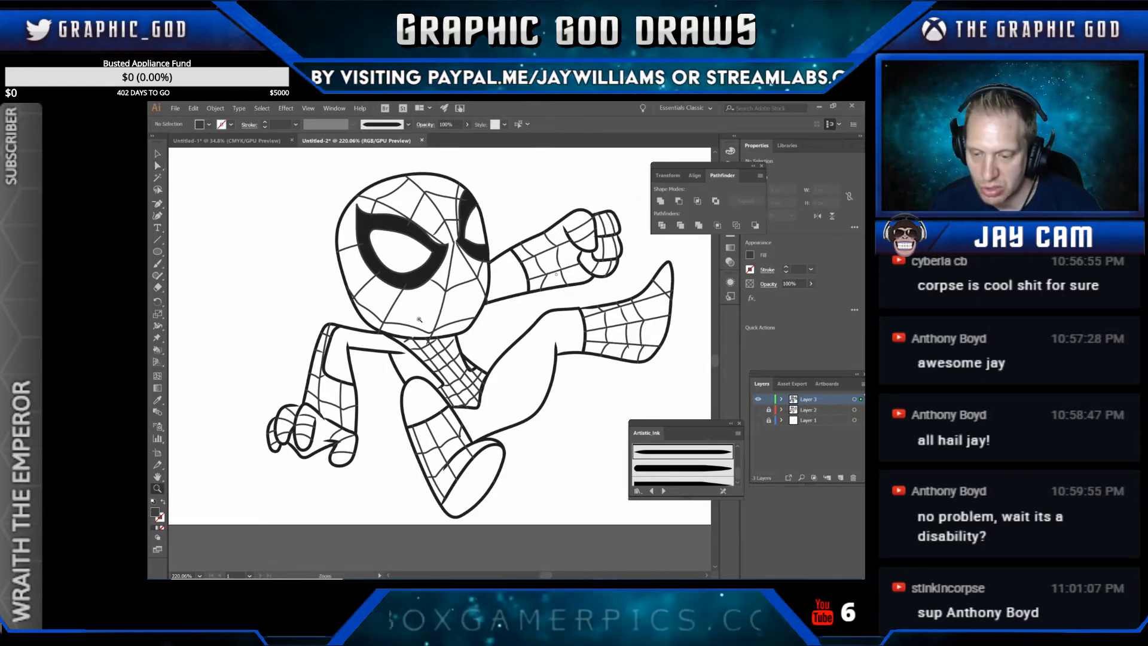
Step: Remove the stray web fragments just below the mask's chin and tidy the chin outline's anchor at the torso web's first strand
click(419, 320)
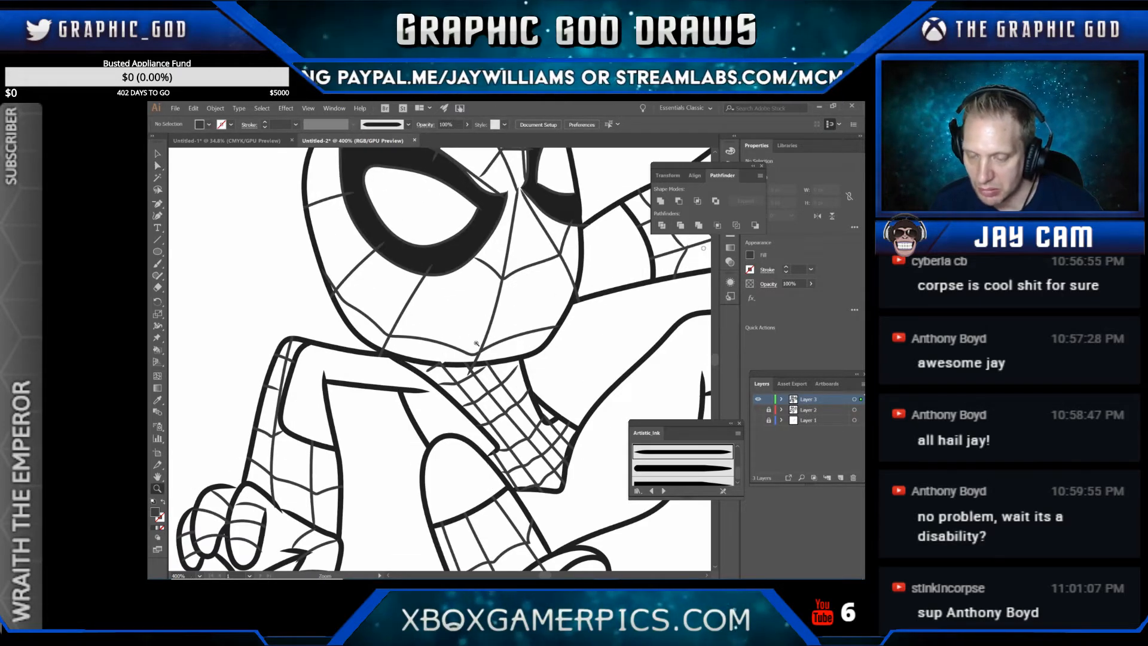
click(159, 167)
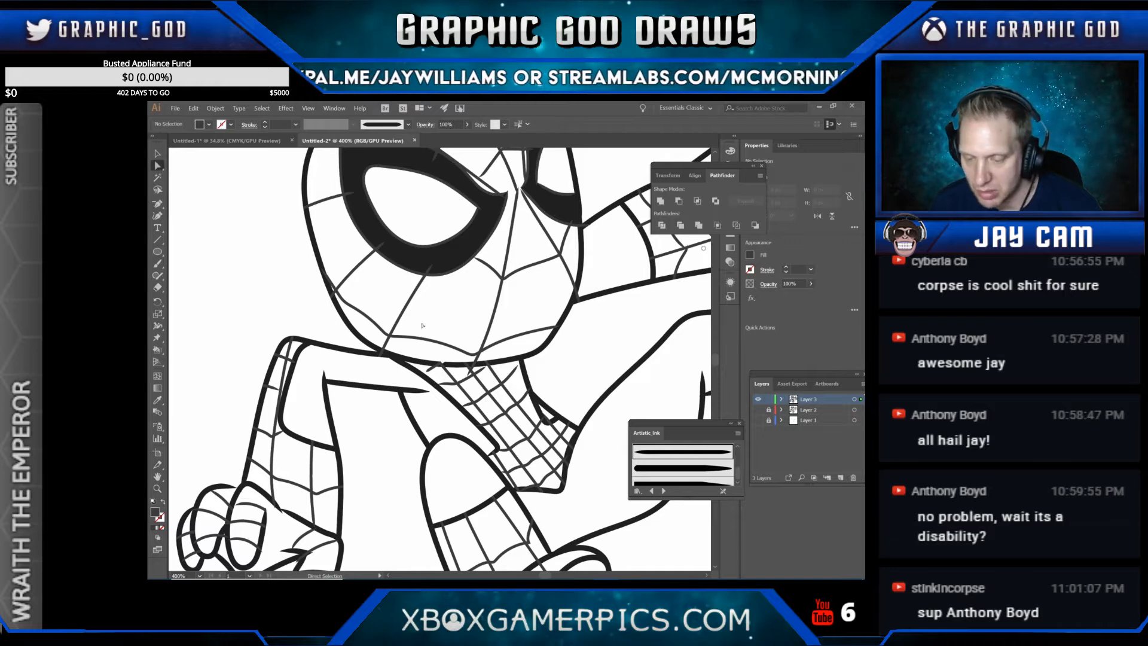
click(471, 373)
click(473, 372)
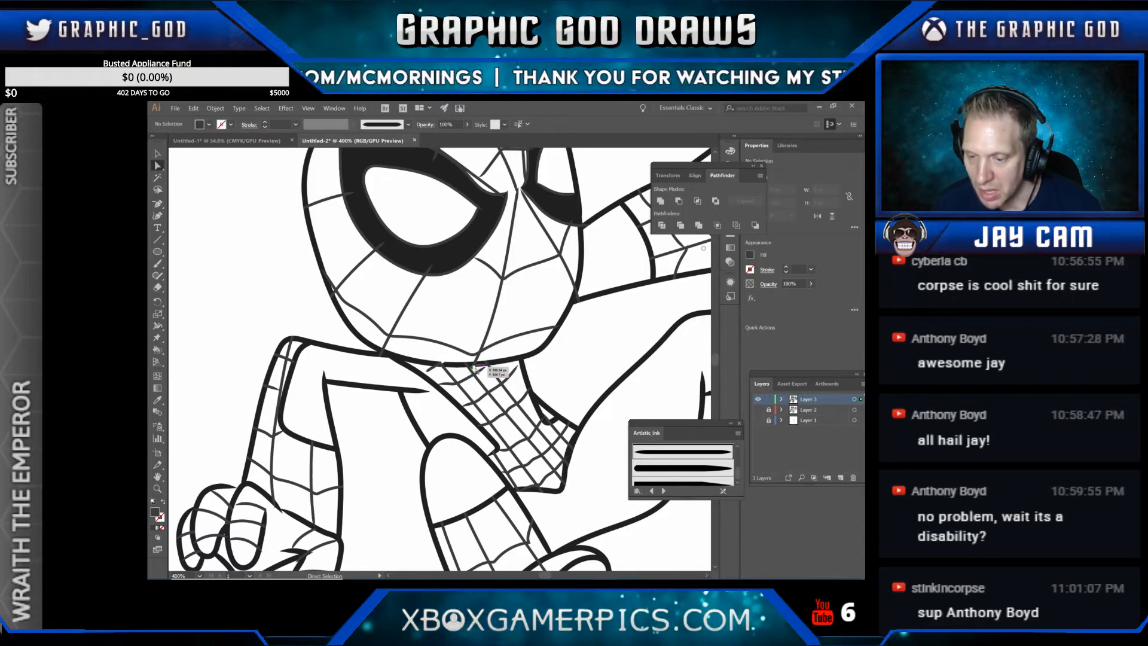
click(474, 369)
click(487, 365)
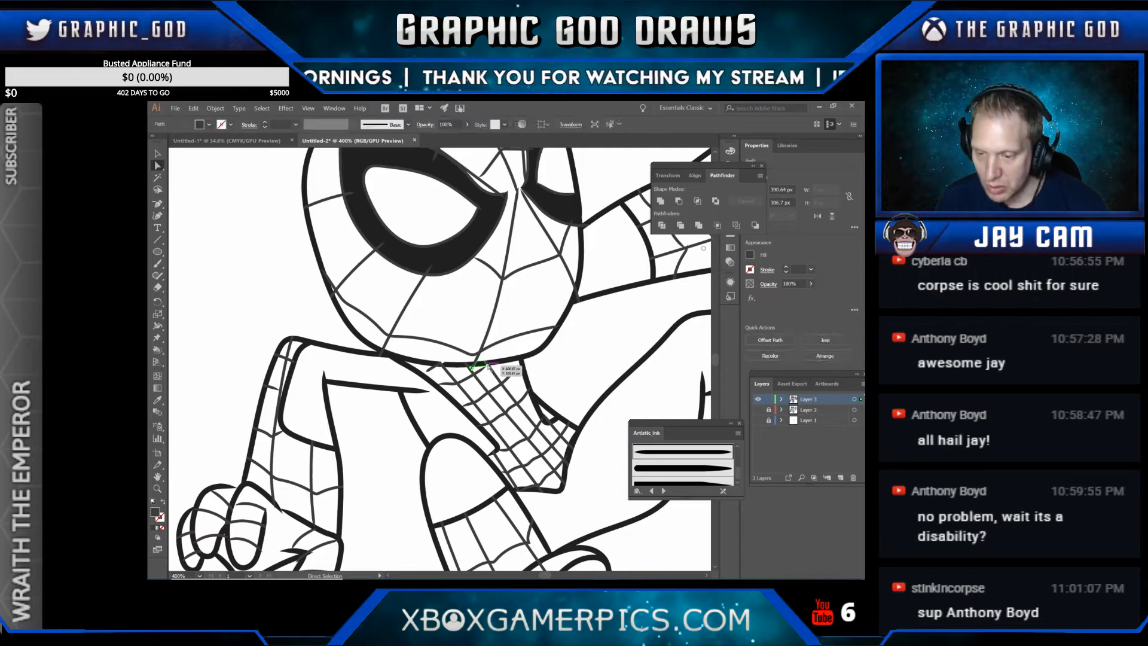
click(442, 364)
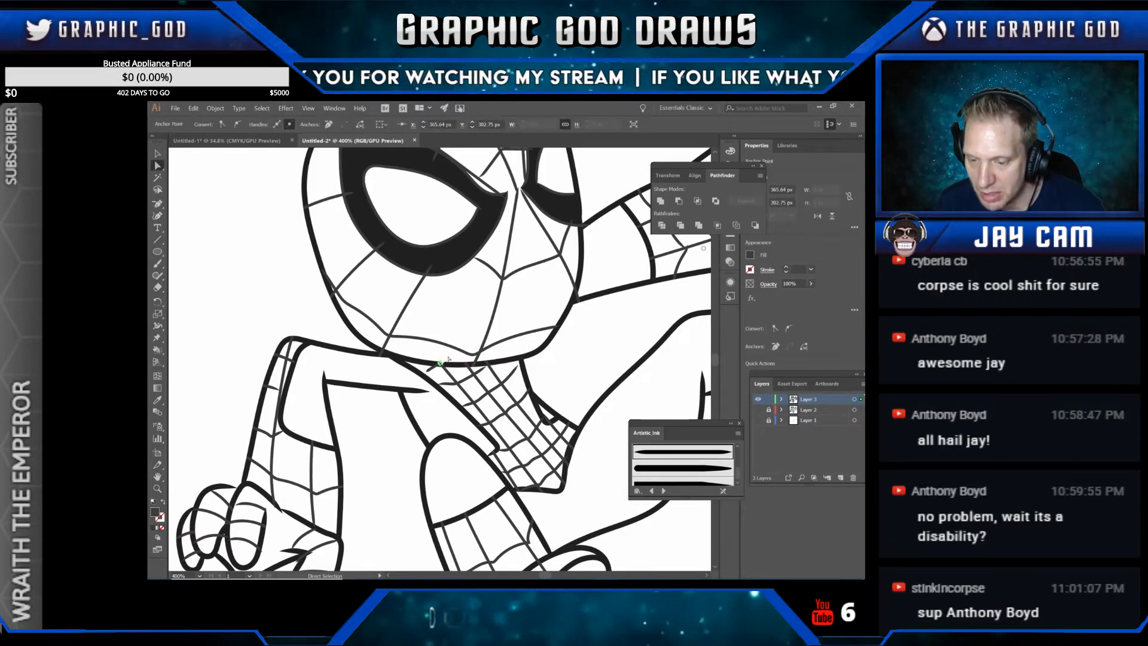
Step: Try to move the chin outline segment above the torso webbing sideways across the gap beside it
click(158, 489)
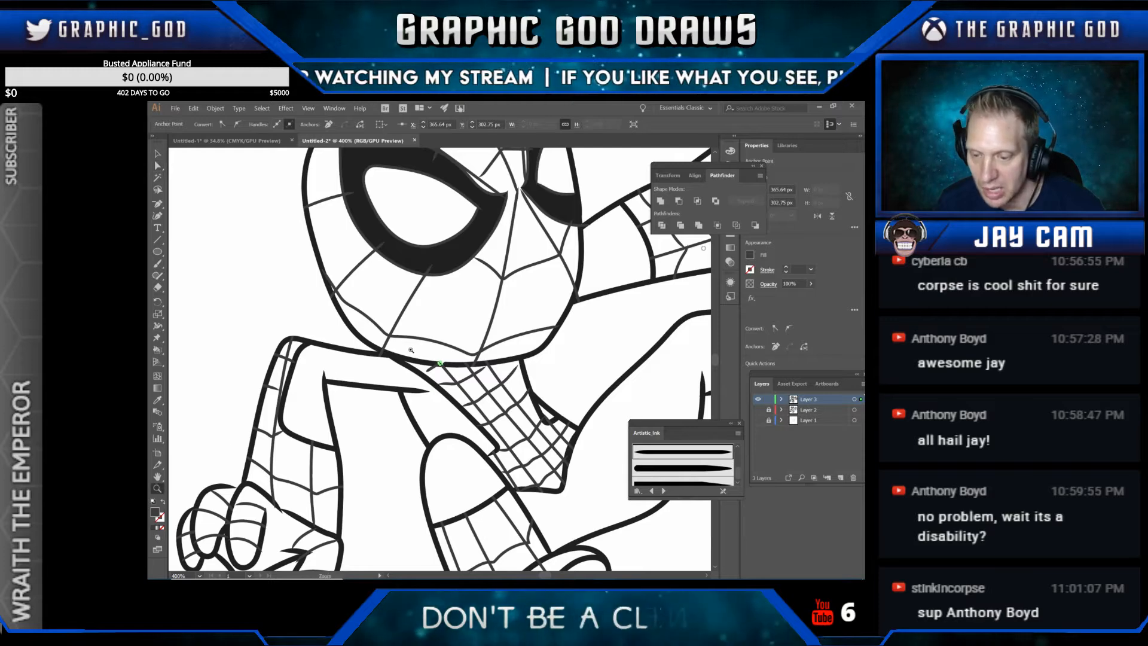
click(459, 370)
click(459, 371)
click(459, 370)
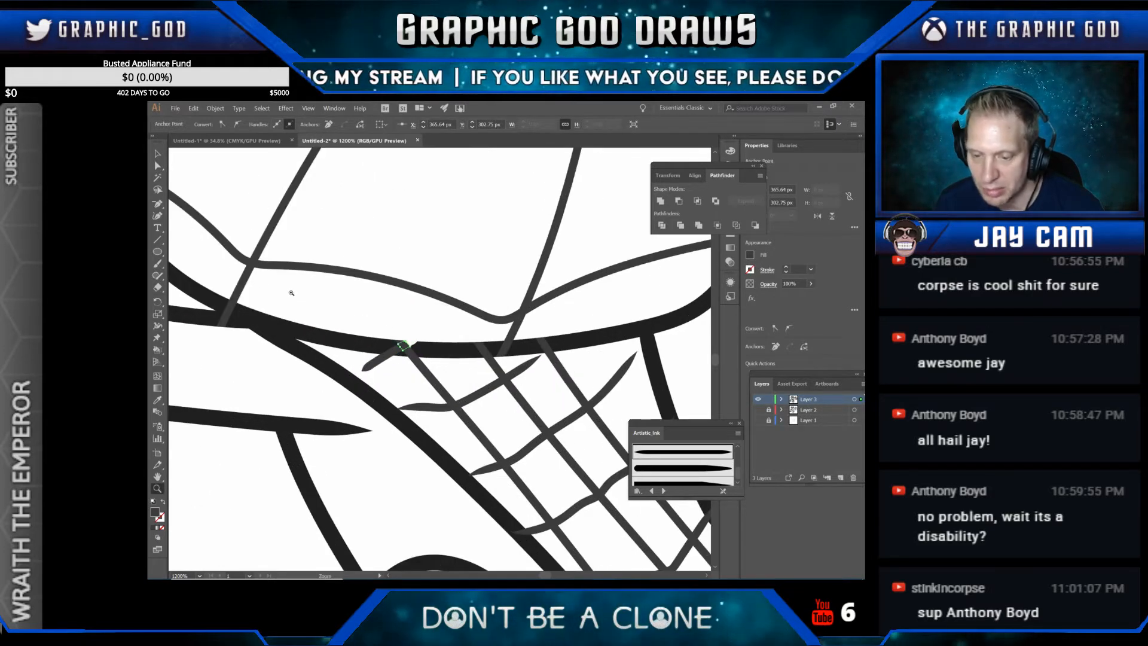
click(157, 167)
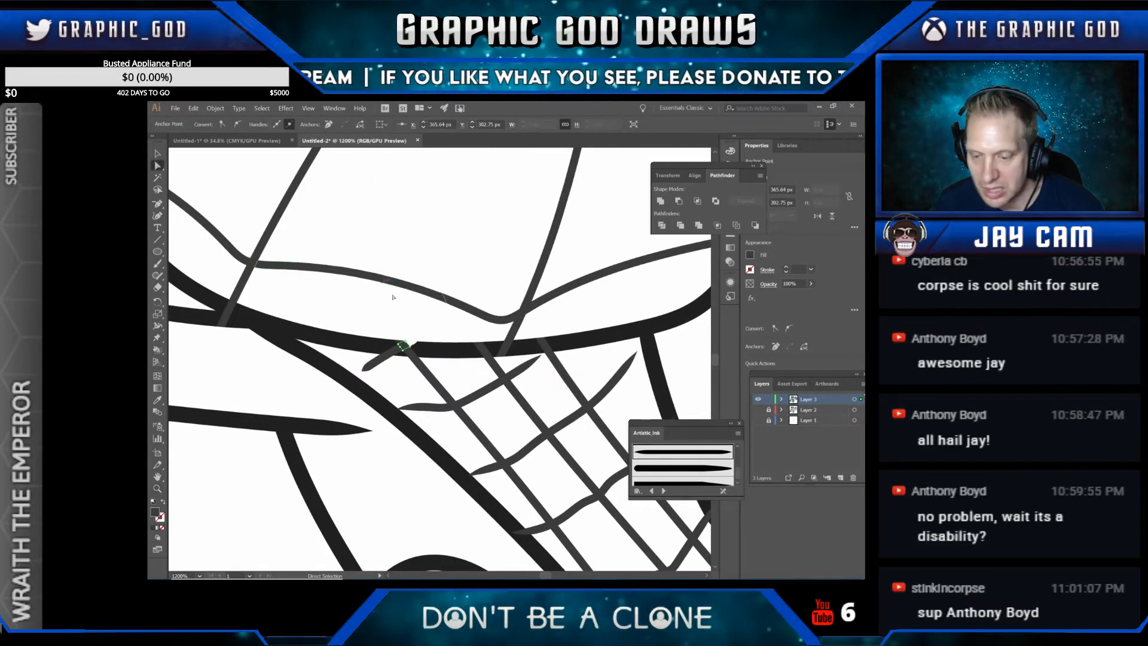
click(418, 346)
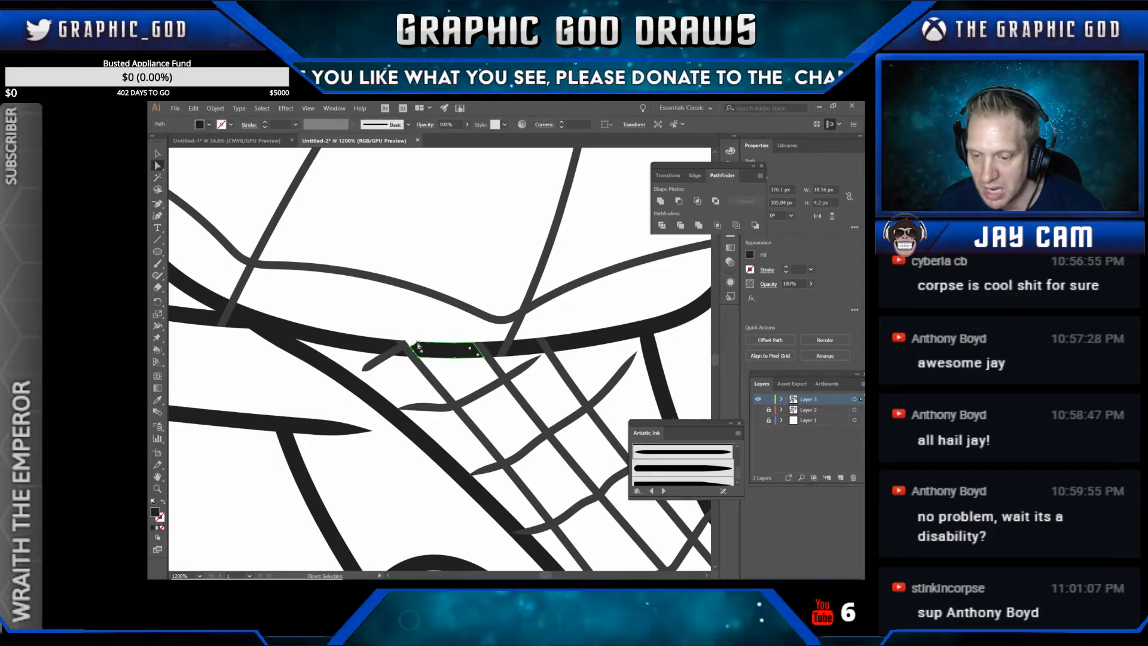
drag(418, 345, 400, 344)
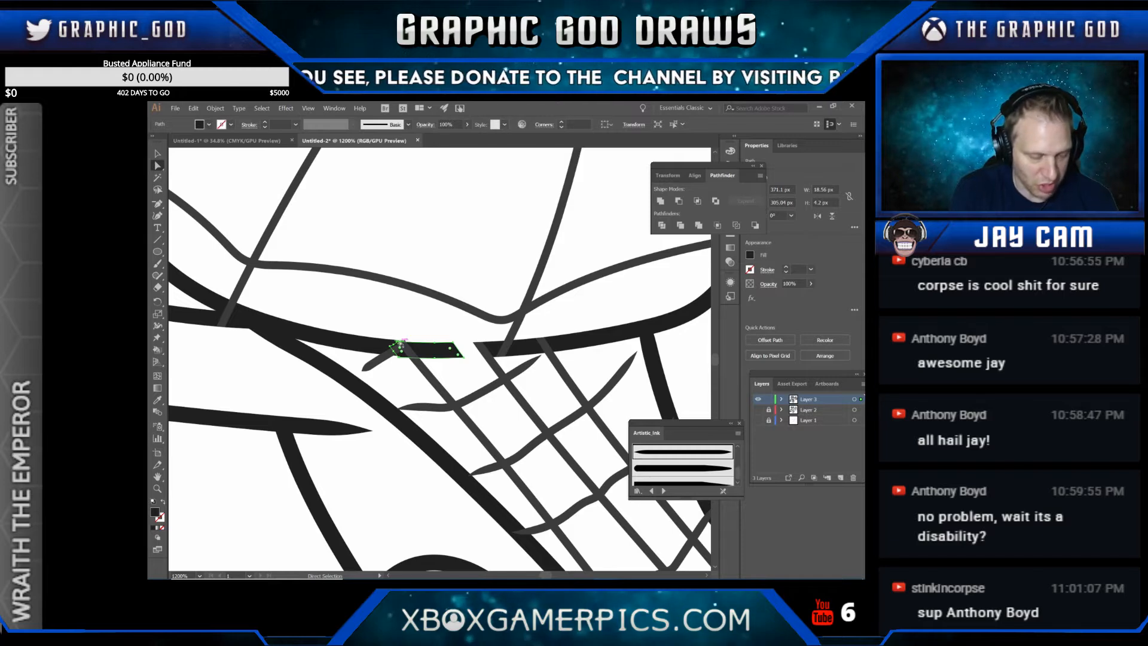
key(ctrl+z)
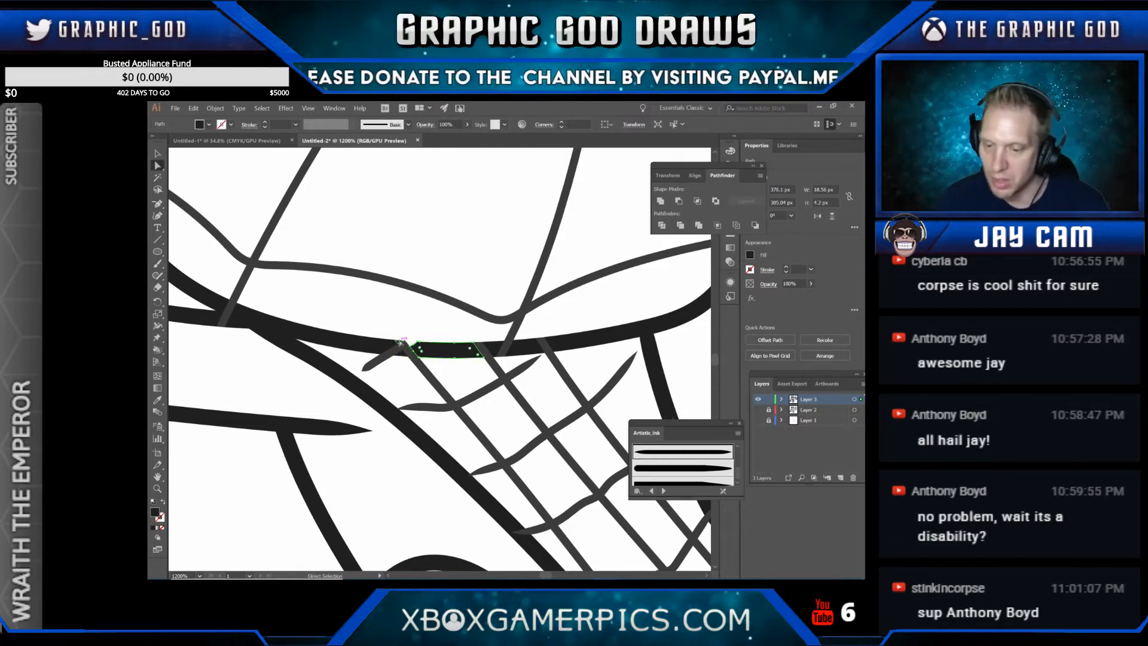
click(425, 326)
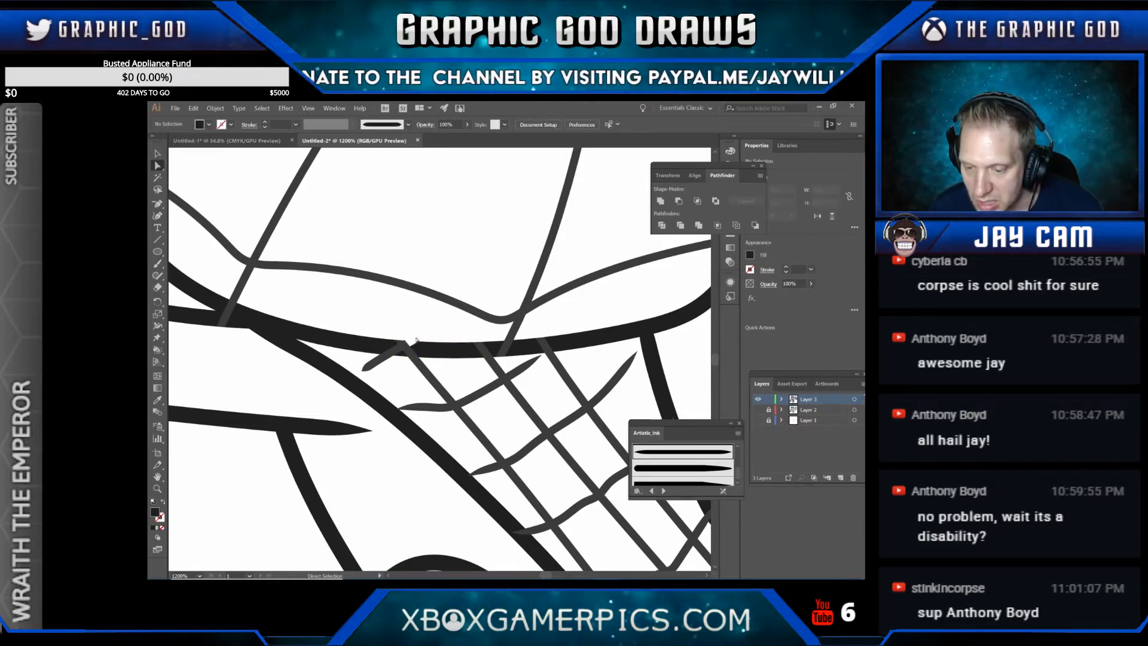
Step: Move only the chin outline segment's end anchor across the gap so it meets the neighbouring piece above the torso web
click(429, 348)
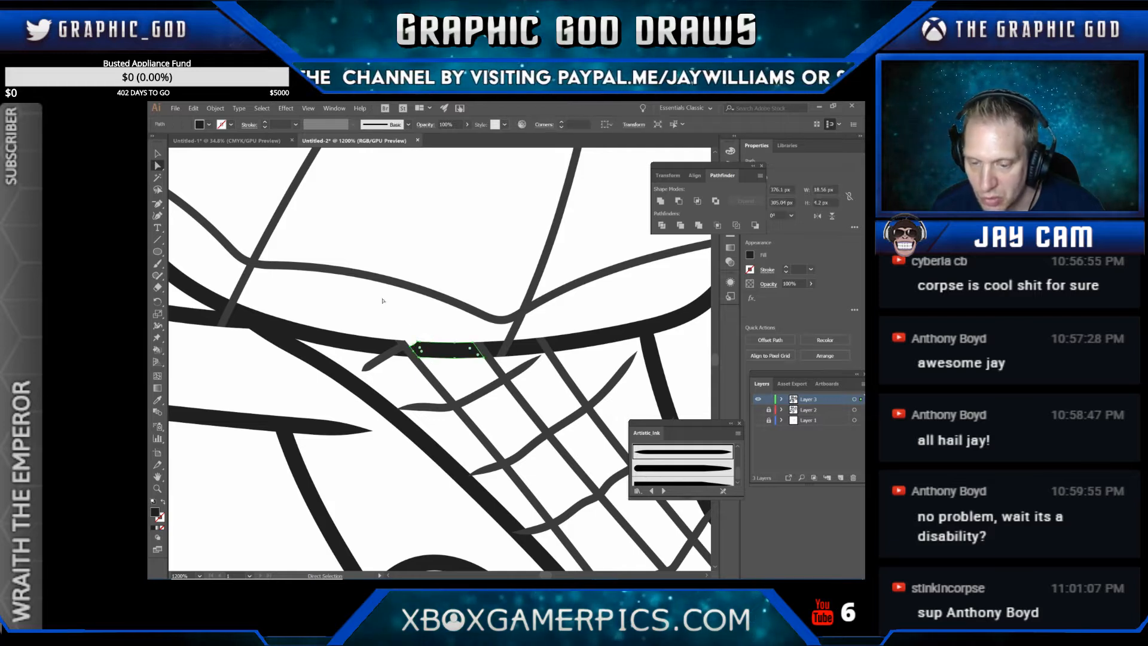
click(417, 326)
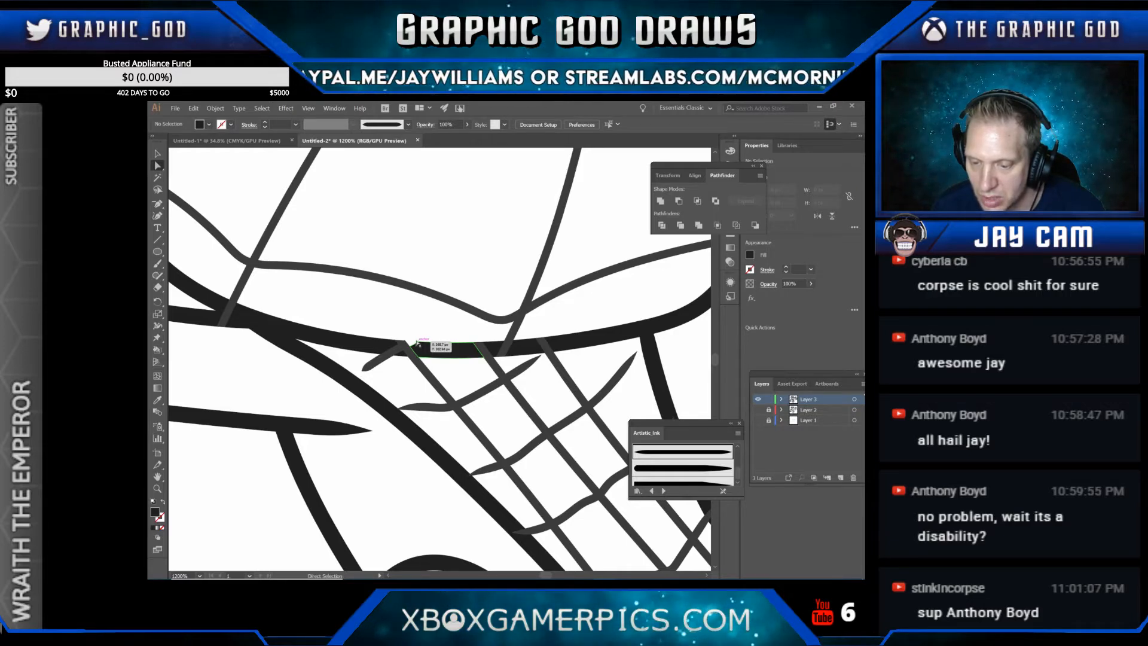
drag(417, 342, 408, 342)
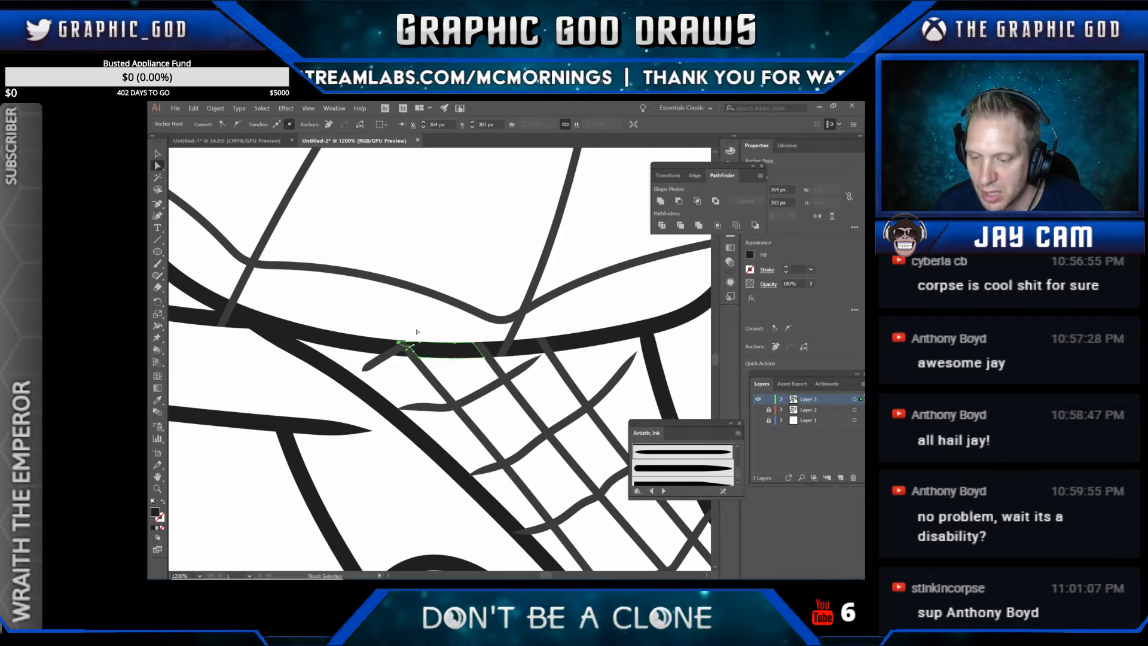
click(417, 331)
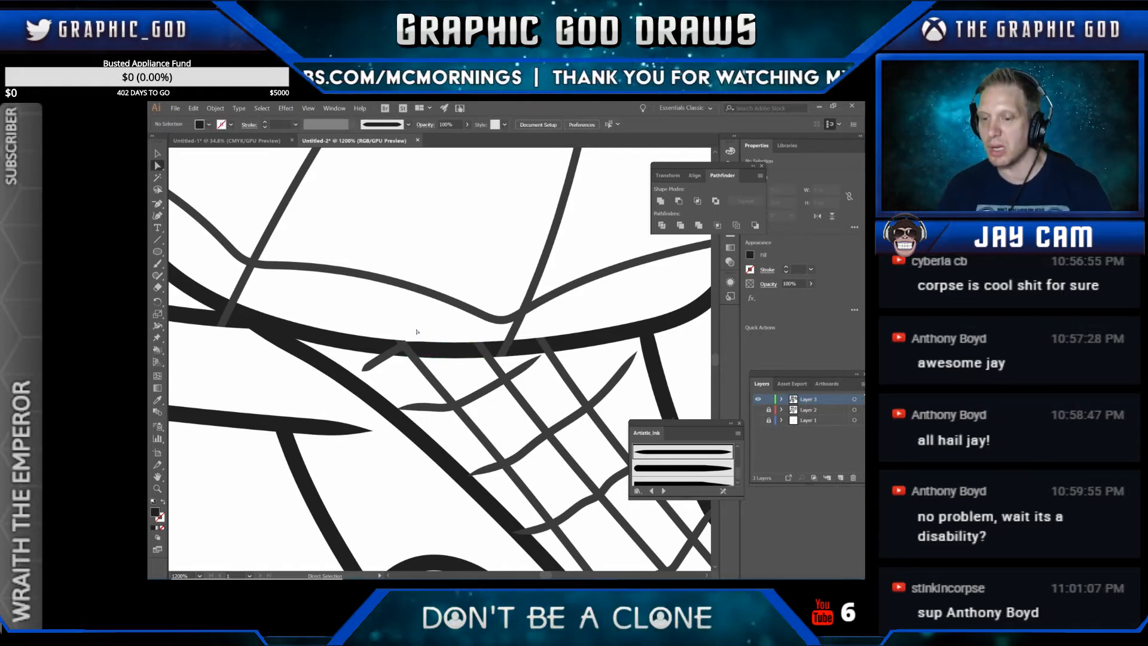
Step: Extend the tip of the torso's uppermost short web strand so it reaches the torso's shoulder-side outline
scroll(416, 331, down, 3)
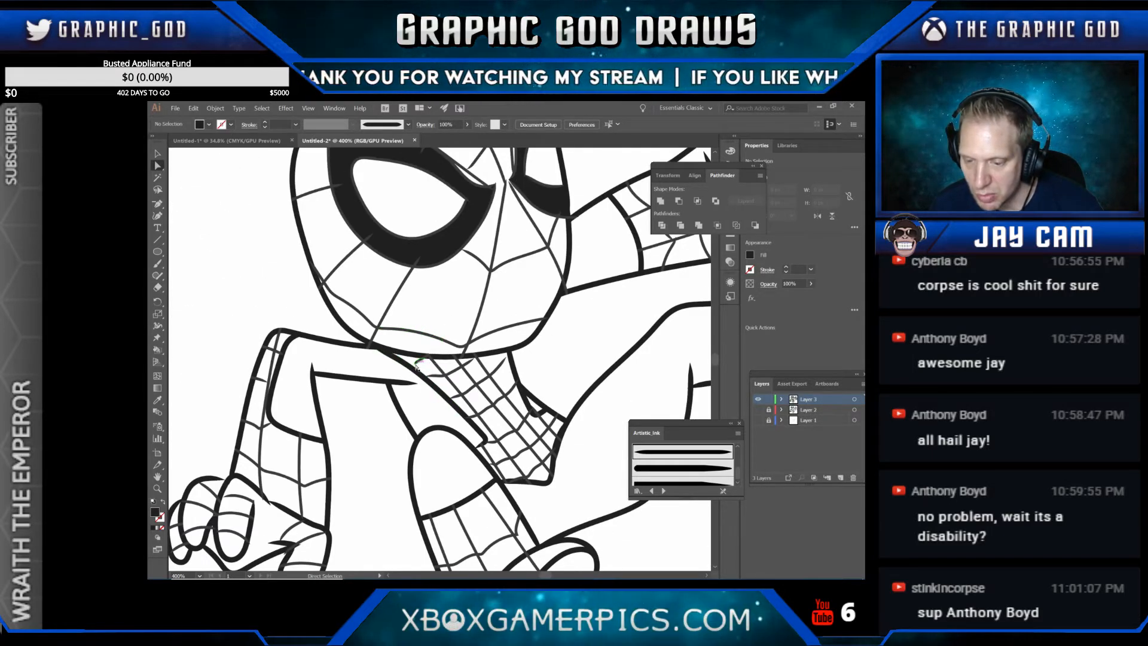
drag(417, 365, 411, 367)
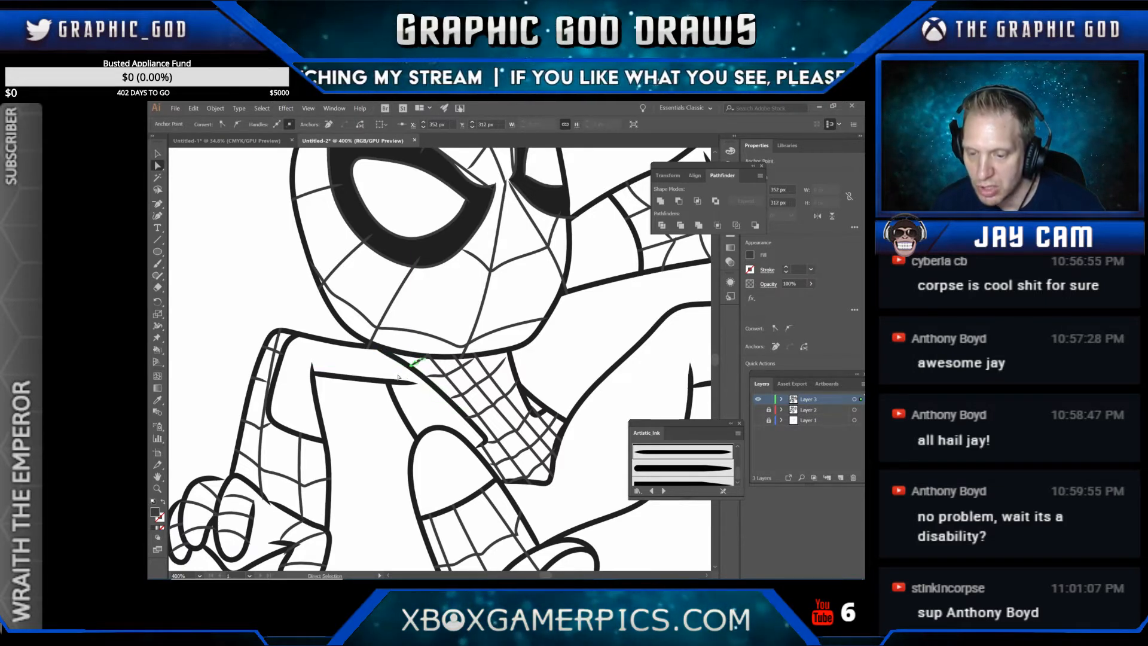
click(399, 377)
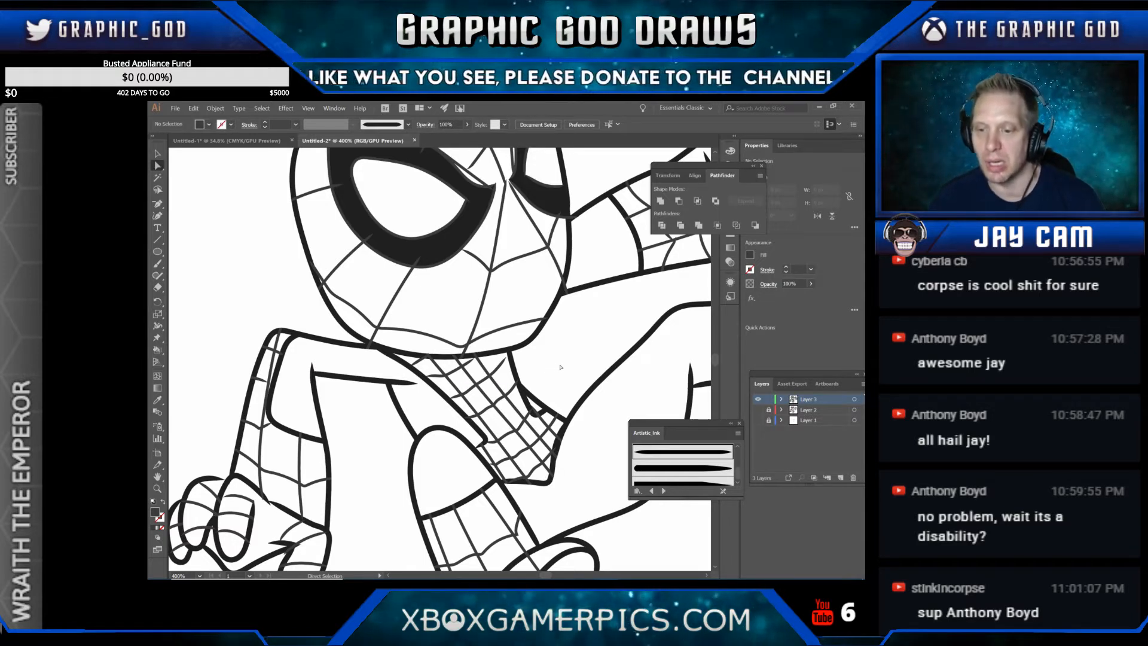
Step: Draw a straight line about 58 px wide across the mask's crown from the web's top junction, with a 1 pt stroke
scroll(579, 360, up, 5)
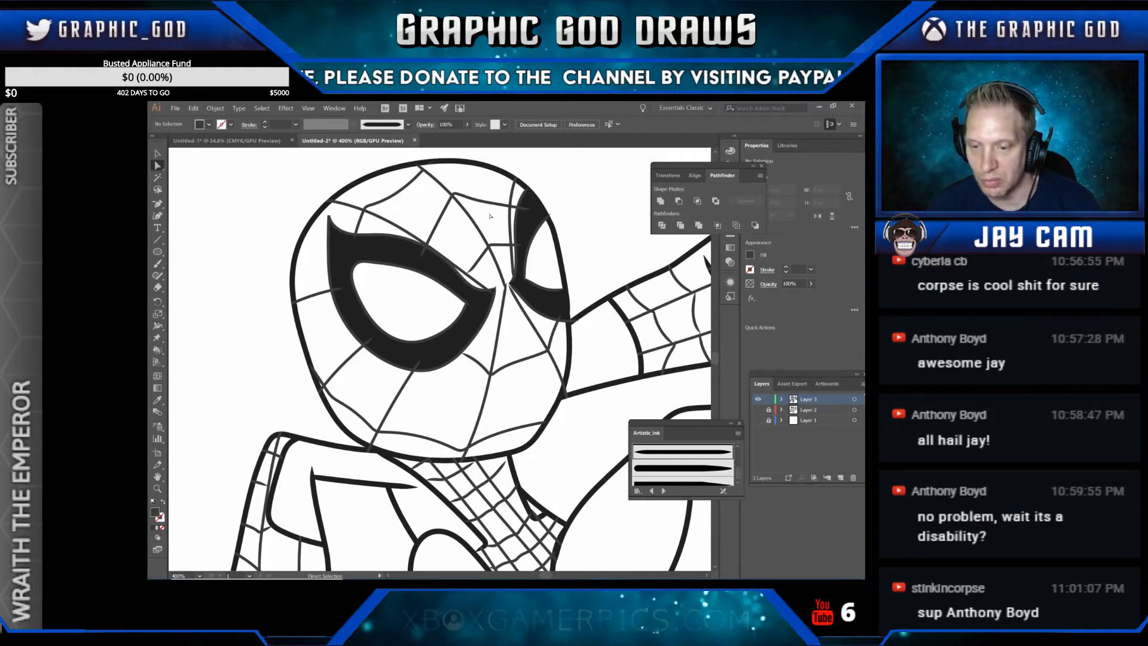
click(159, 240)
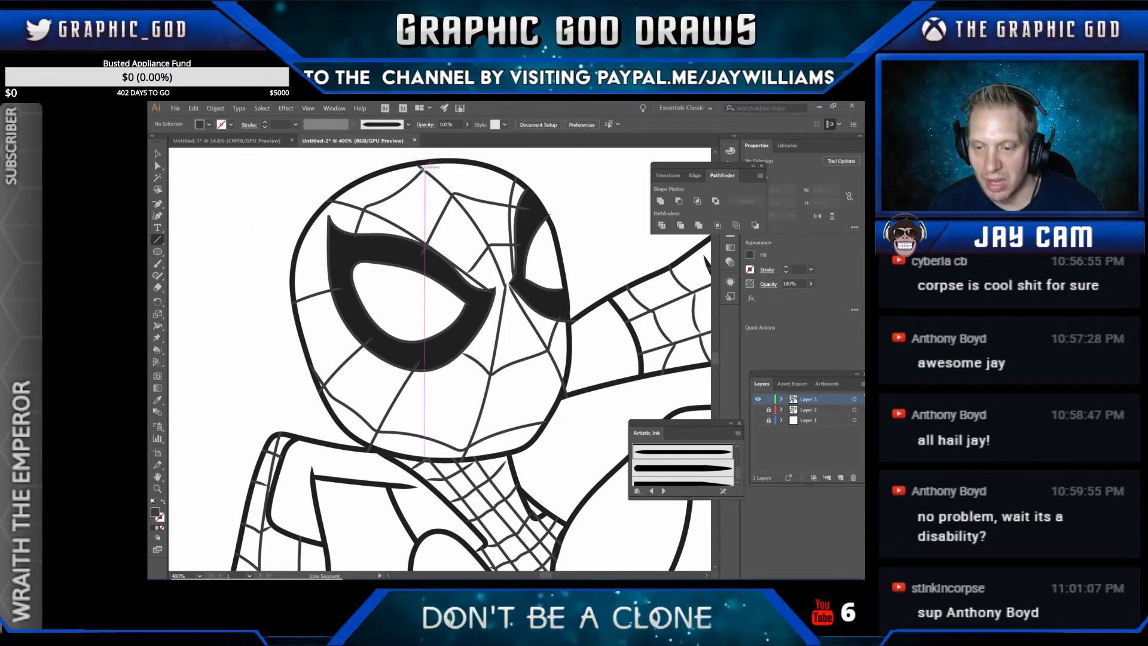
drag(422, 168, 502, 171)
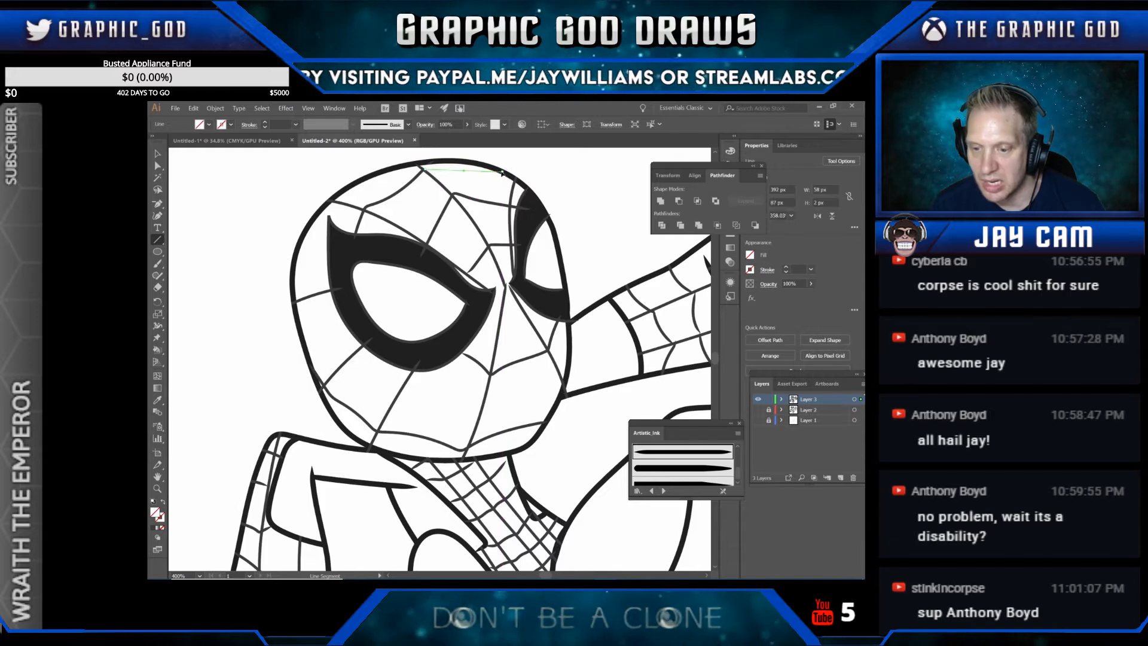
click(265, 122)
click(265, 123)
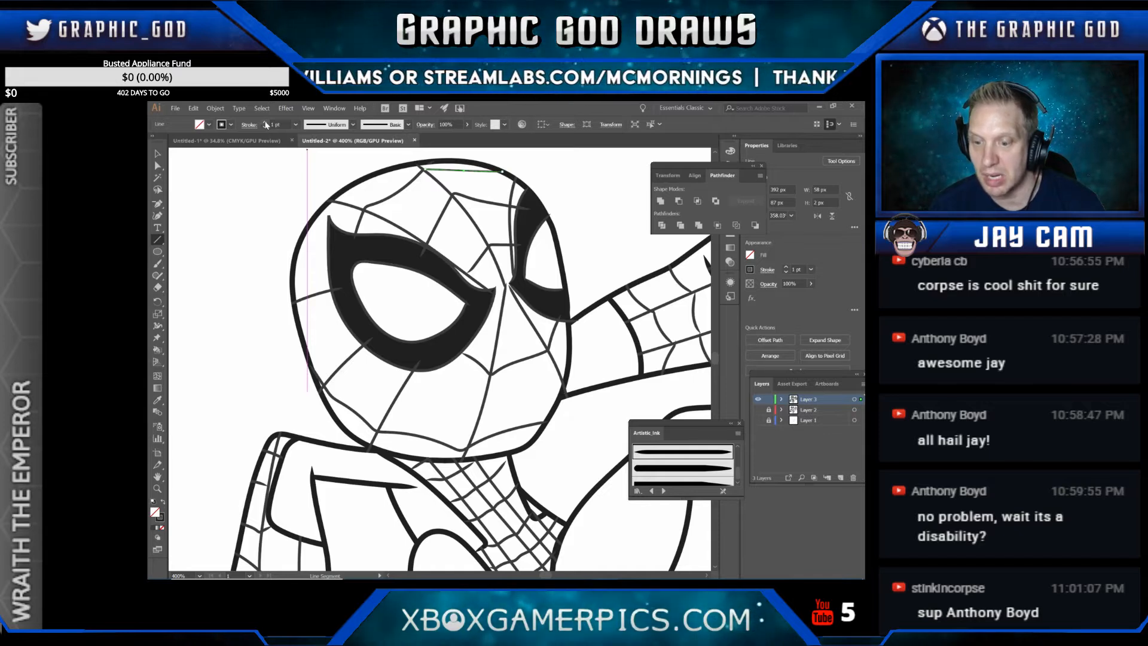
Step: Set the stroke weight of the new line across the mask's crown to 2 pt
click(158, 153)
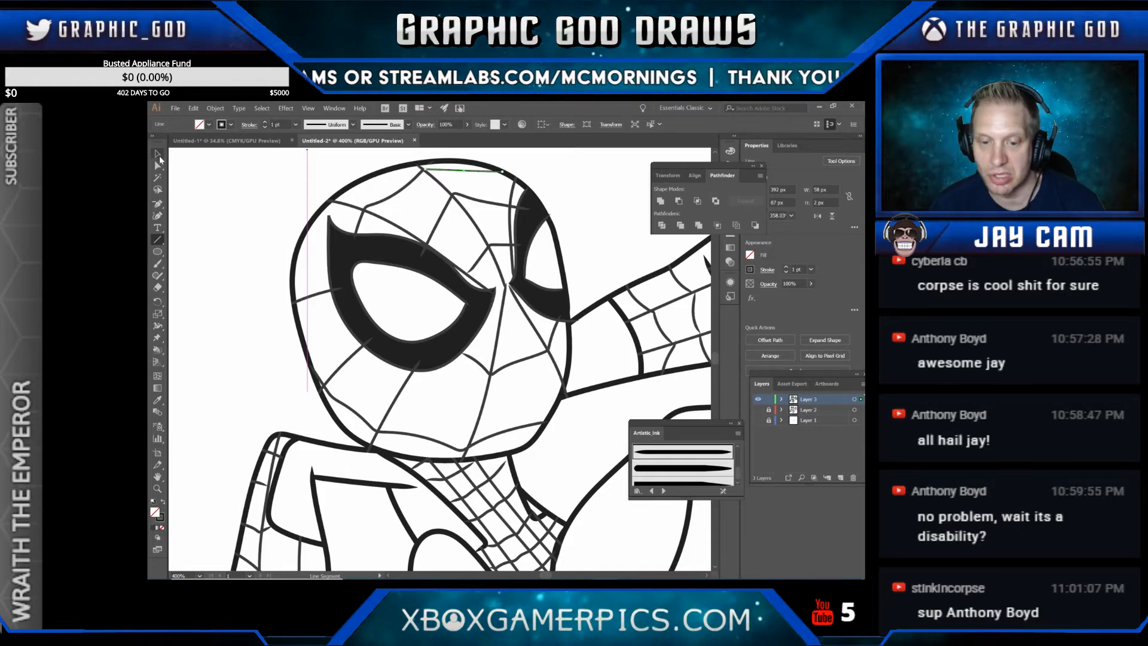
click(226, 174)
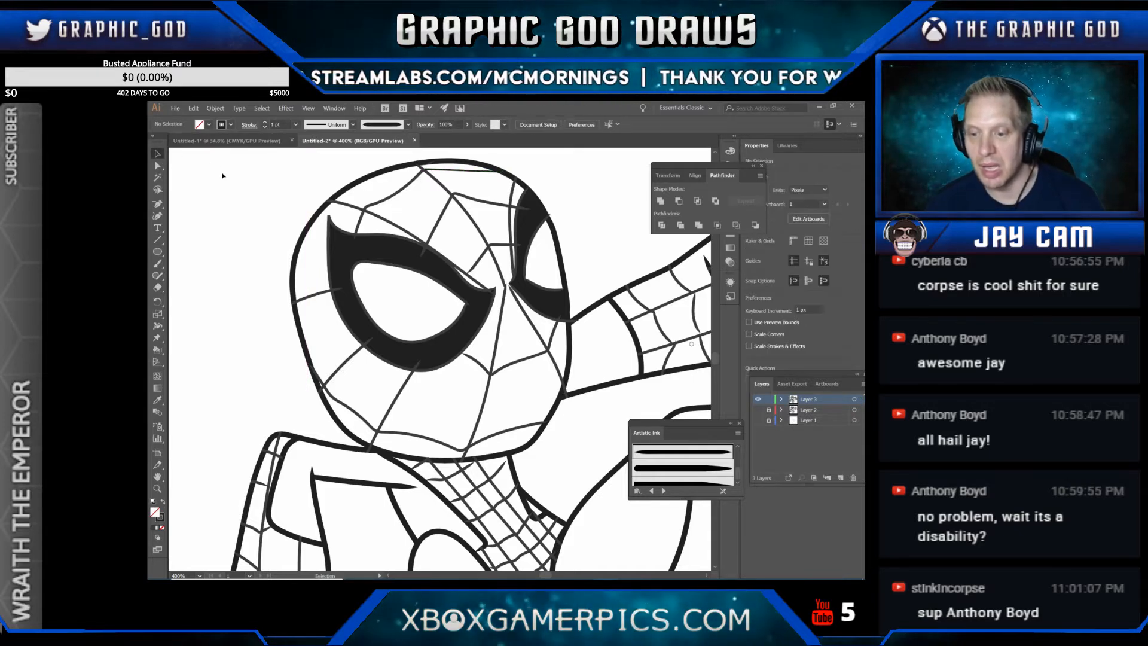
click(446, 172)
click(264, 122)
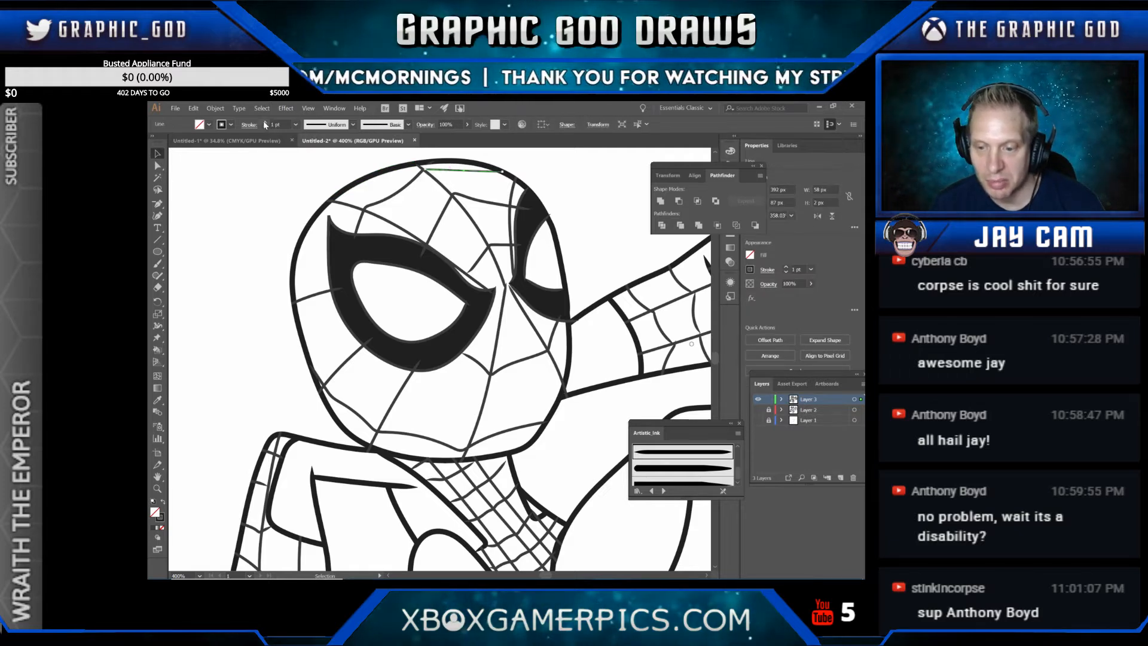
click(245, 221)
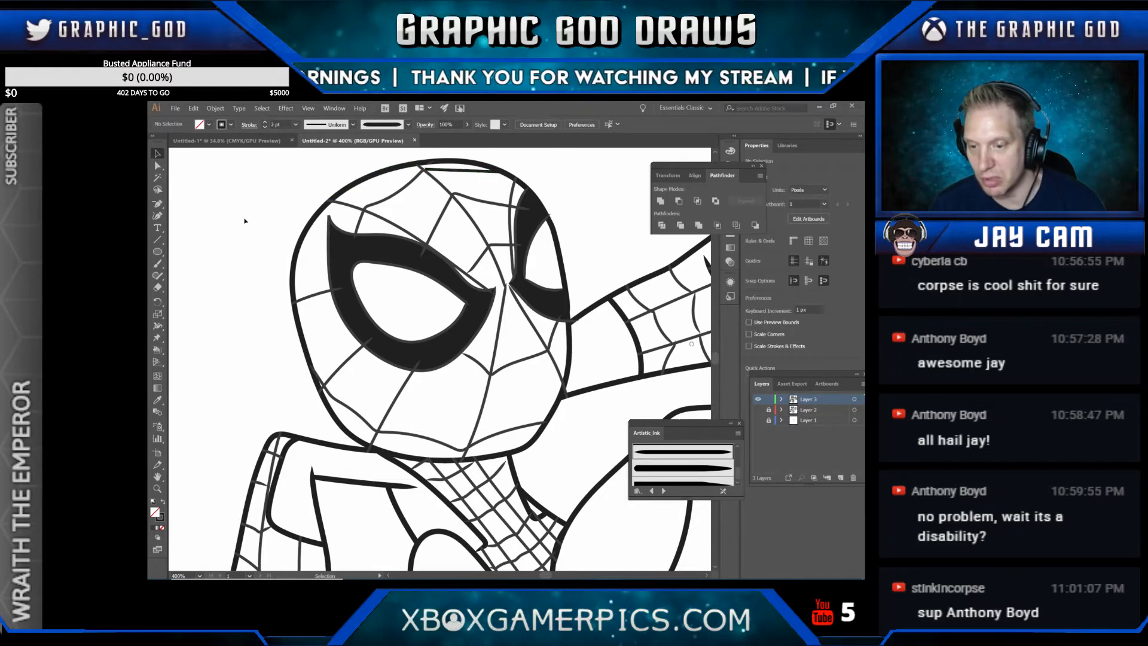
Step: Fine-tune the near end of the crown line so it meets the web's top junction, making the line about 59 px wide
click(453, 173)
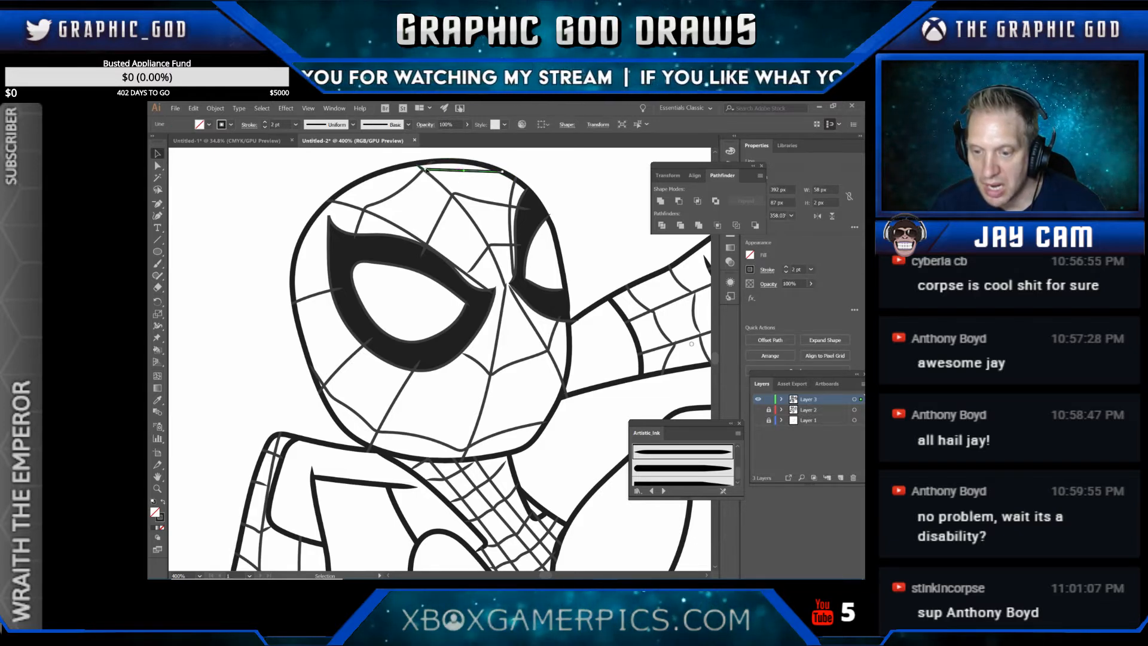
drag(424, 170, 424, 169)
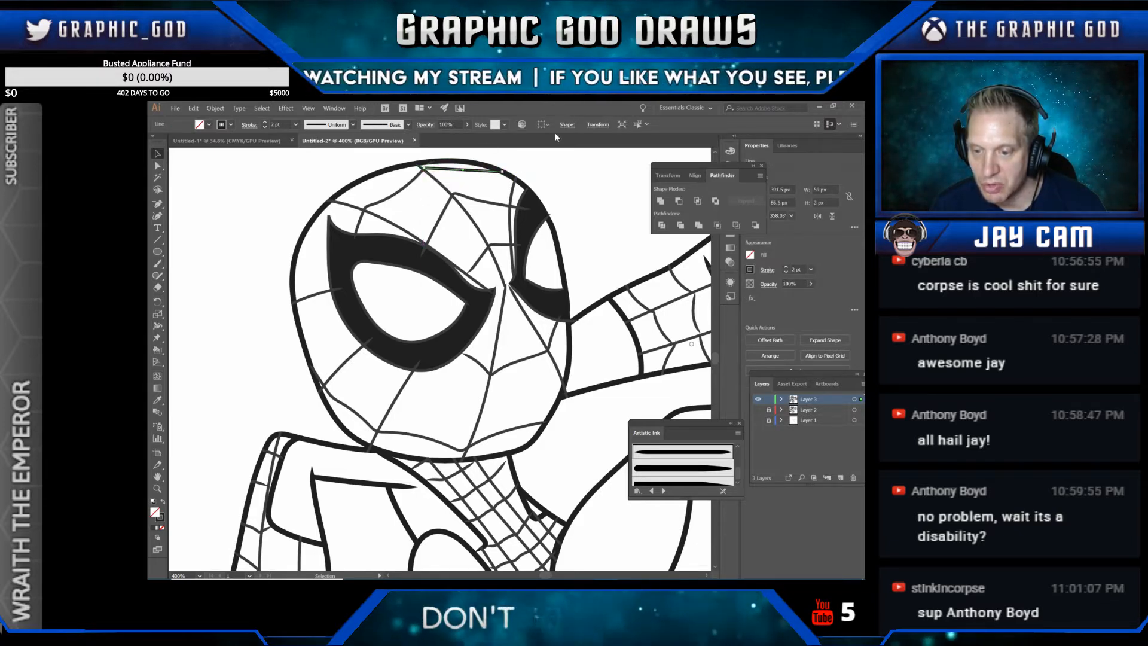
click(553, 154)
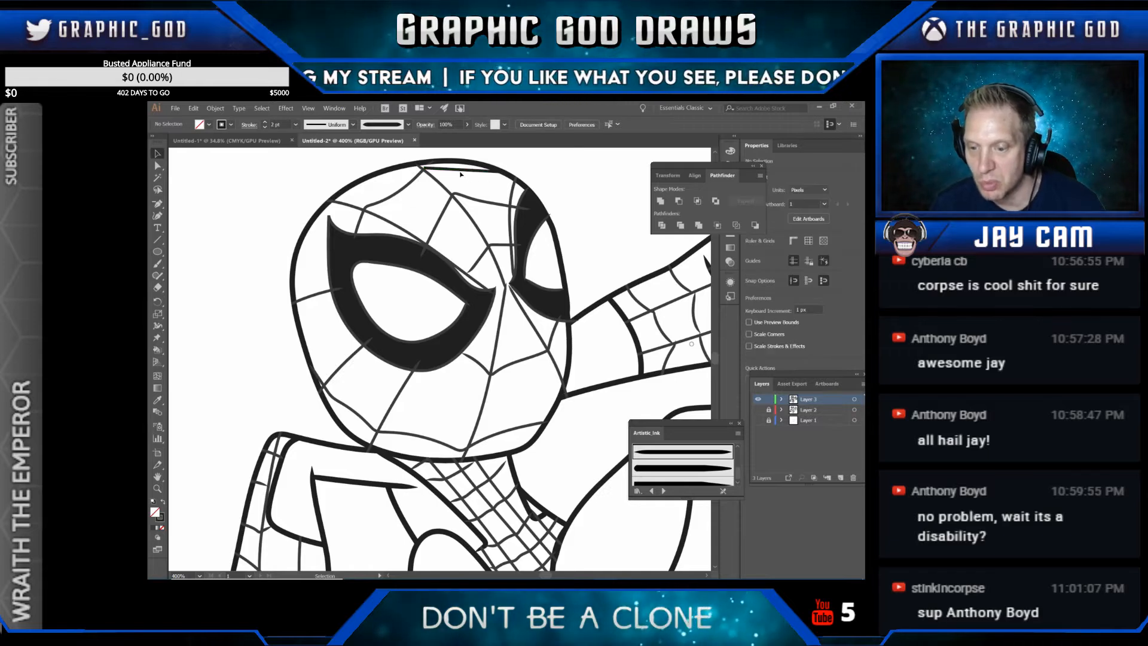
click(424, 169)
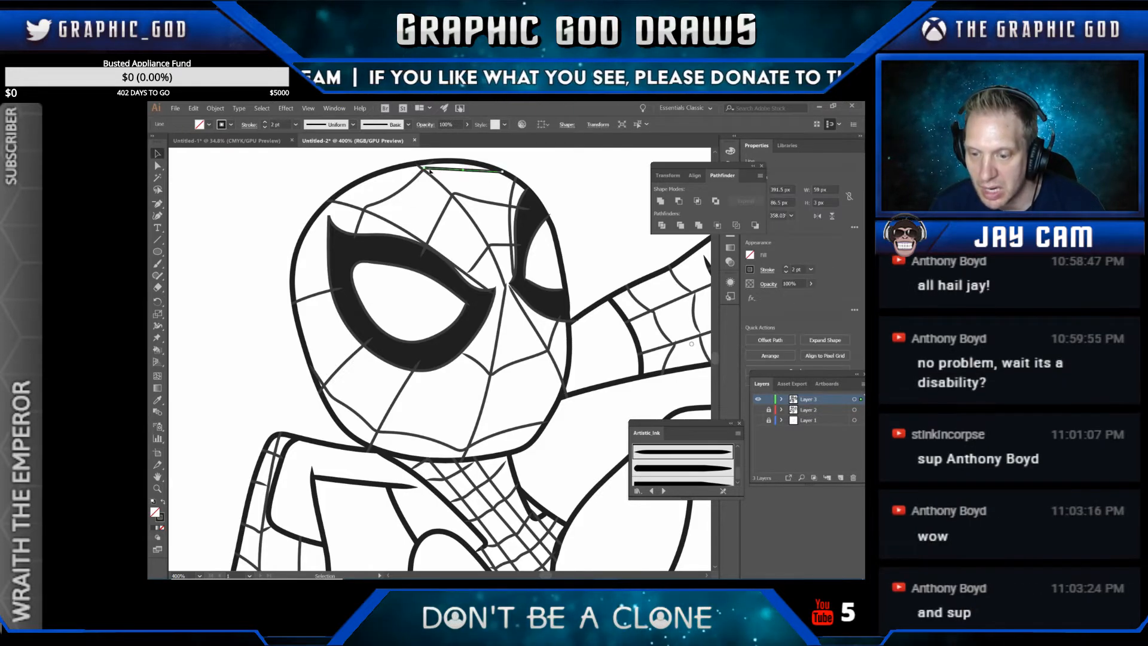
drag(423, 169, 424, 172)
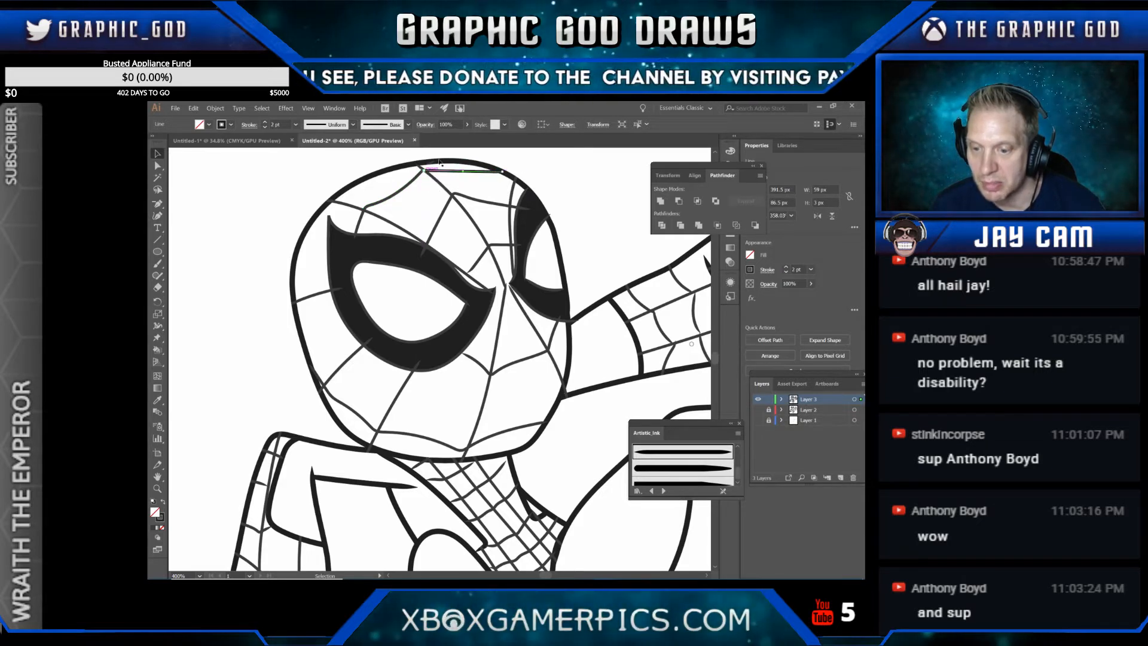
click(544, 158)
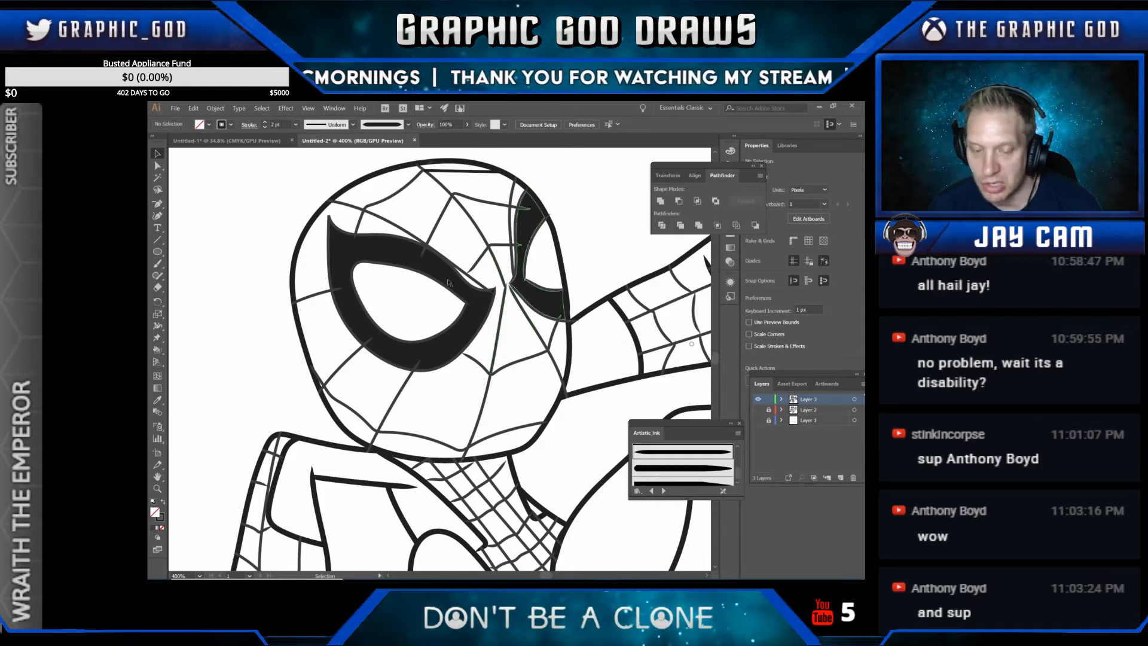
Step: Draw a short 2 pt line about 8 by 10 px from the near eye's inner corner up to the web strand between the eyes
click(159, 240)
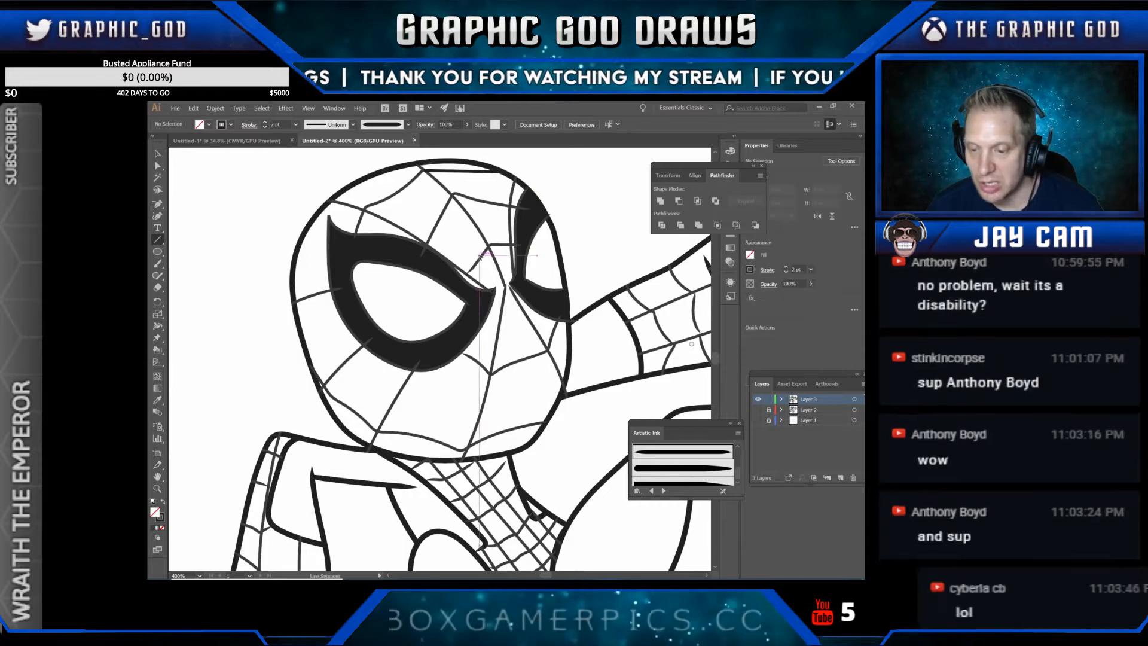
drag(505, 274, 489, 288)
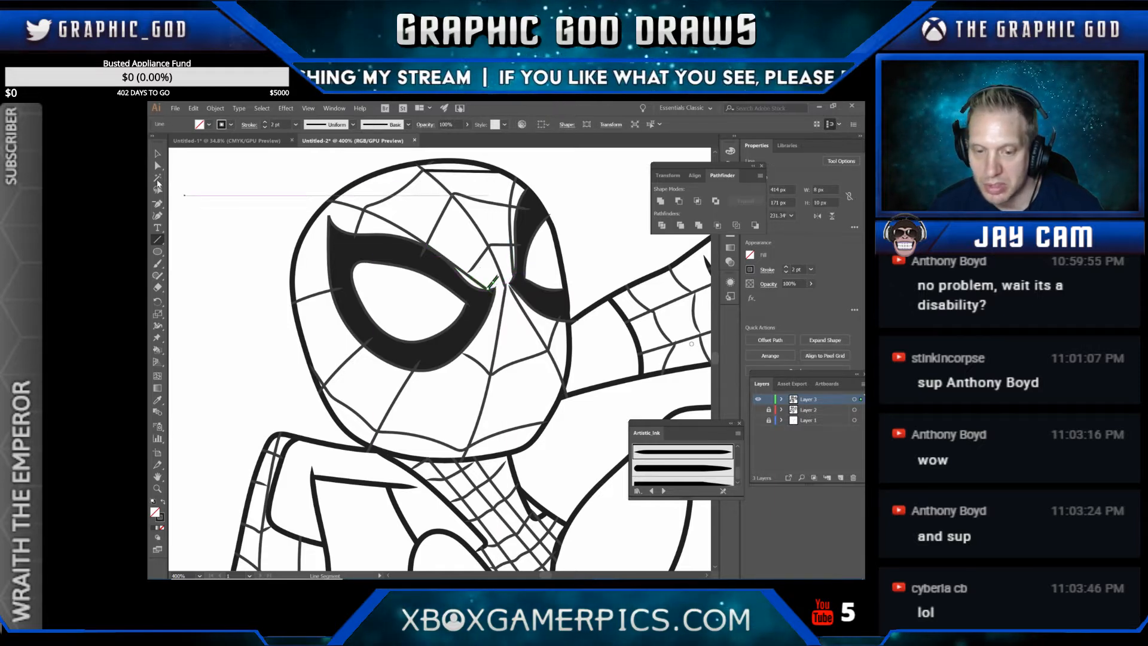
click(158, 166)
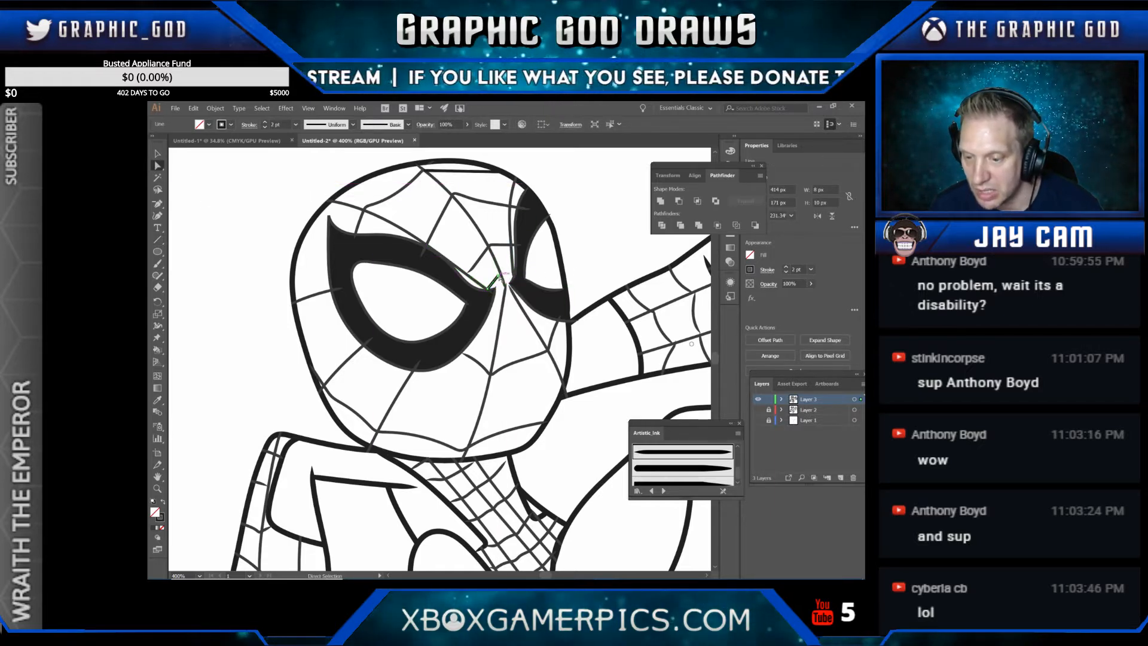
mouse_move(502, 273)
mouse_down()
mouse_move(485, 297)
mouse_move(501, 272)
mouse_up()
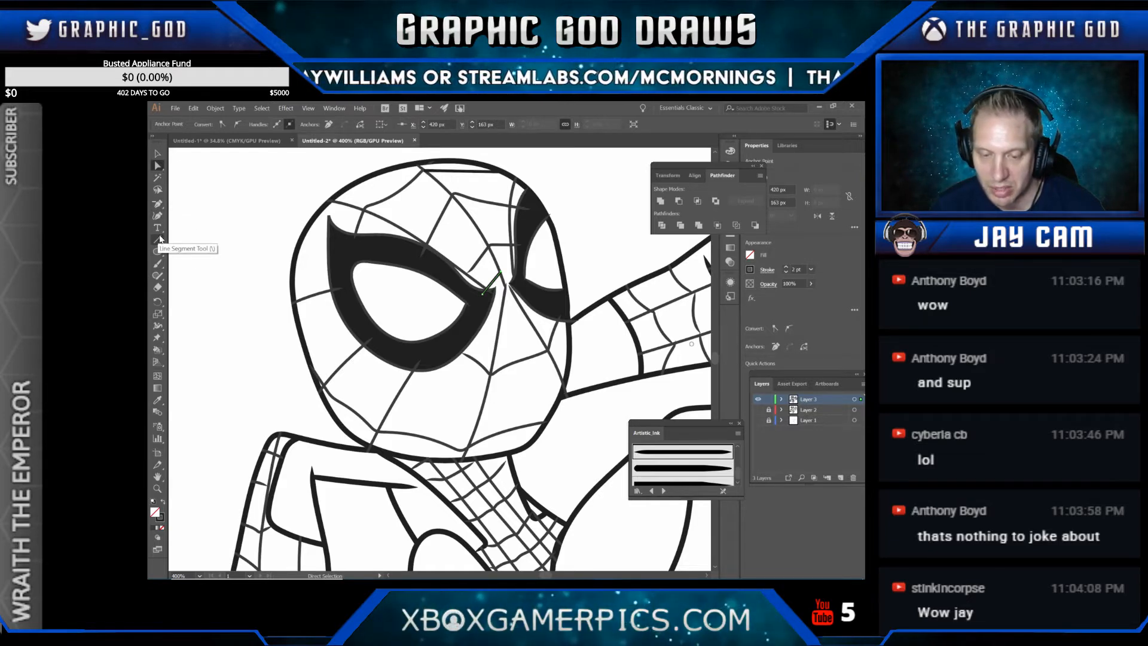
Step: With the Pen tool, draw a 2 pt segmented path from the near eye's inner corner under the web's centre and round to the short line's upper end
click(158, 205)
click(191, 204)
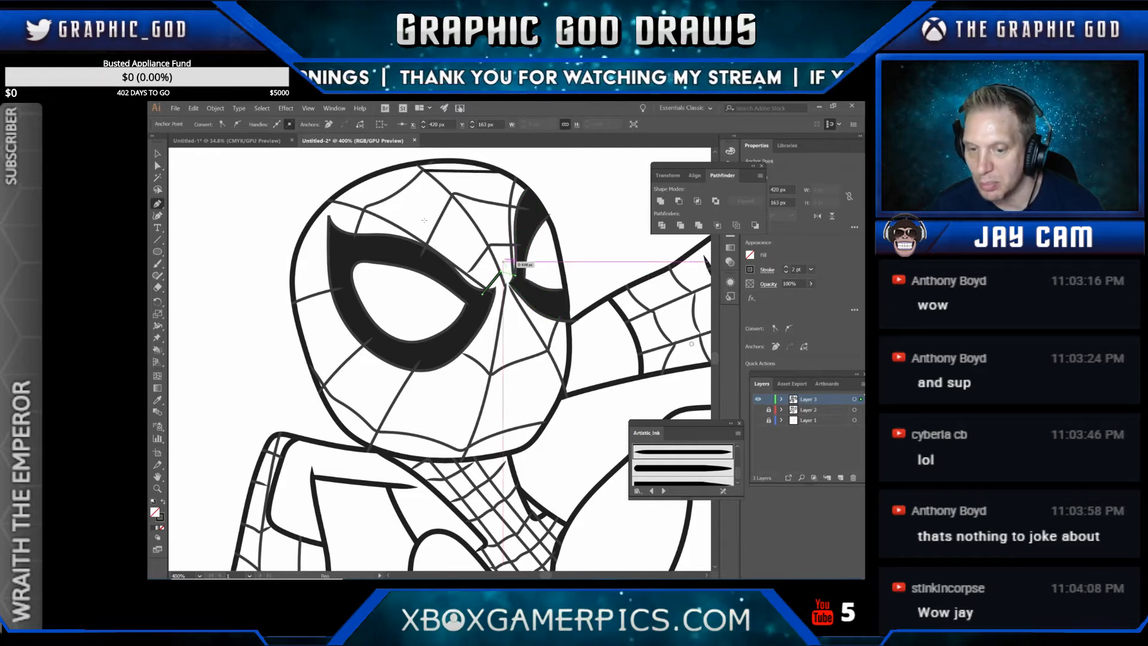
click(157, 155)
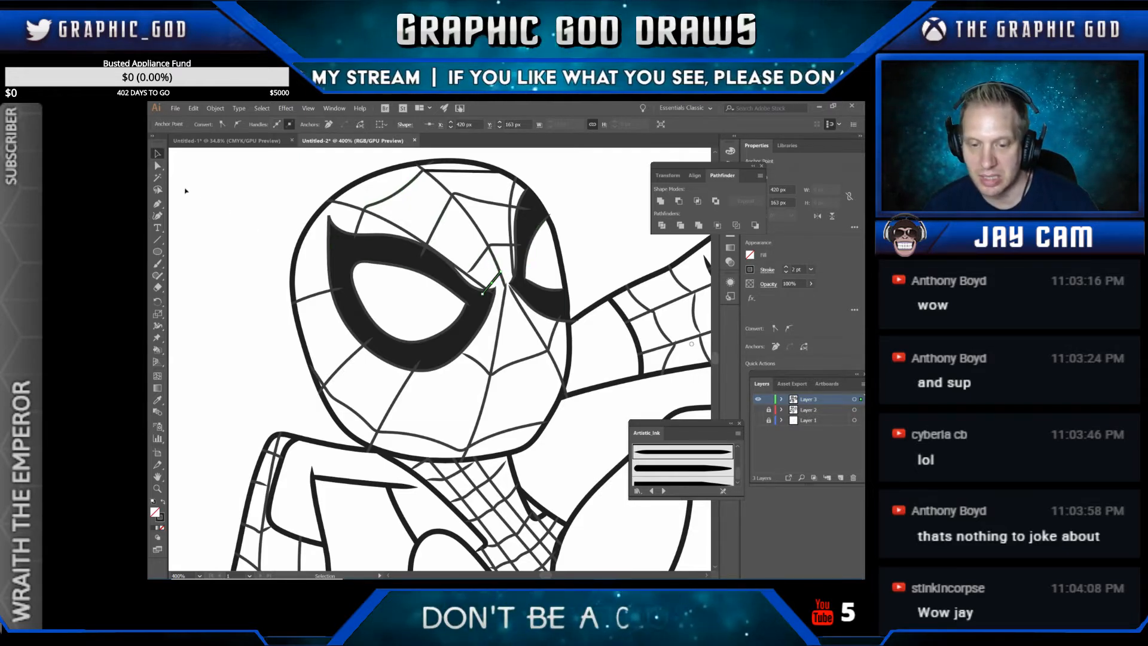
click(157, 203)
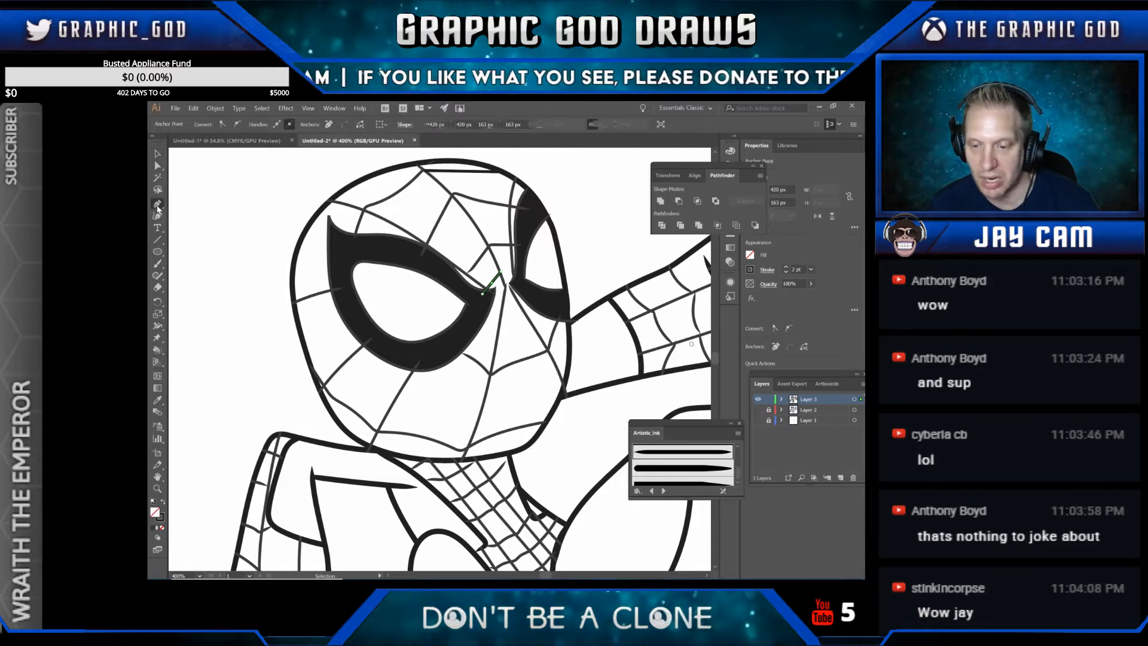
click(488, 302)
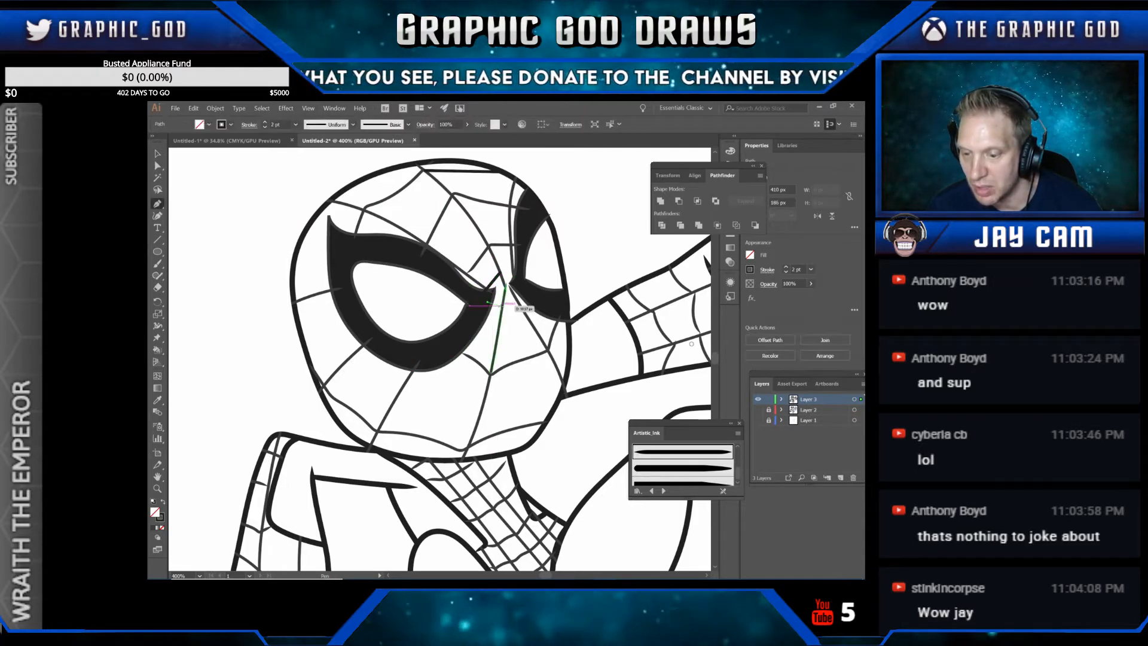
click(505, 304)
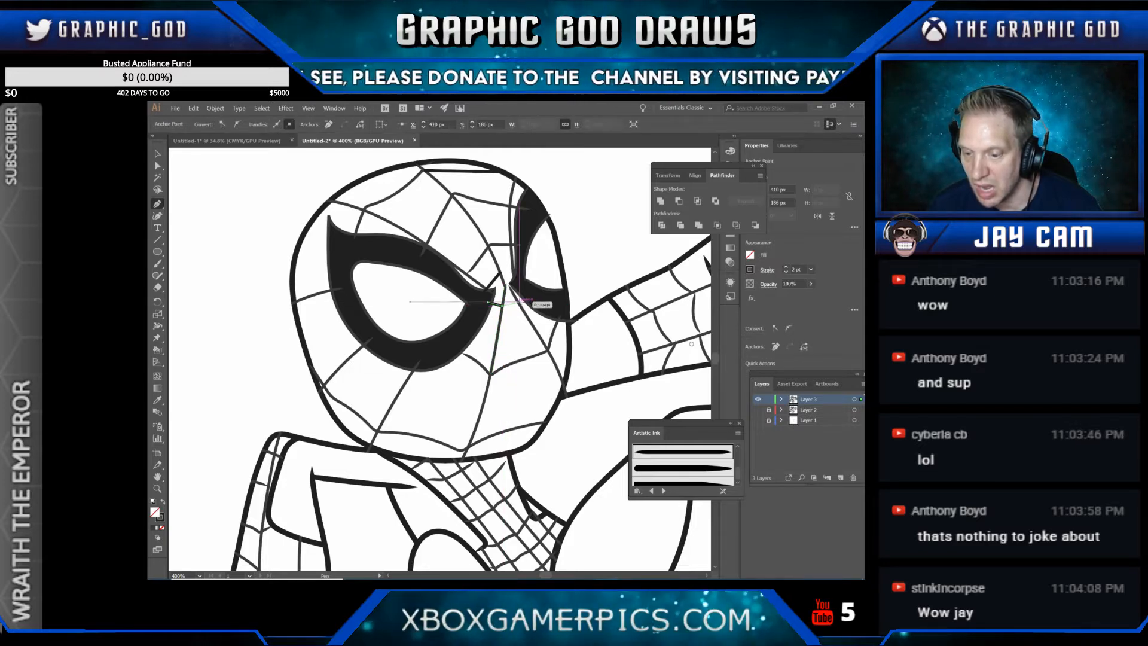
click(523, 297)
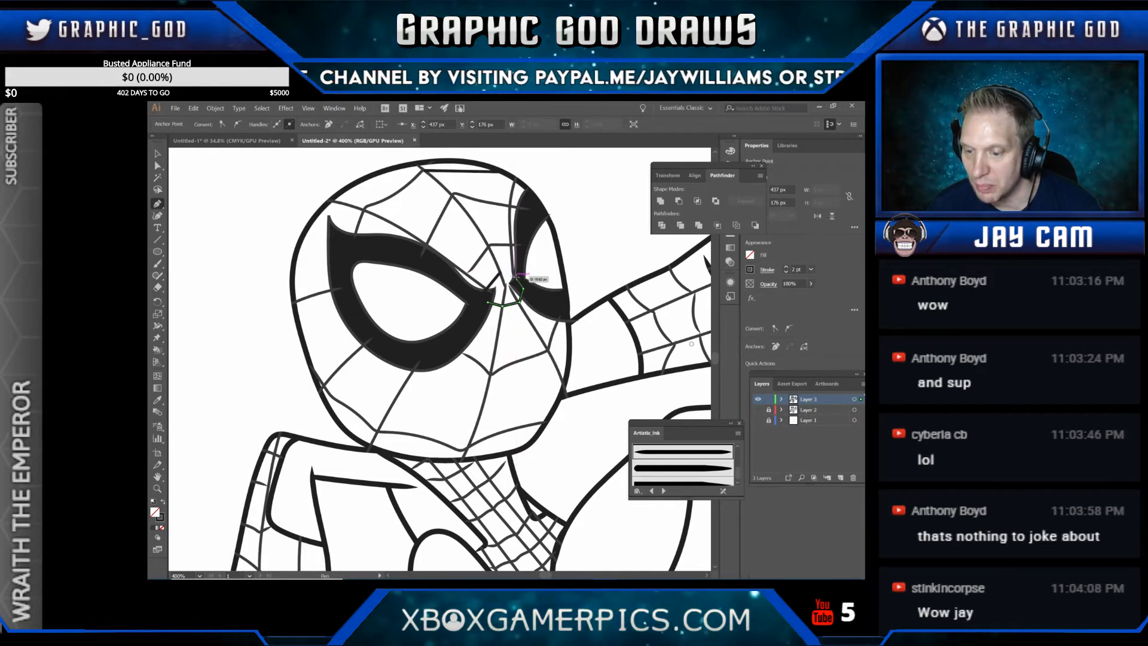
click(515, 277)
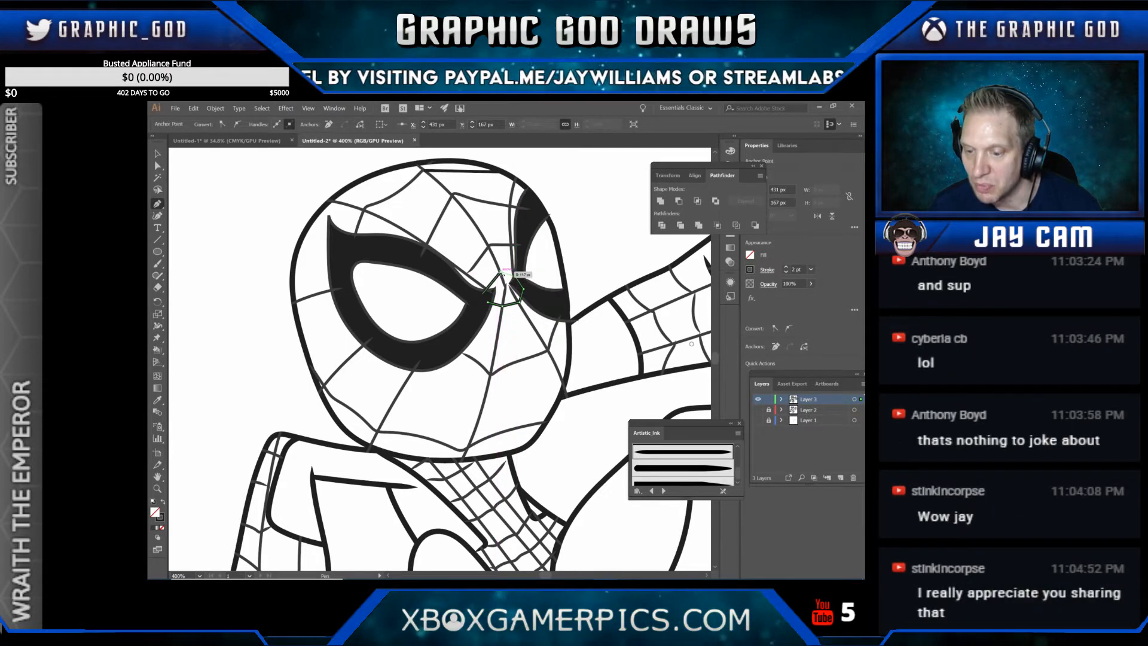
click(502, 273)
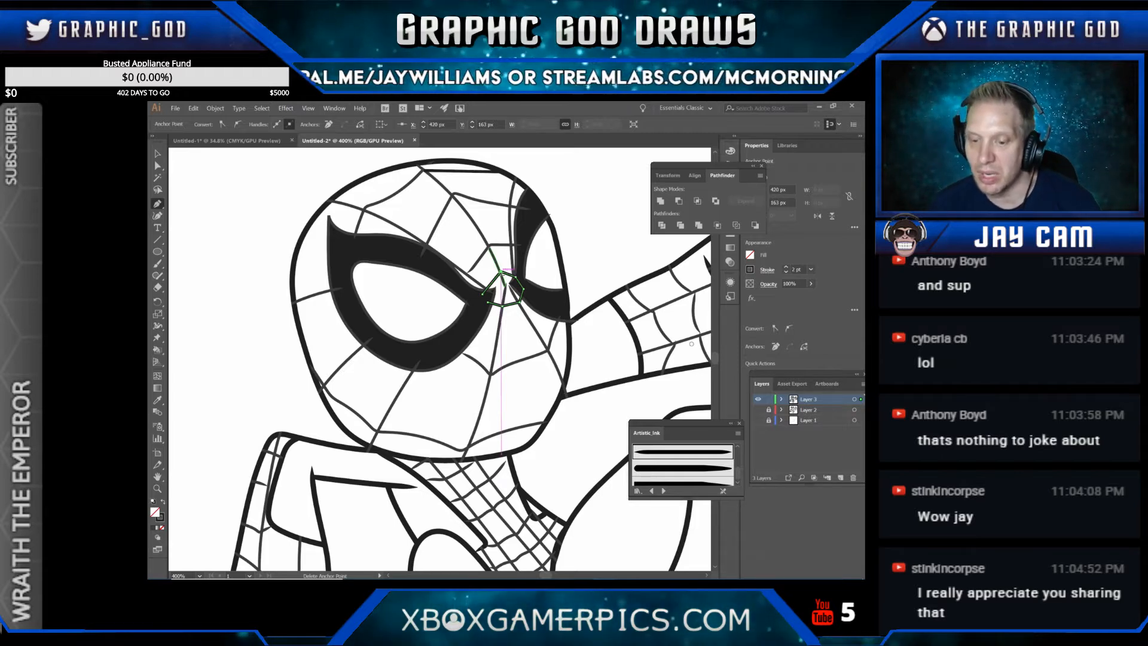
click(157, 154)
click(202, 187)
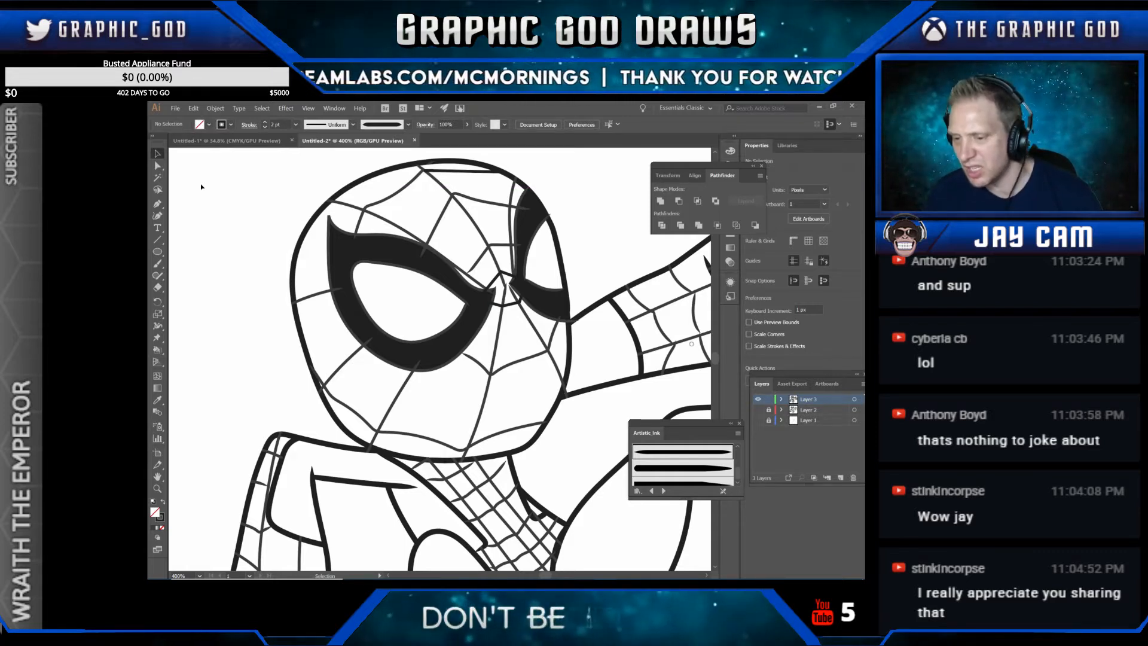
Step: Adjust the tip of the diagonal strand below the far eye so it reaches the vertical strand at the mask's web centre
key(a)
click(445, 264)
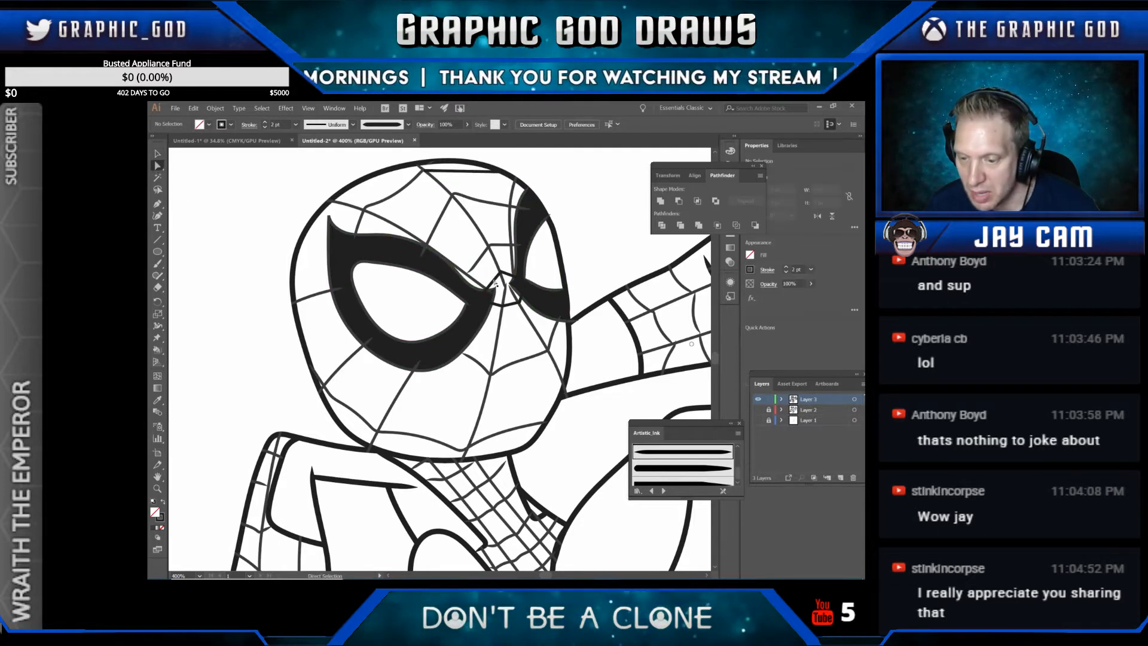
click(505, 294)
click(505, 296)
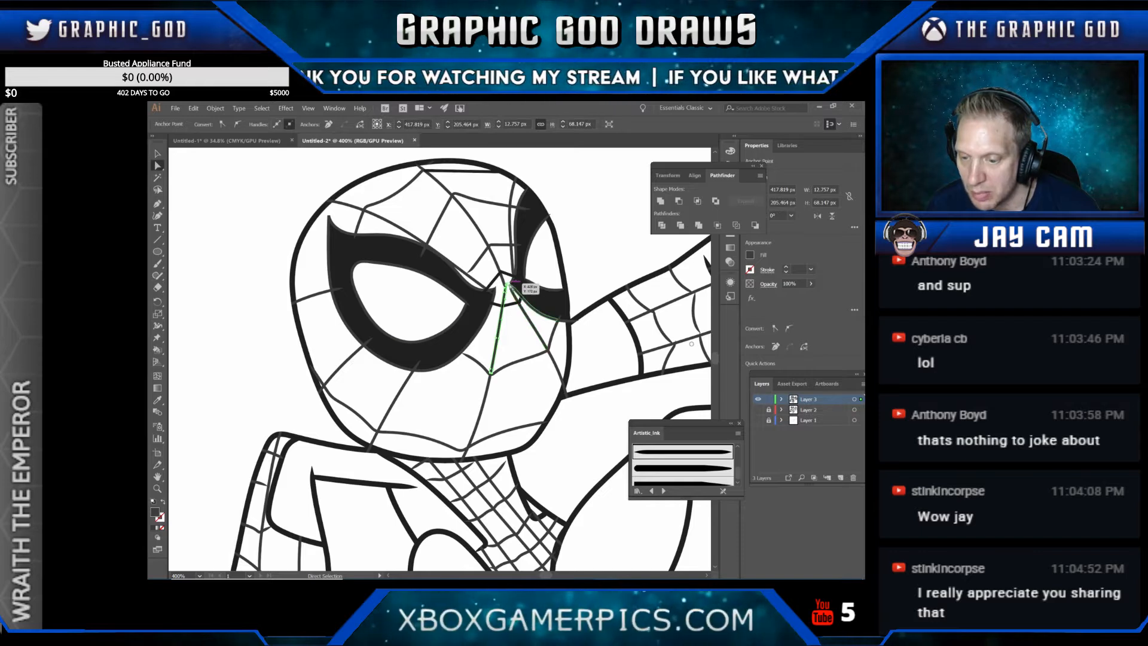
click(510, 290)
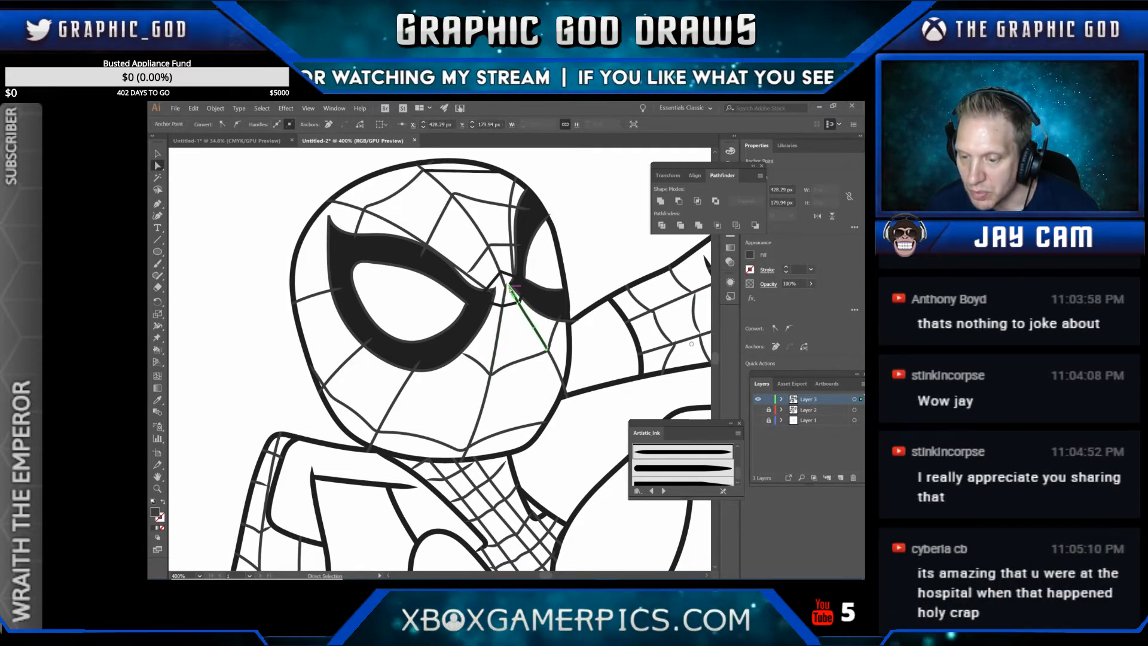
click(508, 287)
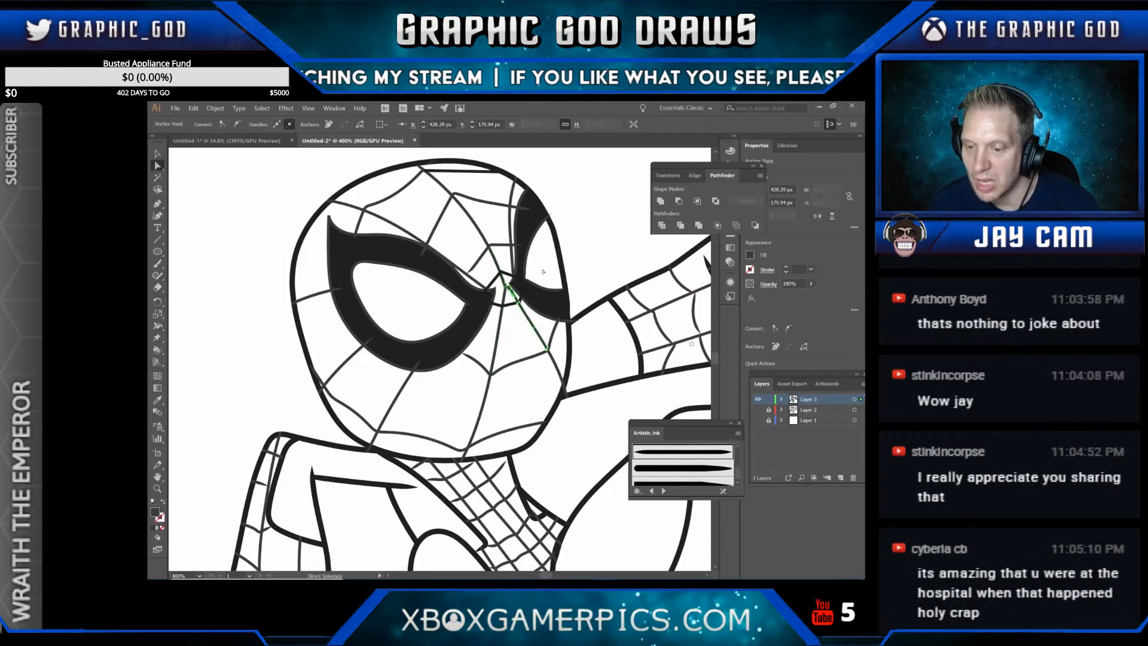
click(575, 254)
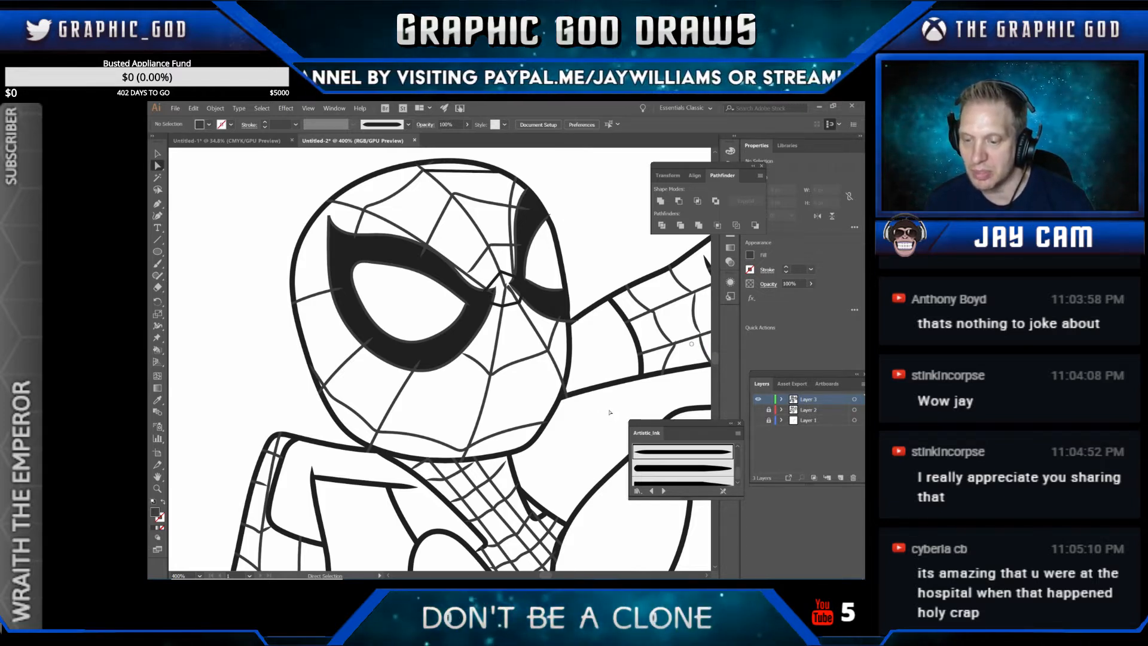
Step: Review the line work of the whole figure at 200% zoom
scroll(610, 412, down, 3)
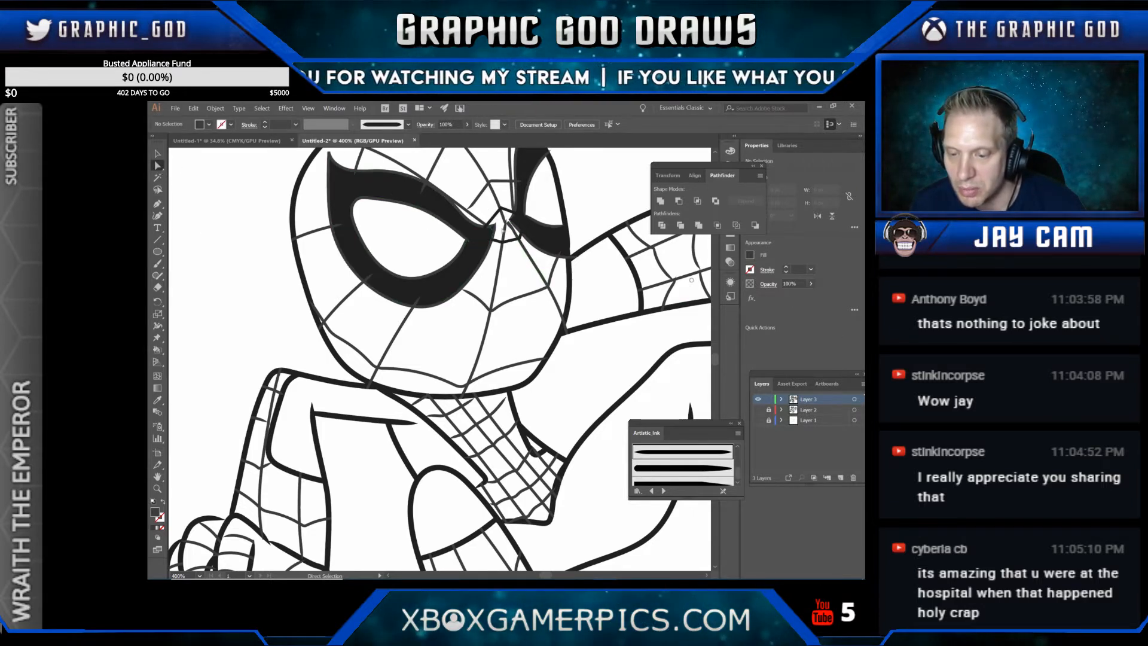
click(506, 222)
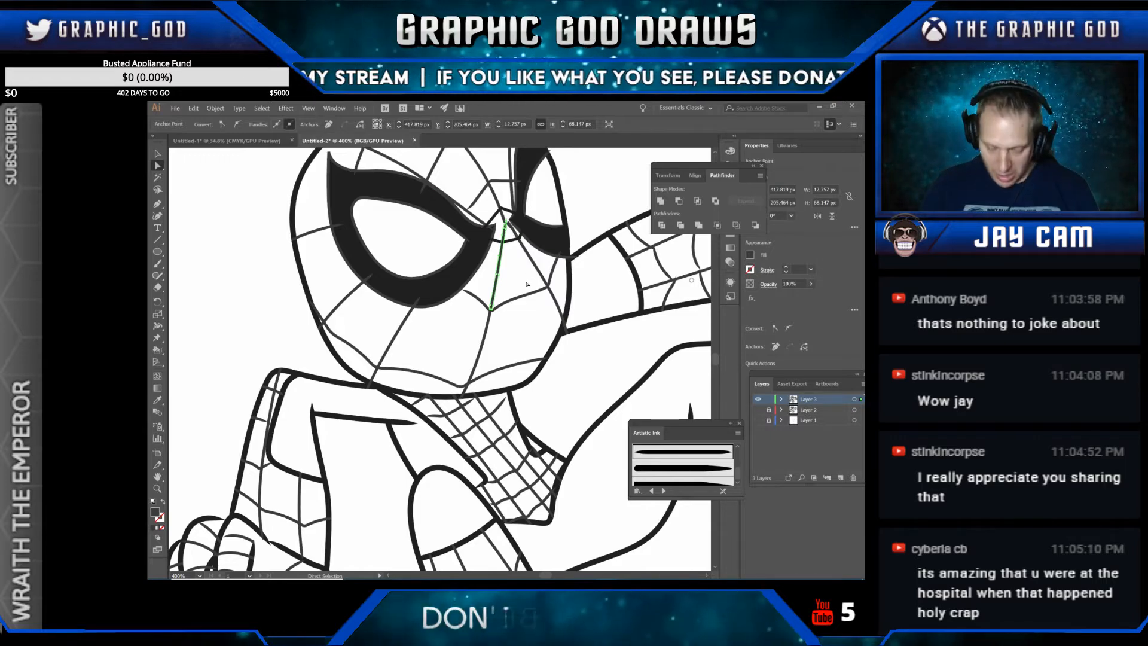
key(v)
key(ctrl+minus)
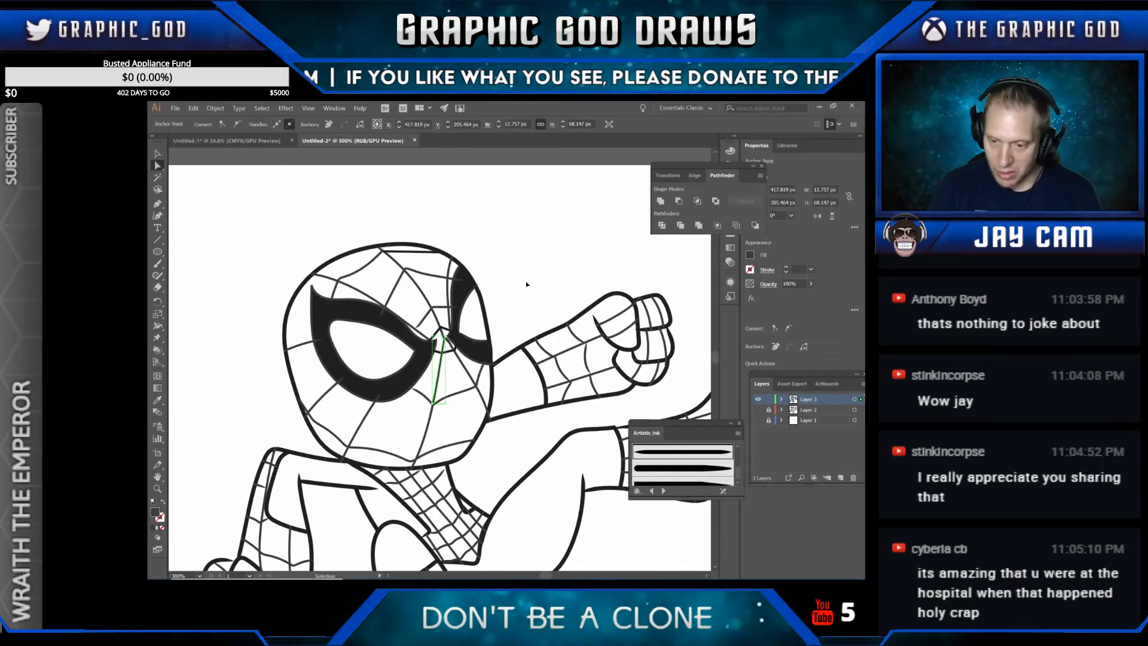
key(ctrl+minus)
scroll(578, 254, down, 4)
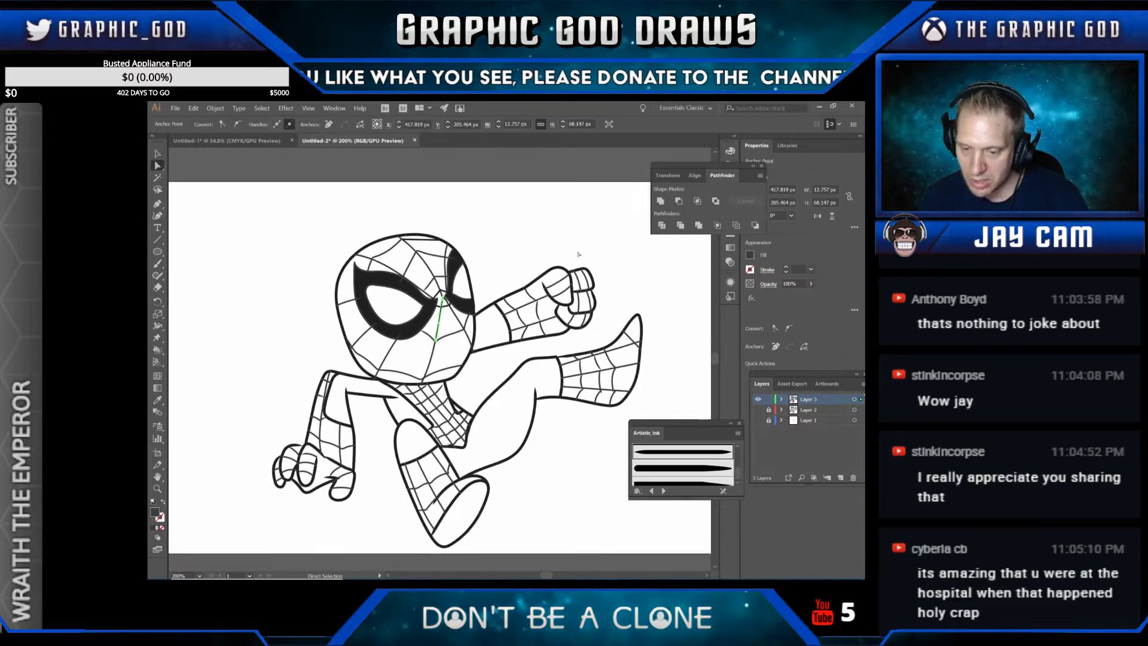
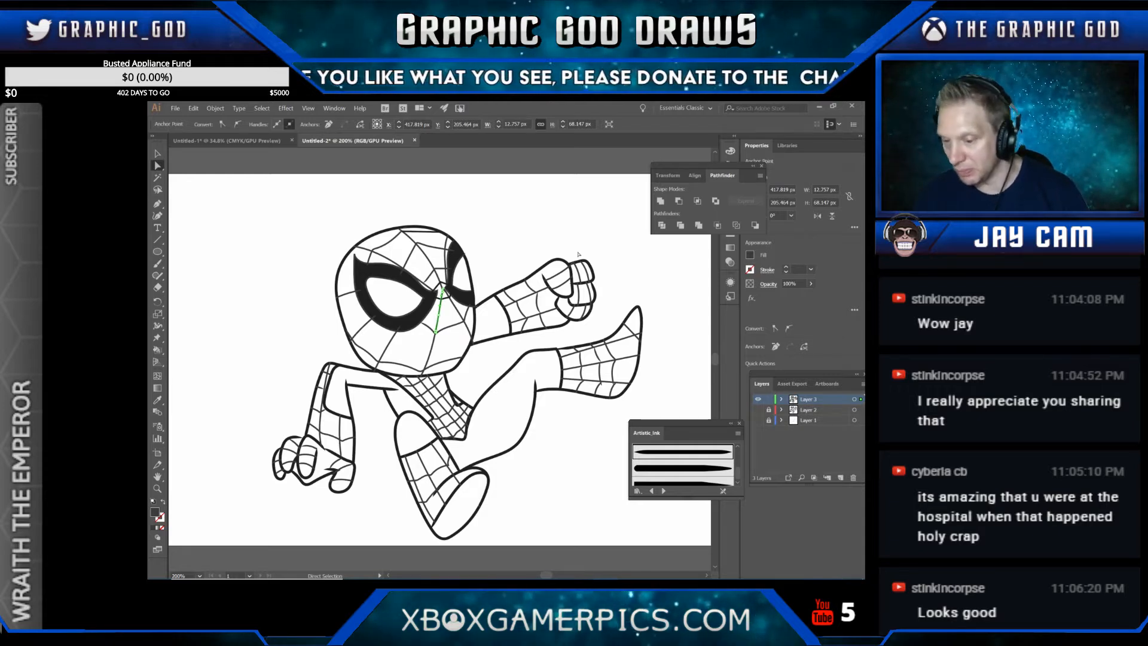
Step: Select the small overhanging tip of the raised foot's middle cross strand, just past the lowest lengthwise web line
key(z)
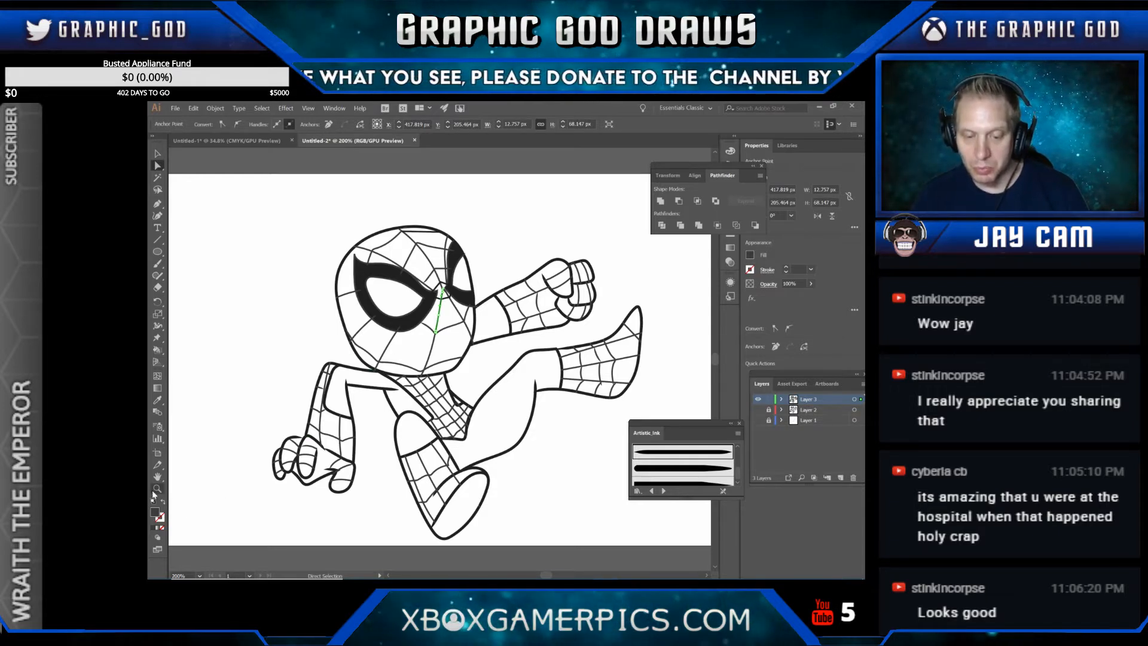
click(592, 385)
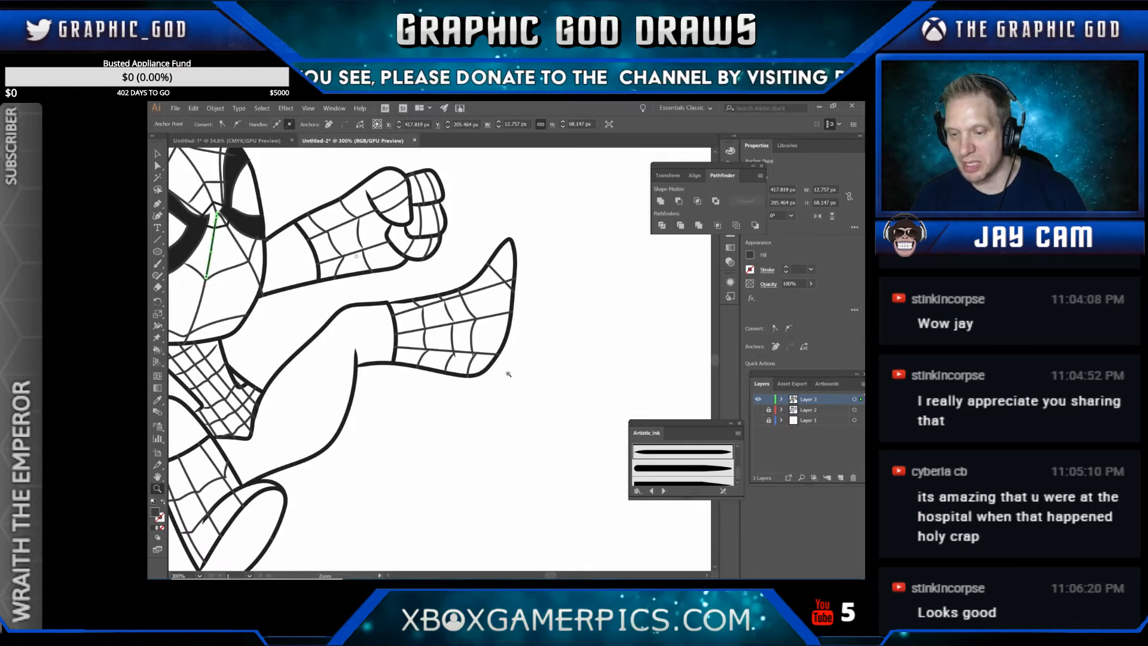
click(430, 352)
click(452, 327)
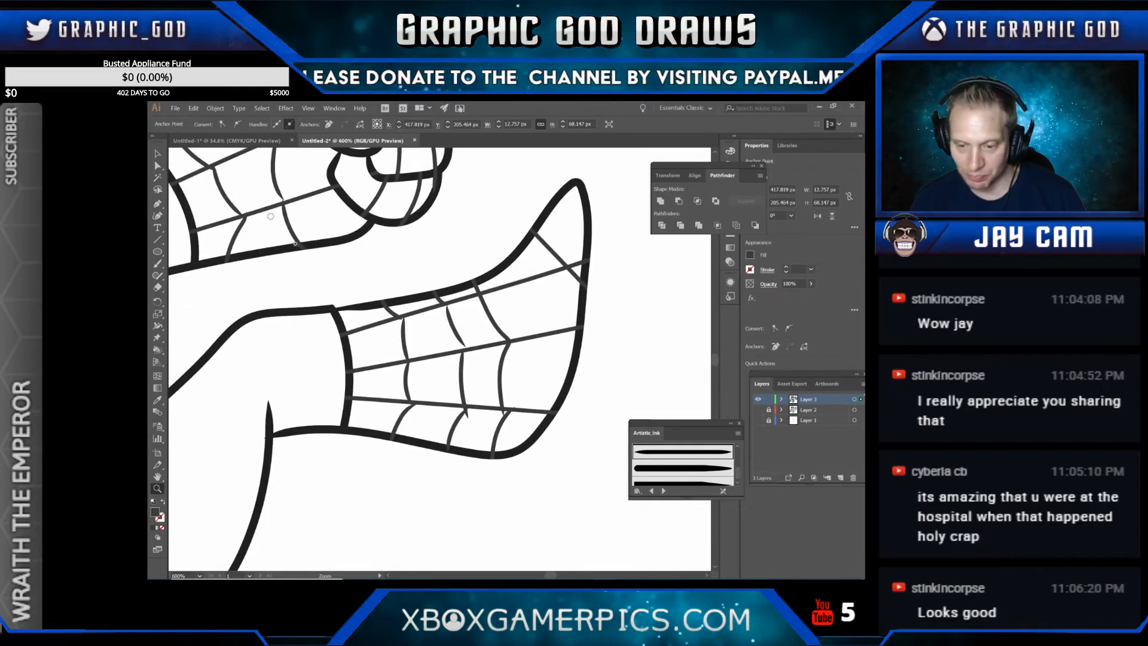
click(157, 166)
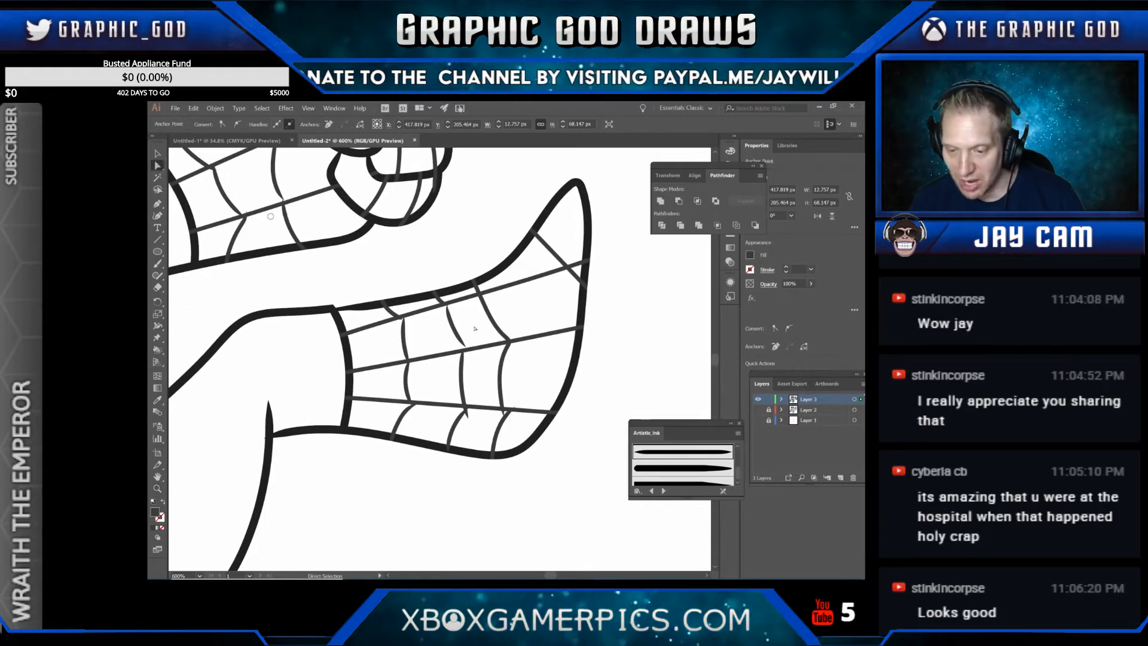
click(468, 352)
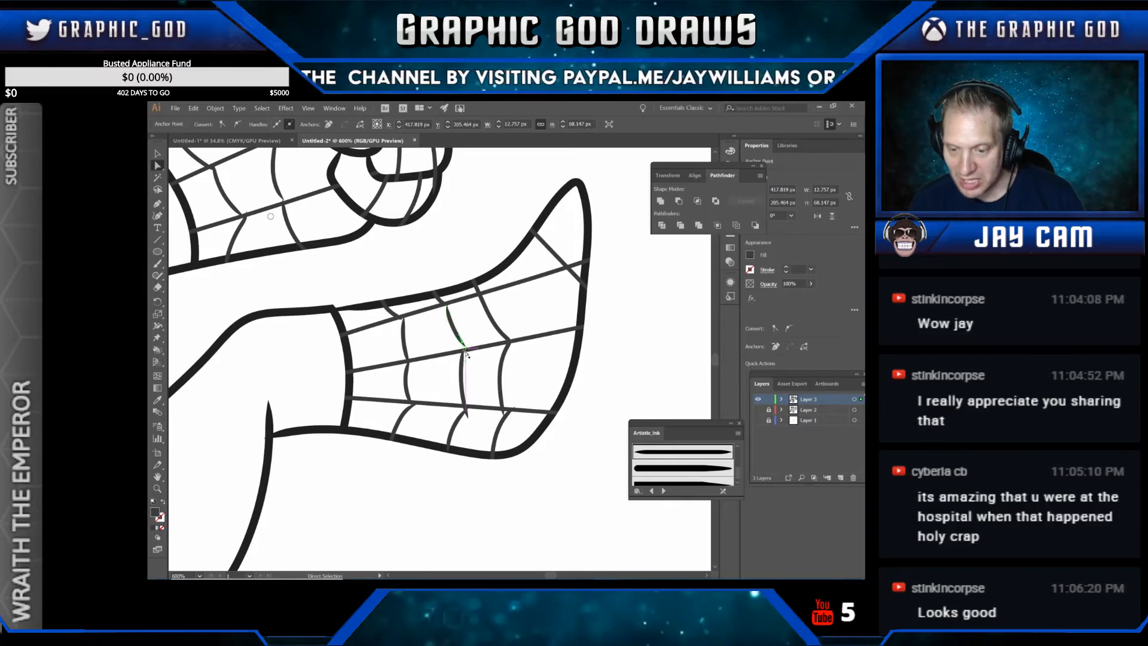
click(452, 308)
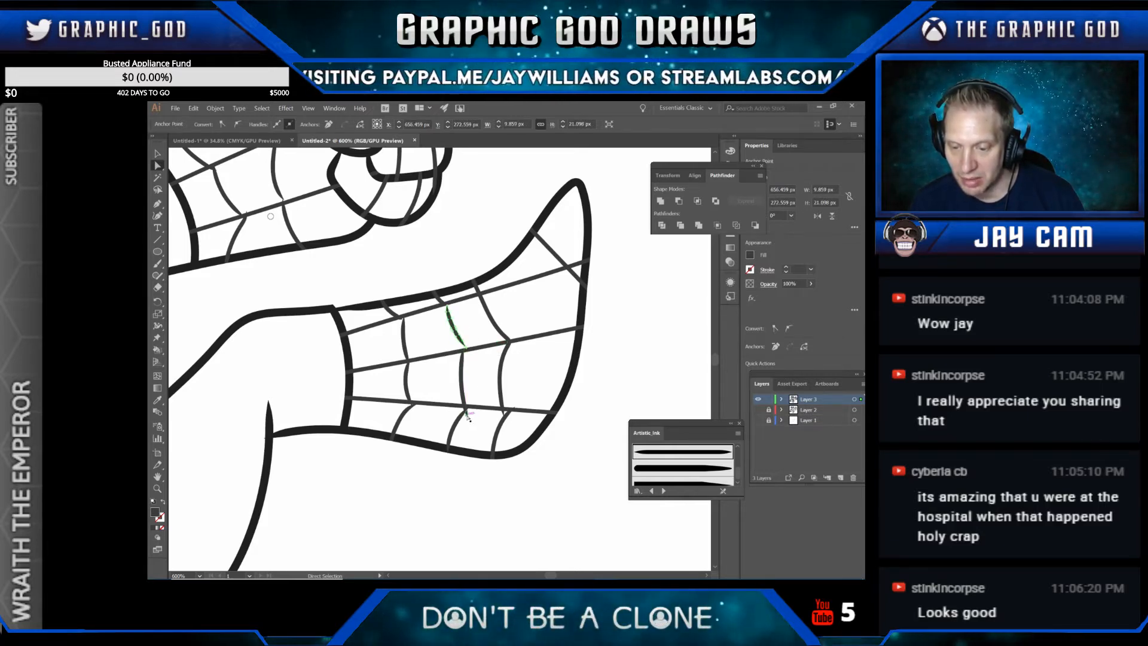
click(467, 413)
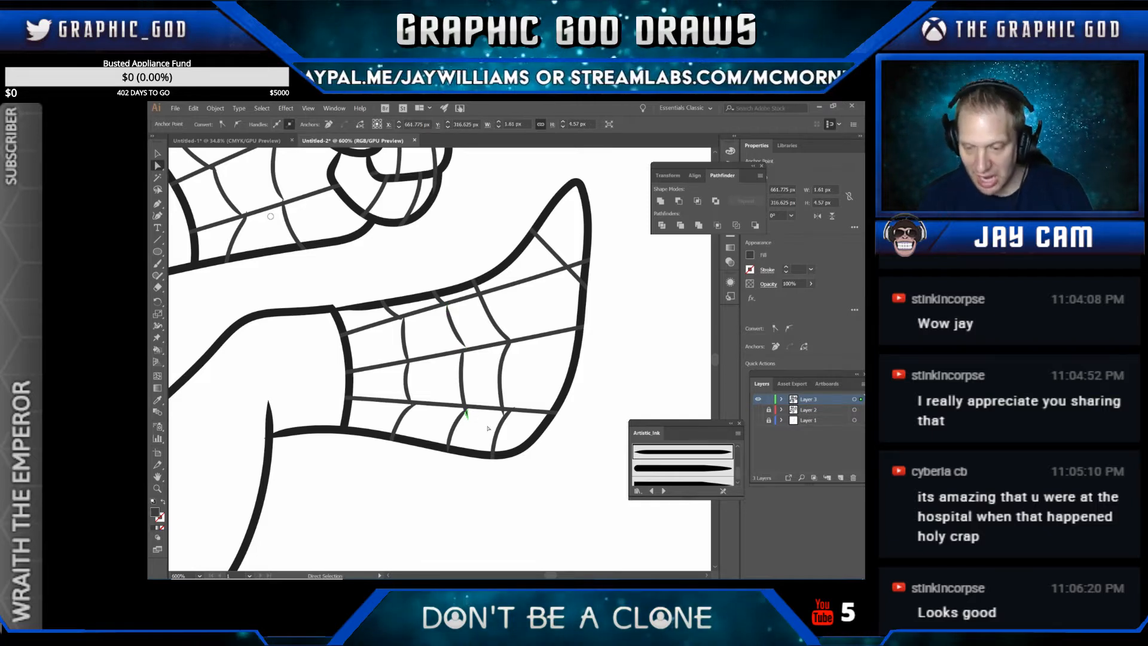
Step: Clean up the web line anchor point at the crossing near the lower edge of the raised boot
click(489, 428)
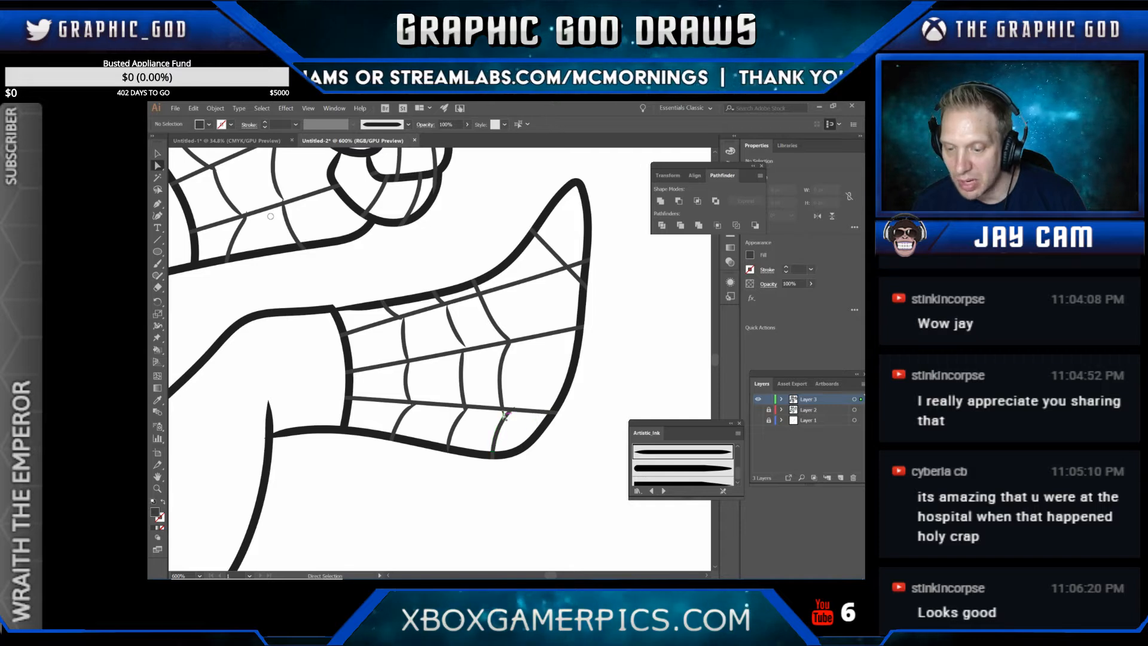
click(503, 413)
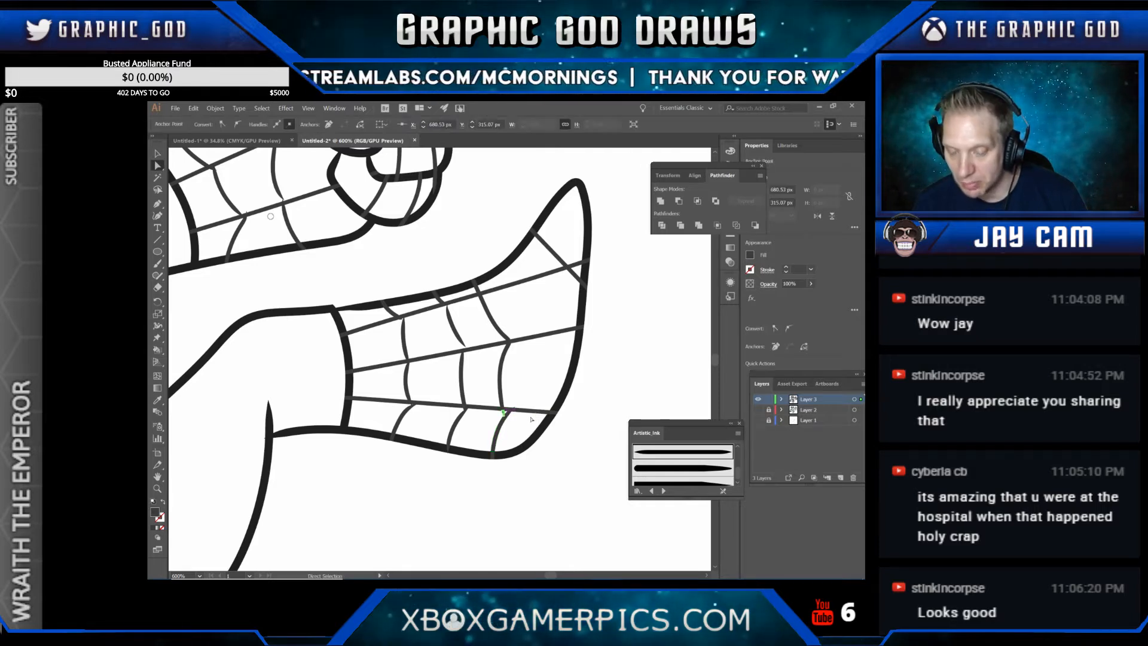
click(531, 419)
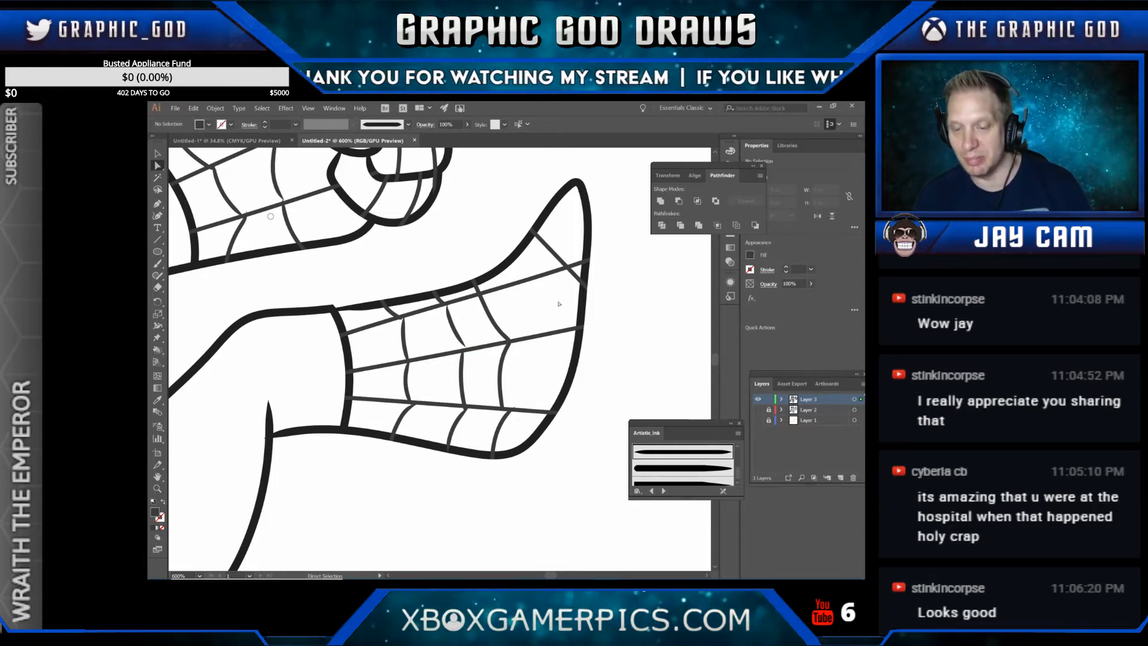
Step: Toggle Layer 3's visibility and compare the whole figure with and without its web lines
scroll(514, 375, up, 5)
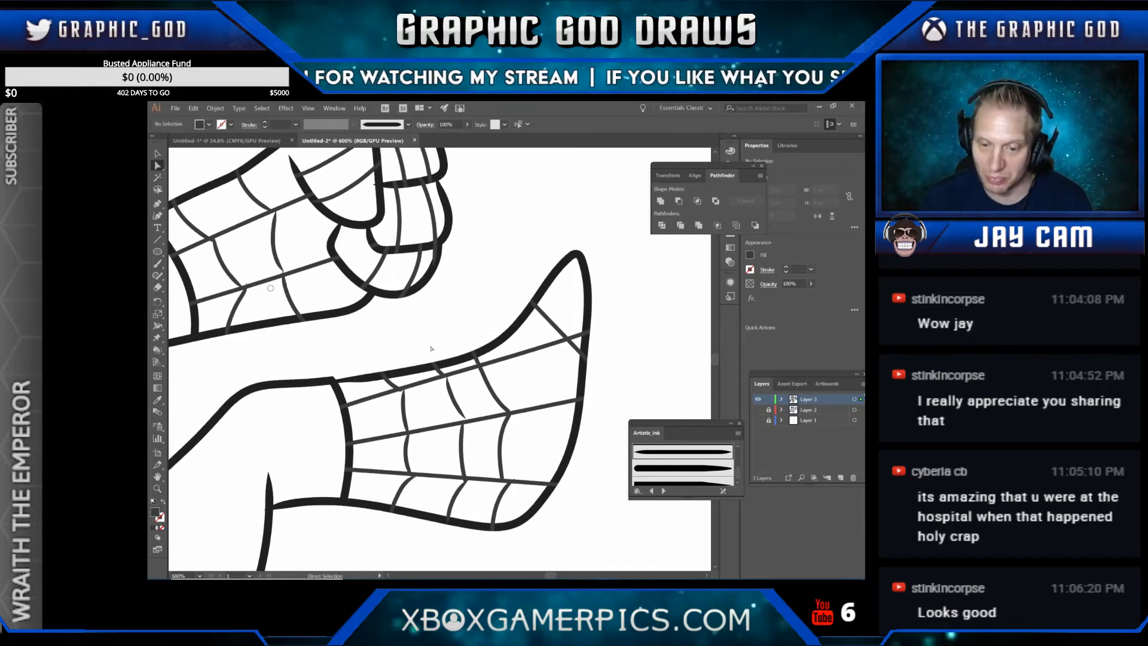
scroll(427, 357, up, 2)
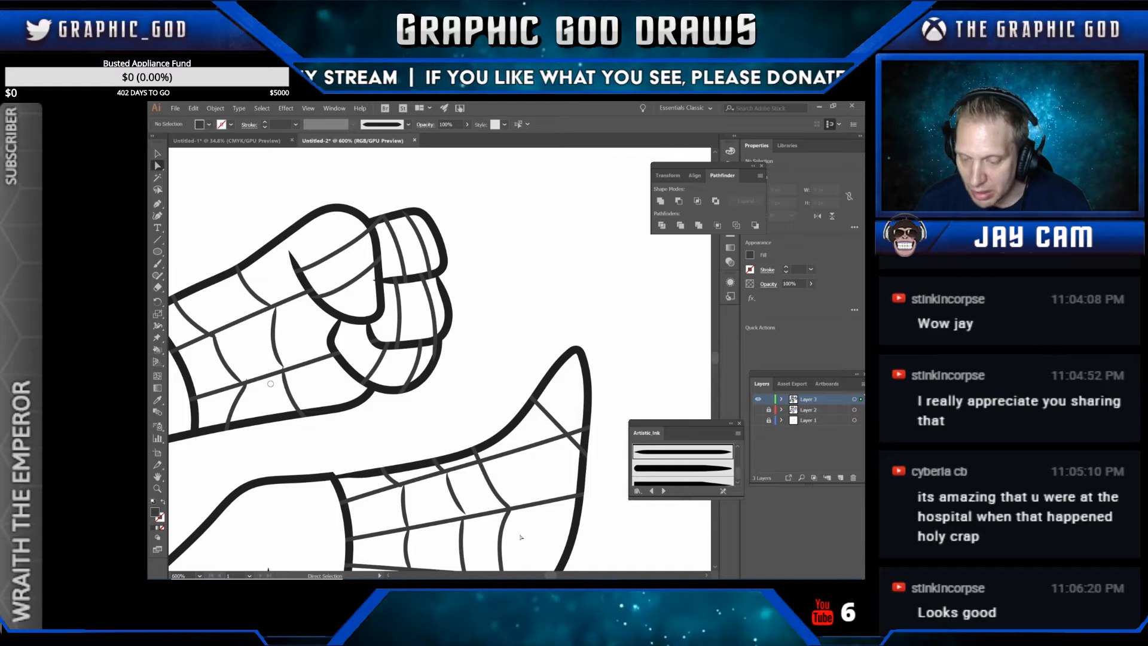
scroll(270, 383, up, 10)
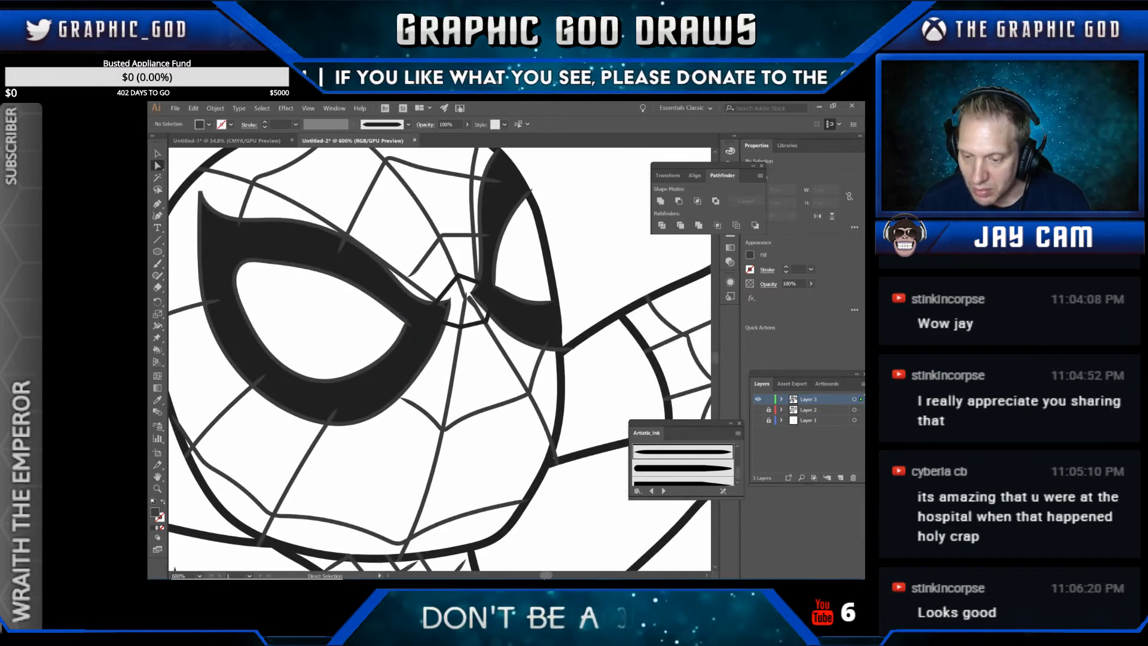
click(758, 399)
click(758, 399)
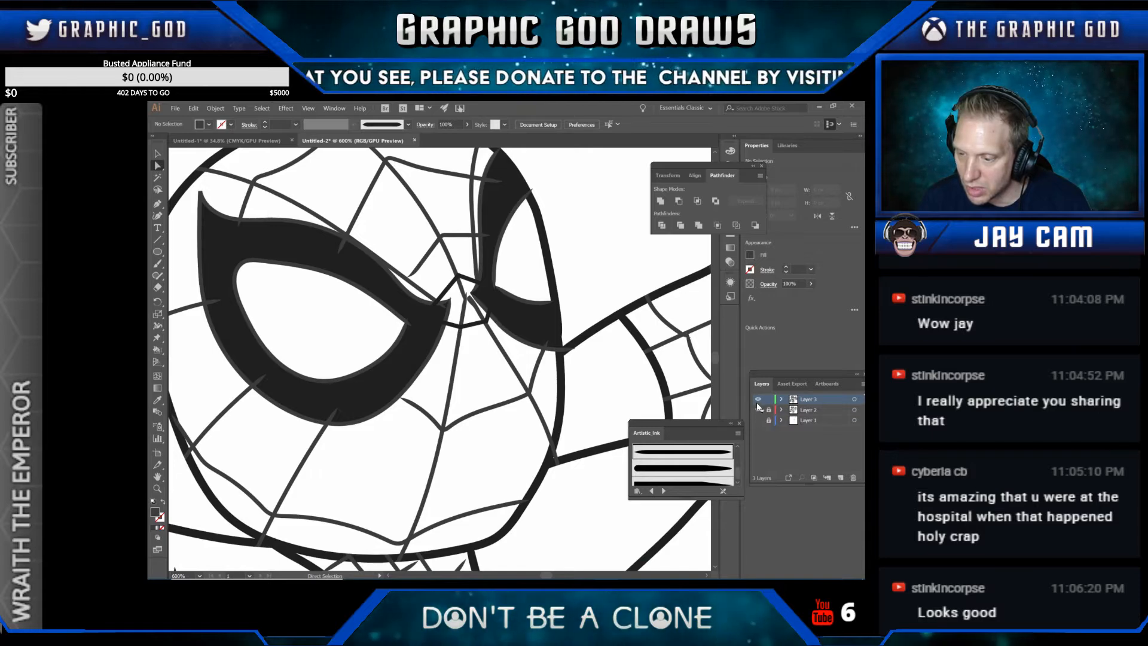
click(758, 399)
click(757, 398)
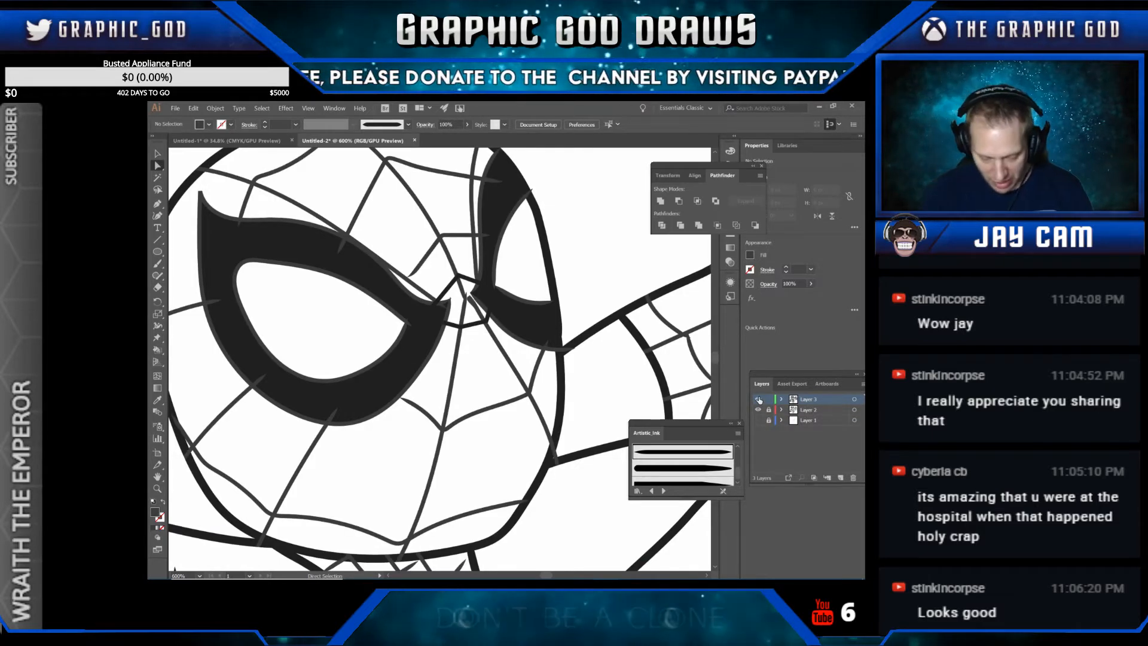
key(ctrl+minus)
key(ctrl+minus)
key(ctrl+minus)
key(ctrl+minus)
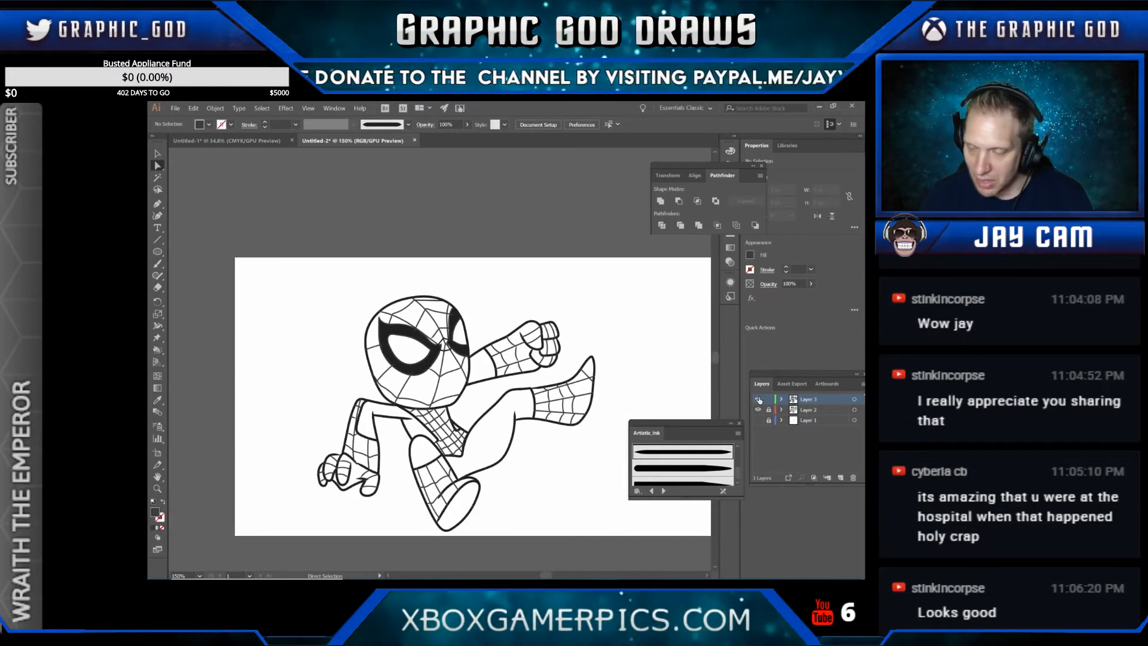
click(759, 399)
click(758, 399)
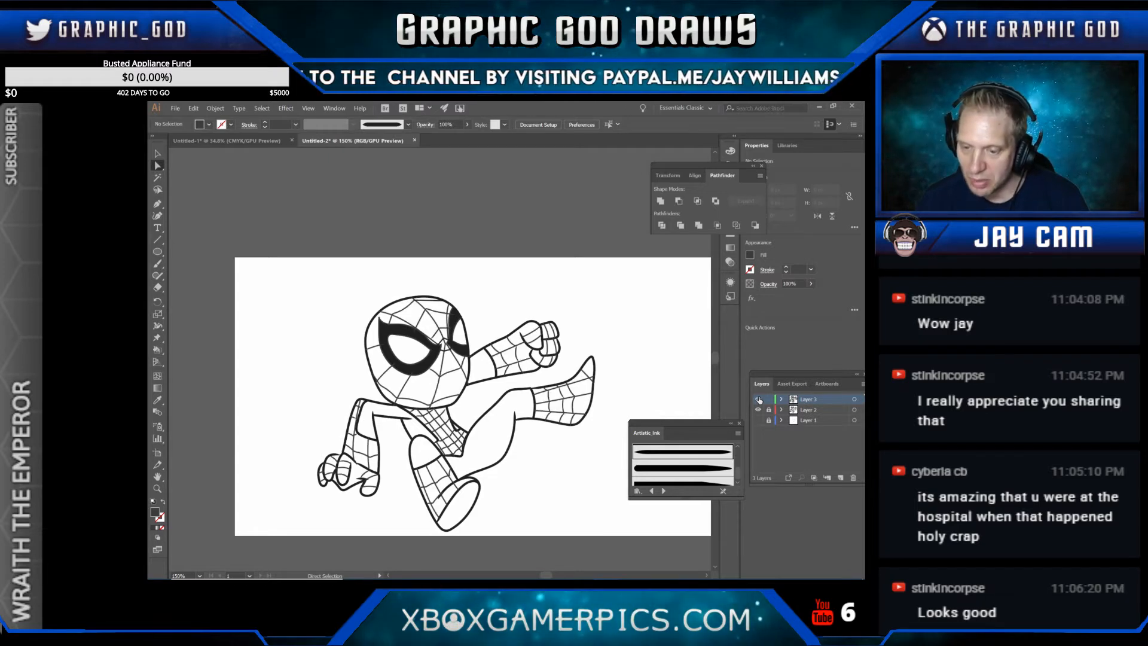
click(758, 399)
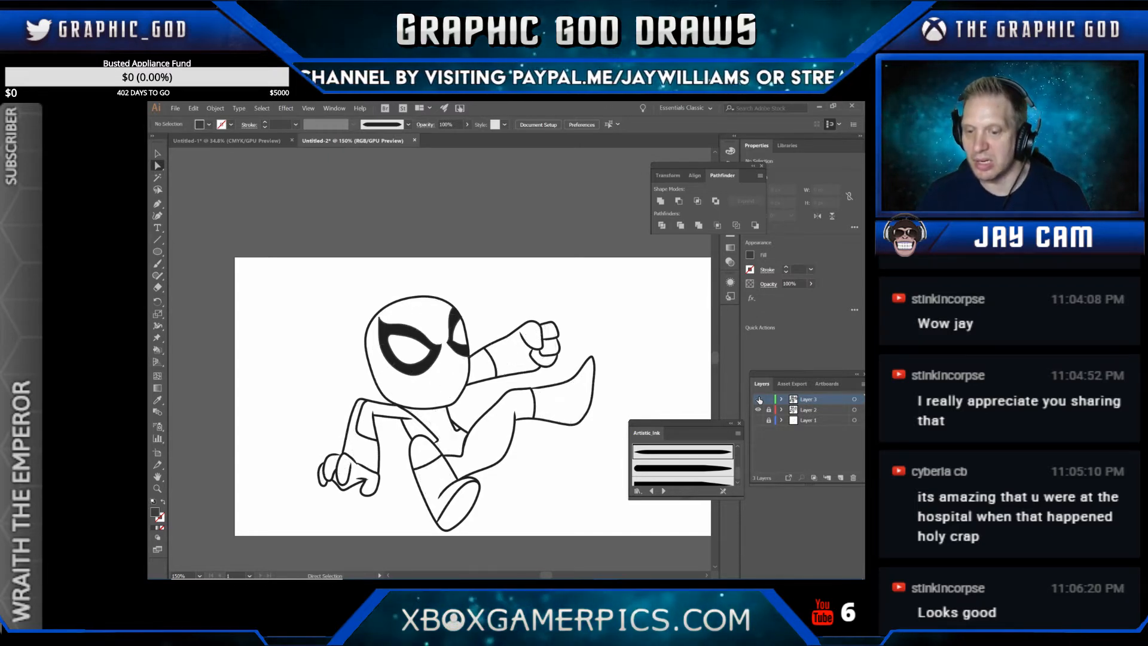
click(758, 399)
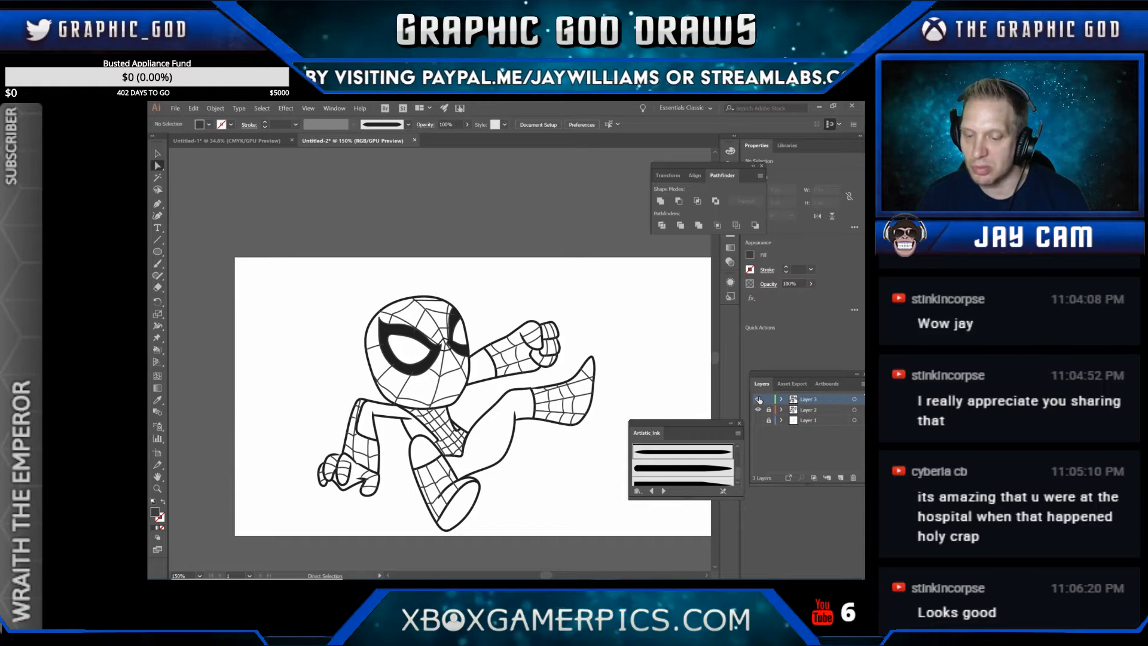
click(758, 399)
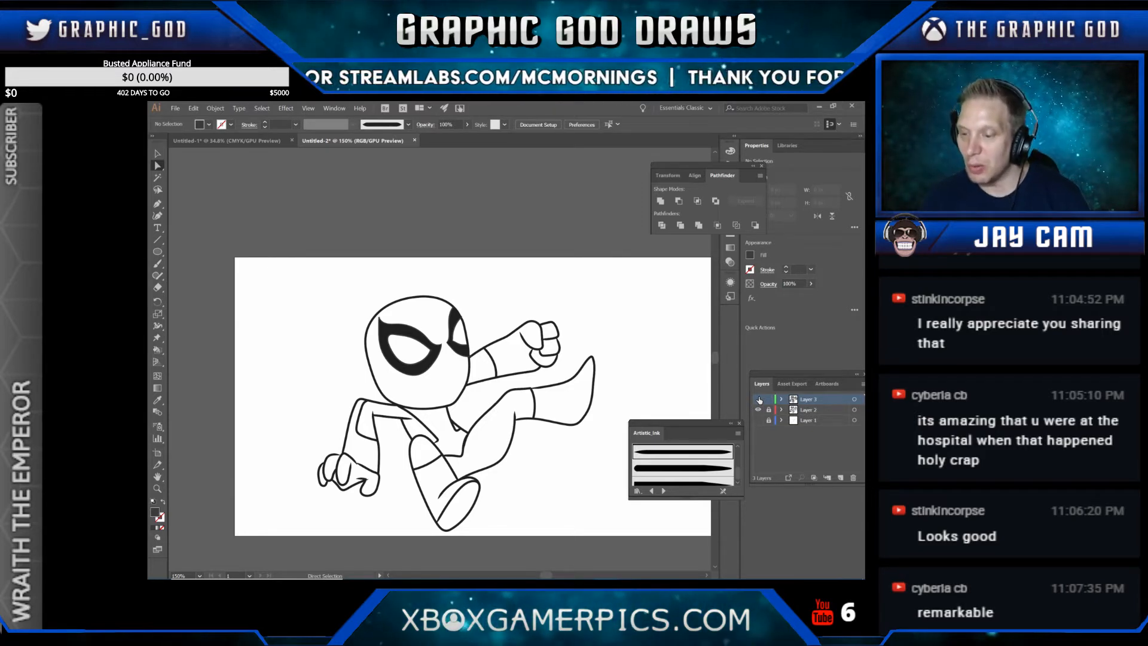
click(758, 399)
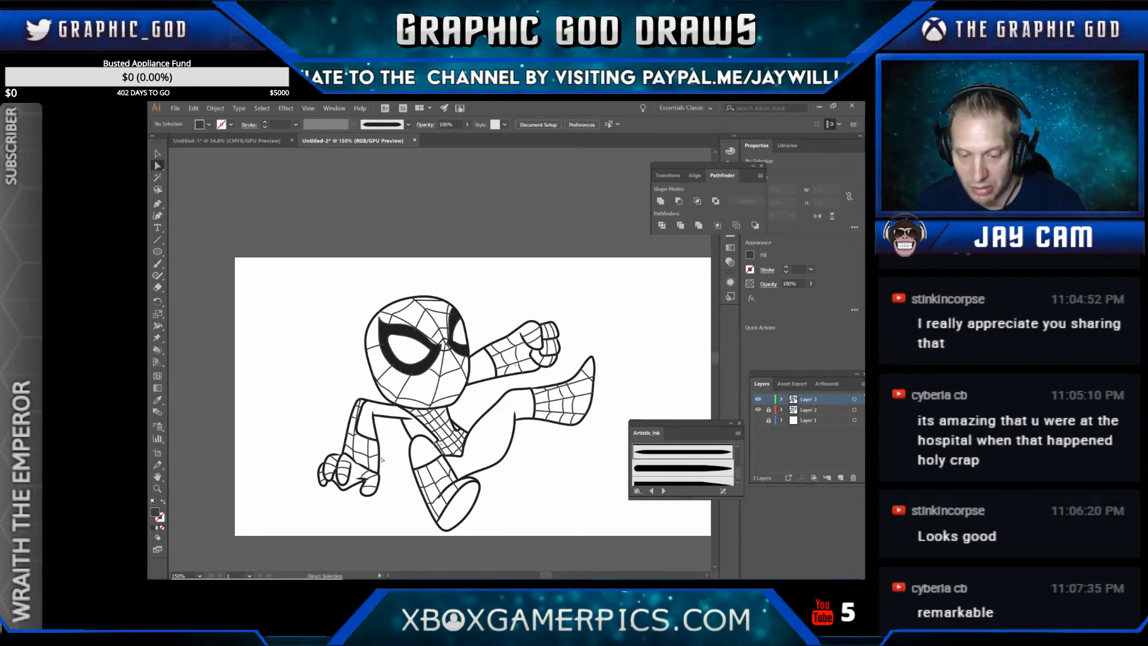
Step: Delete the stray web line end that overshoots the crossing near the toe of the raised boot
click(158, 488)
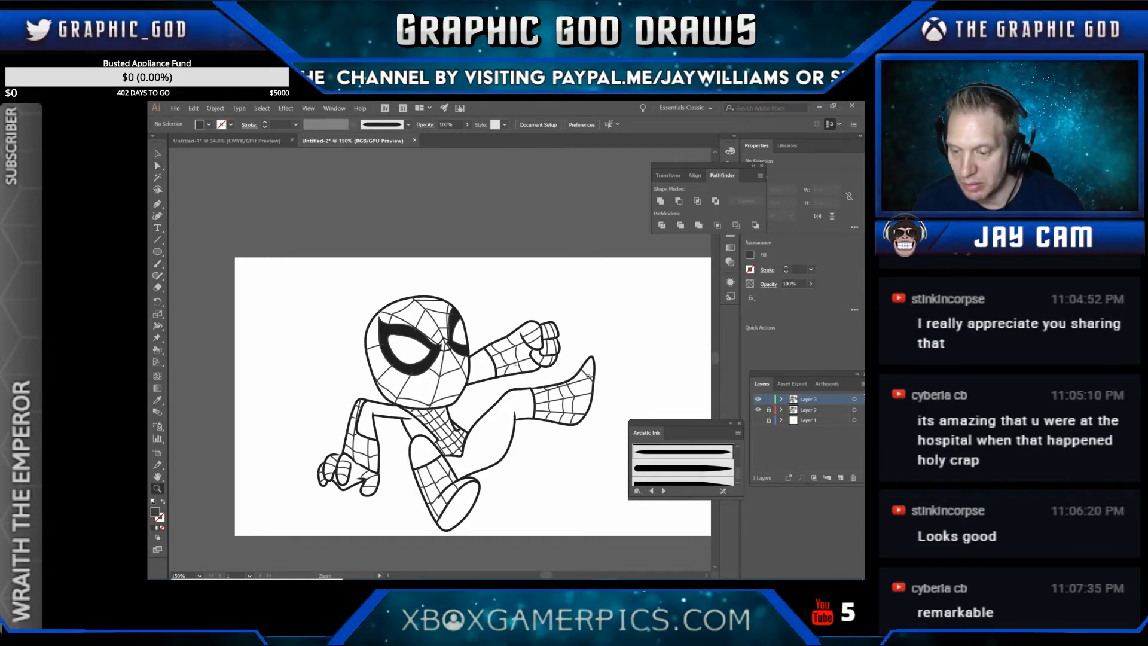
click(588, 376)
click(460, 376)
click(459, 377)
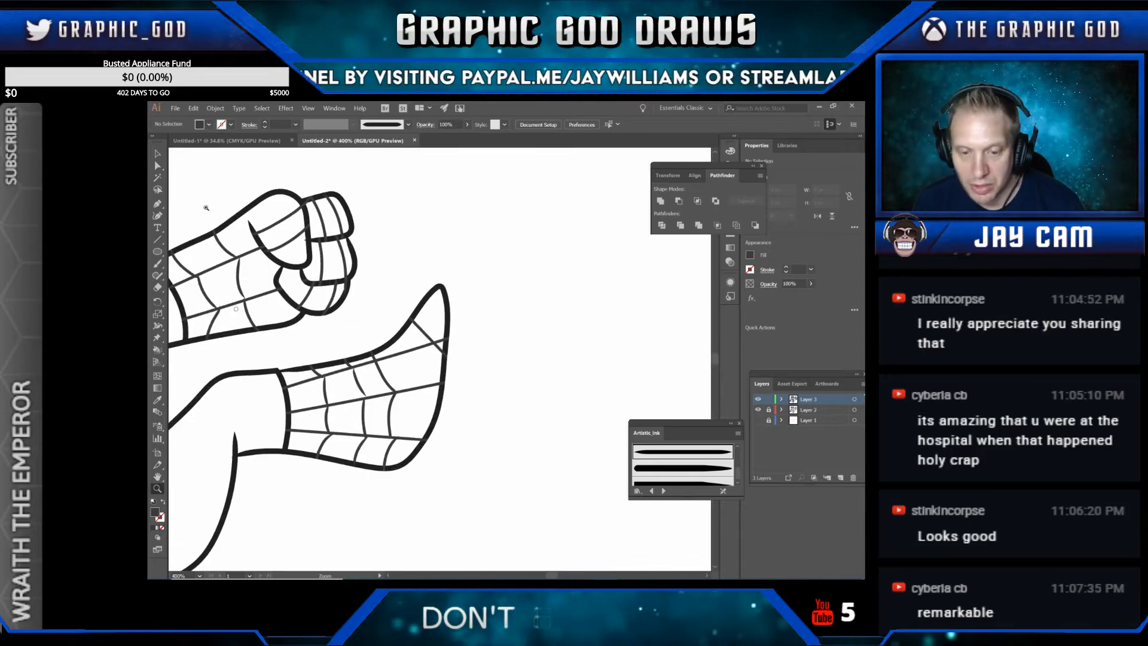
click(155, 166)
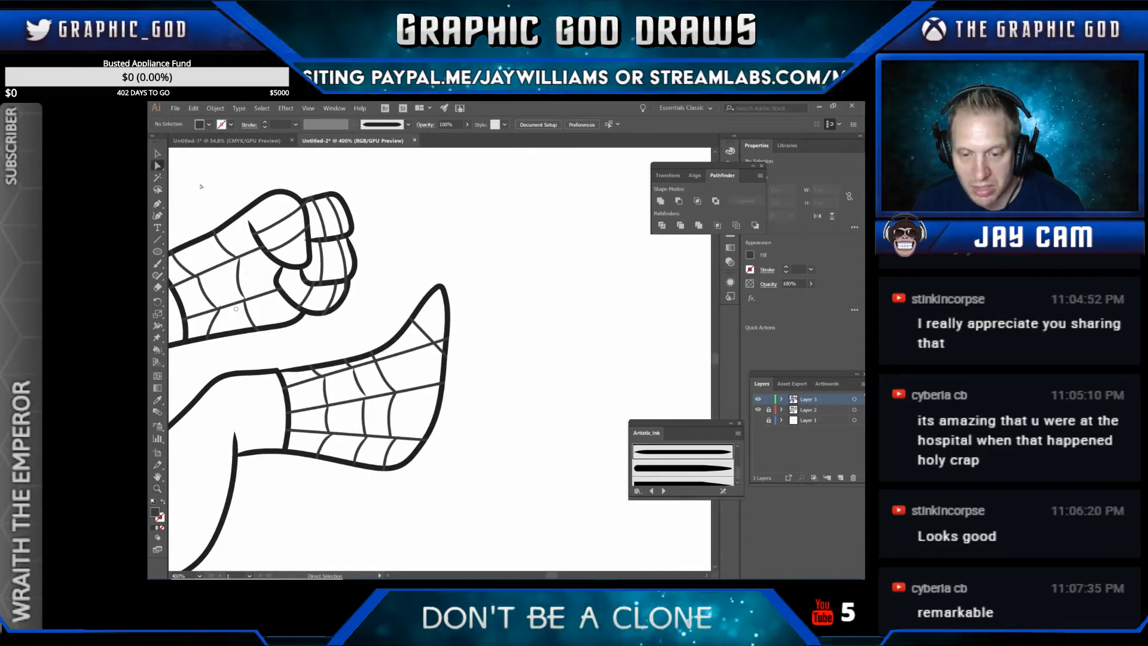
click(441, 348)
key(Delete)
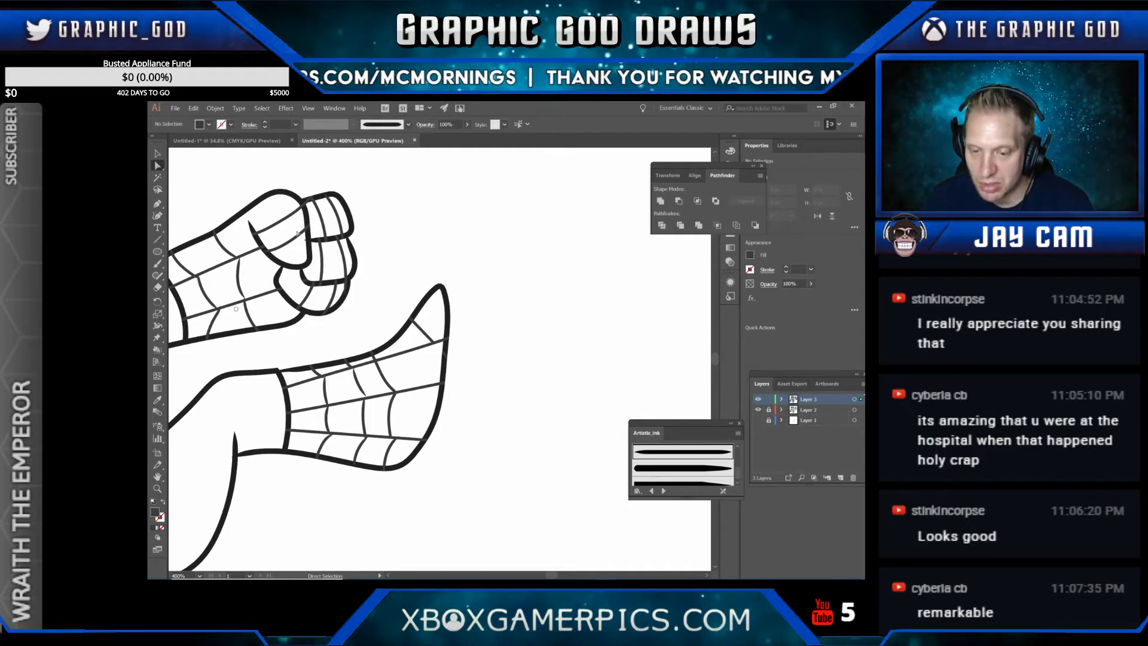
Step: Adjust the web line anchor point between the thumb and fingers of the raised fist
mouse_move(305, 240)
mouse_down()
mouse_move(316, 239)
mouse_move(311, 231)
mouse_up()
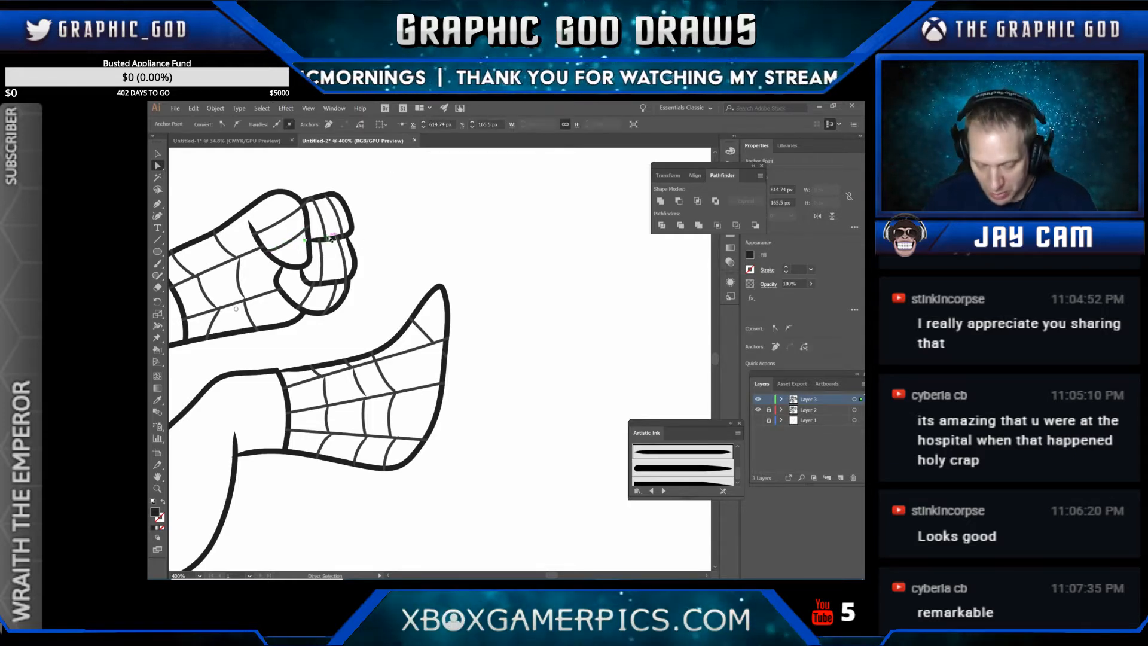
click(331, 238)
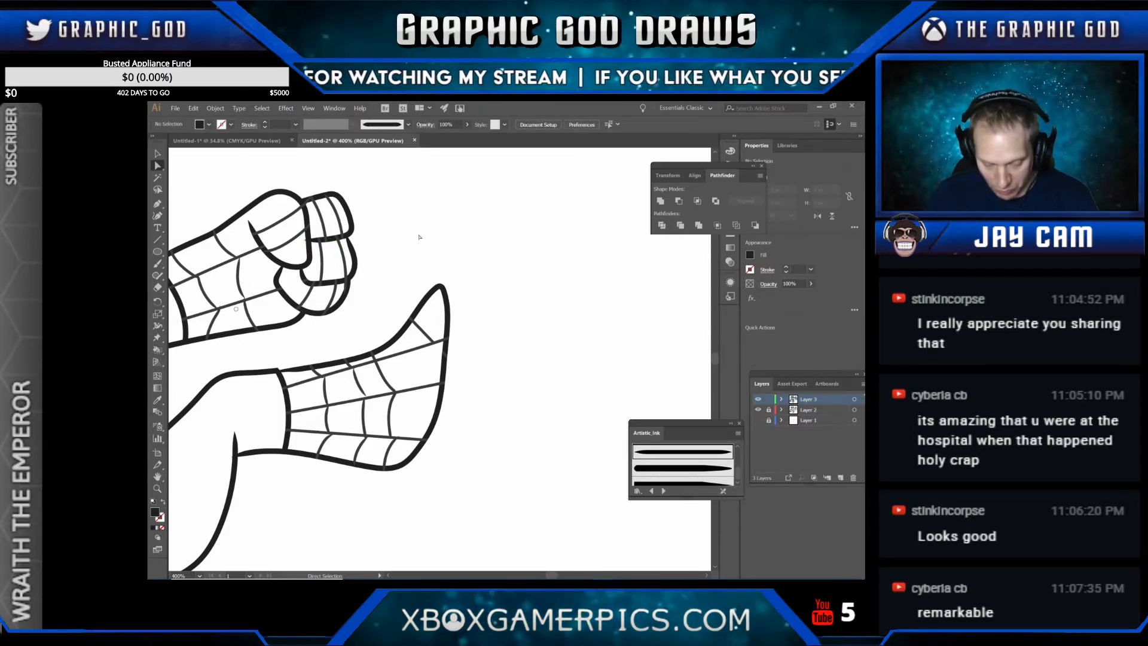
key(ctrl+minus)
key(ctrl+minus)
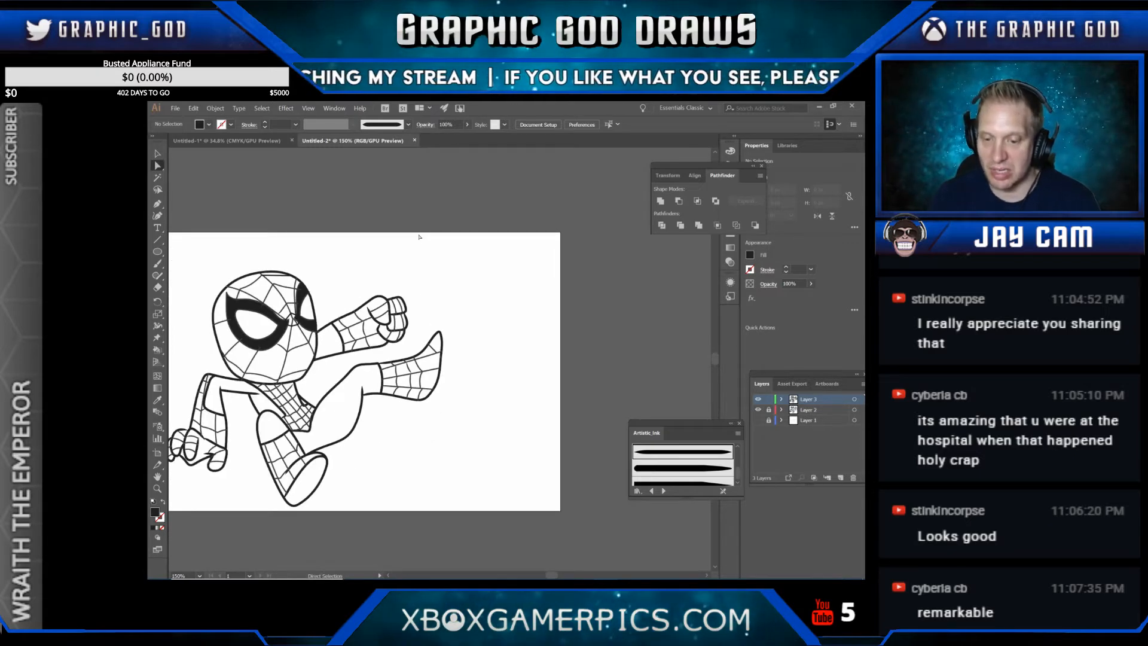
key(ctrl+minus)
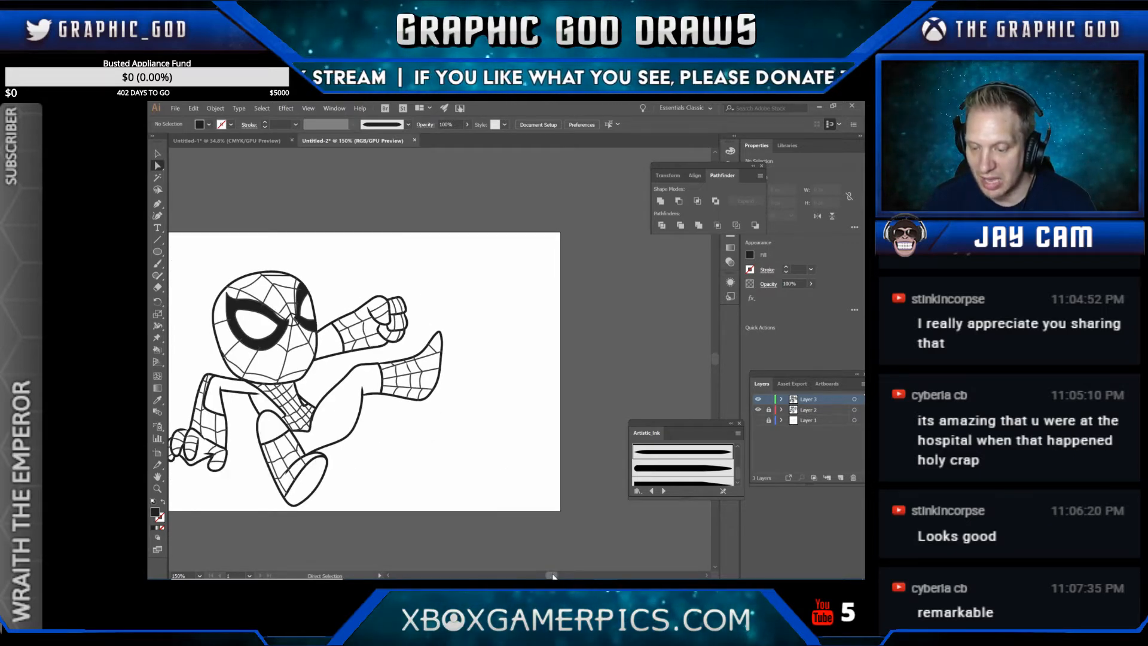
drag(553, 575, 550, 576)
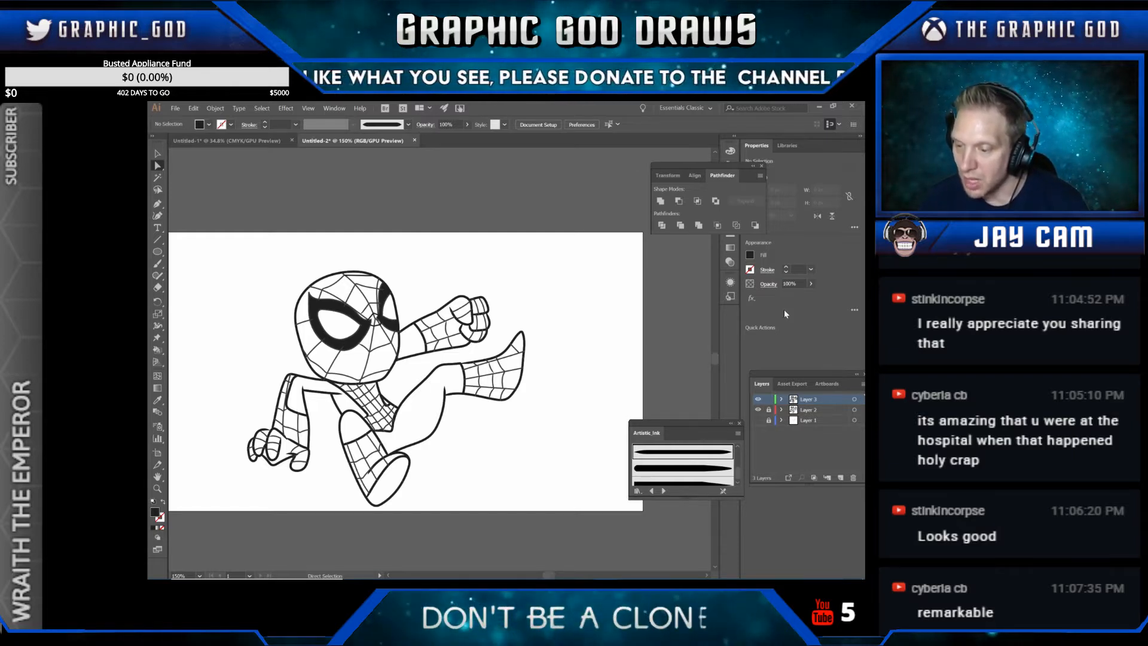
Step: Hide and lock Layer 3, and unlock Layer 2 for work on the figure's outline artwork
click(758, 399)
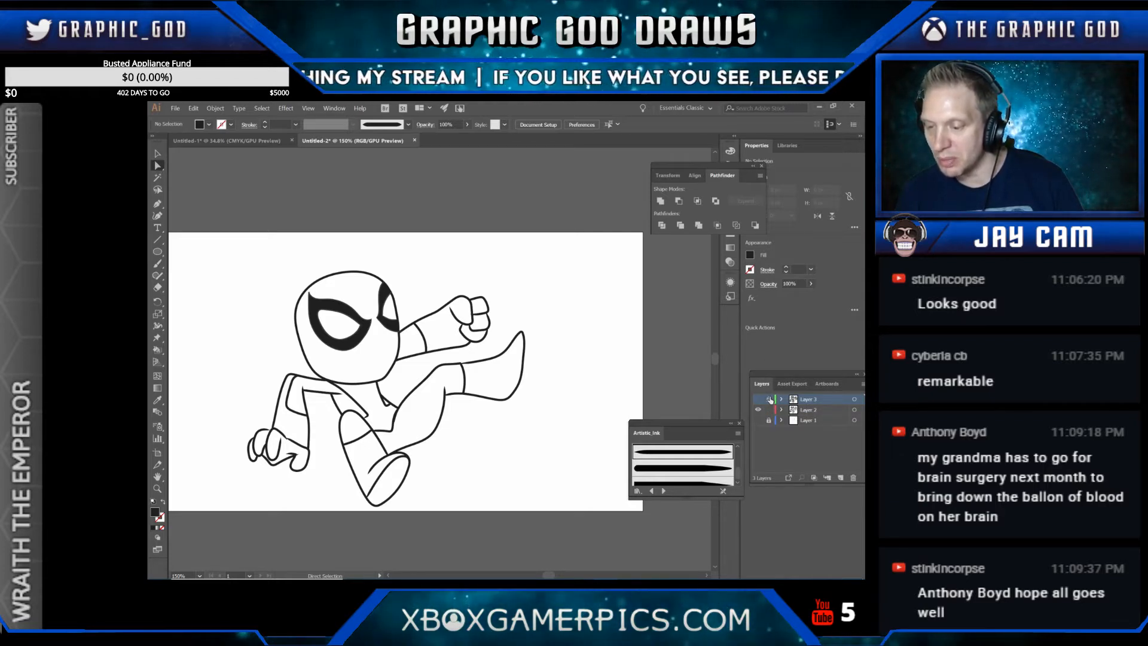
click(769, 399)
click(854, 410)
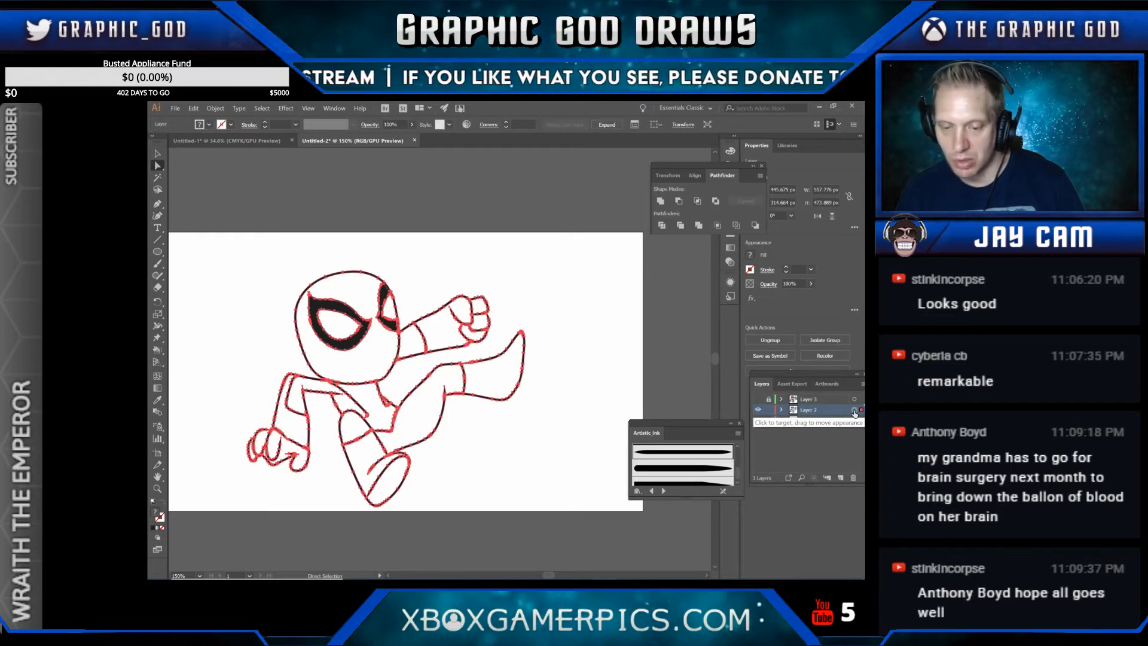
click(494, 211)
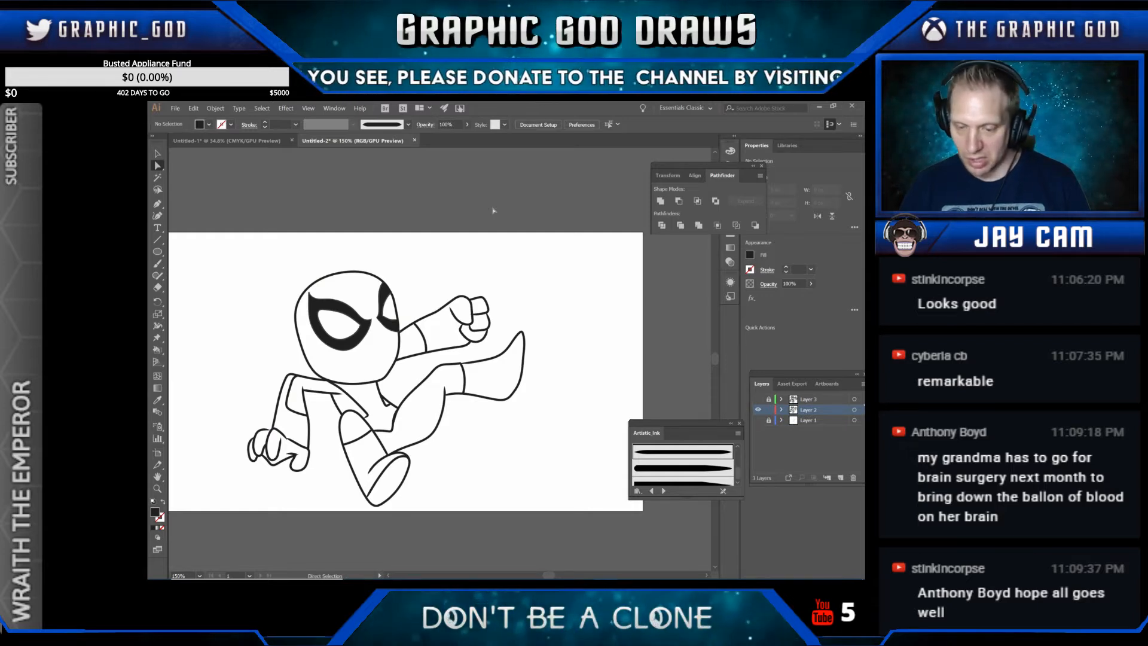
Step: Set the fill colour to red #e51717 and fill the mask around the eyes using the Live Paint Bucket
double_click(157, 513)
click(266, 170)
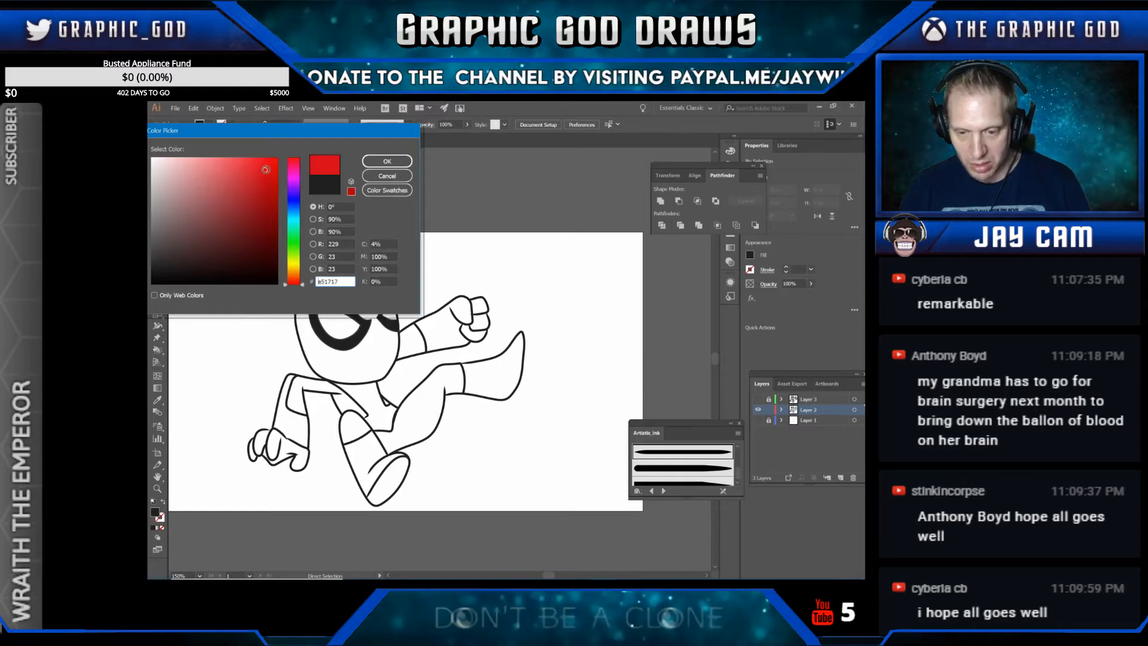
click(387, 161)
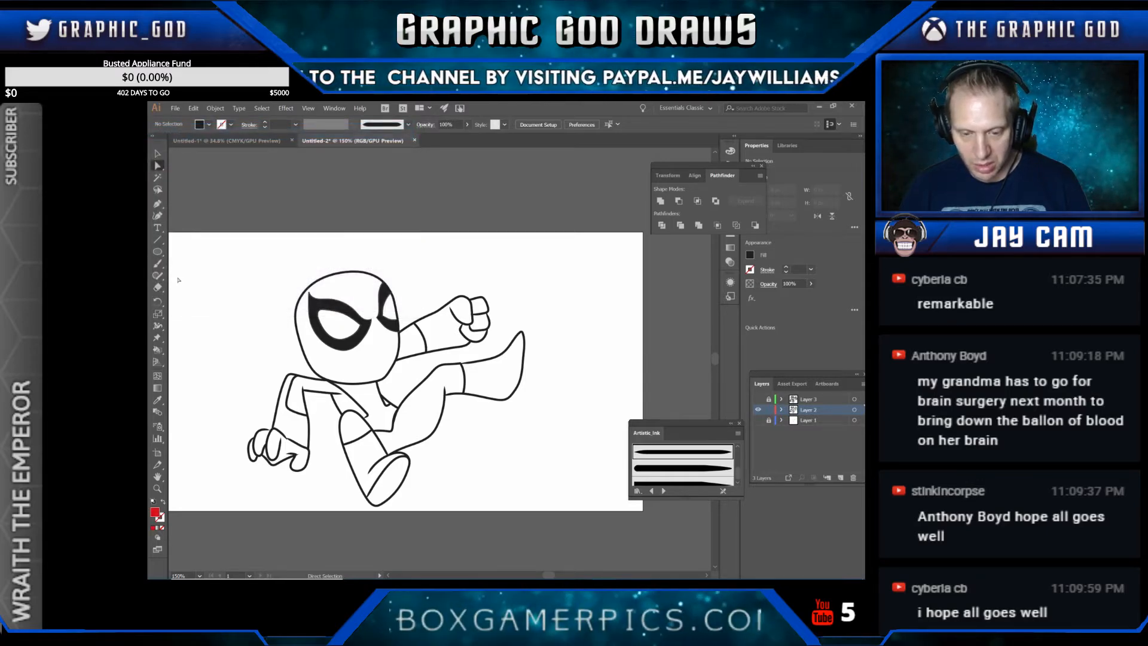
click(156, 350)
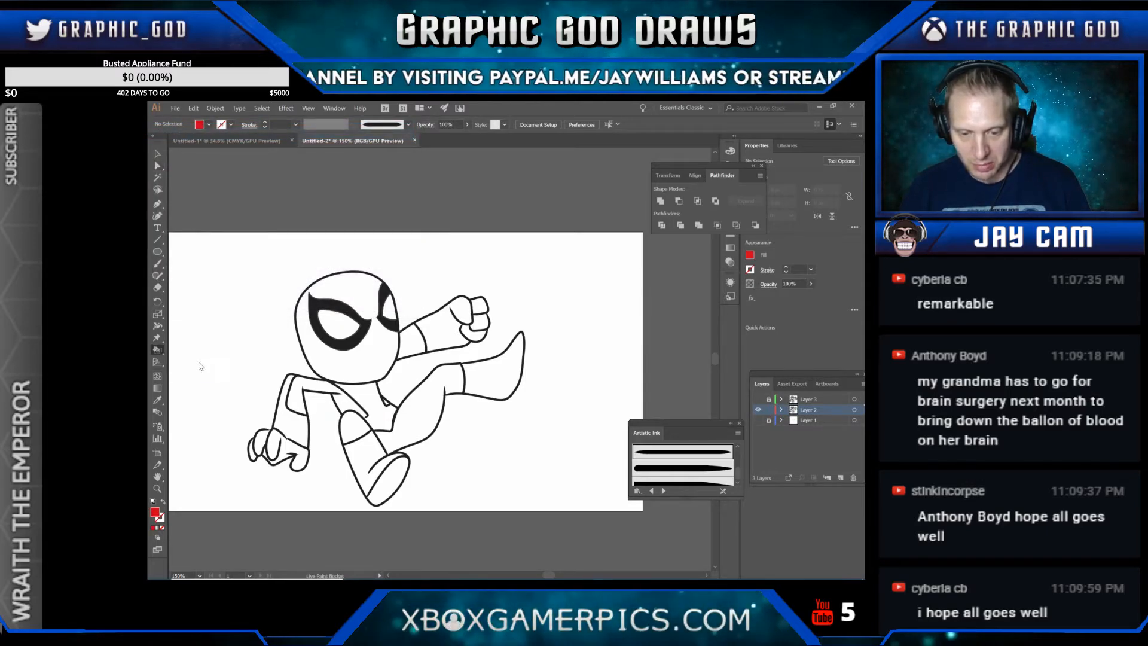
click(330, 363)
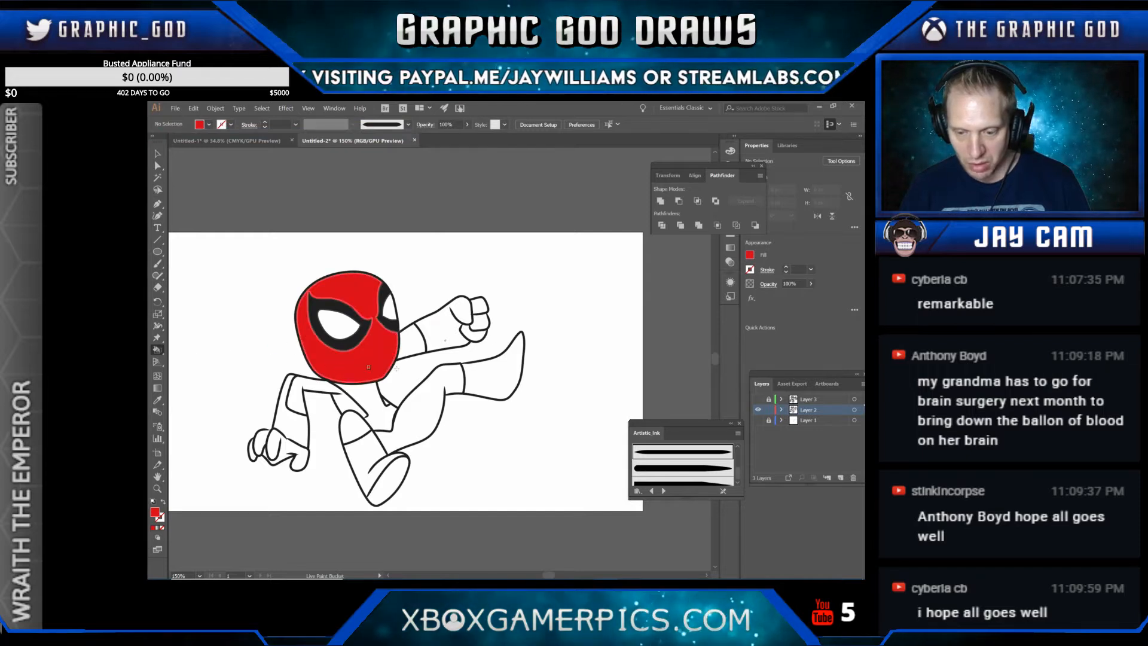
Step: Fill the raised glove with its fingers and both boots with the red using the Live Paint Bucket
click(461, 320)
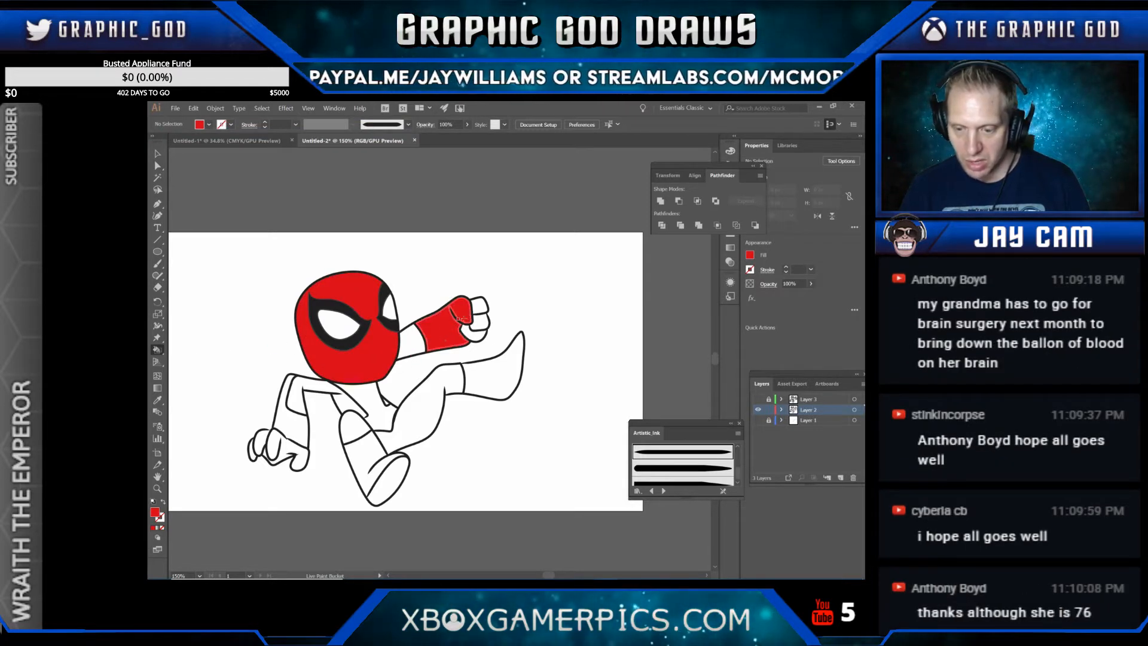
click(479, 306)
click(479, 321)
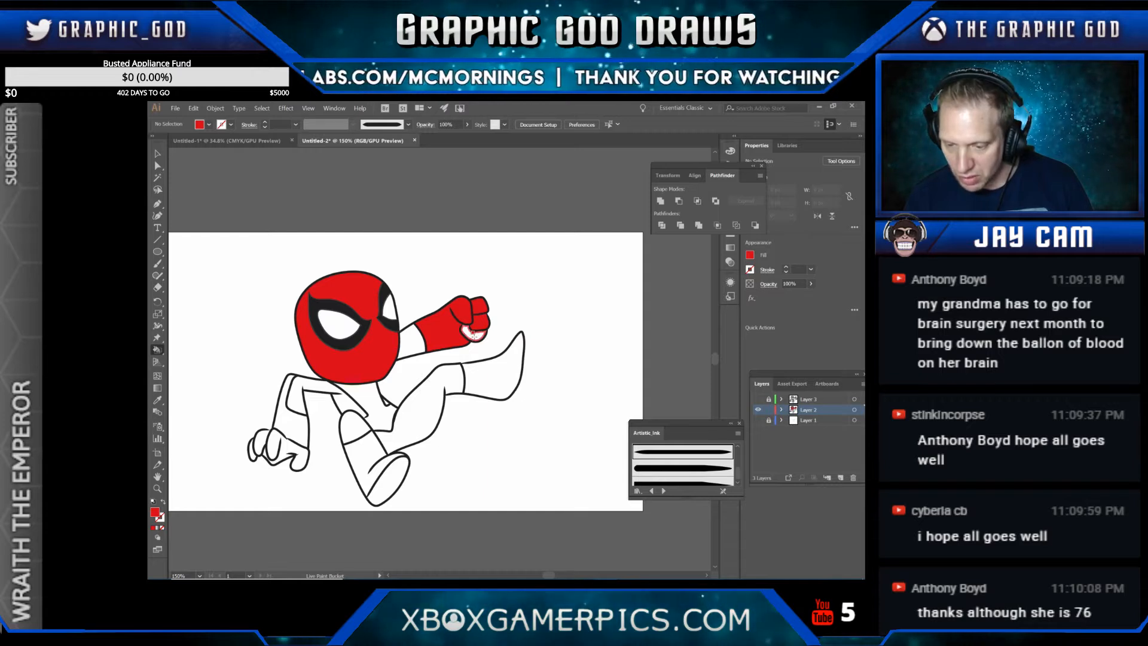
click(473, 334)
click(499, 368)
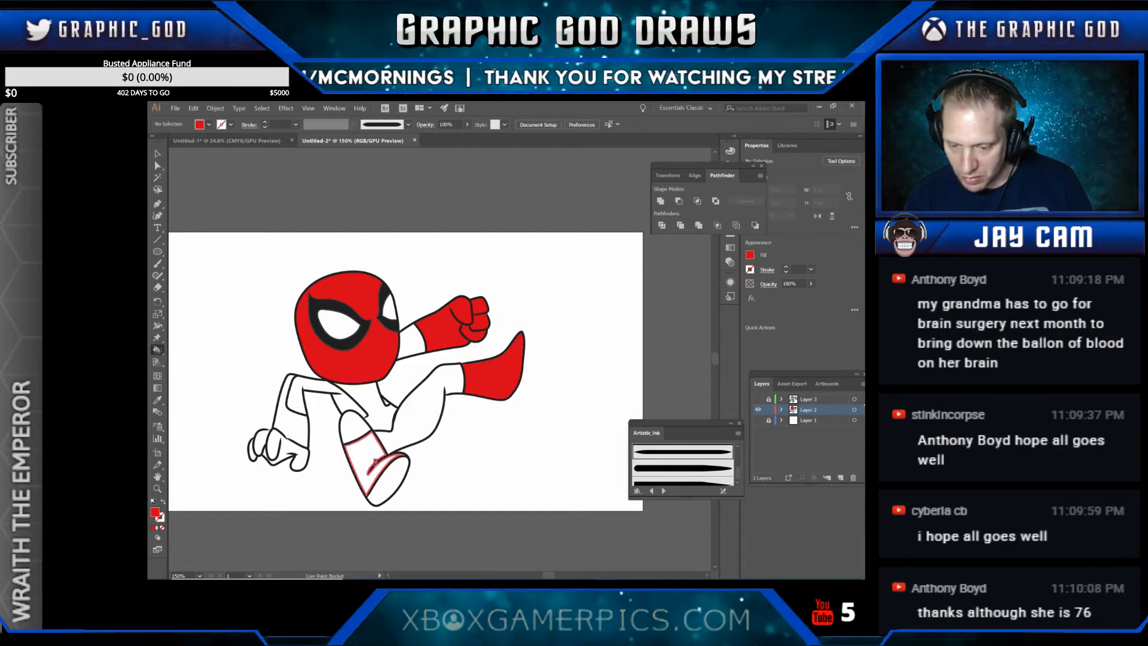
click(368, 453)
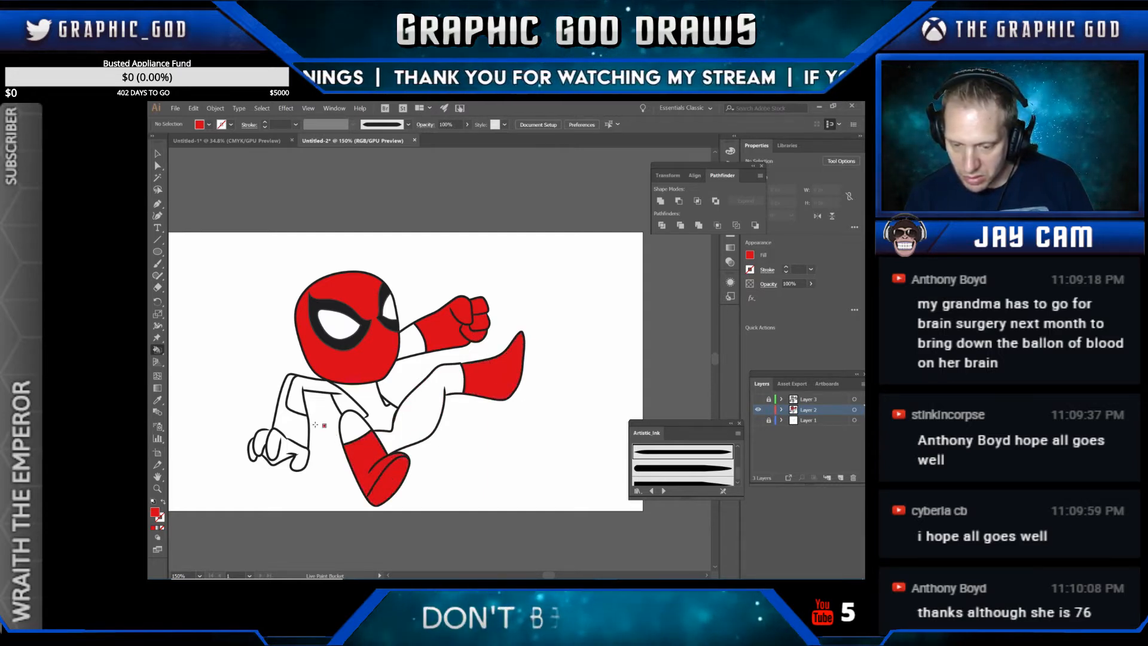
Step: Fill the lowered glove with its hand and fingers, and the torso's central panel, with red using the Live Paint Bucket
click(291, 426)
click(288, 453)
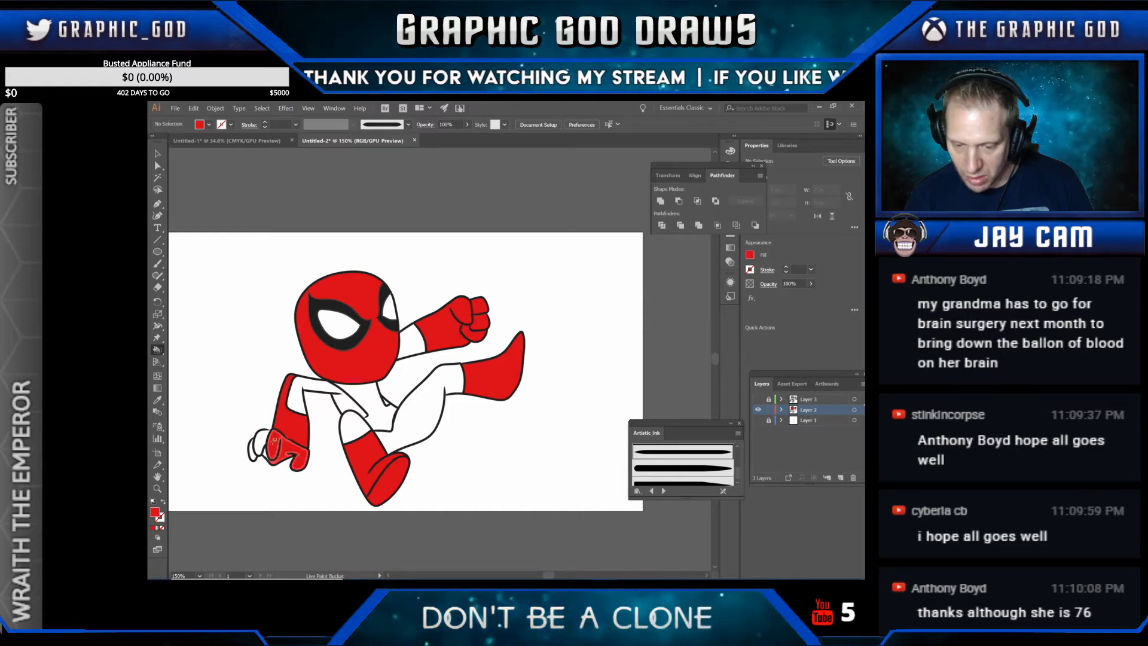
click(251, 446)
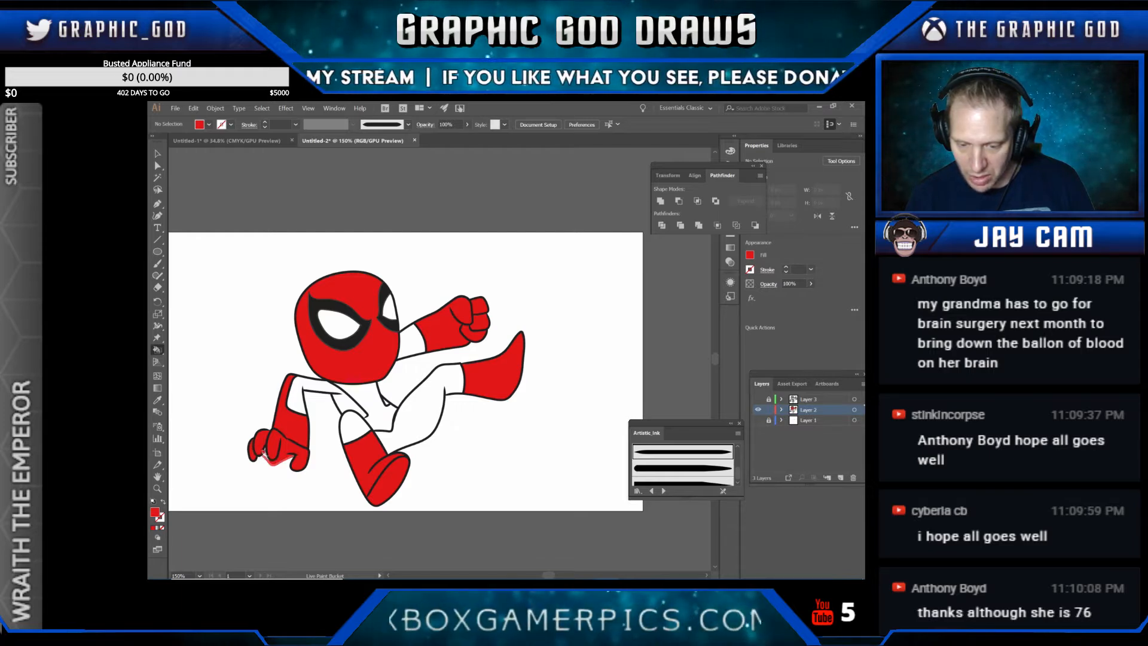
click(263, 453)
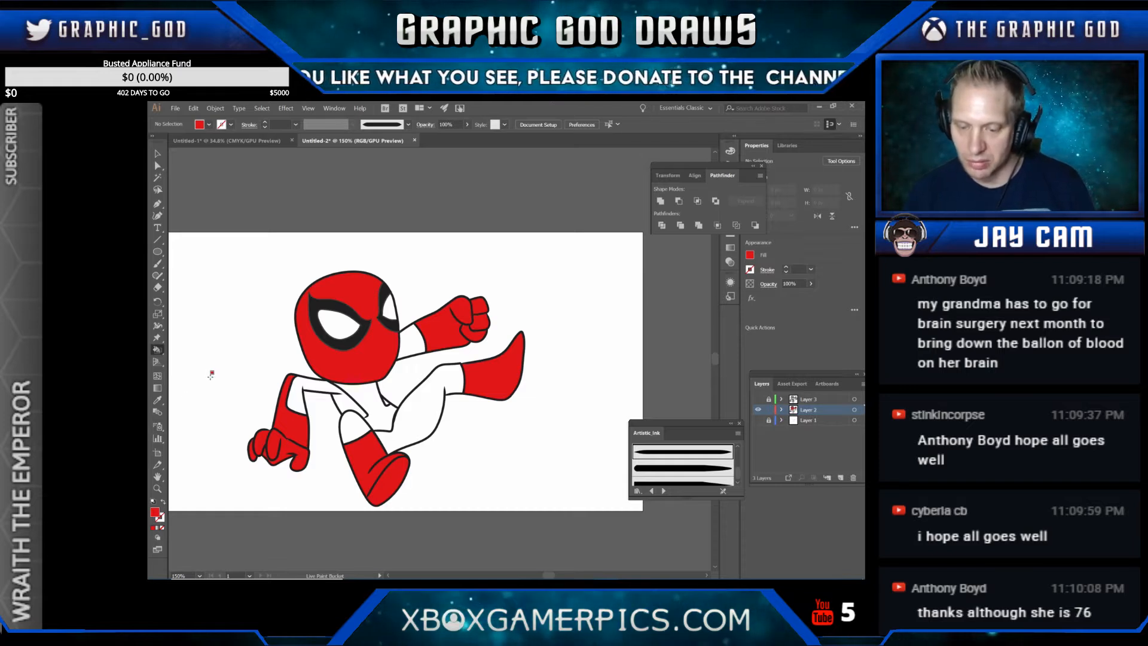
click(366, 406)
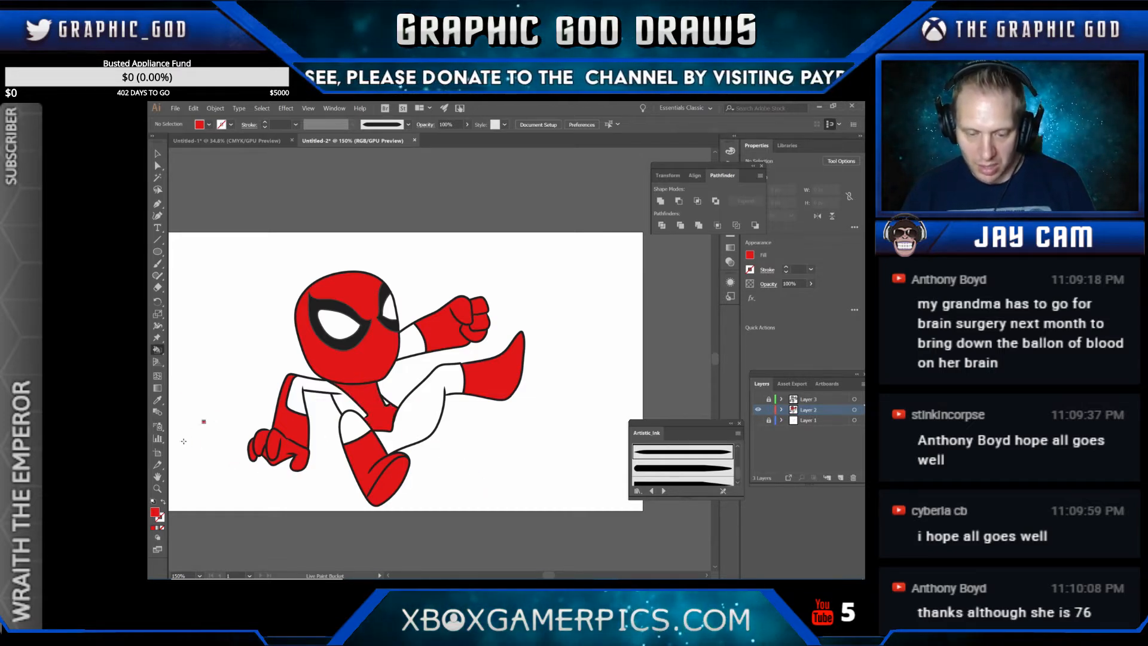
Step: Set the fill colour to blue #203eba
double_click(157, 513)
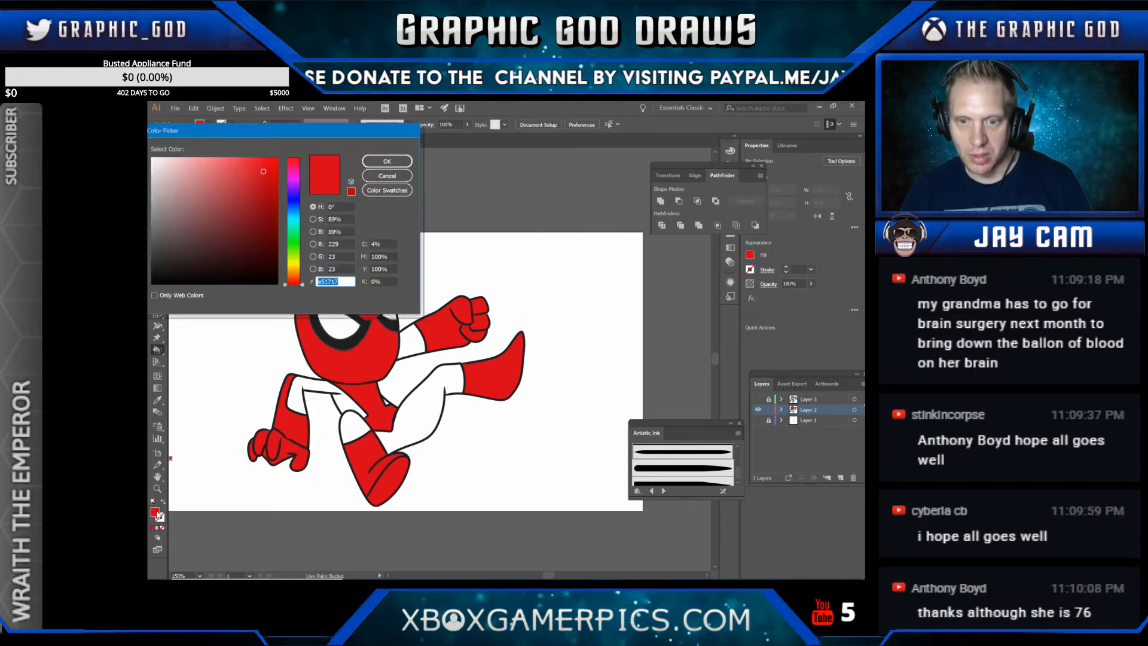
click(292, 193)
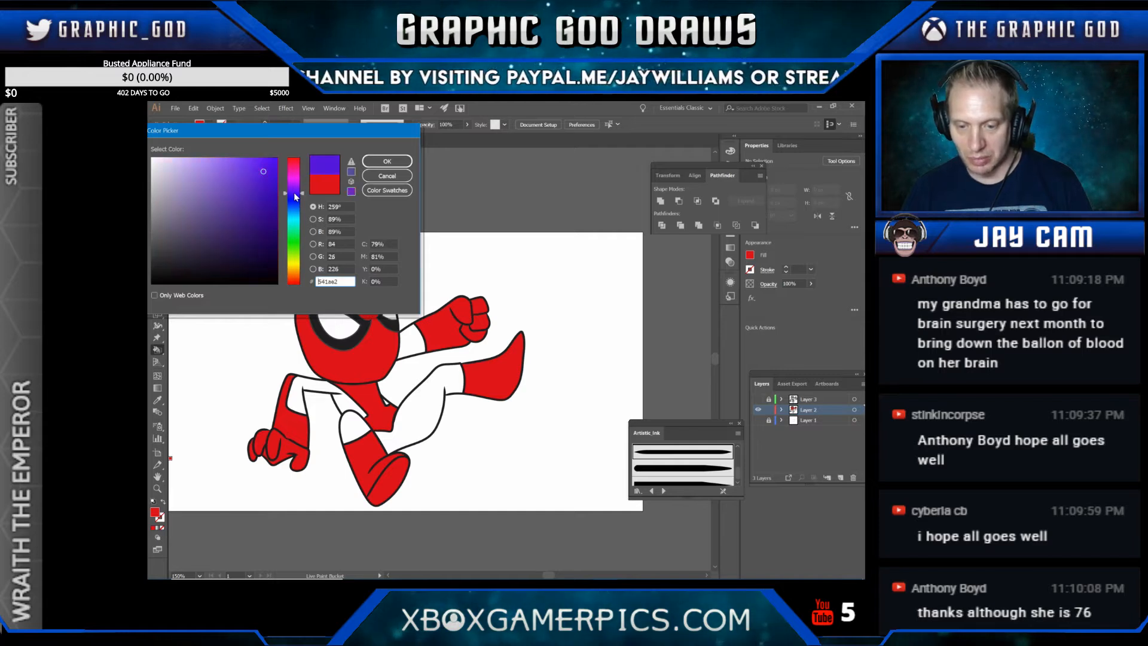
click(269, 220)
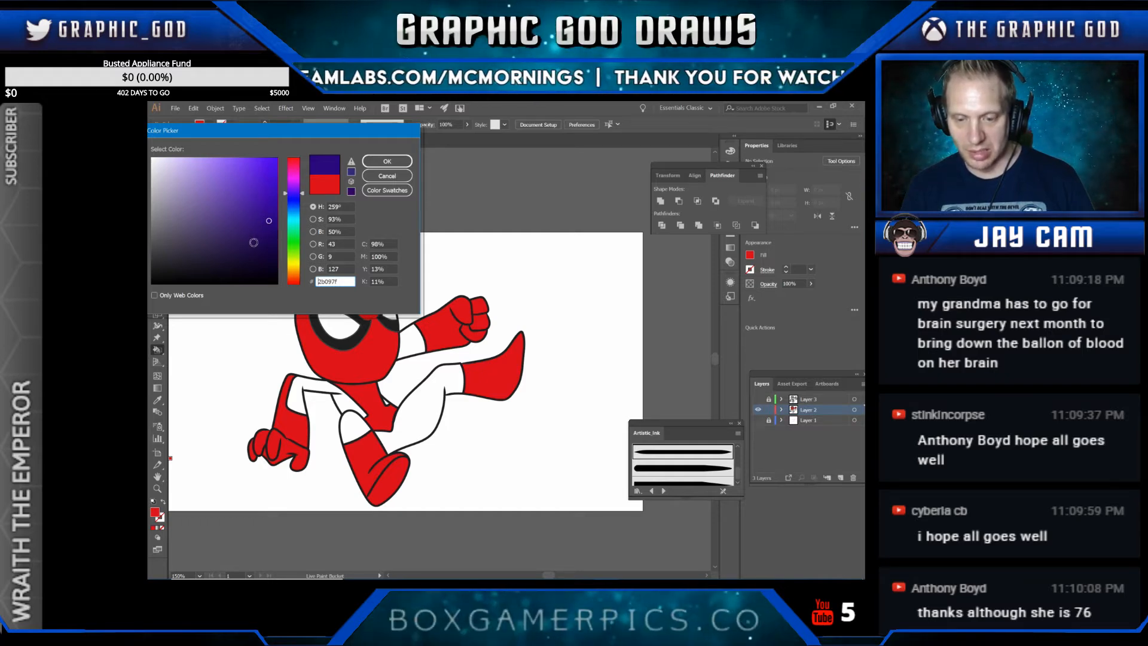
click(242, 242)
click(228, 228)
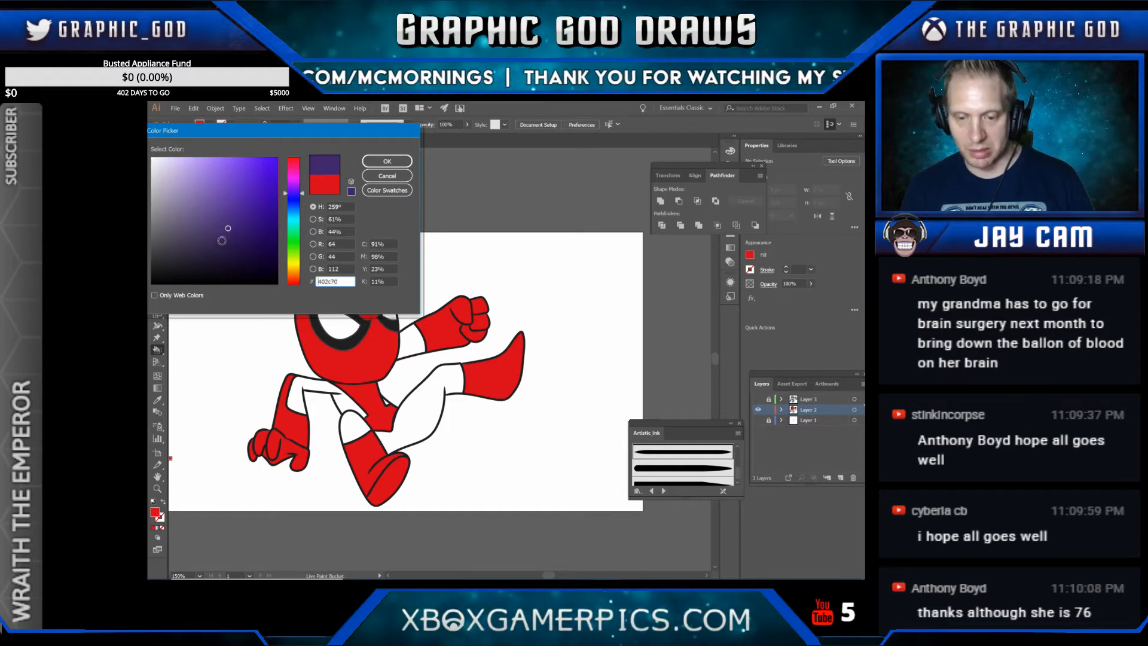
click(238, 243)
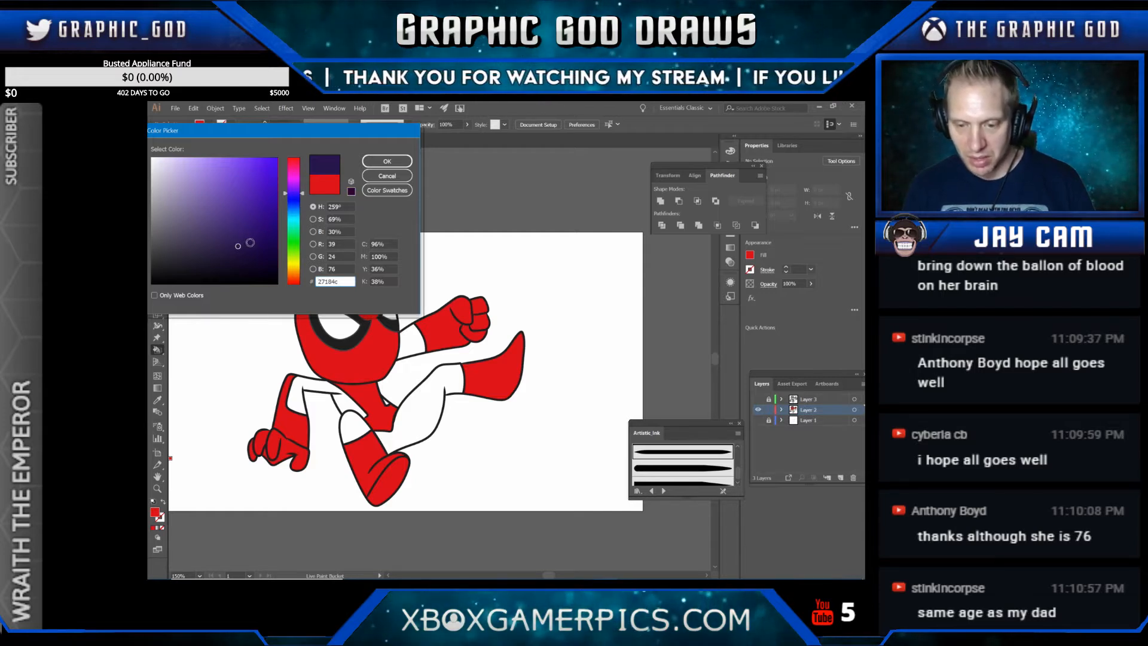
click(301, 207)
drag(300, 206, 257, 190)
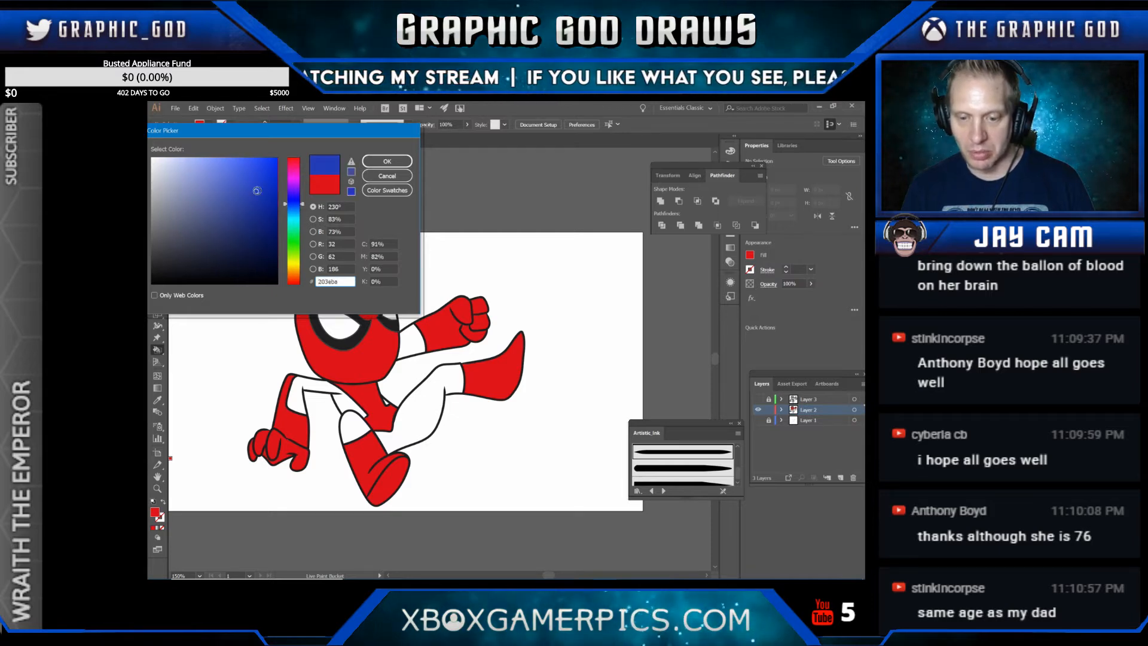
click(386, 161)
Step: Fill both upper arms, the side of the torso and both legs above the boots with blue using the Live Paint Bucket
click(408, 339)
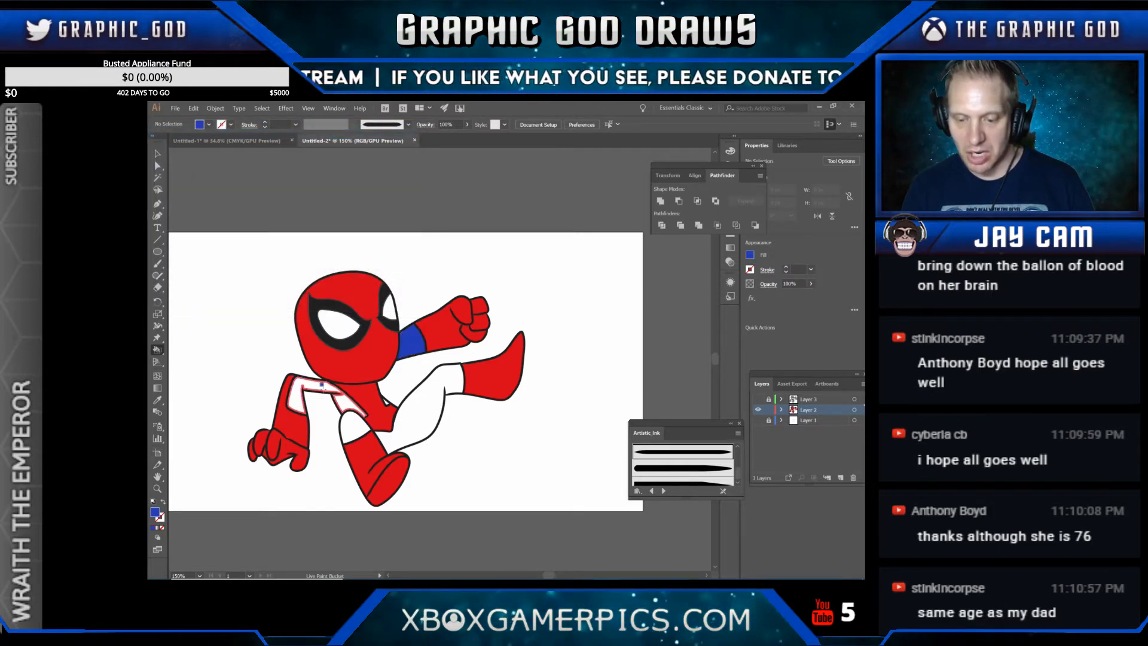
click(322, 386)
click(411, 423)
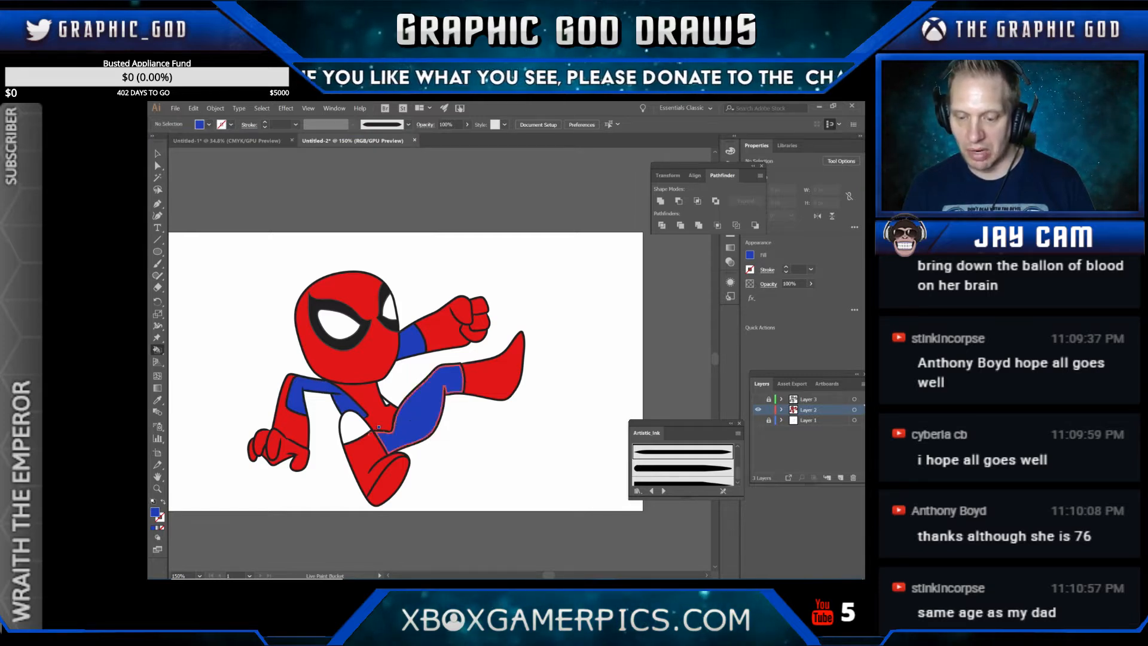
click(351, 431)
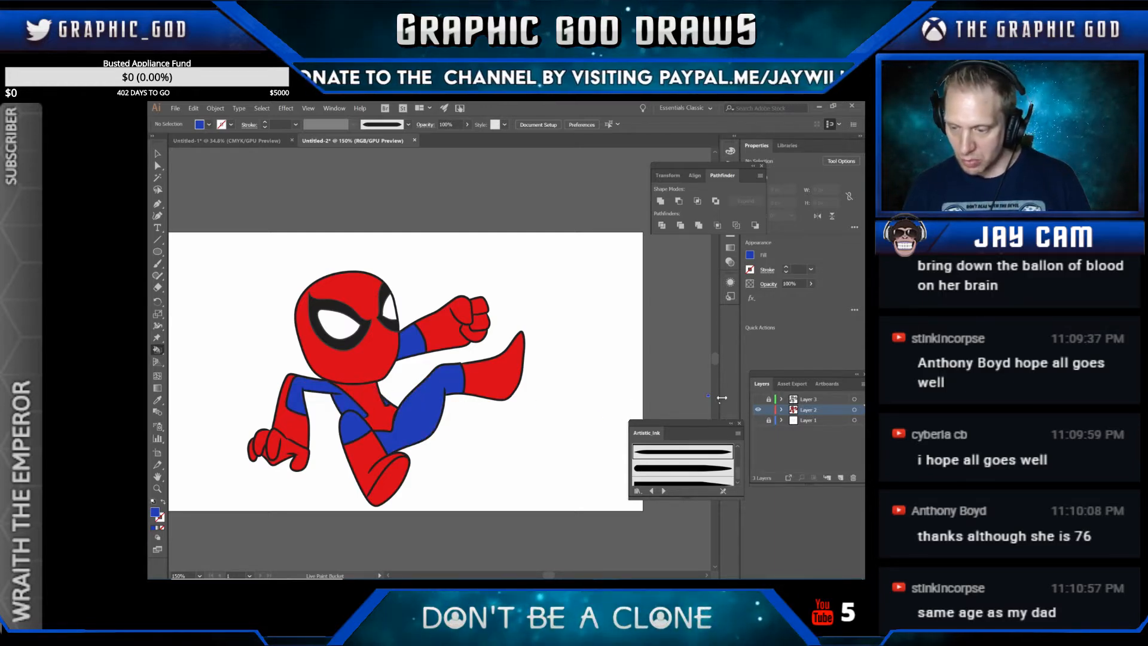
Step: Show Layer 3 with the web lines over the coloured figure, and toggle Layer 2 off and on to compare
click(758, 399)
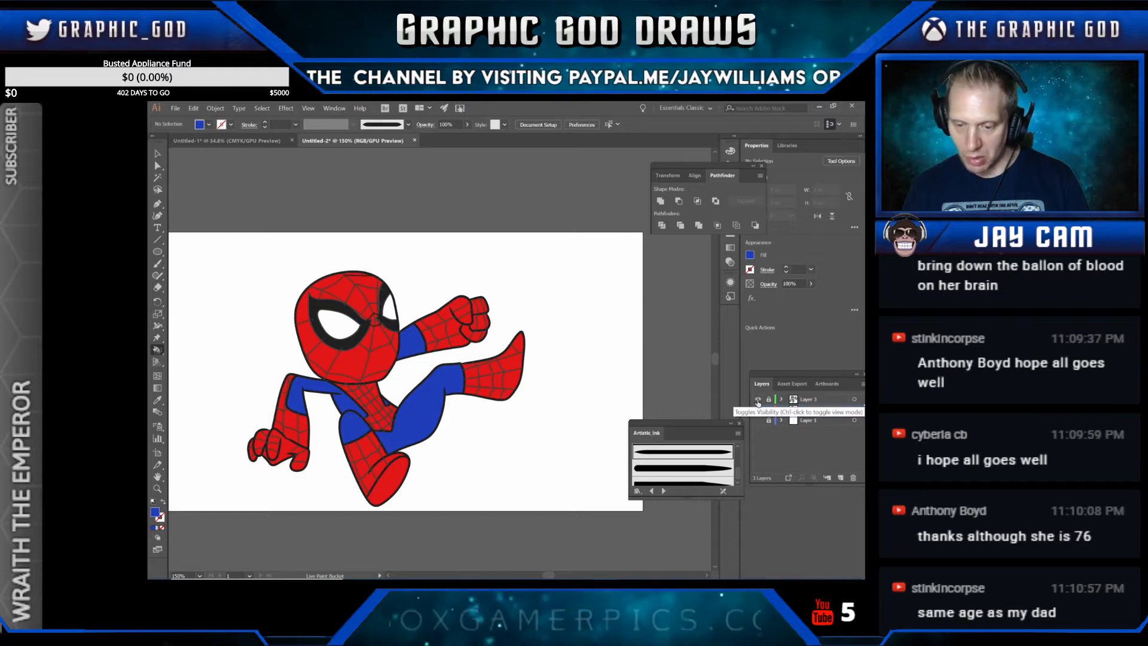
click(757, 399)
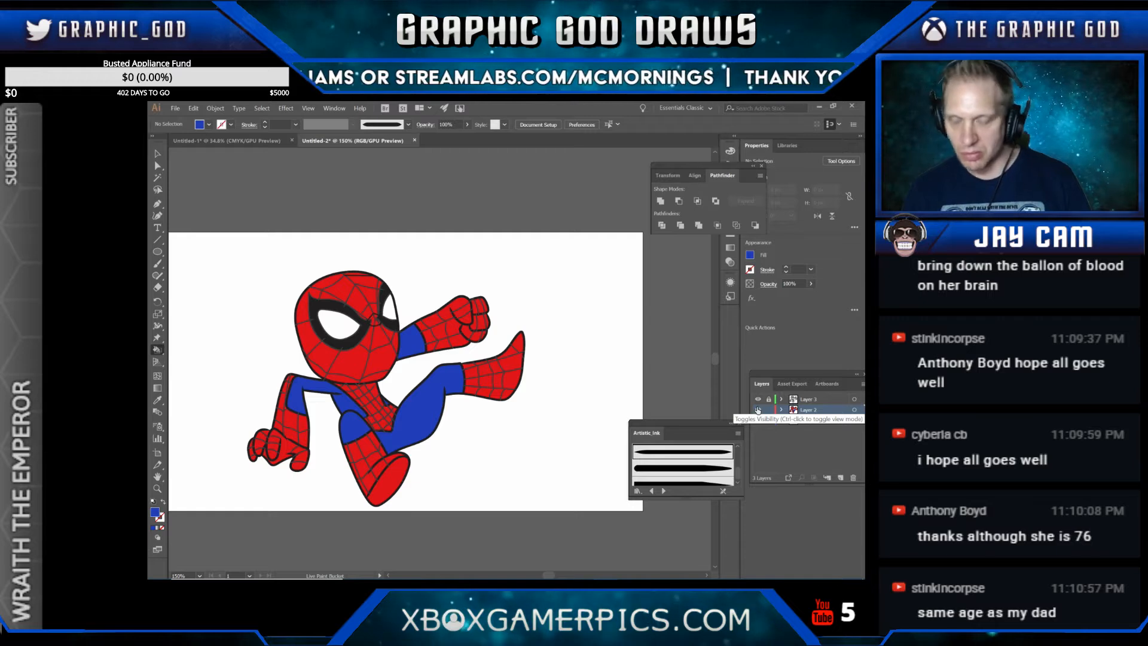
click(758, 410)
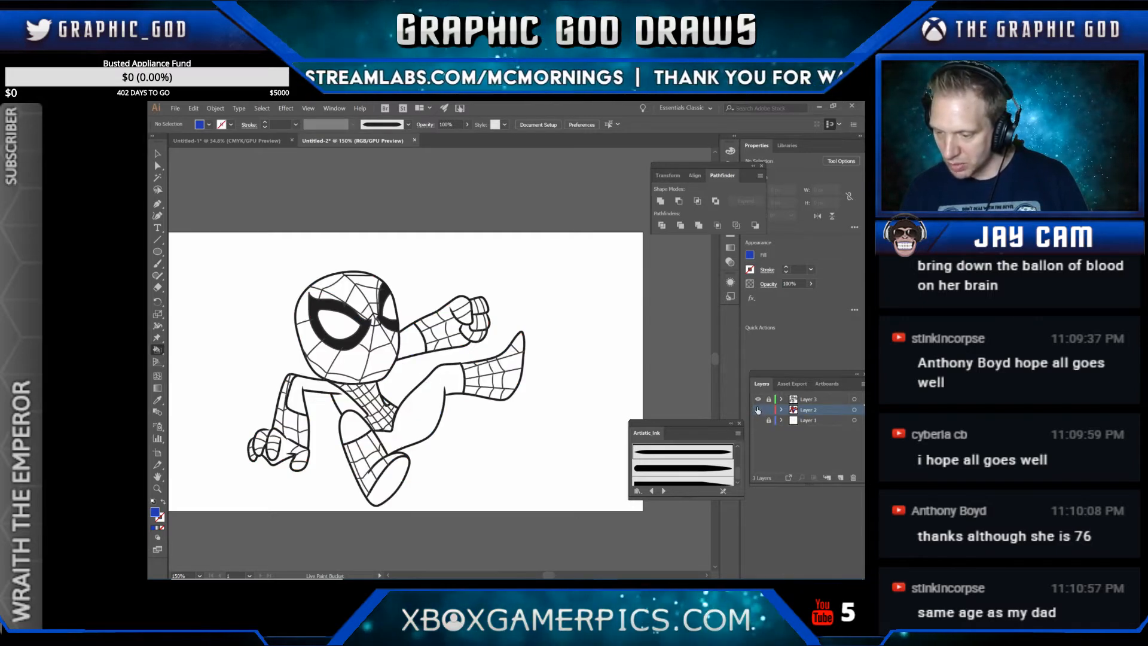
click(757, 409)
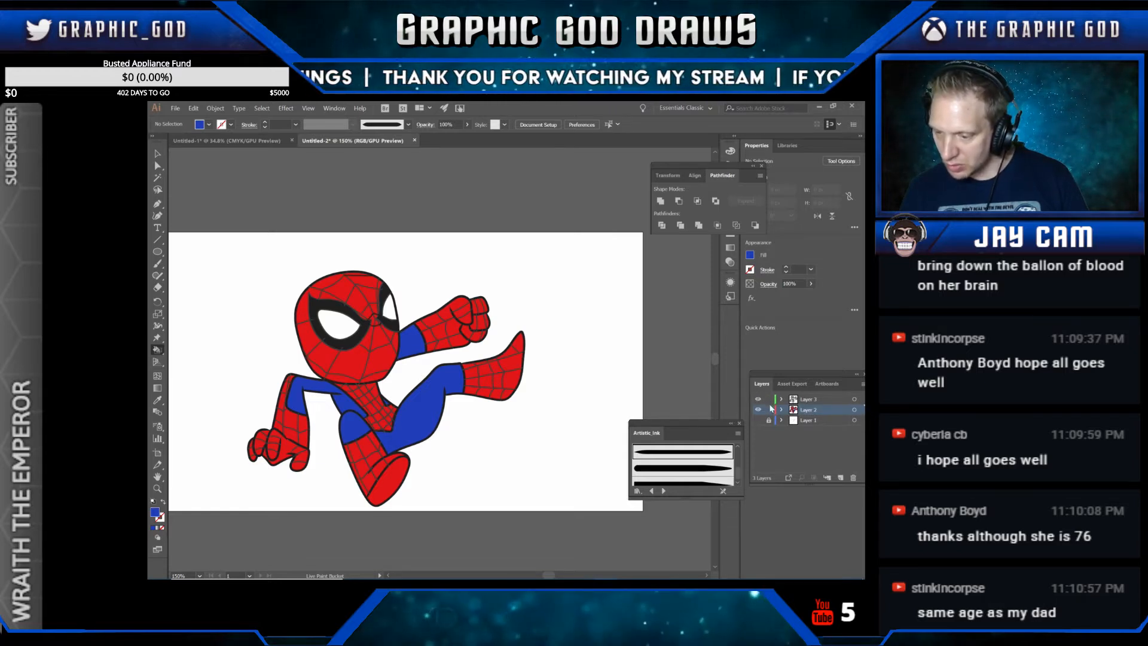
Step: Unlock Layer 3, lock Layer 2, and try to recolour all Layer 3 artwork with black fill #000000
click(854, 399)
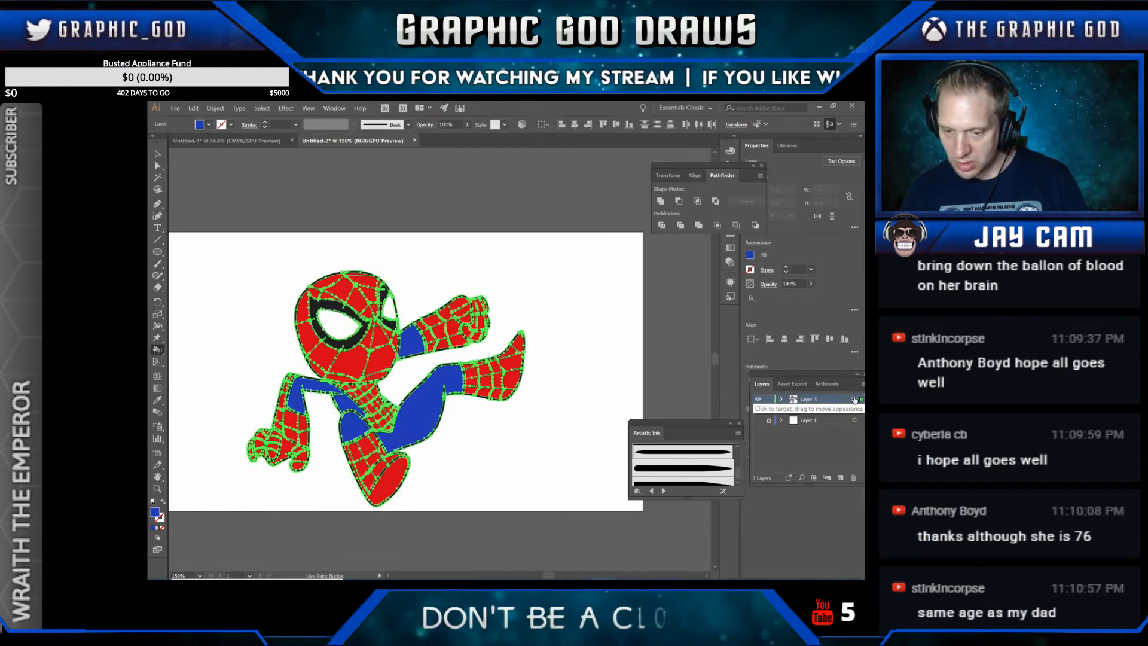
double_click(157, 513)
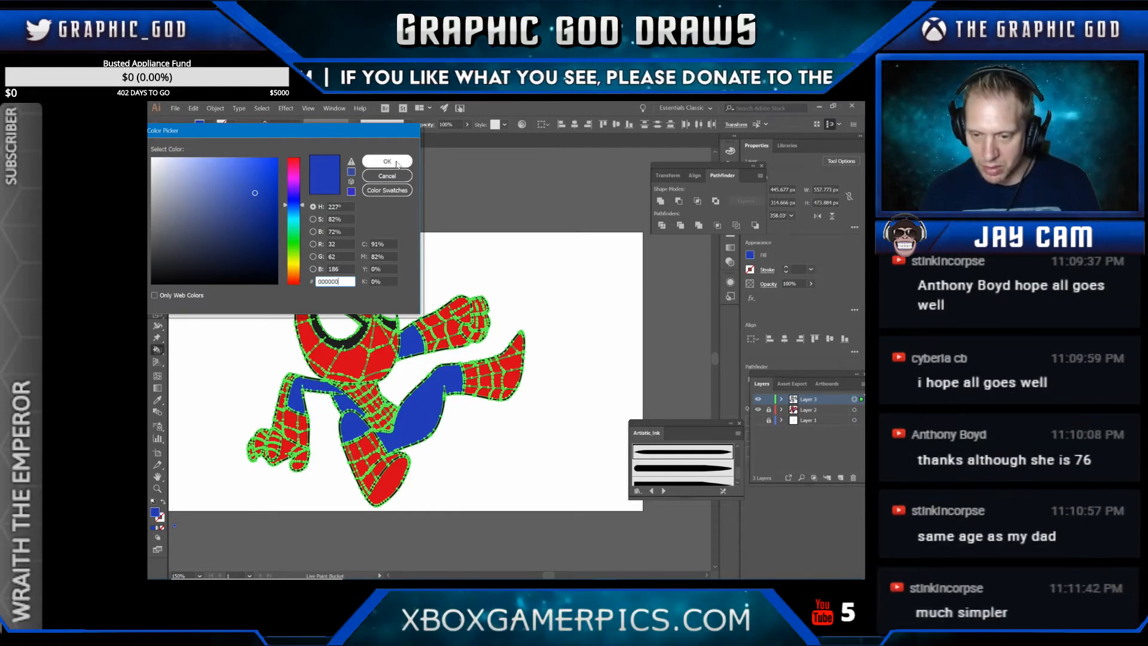
key(Return)
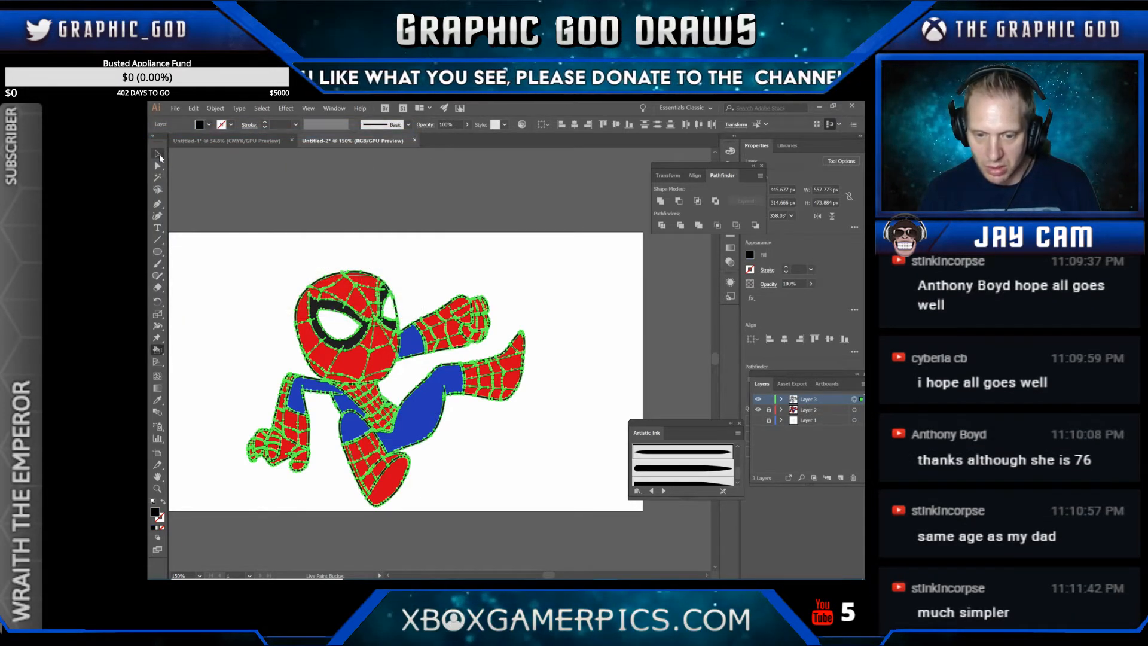
click(157, 154)
click(256, 195)
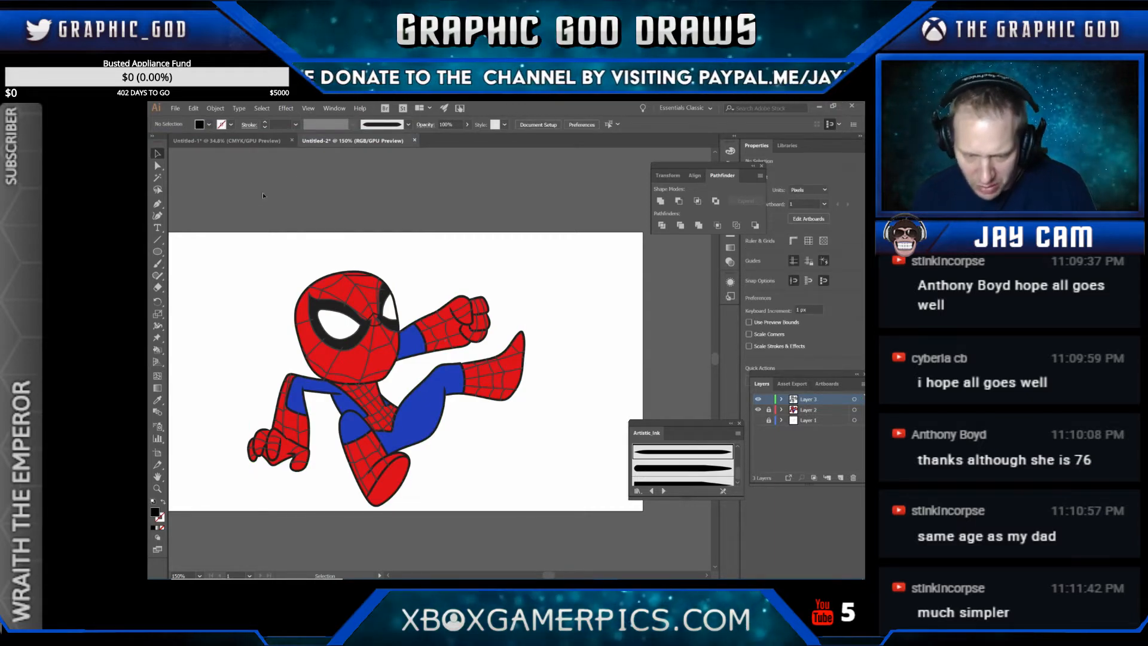
Step: Examine the web lines on the head up close and check the outline shape around the large eye as a separate object
key(b)
click(158, 487)
click(359, 341)
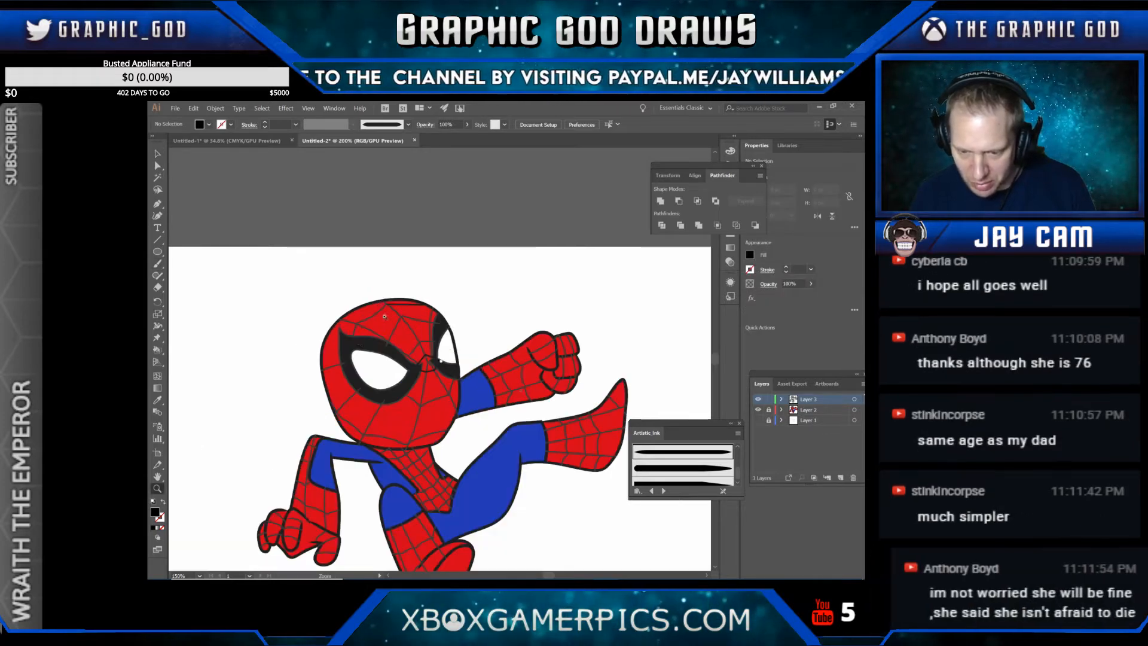
click(467, 362)
click(467, 362)
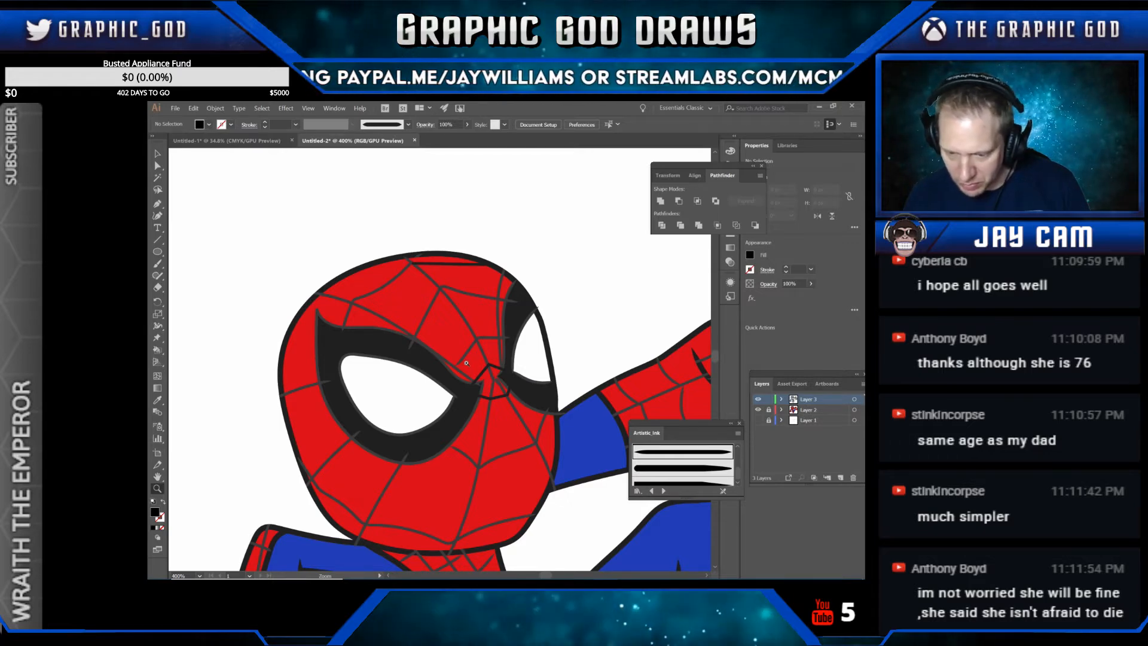
click(159, 154)
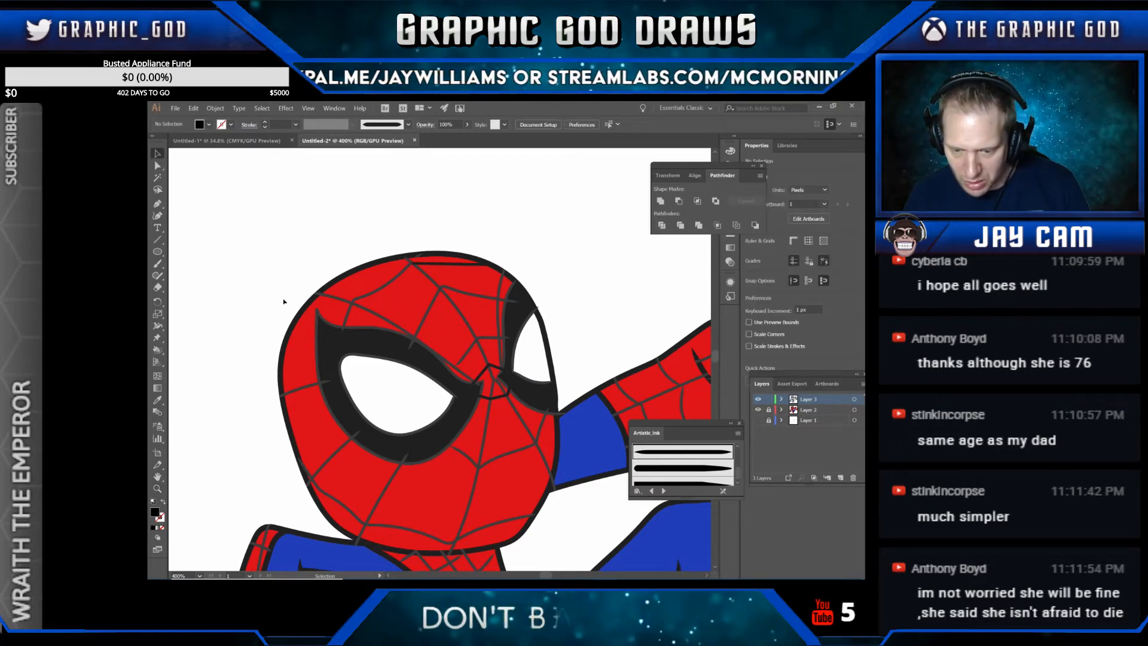
click(327, 345)
click(157, 165)
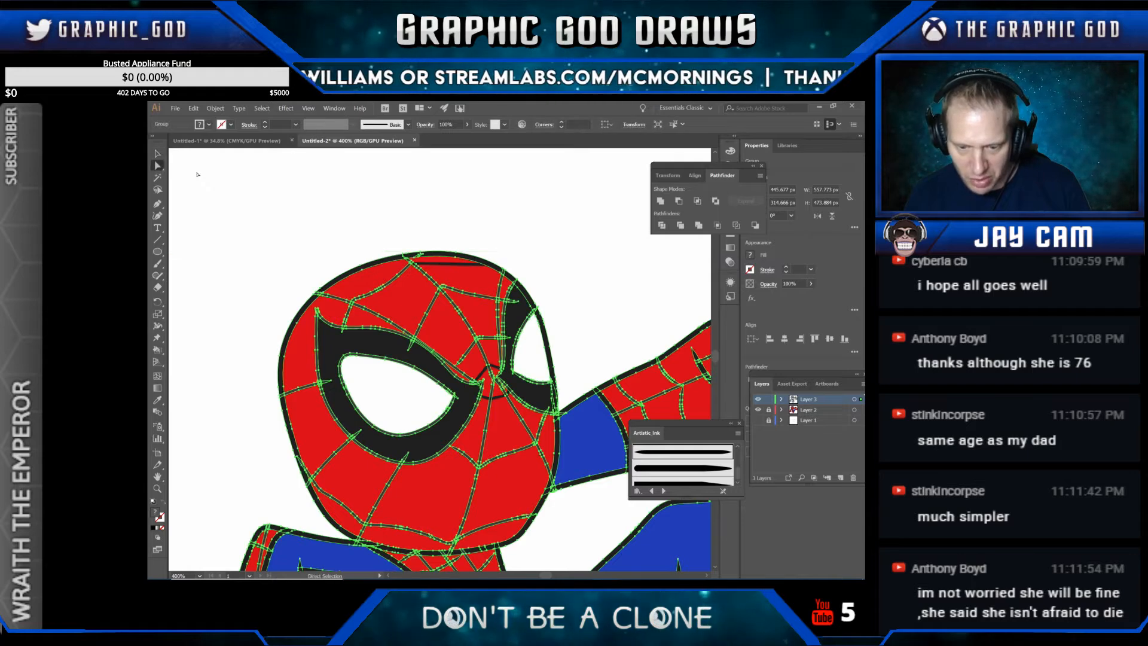
click(328, 350)
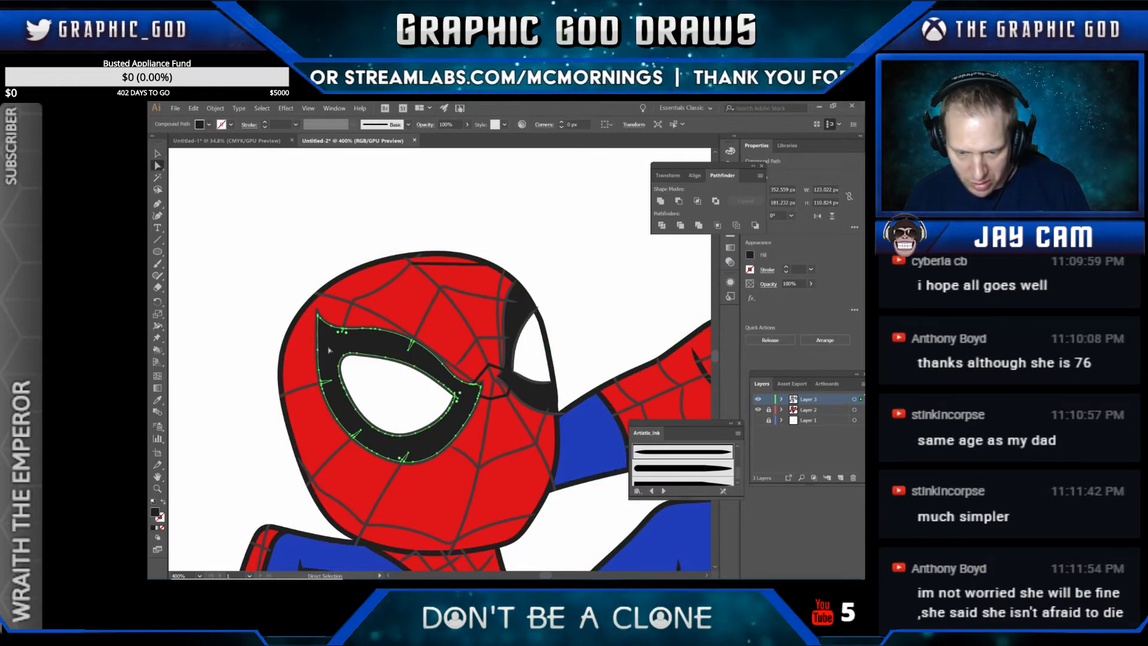
click(287, 279)
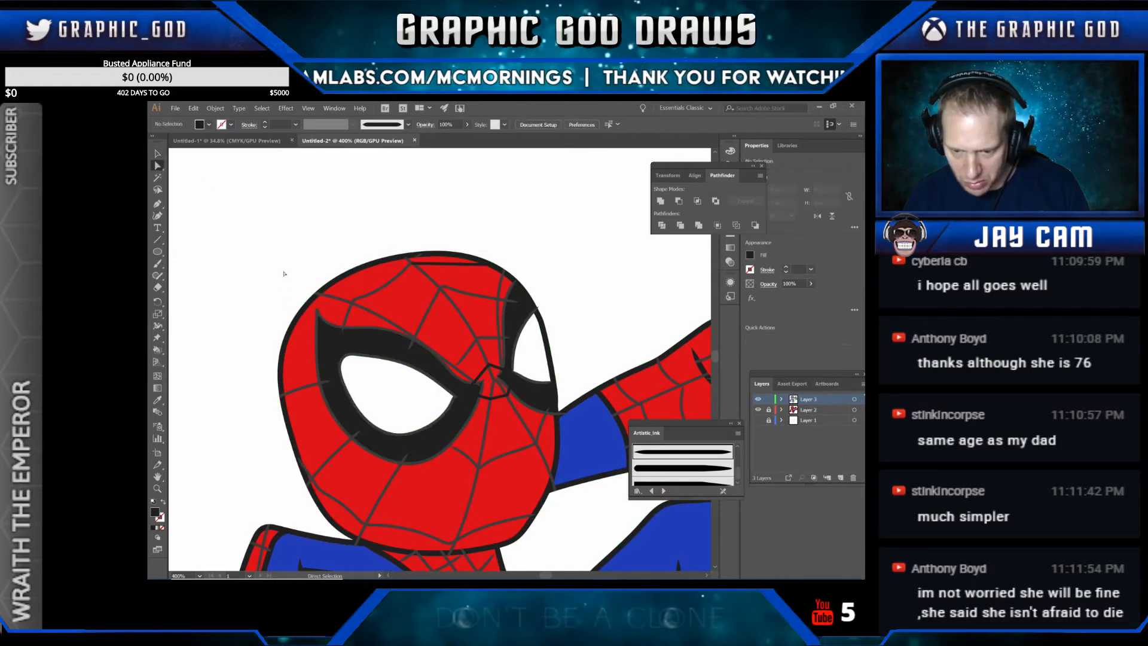
Step: Select all paths matching the web line piece above the large eye and recolour them with the Eyedropper from the eye's black outline
click(330, 325)
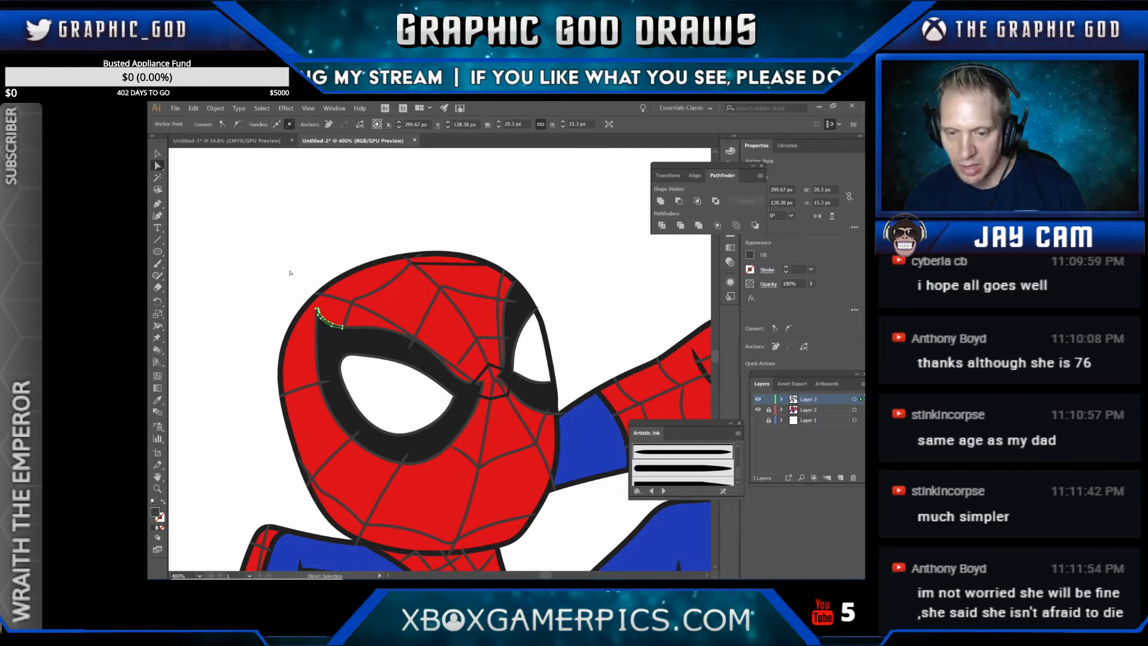
click(263, 109)
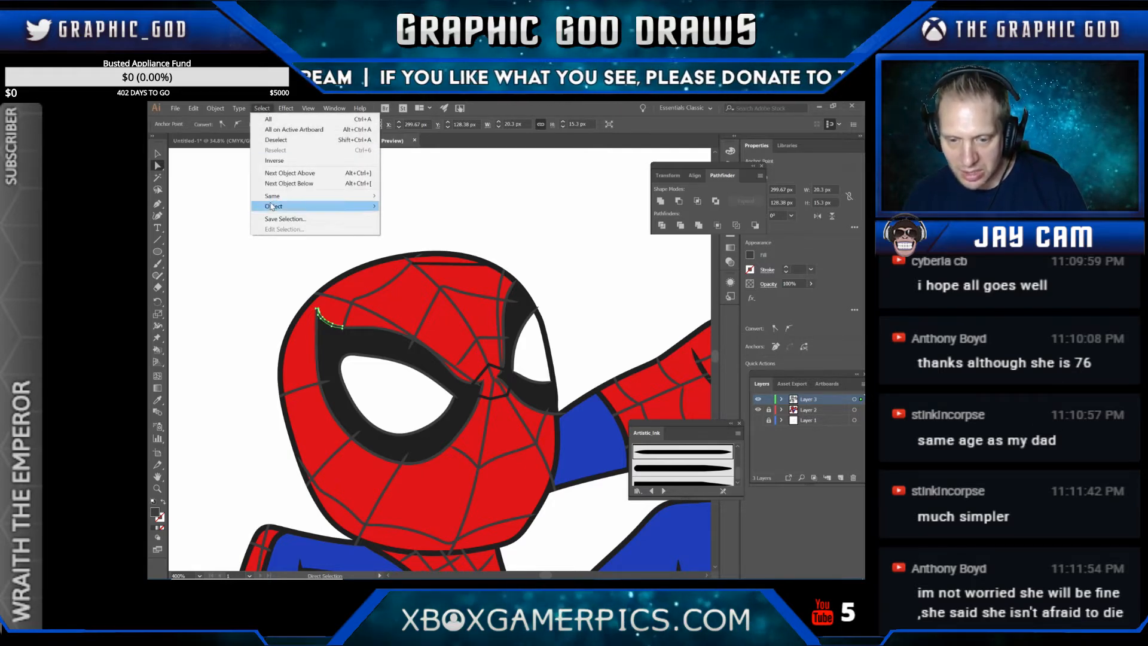
mouse_move(335, 206)
click(417, 237)
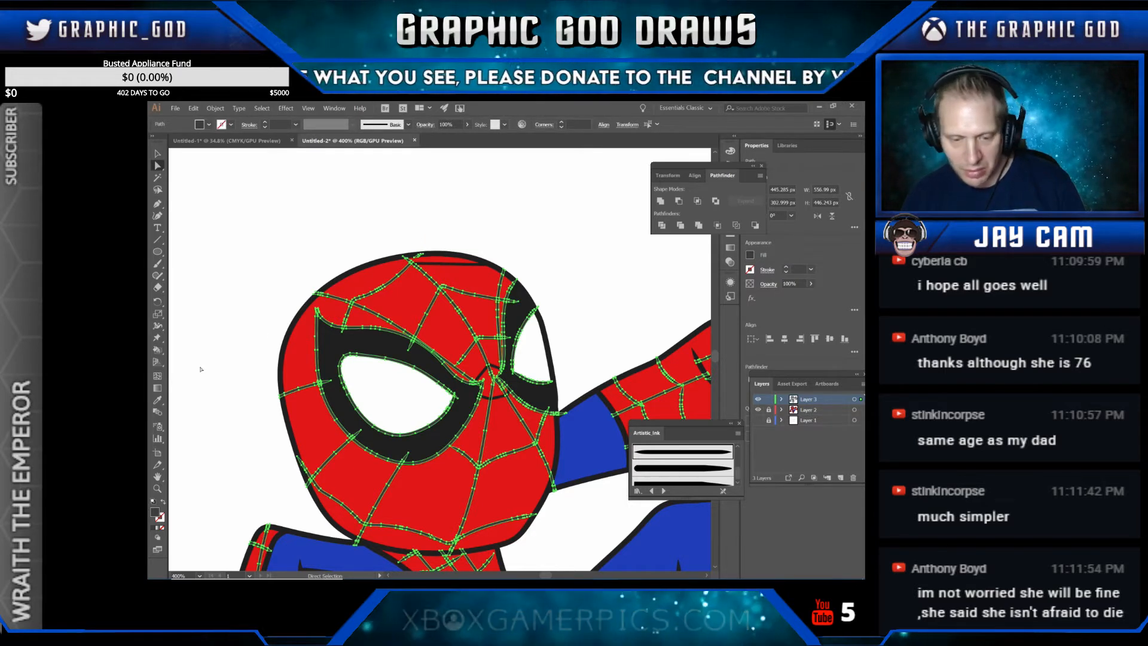
click(159, 401)
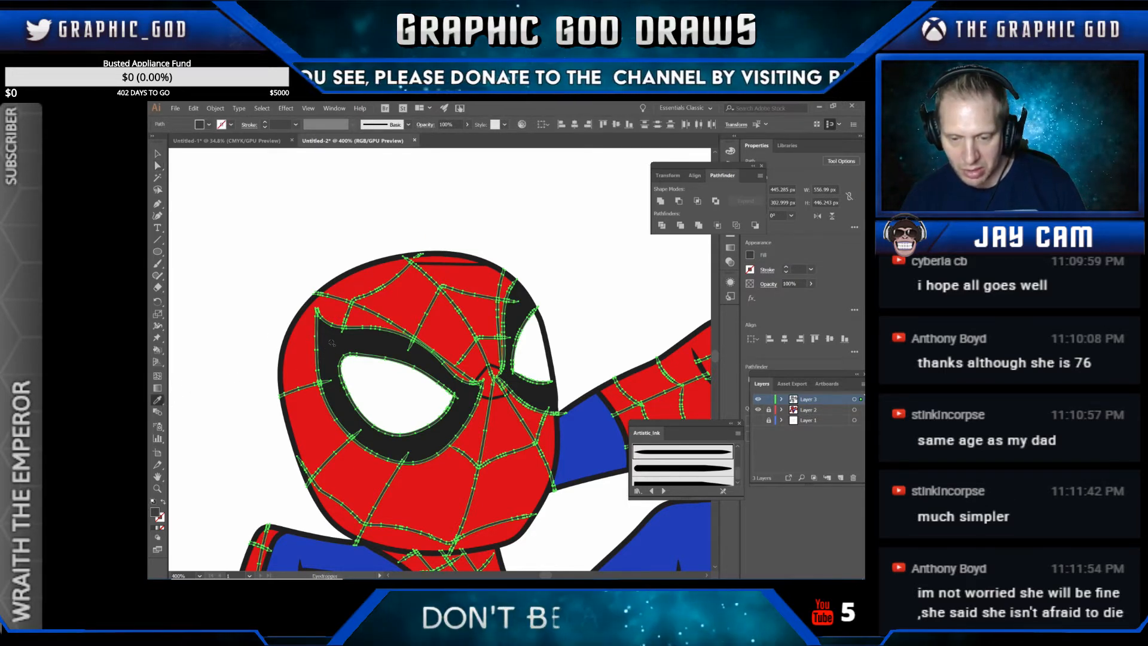
click(332, 342)
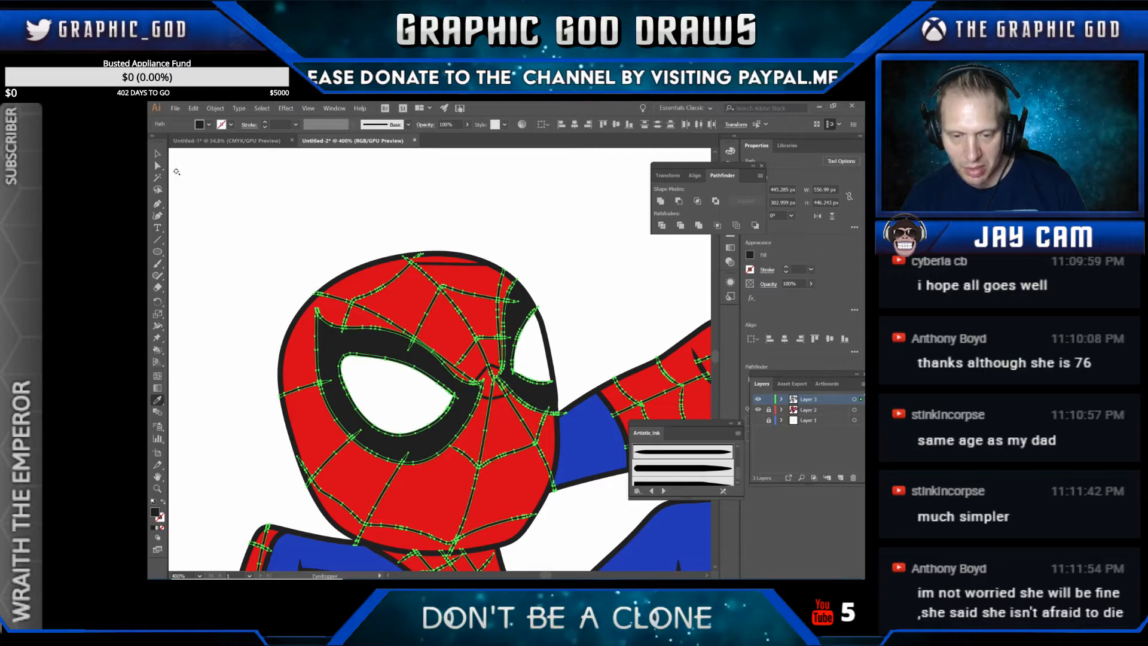
click(158, 154)
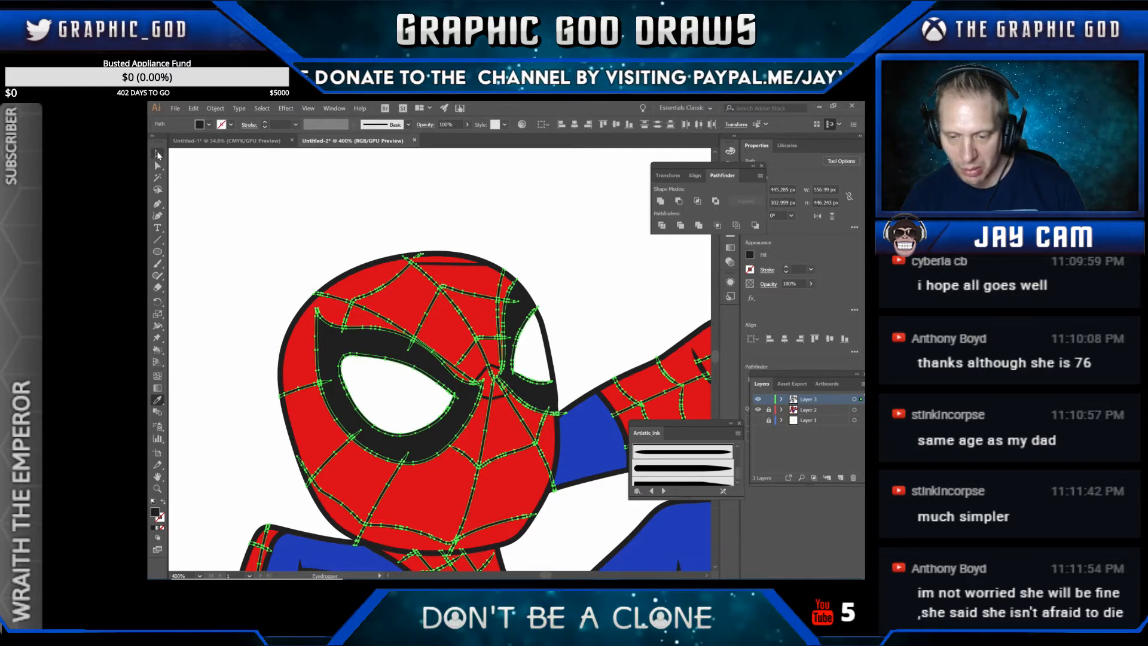
click(202, 182)
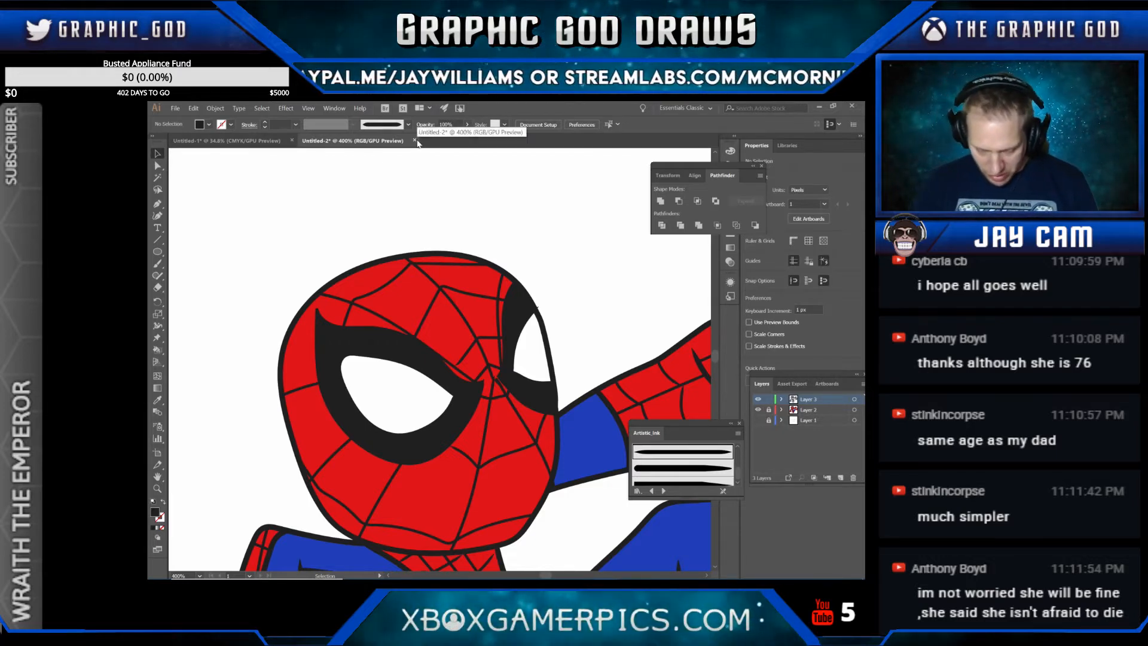
key(ctrl+minus)
key(ctrl+minus)
key(ctrl+minus)
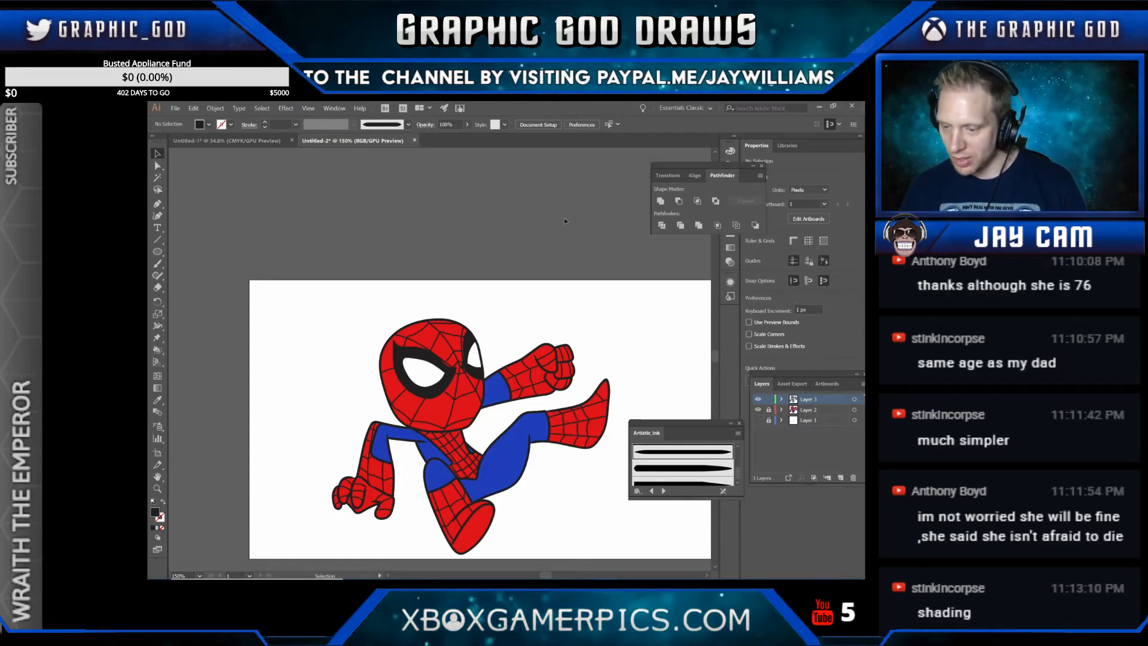
Step: Hide and lock Layer 3, and use the Live Paint Selection tool to select every face sharing the head's red fill colour
click(758, 399)
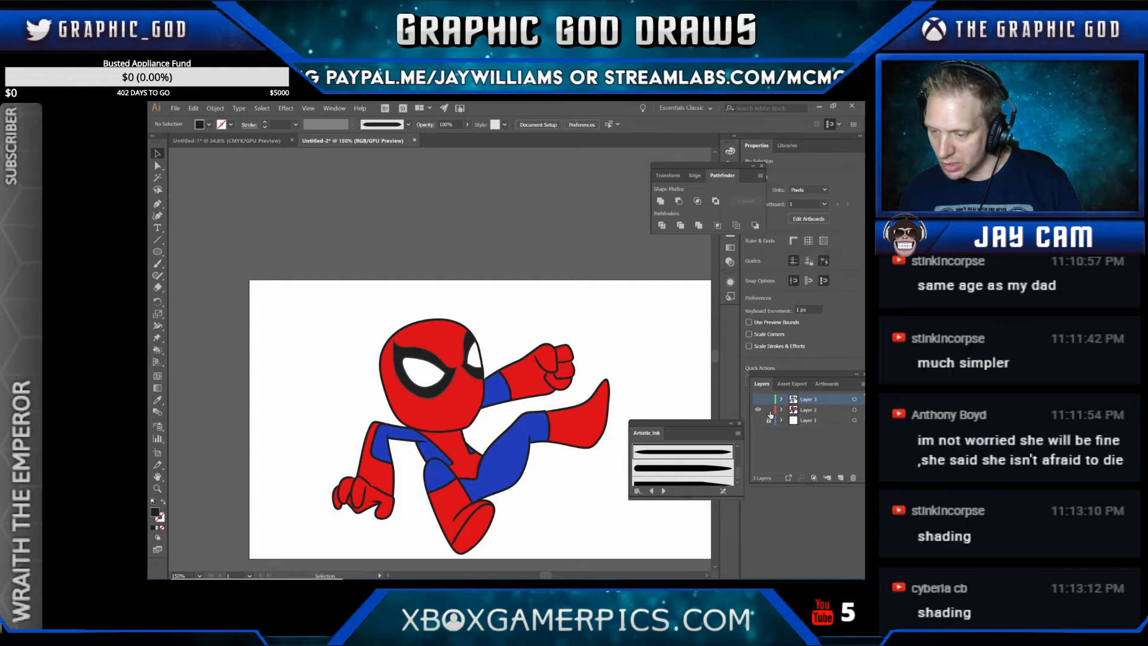
click(768, 398)
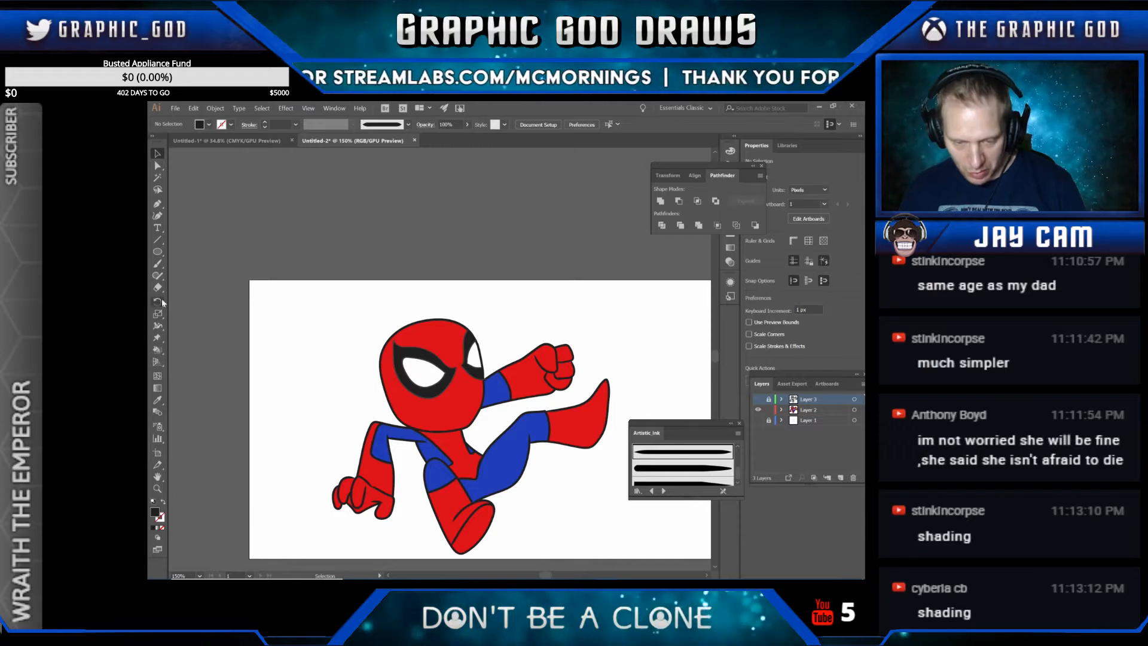
click(161, 353)
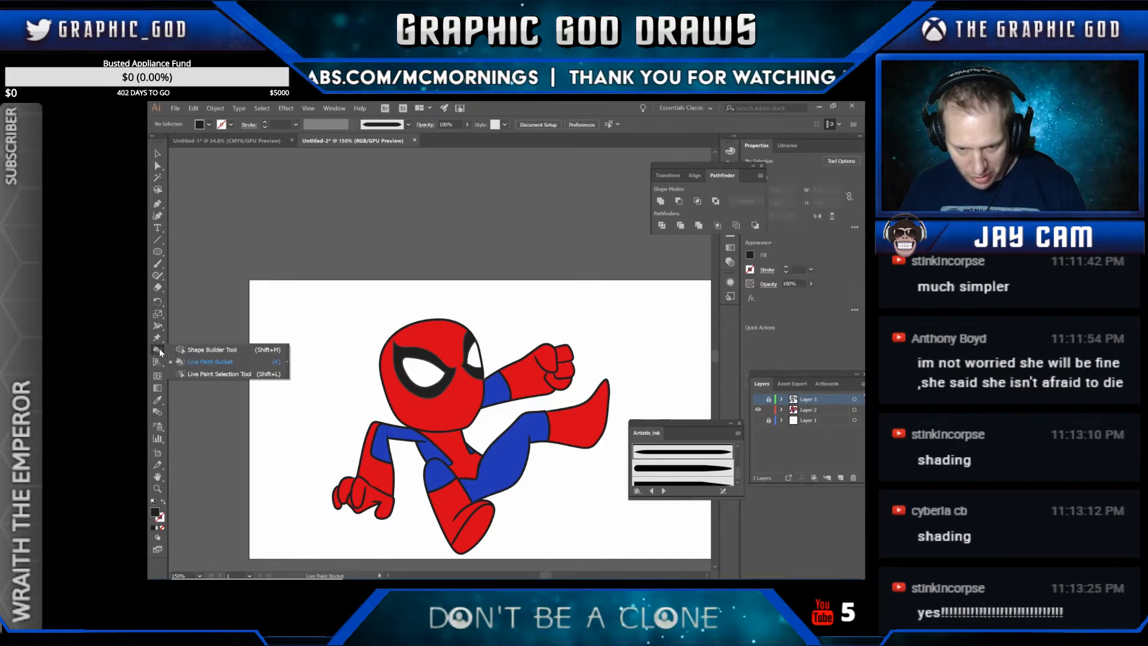
click(204, 374)
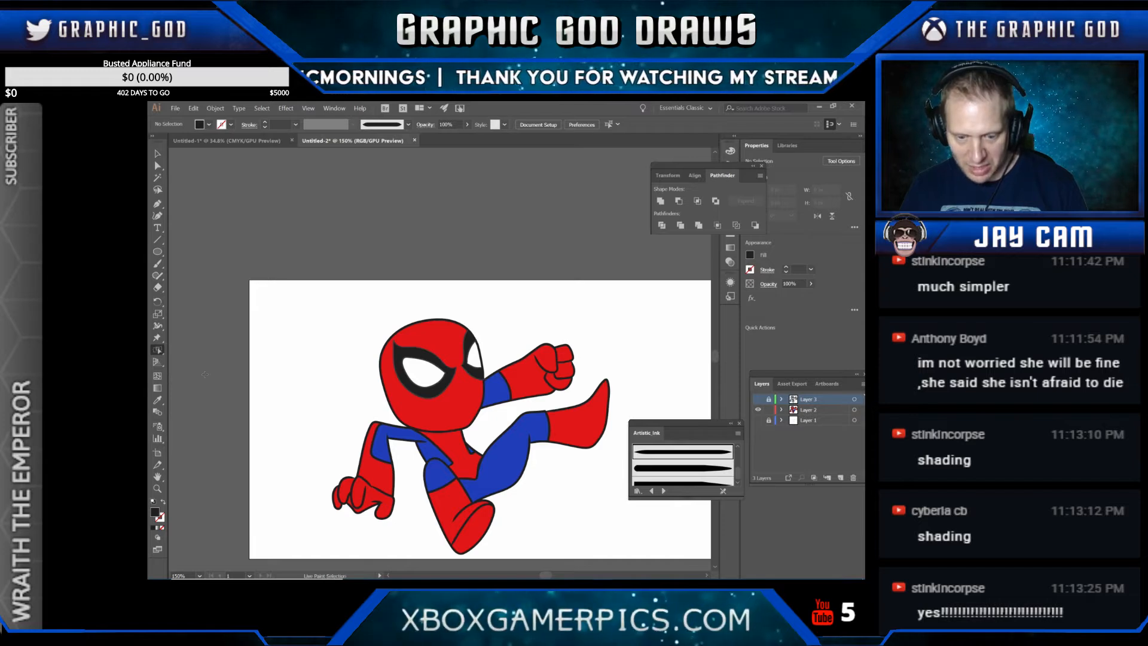
click(442, 339)
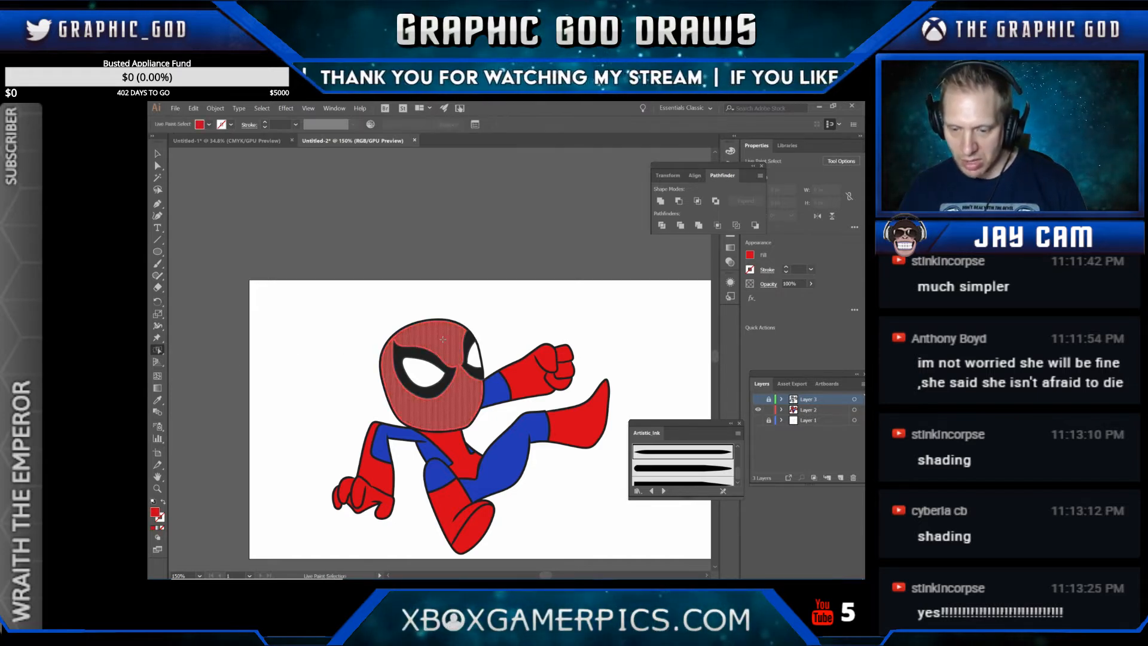
click(262, 108)
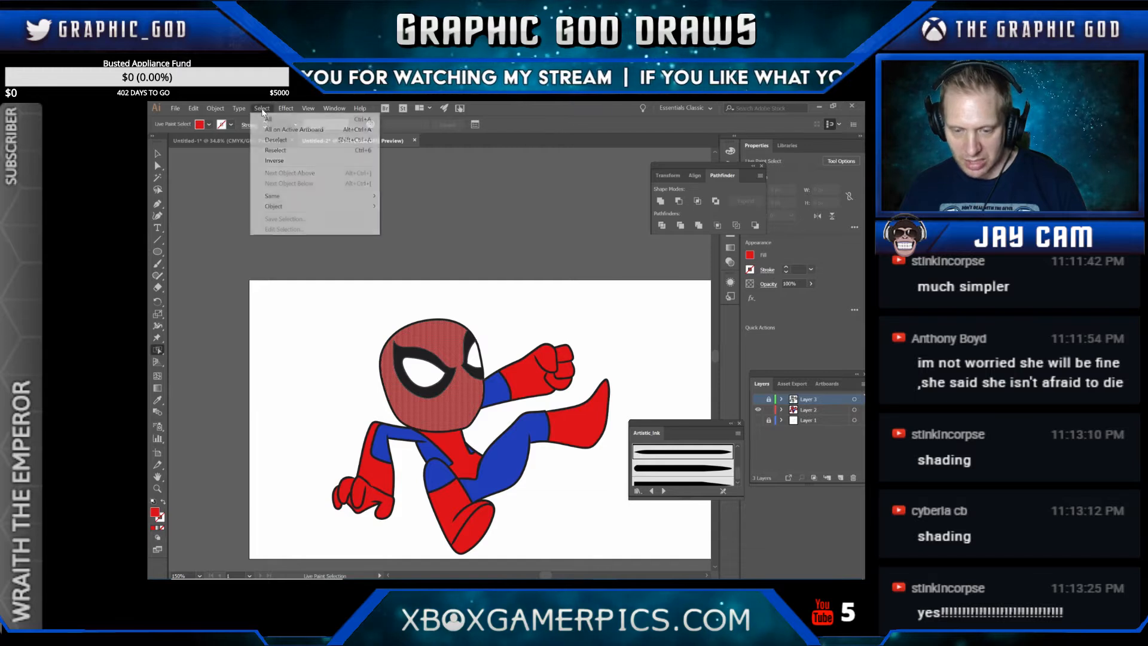
mouse_move(280, 196)
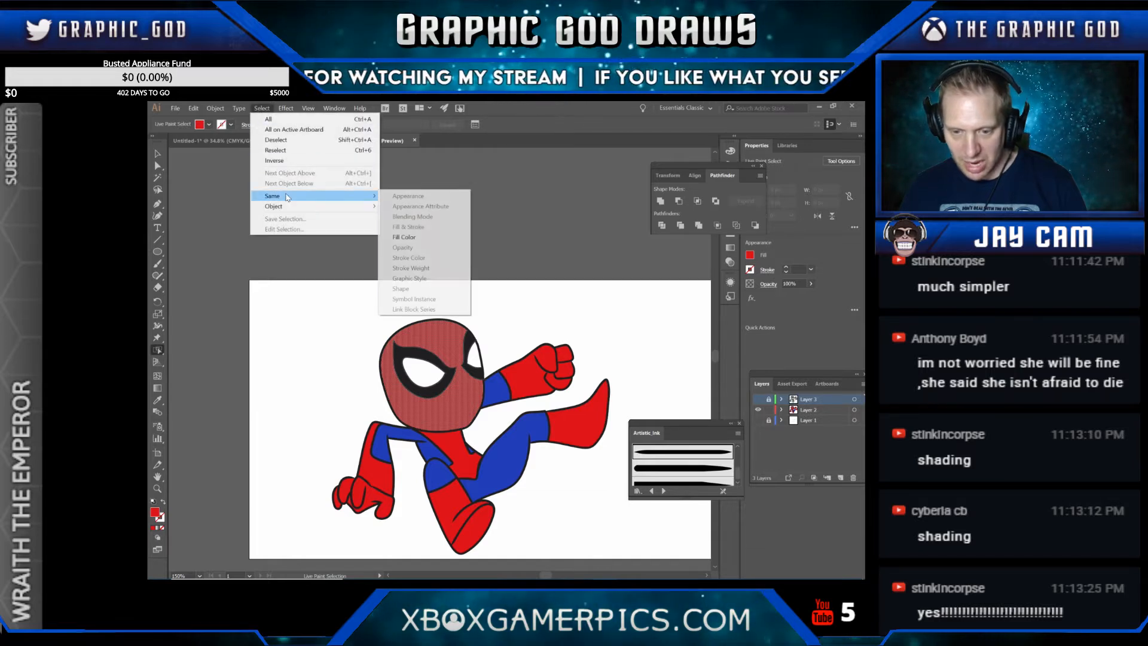
click(421, 236)
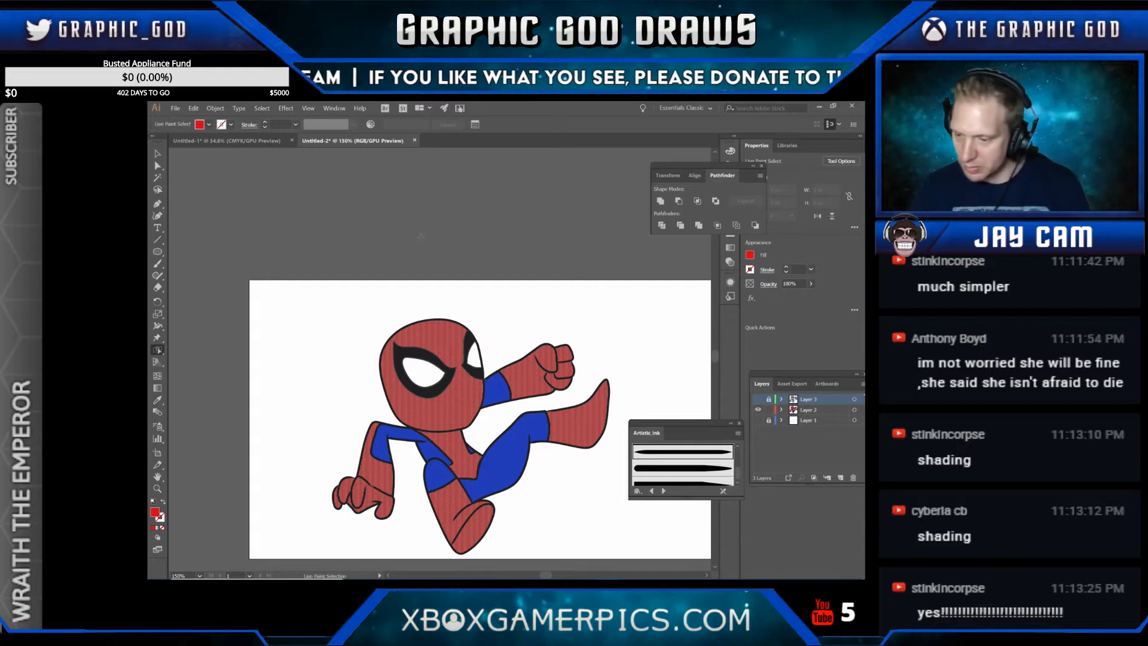
Step: Create a new layer between Layer 3 and Layer 2, lock Layer 2, and paste the copied red shapes in front on the new layer
click(840, 478)
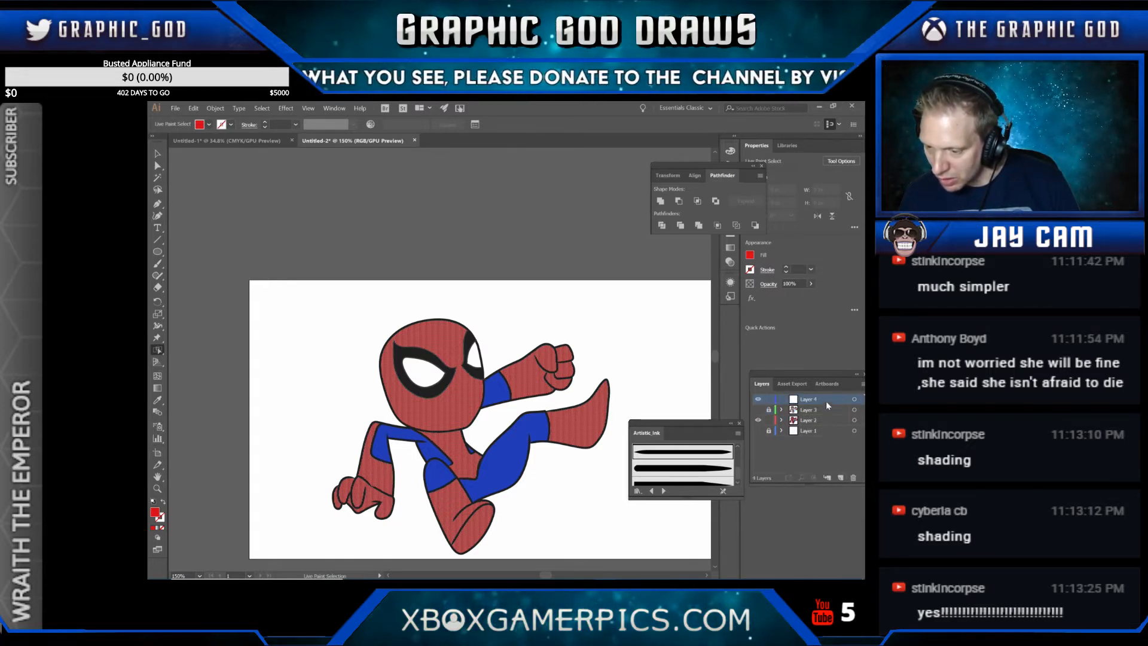
drag(826, 402, 827, 411)
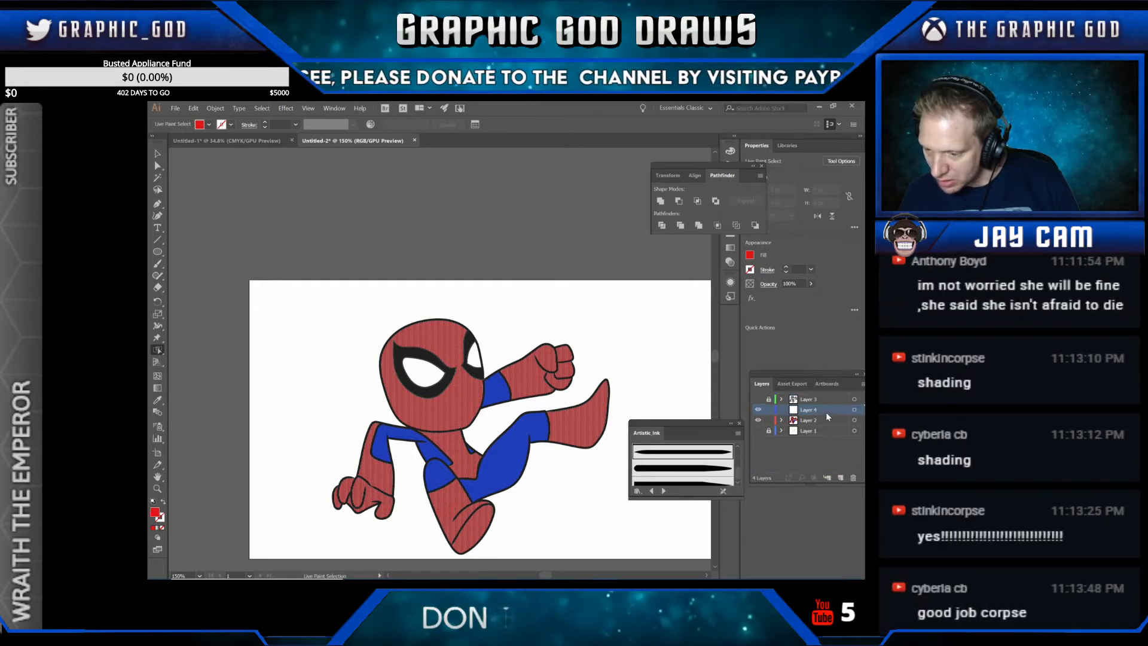
click(769, 421)
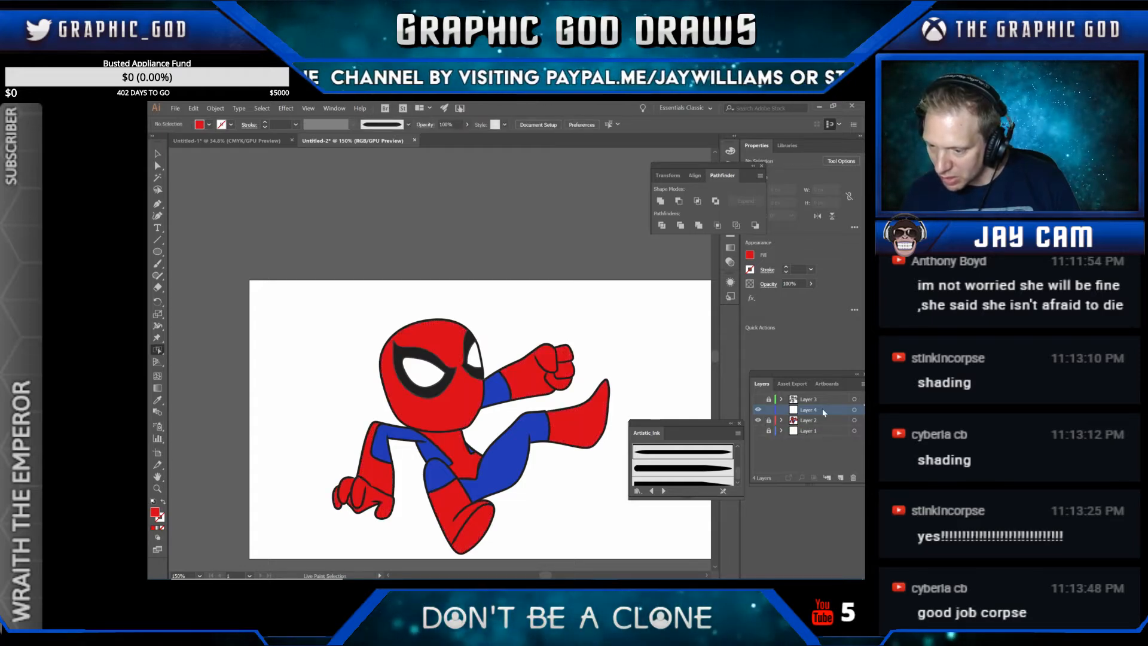
click(193, 108)
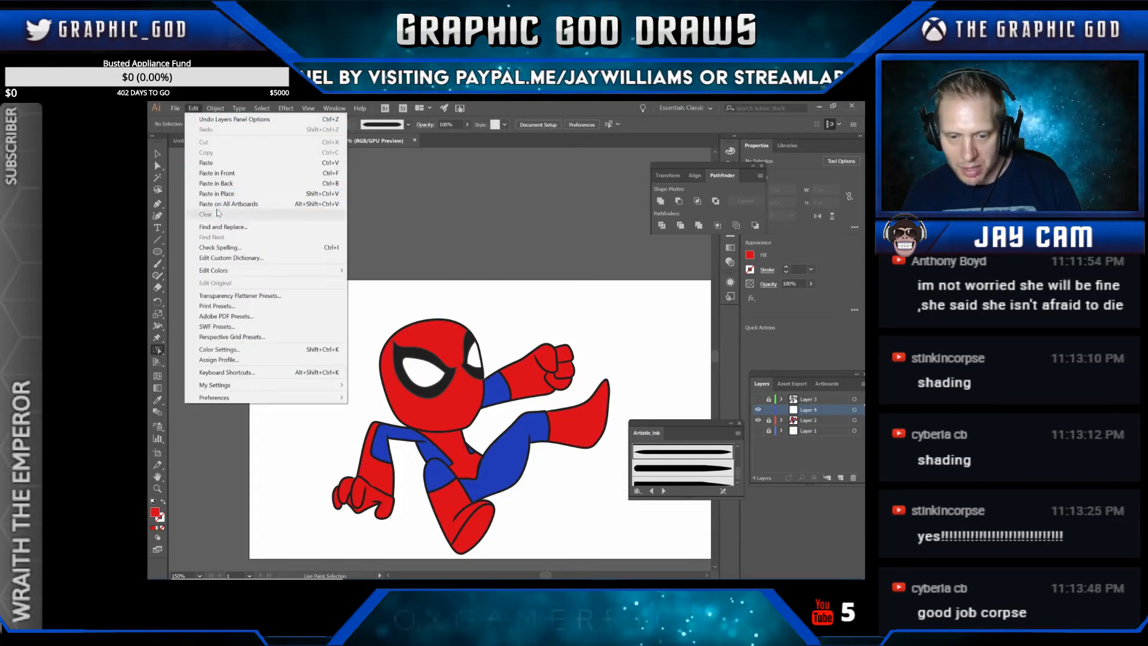
click(224, 173)
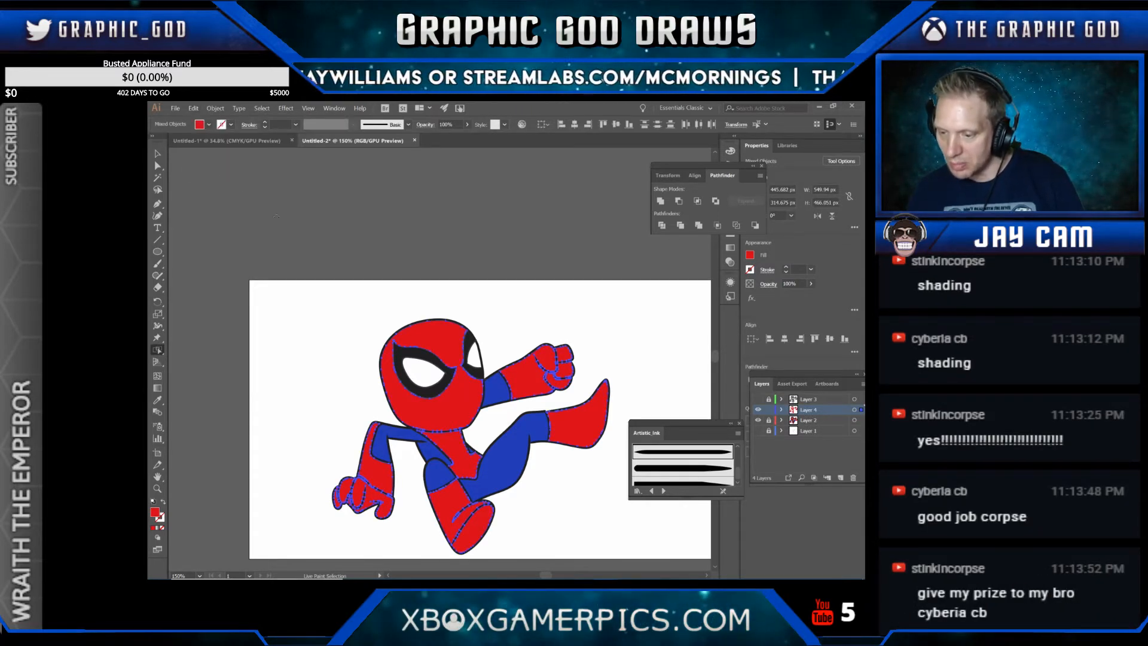
click(758, 421)
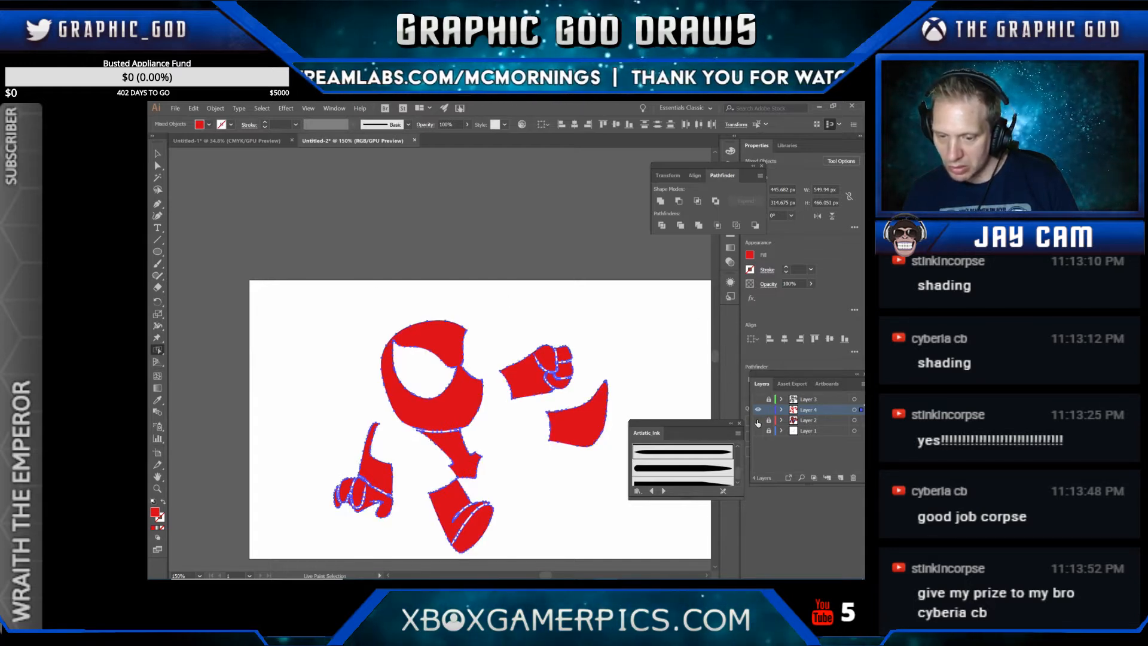
click(758, 421)
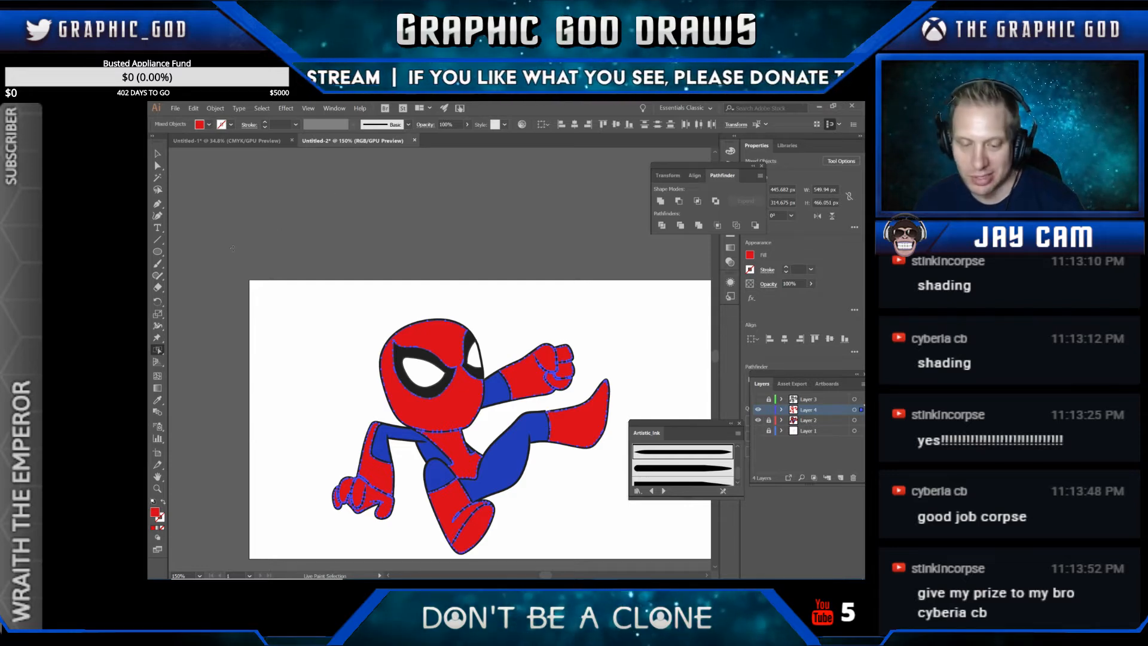
Step: Set the pasted red shapes' fill to the darker red #CE1717, and toggle Layer 4's visibility to compare the two reds
double_click(155, 513)
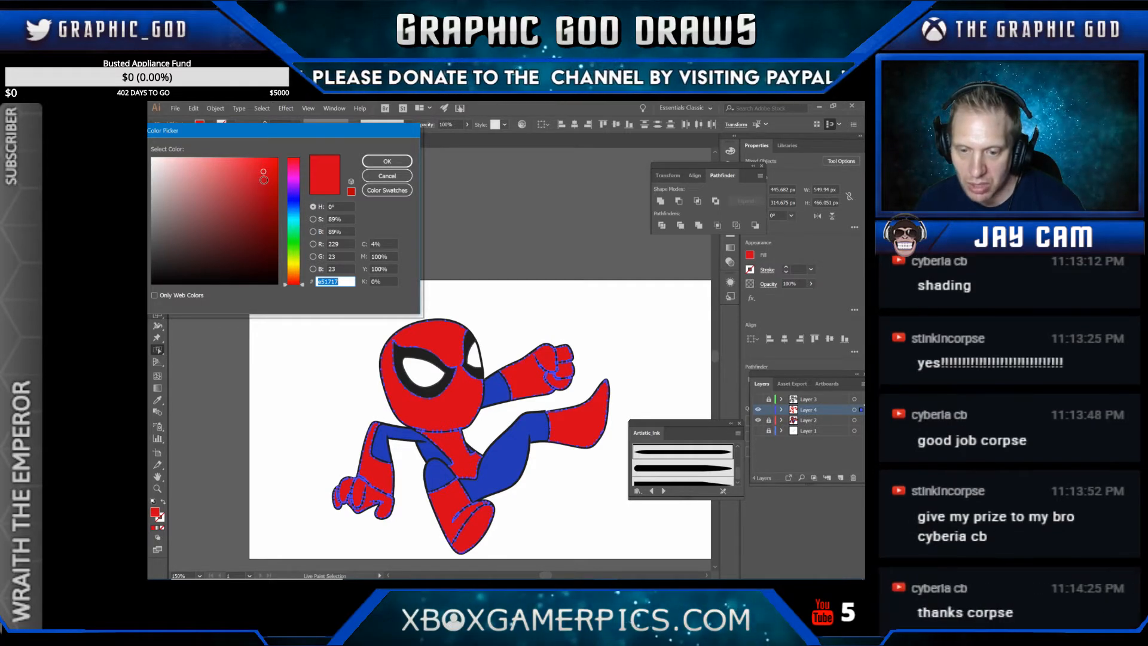
click(264, 180)
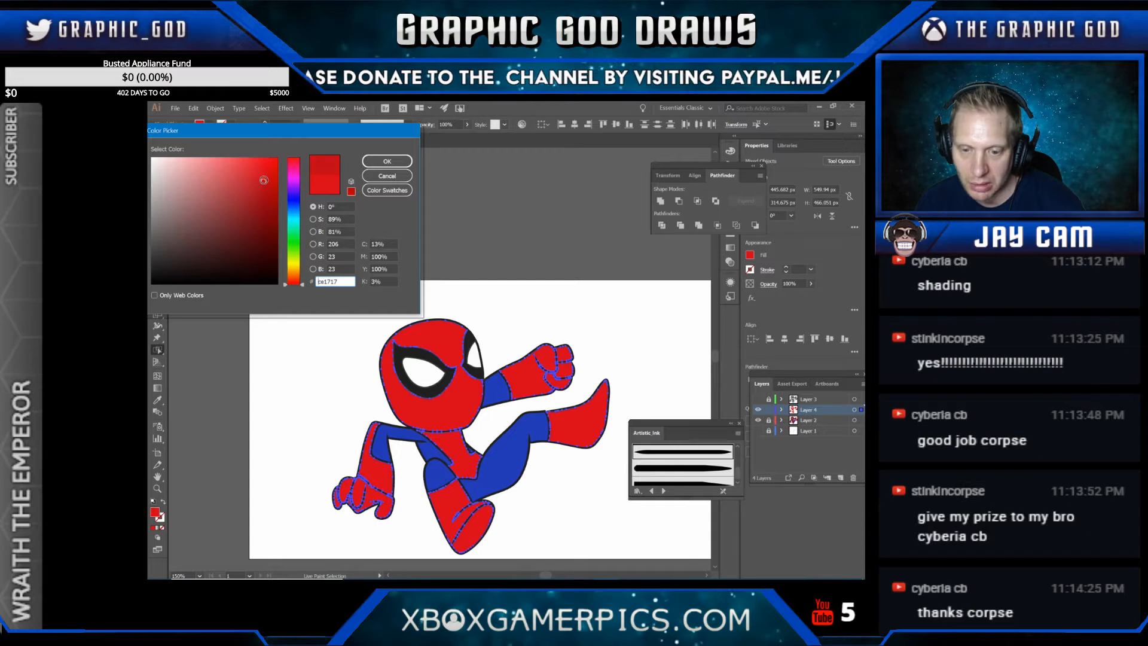
click(392, 159)
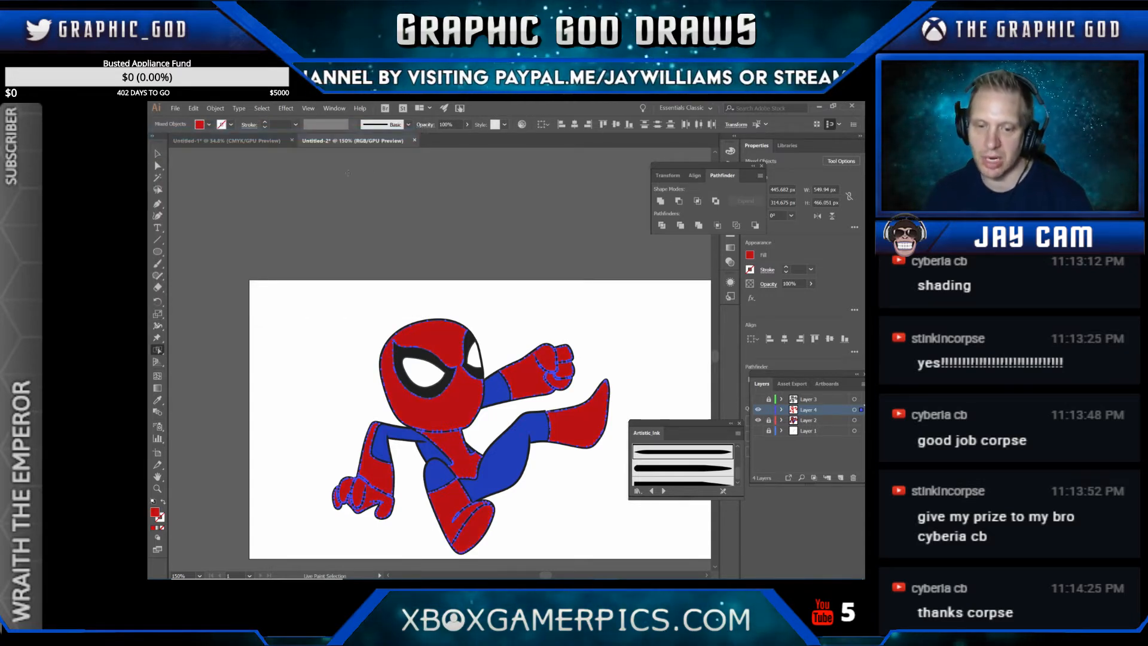
click(271, 188)
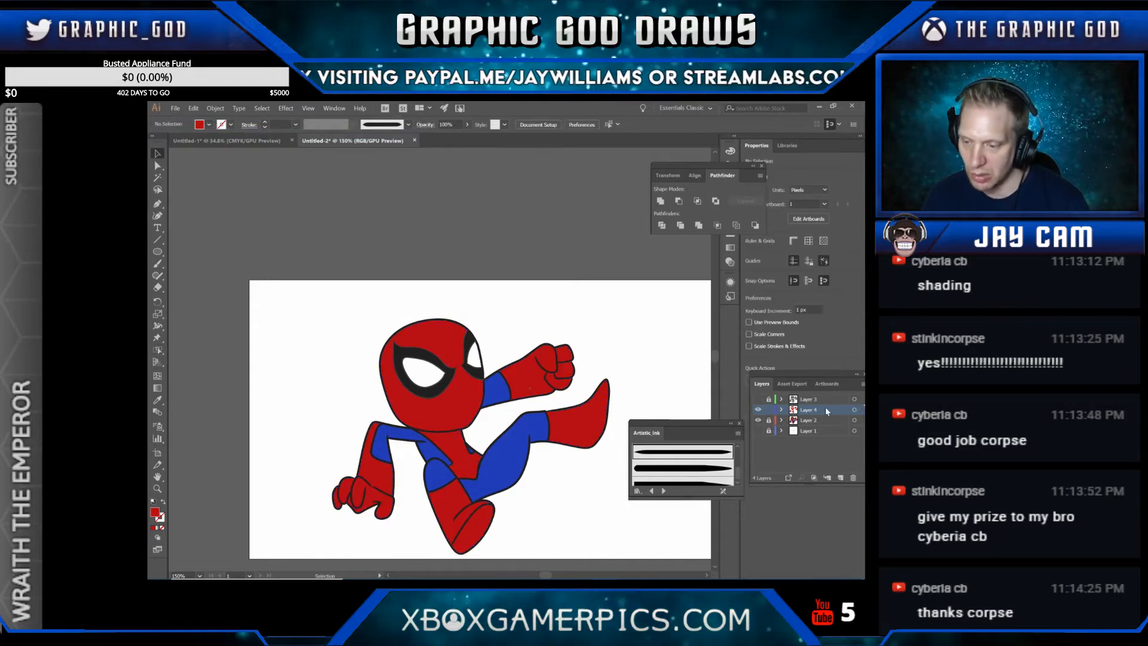
click(757, 411)
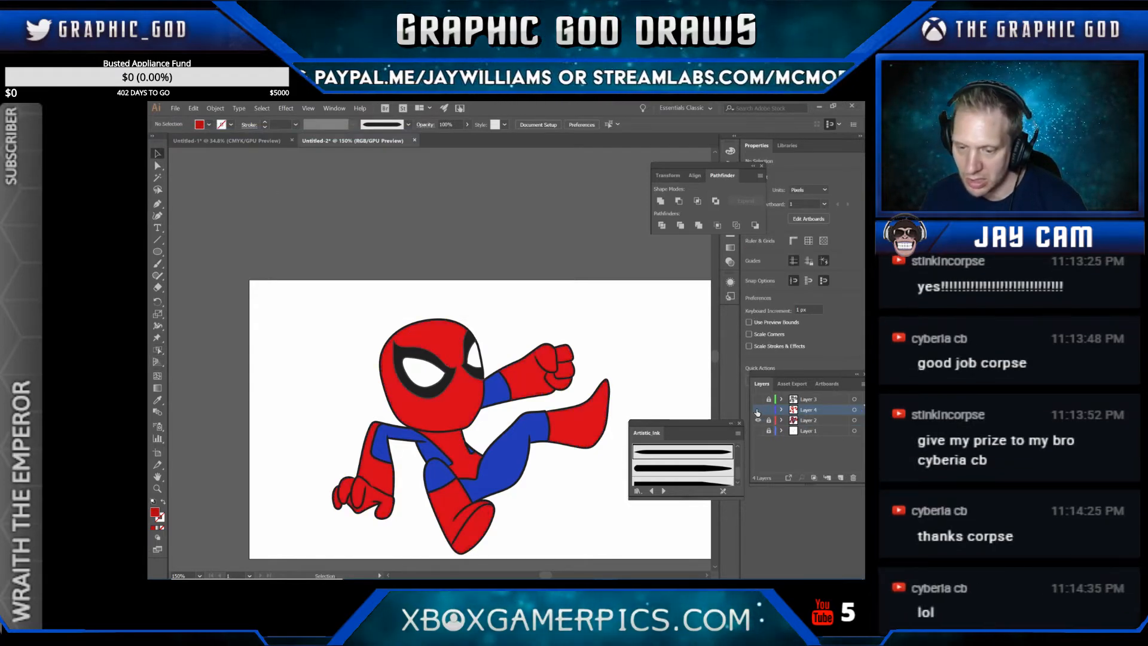
click(757, 412)
click(757, 412)
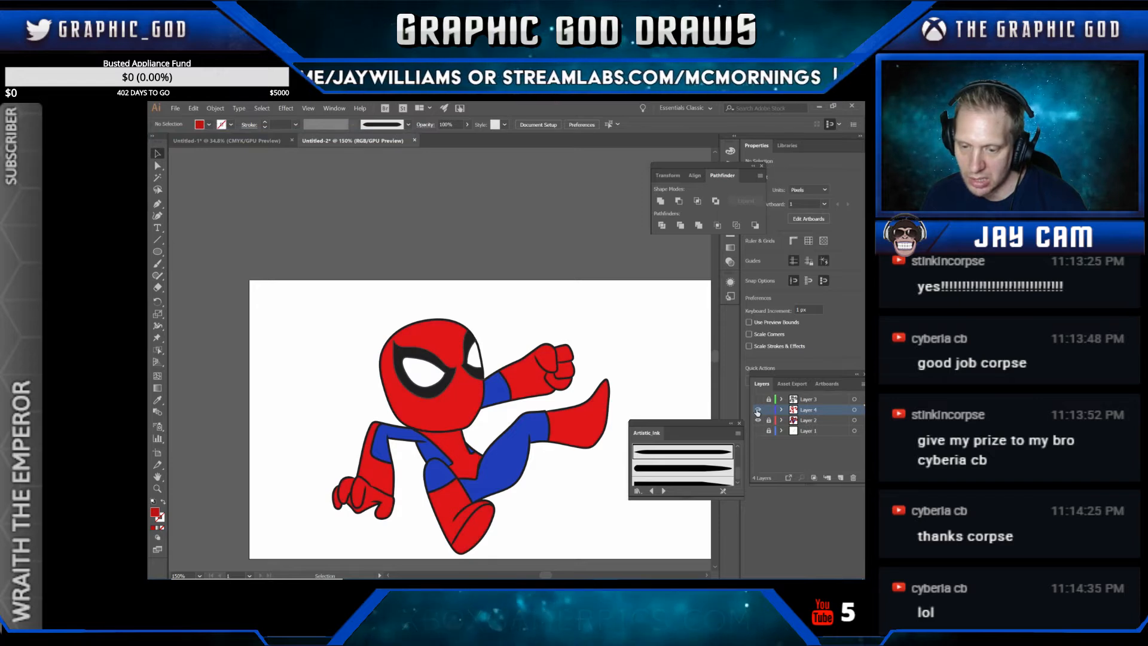
click(757, 411)
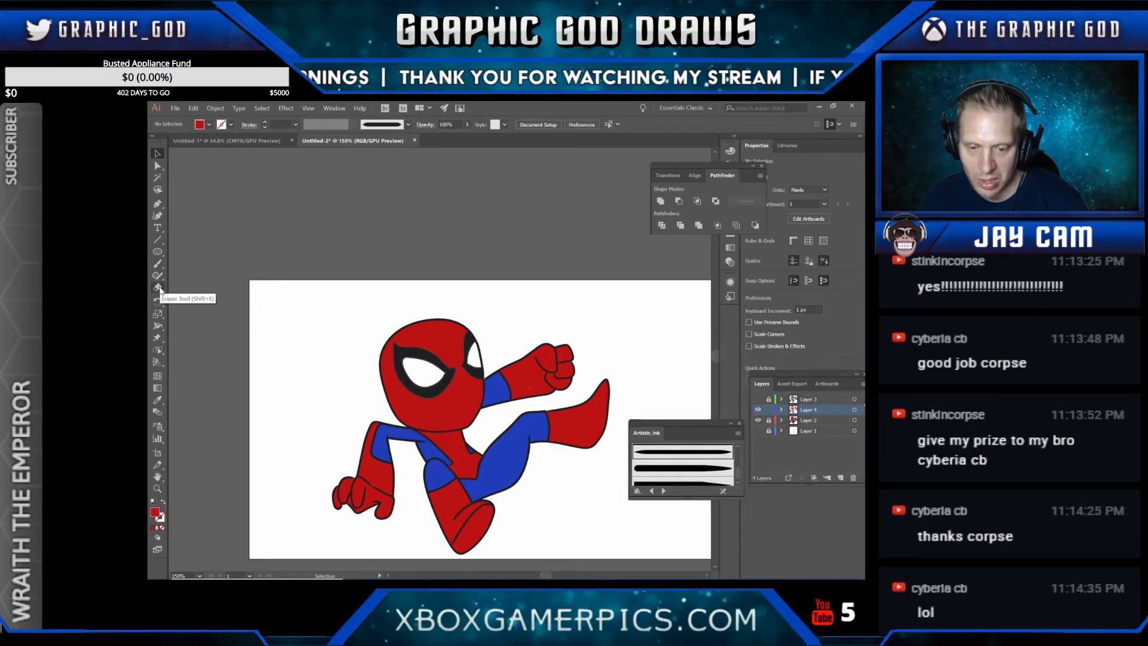
Step: Select all Layer 4 artwork and cut curved shading lines through the dark red head, arm and leg shapes with the Knife tool
click(159, 288)
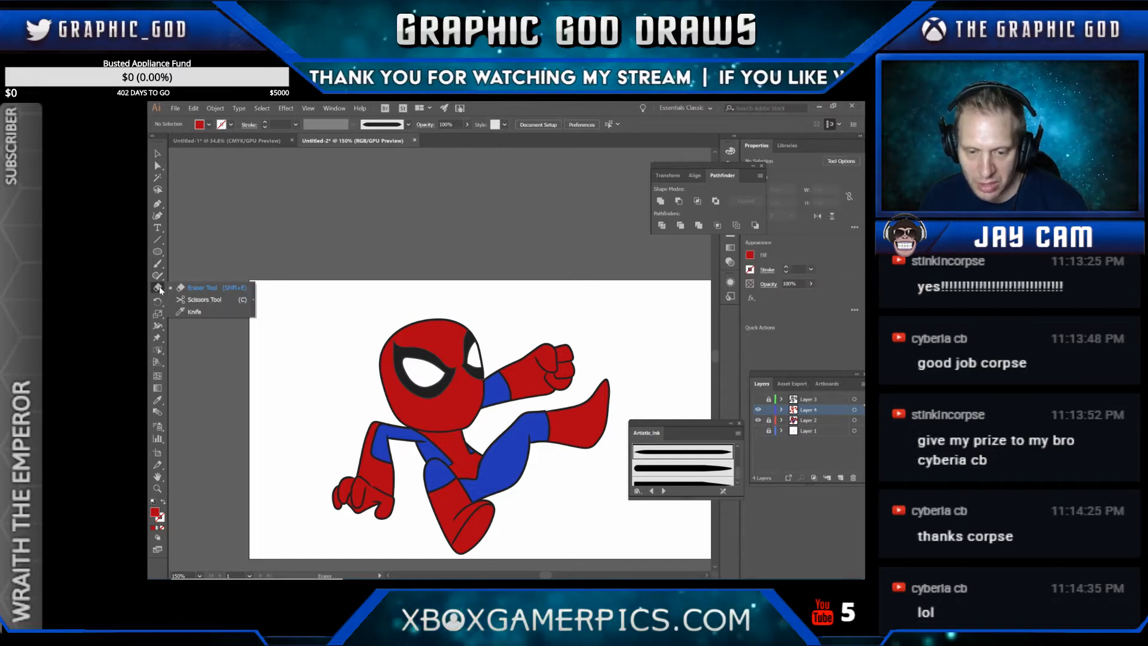
click(197, 312)
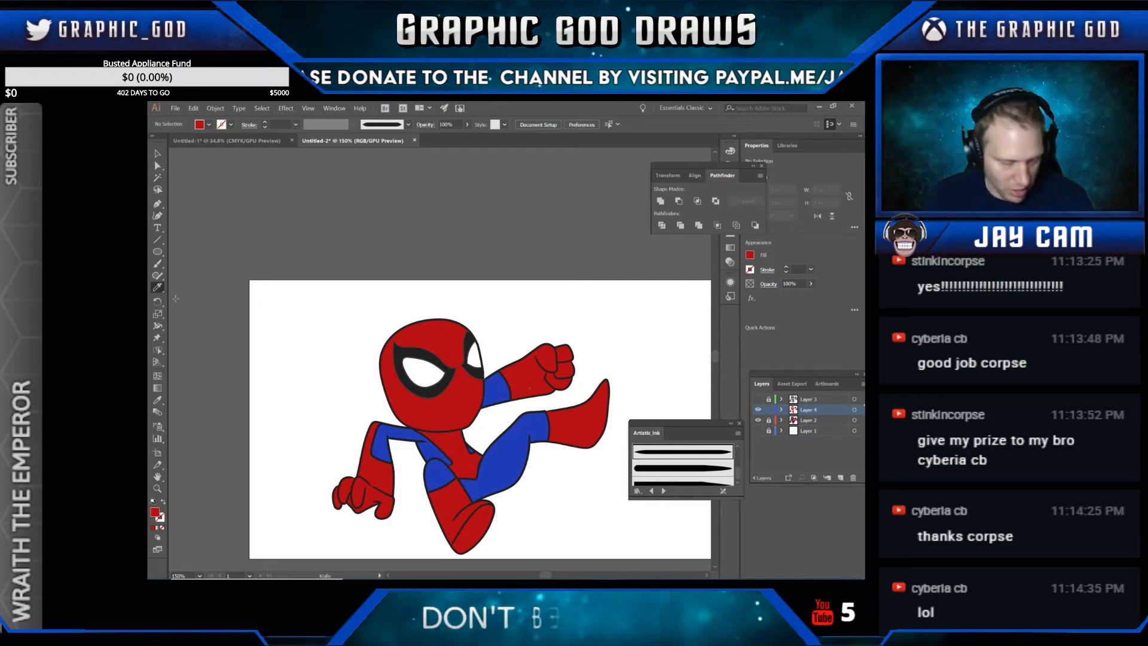
key(ctrl+a)
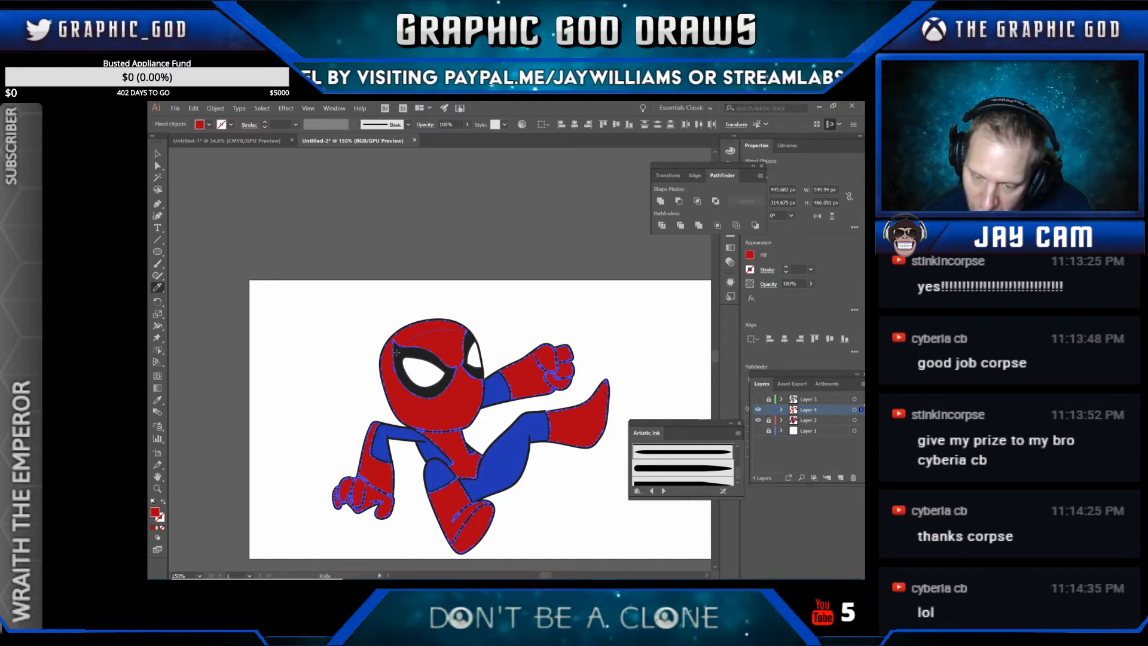
key(ctrl+shift+g)
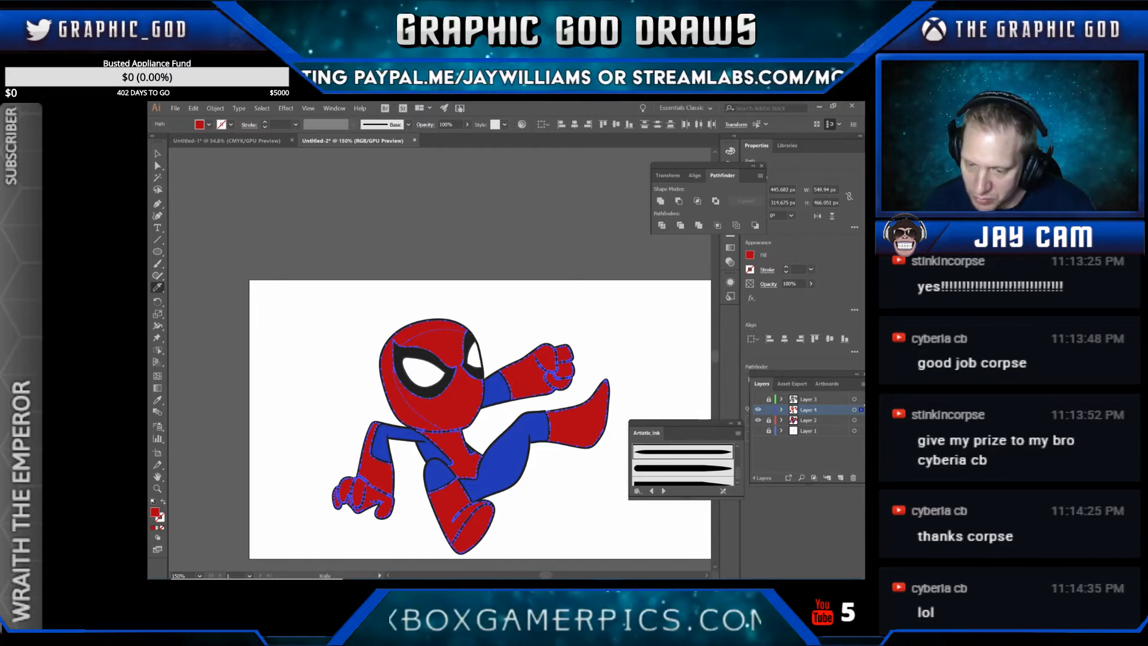
drag(477, 377, 479, 351)
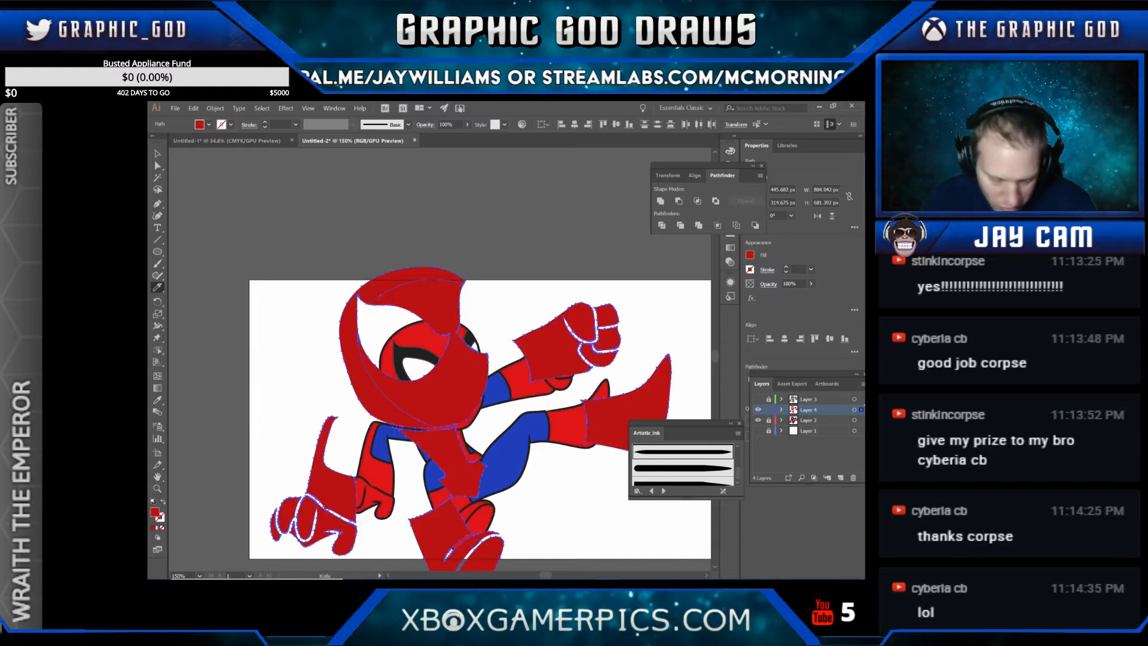
key(ctrl+z)
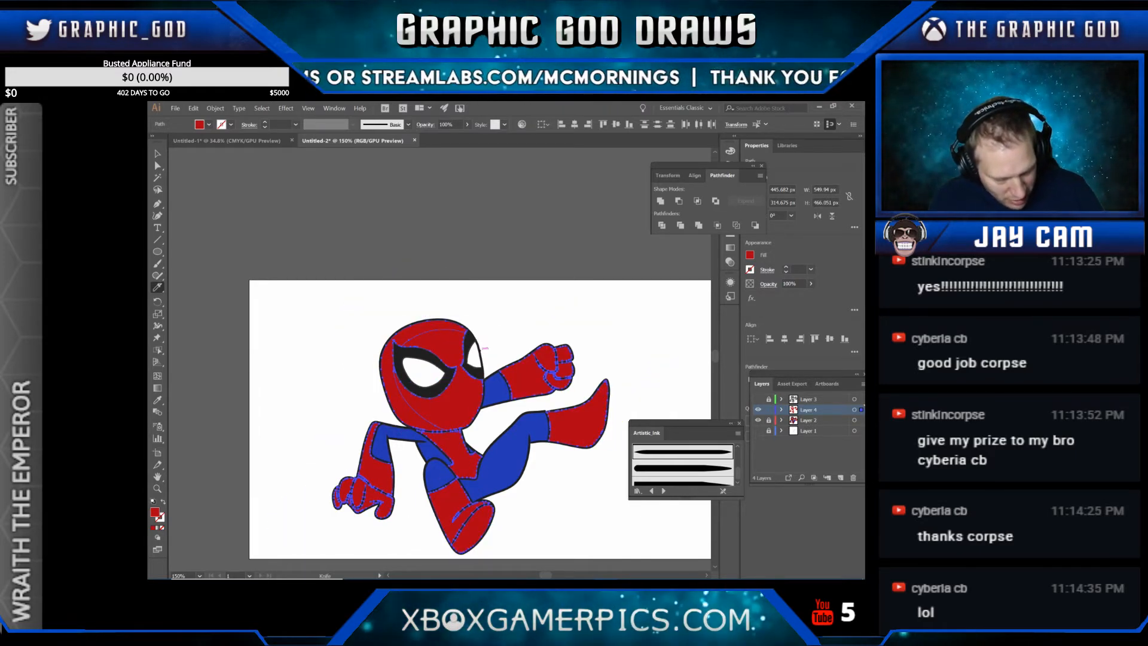
key(v)
key(ctrl+plus)
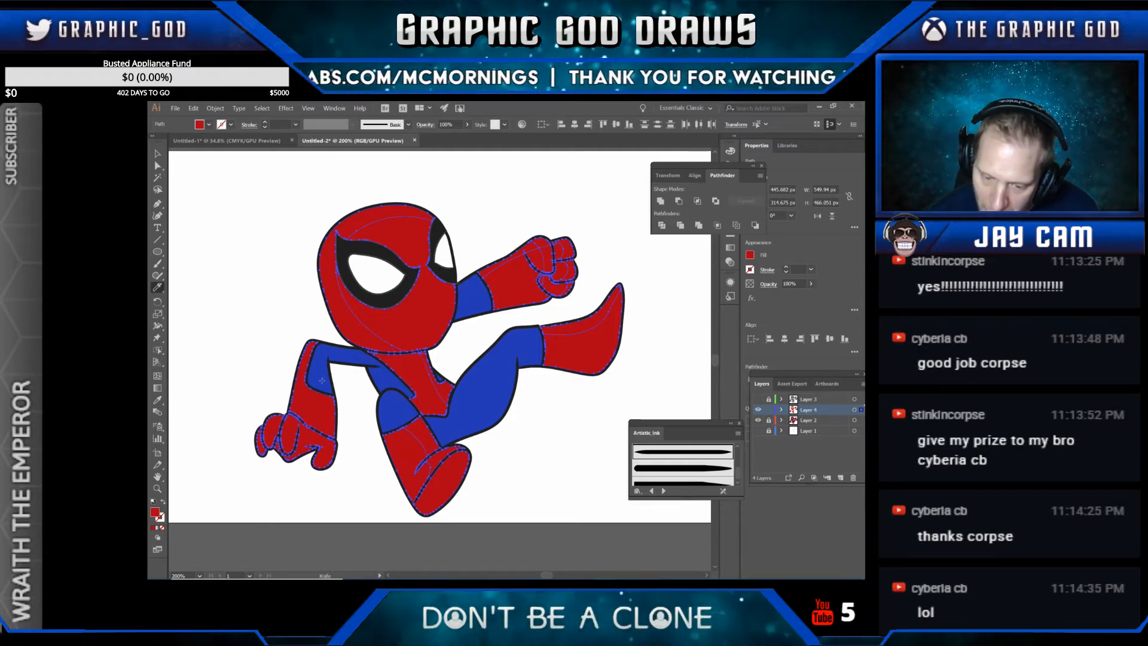
drag(322, 391, 293, 502)
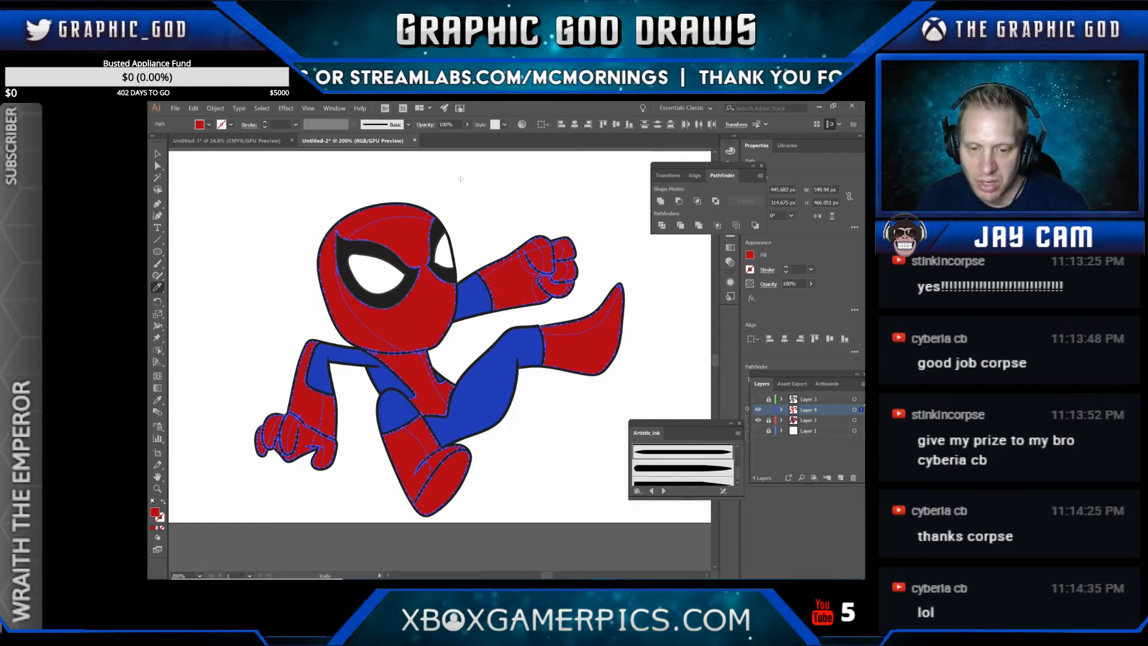
Step: Delete the cut dark red pieces covering the lit areas of the face and the raised forearm, leaving the shading pieces in place
click(157, 169)
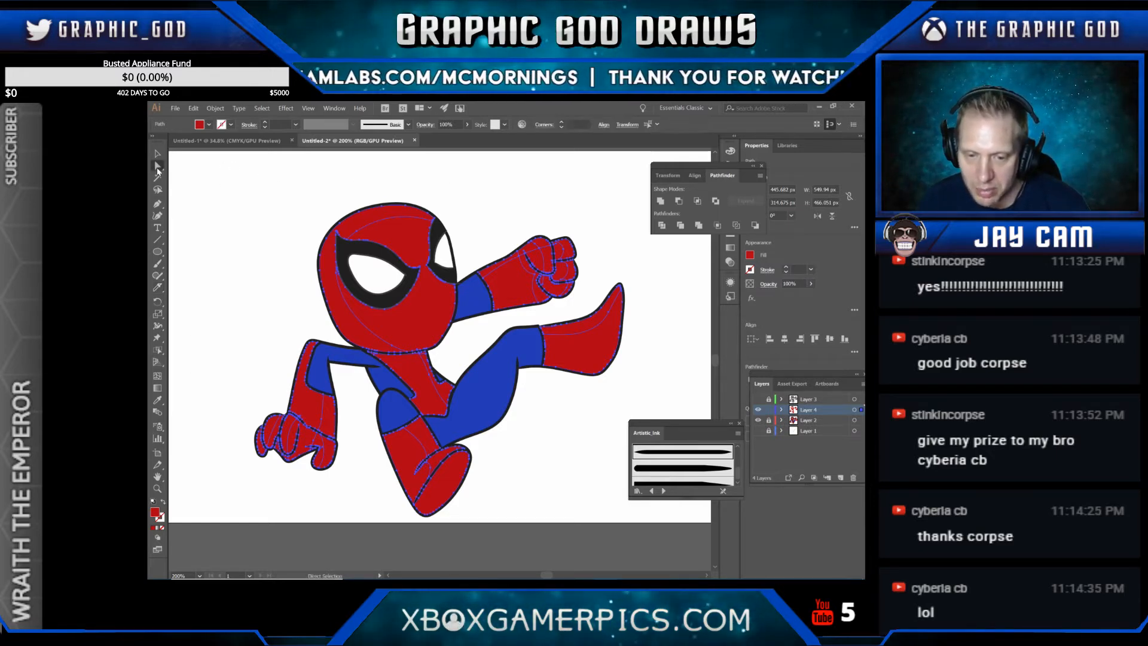
click(220, 183)
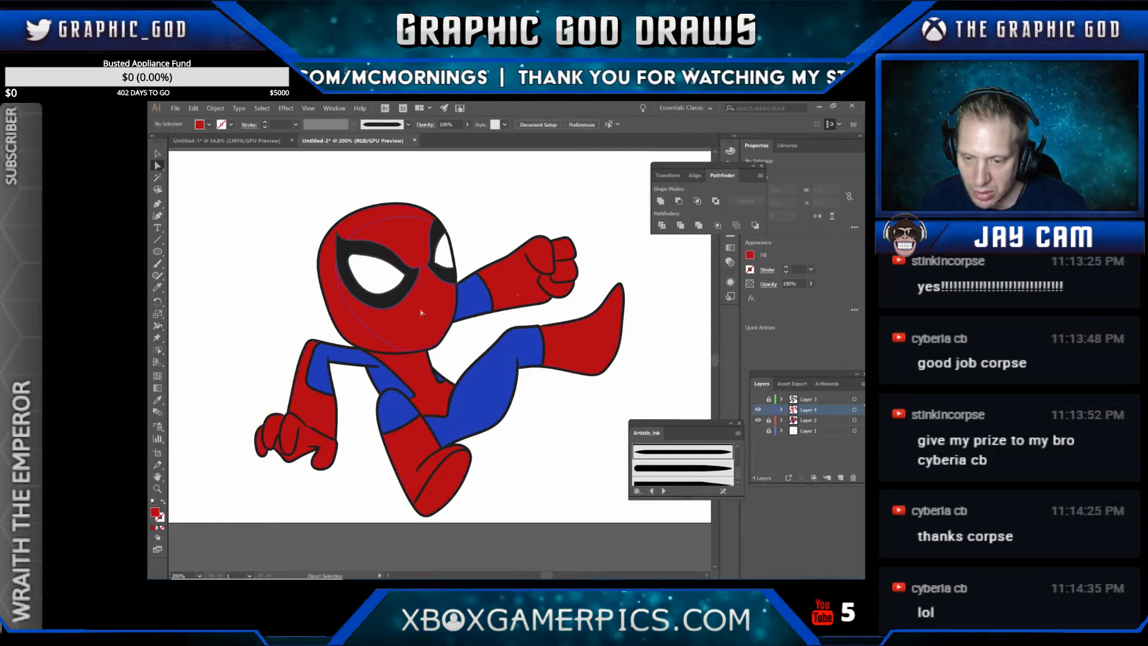
click(422, 312)
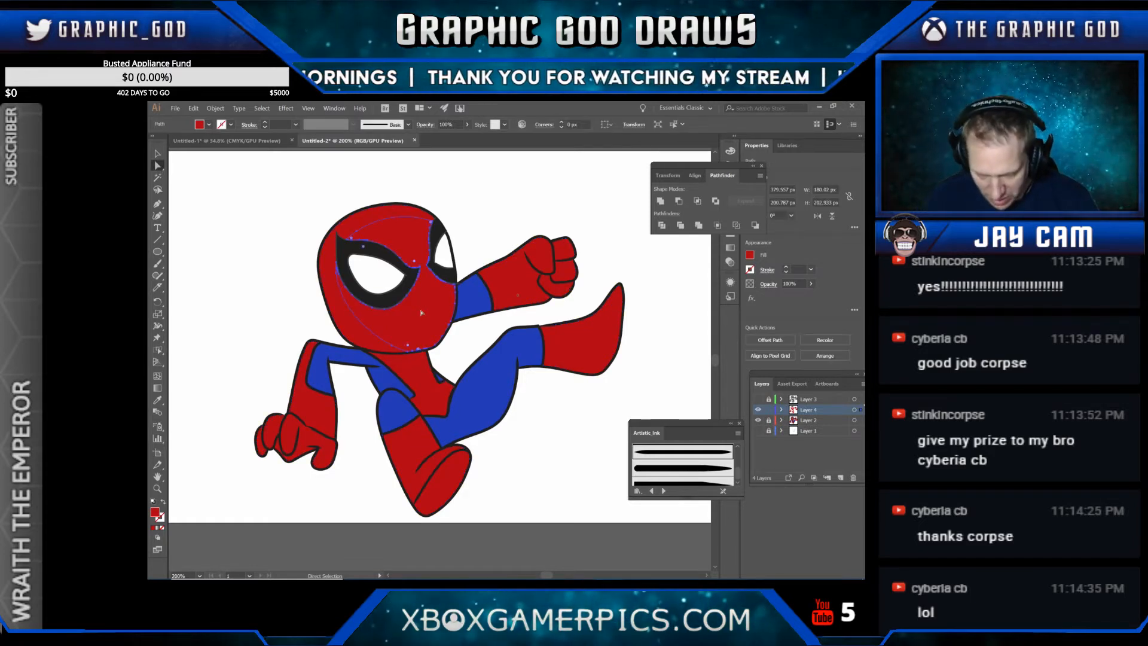
key(Delete)
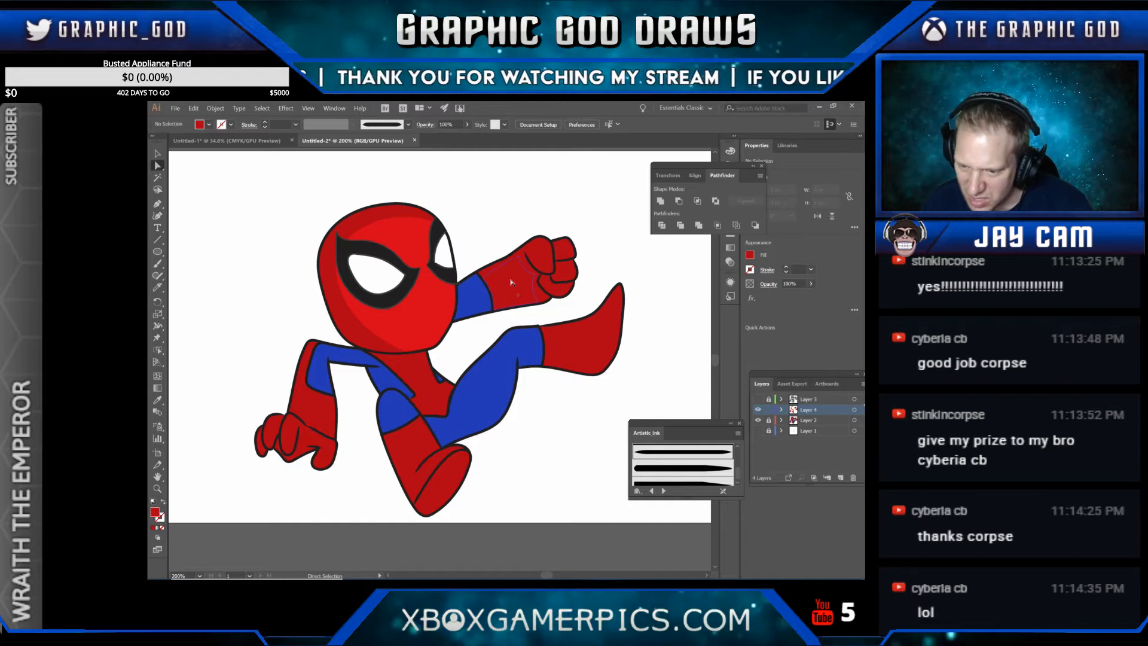
click(511, 282)
key(Delete)
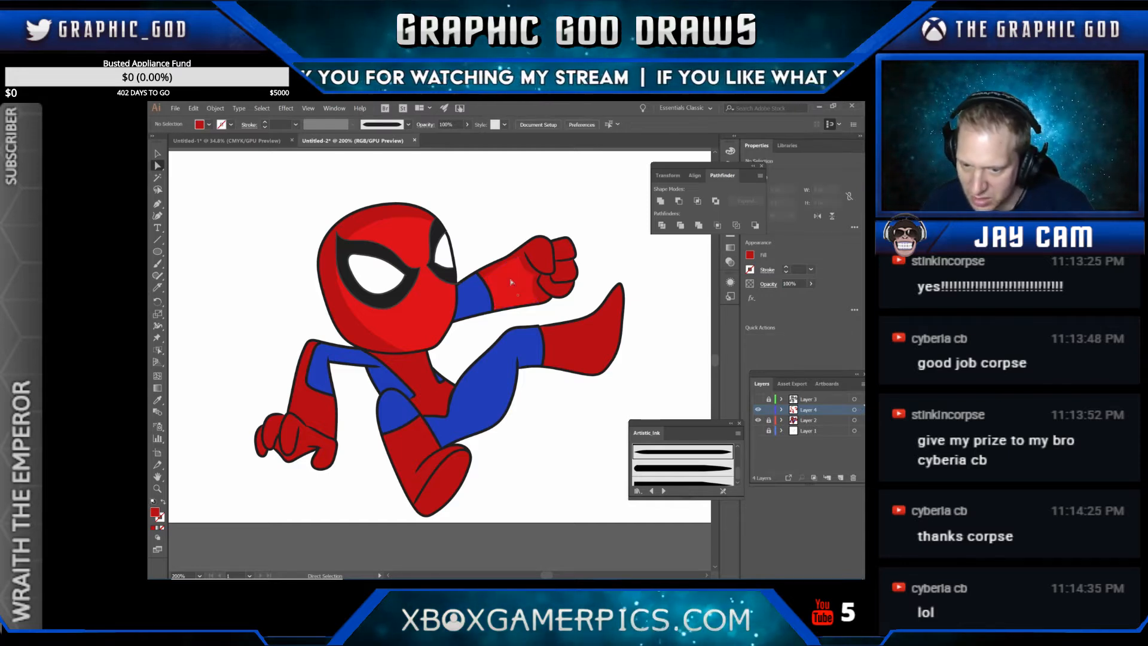
Step: Delete the inner cut dark red pieces on the three fingers of the raised fist
click(559, 251)
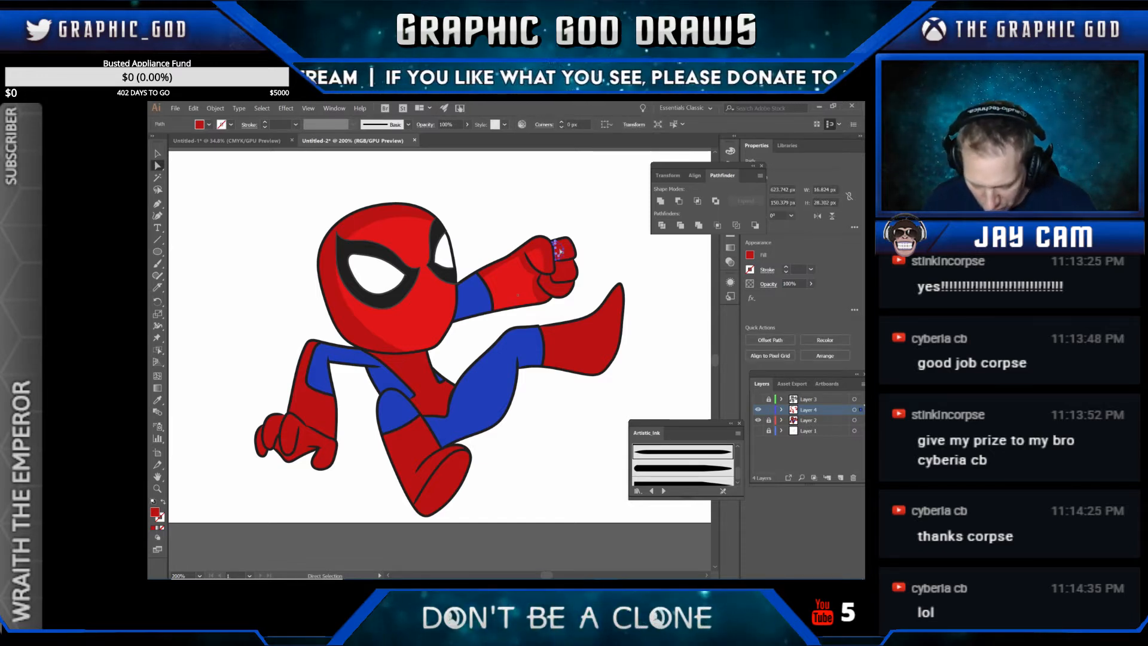
key(Delete)
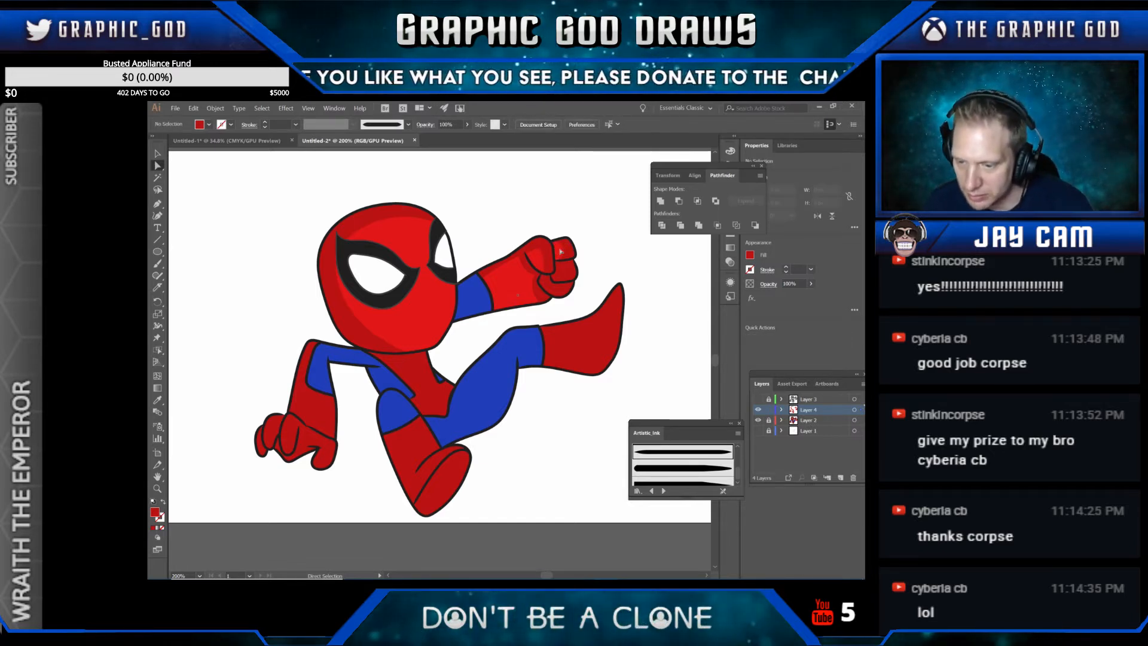
click(561, 272)
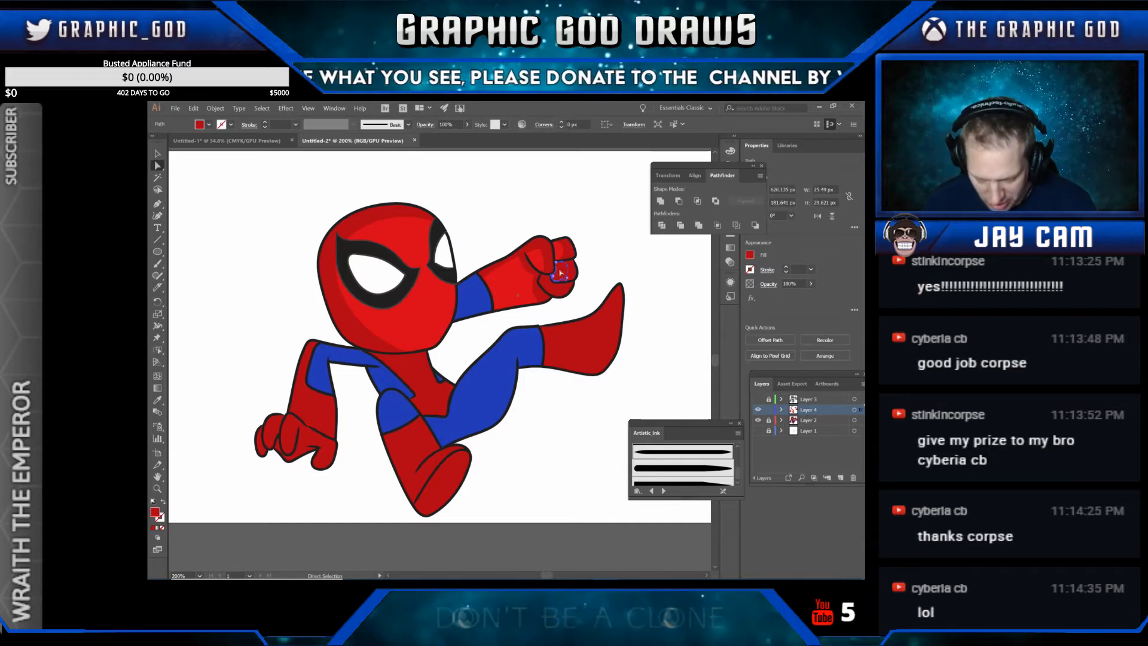
key(Delete)
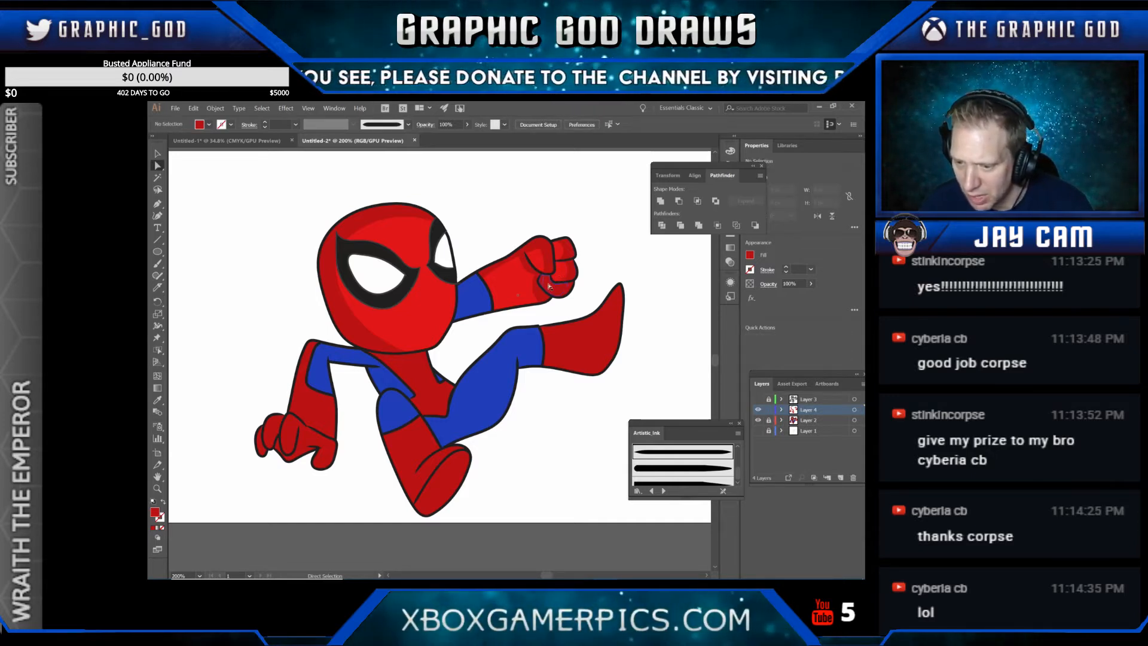
click(554, 287)
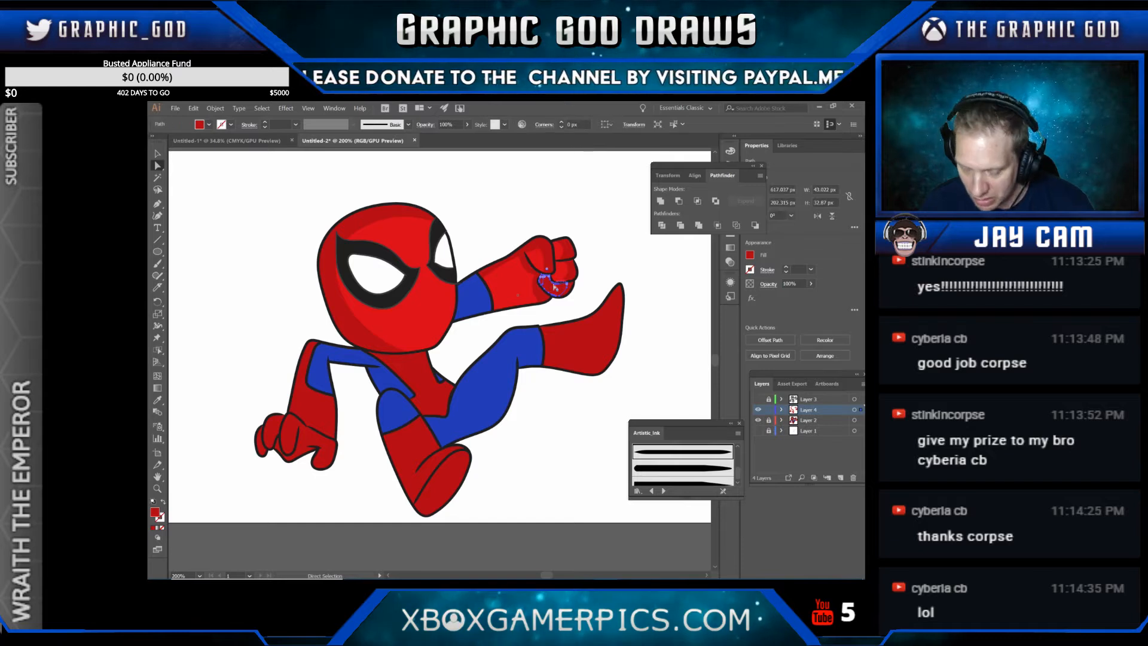
key(Delete)
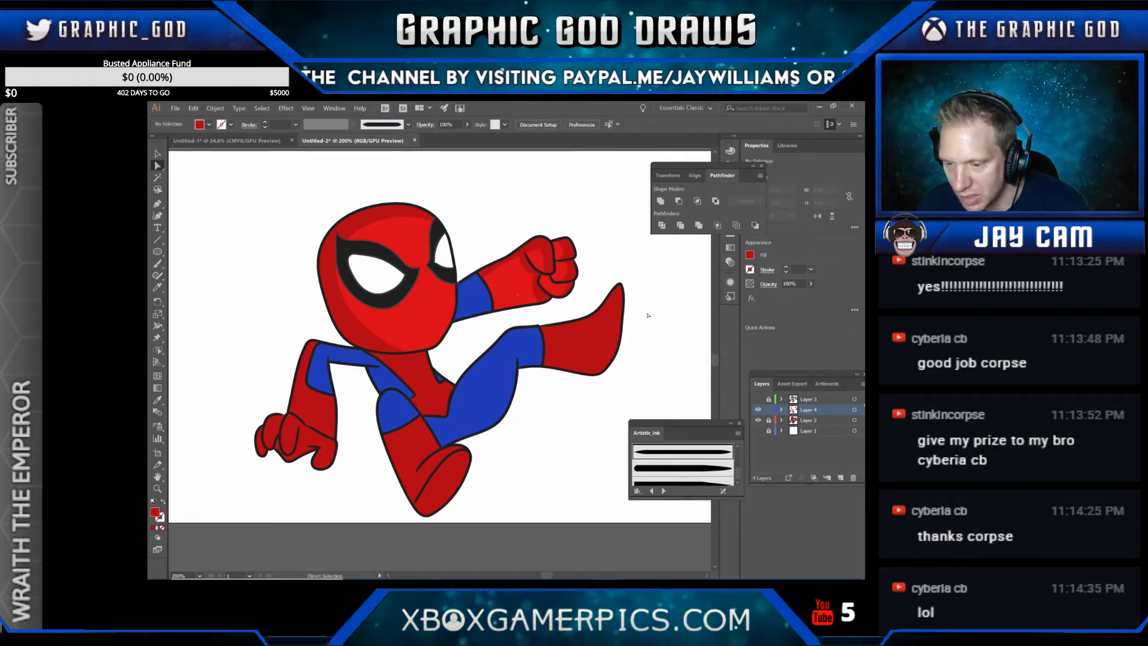
Step: Delete the cut dark red pieces covering the lower part of the raised boot and the lit part of the torso
click(578, 350)
key(ctrl+shift+a)
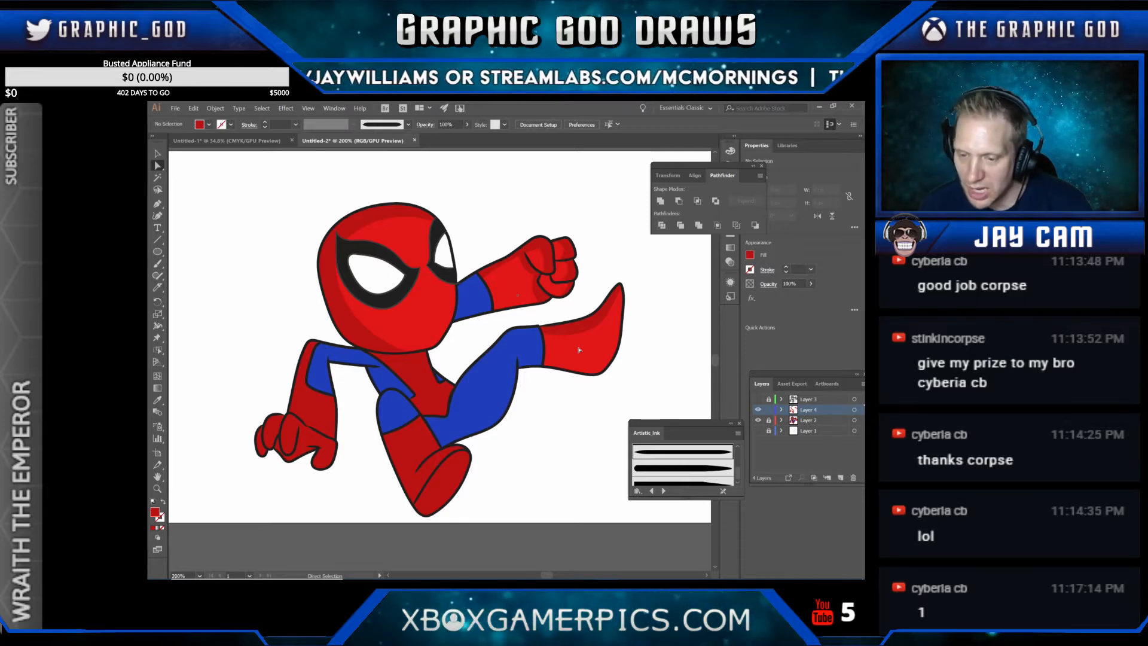
click(418, 377)
key(ctrl+shift+a)
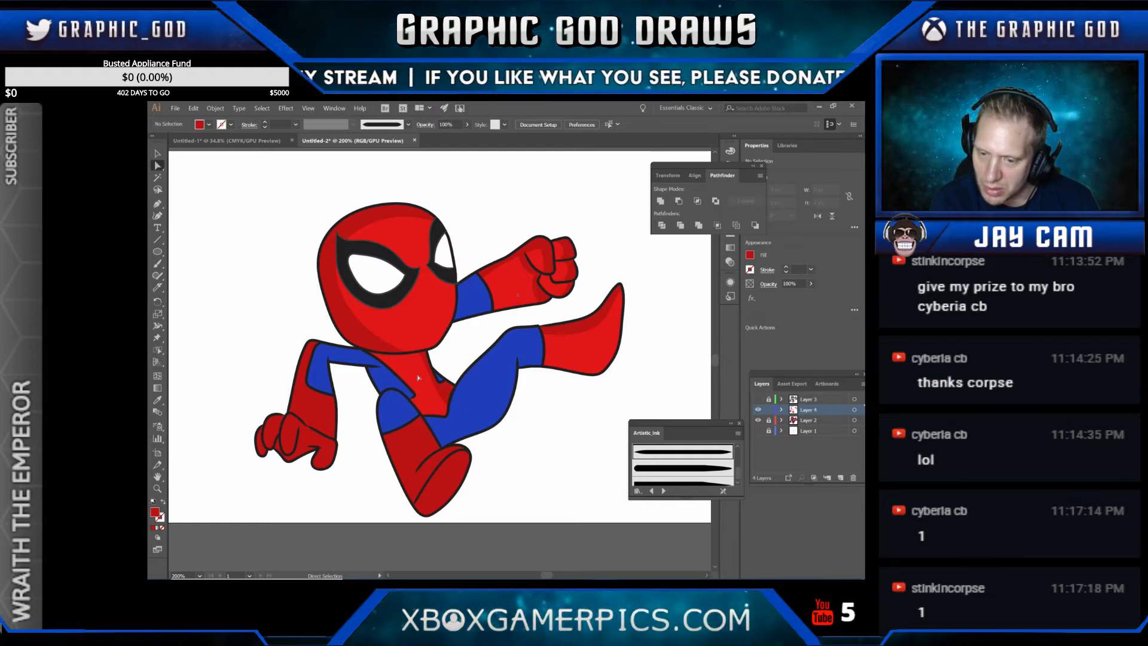
Step: Undo the deletions of the dark red pieces on the torso, raised boot, fist, forearm and face
click(418, 377)
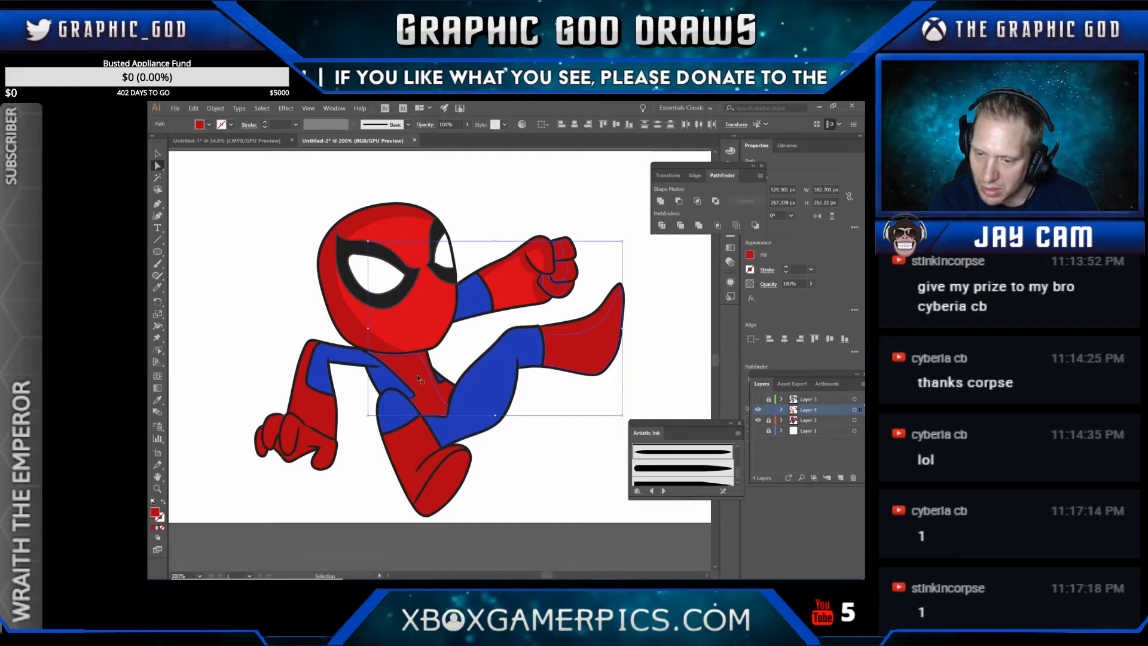
key(ctrl+z)
key(ctrl+z)
key(ctrl+z)
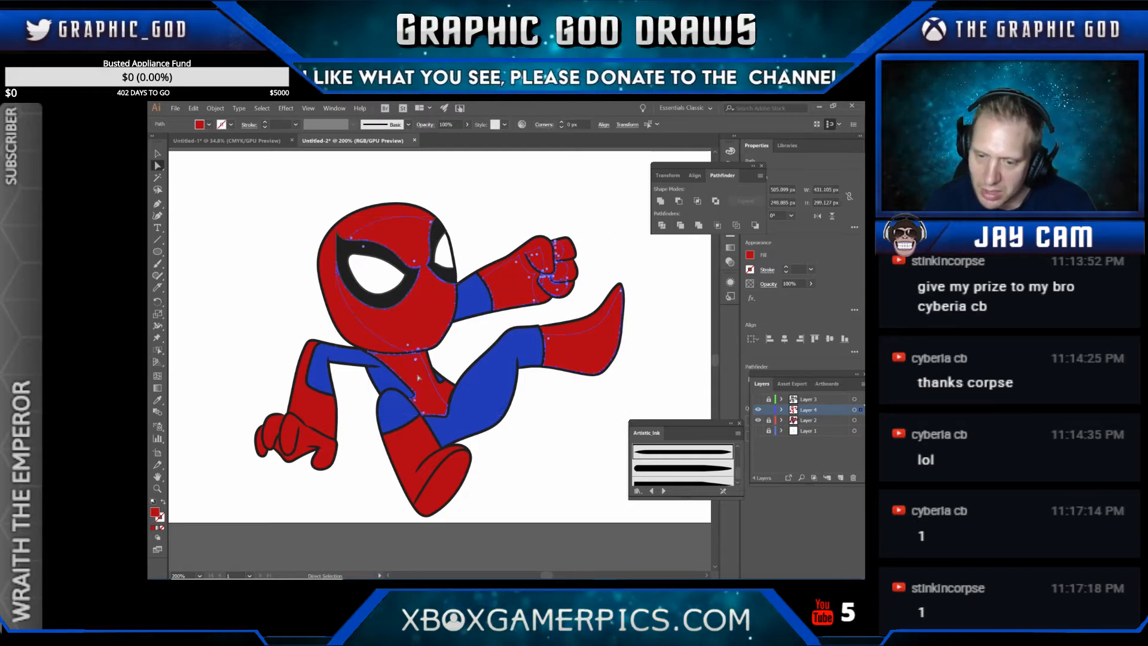
Step: Deselect the artwork and delete the cut dark red piece covering the lit edge of the raised fist's thumb
click(335, 180)
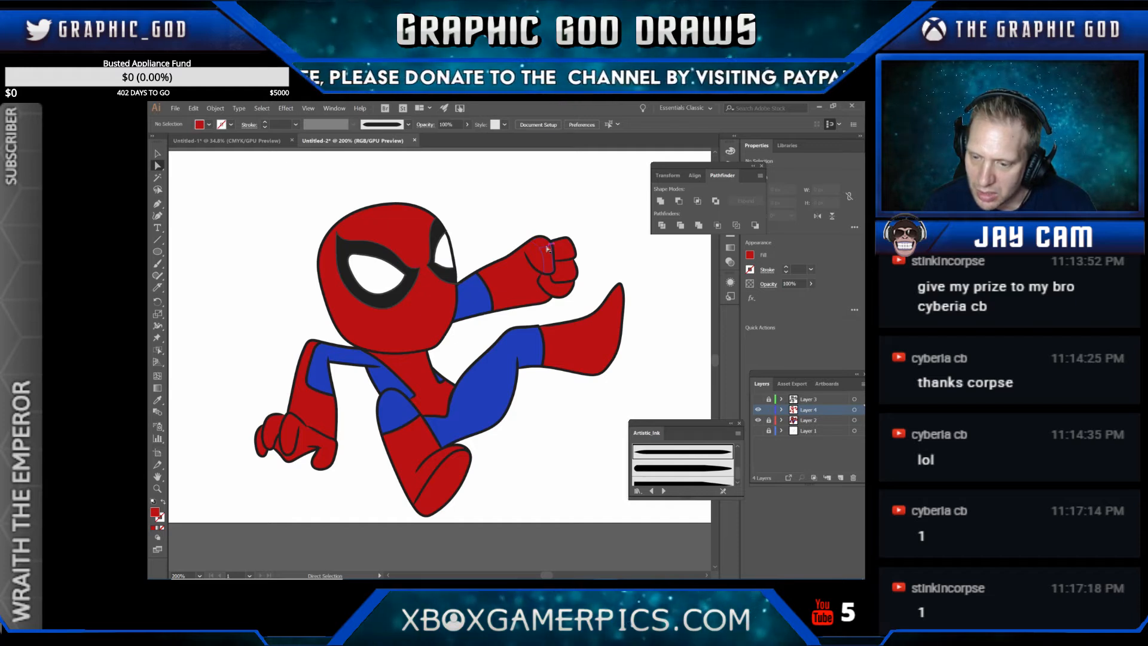
click(550, 255)
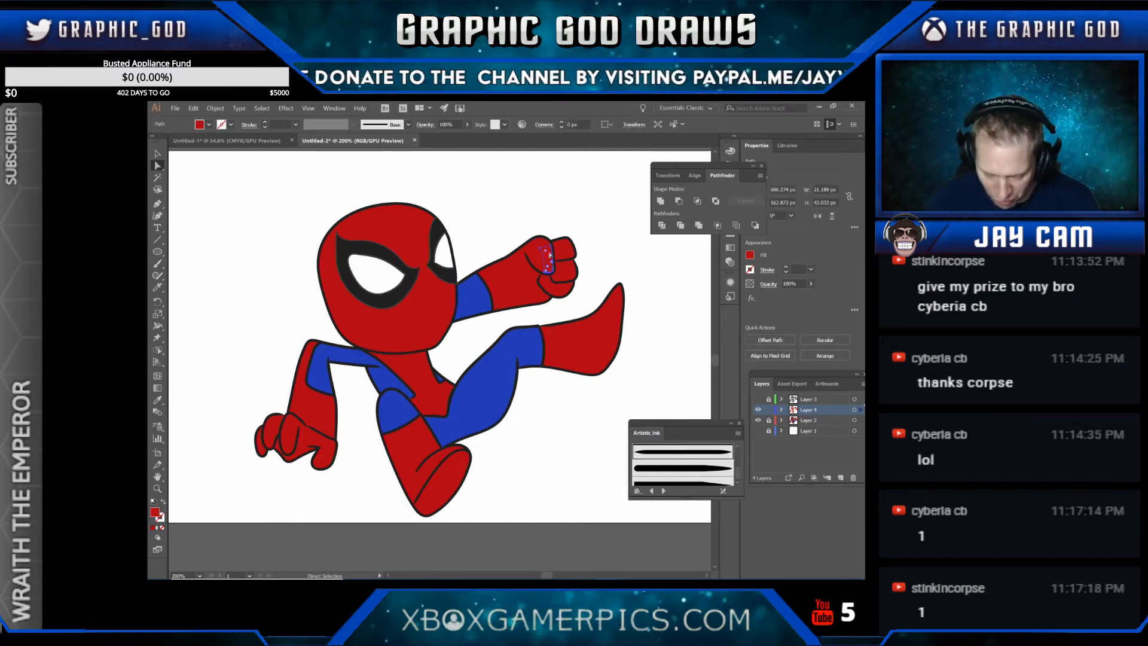
key(Delete)
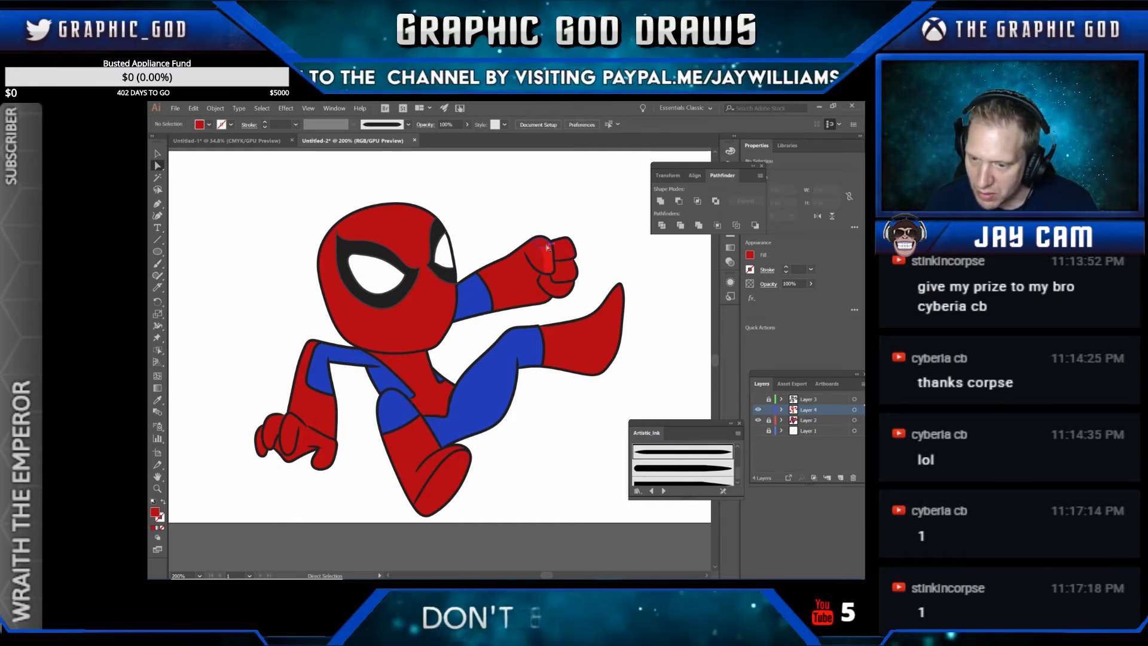
click(547, 247)
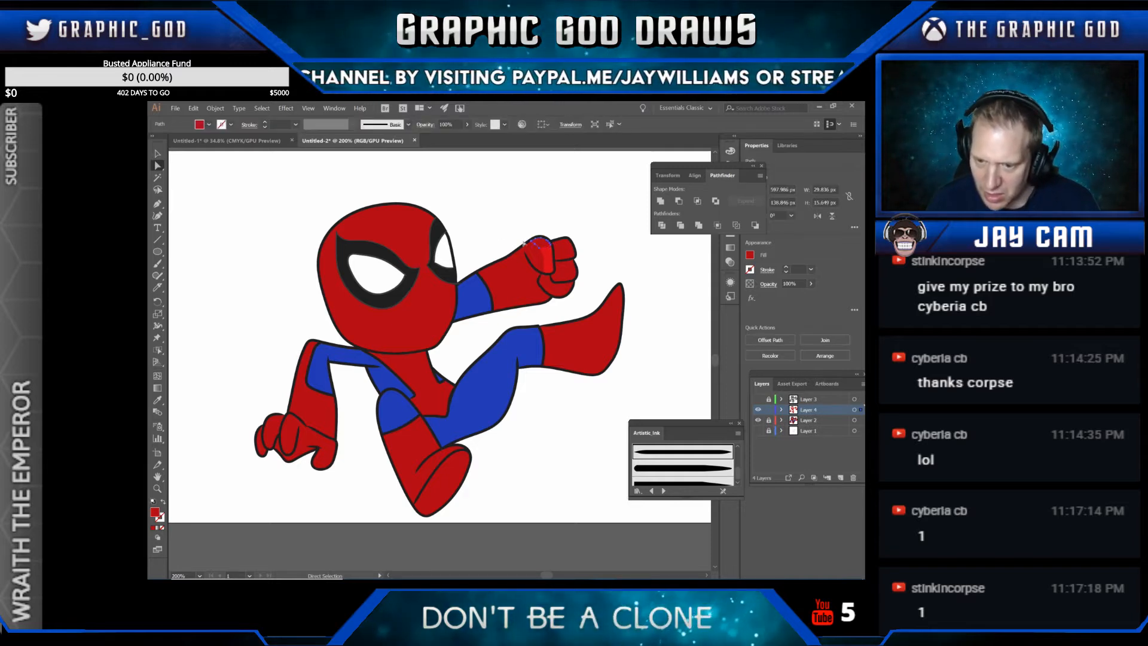
Step: Delete the cut dark red pieces over the face and the inner parts of the raised fist's fingers
click(410, 243)
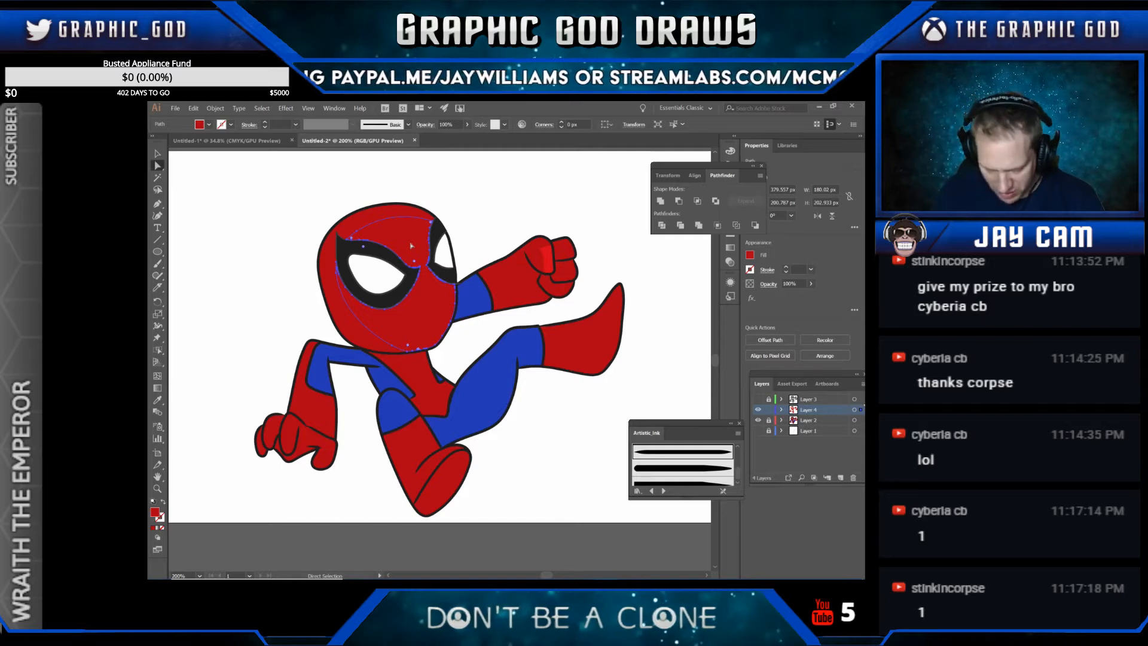
key(Delete)
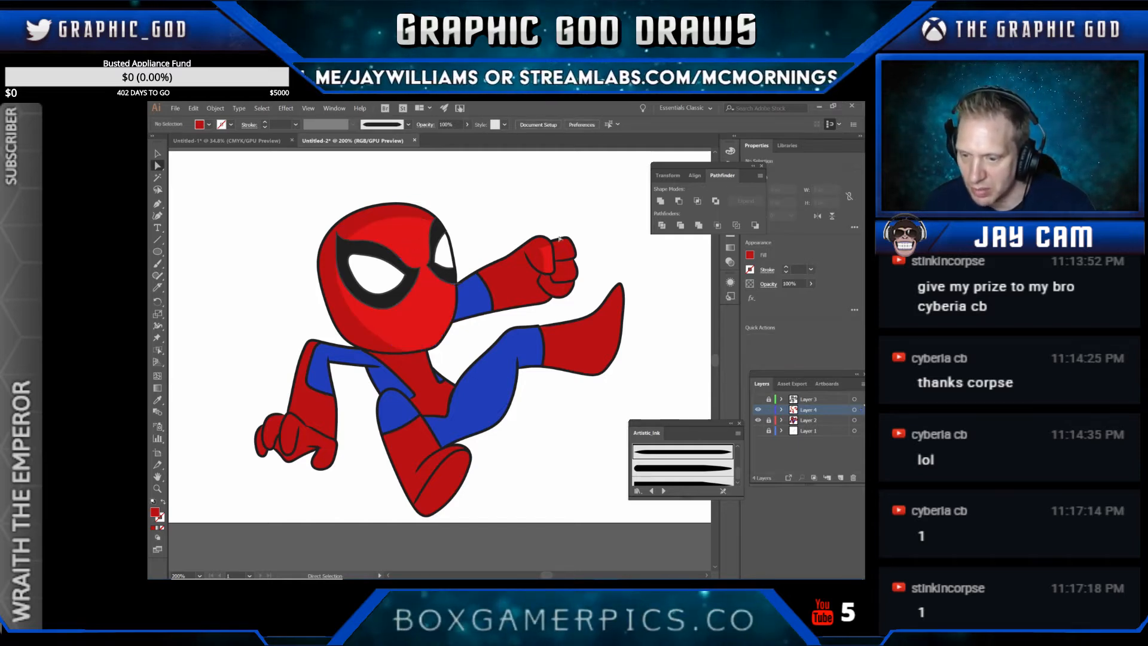
click(559, 272)
click(555, 289)
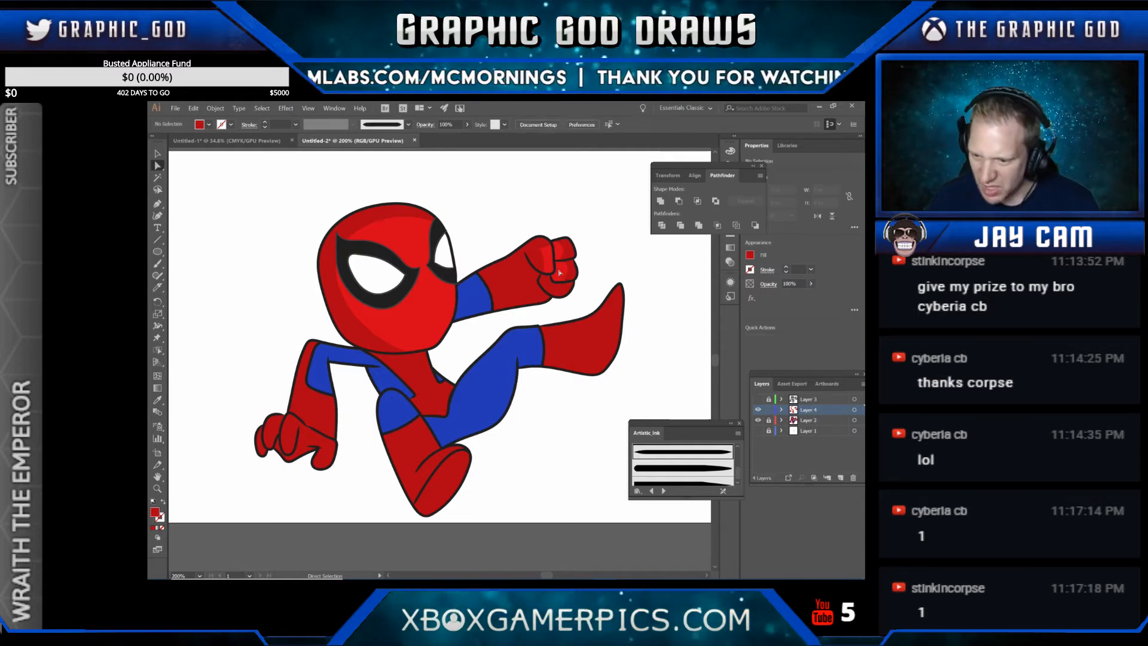
click(554, 289)
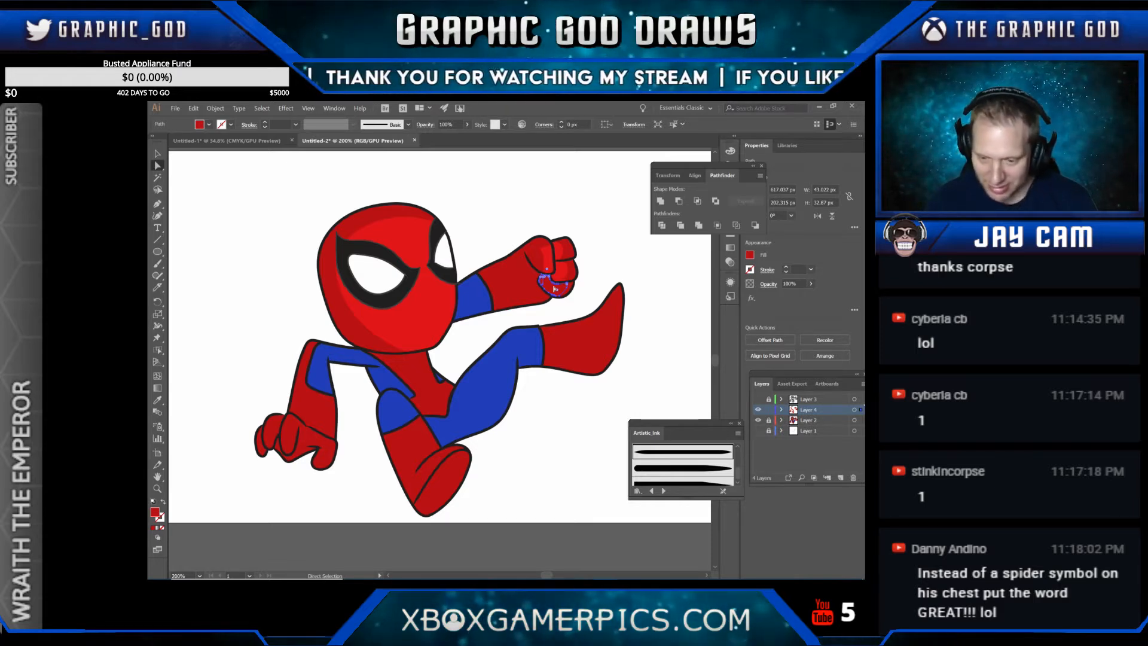
click(554, 288)
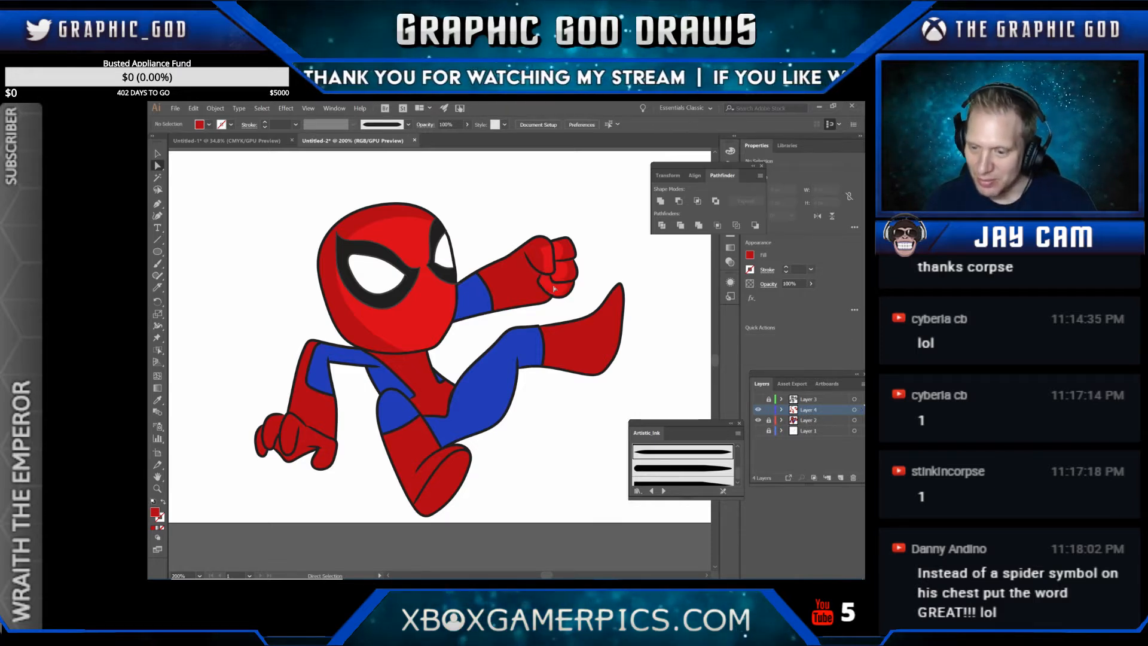
Step: Delete the cut dark red pieces along the raised boot's upper edge and on the lowered leg's shin and sole
click(517, 297)
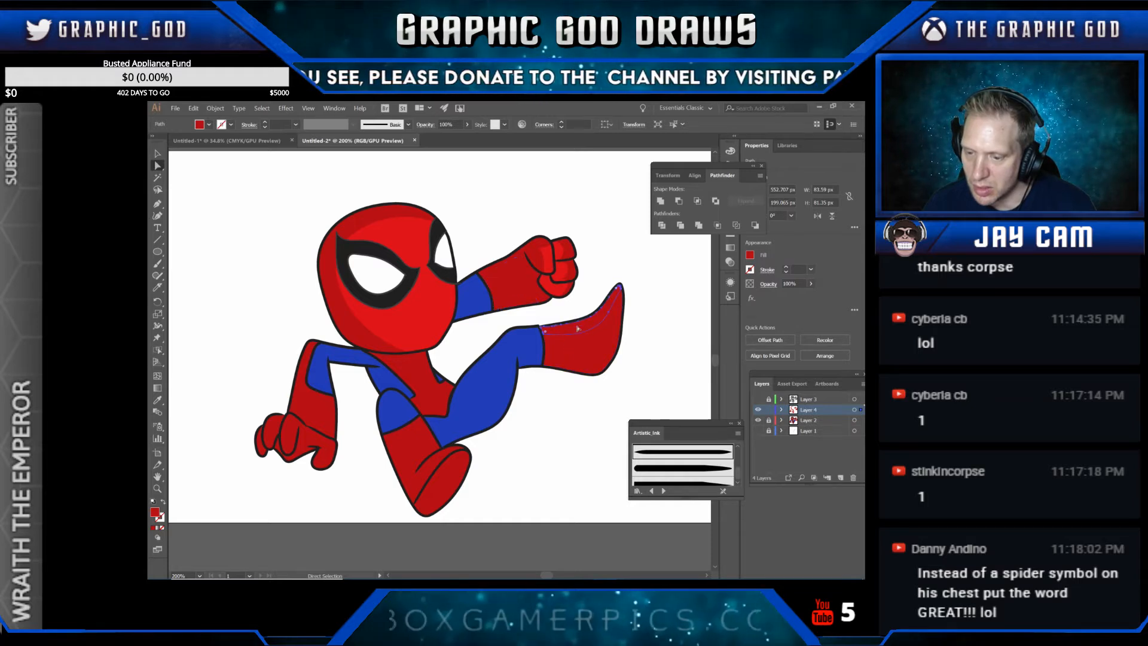
key(ctrl+shift+a)
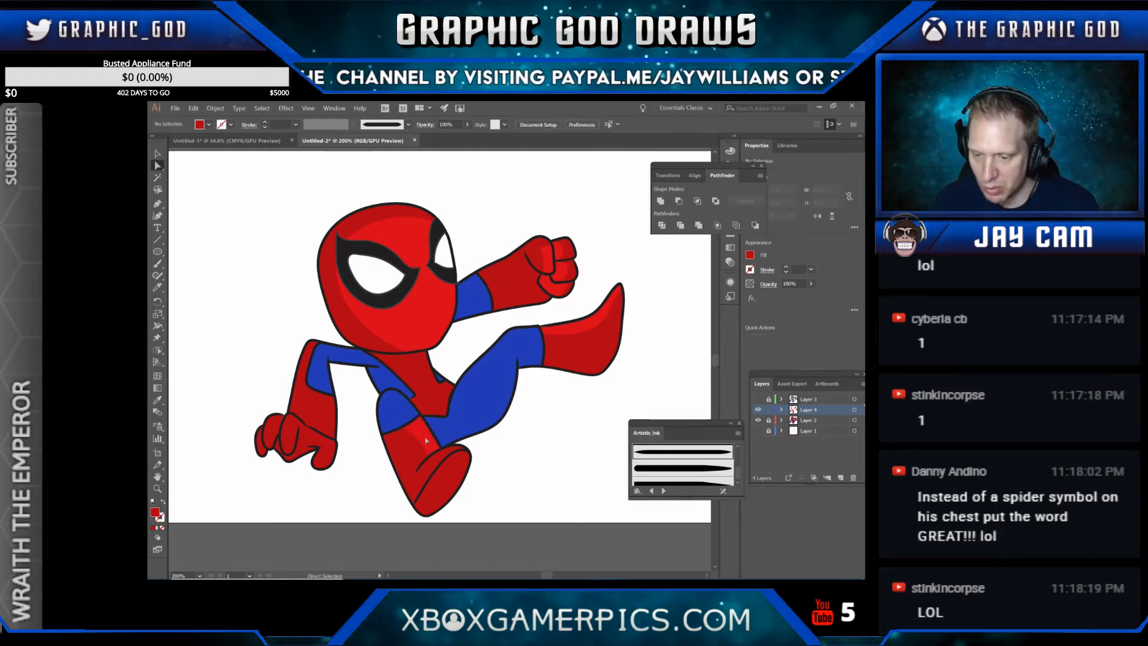
click(442, 456)
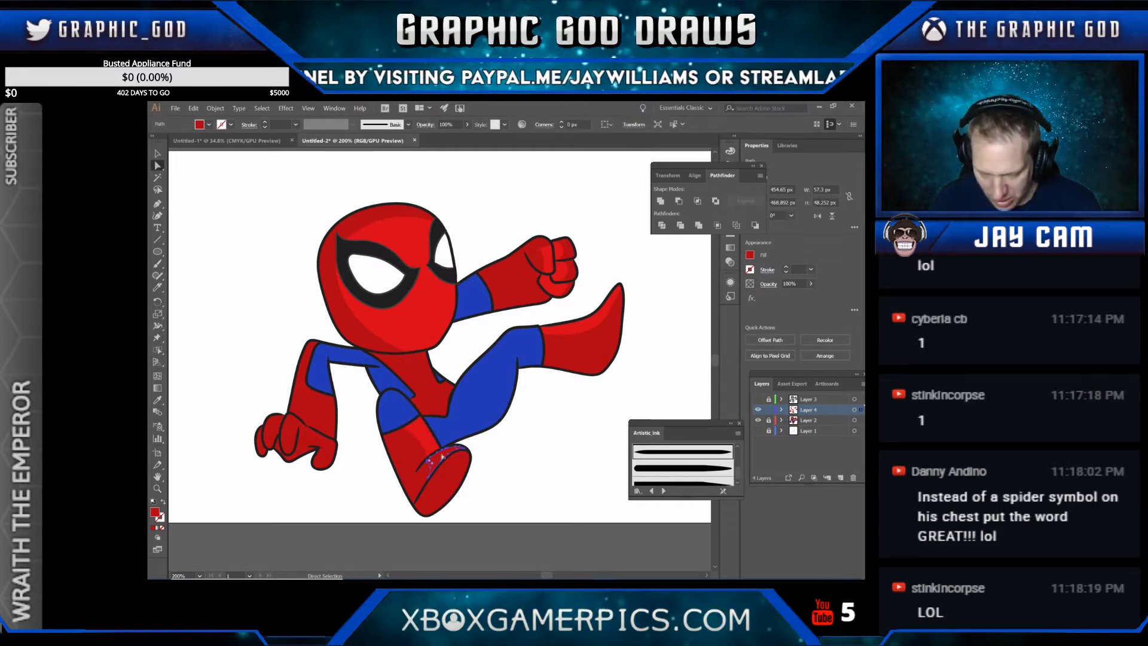
key(Delete)
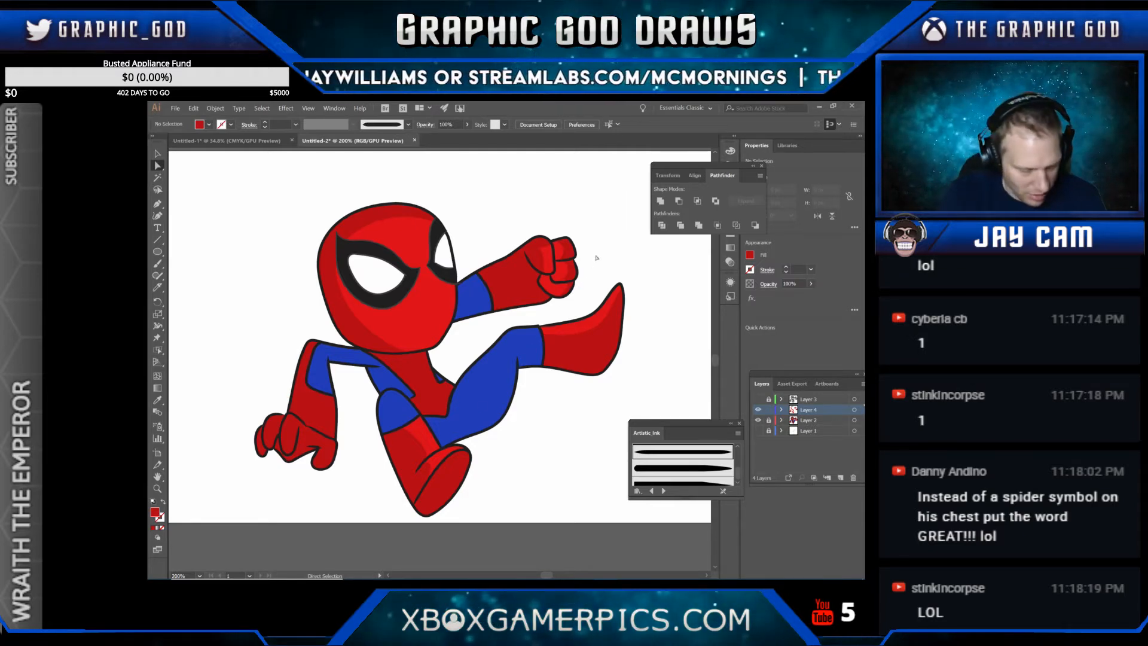
Step: Undo the deletions on the boots, shin, fingers and face, and deselect the artwork
key(ctrl+z)
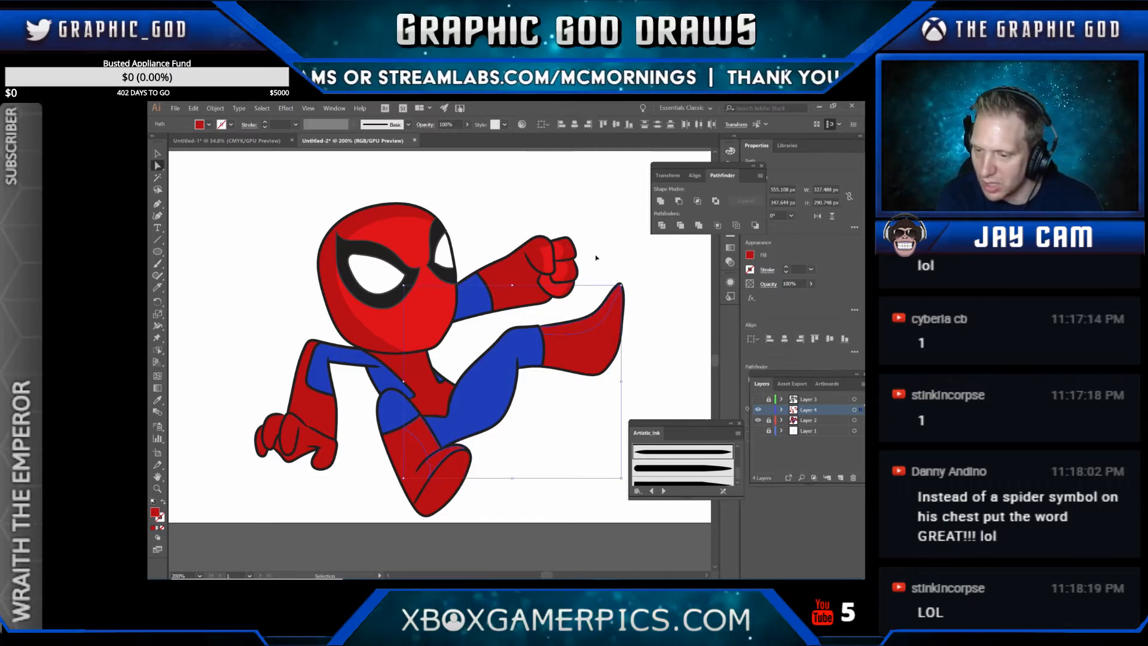
key(a)
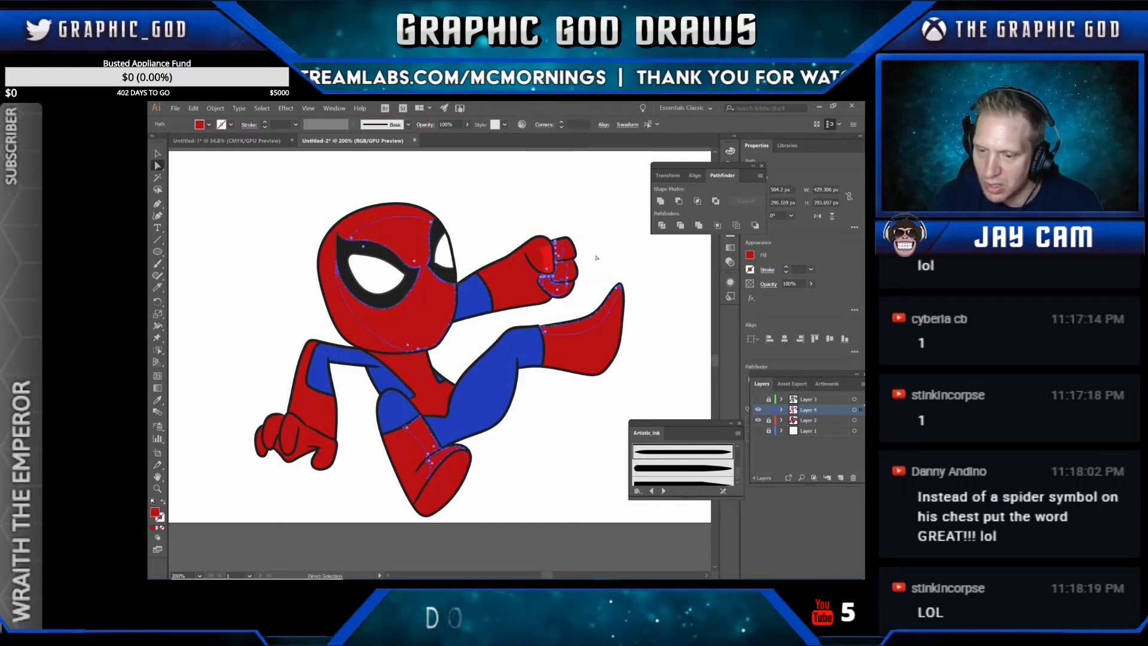
click(491, 173)
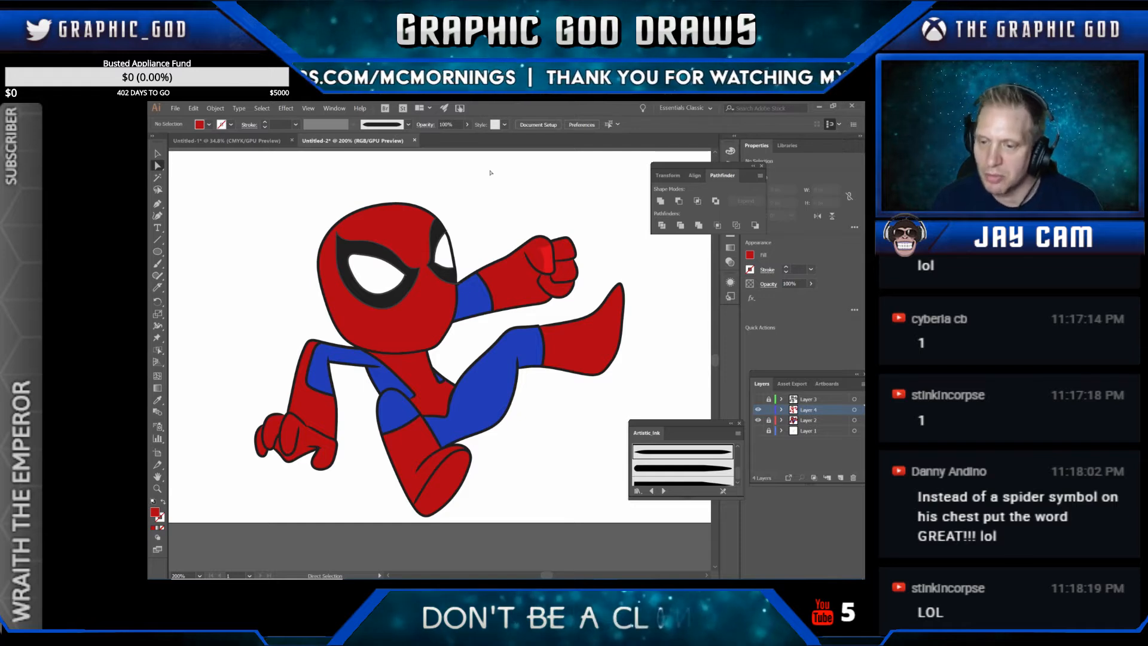
Step: Delete the cut dark red pieces covering the lit area of the face and the outer parts of the raised fist's three fingers
click(410, 235)
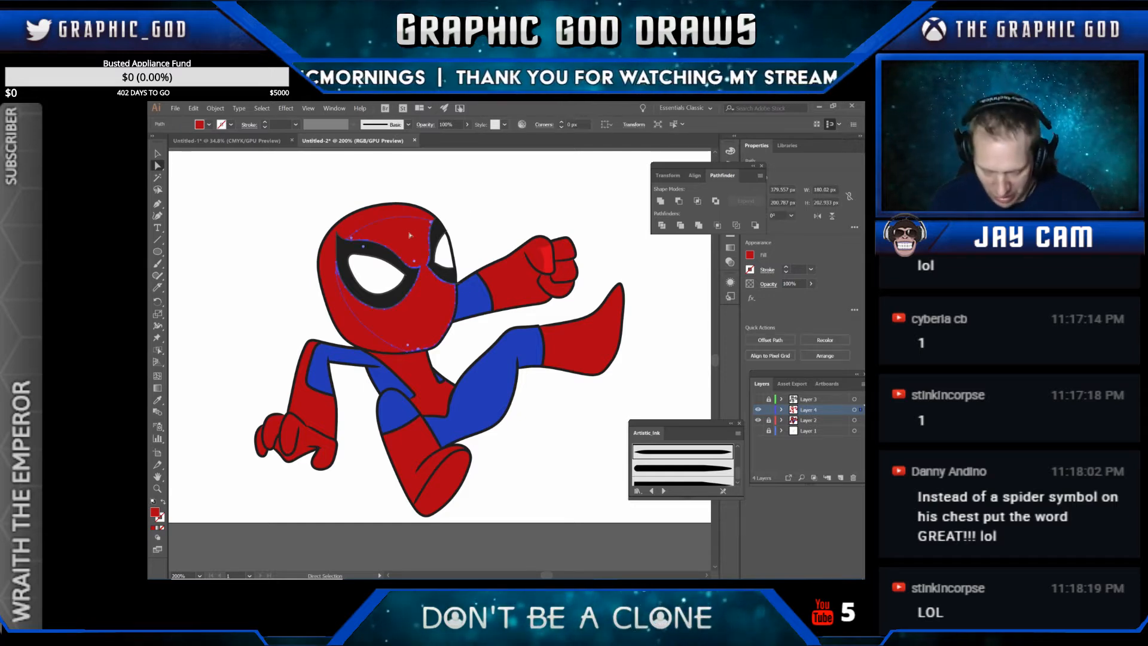
key(Delete)
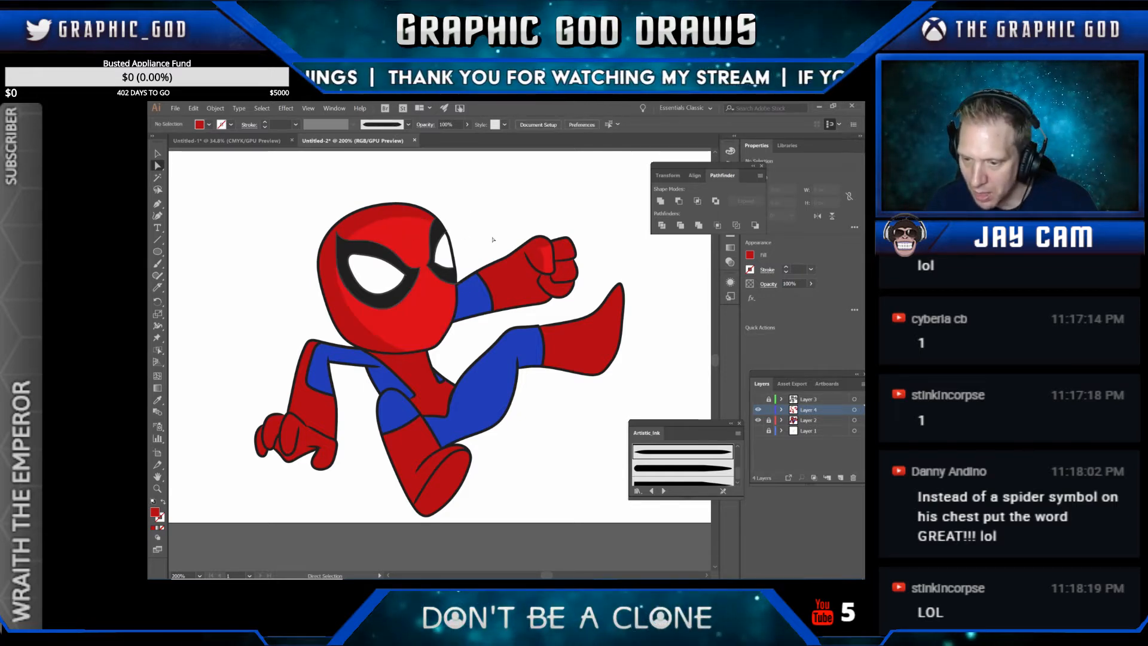
click(567, 249)
key(backslash)
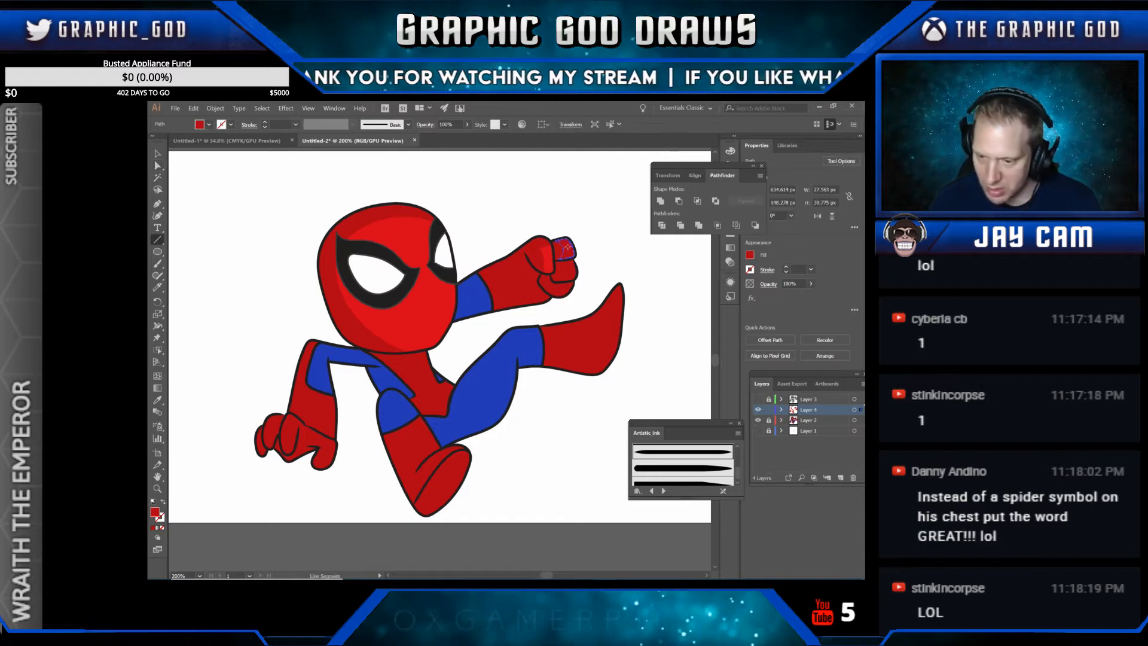
key(ctrl+shift+a)
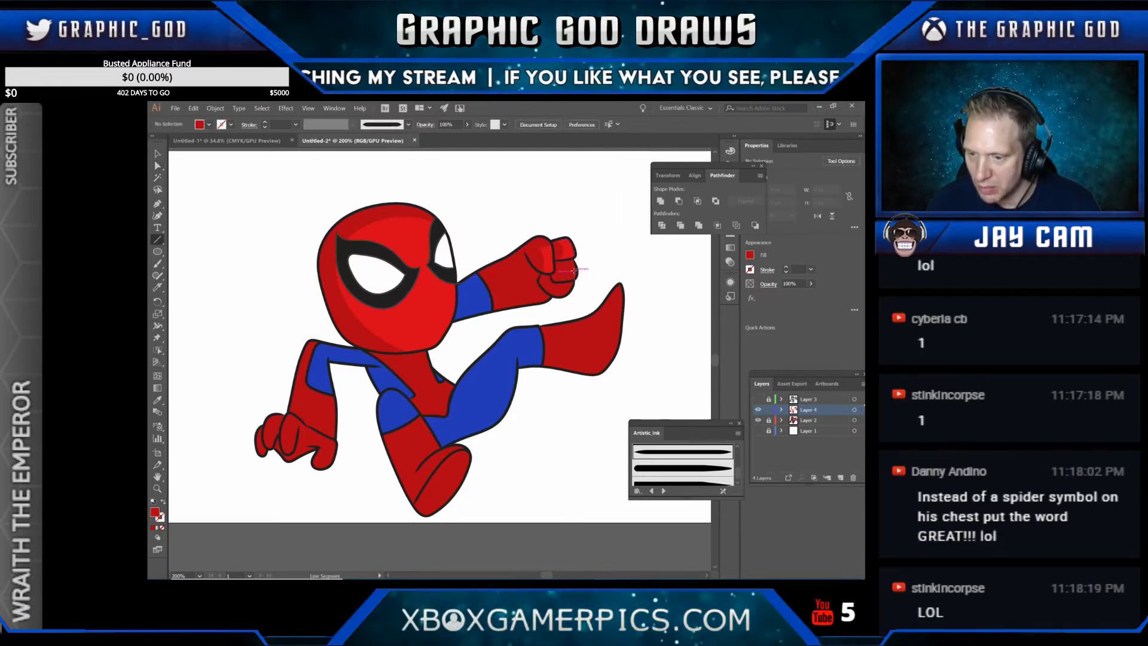
click(158, 166)
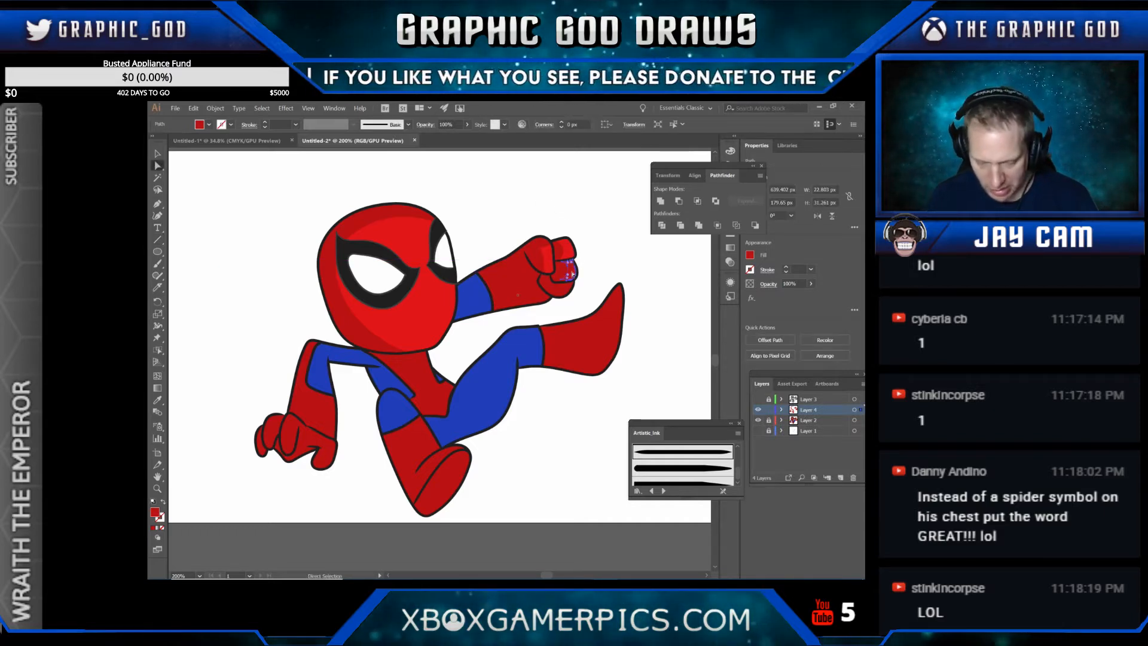
click(568, 287)
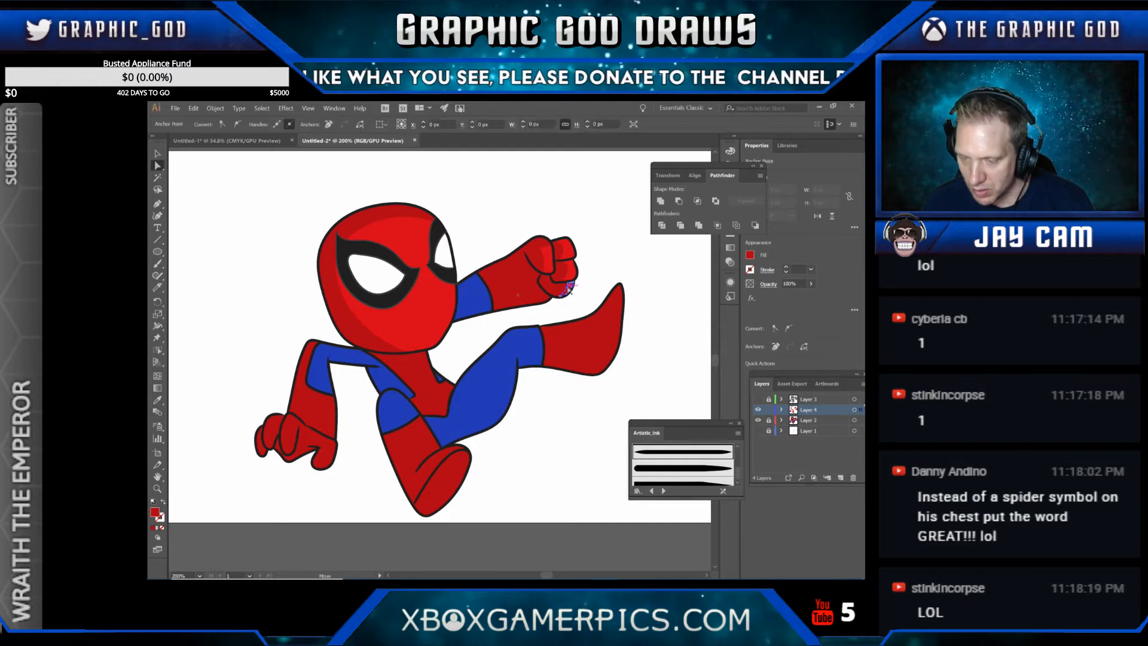
key(Delete)
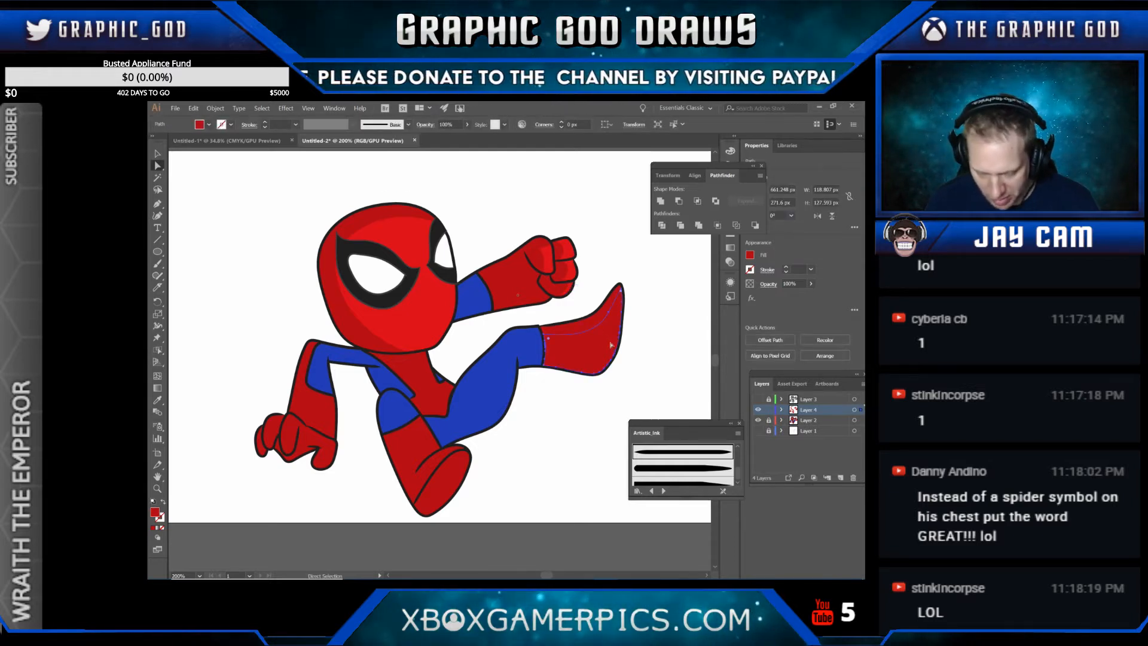
Step: Try deleting the cut dark red piece on the lower part of the raised boot, and undo the deletion
click(611, 345)
key(Delete)
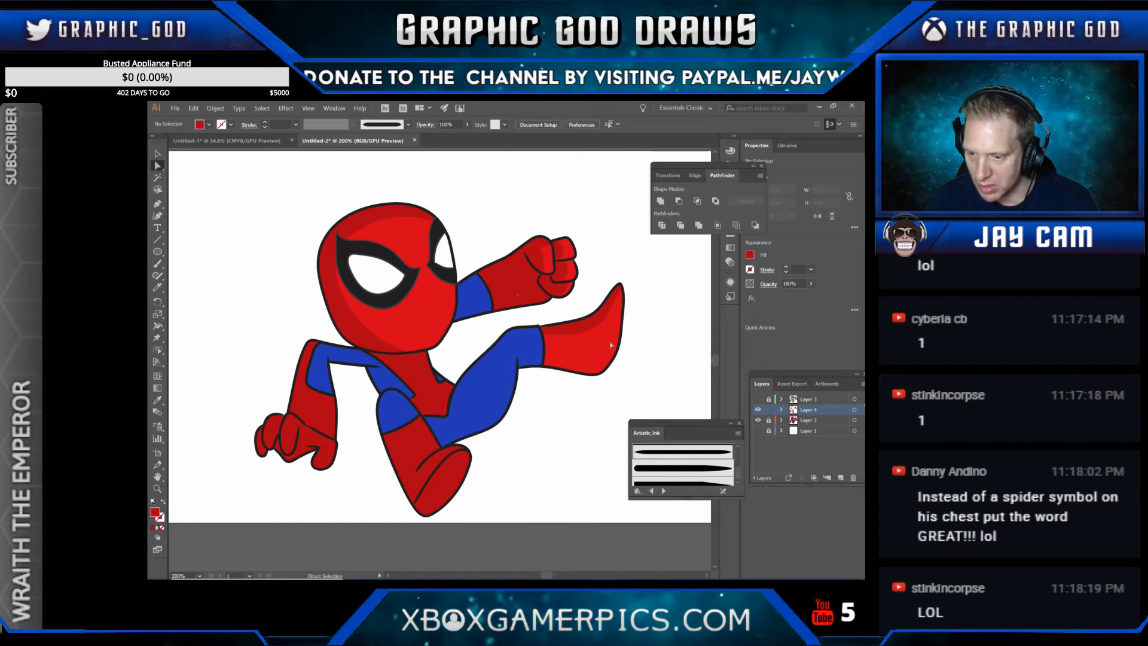
key(ctrl+z)
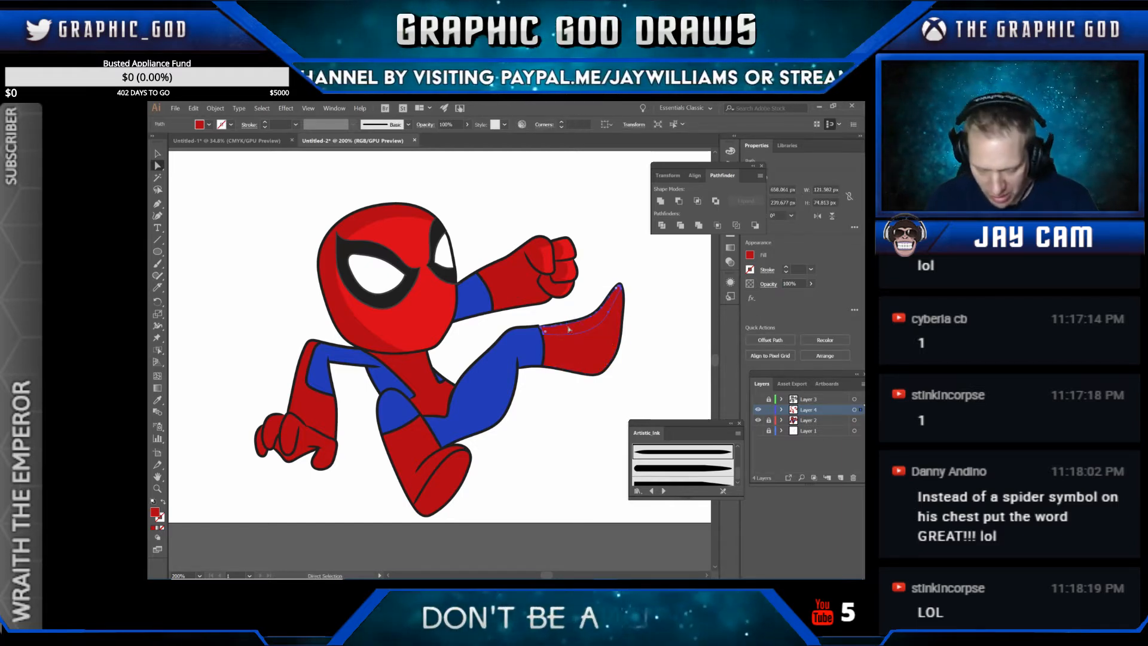
Step: Delete the cut dark red pieces along the raised boot's upper edge and on the lowered leg's shin
key(ctrl+shift+a)
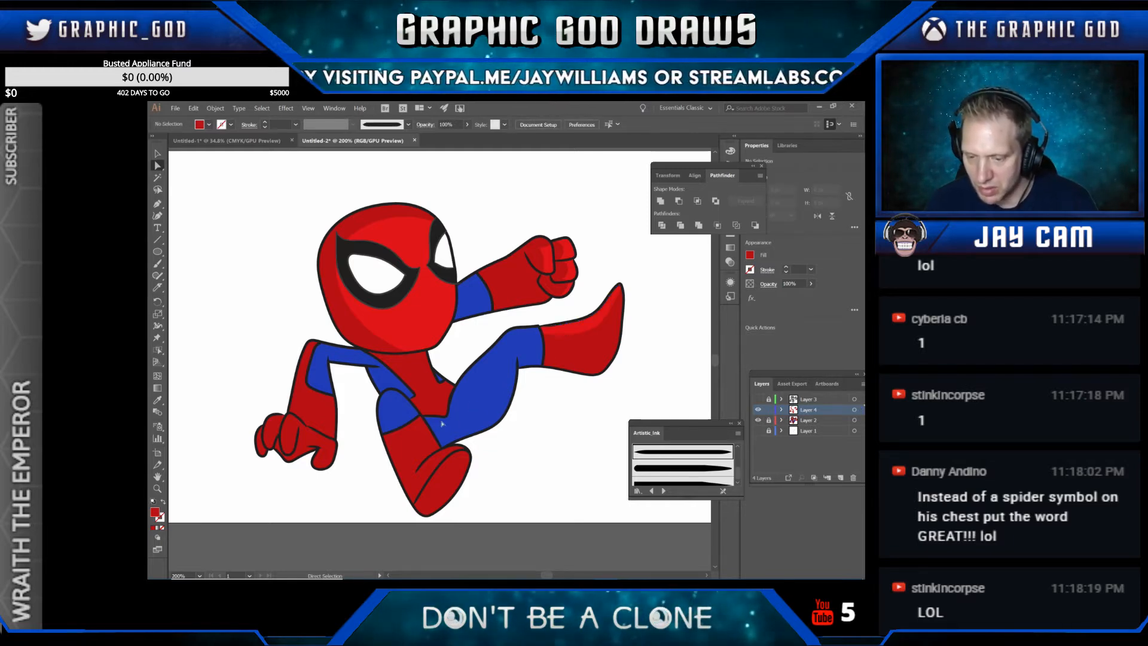
click(430, 439)
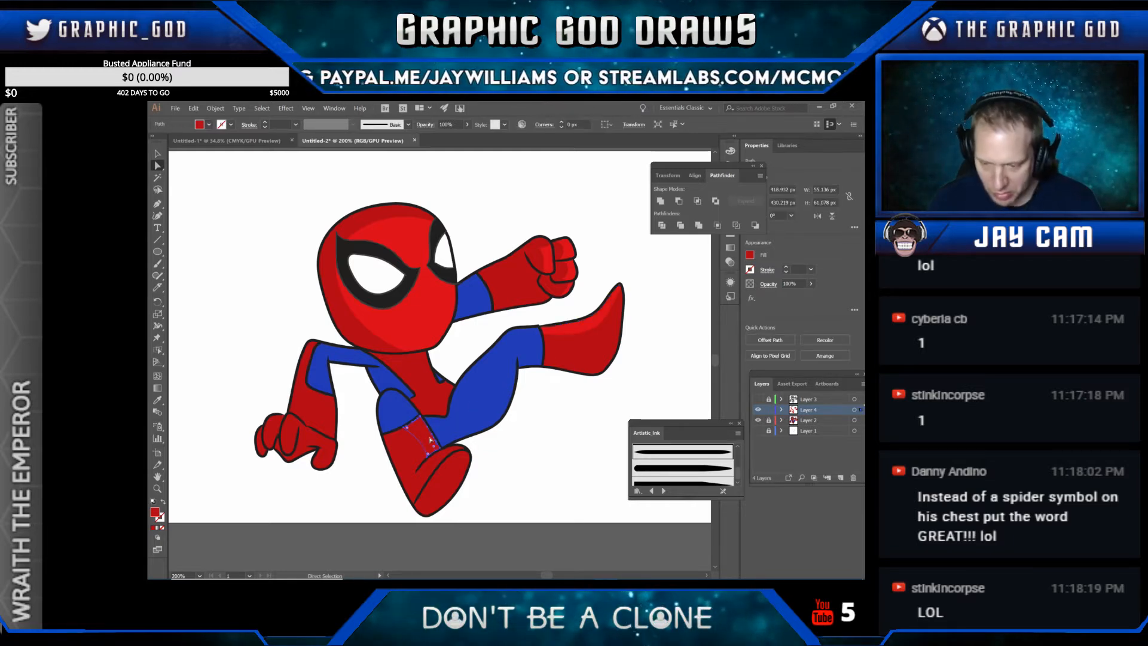
key(Delete)
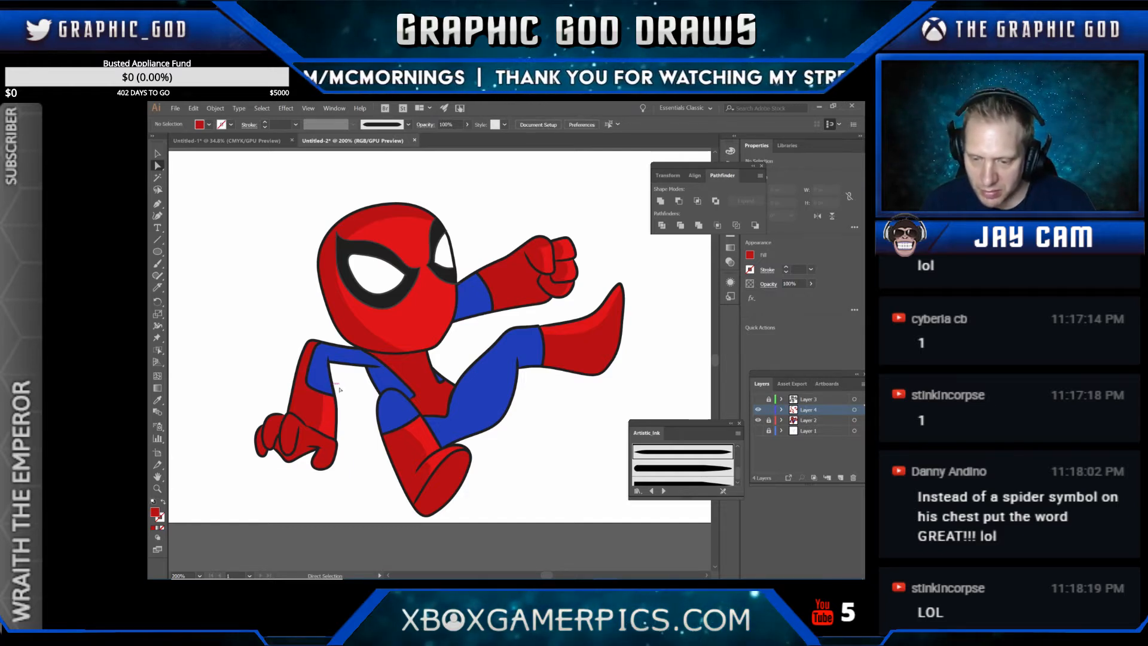
click(444, 388)
click(358, 417)
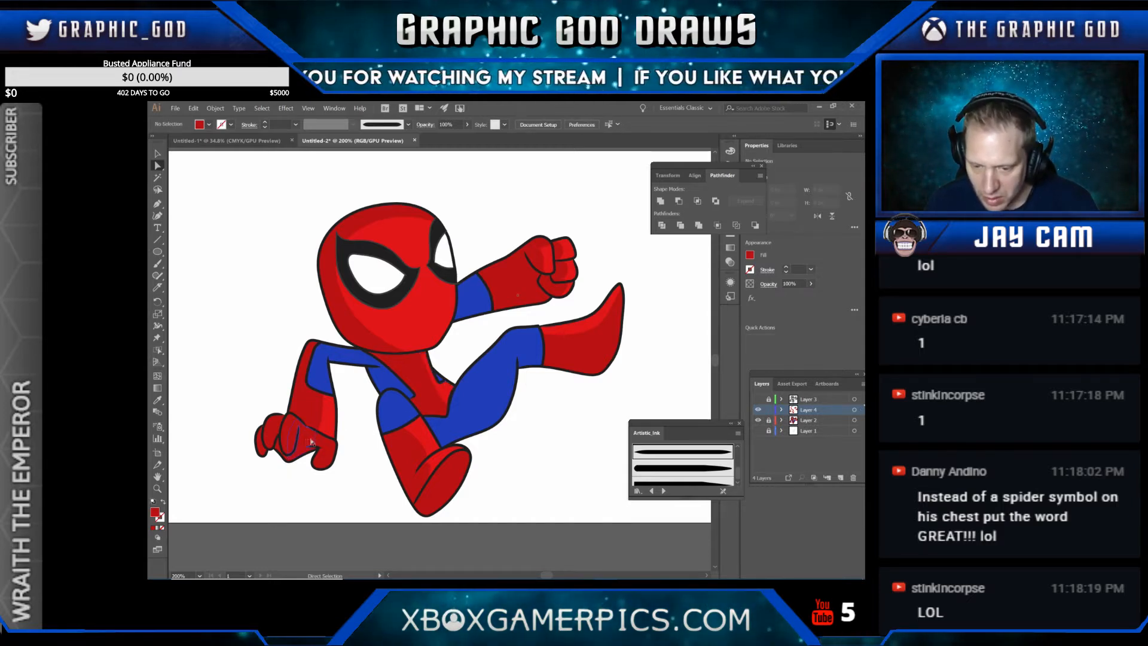
Step: Delete the cut dark red pieces on the lit parts of the lowered hand's thumb, palm and finger
click(331, 446)
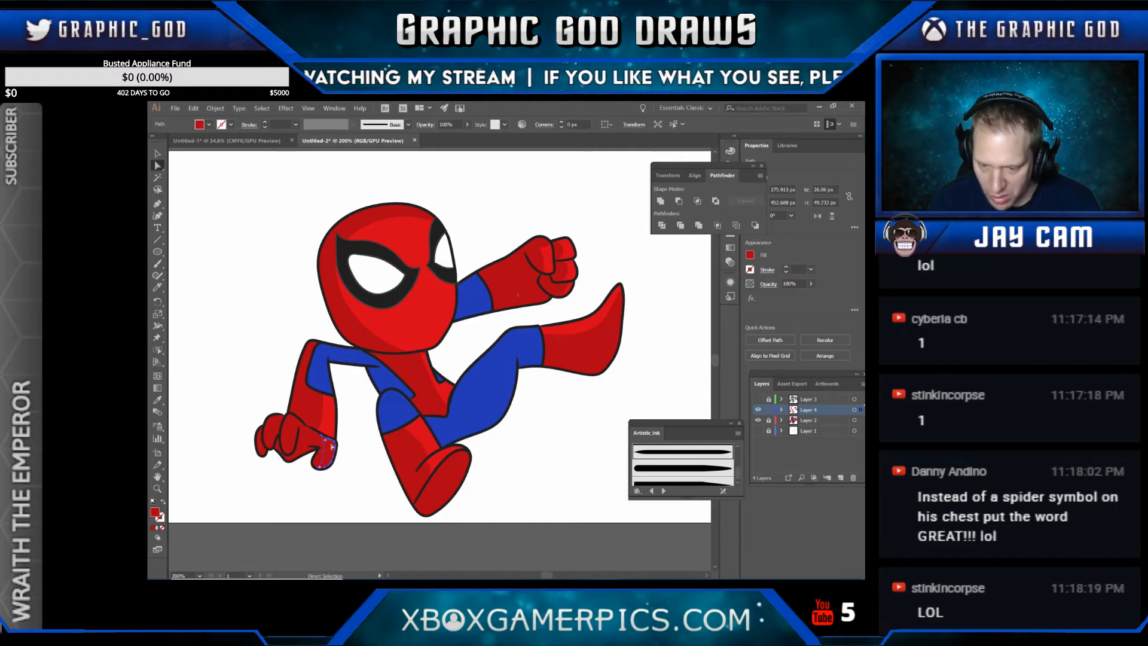
key(ctrl+shift+a)
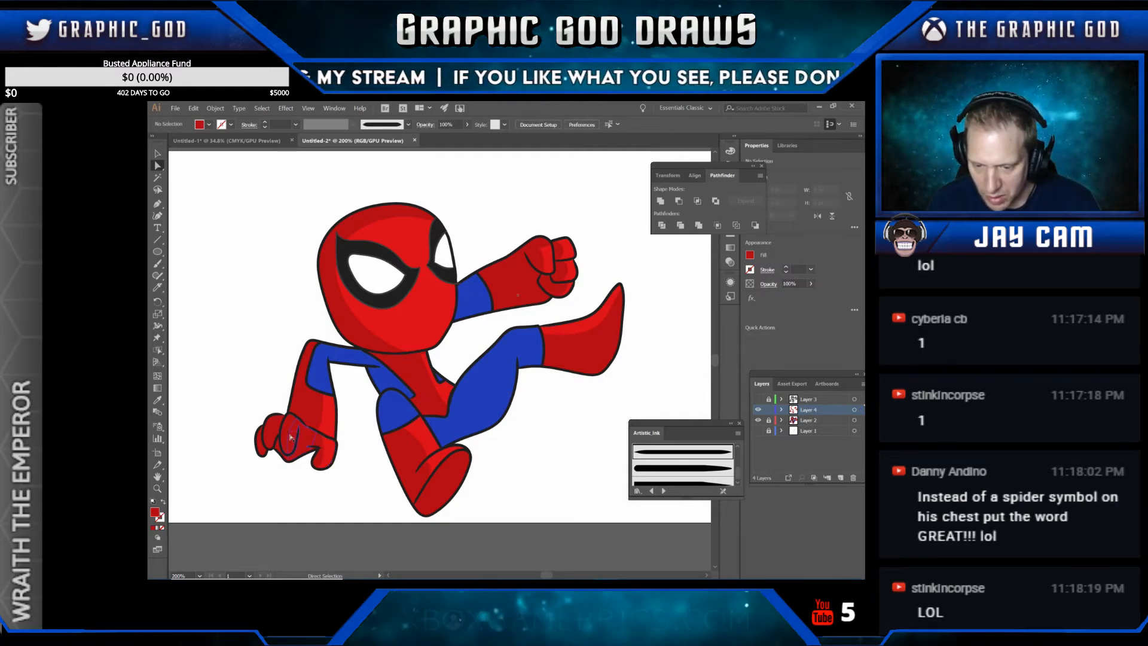
click(293, 438)
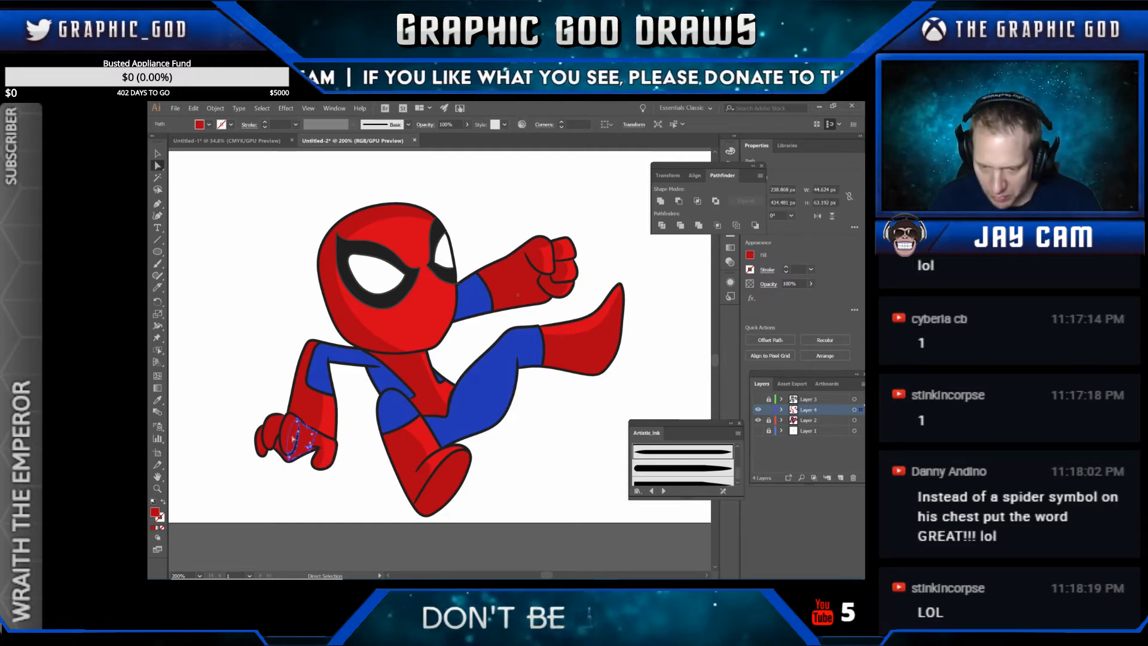
key(ctrl+shift+a)
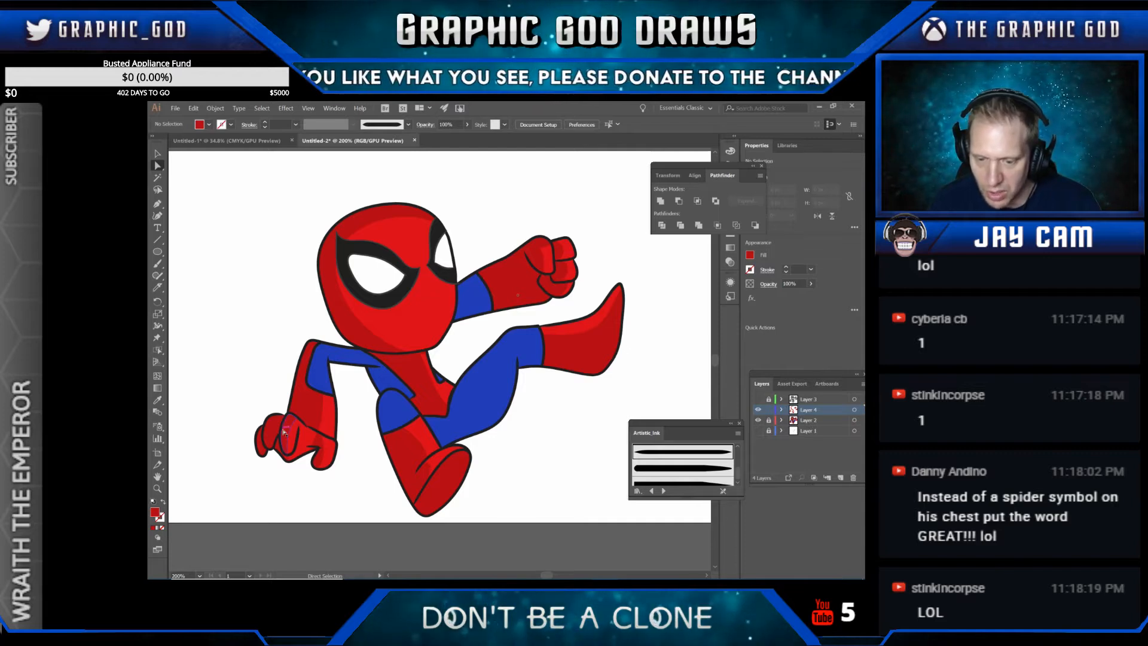
click(276, 431)
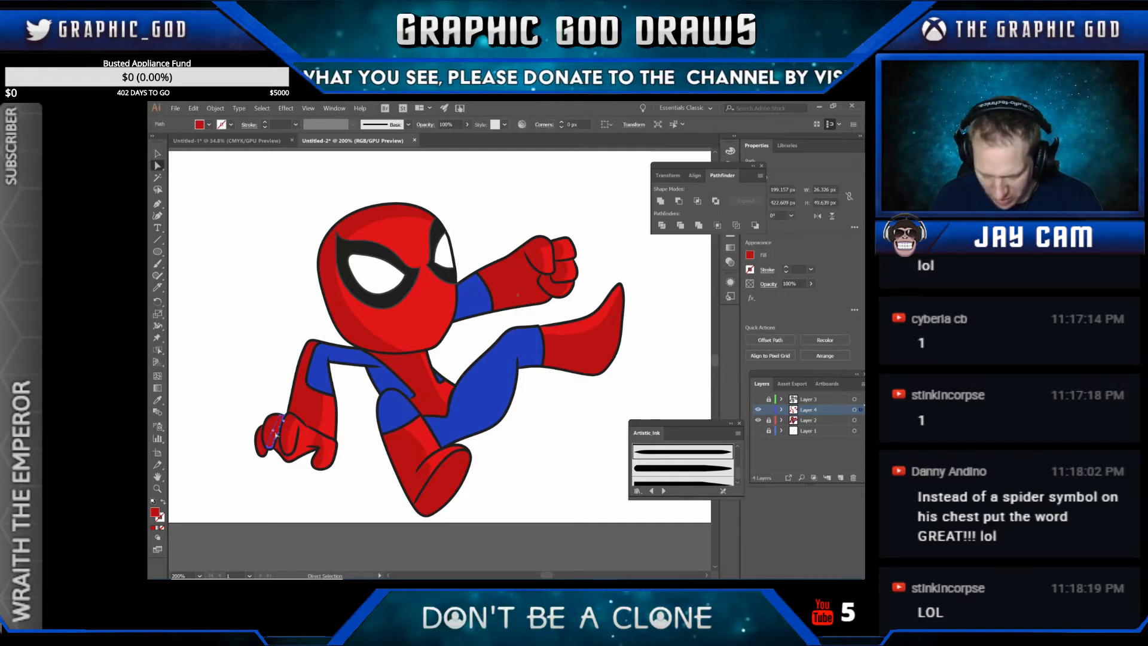
key(ctrl+shift+a)
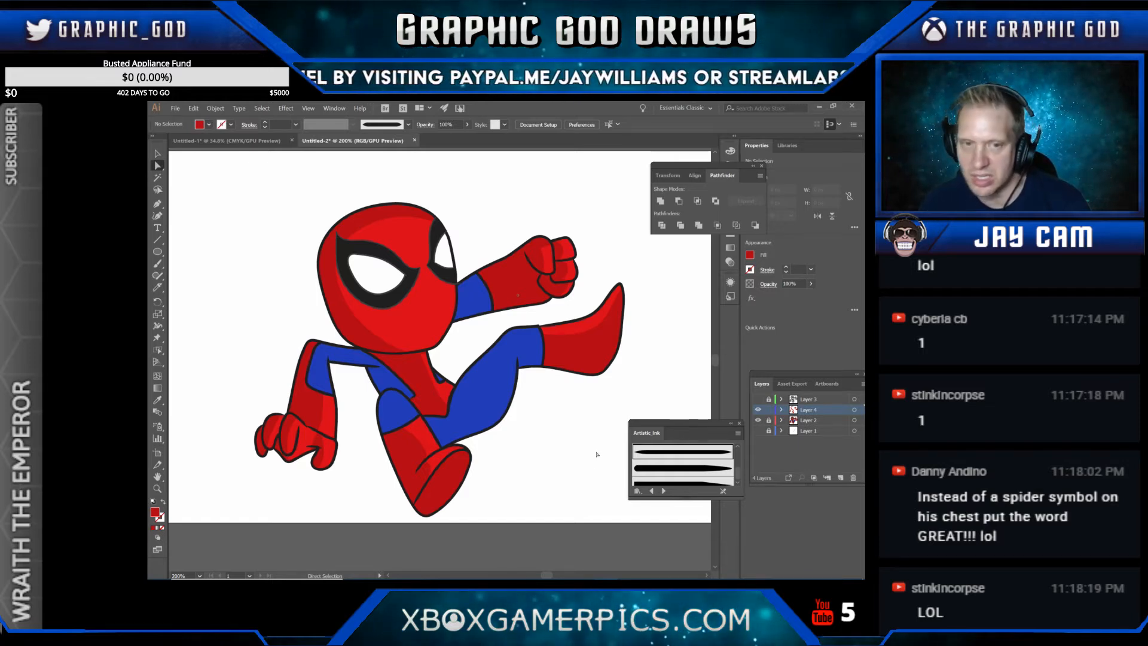
Step: Toggle the visibility of the web lines on Layer 3 to compare the red shading with and without them
click(758, 400)
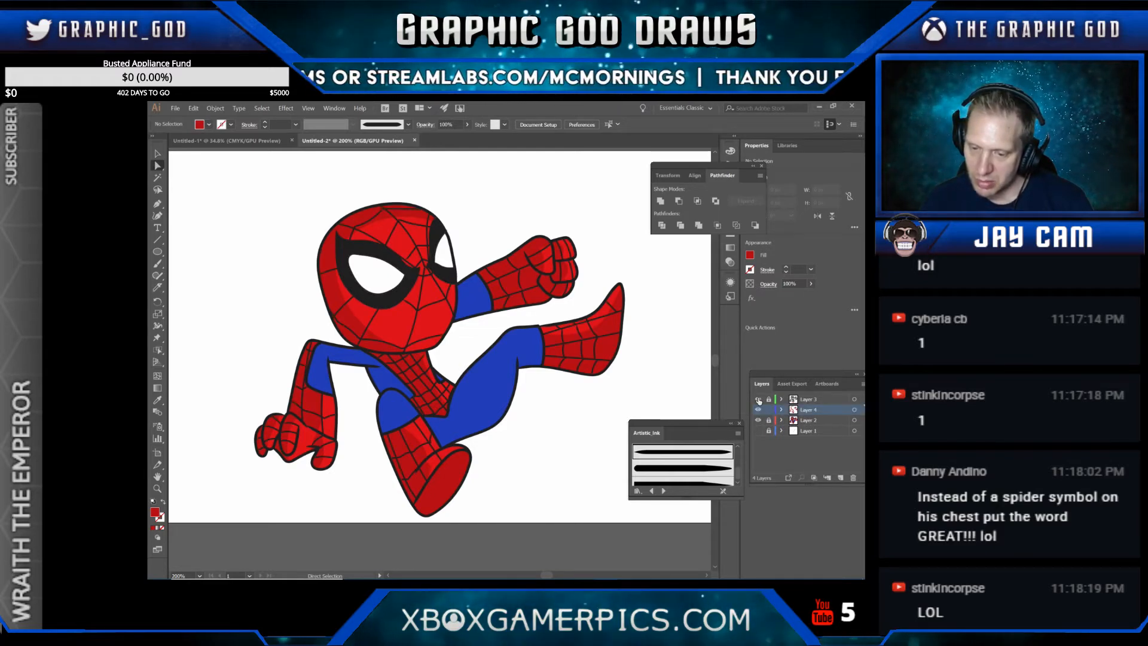
click(758, 400)
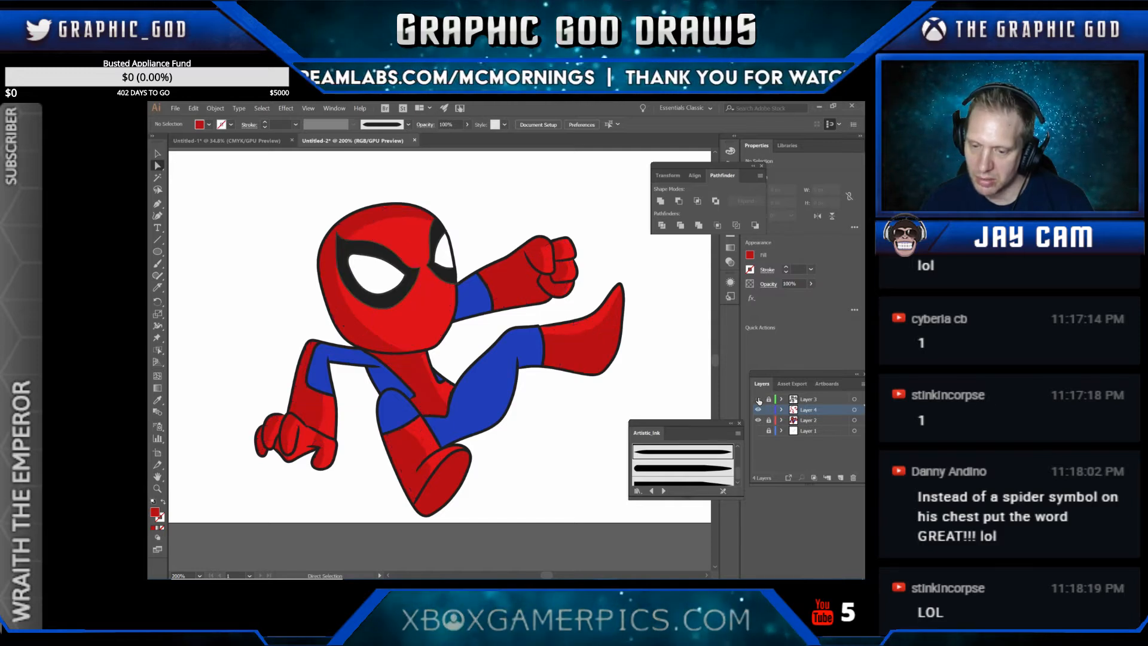
click(758, 400)
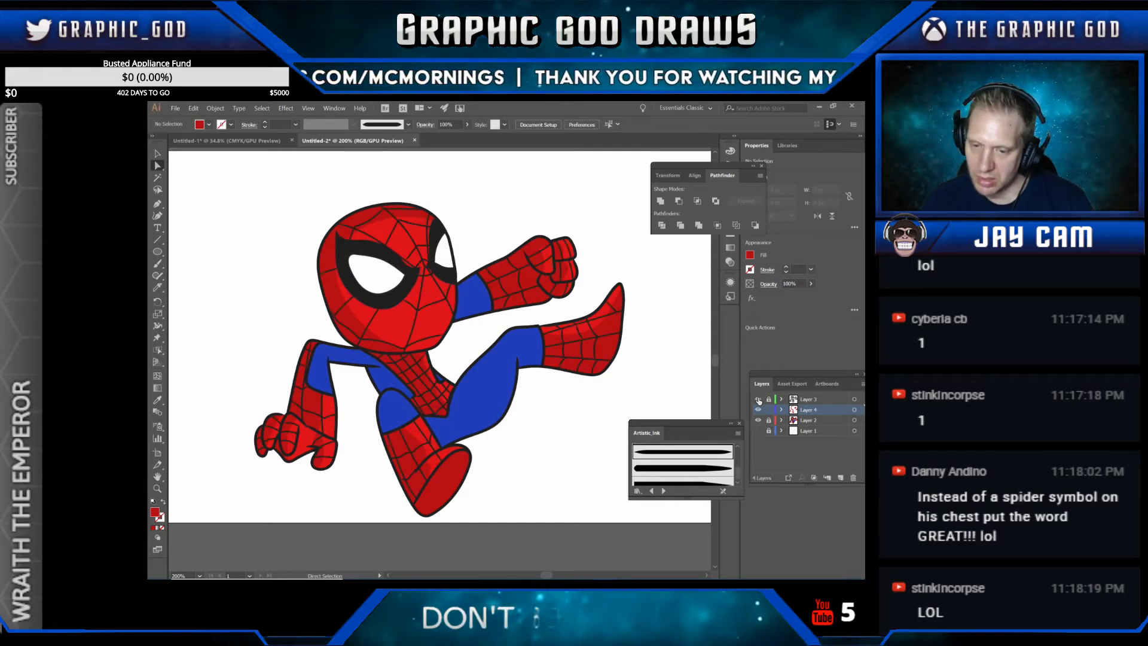
click(758, 399)
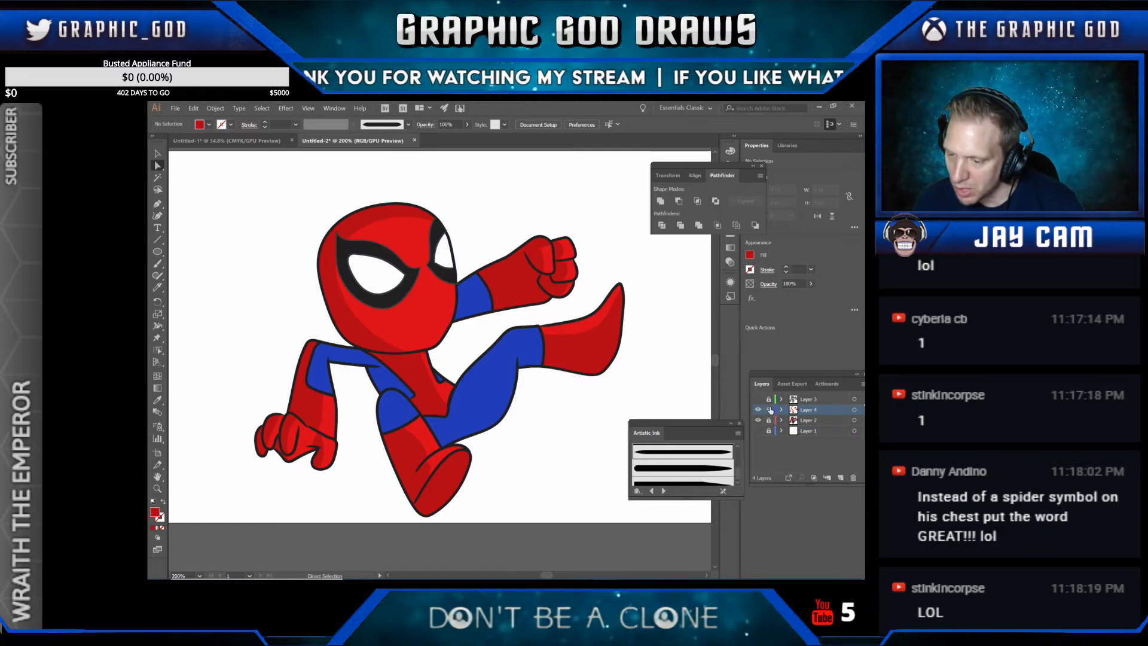
Step: Lock Layer 4, unlock Layer 2, copy all its live paint areas sharing the suit's blue fill colour, and lock Layer 2 again
click(769, 420)
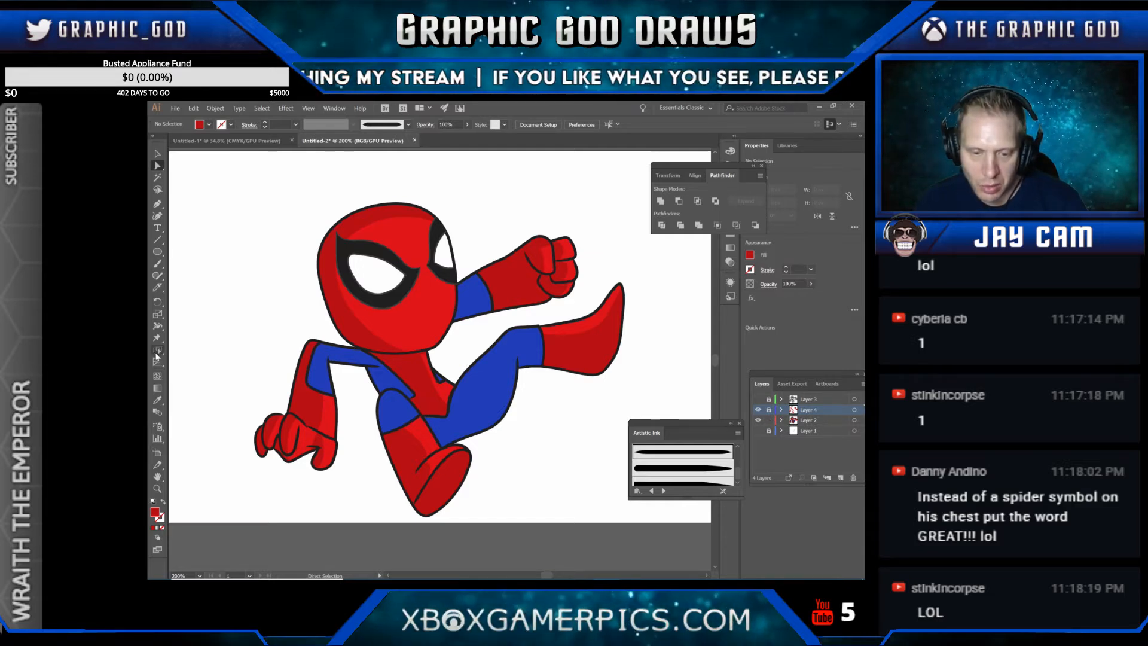
drag(157, 354, 197, 372)
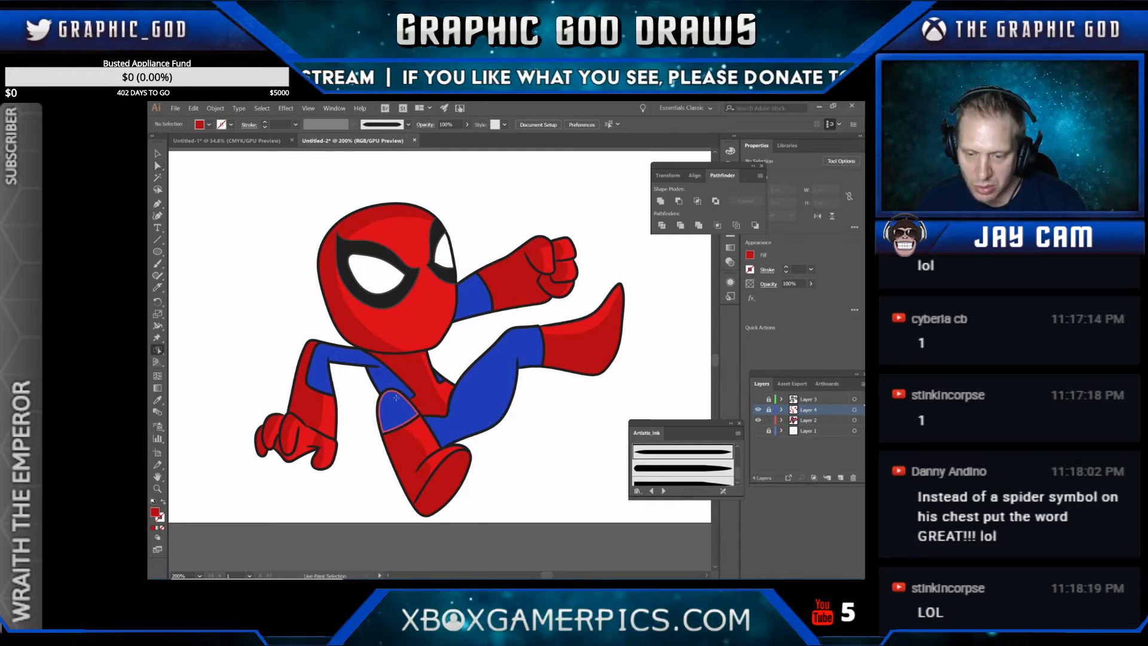
click(396, 397)
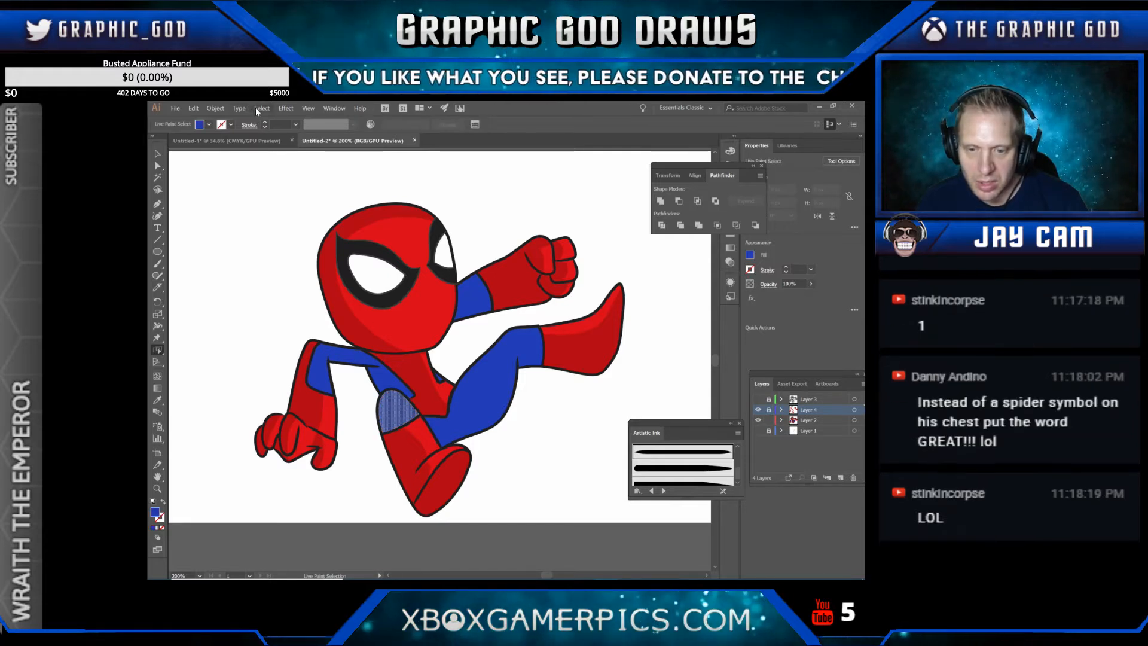
click(258, 108)
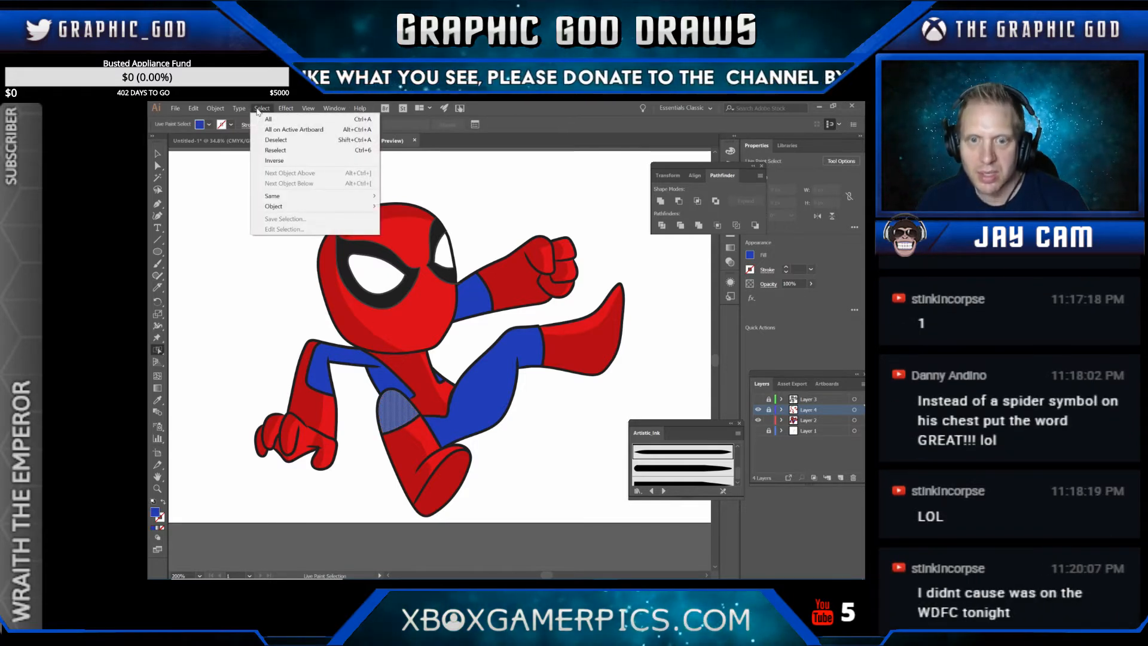
mouse_move(380, 210)
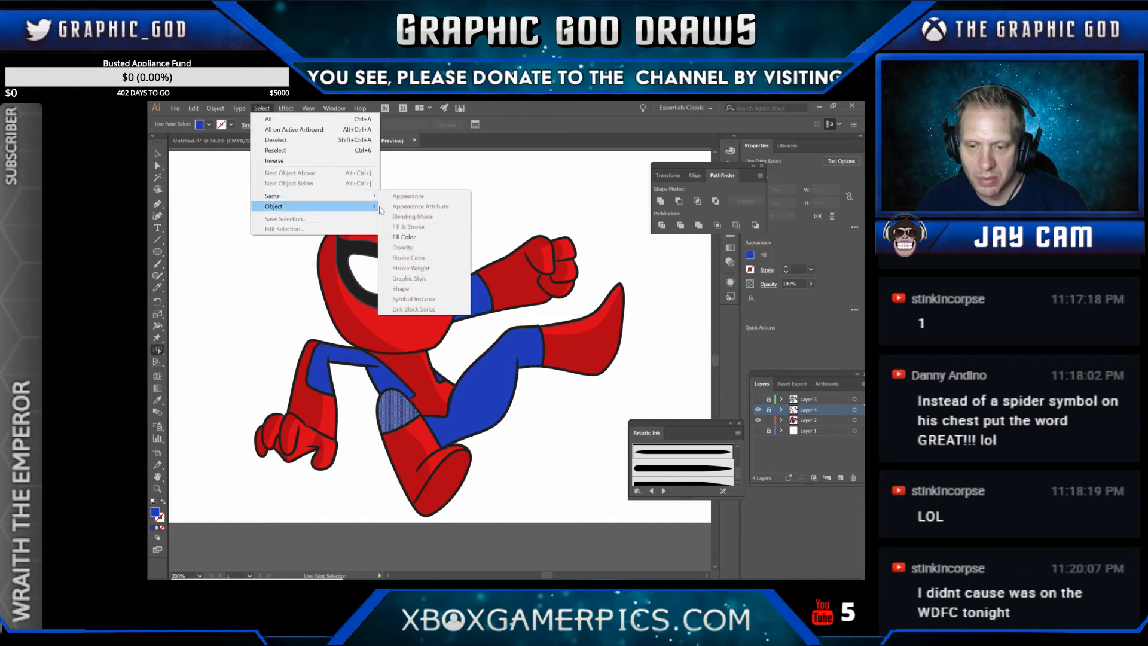
click(404, 237)
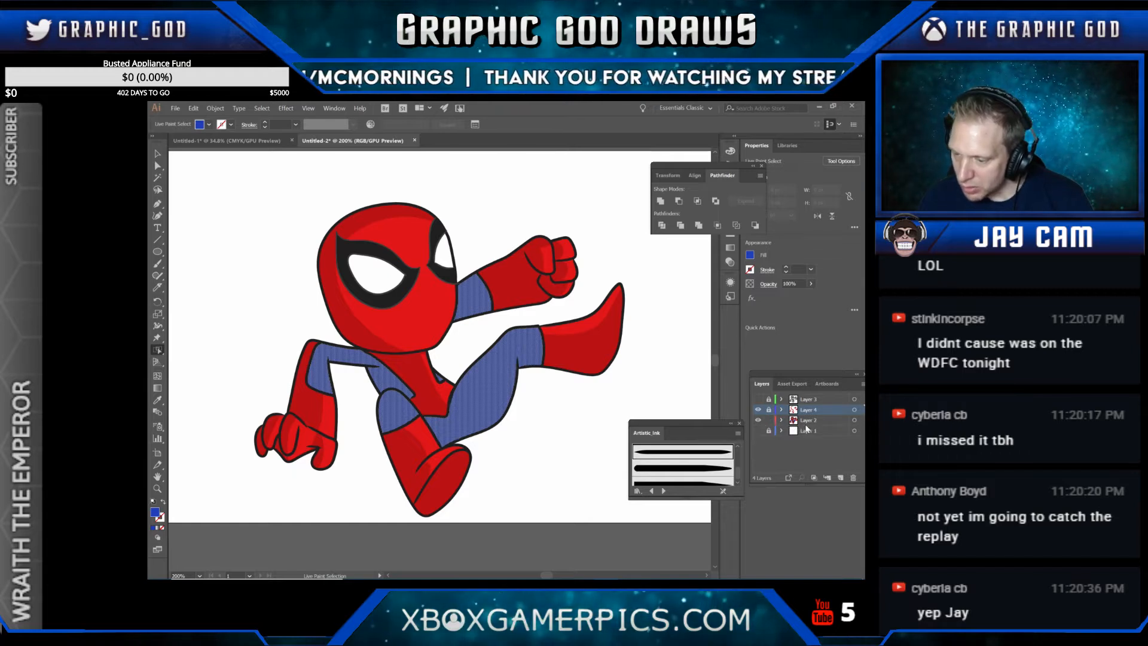
click(768, 421)
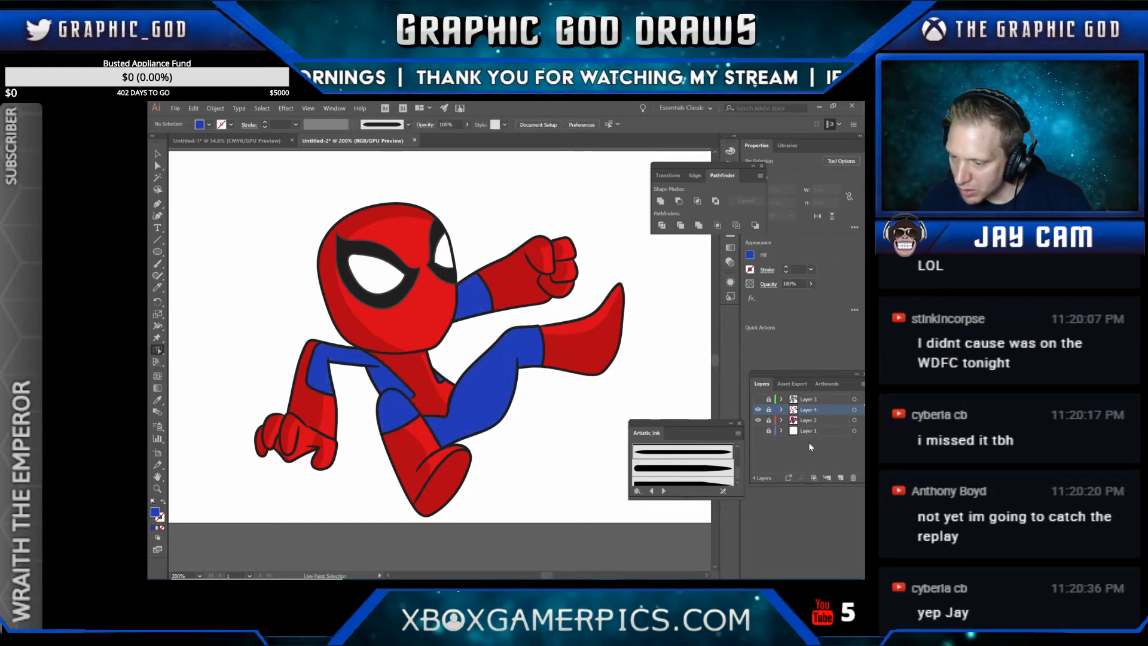
Step: Create a new layer between Layer 4 and Layer 2, paste the copied blue shapes in front on it, and check them against Layer 2
click(840, 477)
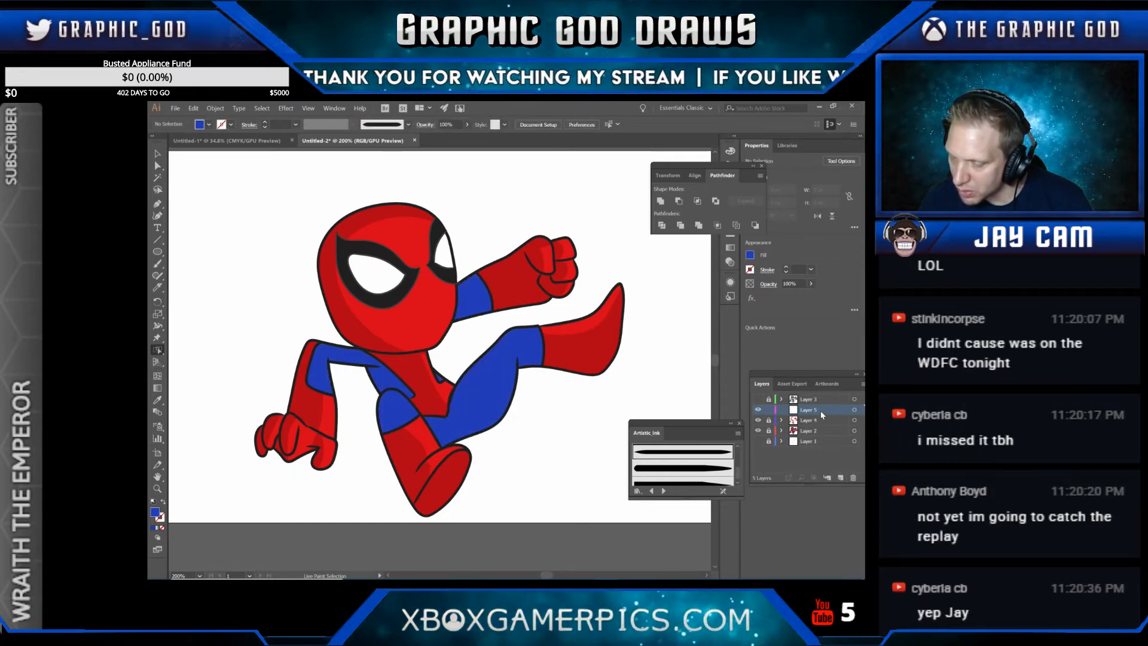
drag(820, 410, 817, 425)
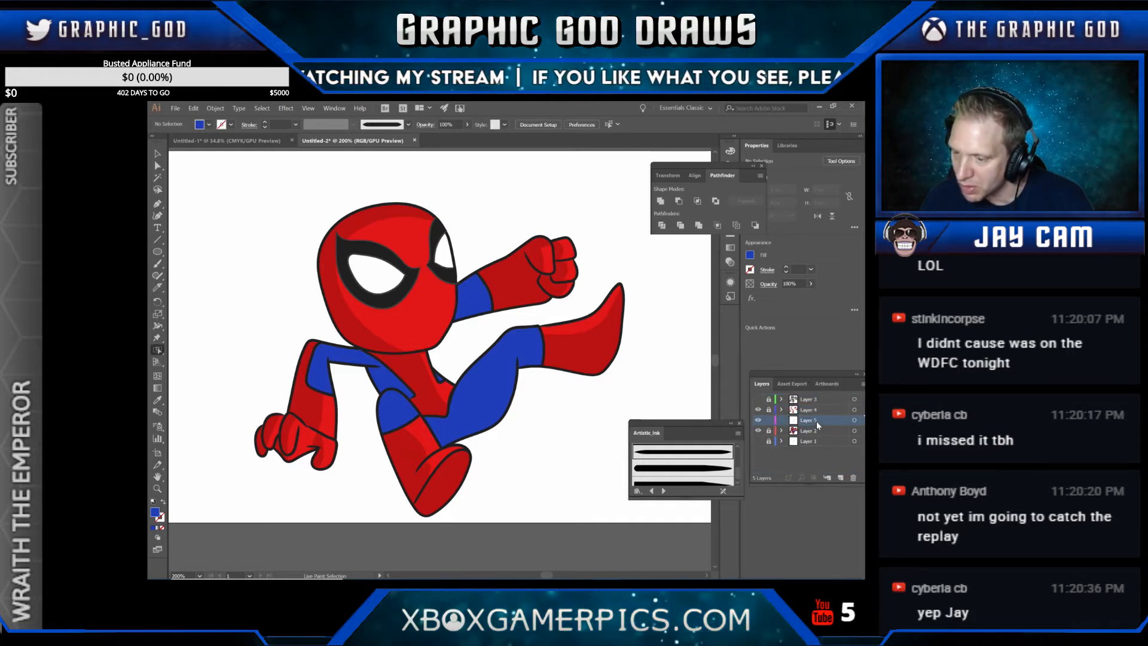
click(202, 110)
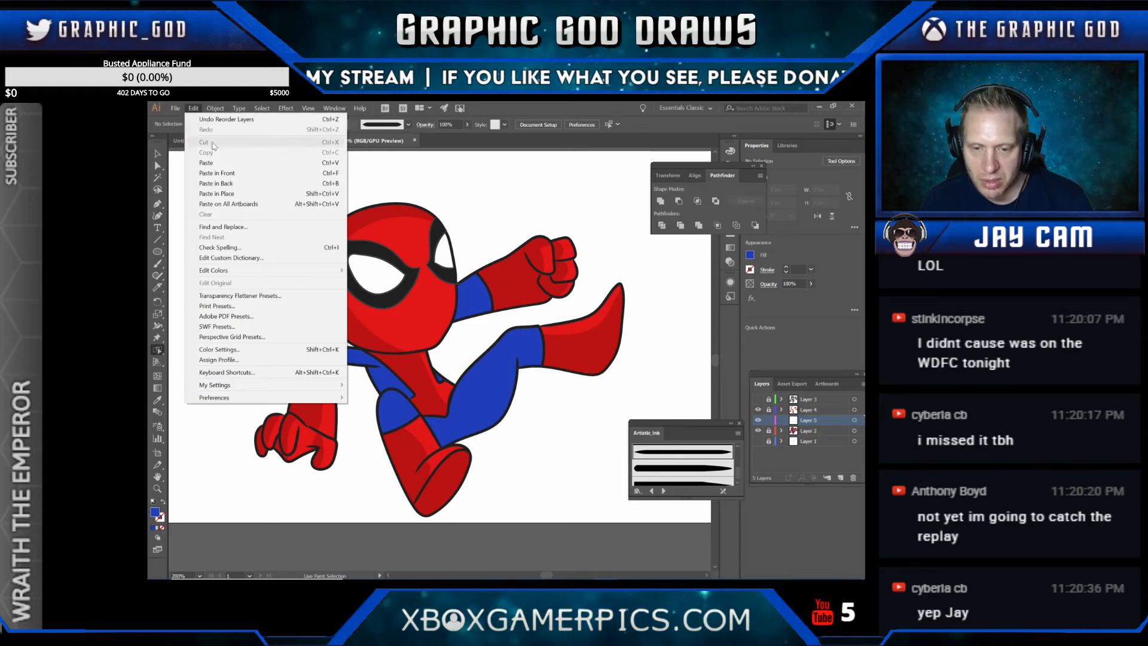
click(225, 171)
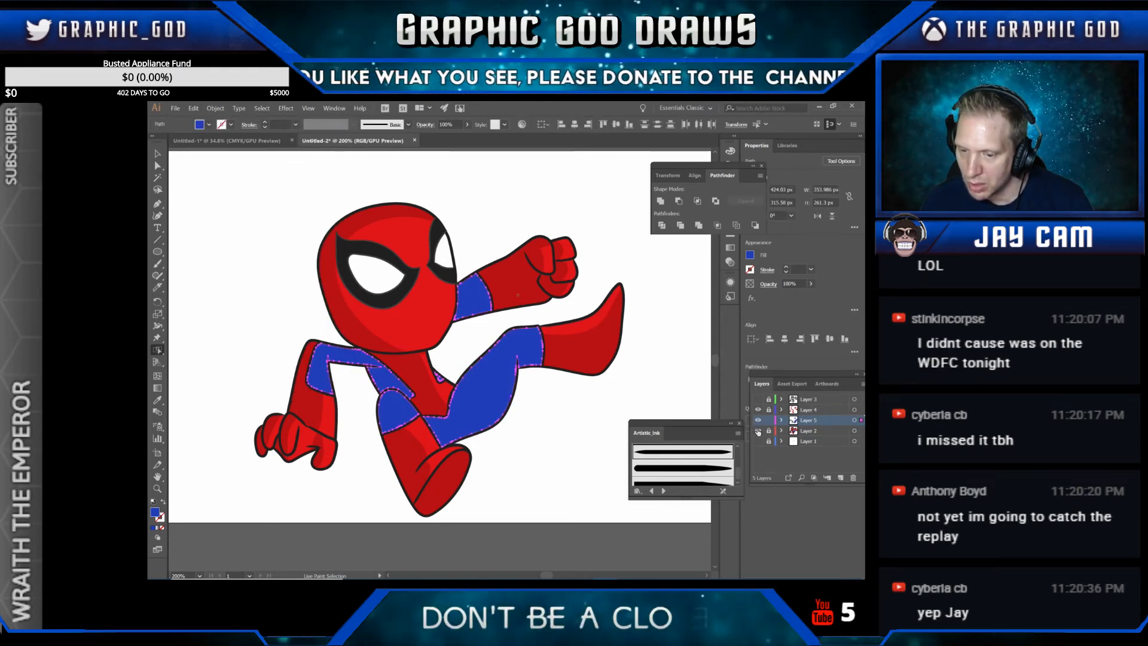
click(758, 431)
click(758, 430)
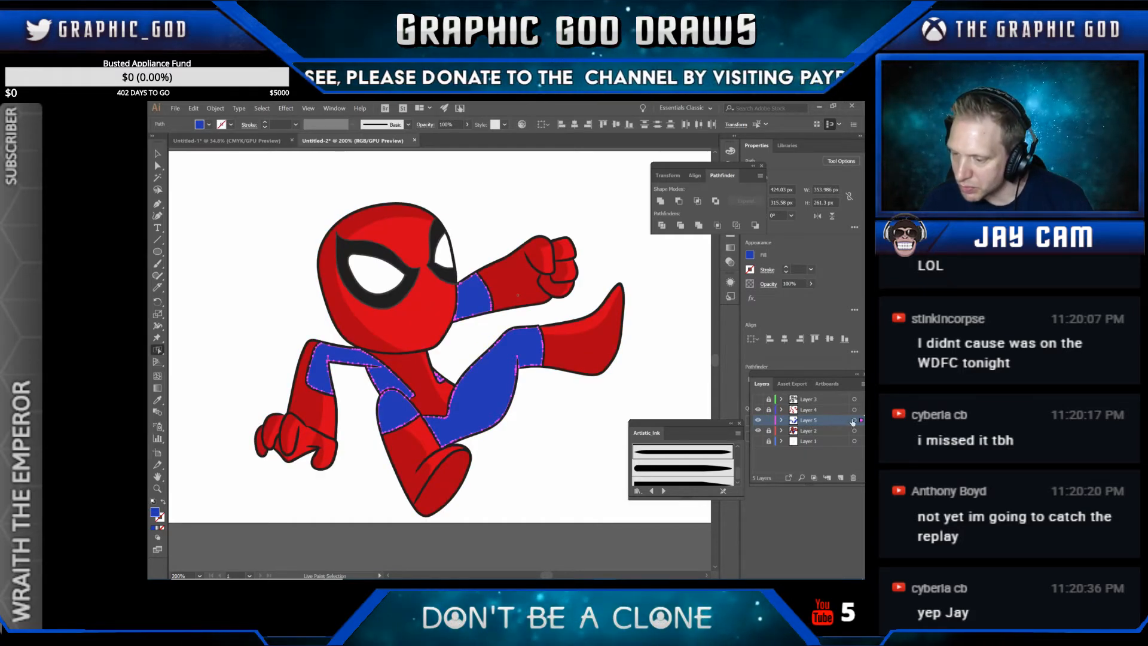
Step: Change the fill of all pasted blue shapes on Layer 5 to the darker blue 1d3ca0
click(854, 421)
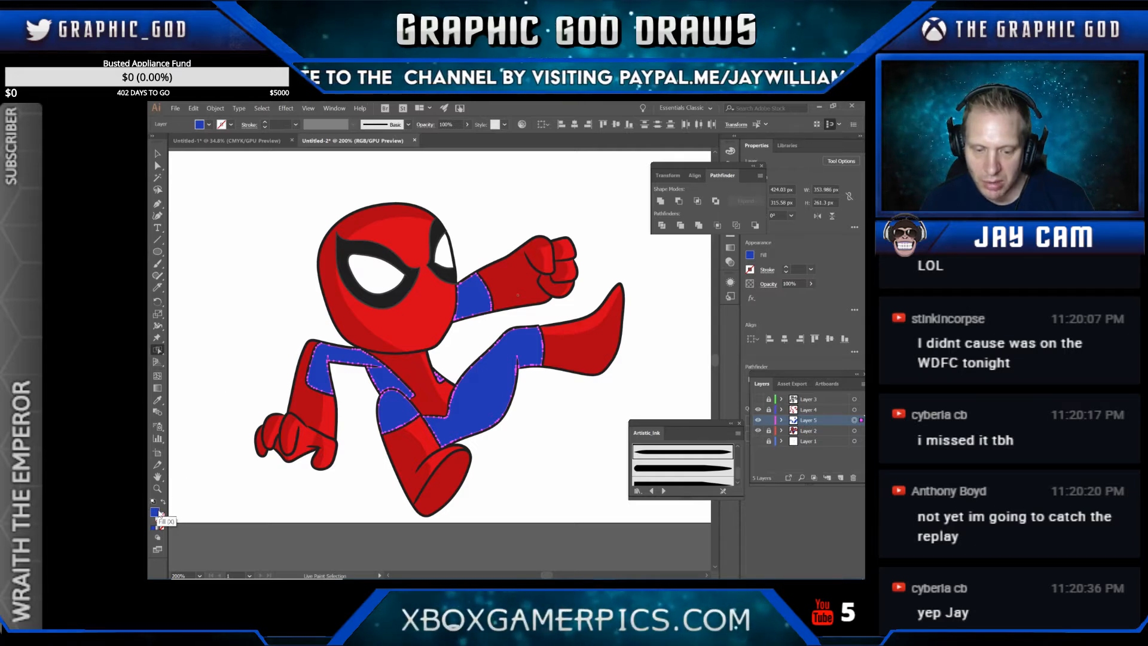
double_click(155, 512)
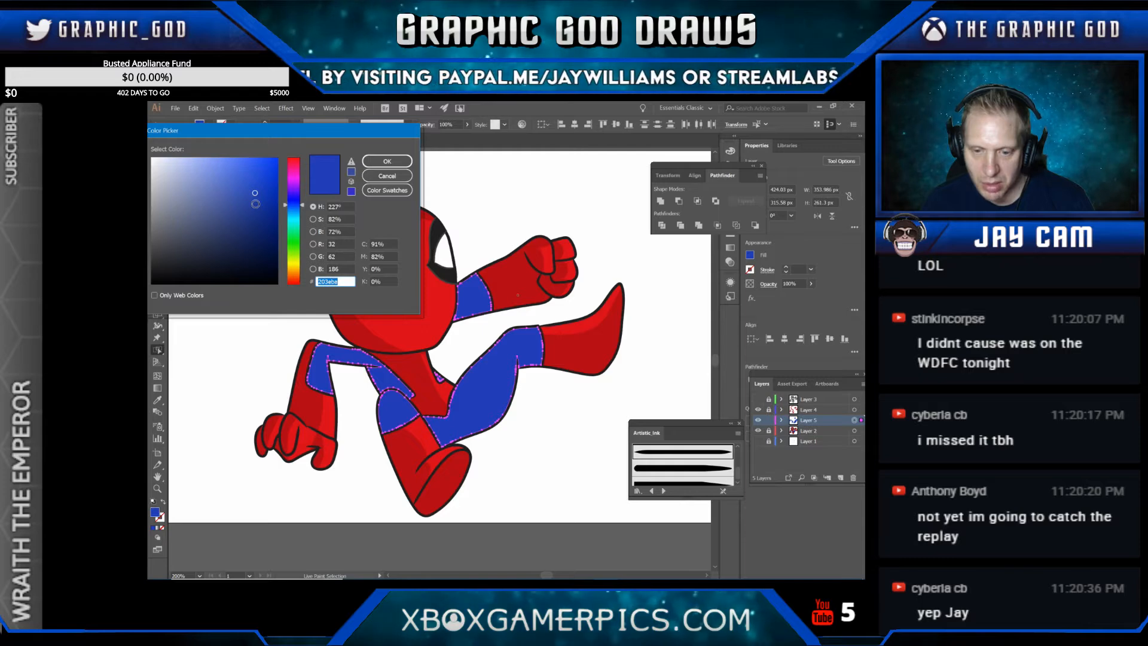
click(255, 204)
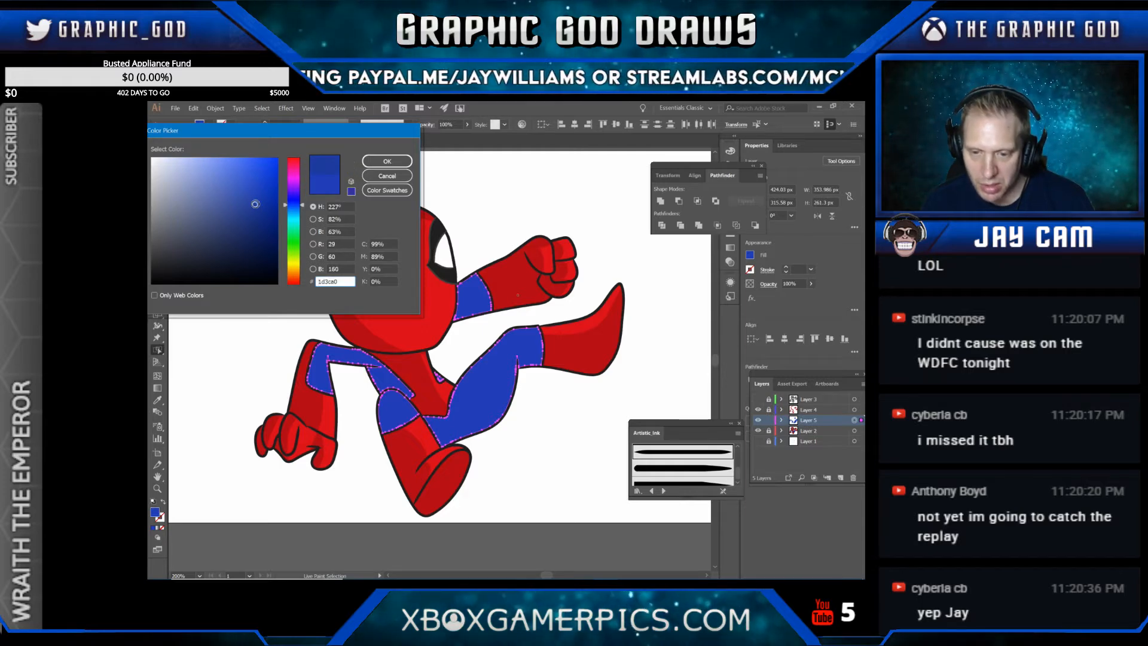
click(388, 160)
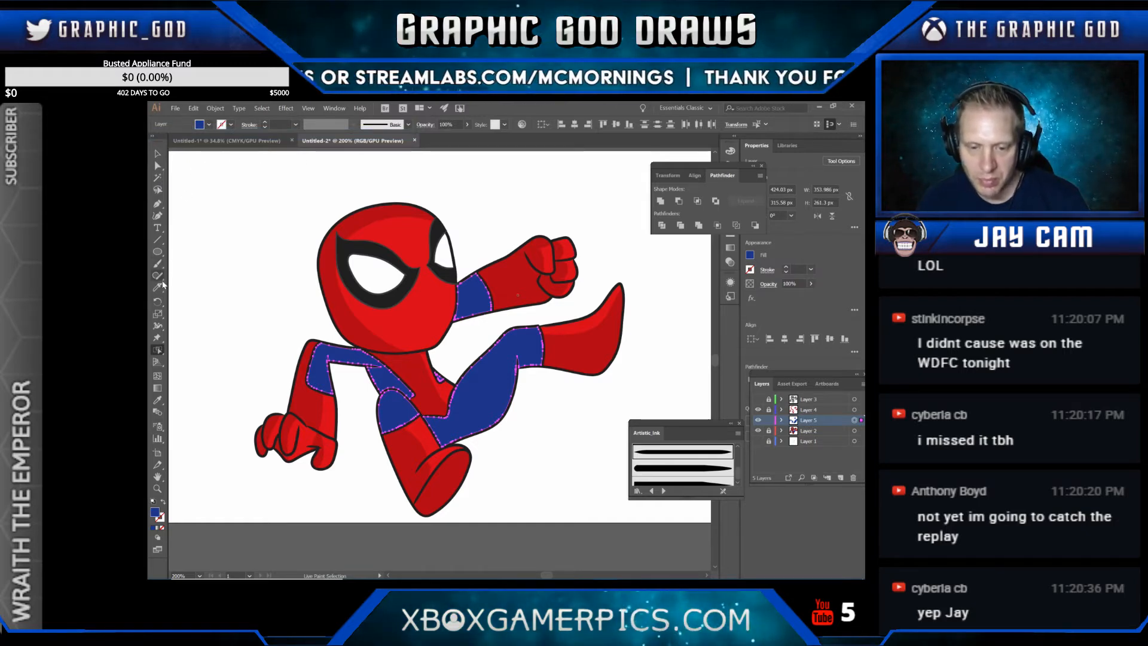
Step: Cut the dark blue shapes on the legs and arms along the shading edges with the Knife tool, and deselect the artwork
click(160, 286)
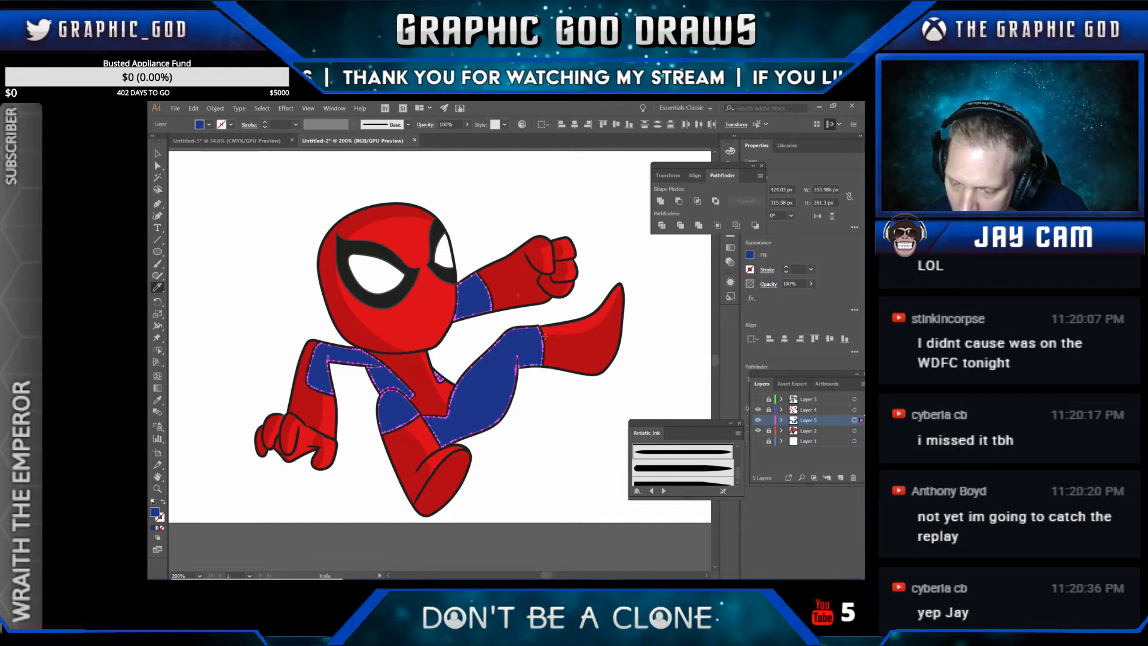
drag(544, 336, 494, 351)
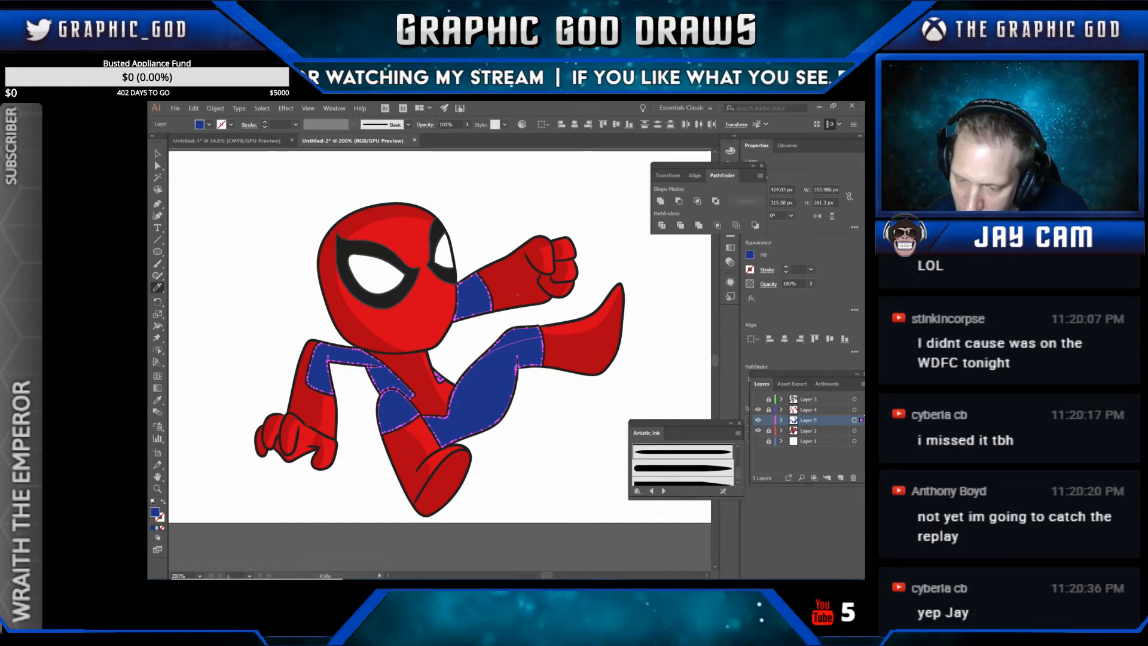
drag(517, 359, 500, 421)
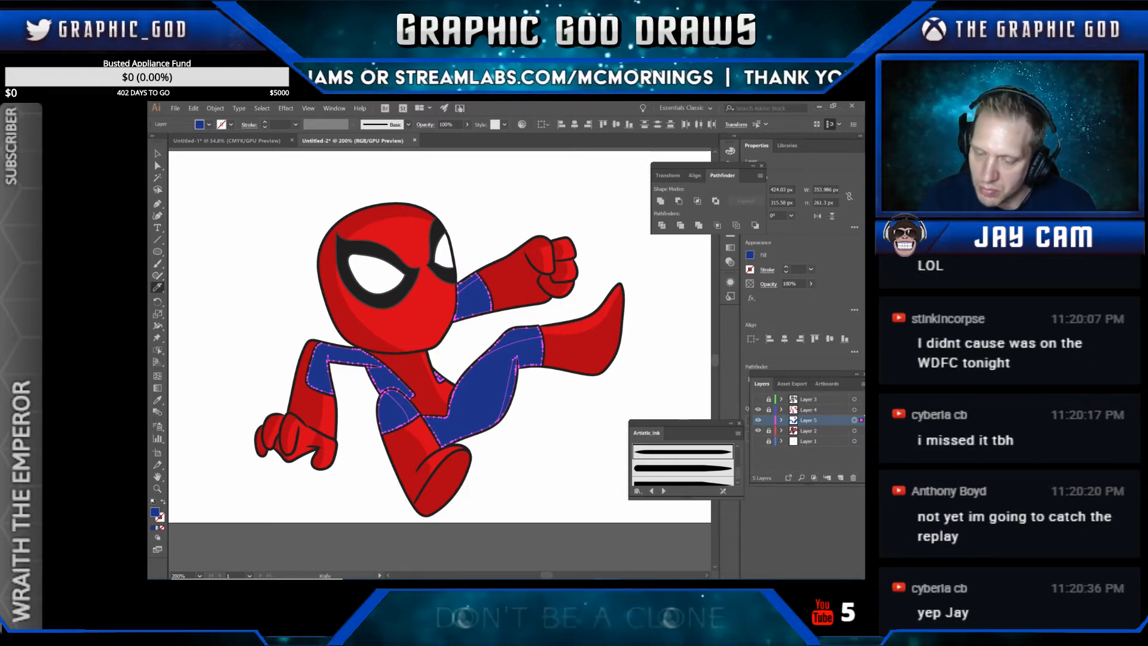
click(158, 166)
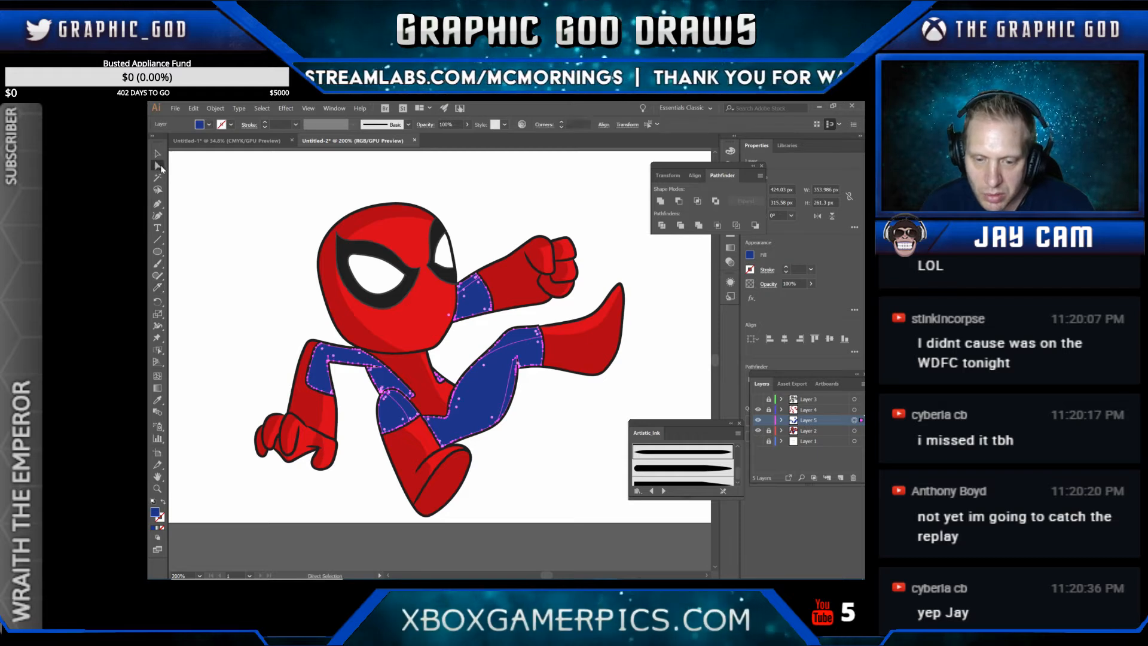
key(ctrl+shift+a)
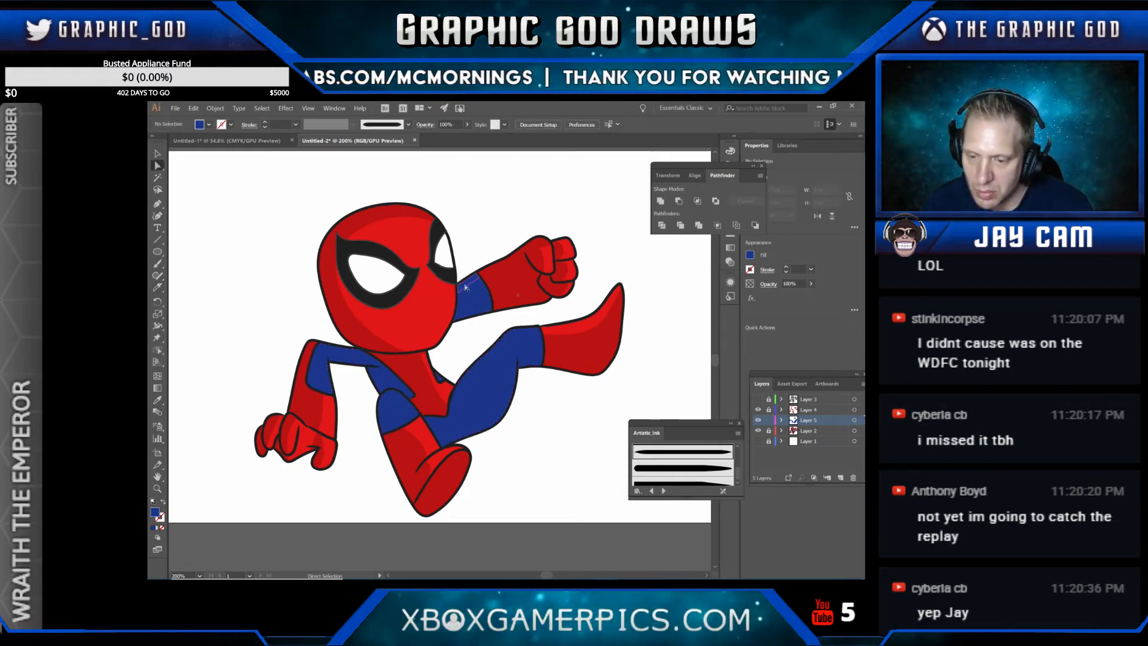
Step: Delete the cut dark blue pieces on the upper part of the raised arm and above the raised knee
click(466, 287)
key(Delete)
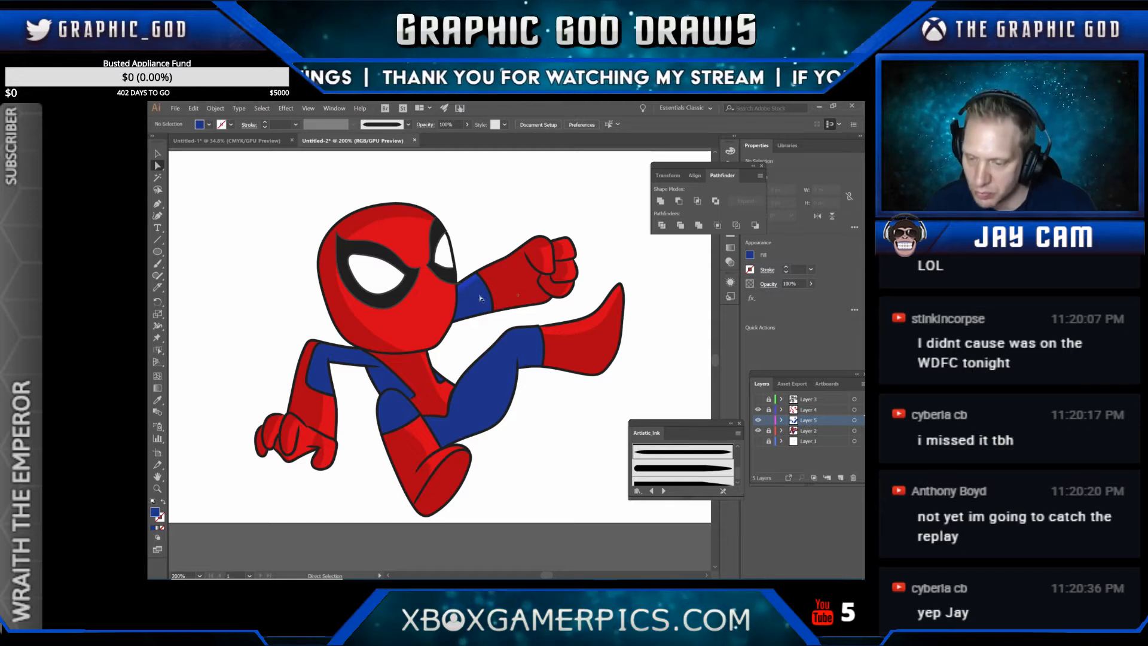
click(526, 335)
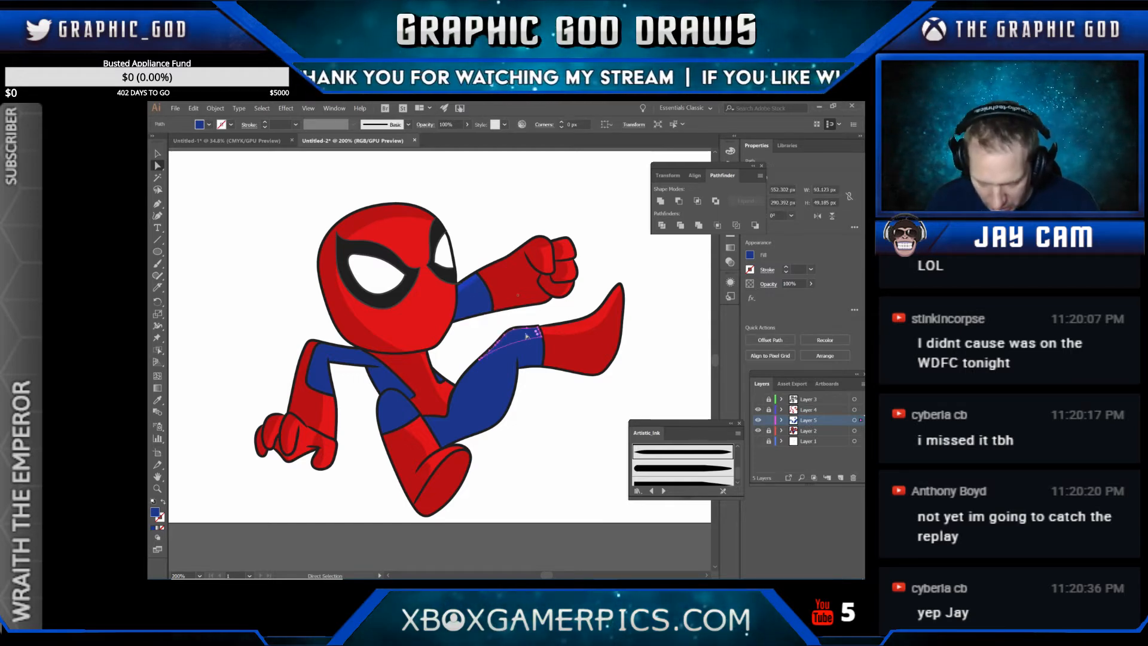
key(Delete)
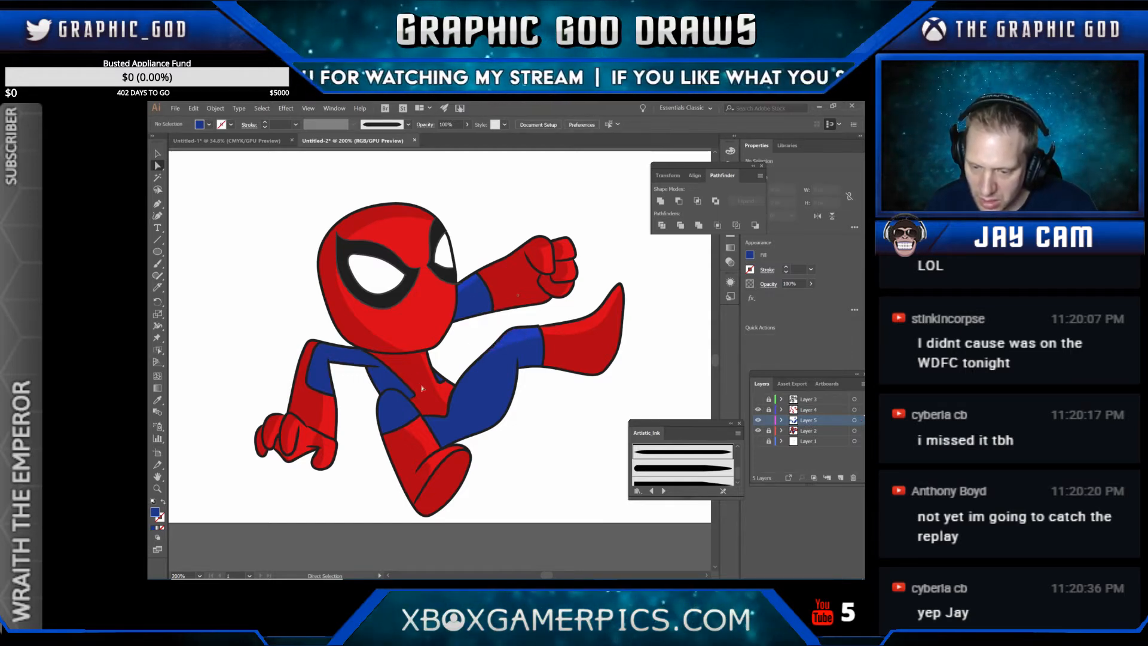
Step: Remove the cut dark blue sliver along the back of the raised leg's knee on Layer 5, and deselect the artwork
click(509, 400)
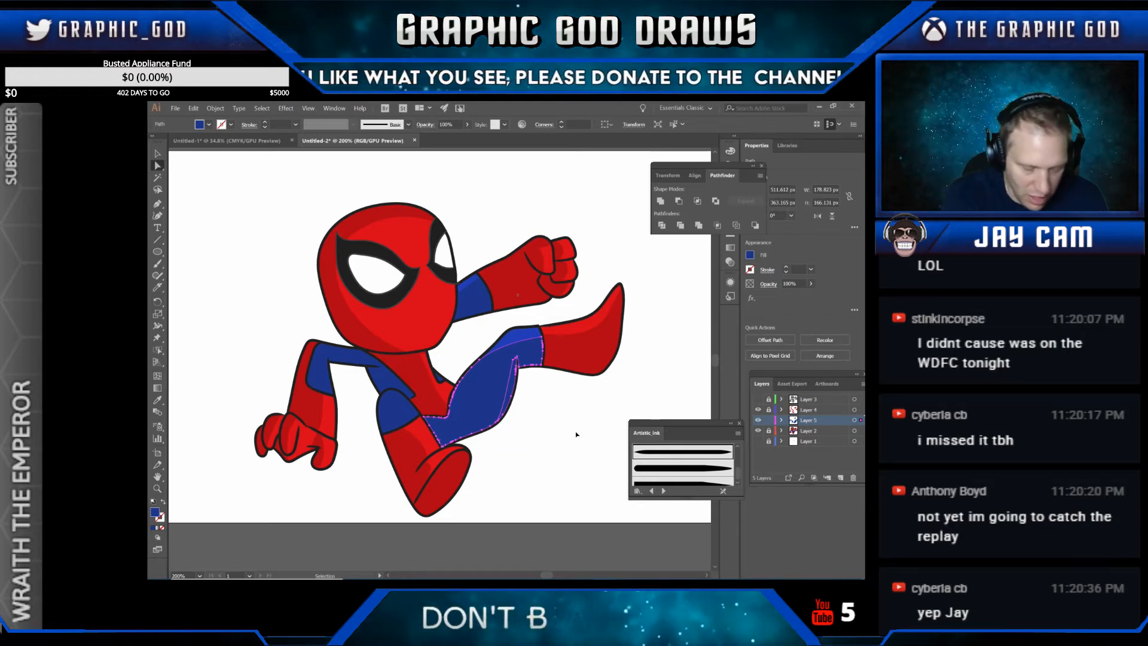
key(a)
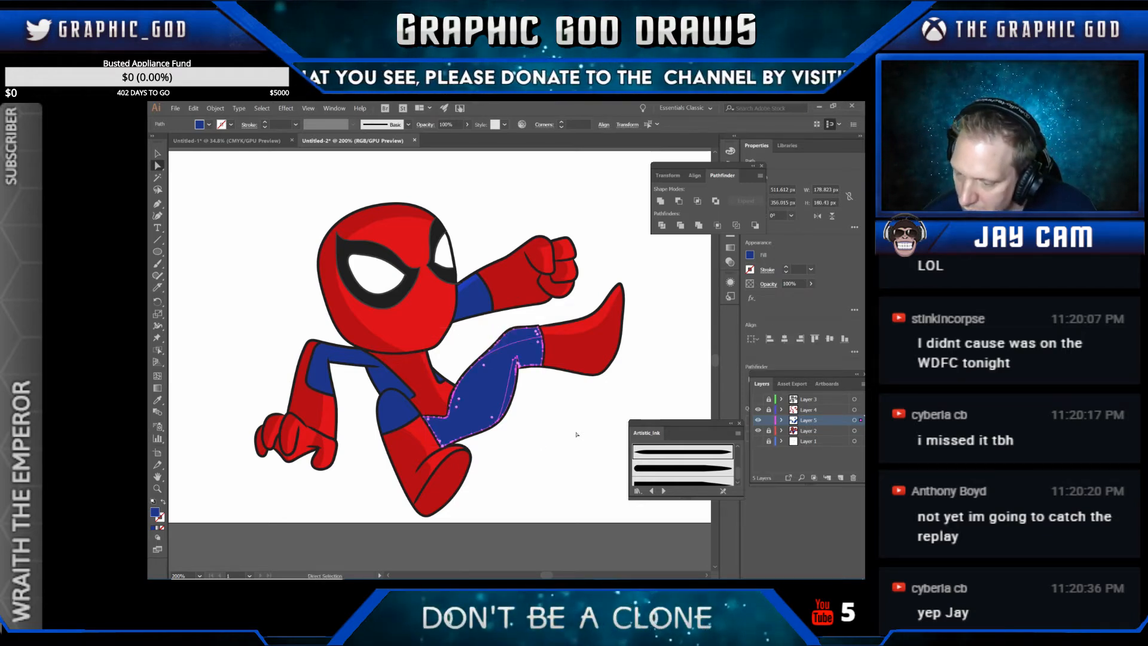
click(158, 287)
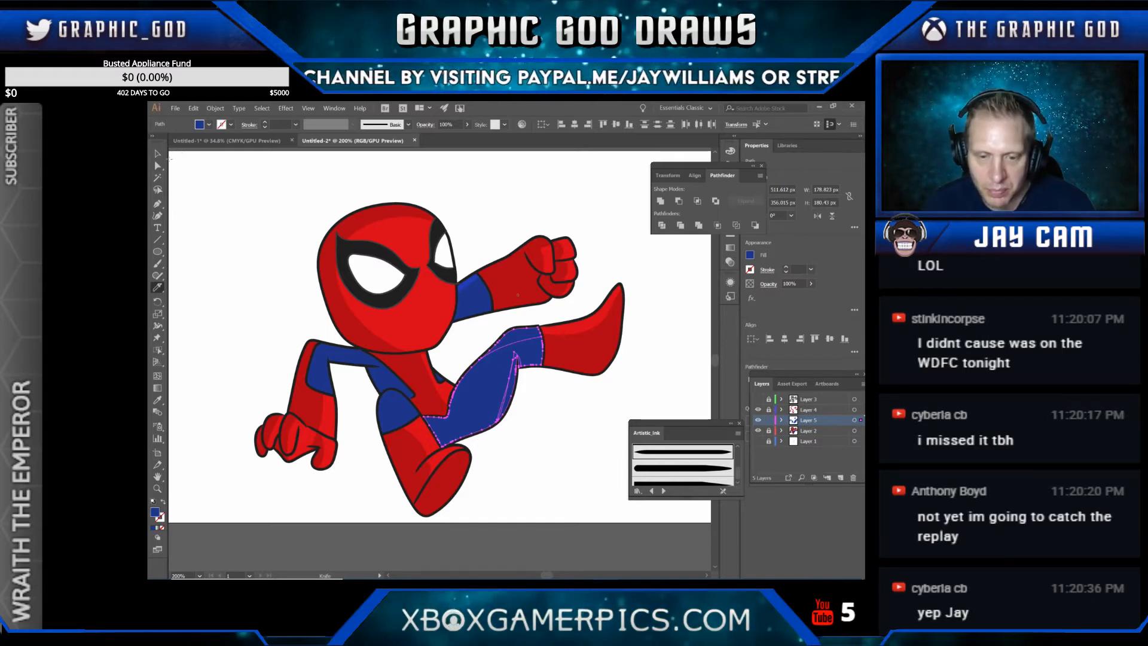
click(157, 165)
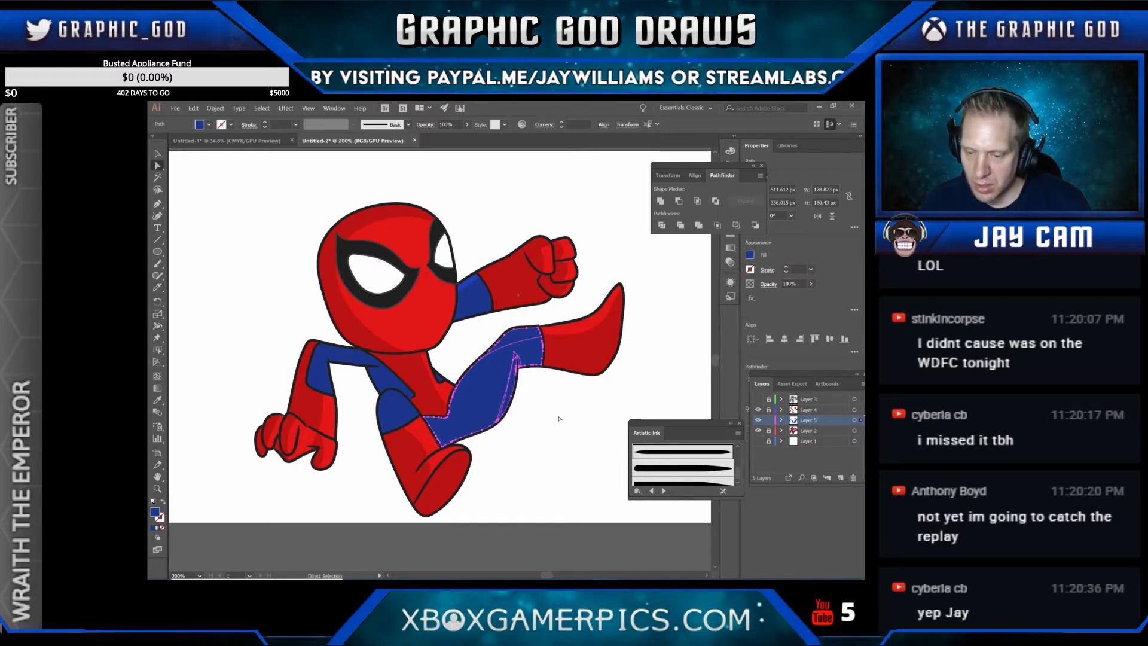
click(522, 398)
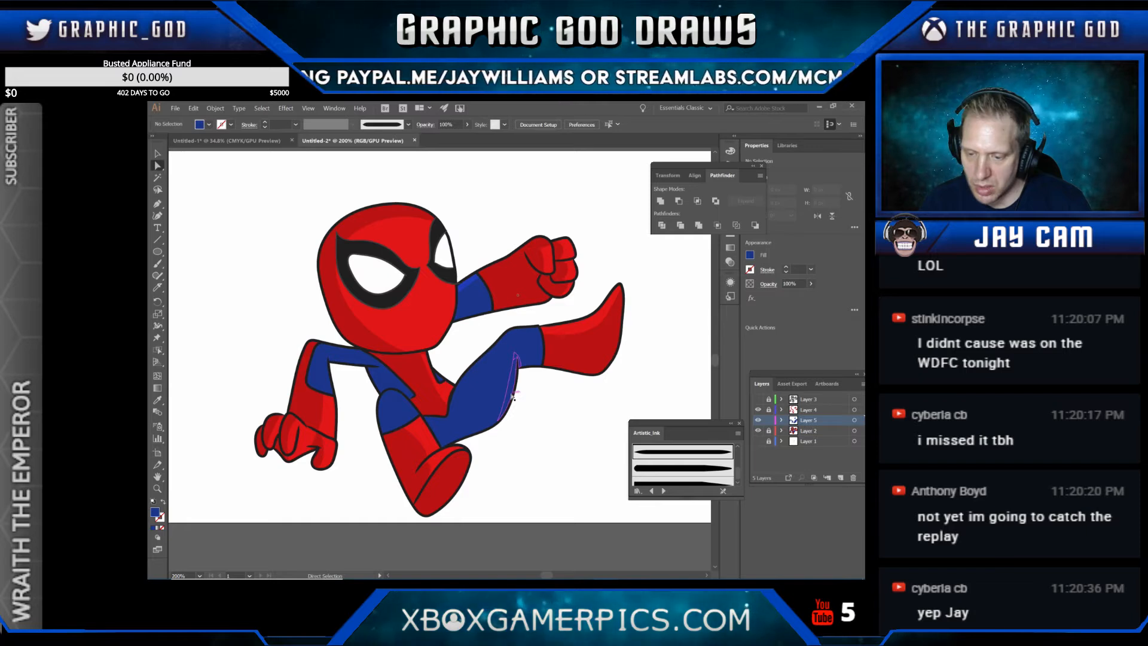
click(514, 396)
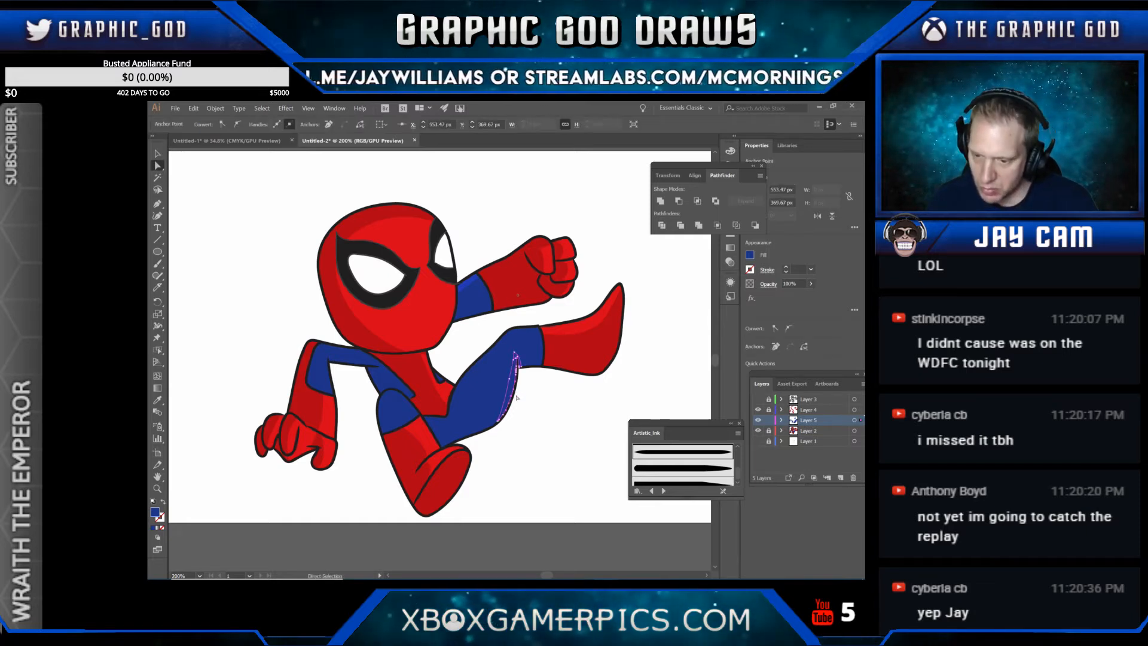
click(517, 398)
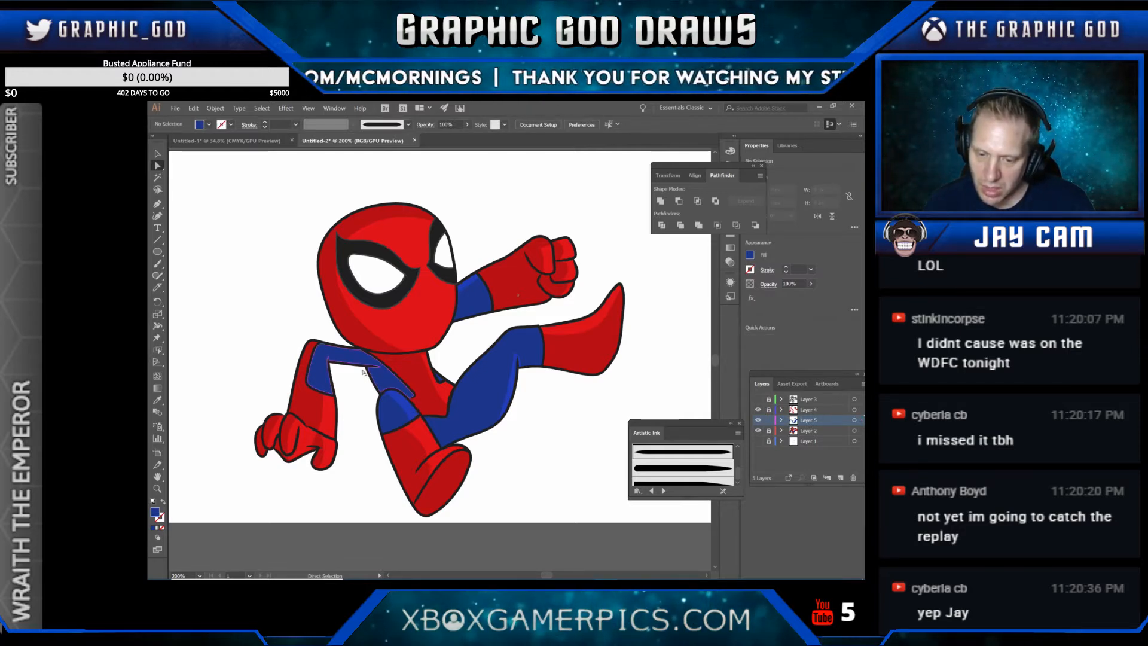
click(440, 376)
click(514, 426)
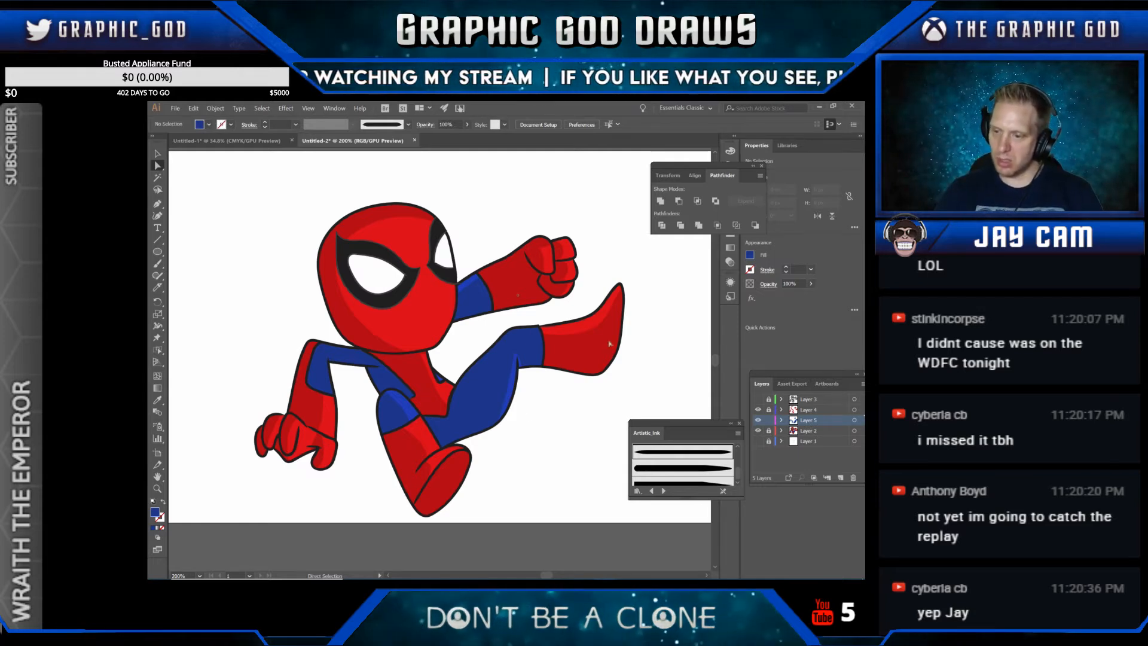
Step: Check the web lines of Layer 3 over the shading, hide them again, and inspect the extent of Layer 4's shapes
click(759, 400)
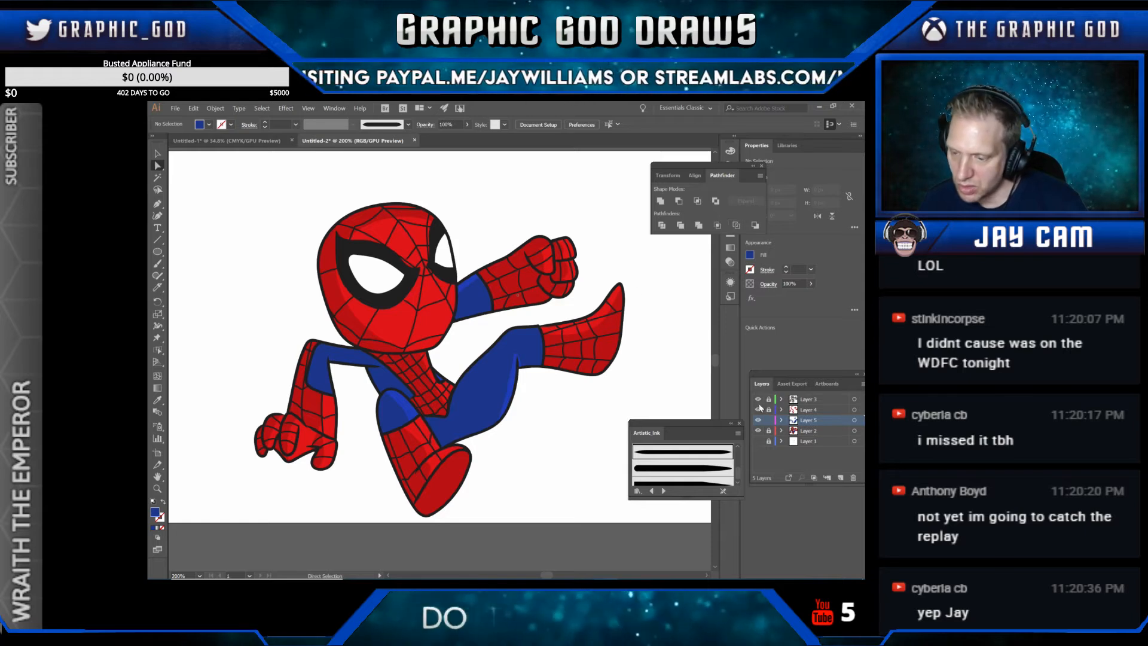
click(758, 400)
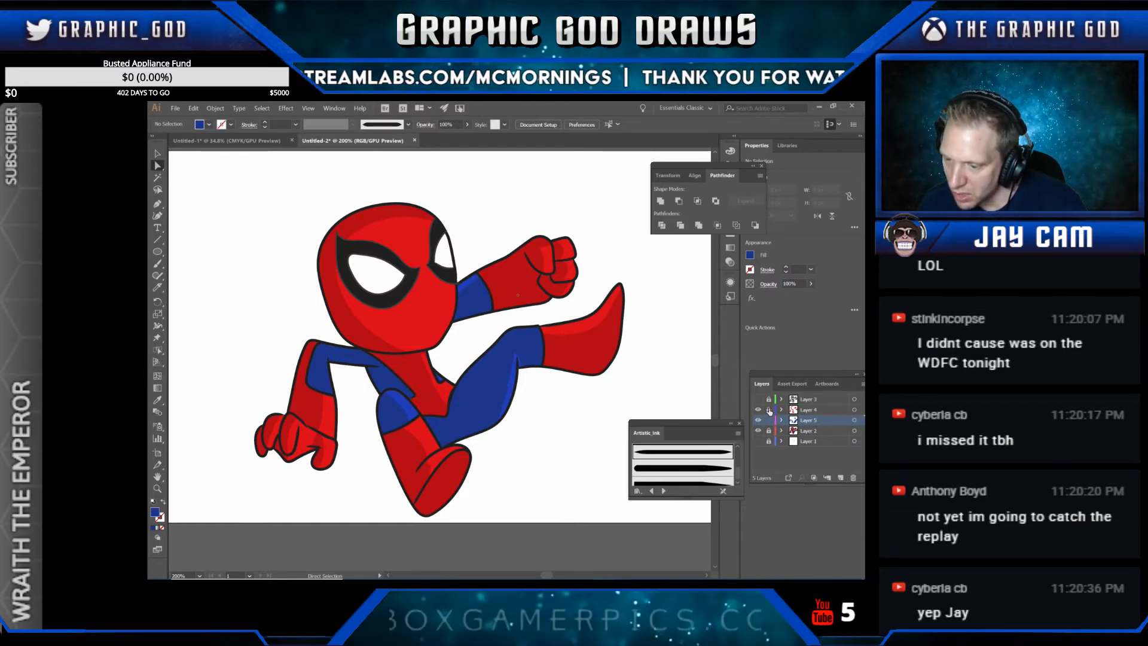
click(855, 409)
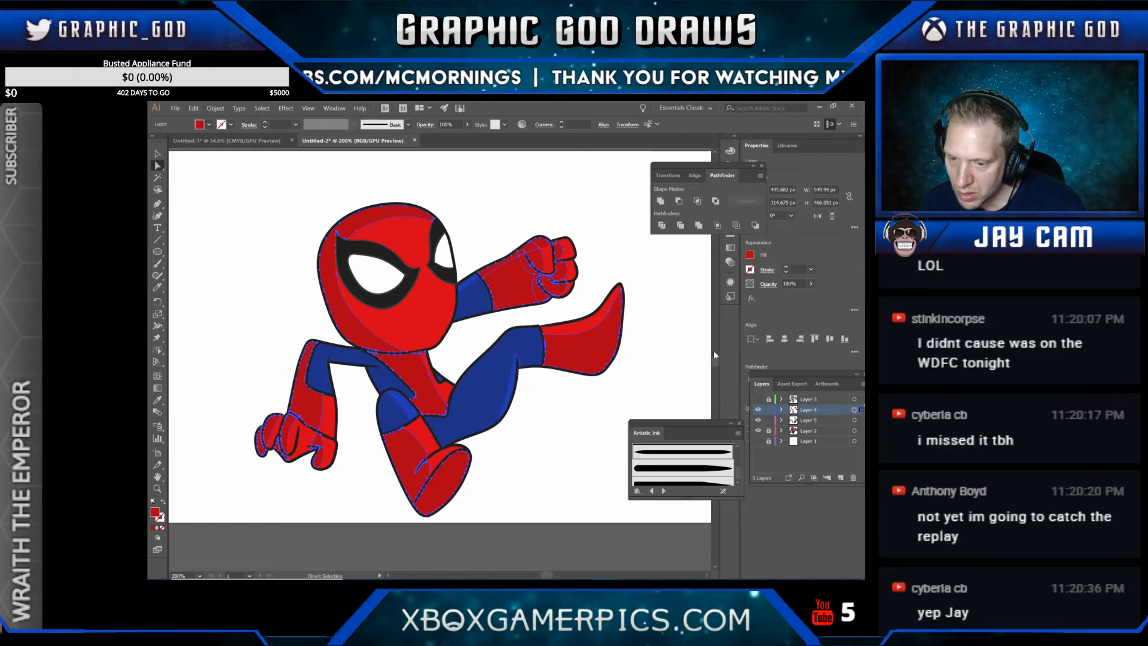
click(674, 305)
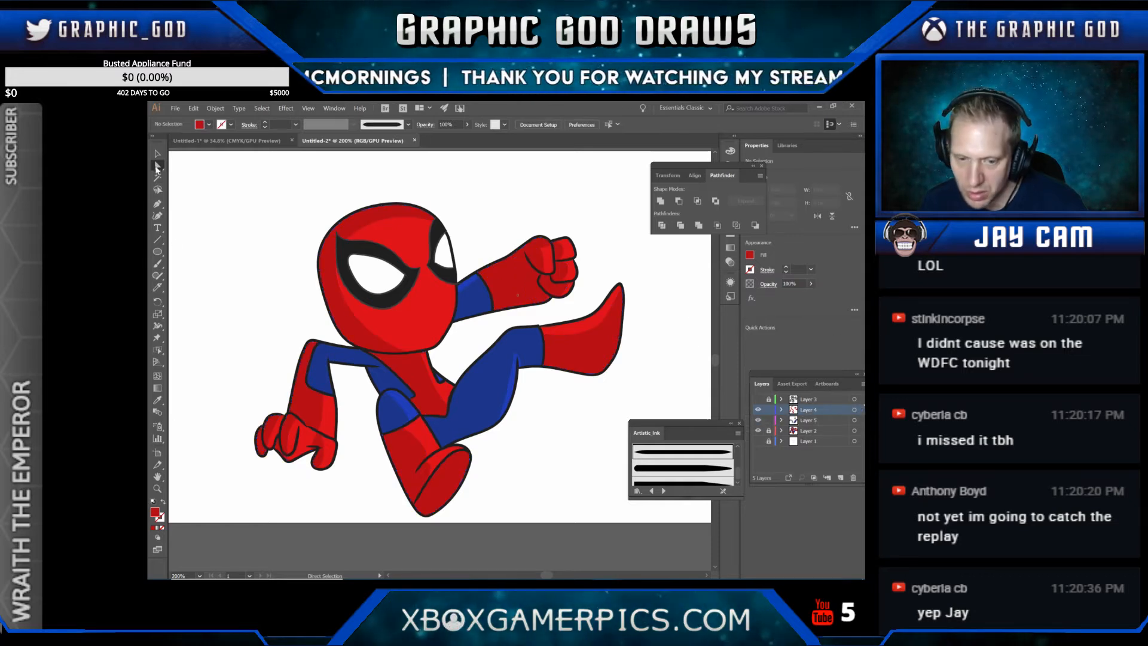
Step: Lock Layer 4, unlock Layer 2, and select all its live paint areas sharing the suit's red fill colour for copying
click(768, 410)
click(769, 430)
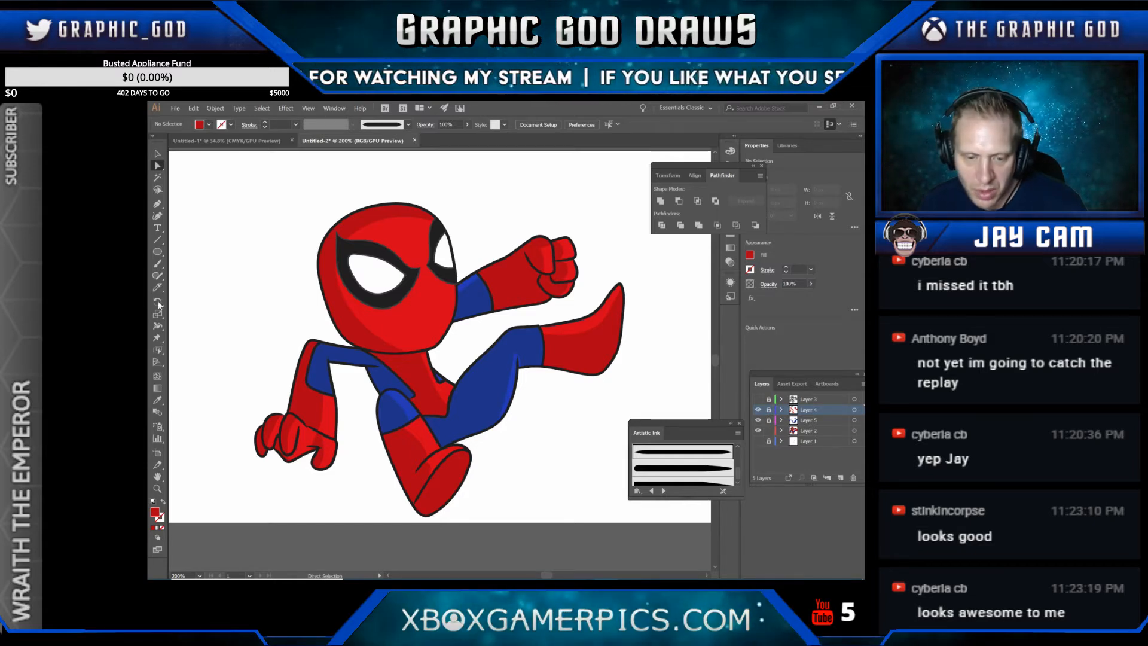
click(159, 352)
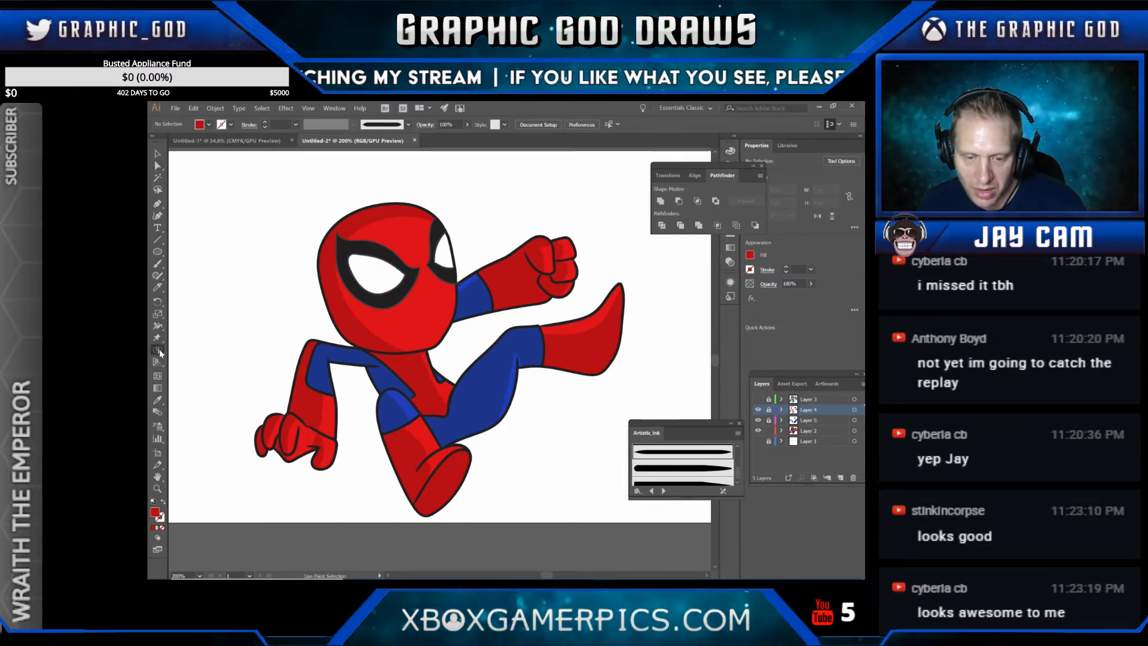
click(433, 319)
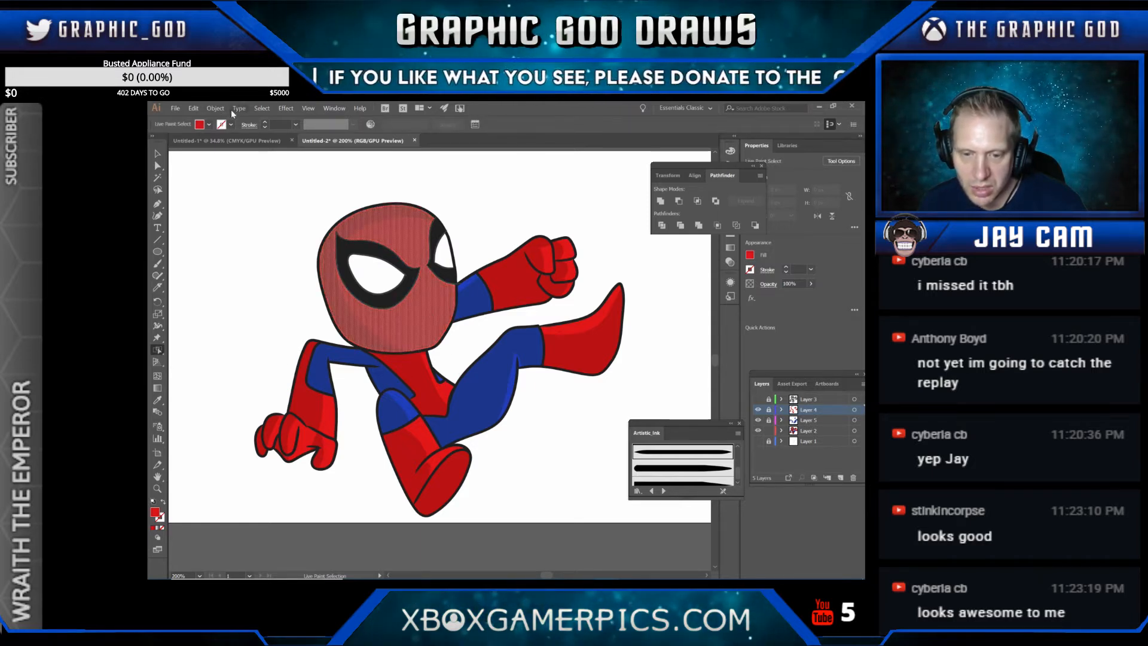
click(261, 108)
mouse_move(284, 196)
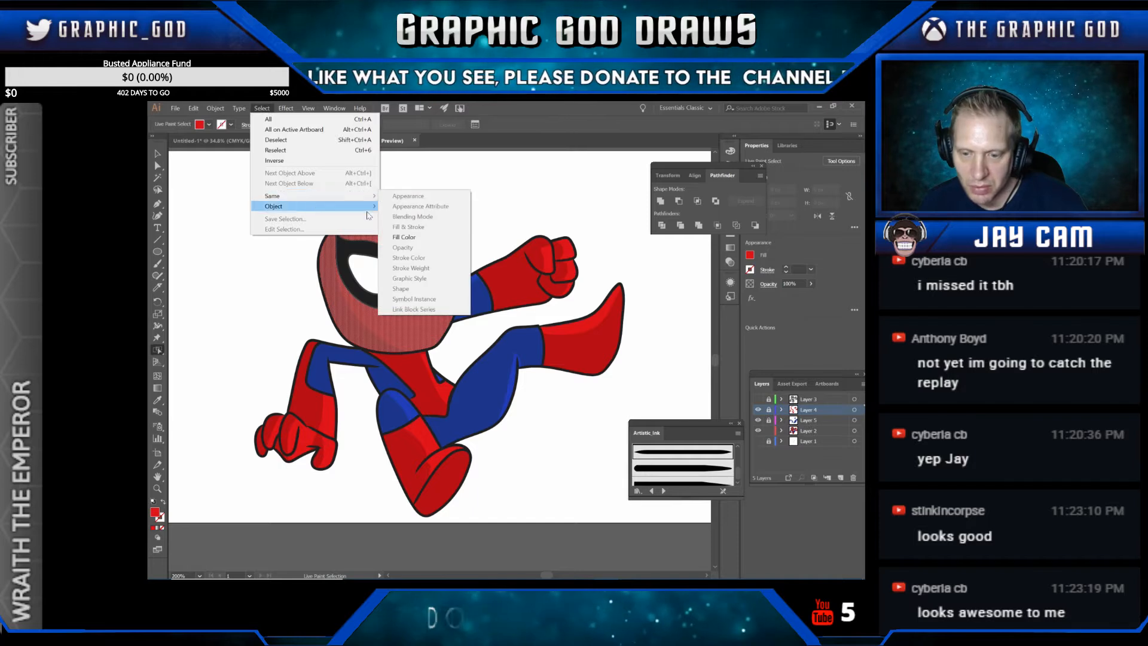
click(410, 238)
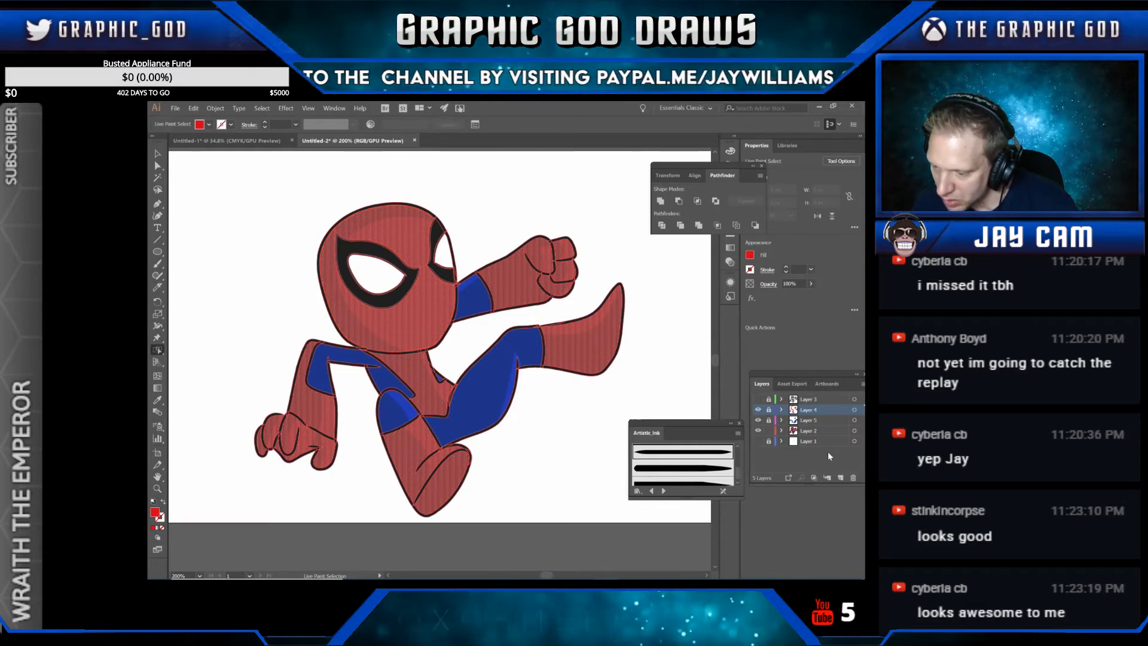
Step: Create a new layer above Layer 4, lock Layer 2, paste the red shapes in front on the new layer, and compare it shown and hidden
click(841, 478)
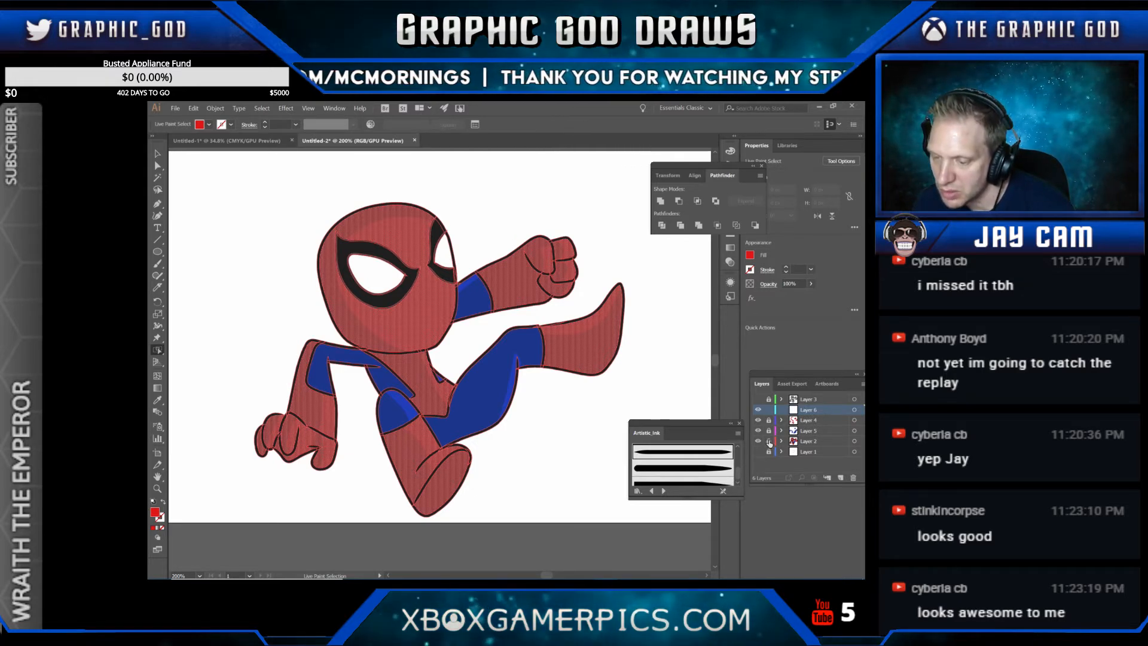
key(ctrl+shift+a)
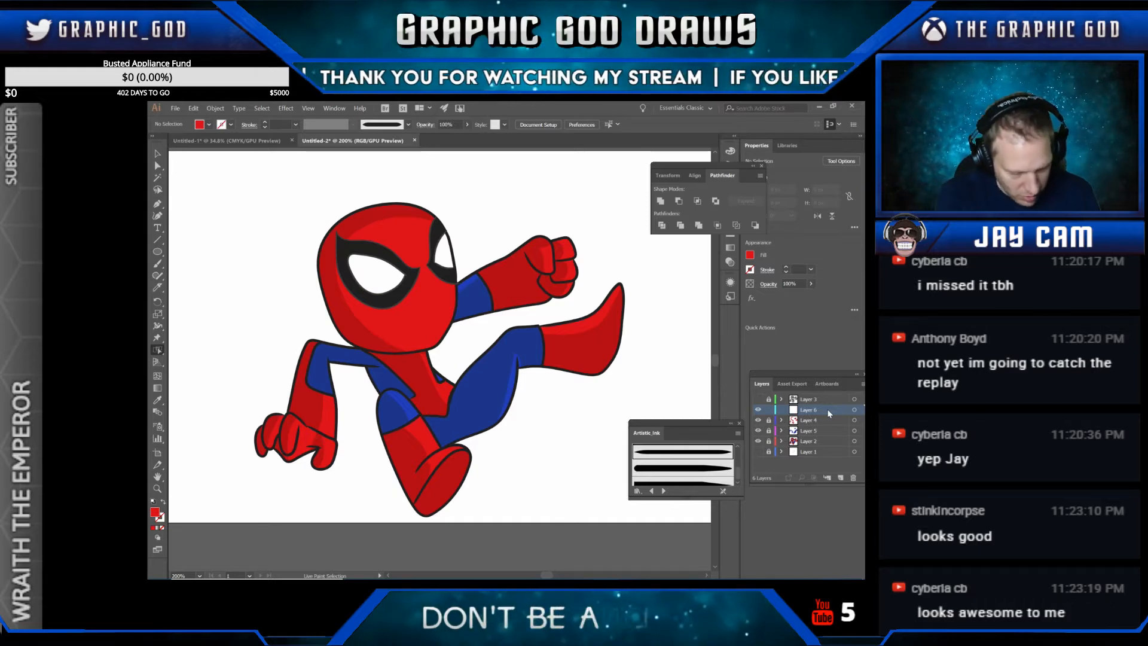
key(ctrl+a)
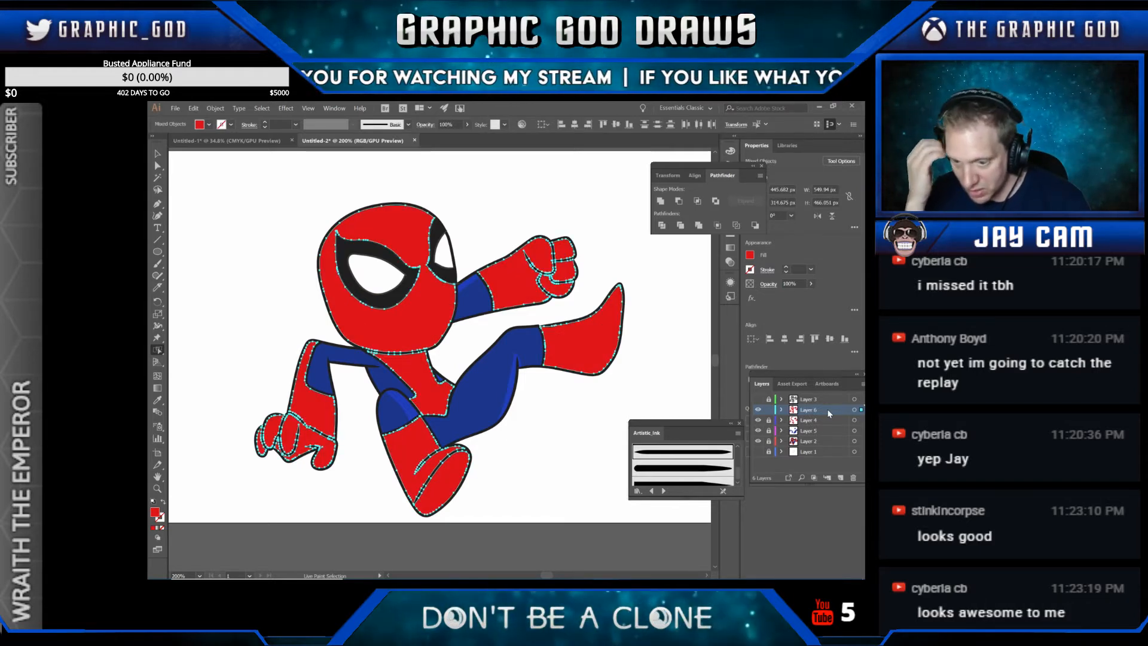
click(156, 153)
click(194, 178)
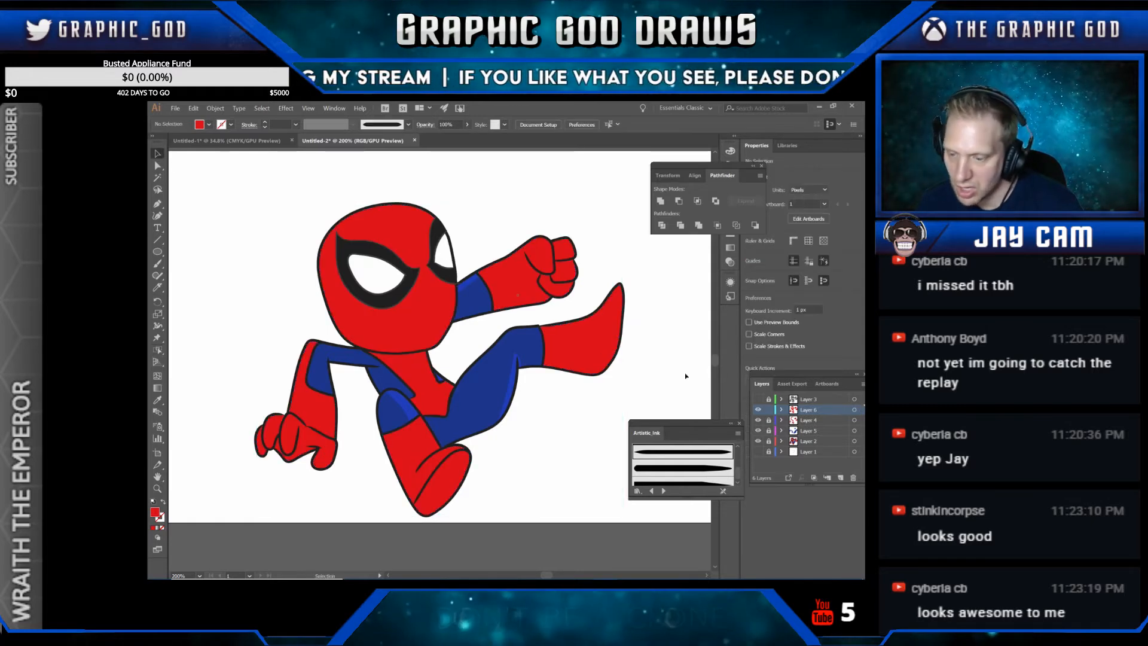
click(758, 409)
click(758, 410)
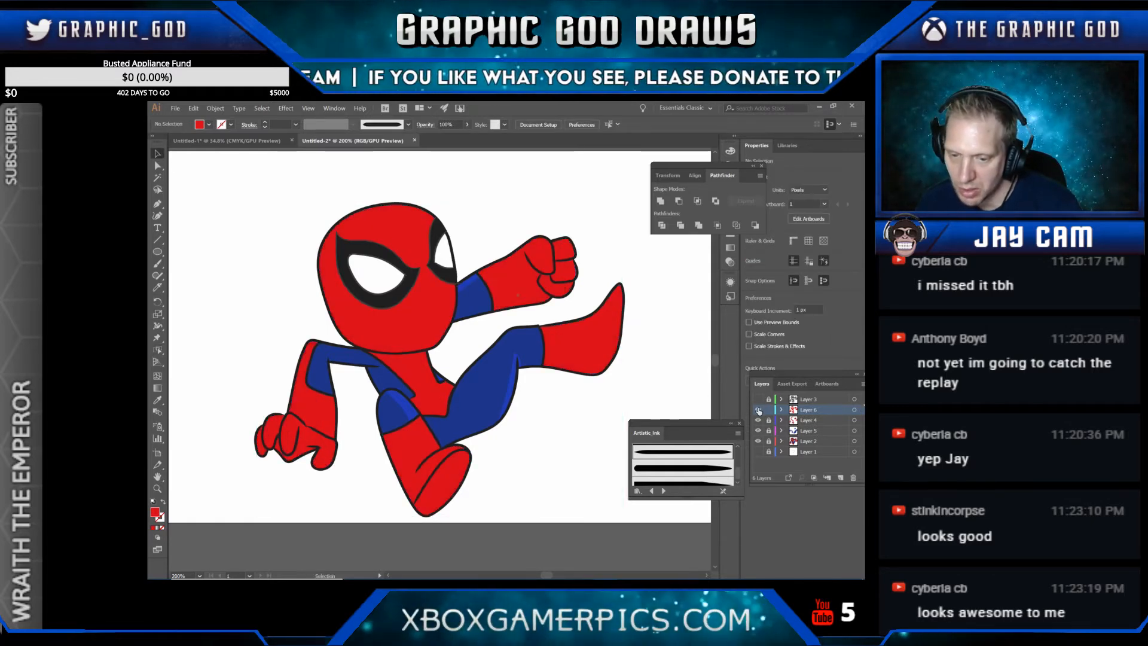
click(759, 409)
click(758, 410)
click(758, 409)
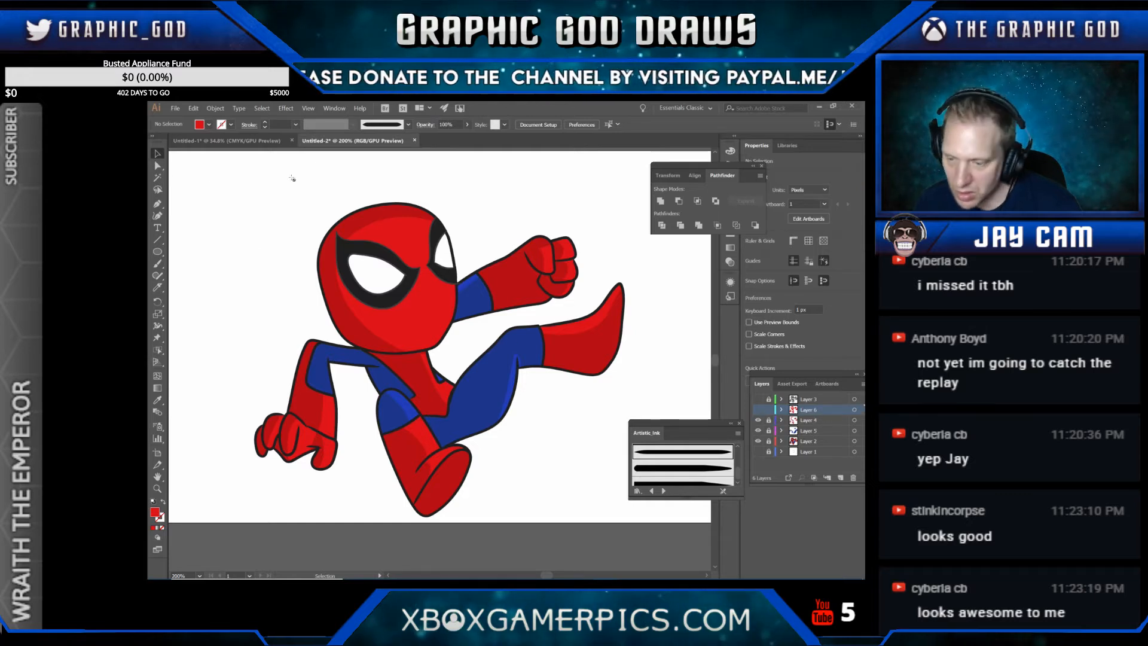
click(758, 410)
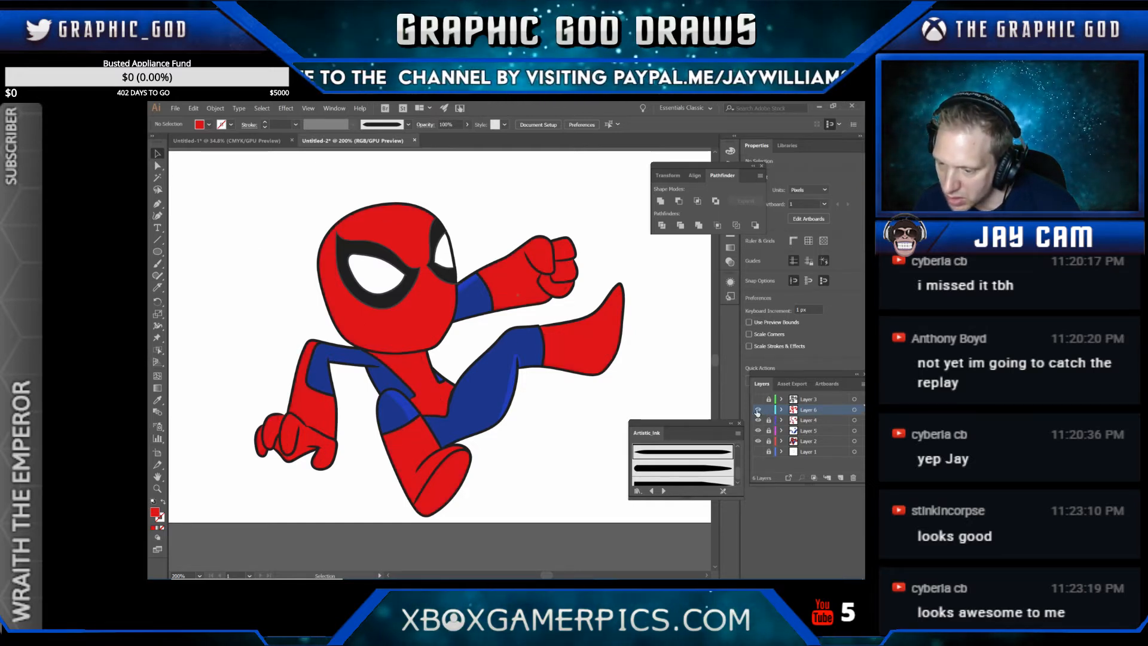
Step: Change the fill of all pasted red shapes on Layer 6 to the lighter red f25a5a, and compare the layer shown and hidden
click(854, 411)
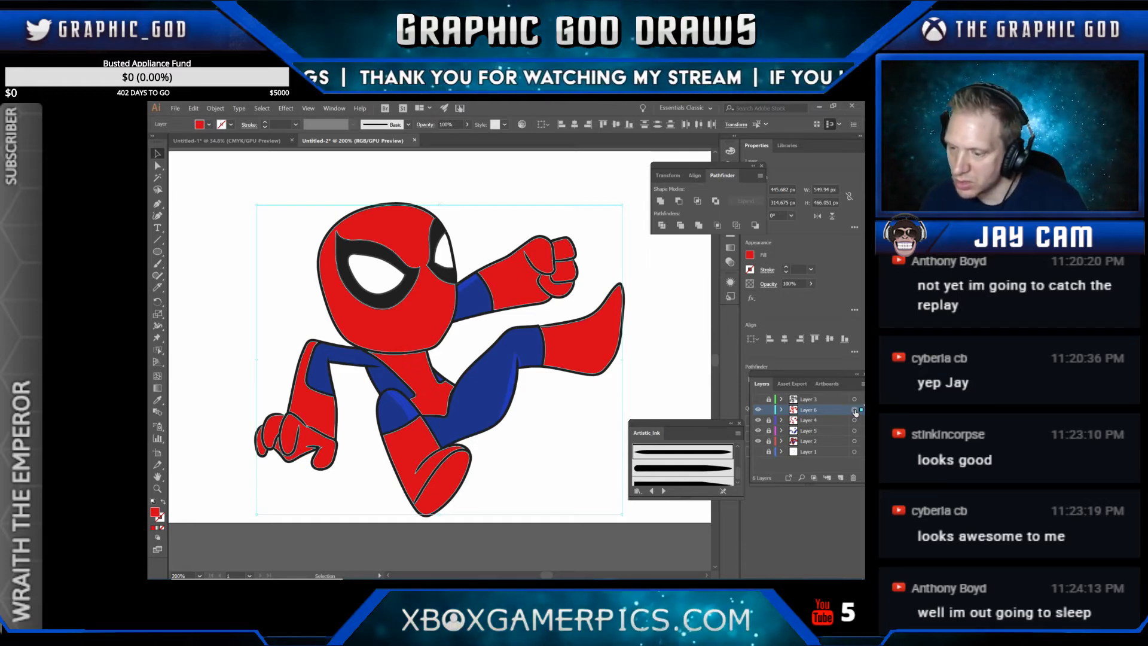
double_click(154, 513)
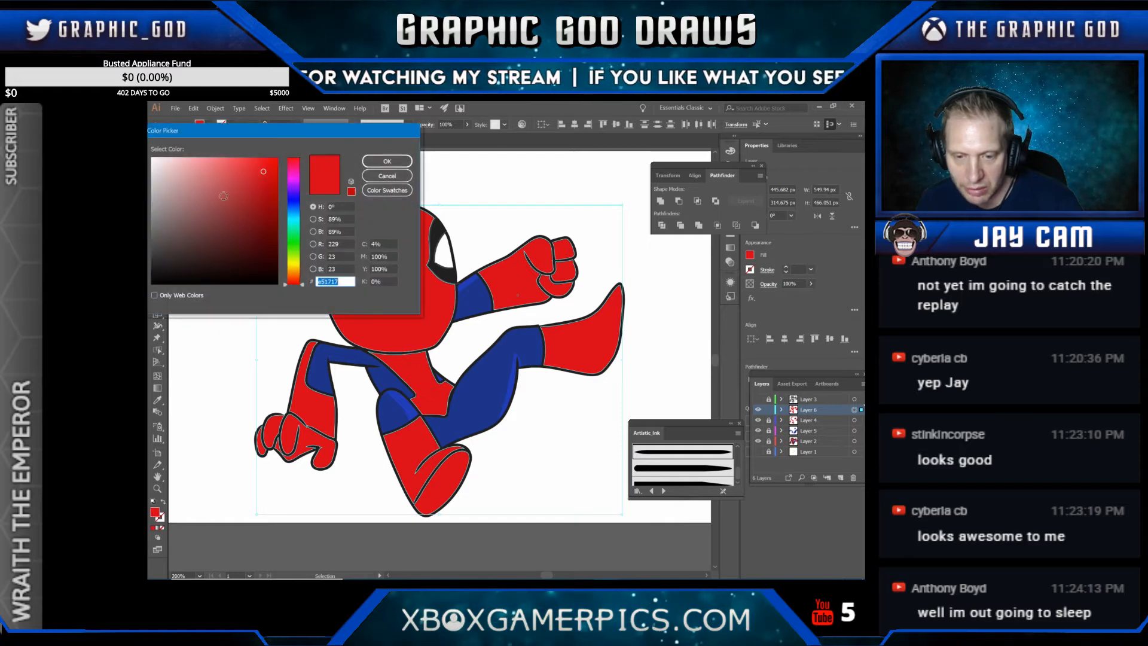
click(231, 163)
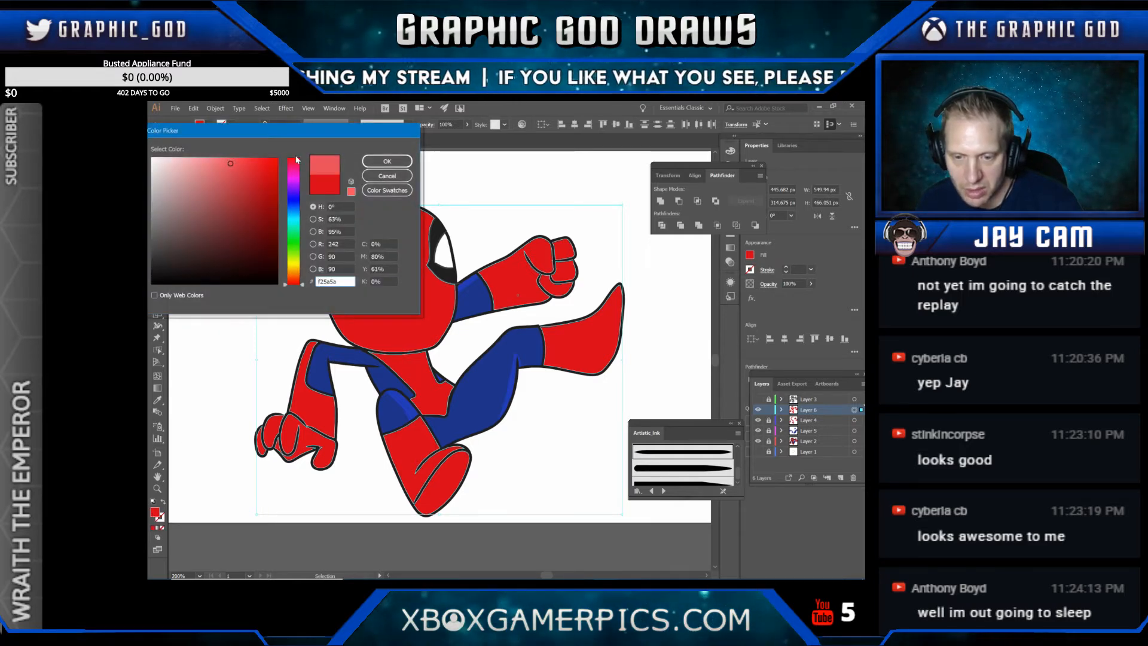
click(387, 162)
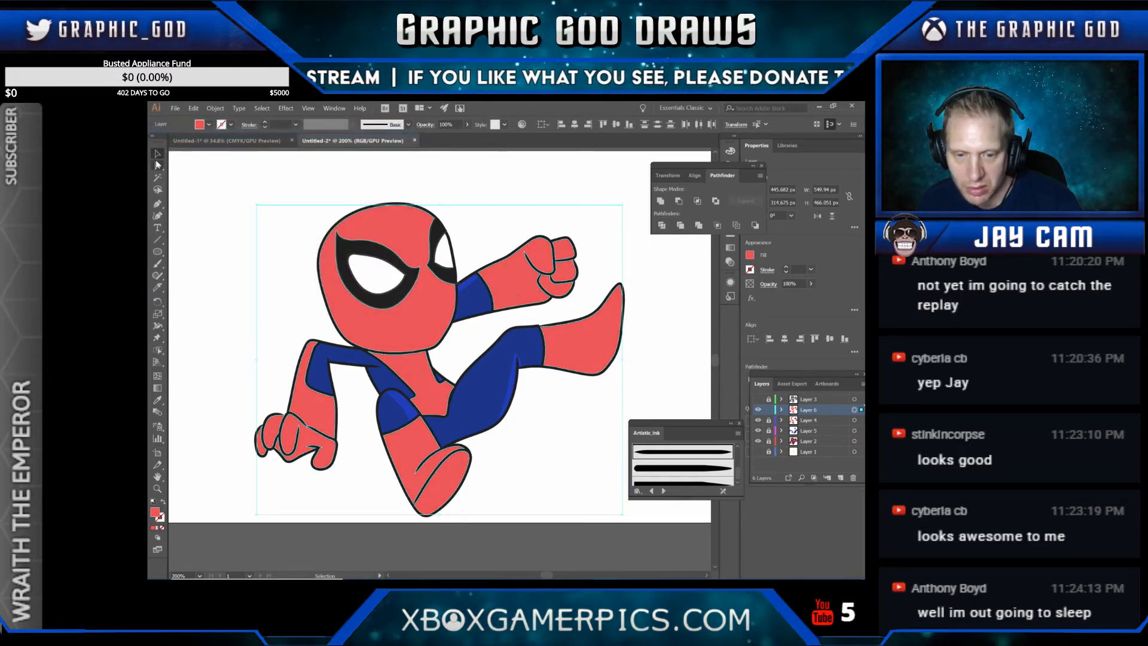
click(212, 162)
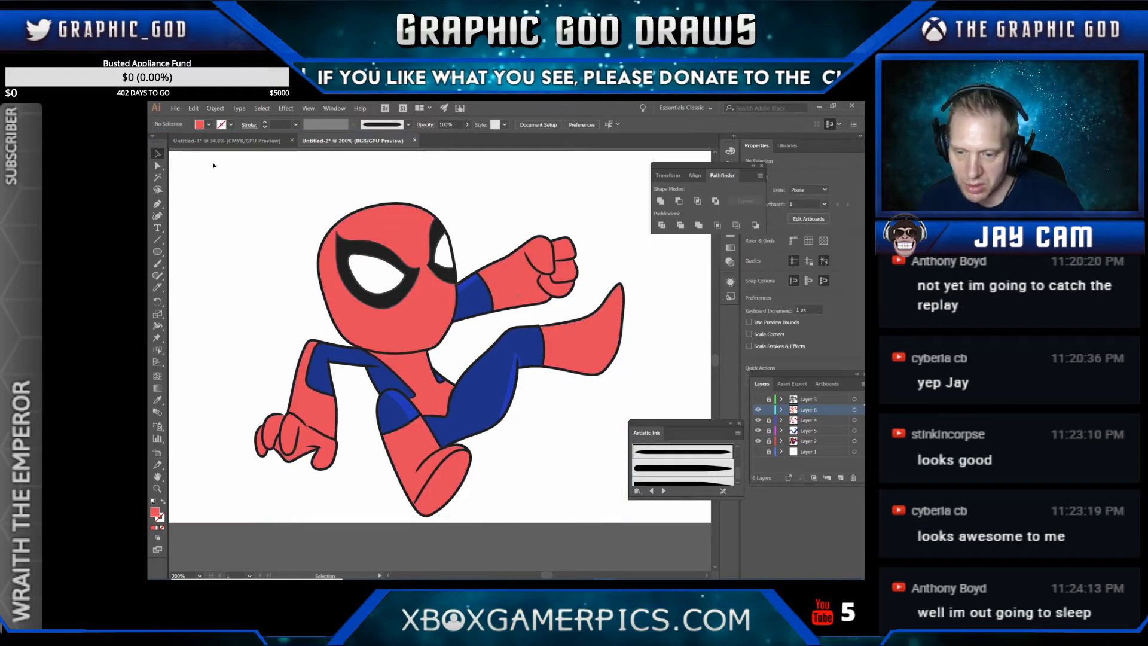
click(758, 410)
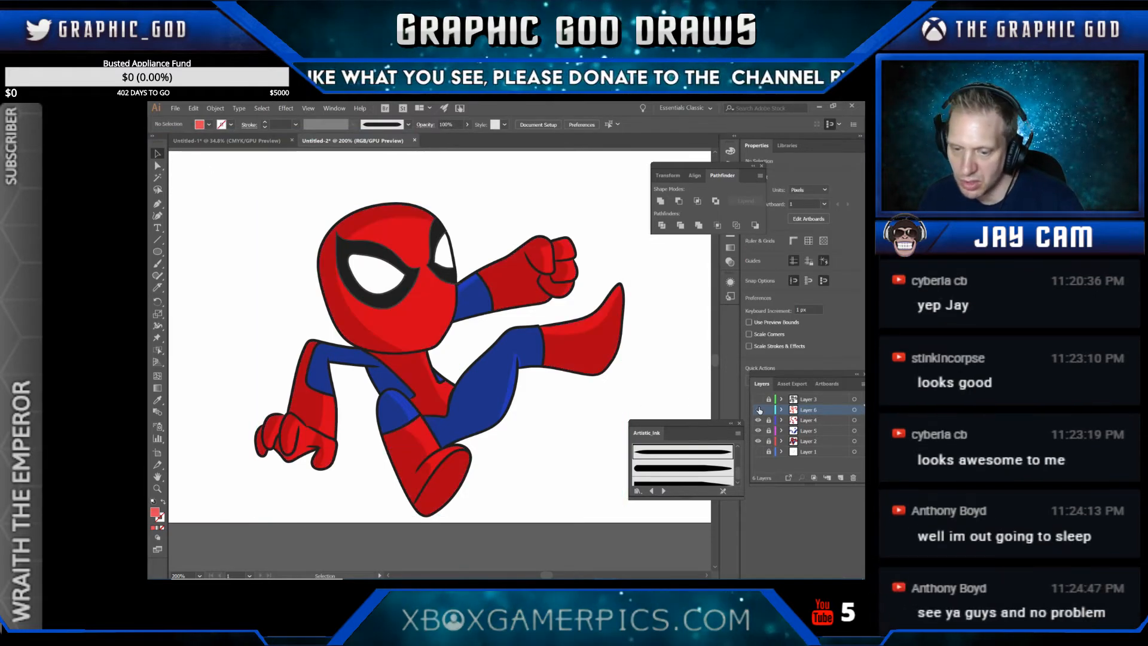
click(758, 410)
click(758, 410)
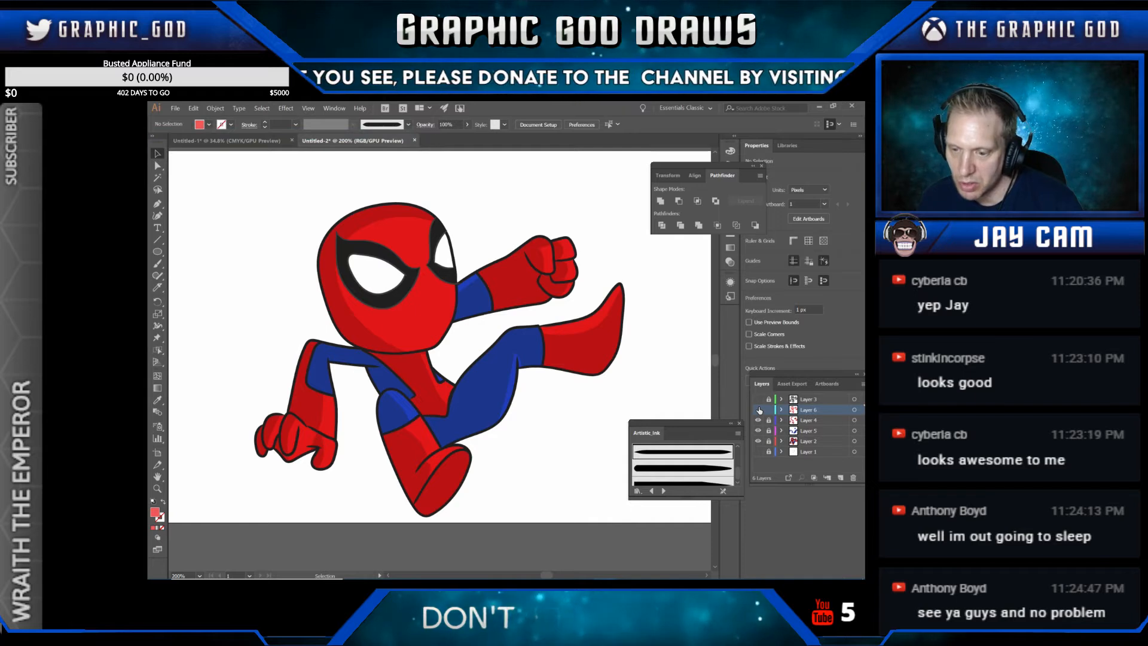
click(758, 409)
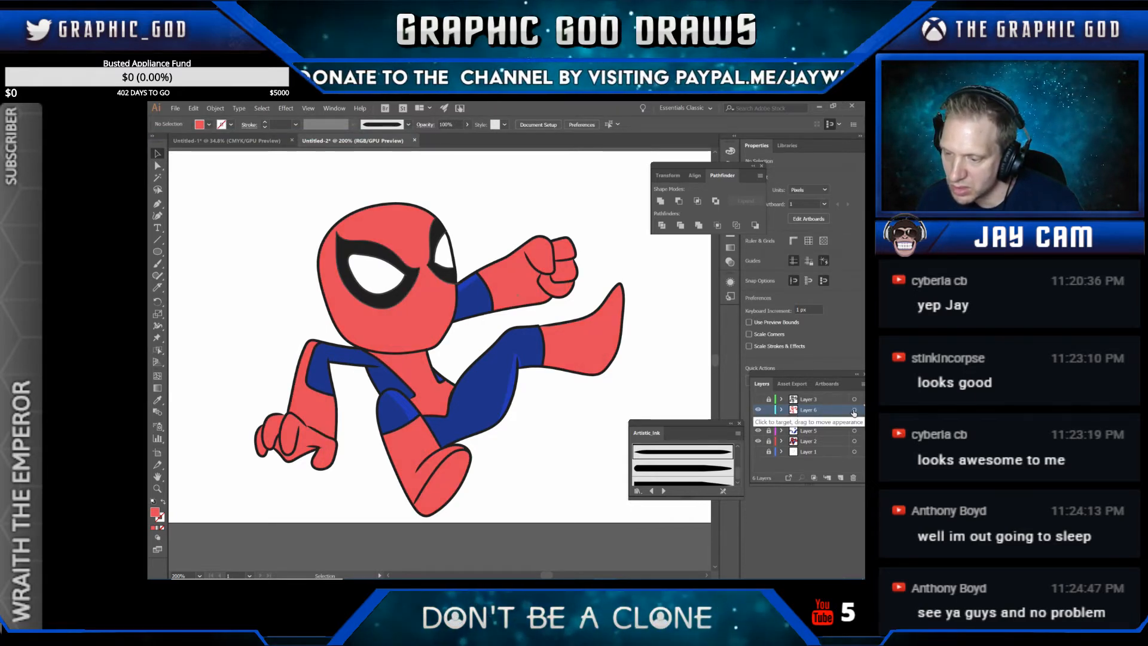
Step: Select all of Layer 6's light red shapes and cut them with the Knife along curves through the head and raised boot
click(854, 411)
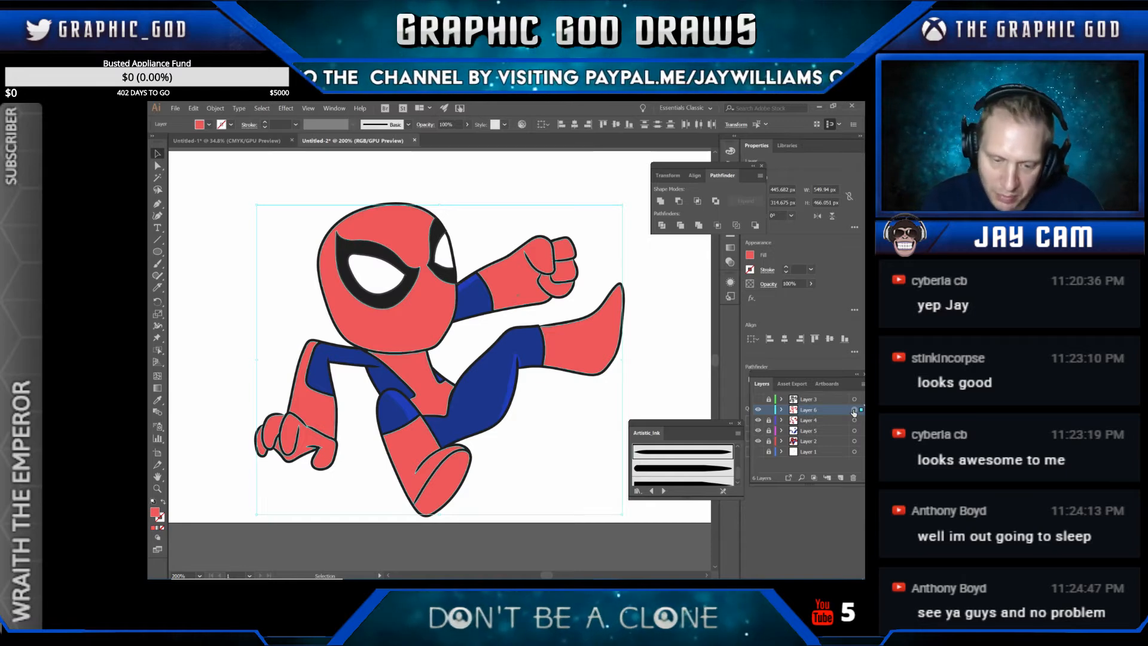
click(157, 289)
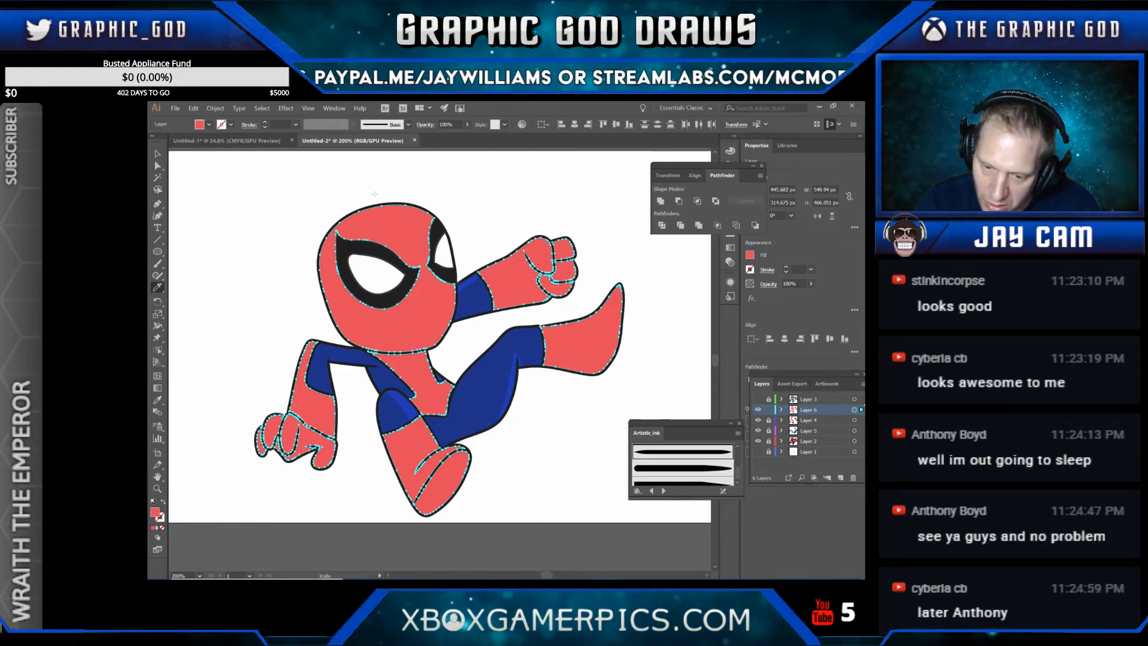
mouse_move(399, 201)
mouse_down()
mouse_move(438, 320)
mouse_move(411, 400)
mouse_up()
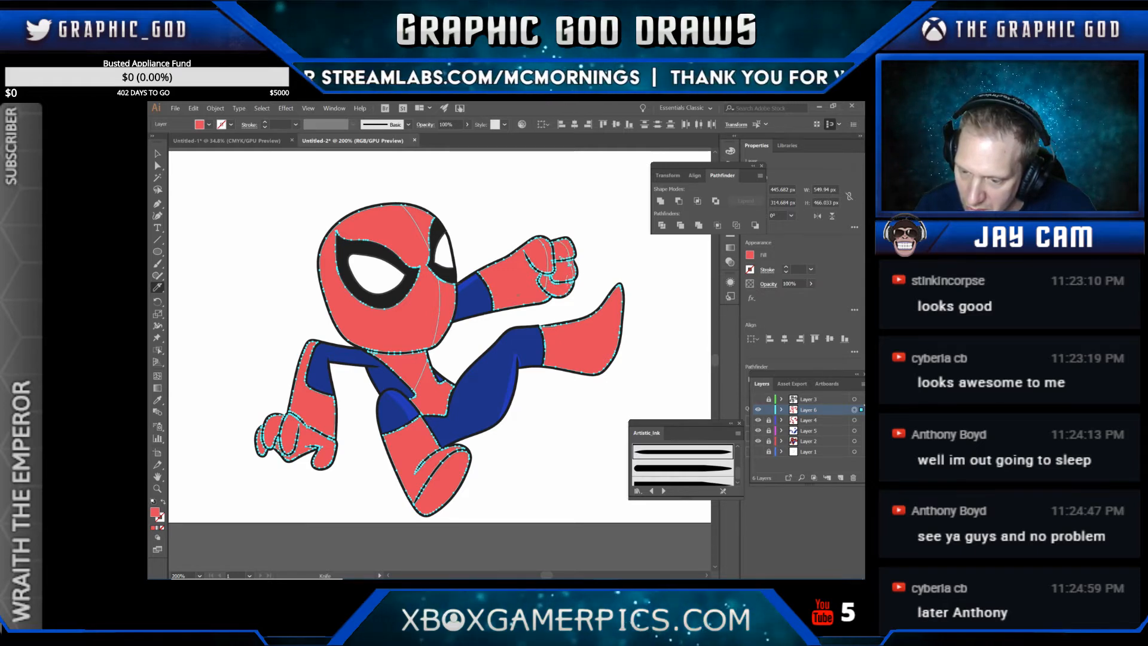
drag(614, 288, 604, 369)
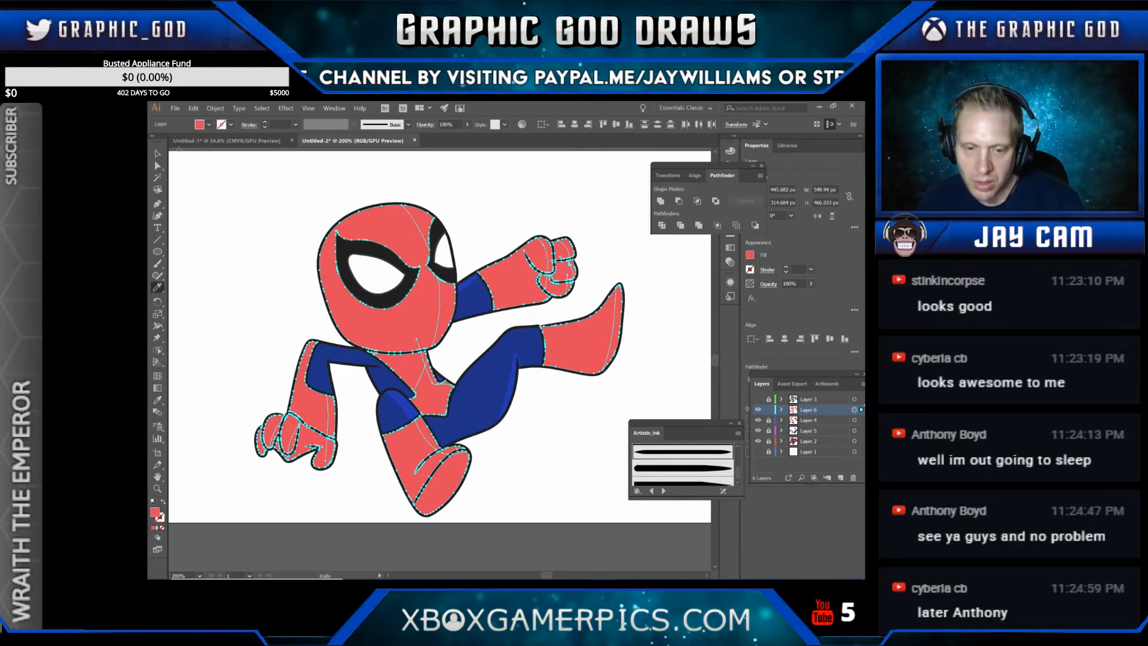
Step: Delete the large light red pieces covering the face and the raised forearm, keeping only the highlight strip along the head's edge
click(158, 168)
click(207, 185)
click(367, 227)
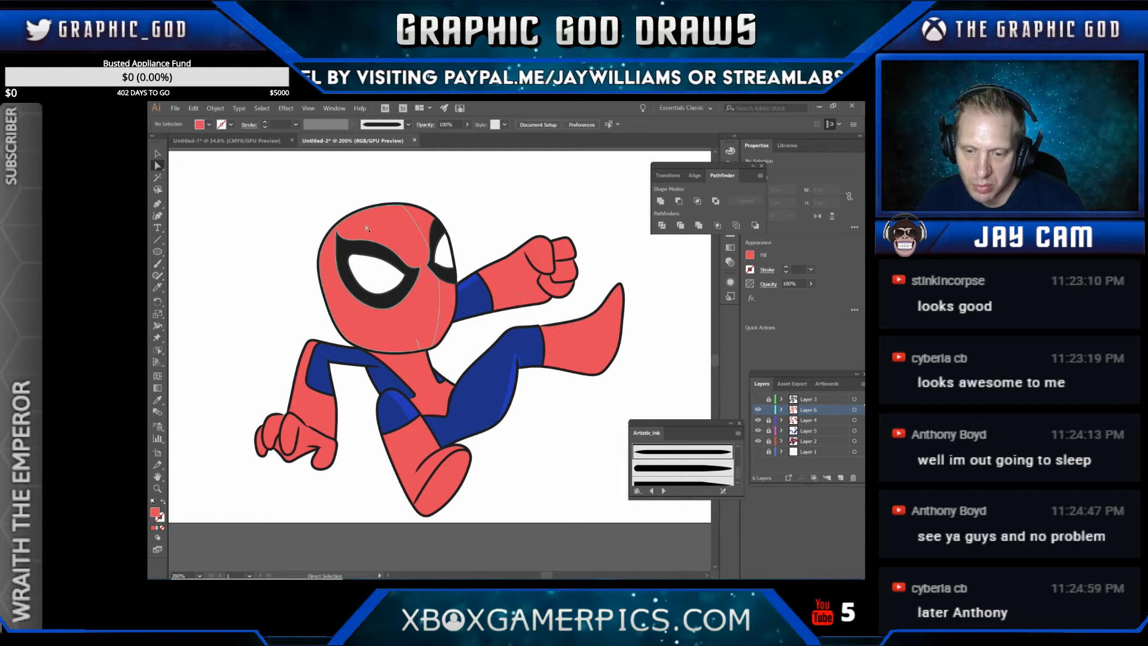
key(Delete)
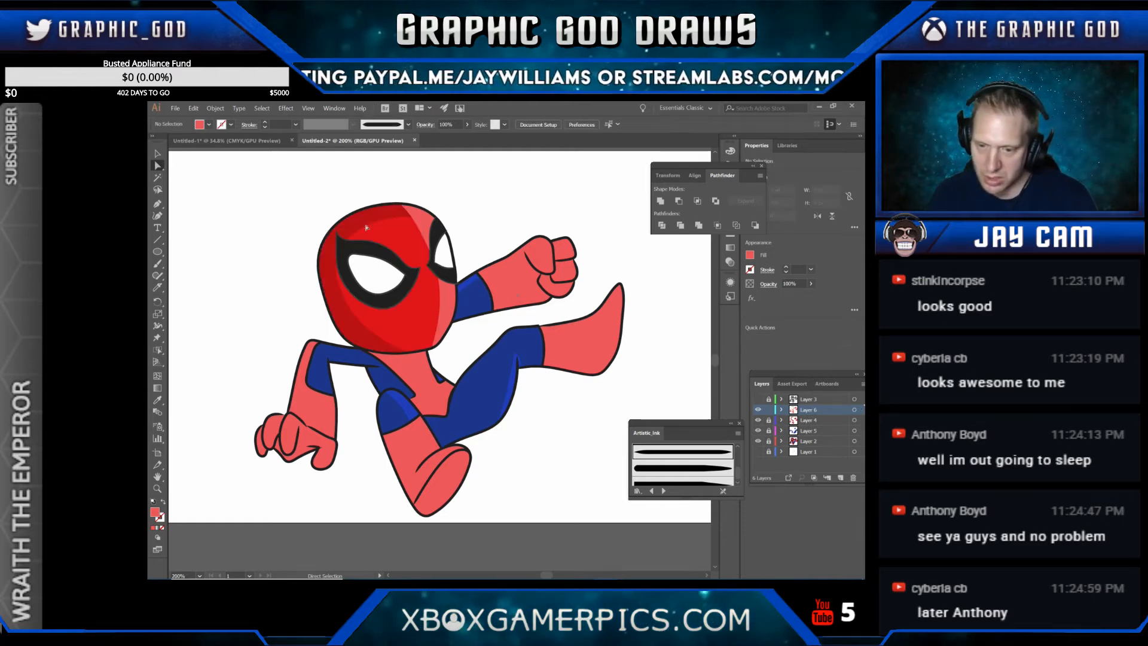
click(518, 291)
key(Delete)
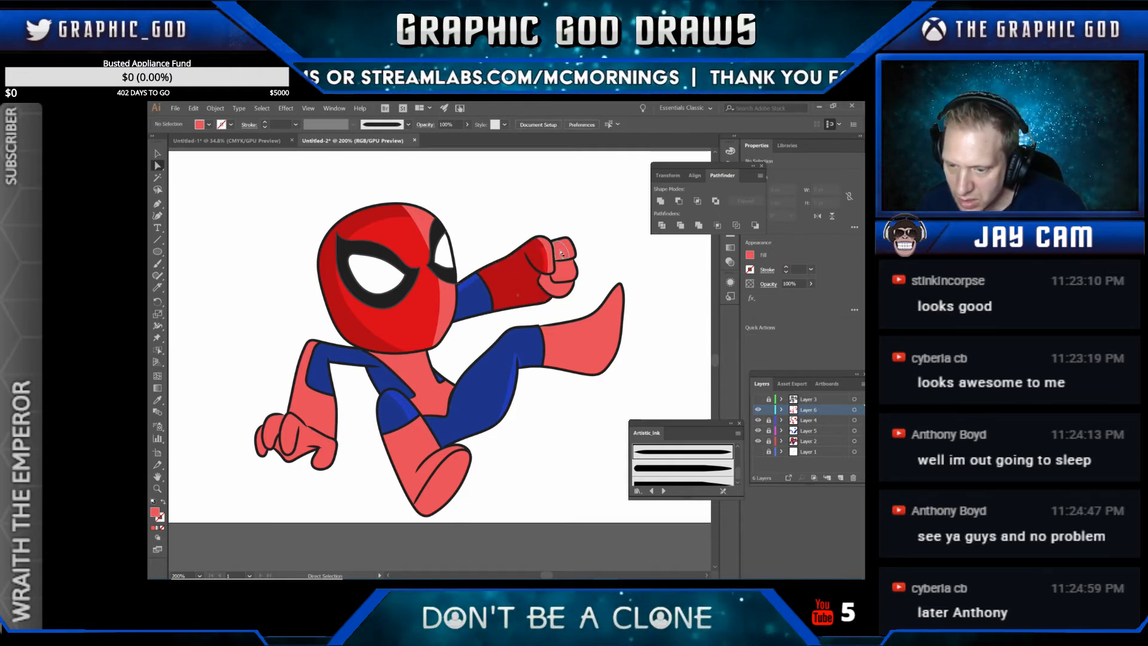
Step: Delete the inner light red pieces on the fingers of the raised fist, keeping the thin highlights along their outer edges
click(561, 253)
key(Delete)
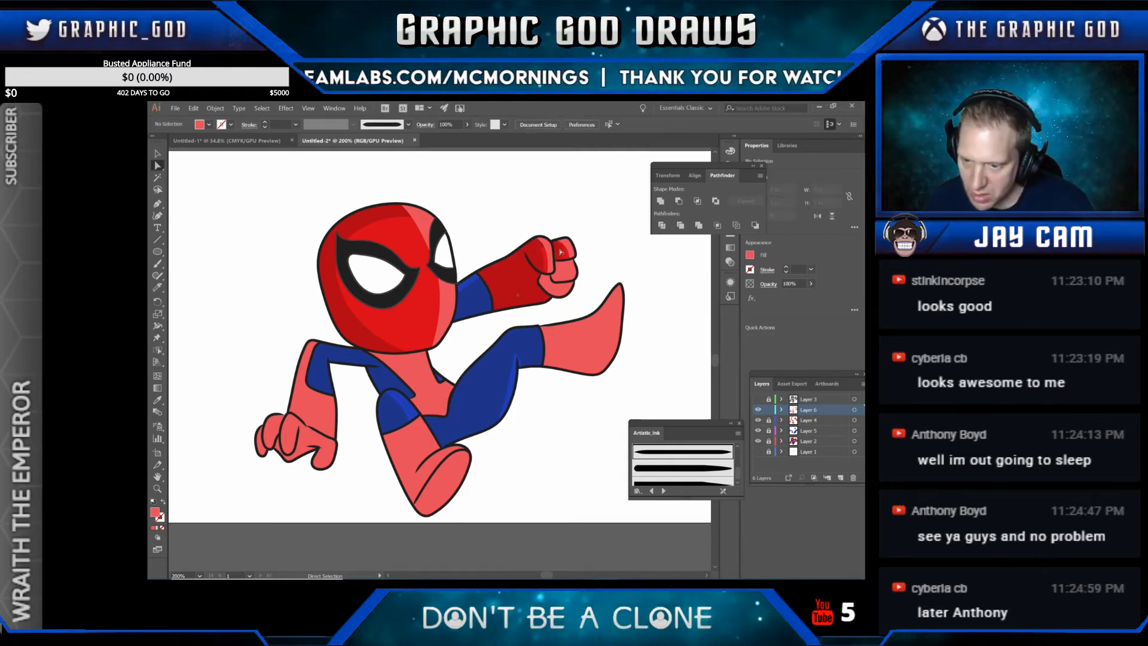
click(563, 270)
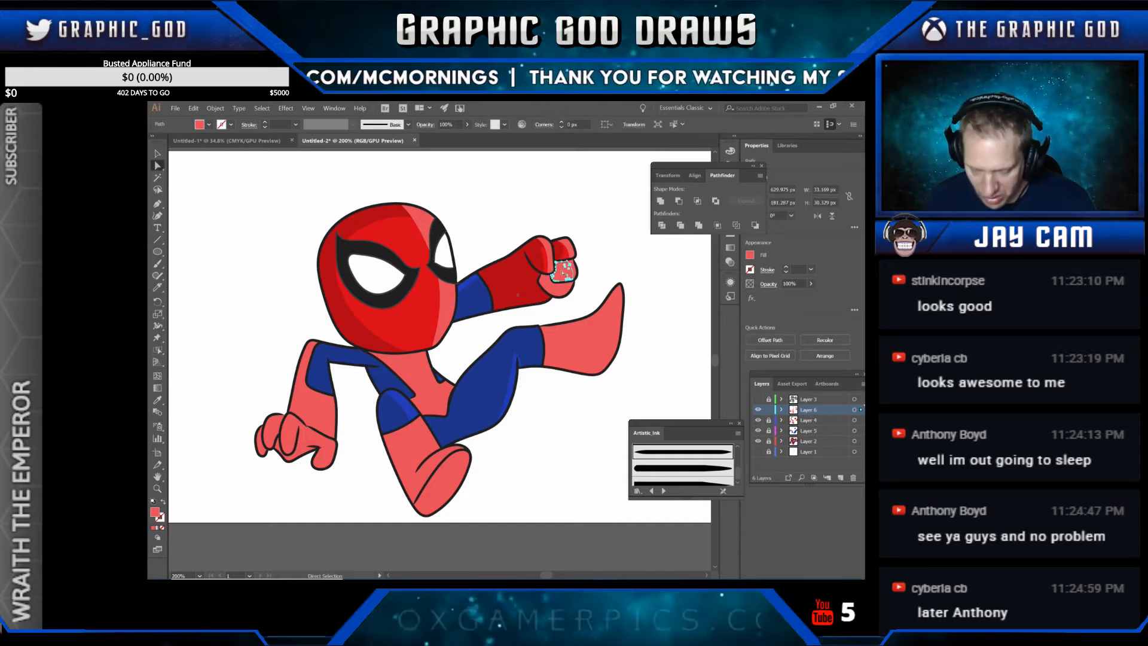
key(Delete)
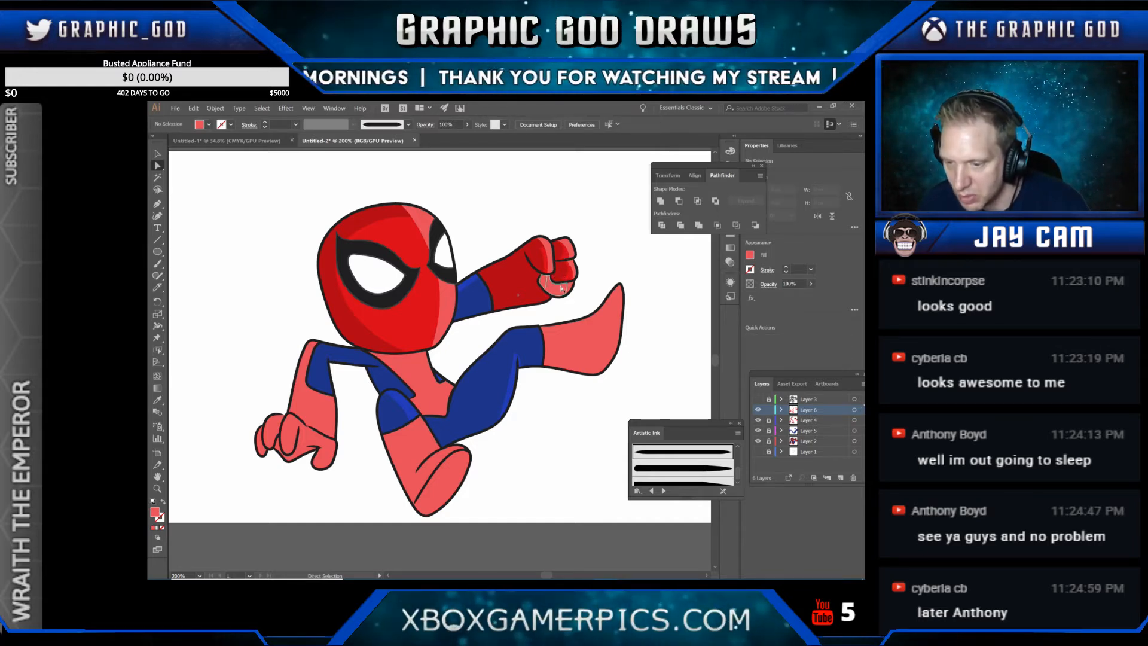
click(556, 291)
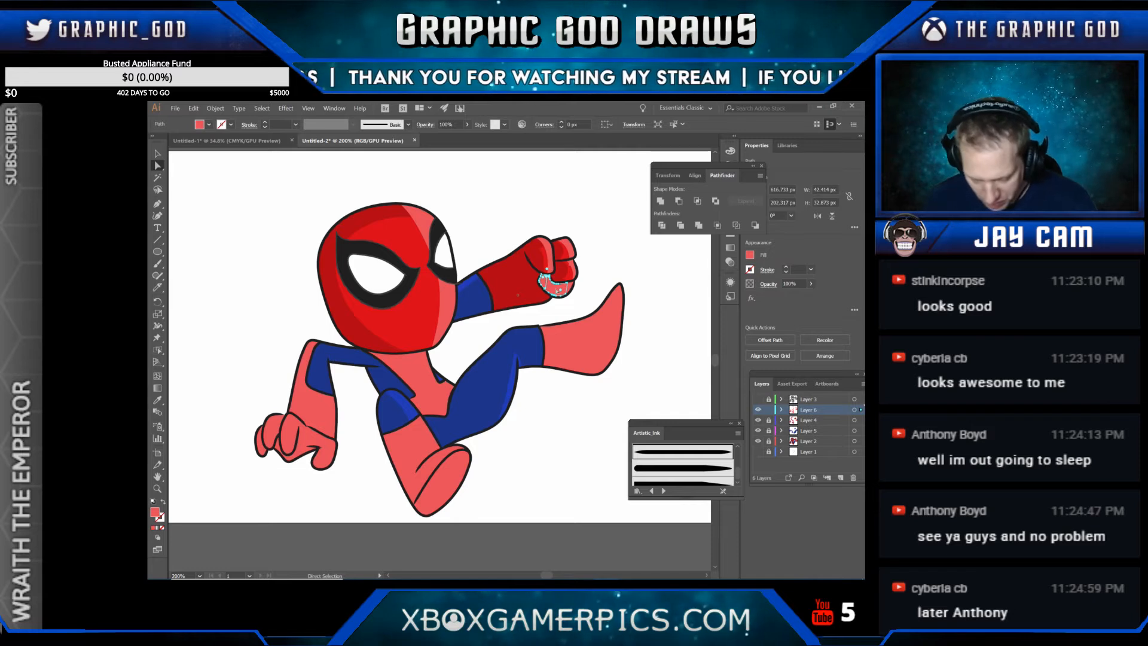
key(Delete)
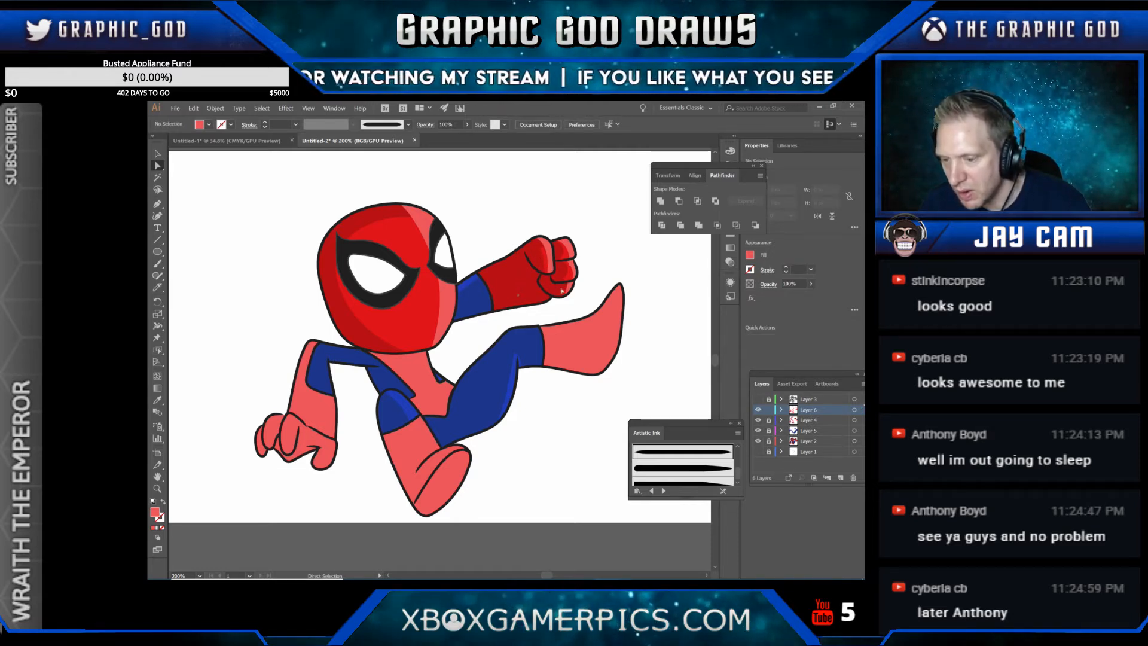
Step: Delete the main light red pieces on the raised boot, the lower leg and the torso, keeping their edge highlights
click(590, 337)
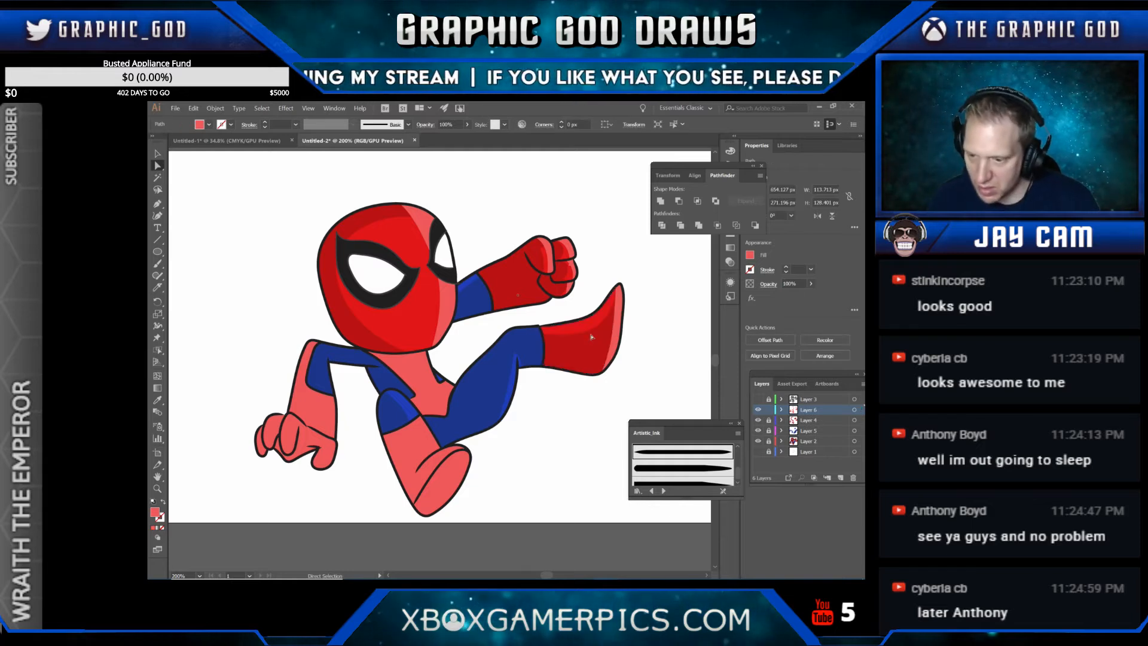
click(407, 453)
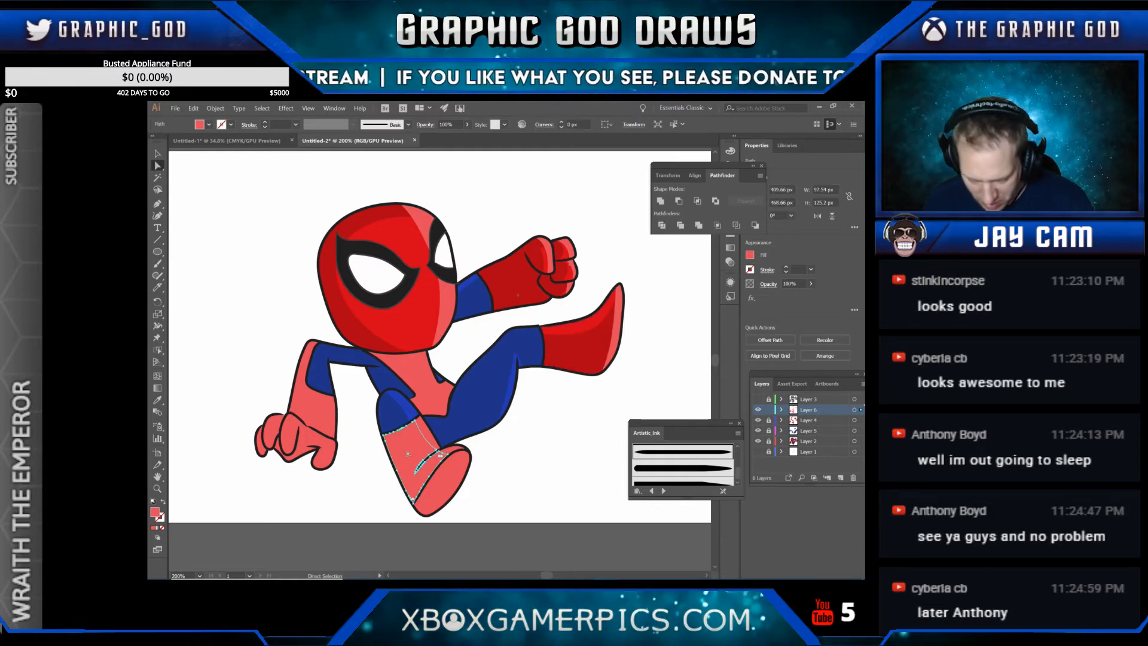
key(Delete)
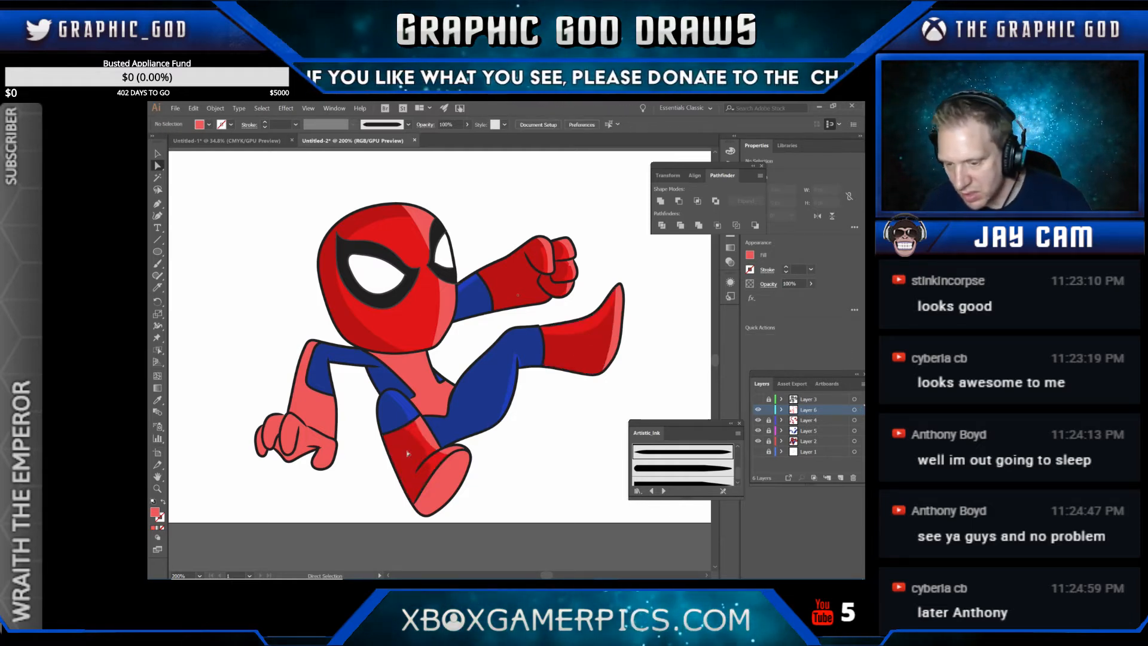
click(411, 412)
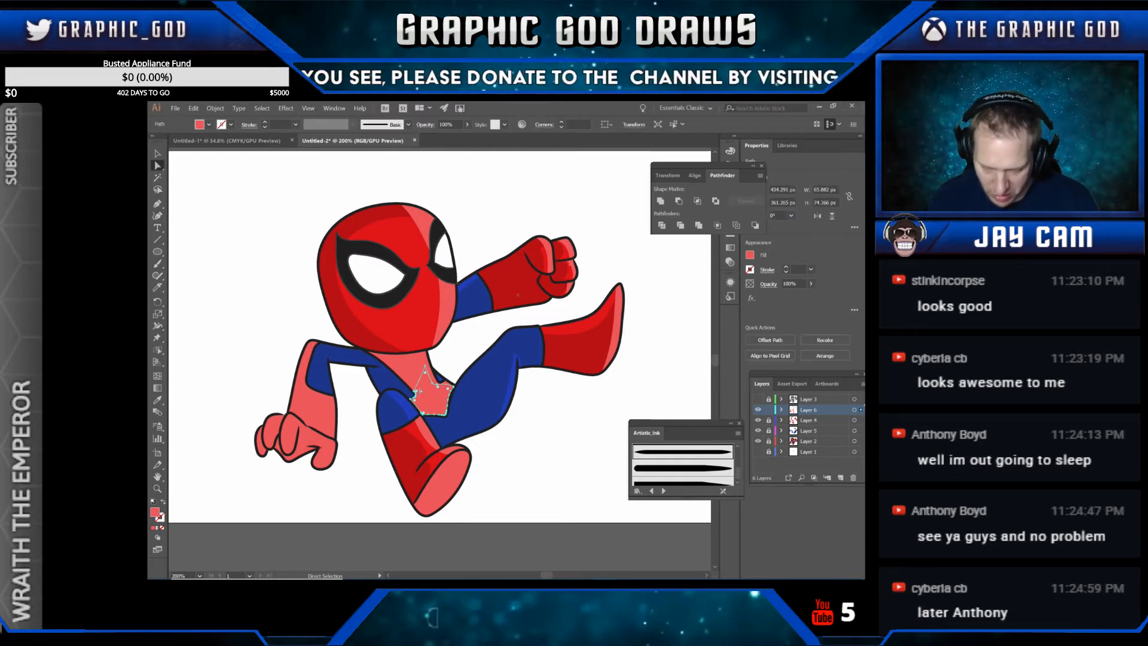
key(Delete)
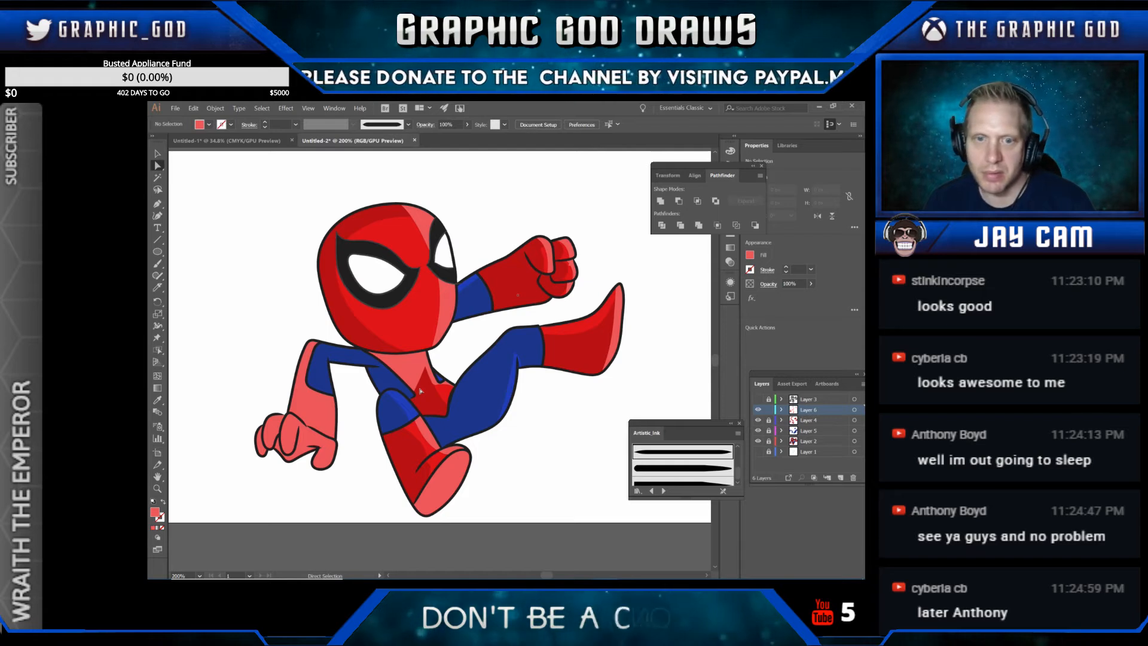
key(ctrl+z)
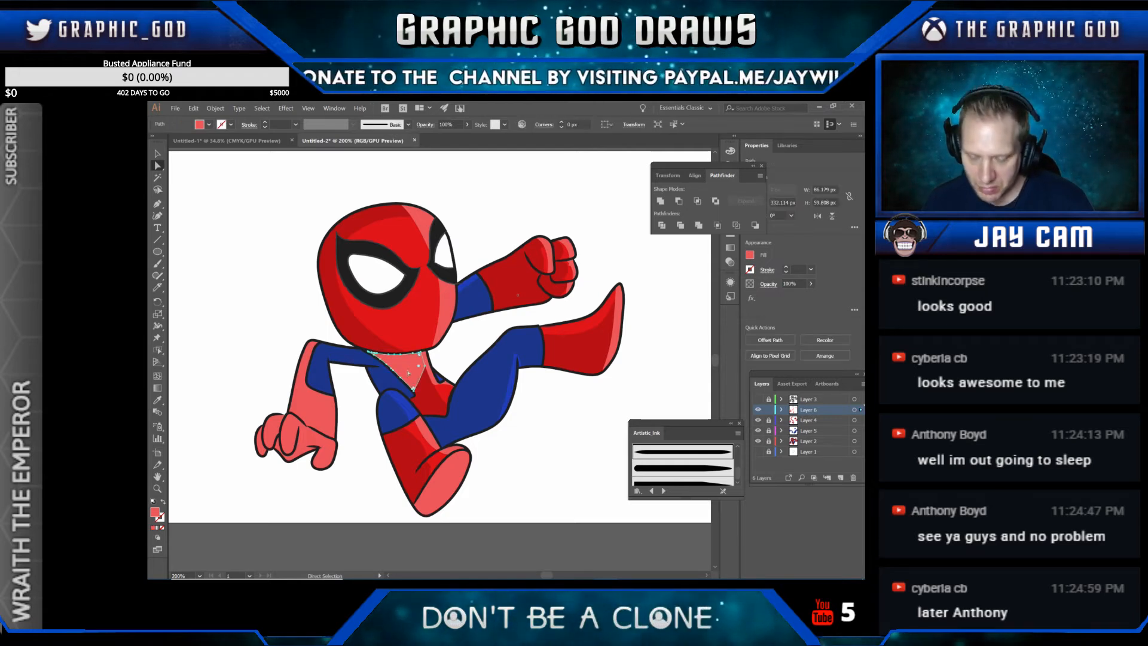
key(Delete)
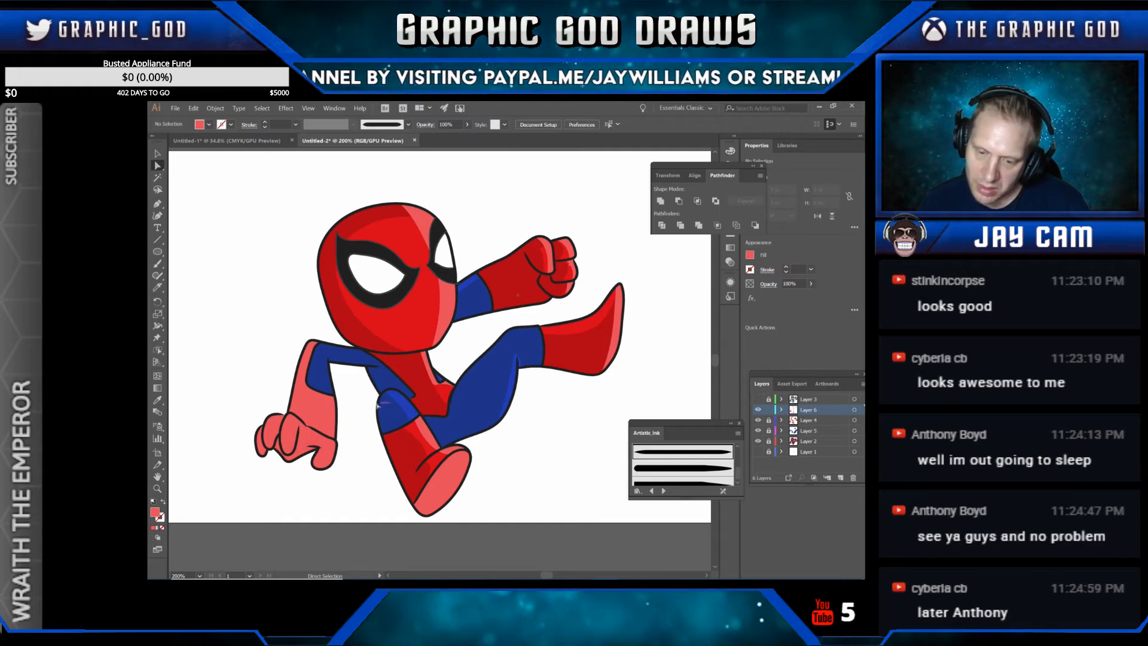
Step: Delete the lowered forearm's main light red piece, cut the hand shape again with the Knife, and delete its inner part
click(314, 412)
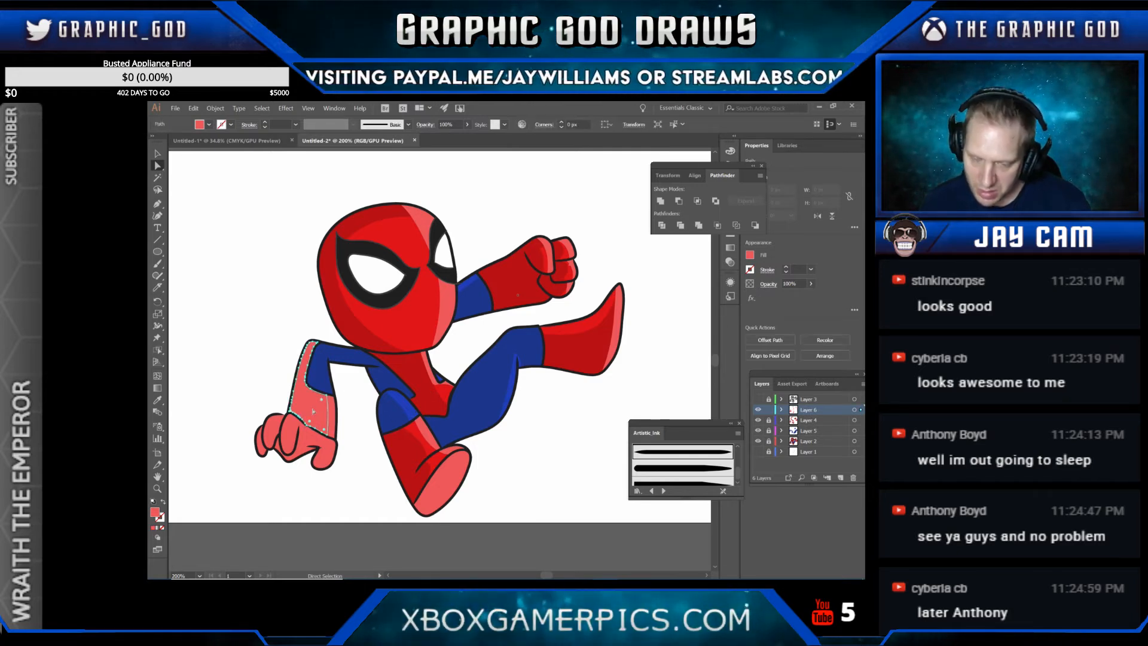
key(Delete)
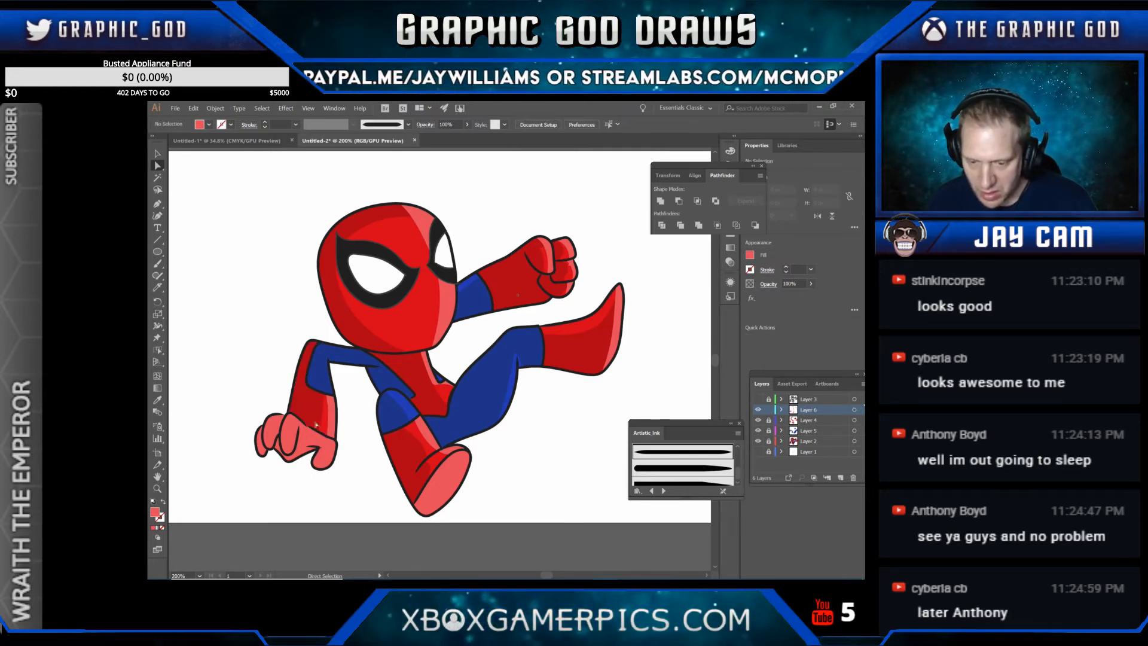
click(322, 437)
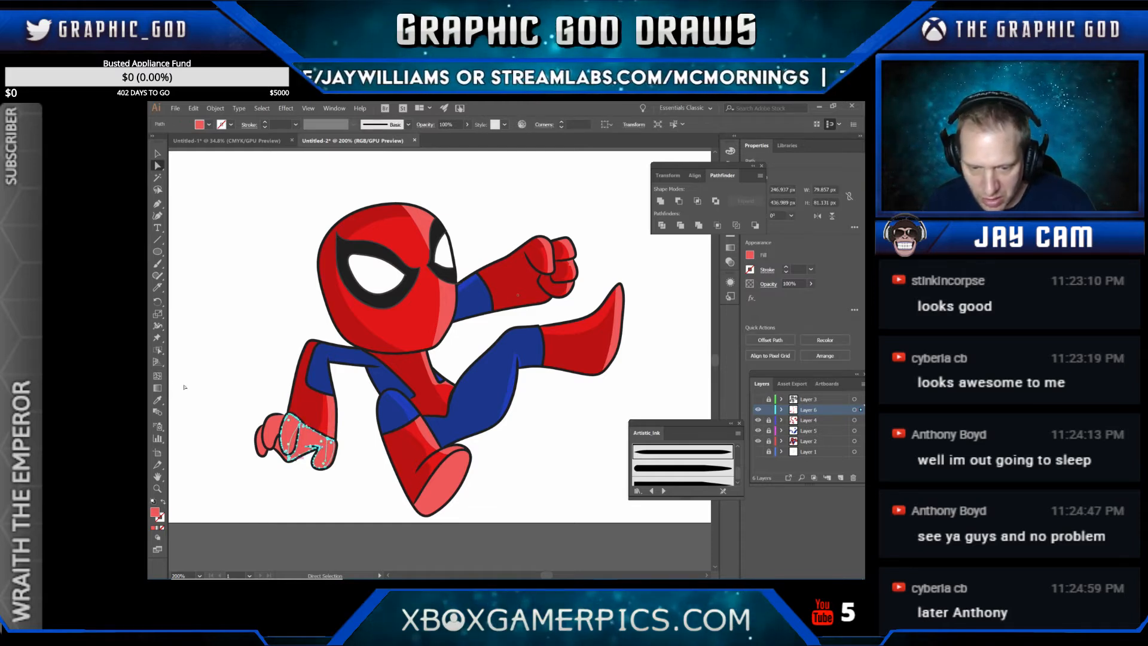
click(157, 287)
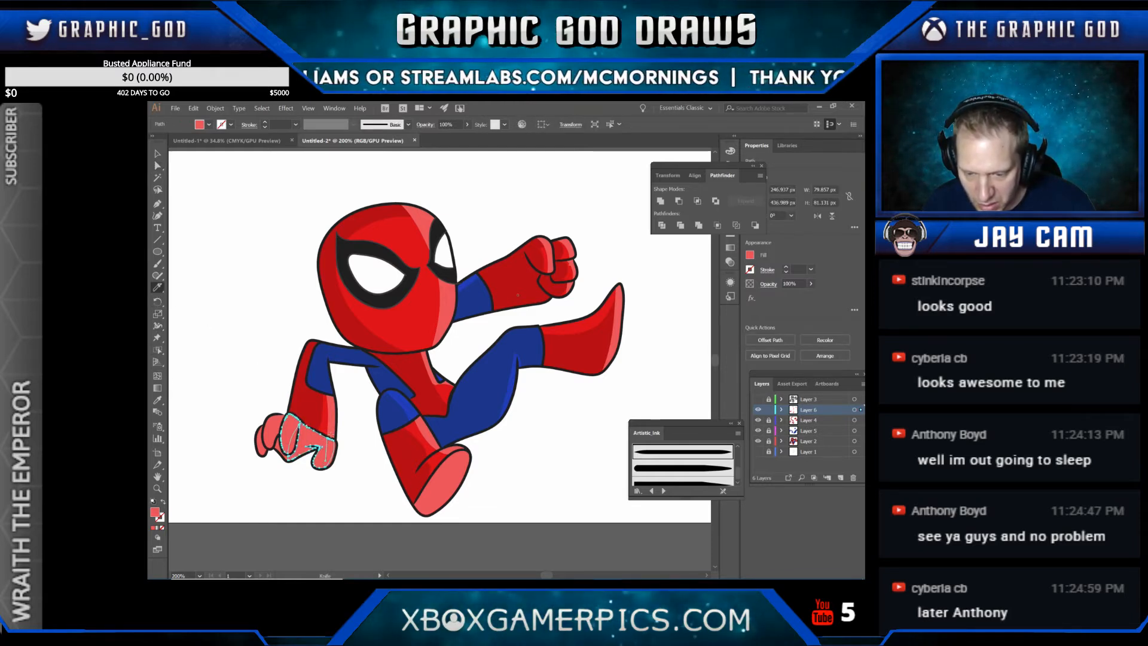
click(157, 165)
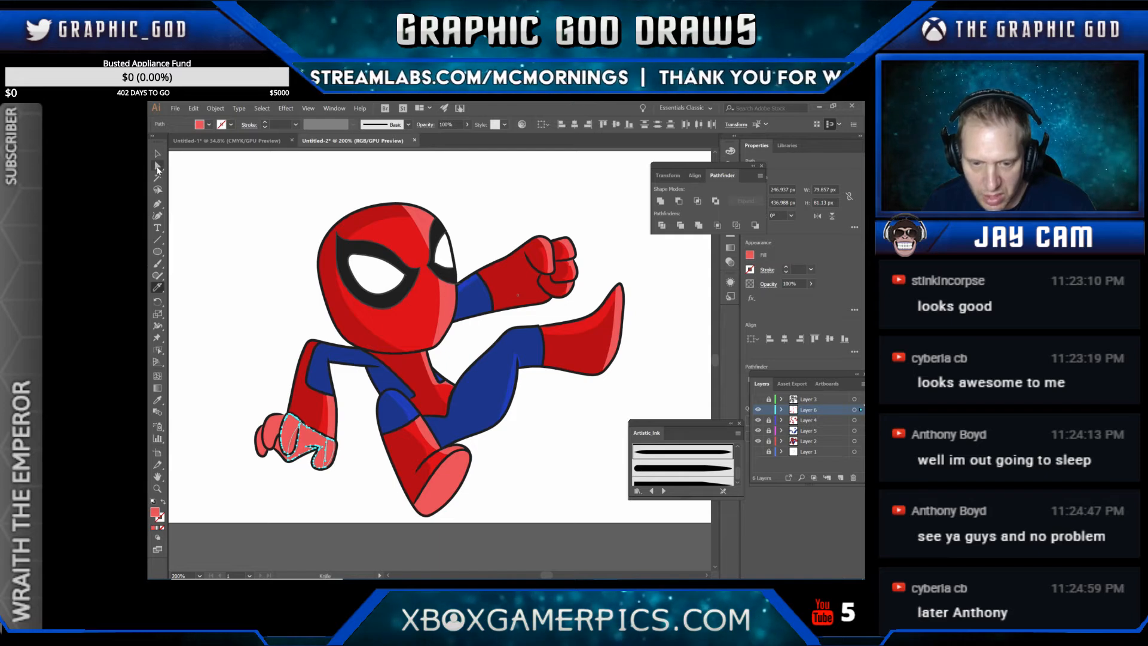
click(312, 475)
click(317, 464)
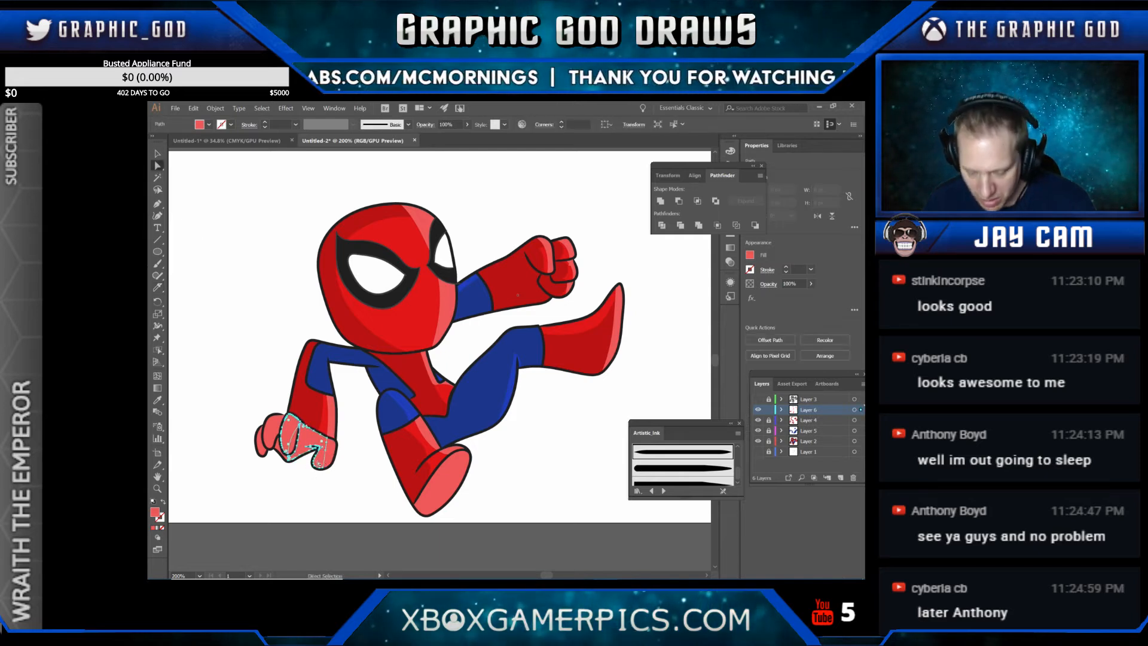
key(Delete)
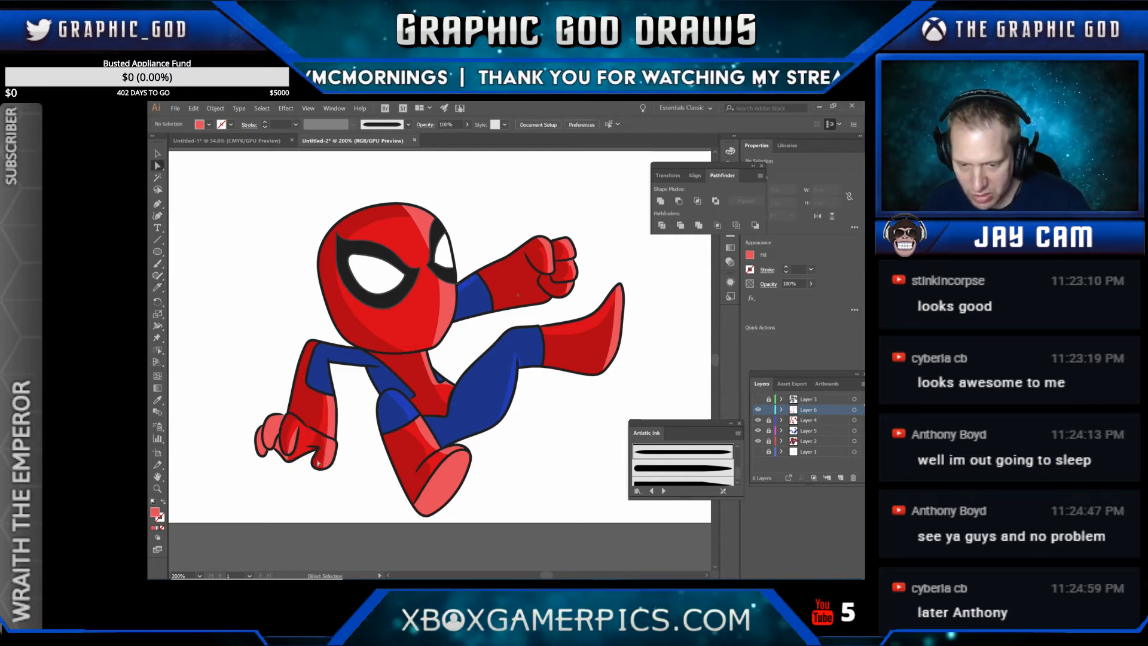
Step: Delete the main light red pieces on the remaining fingers of the lowered hand, keeping their edge highlights
click(269, 439)
key(Delete)
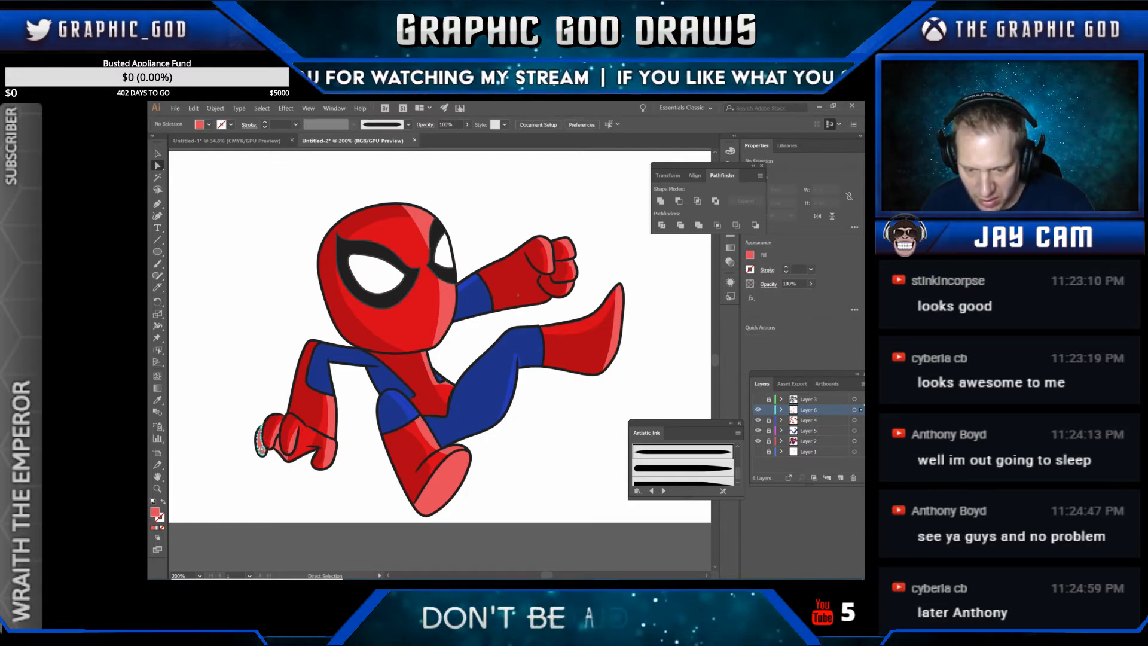
click(262, 446)
key(Delete)
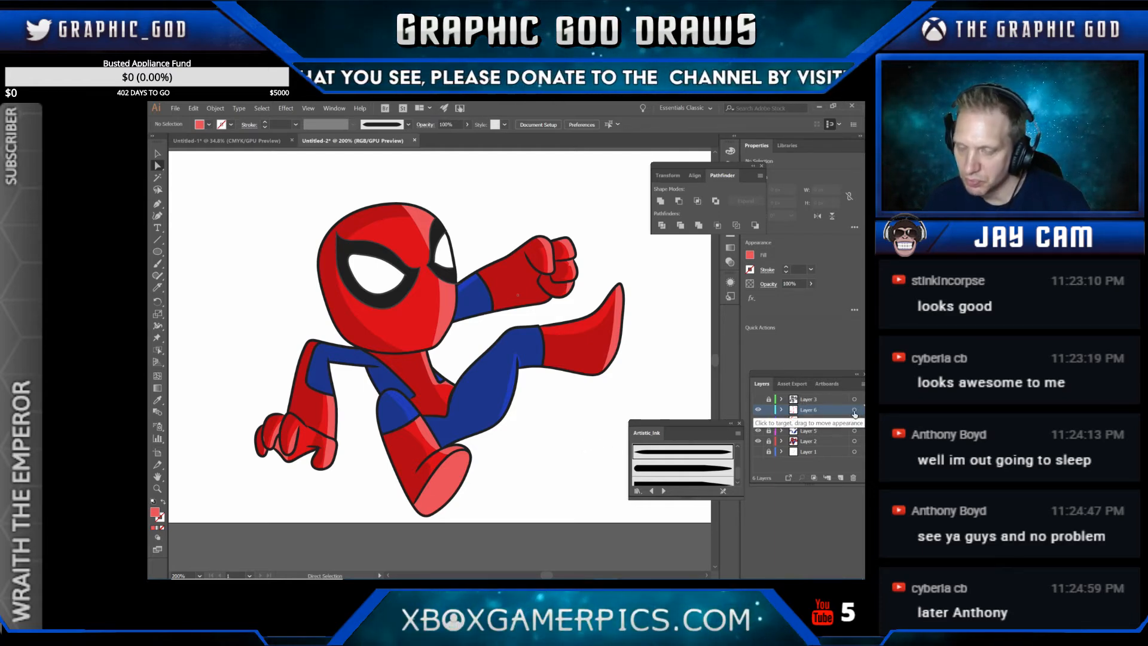
Step: Target all highlights on Layer 6, try the Darken blending mode, and set the blending mode to Multiply
click(855, 412)
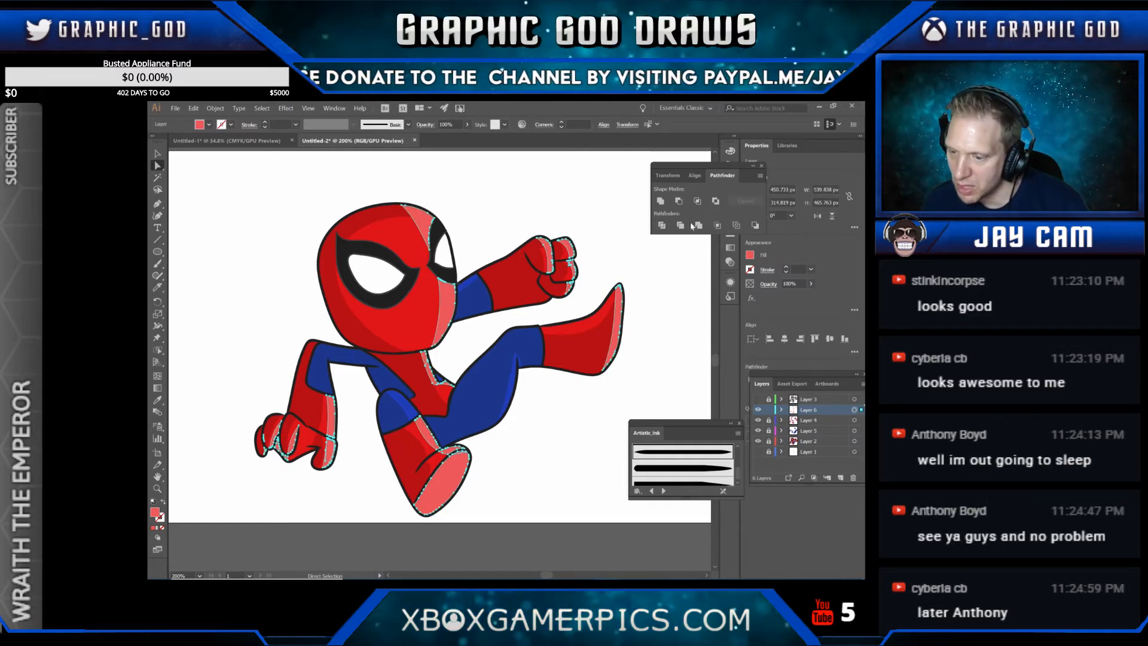
click(732, 264)
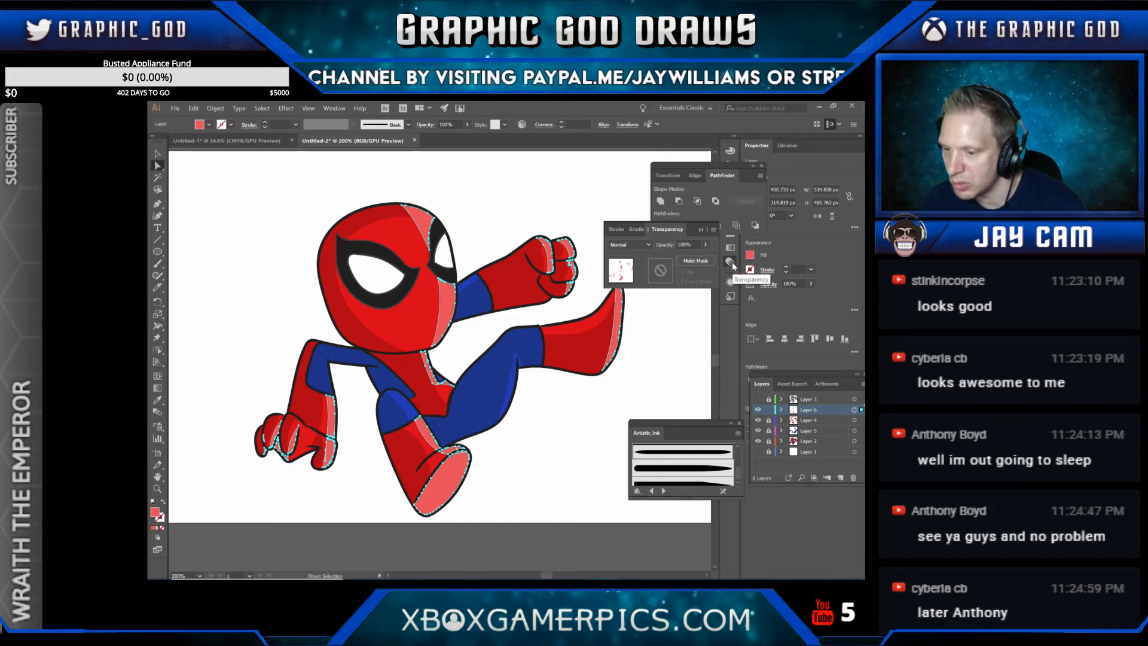
click(649, 245)
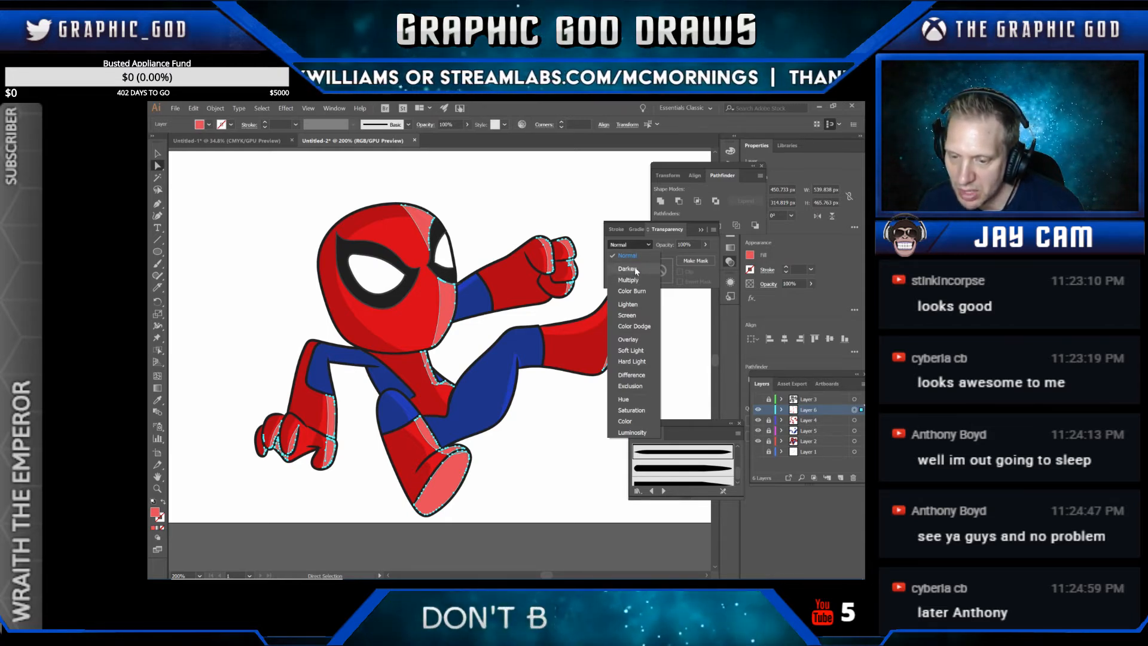
click(627, 269)
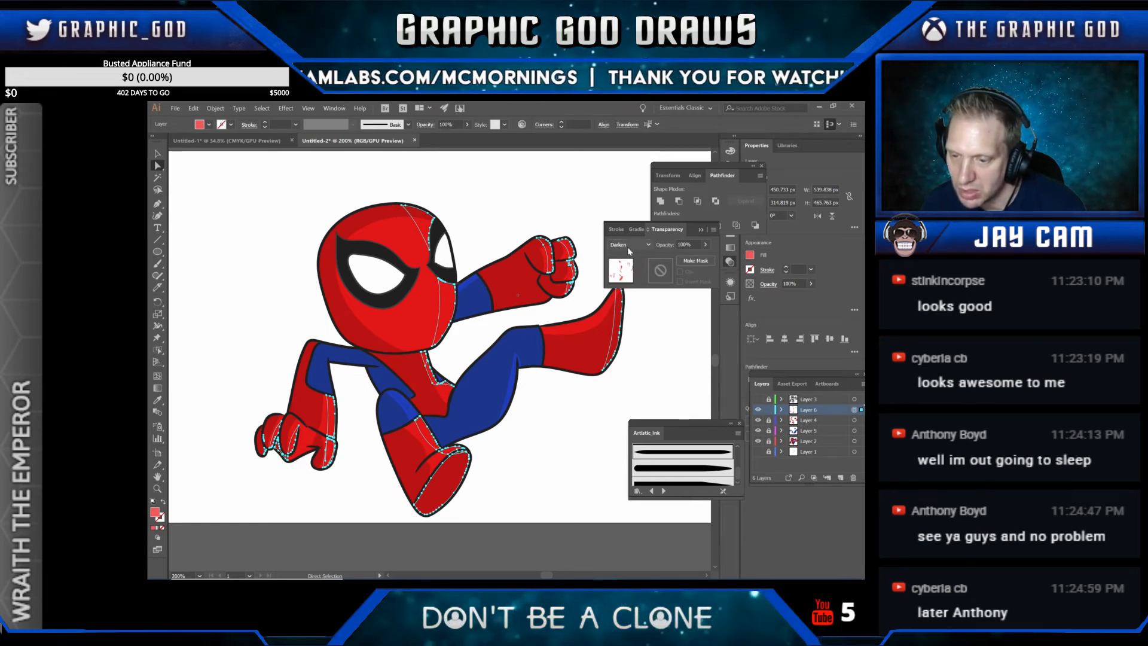
click(628, 245)
click(631, 271)
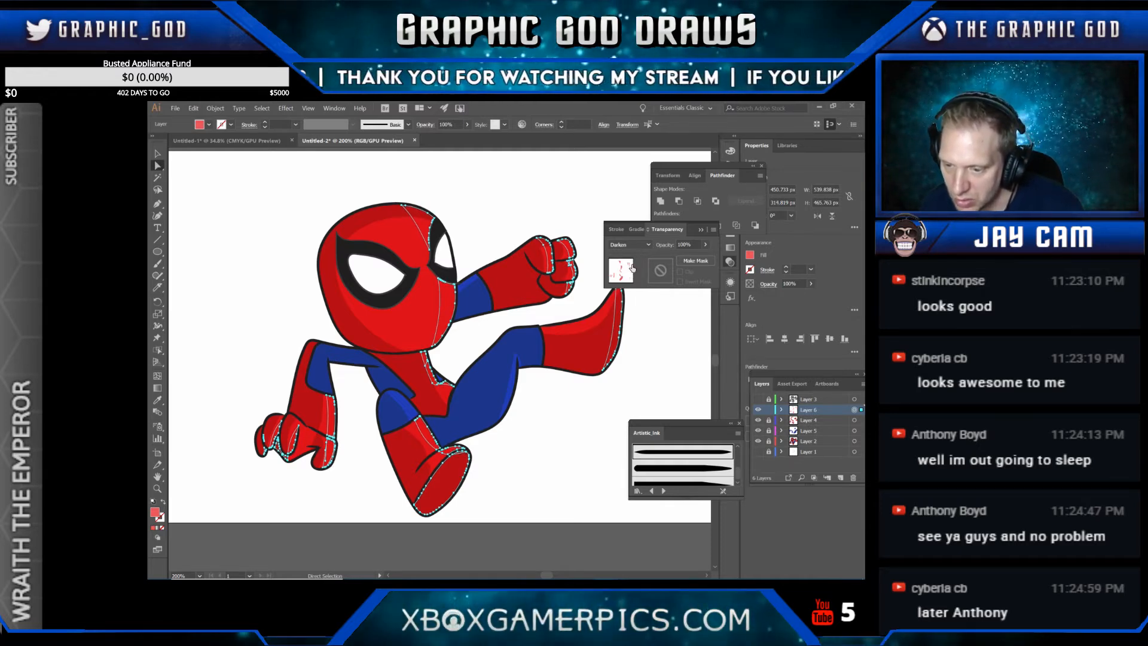
click(649, 244)
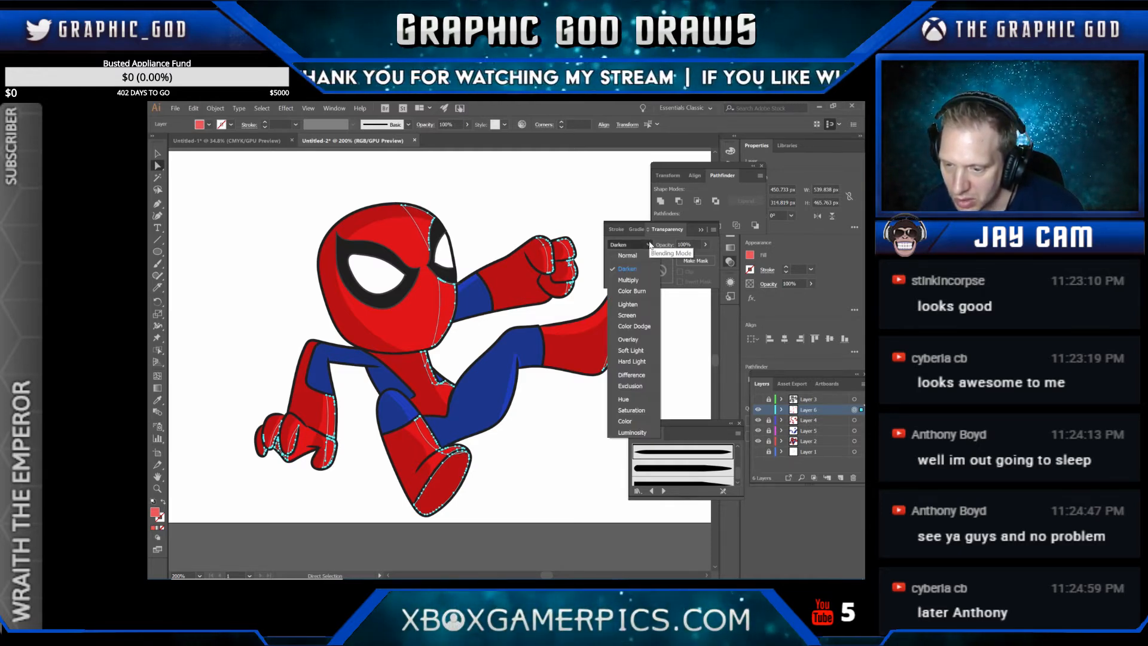
click(640, 280)
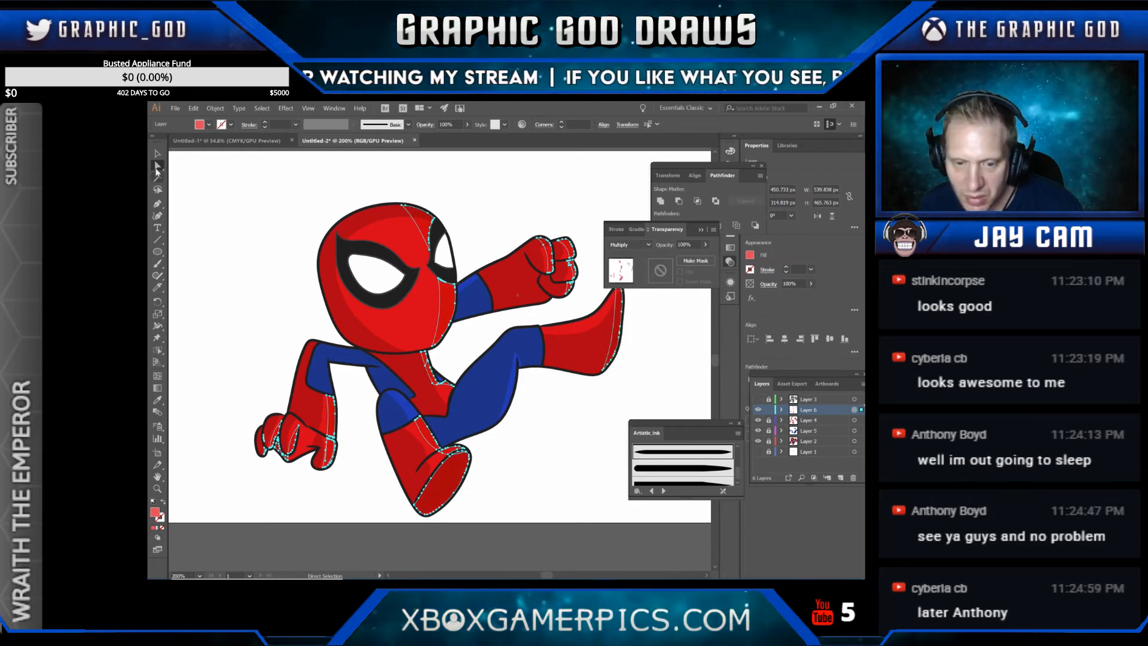
Step: Try the Lighten blending mode on all the highlights on Layer 6
click(233, 181)
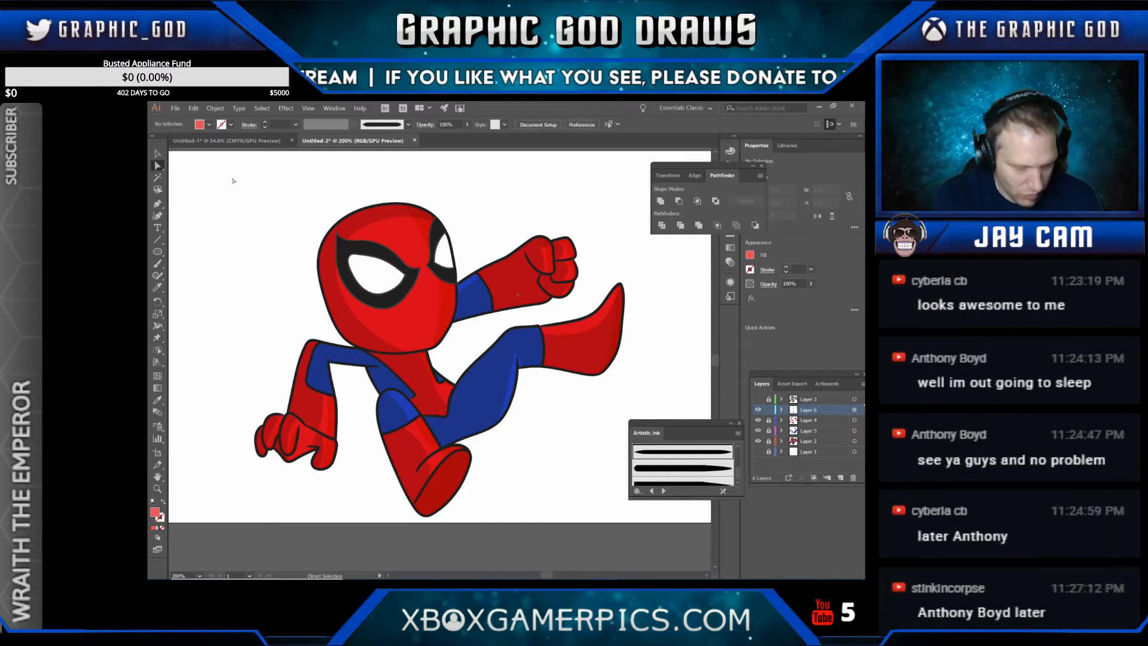
key(ctrl+a)
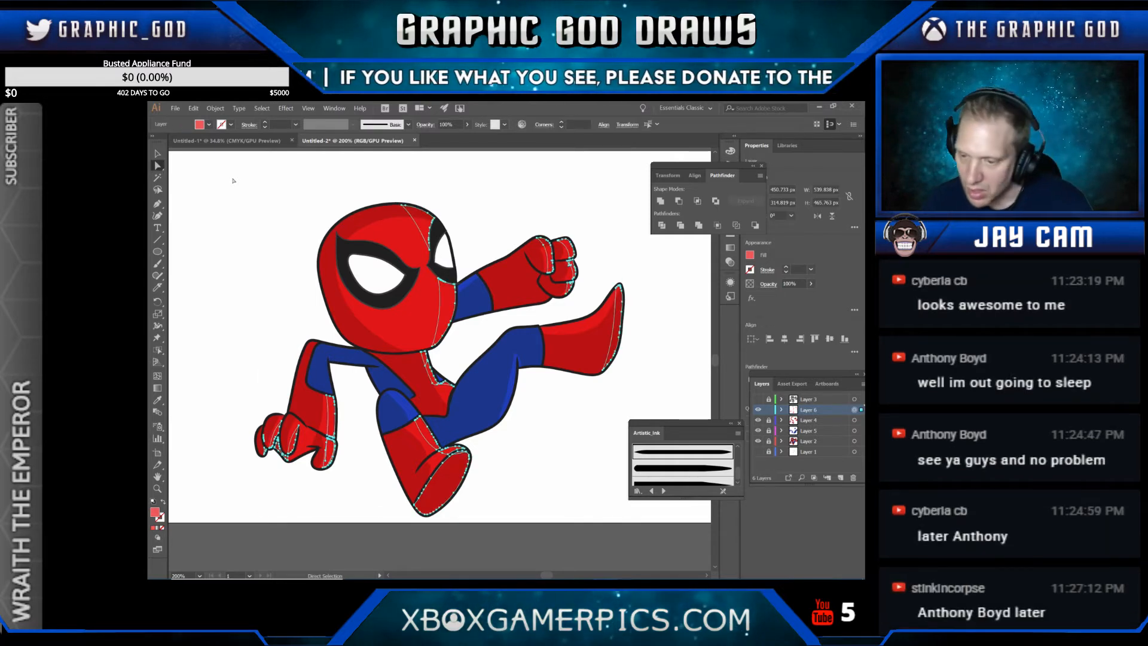
click(730, 261)
click(644, 244)
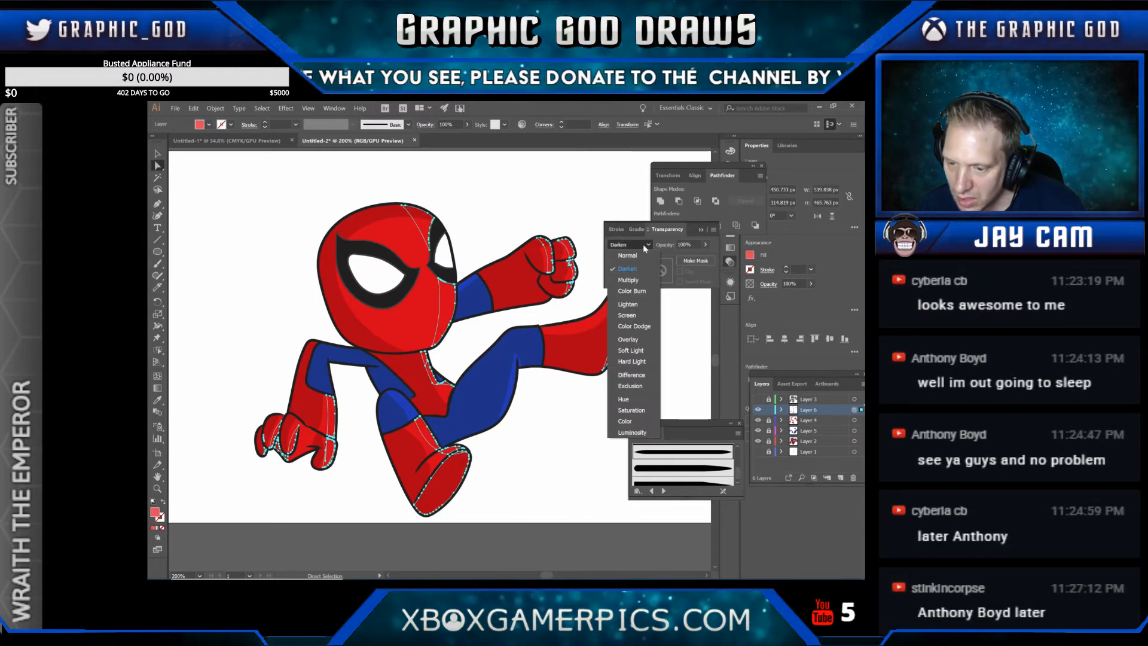
click(635, 303)
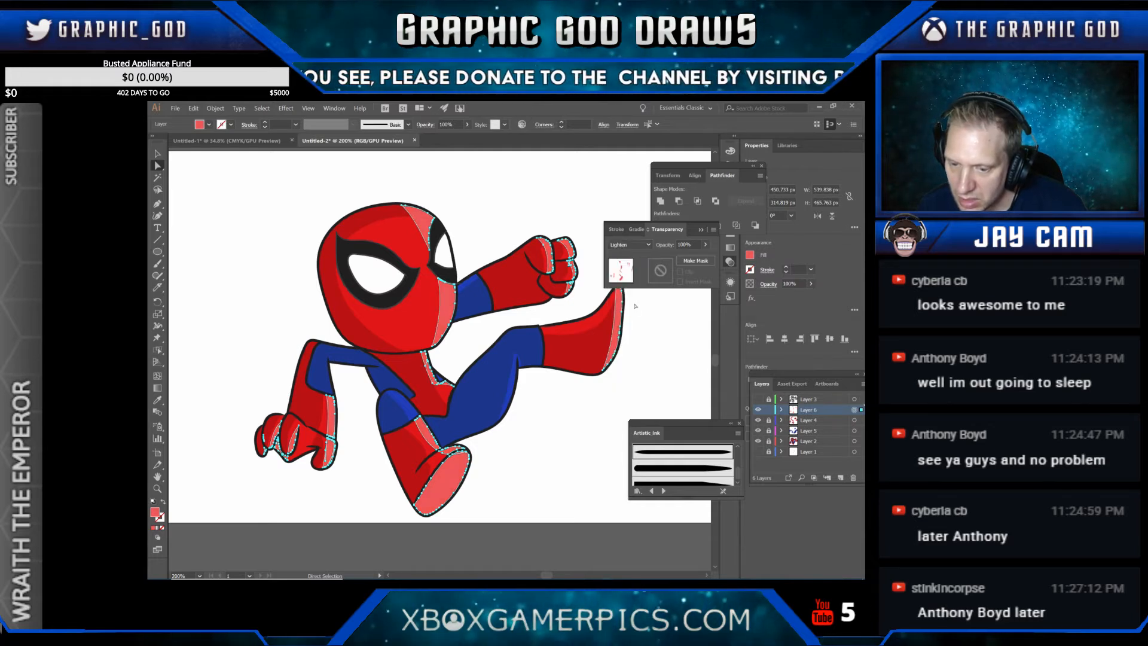
click(240, 186)
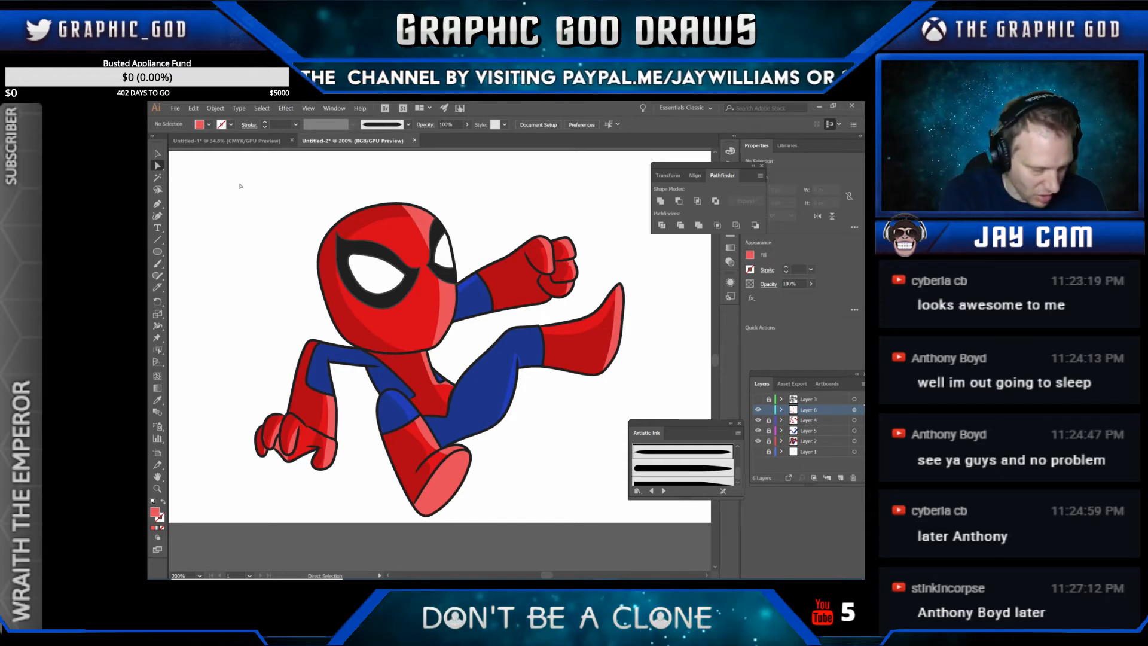
Step: Select all the highlights on Layer 6 and set their blending mode to Overlay
key(ctrl+a)
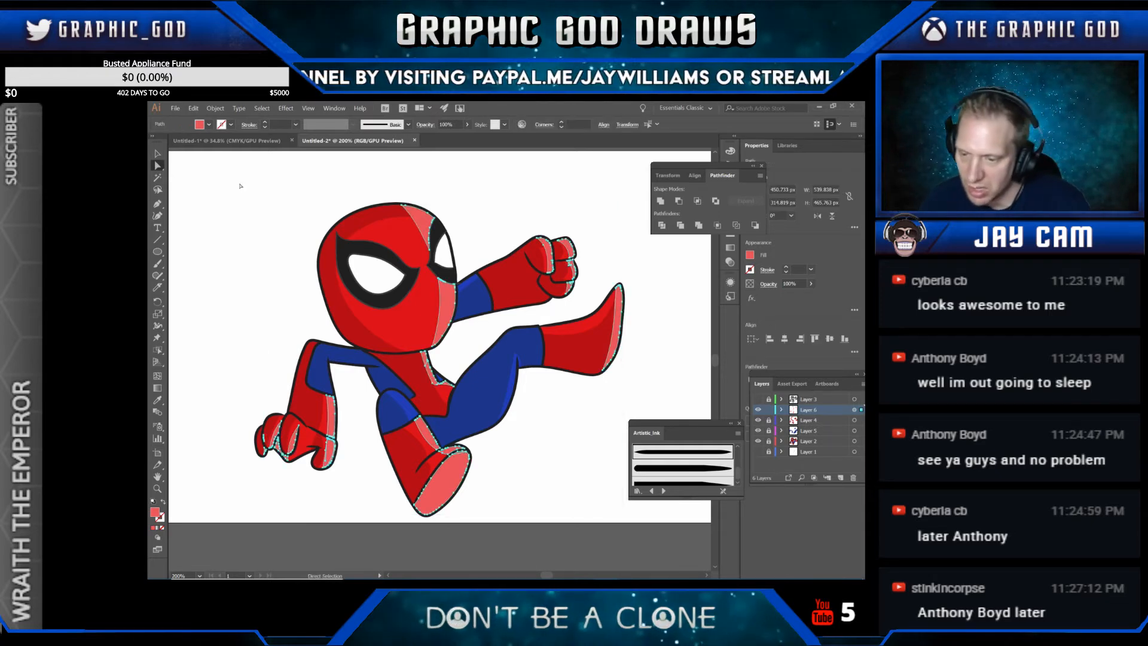
click(730, 262)
click(646, 244)
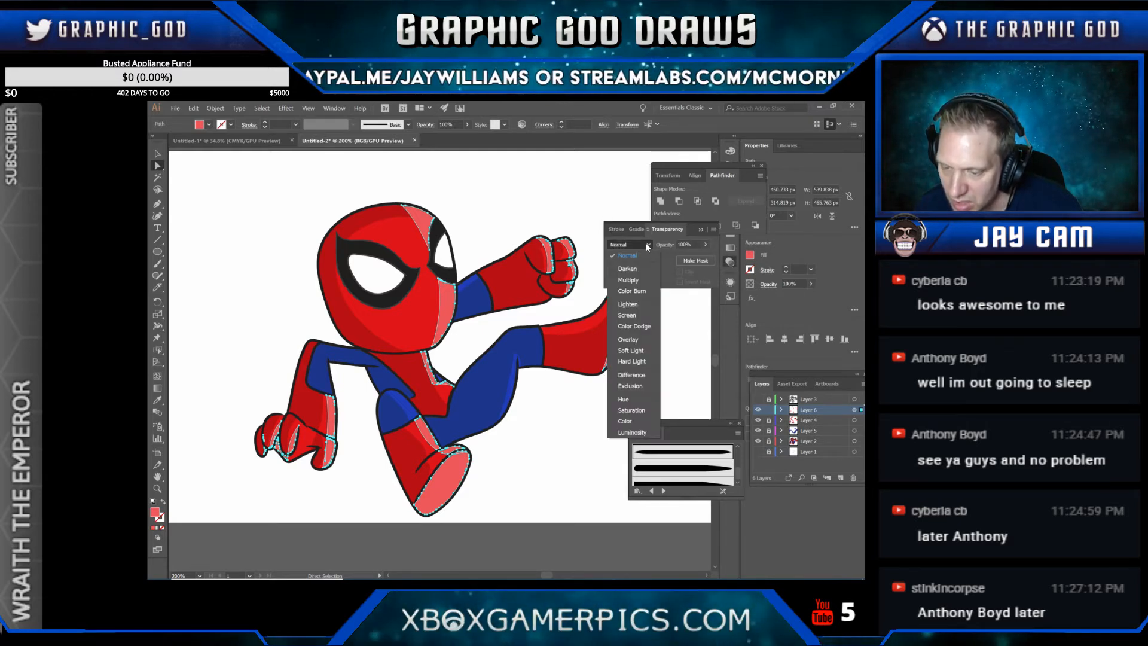
click(642, 338)
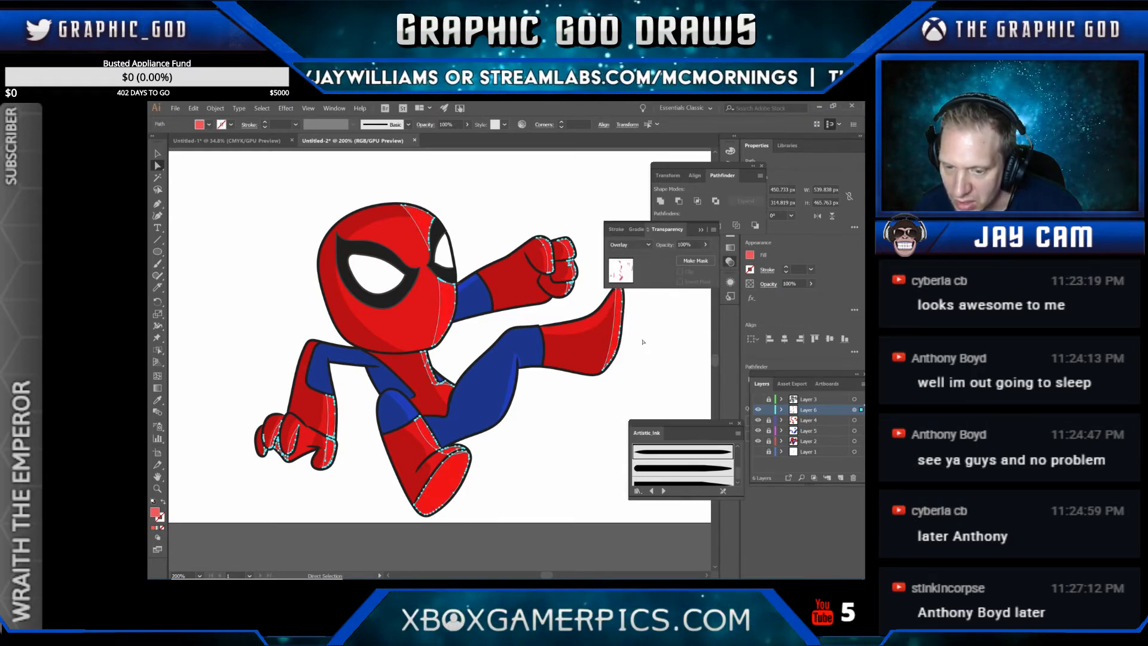
click(223, 180)
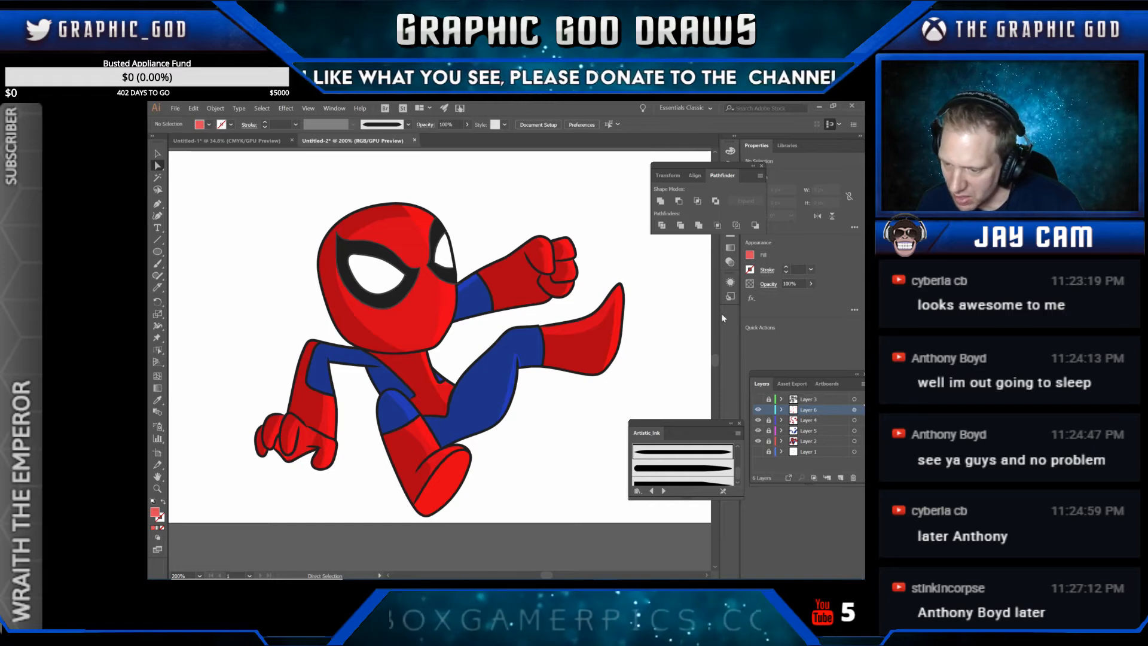
Step: Show and unlock Layer 3 with the web lines, and draw a straight line about 24 by 47 px along the torso's edge below the head
click(758, 399)
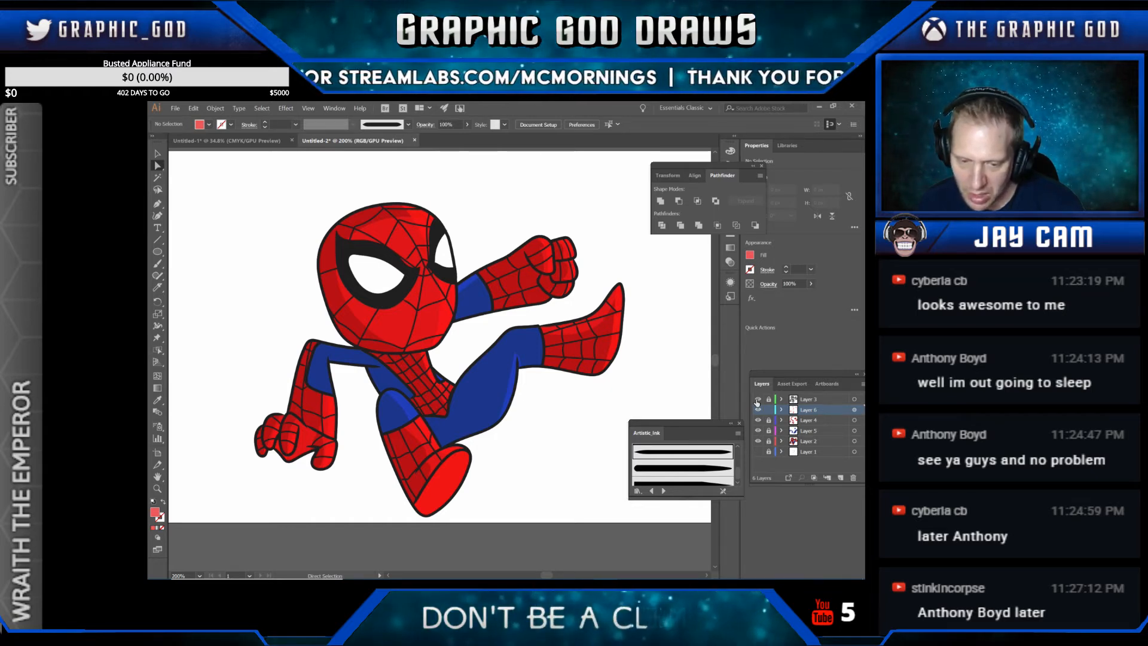
click(830, 399)
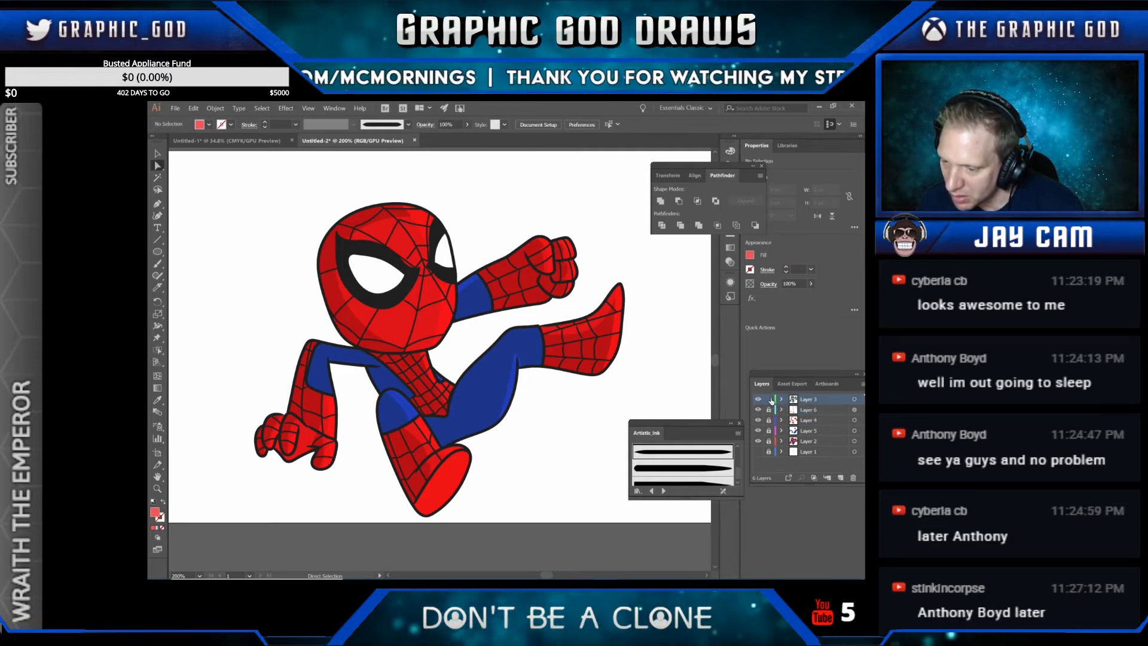
click(158, 239)
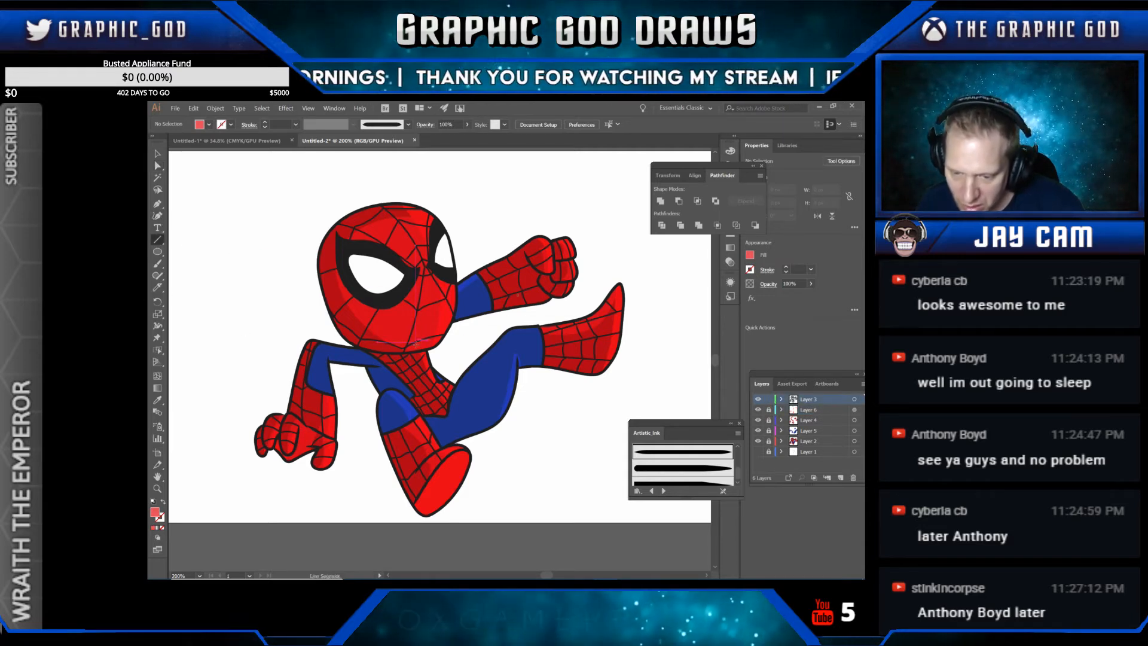
drag(420, 349, 436, 381)
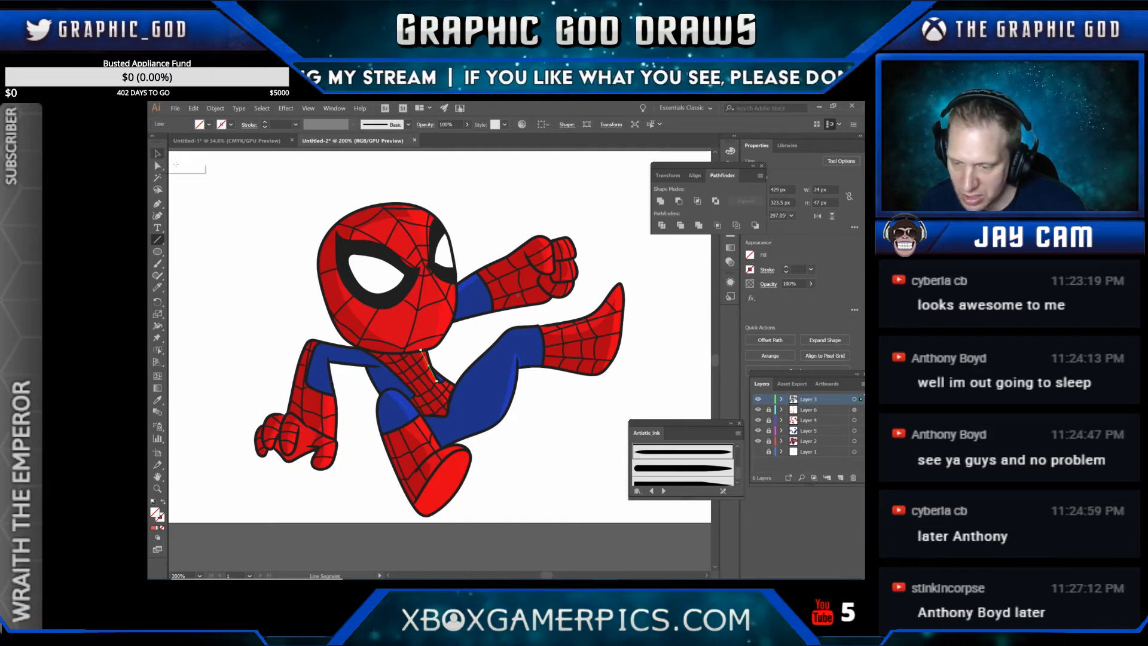
Step: Give the new torso web line the Tapered Stroke brush with a black 0.25 pt stroke
click(691, 448)
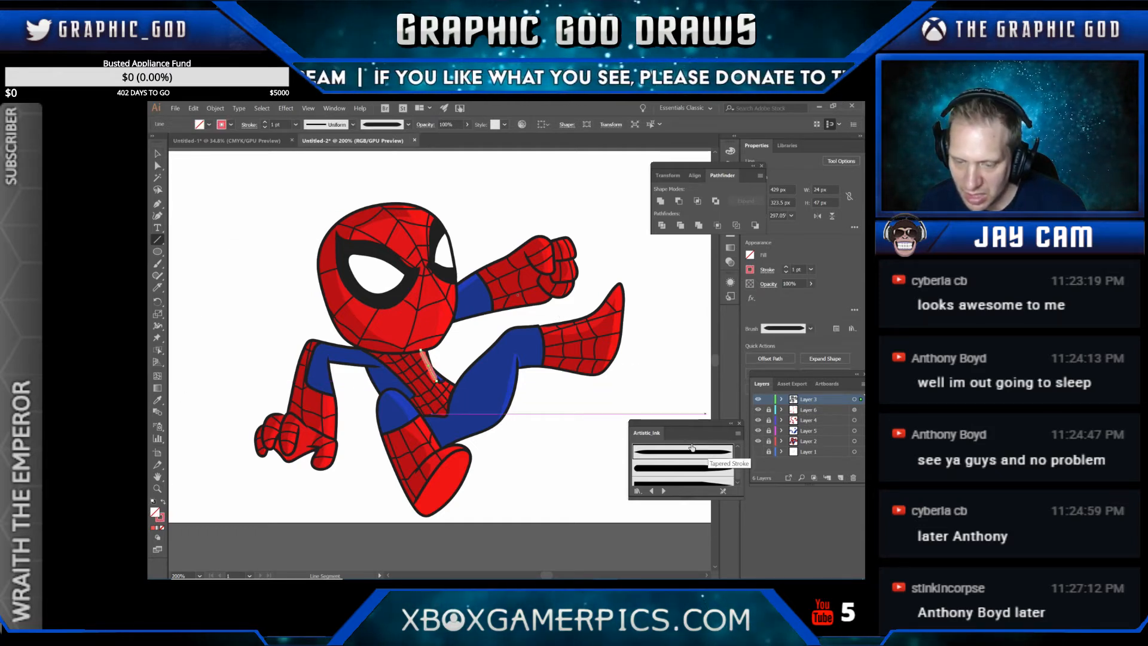
click(231, 124)
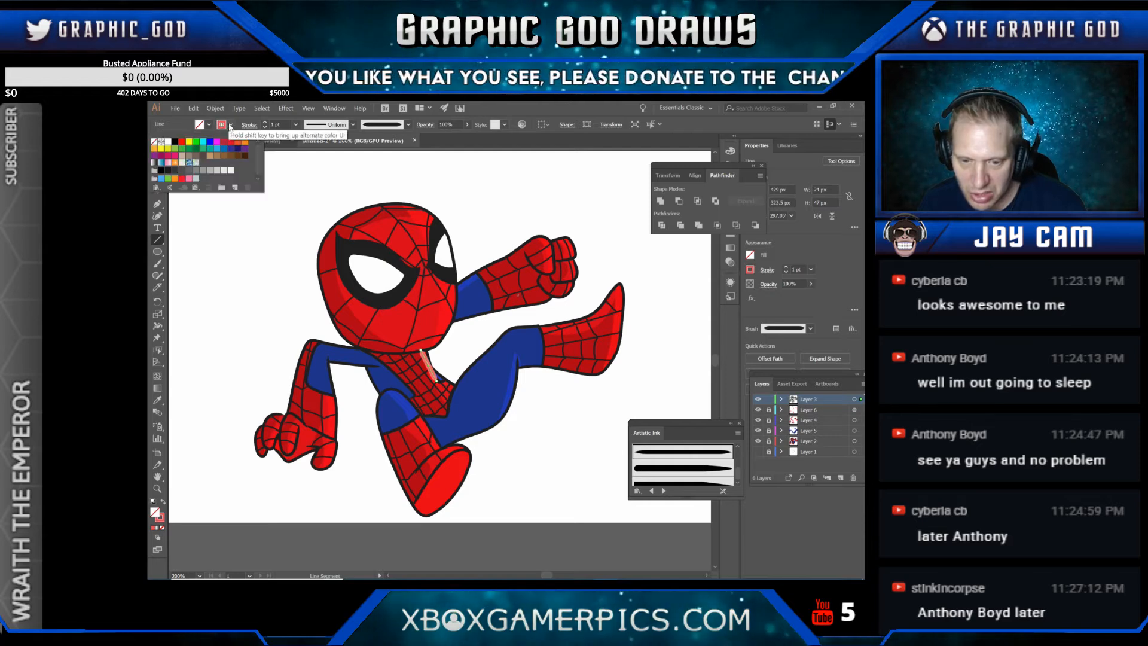
click(175, 142)
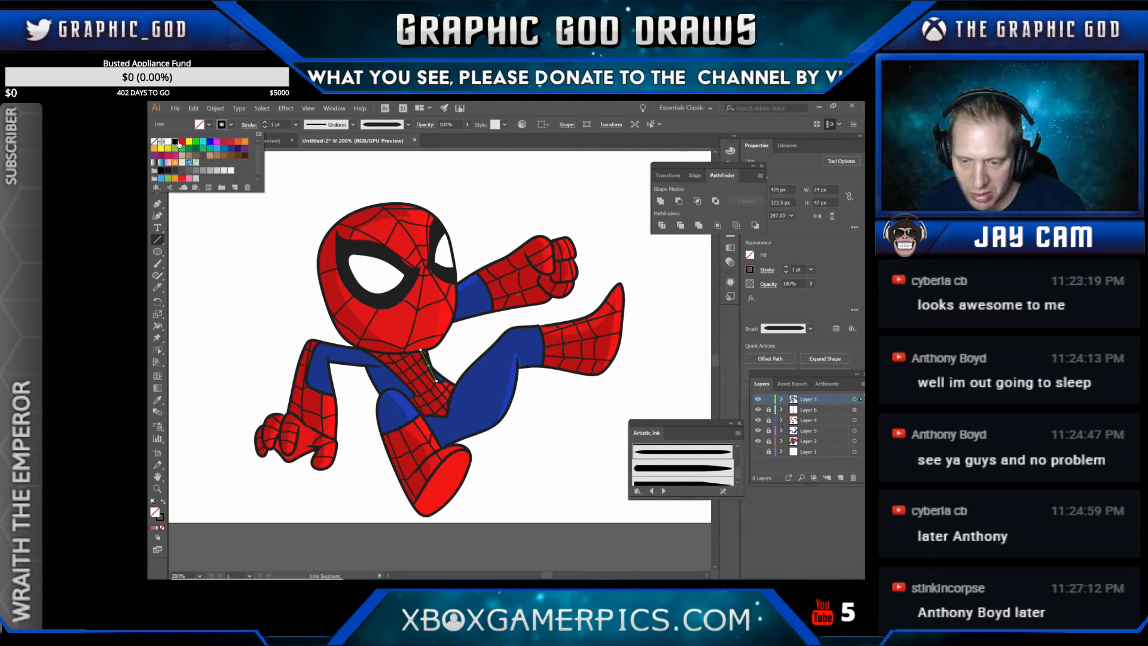
click(294, 125)
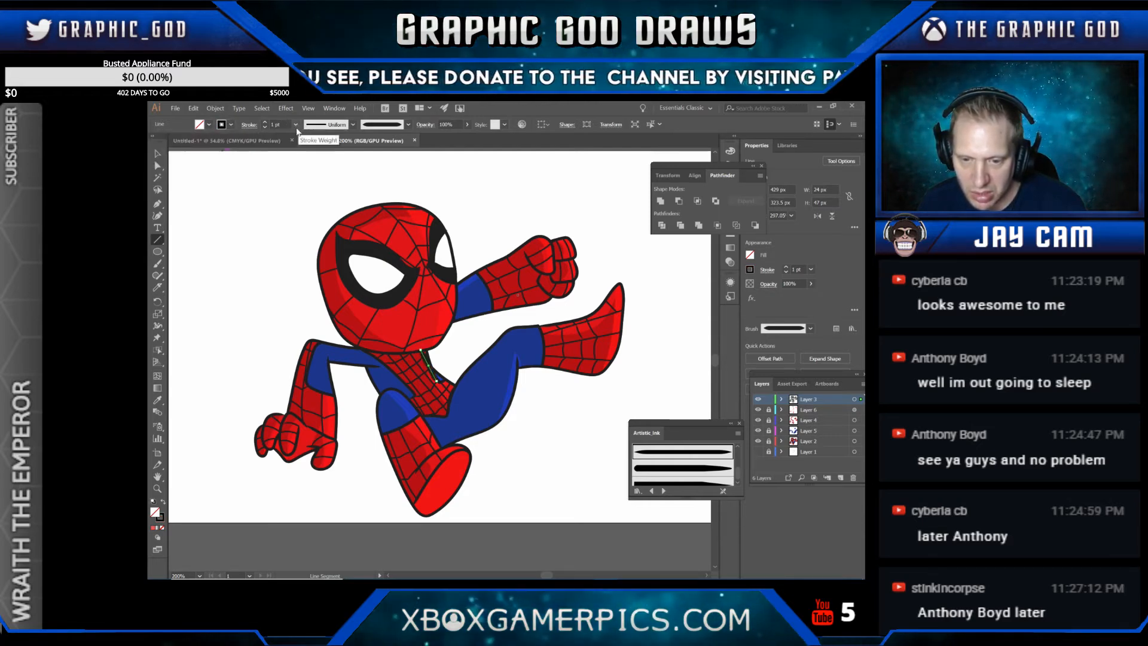
click(294, 124)
click(303, 134)
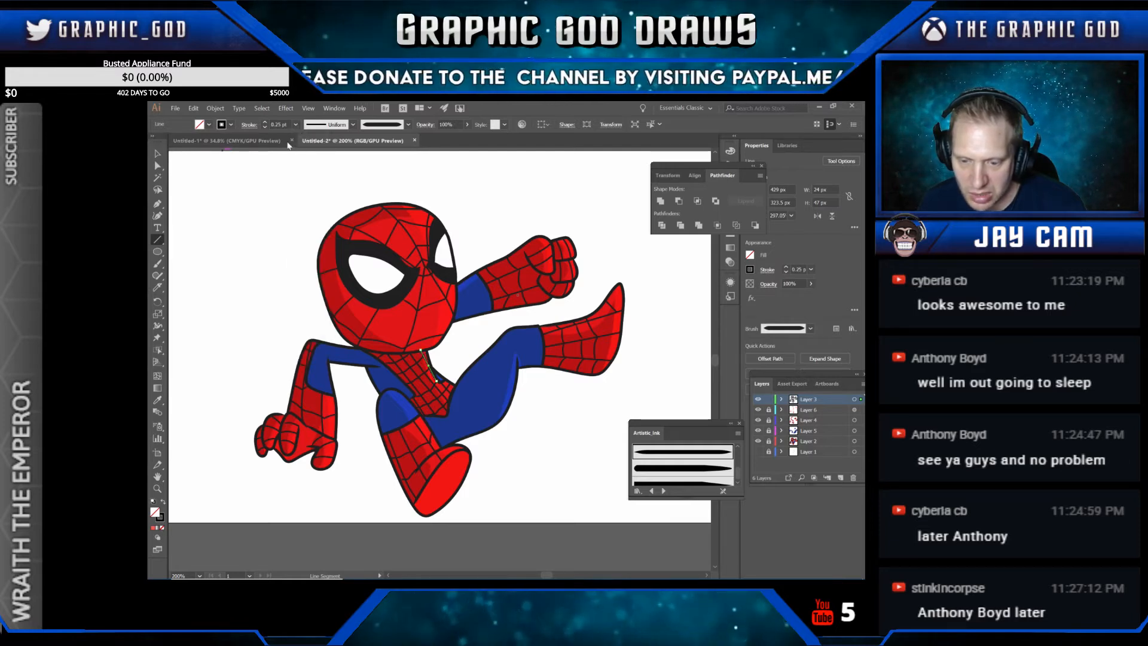
click(158, 165)
click(198, 180)
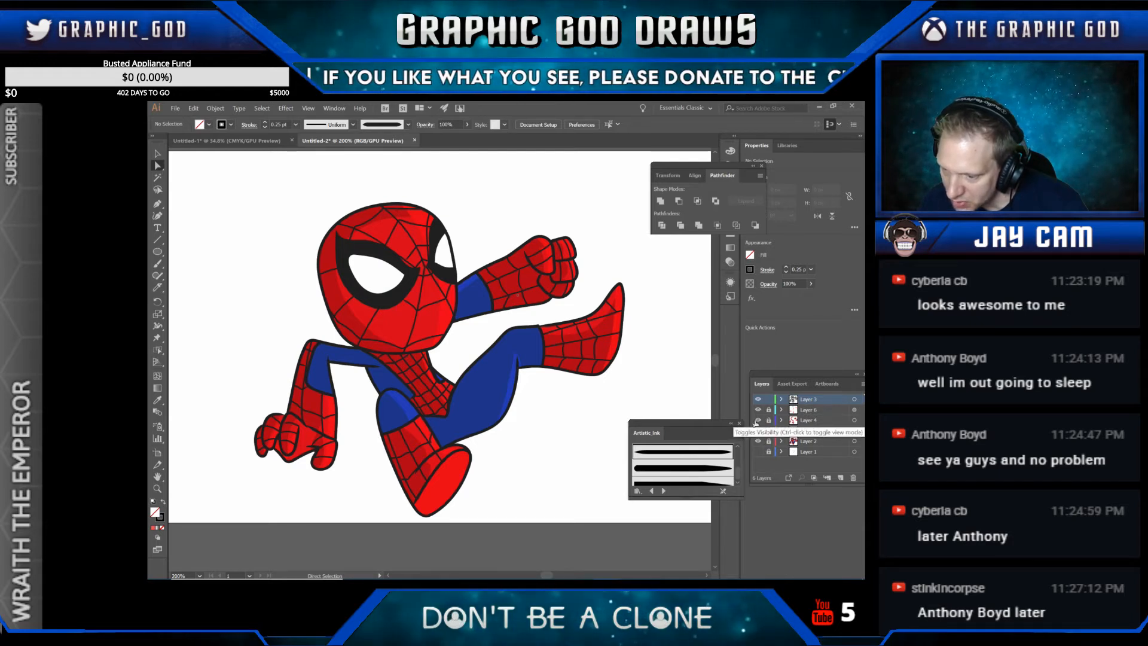
Step: Lock Layer 3, unlock Layer 6, and delete the highlight and its leftover edge piece from the lowered boot's sole
click(758, 420)
click(758, 420)
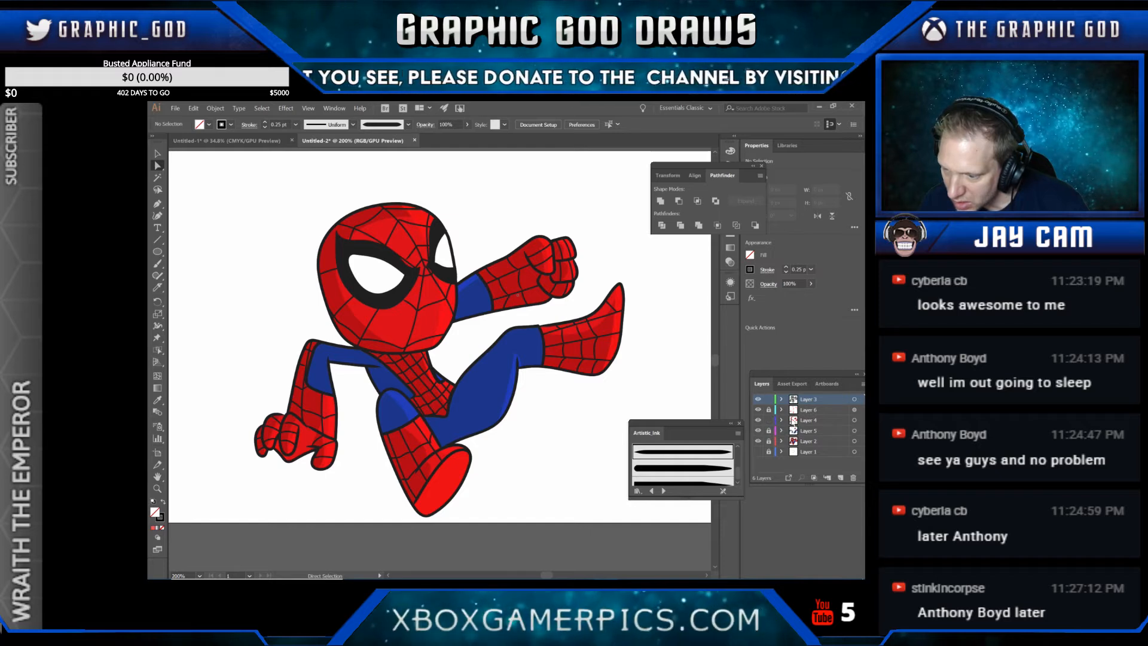
click(756, 412)
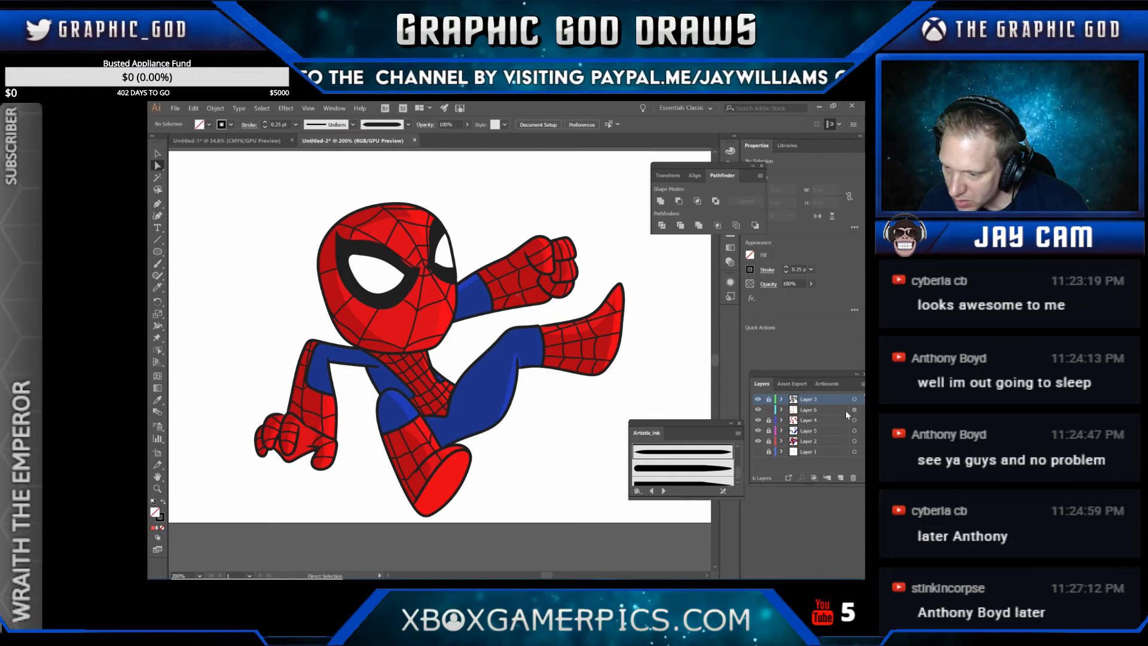
click(443, 482)
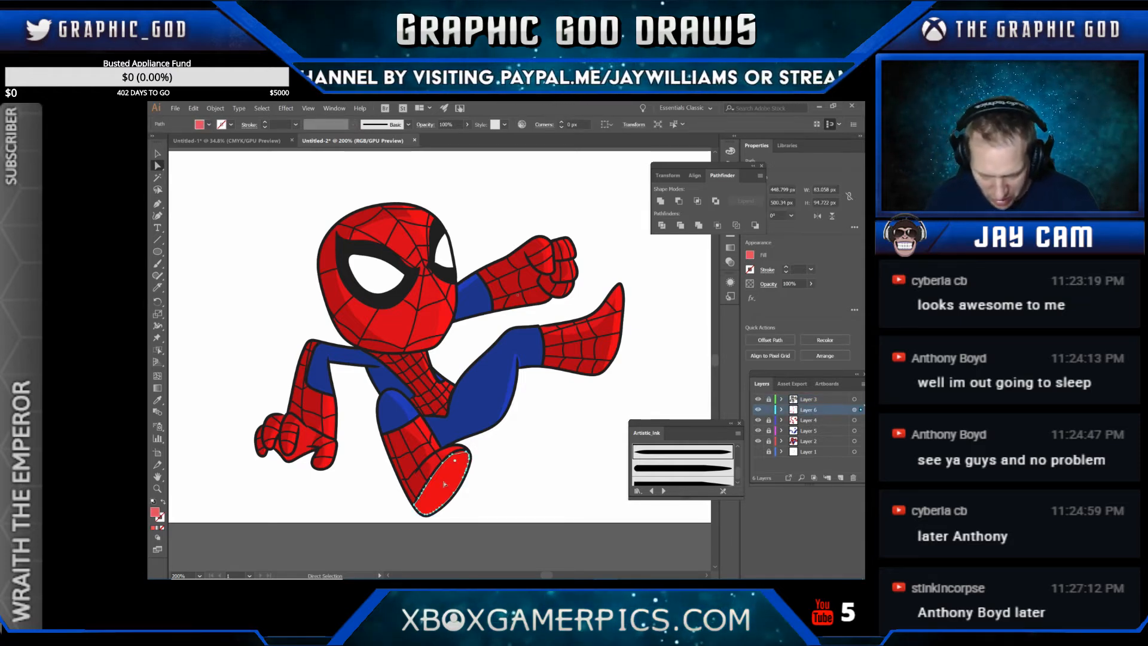
key(Delete)
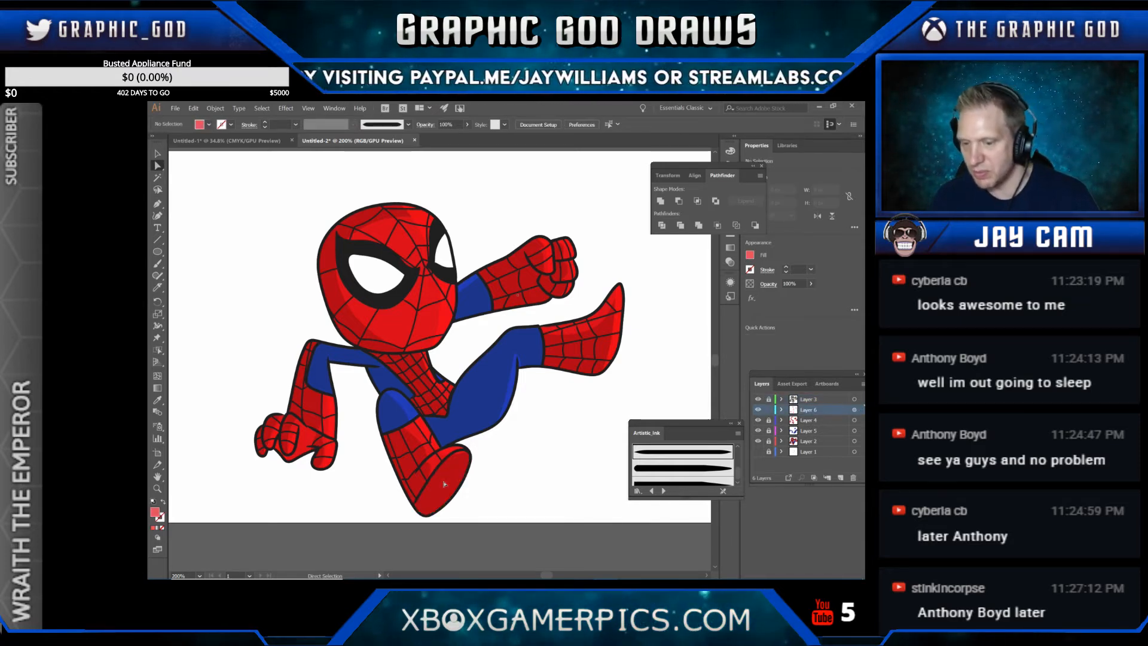
click(462, 456)
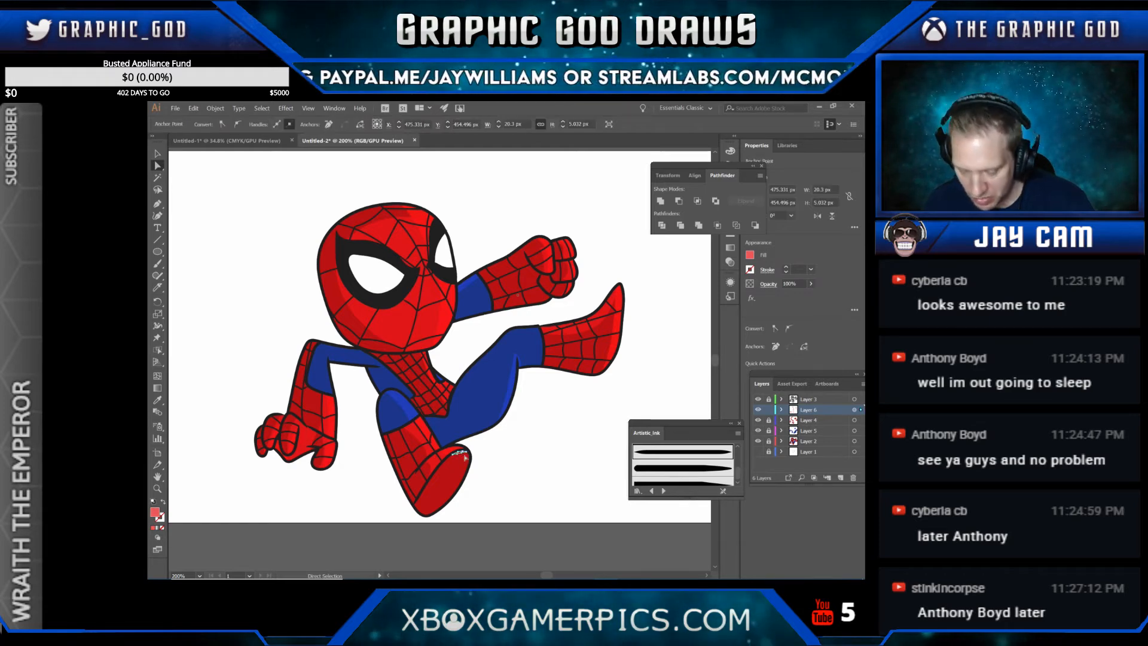
key(Delete)
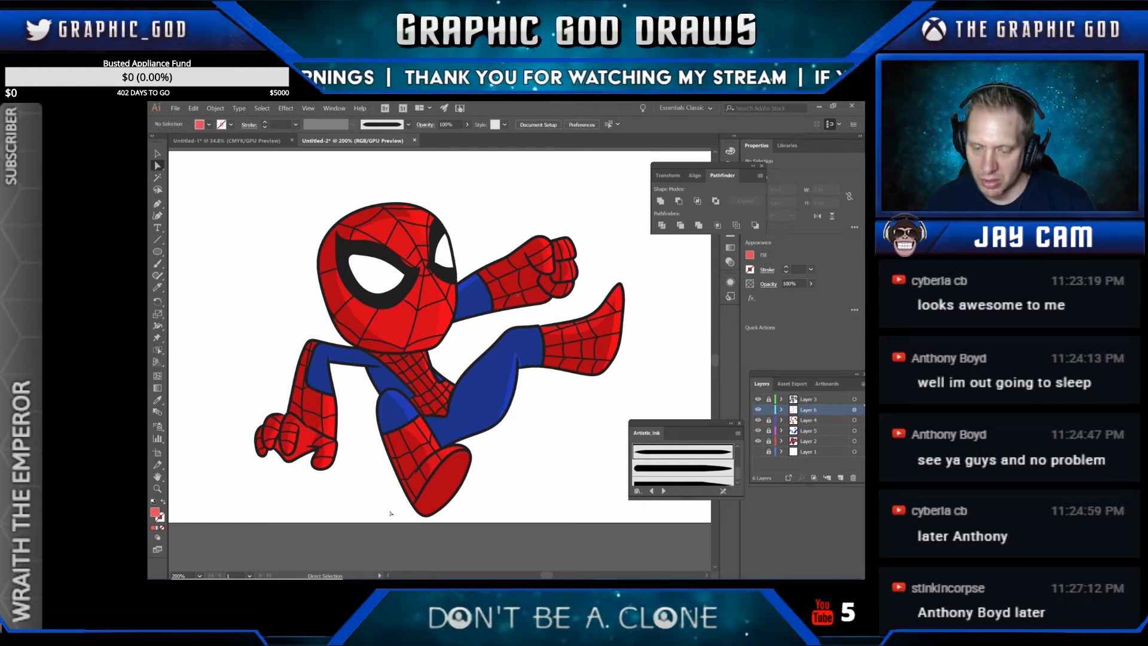
Step: Switch to Chrome and exit the full-screen view of the open page
mouse_move(396, 576)
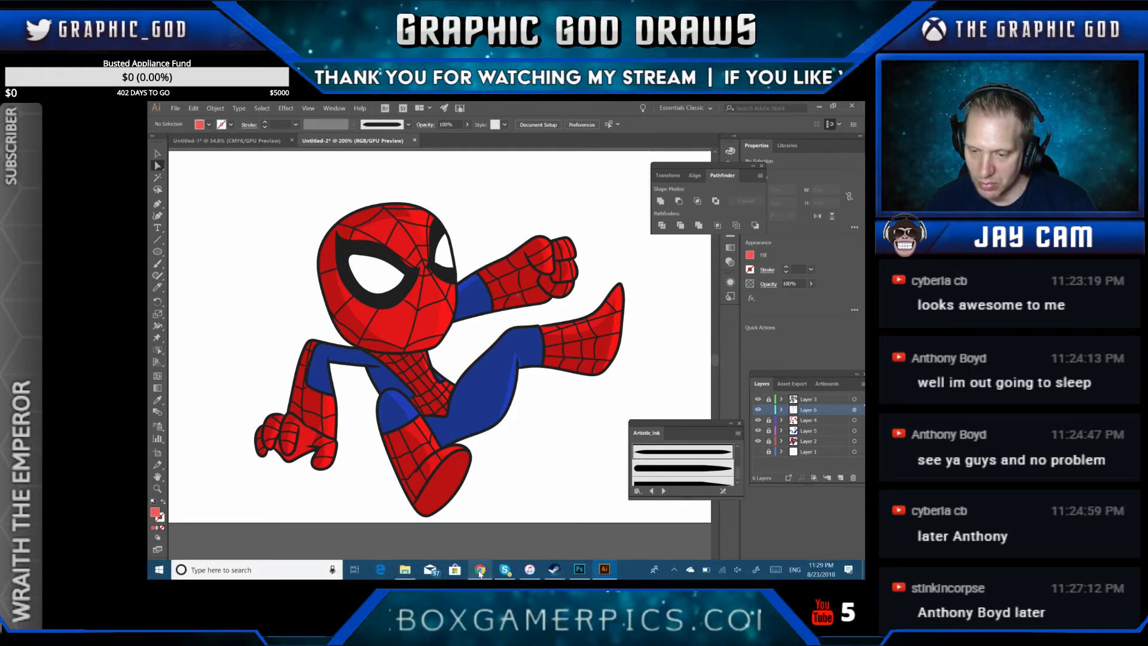
click(480, 570)
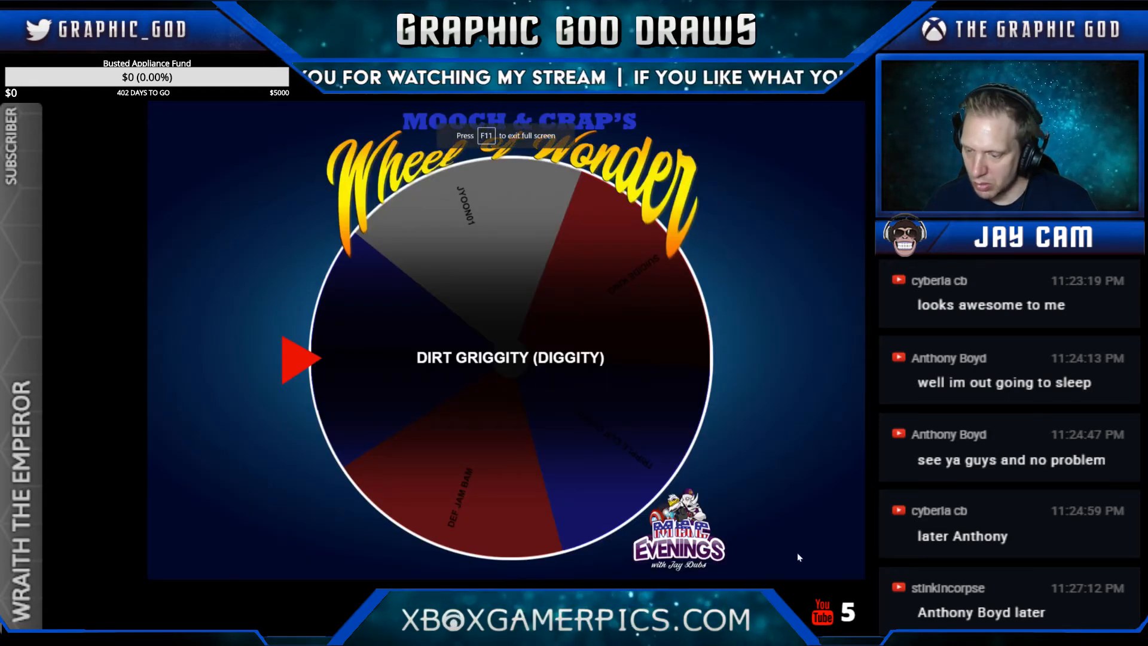
right_click(785, 475)
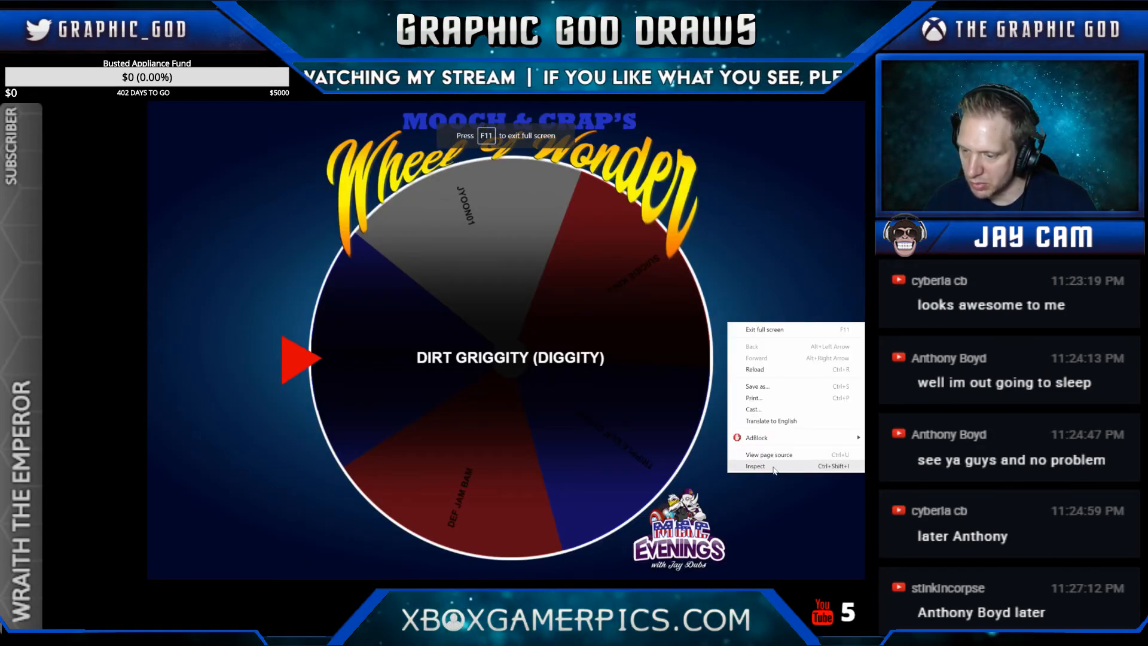
click(763, 330)
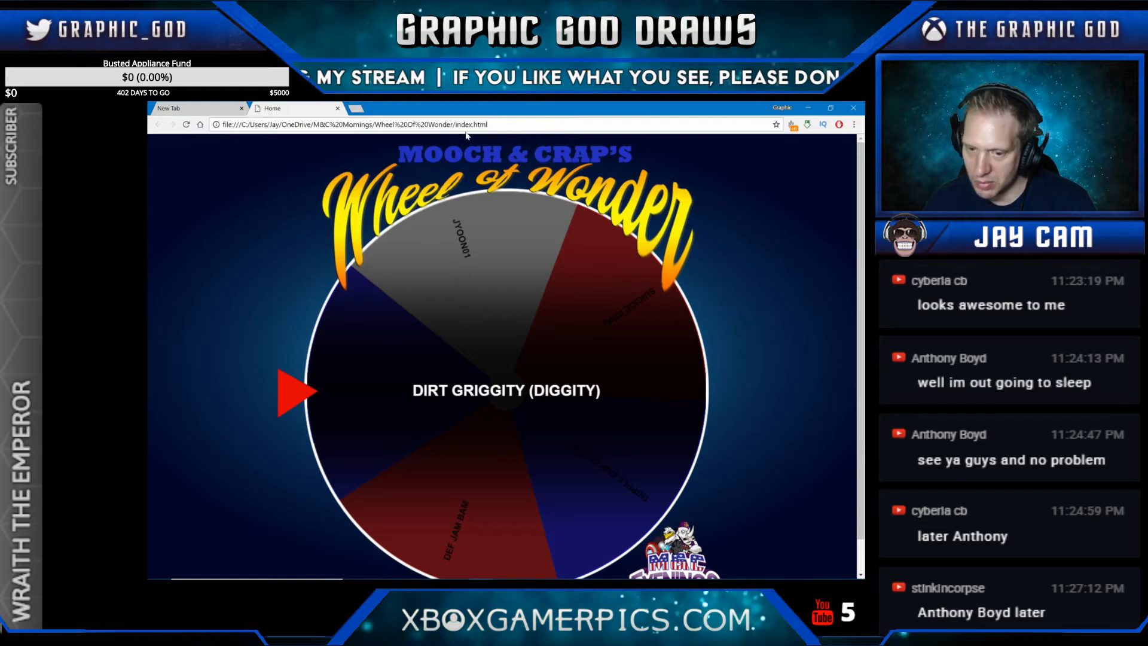
Step: Enter a search for "SPIDER SYMBOL" in a new browser tab
click(357, 111)
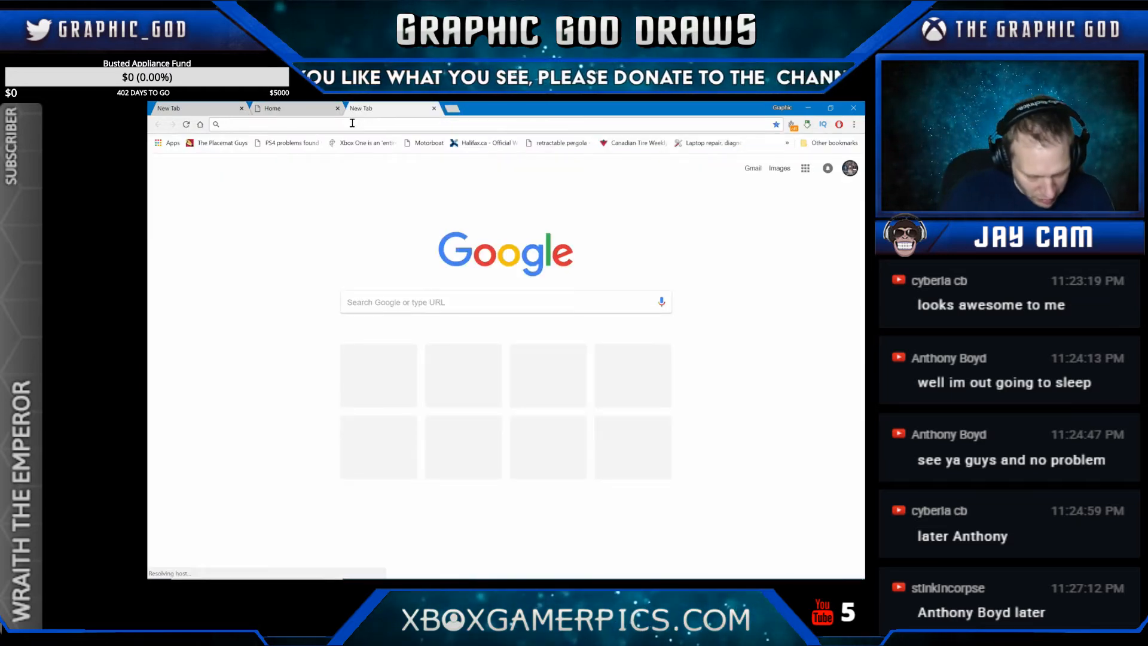
text(SP)
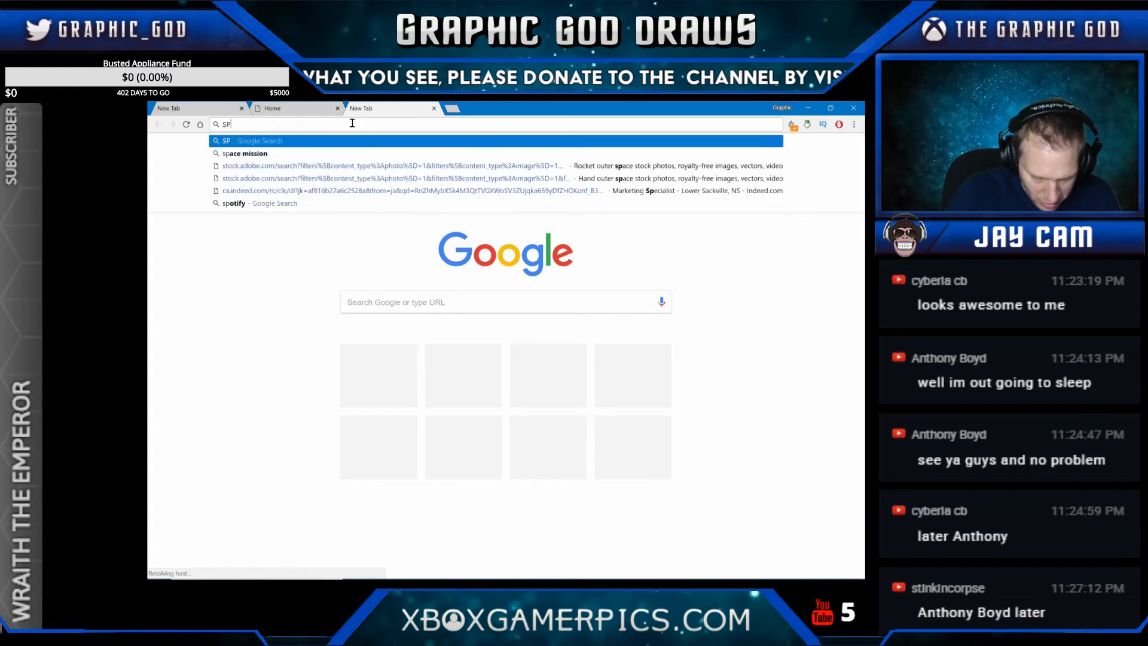
text(IDER SY)
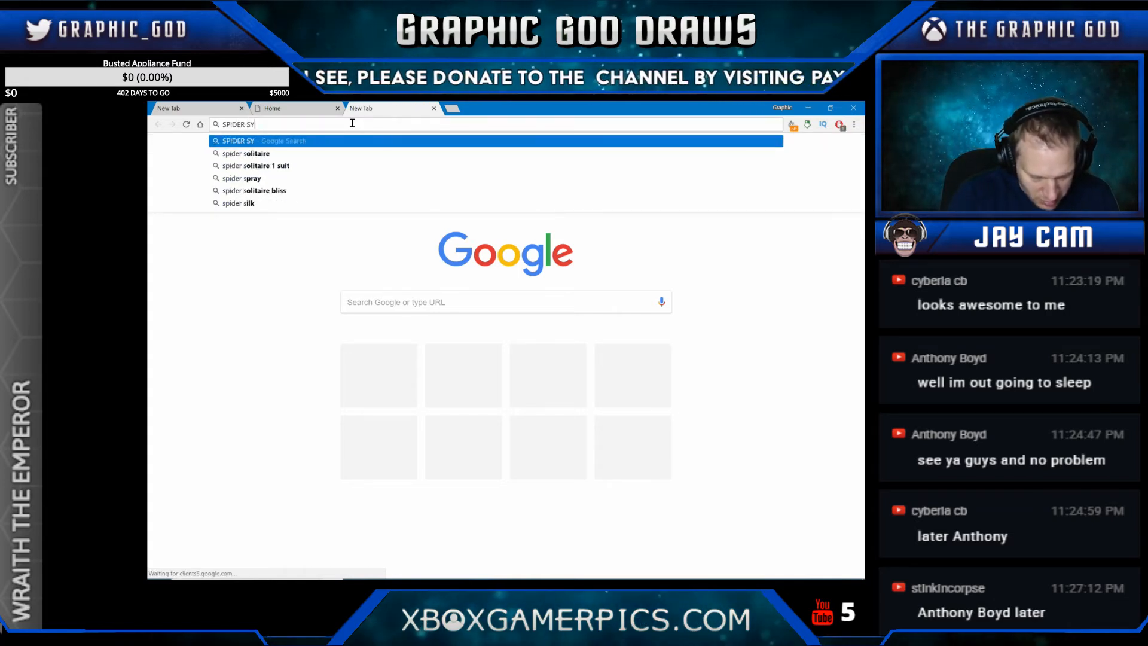
text(MBO)
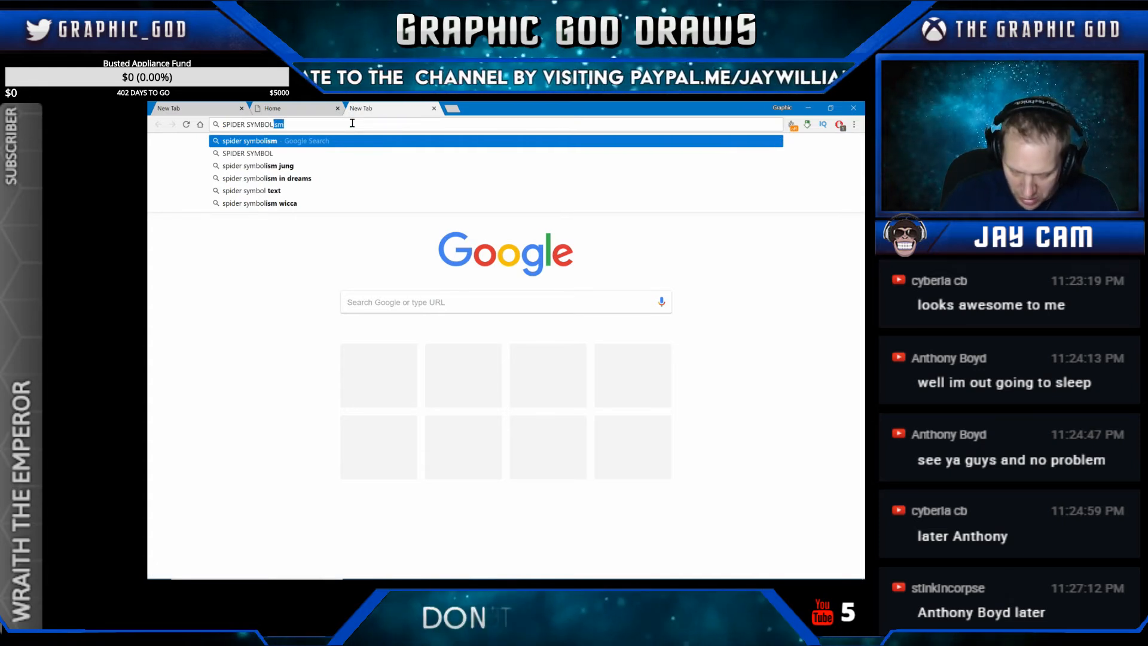
Step: Search Google for "SPIDER SYMBOL" and show the image results
text(L)
key(Right)
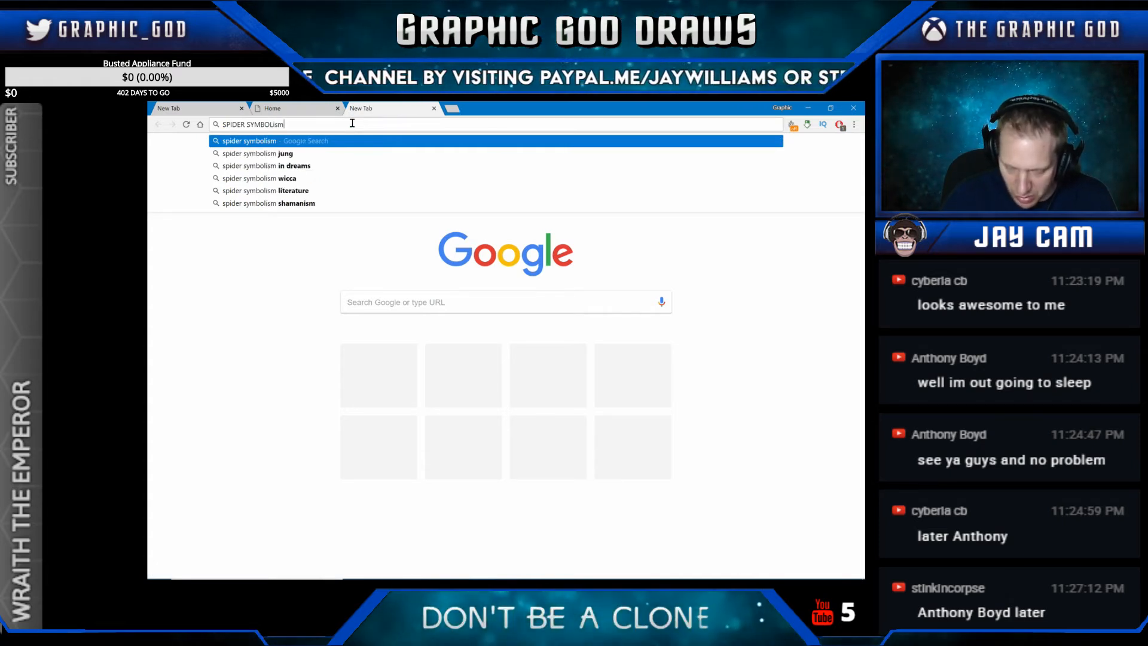
key(BackSpace)
key(BackSpace)
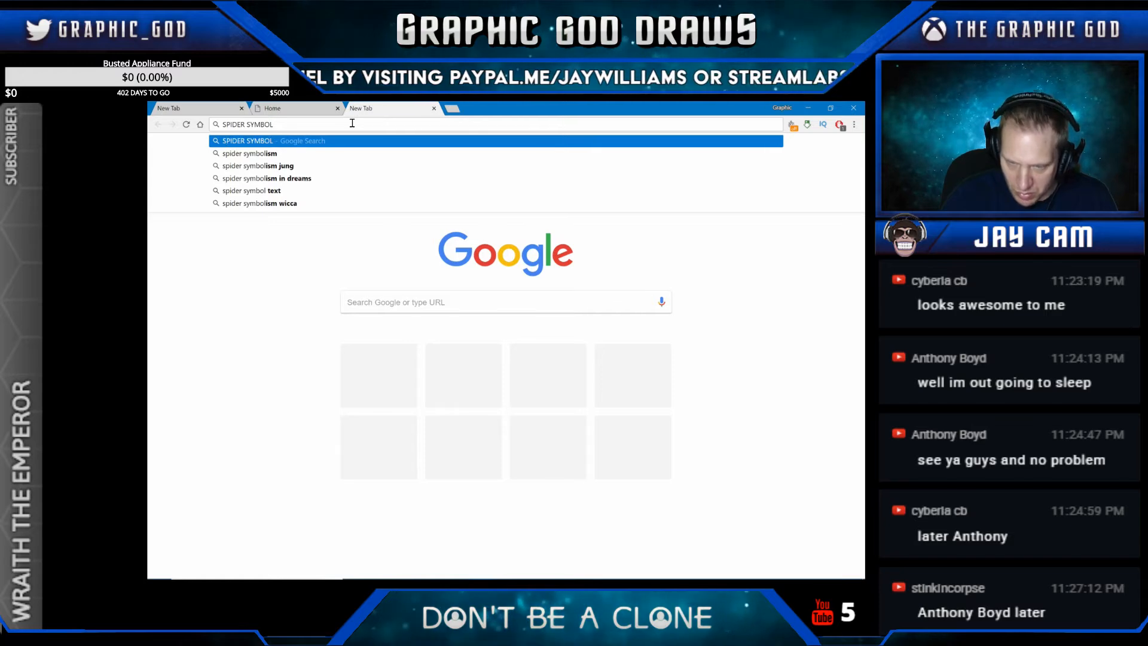
key(Return)
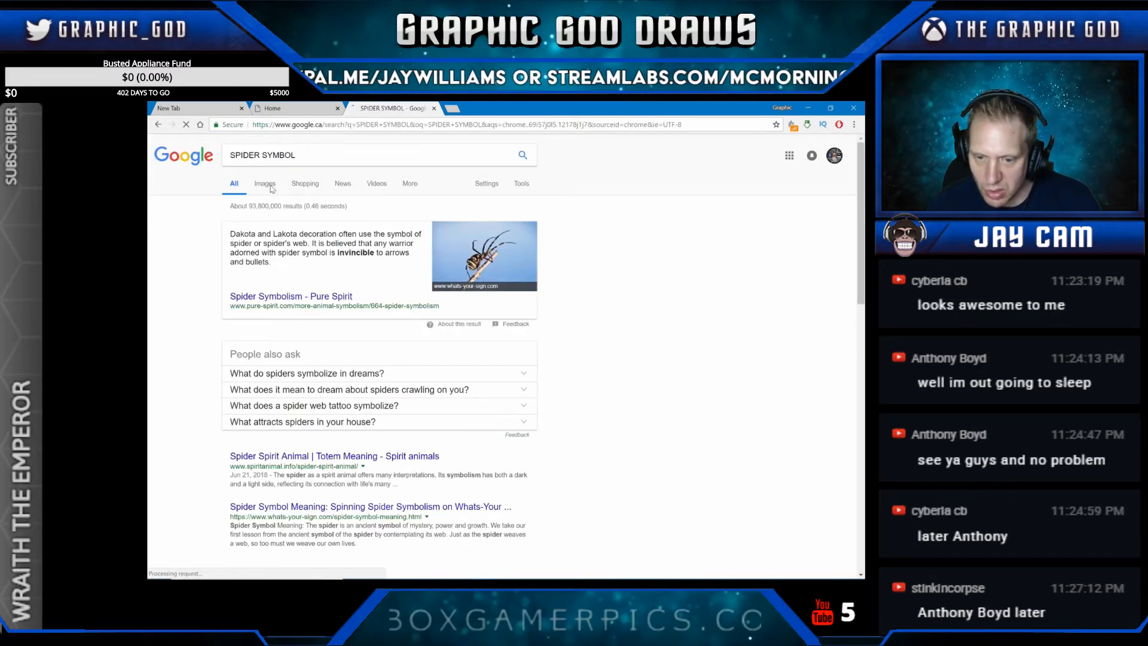
click(265, 184)
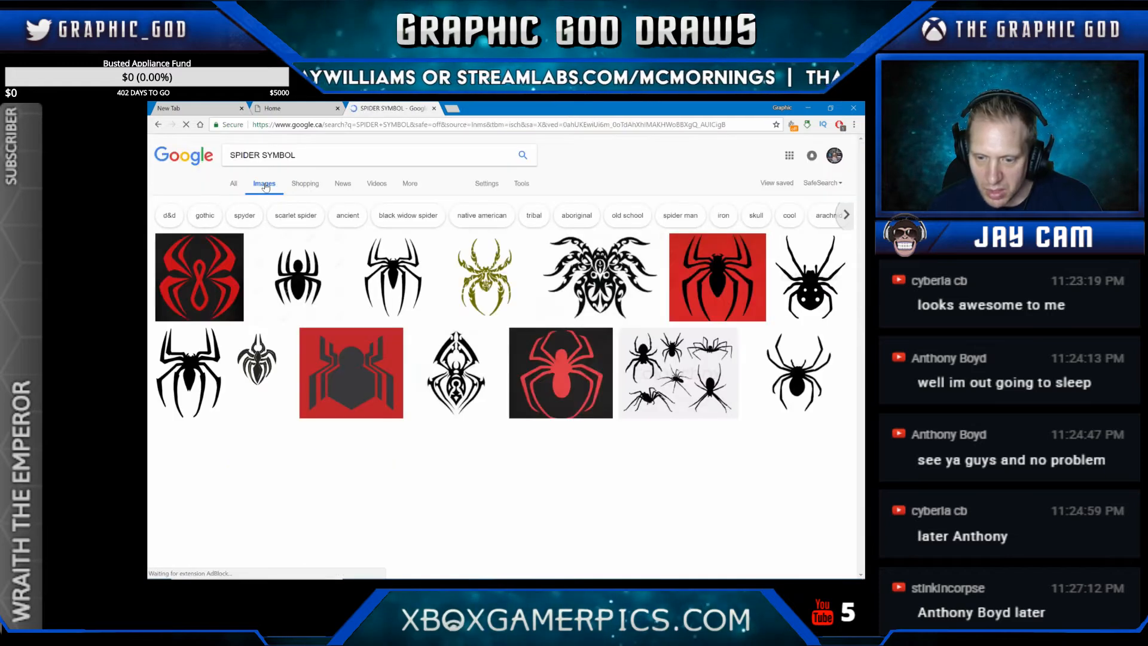
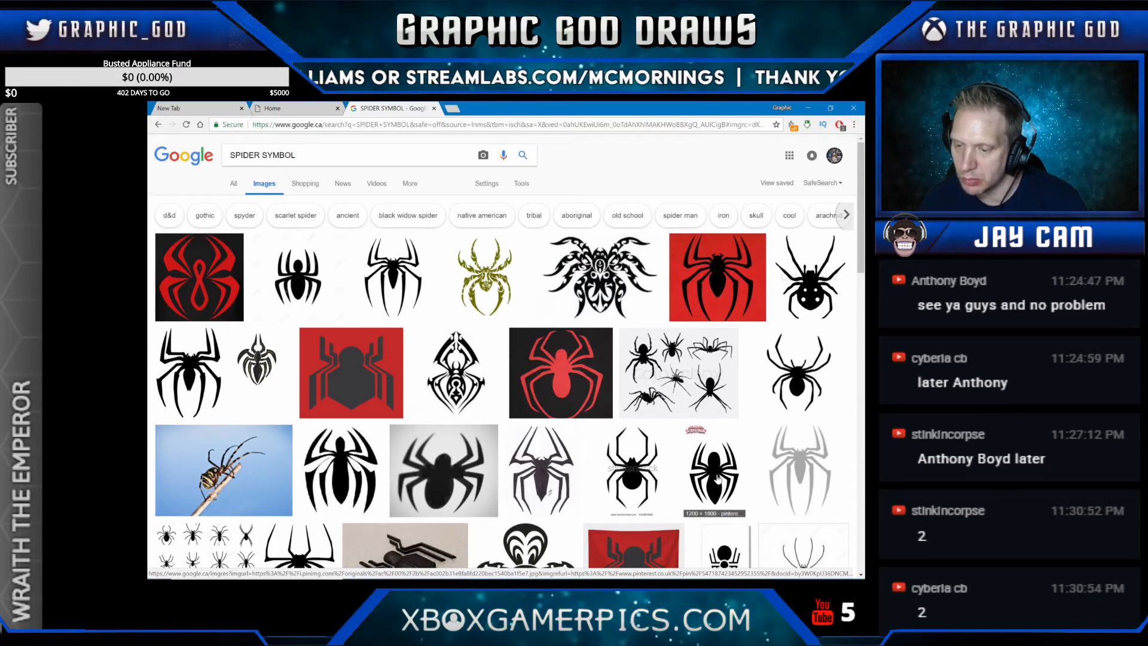
Step: Open the black Spider-Man Symbol MARVEL Ultimate image from the results and copy it
click(718, 476)
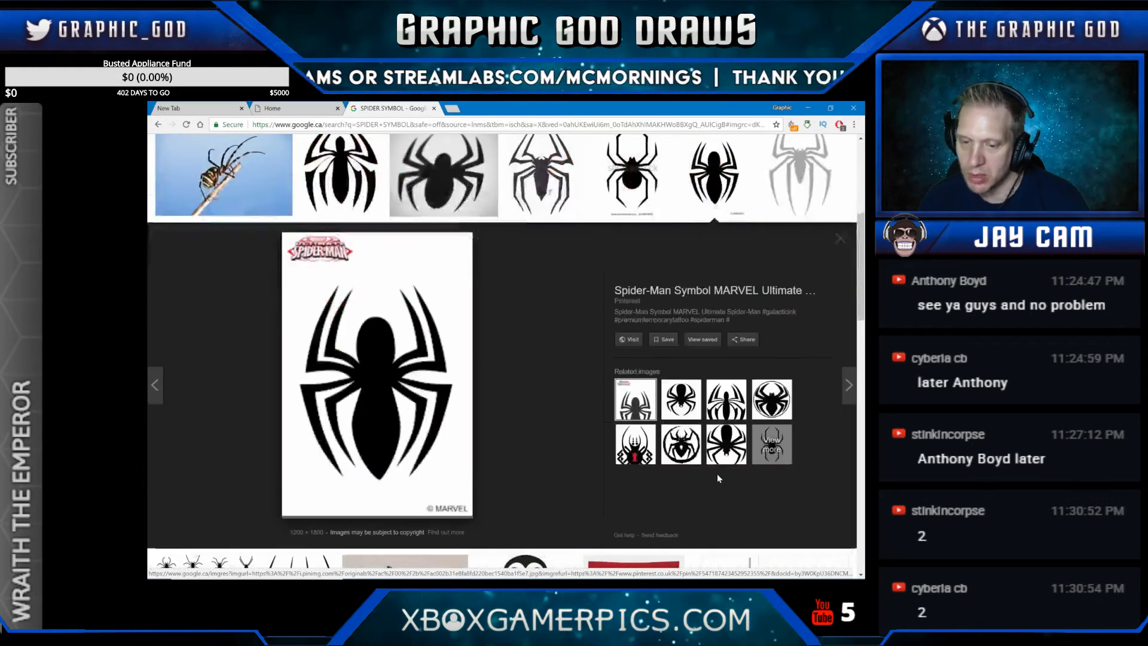
right_click(380, 401)
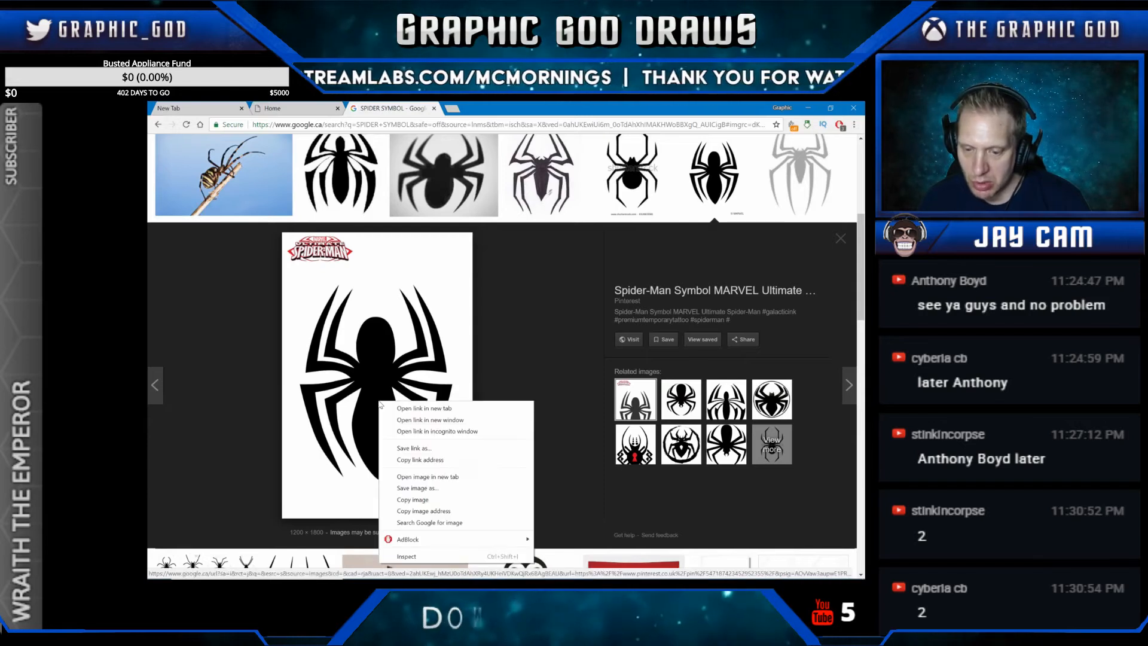
click(434, 500)
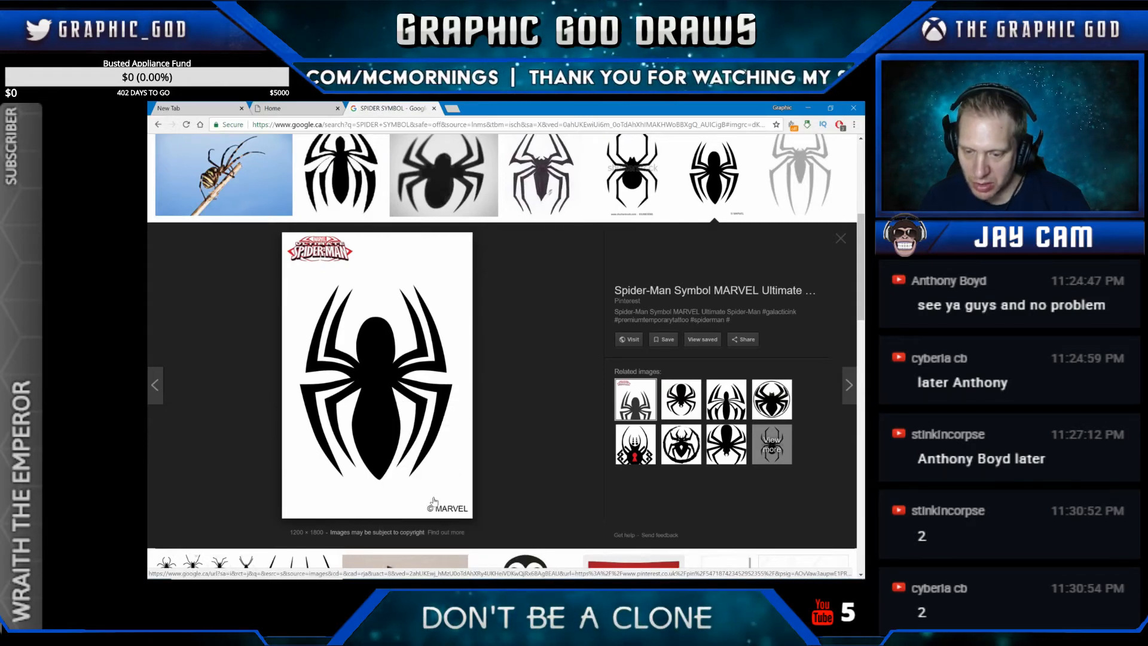
Step: Switch to Illustrator and paste the copied spider image into the Spider-Man drawing
click(808, 107)
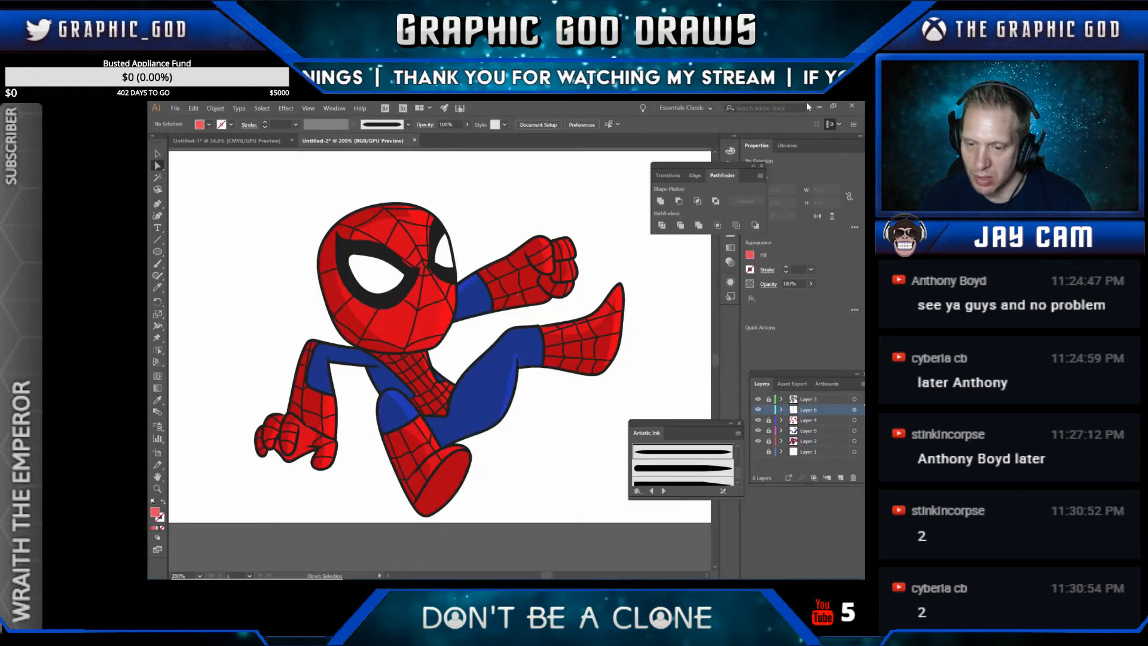
click(193, 108)
click(206, 162)
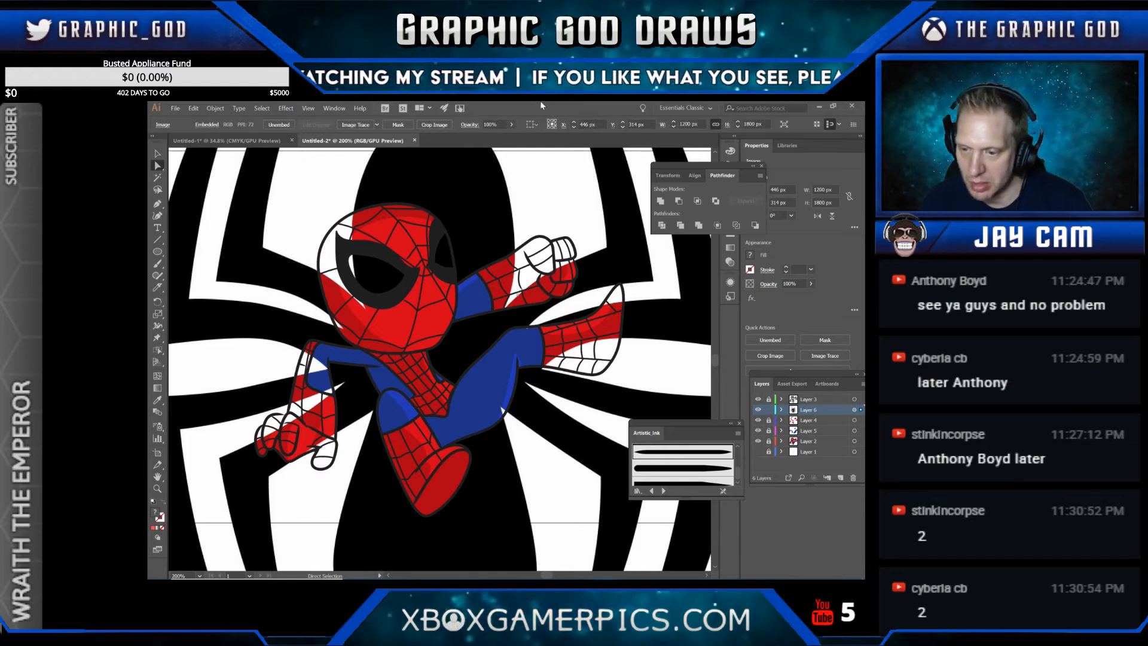
Step: Scale the pasted spider image proportionally to a width of 300 px
click(674, 127)
click(675, 127)
click(674, 127)
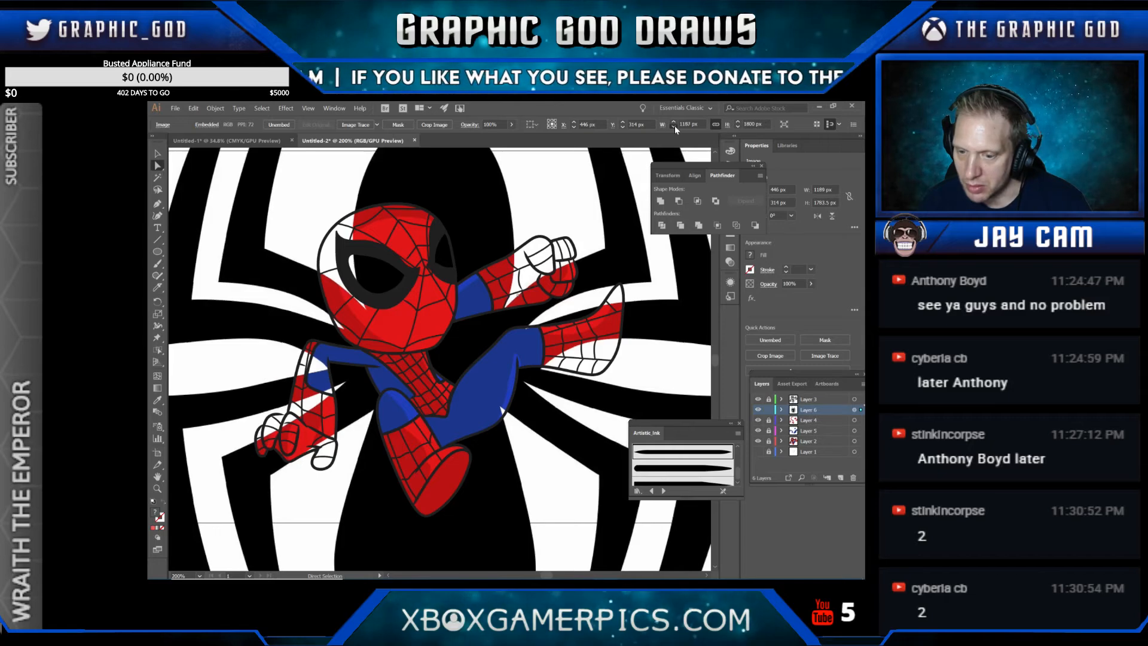
click(675, 127)
click(674, 127)
drag(701, 123, 662, 131)
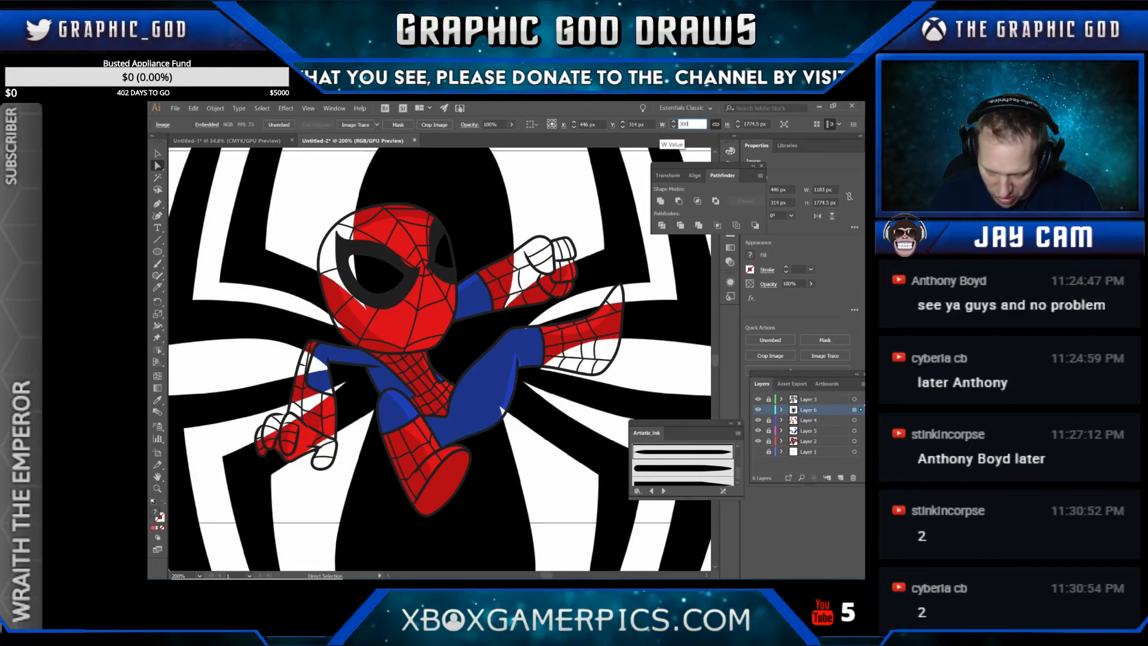
text(300)
key(Return)
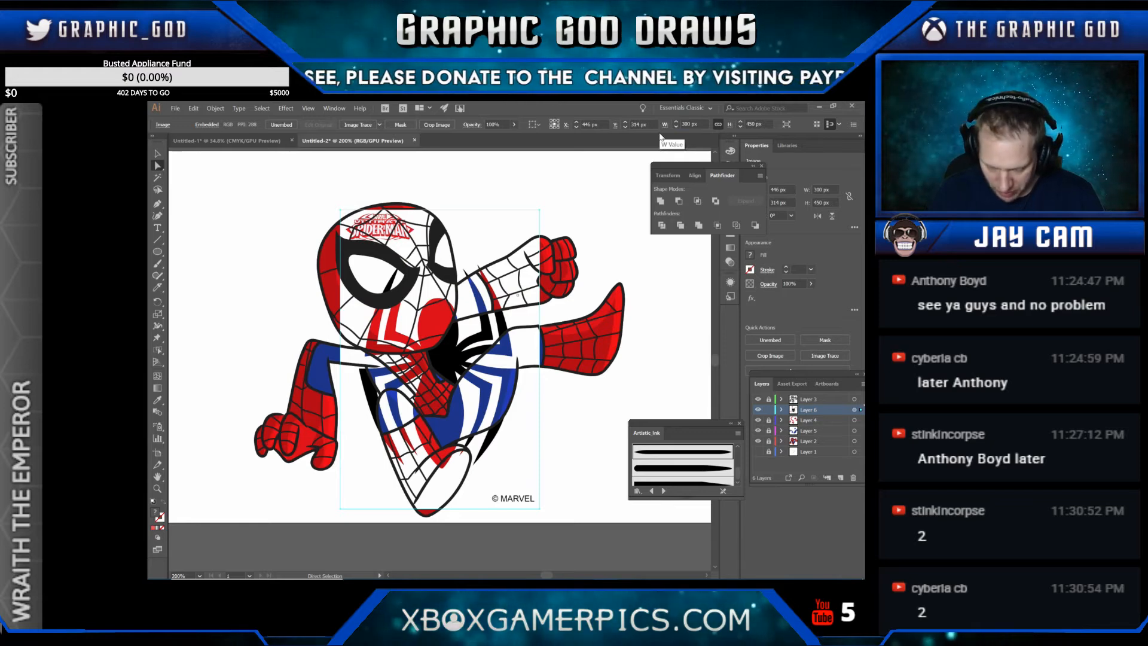
Step: Move the spider image horizontally to the empty area beside the character's outstretched foot, clear of the figure
key(shift+Right)
key(shift+Right)
key(shift+Right)
key(shift+Right)
key(shift+Right)
key(shift+Right)
key(shift+Right)
key(shift+Right)
key(shift+Right)
key(shift+Right)
key(shift+Right)
key(shift+Right)
key(shift+Right)
key(shift+Right)
key(shift+Right)
key(shift+Right)
key(shift+Right)
key(shift+Right)
key(shift+Right)
key(shift+Right)
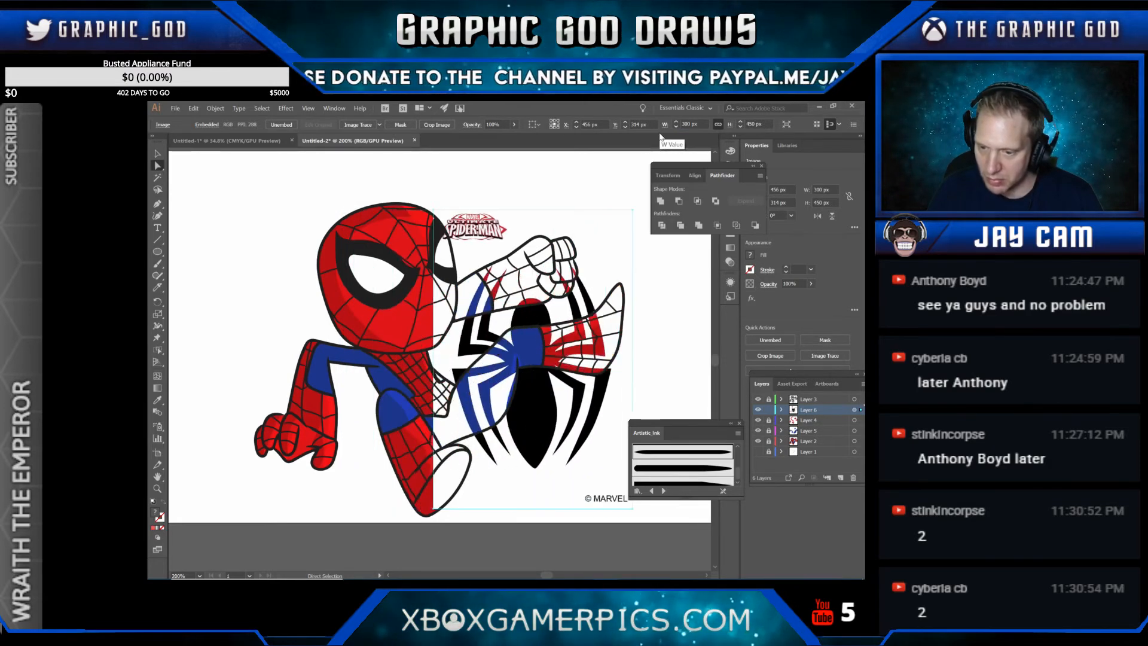
key(shift+Right)
key(shift+Right)
key(shift+Right)
key(shift+Right)
key(shift+Right)
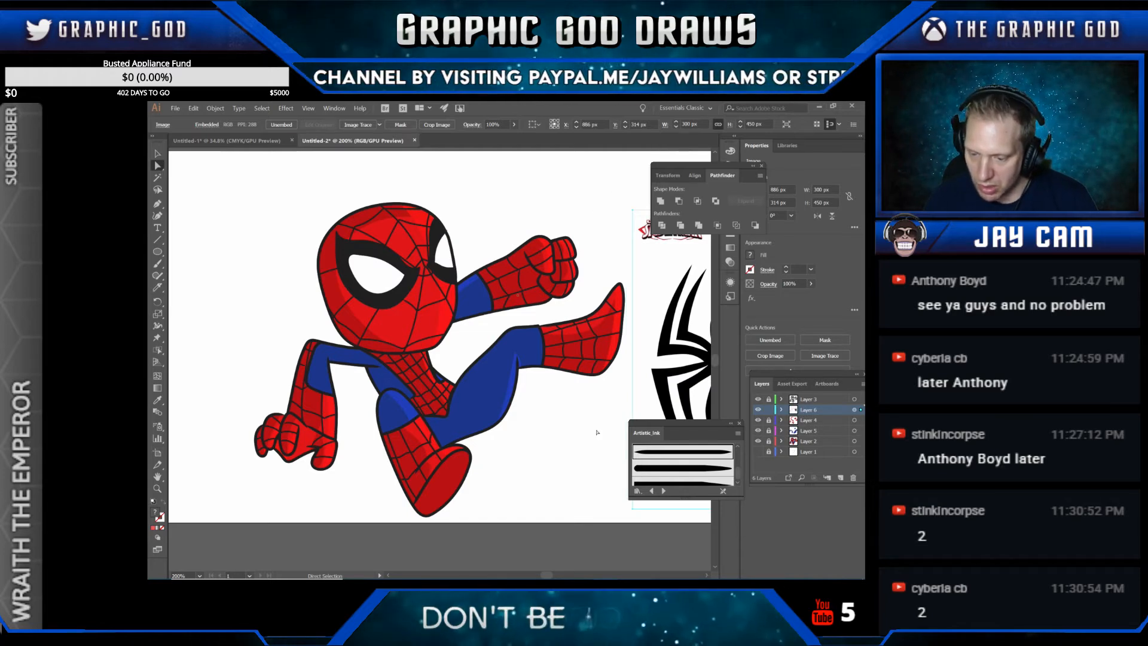
drag(547, 574, 553, 575)
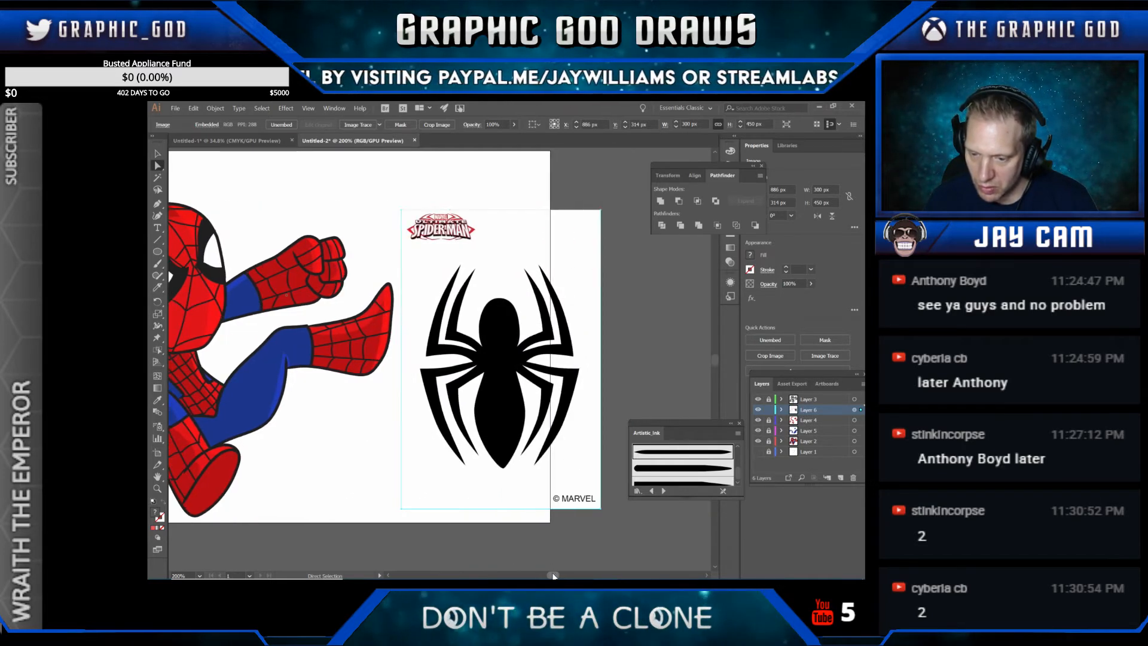
Step: Trace the spider image with the Black and White Logo preset and expand the result into editable paths
click(155, 154)
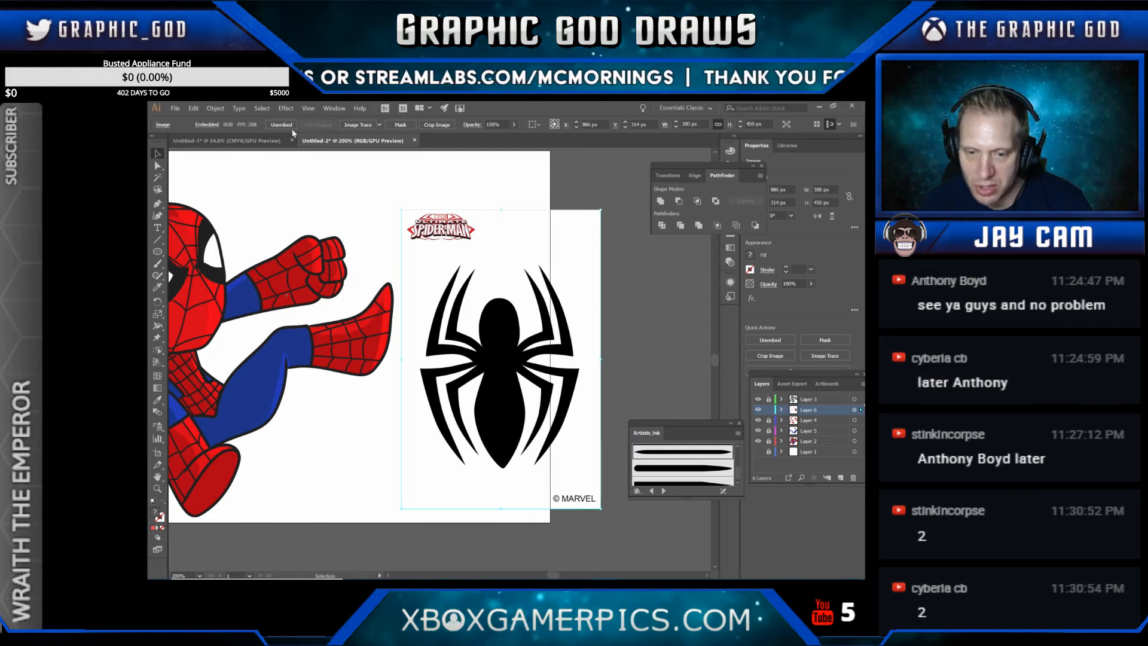
click(380, 125)
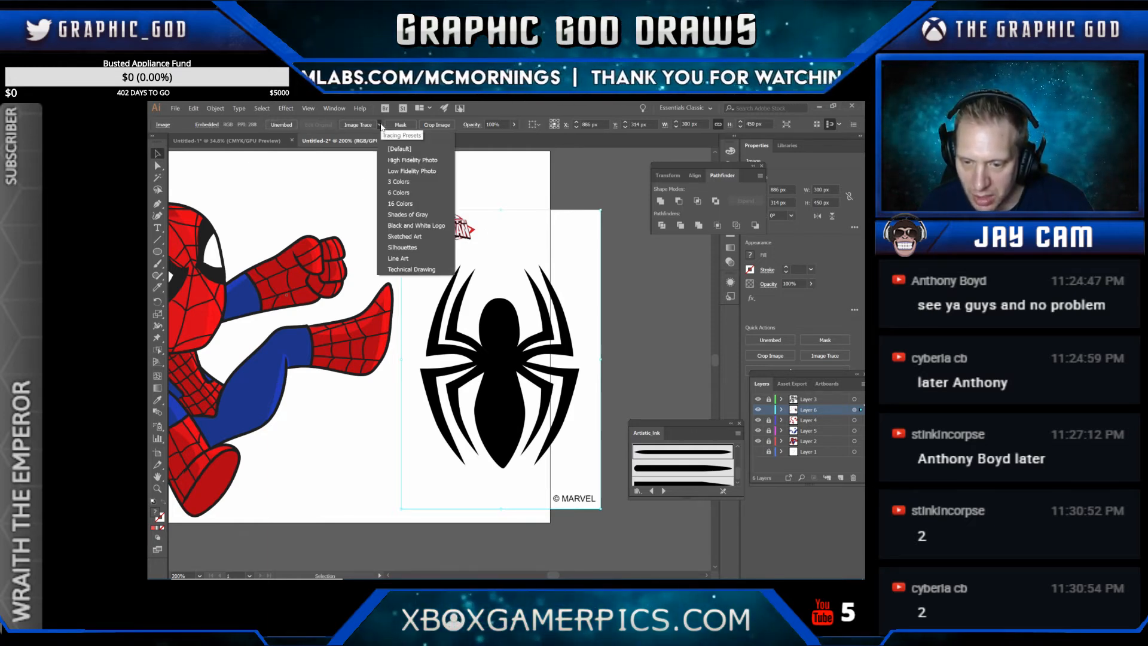
click(425, 227)
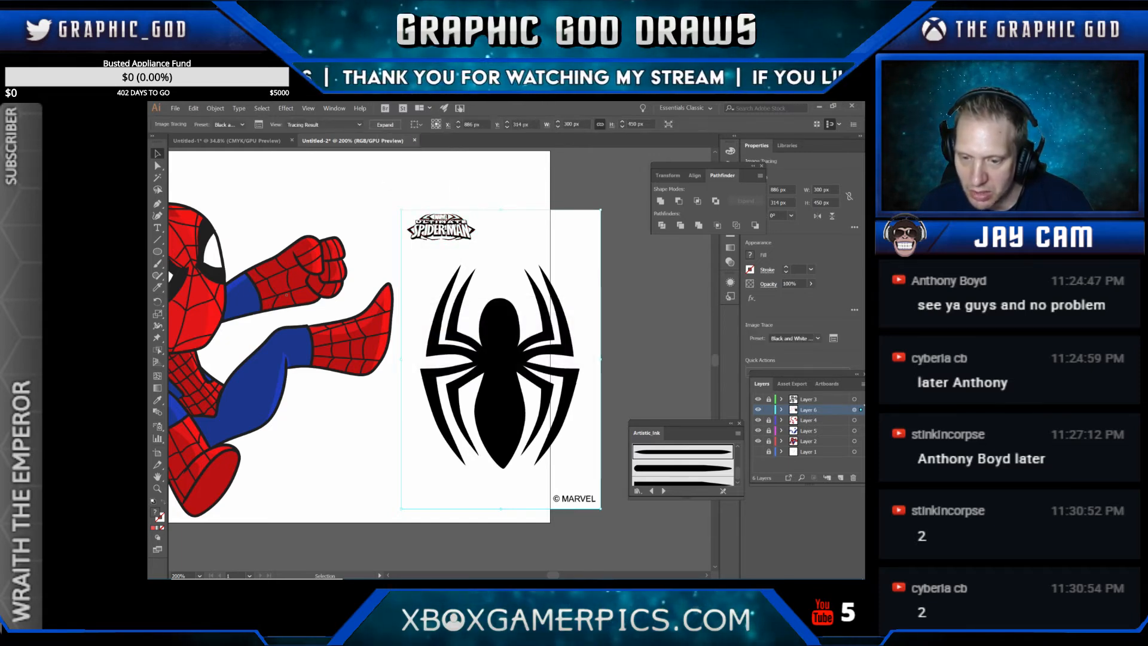
key(a)
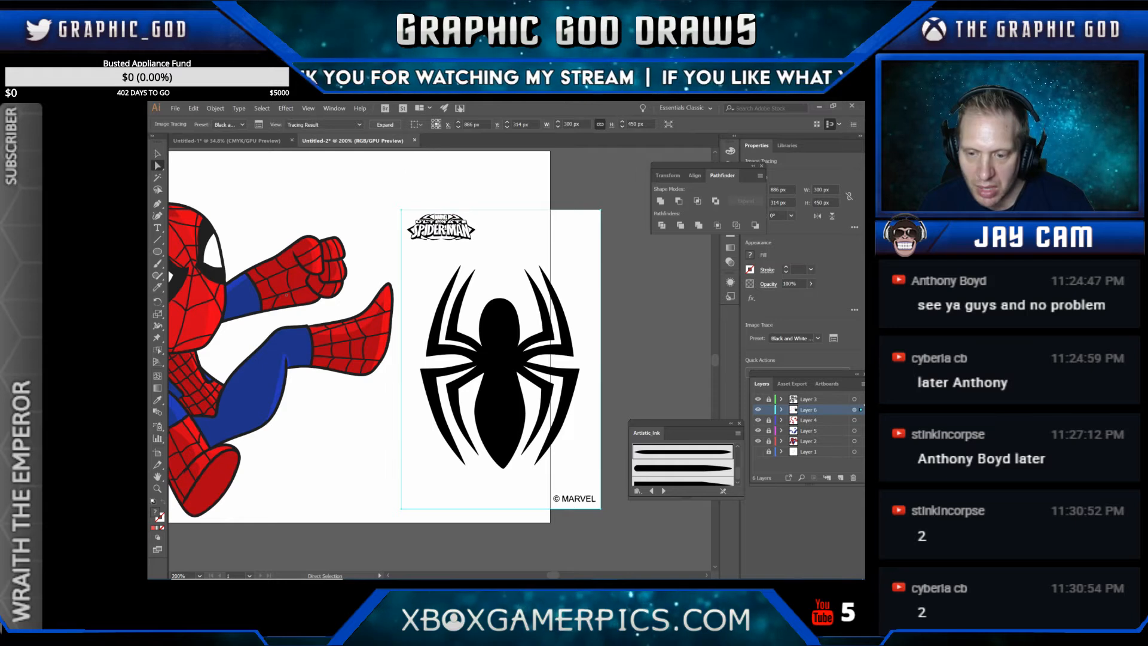
click(387, 124)
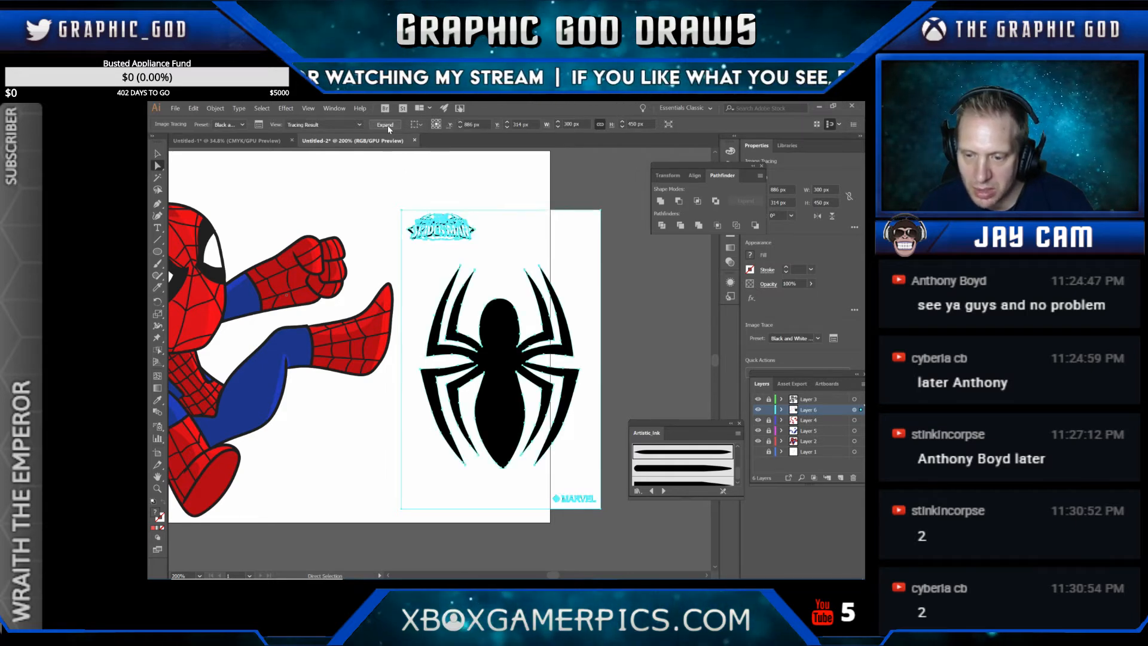
key(v)
drag(385, 187, 509, 248)
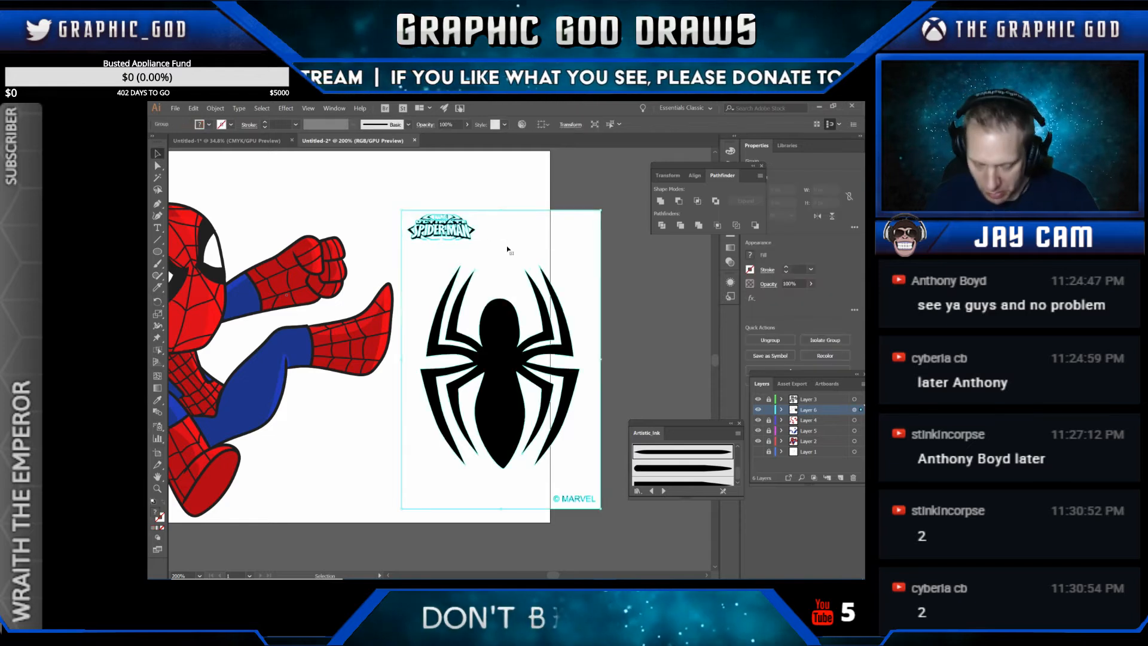
key(Delete)
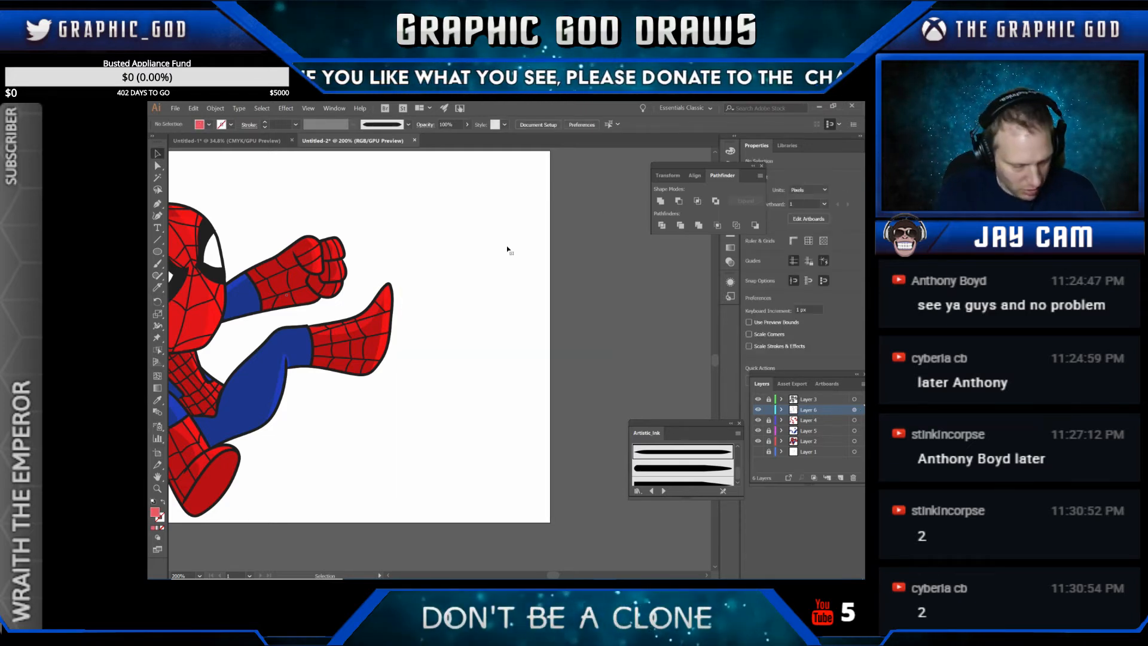
key(ctrl+z)
Step: Delete the Ultimate Spider-Man logo, the white background and the MARVEL copyright text from the tracing, keeping only the spider
key(a)
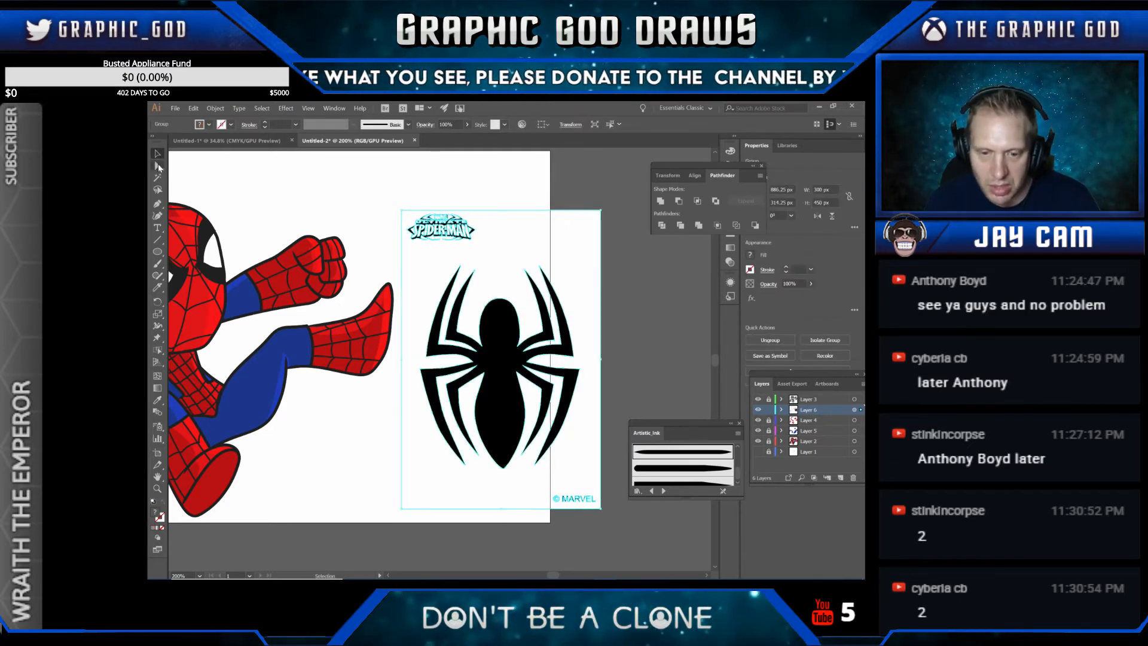
drag(377, 180, 503, 248)
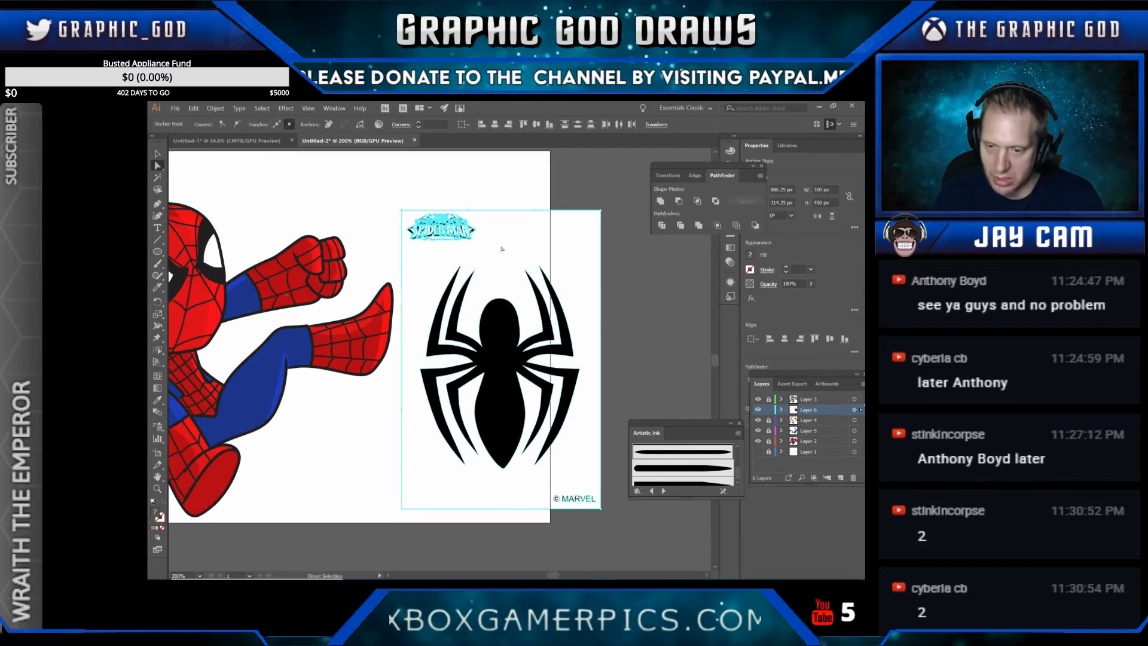
key(Delete)
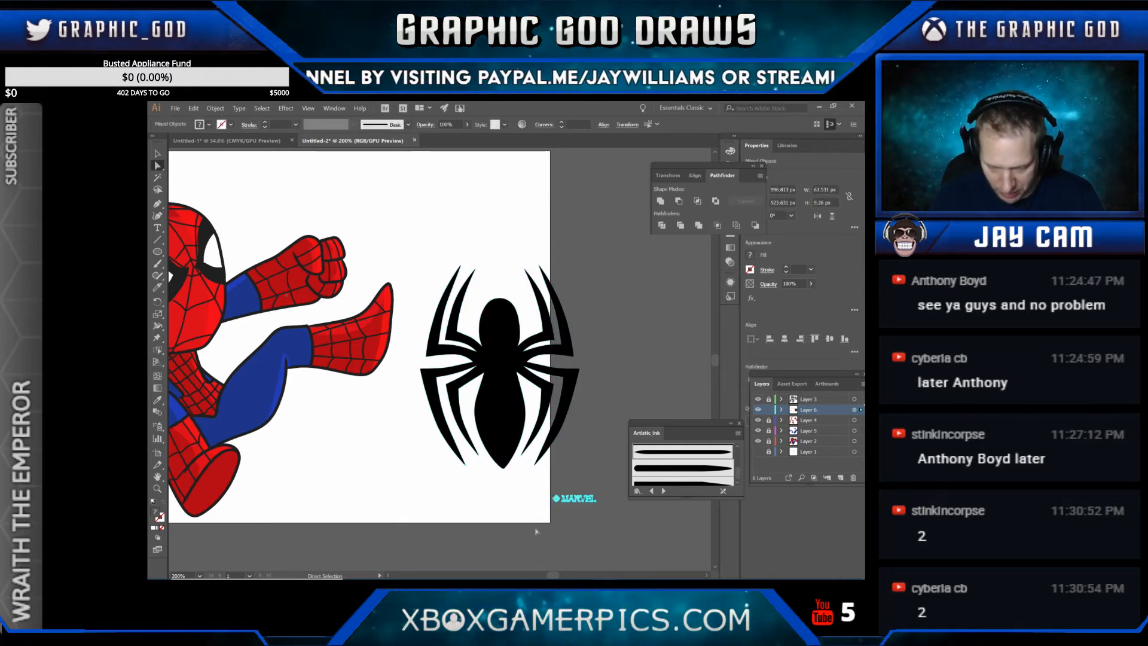
key(Delete)
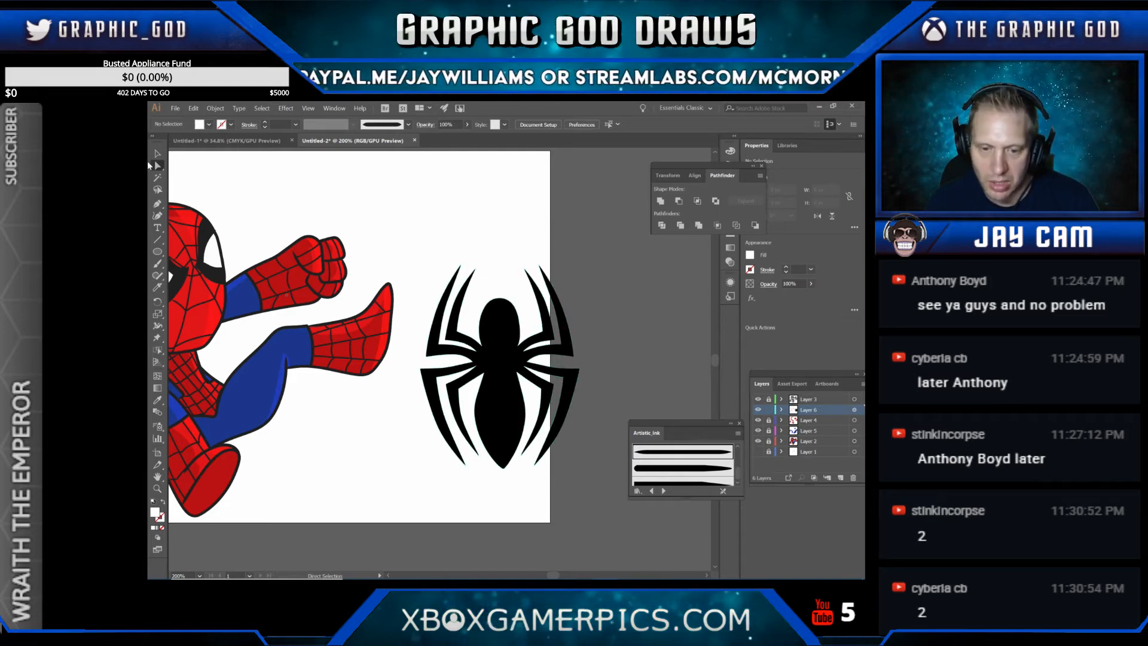
Step: Select the whole traced spider group and scale it proportionally to a width of 100 px
key(v)
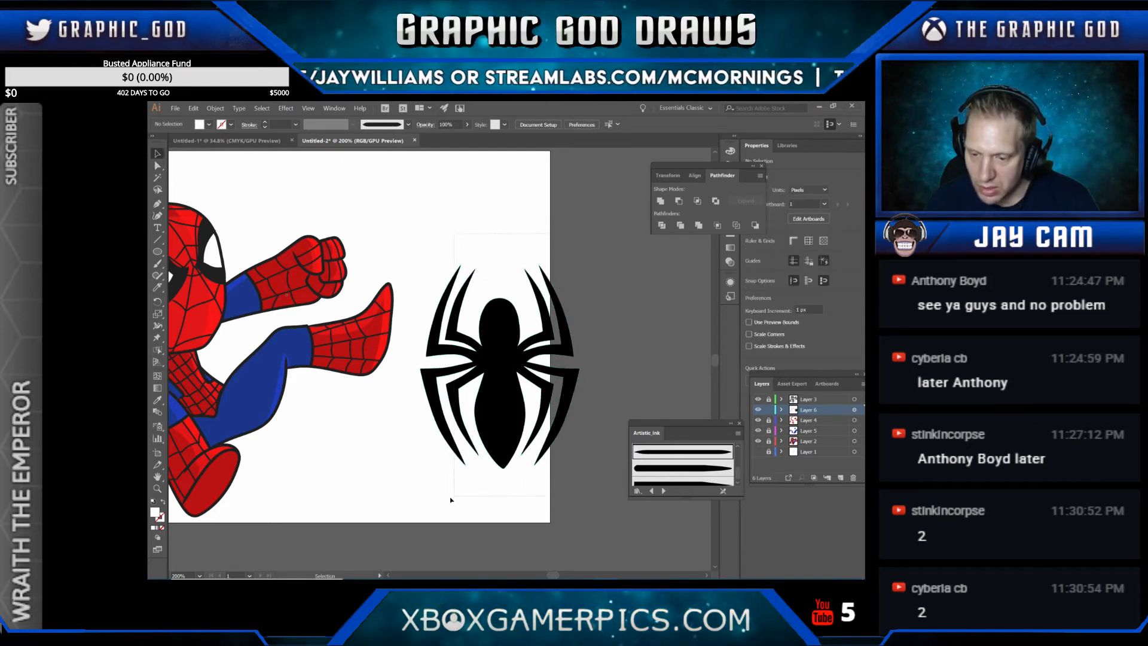
key(ctrl+a)
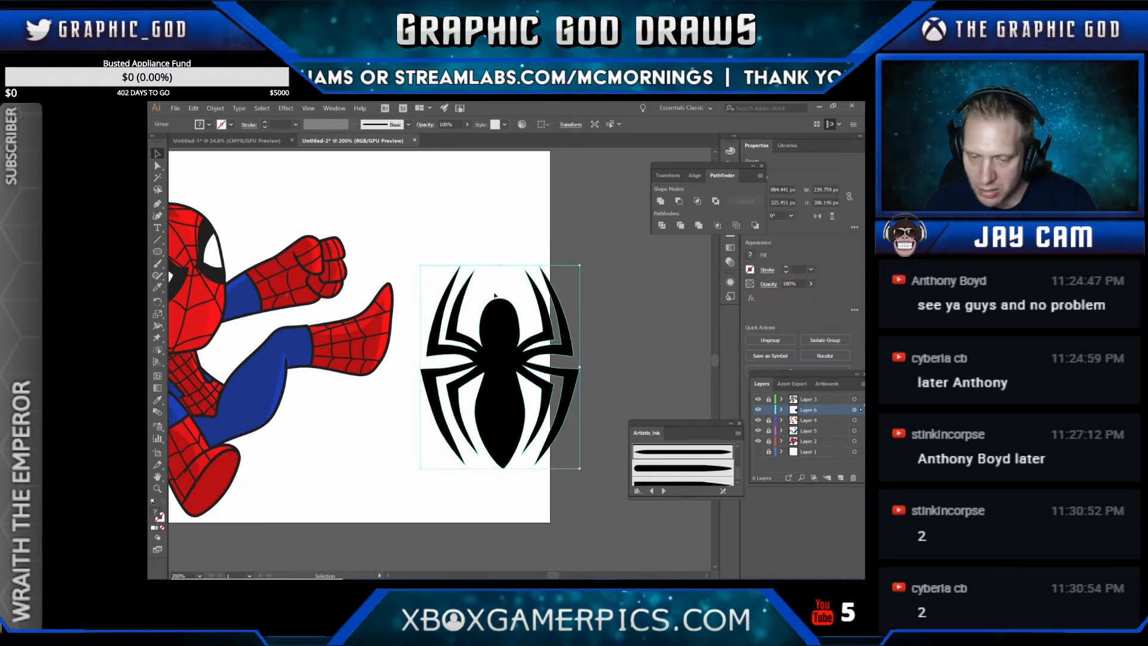
click(569, 125)
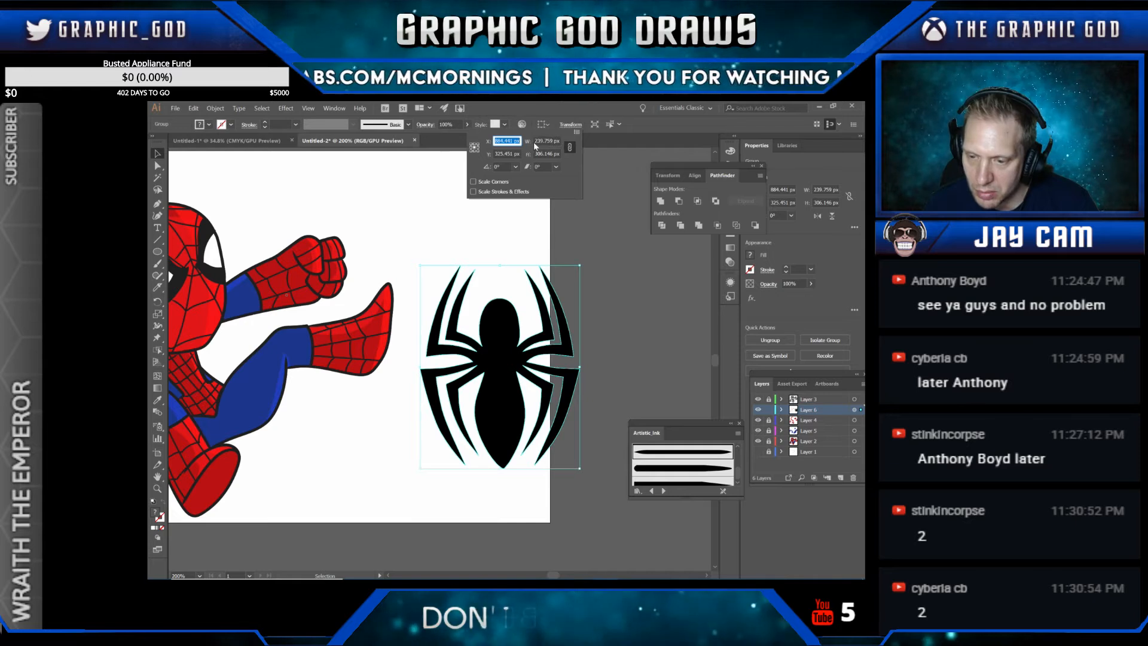
key(Tab)
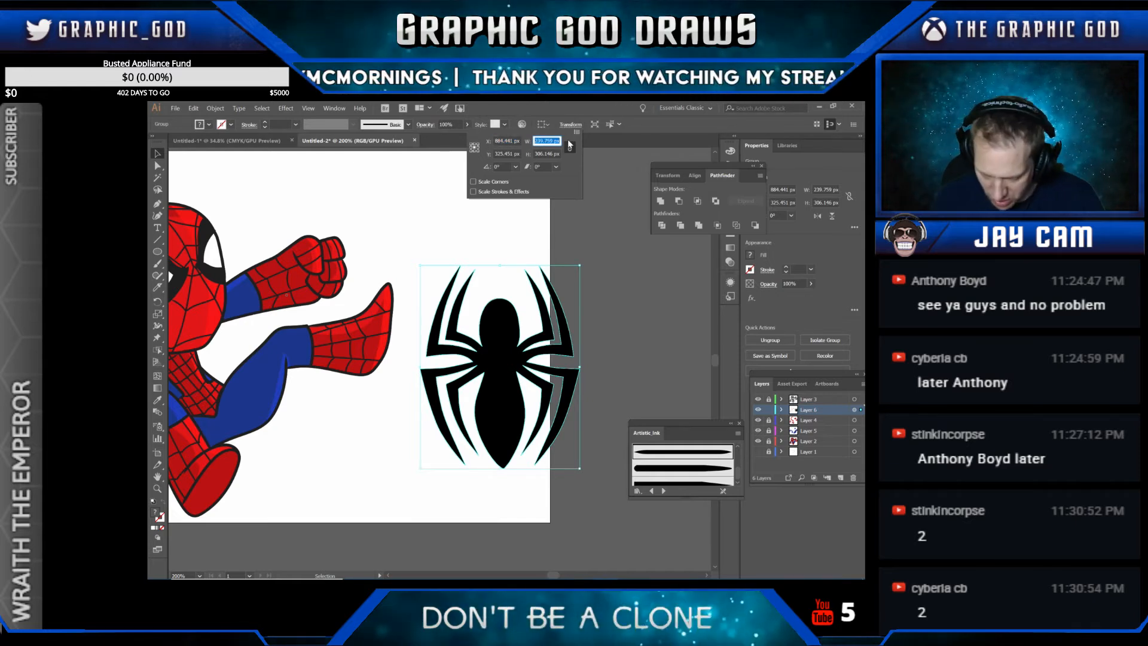
text(100)
key(Return)
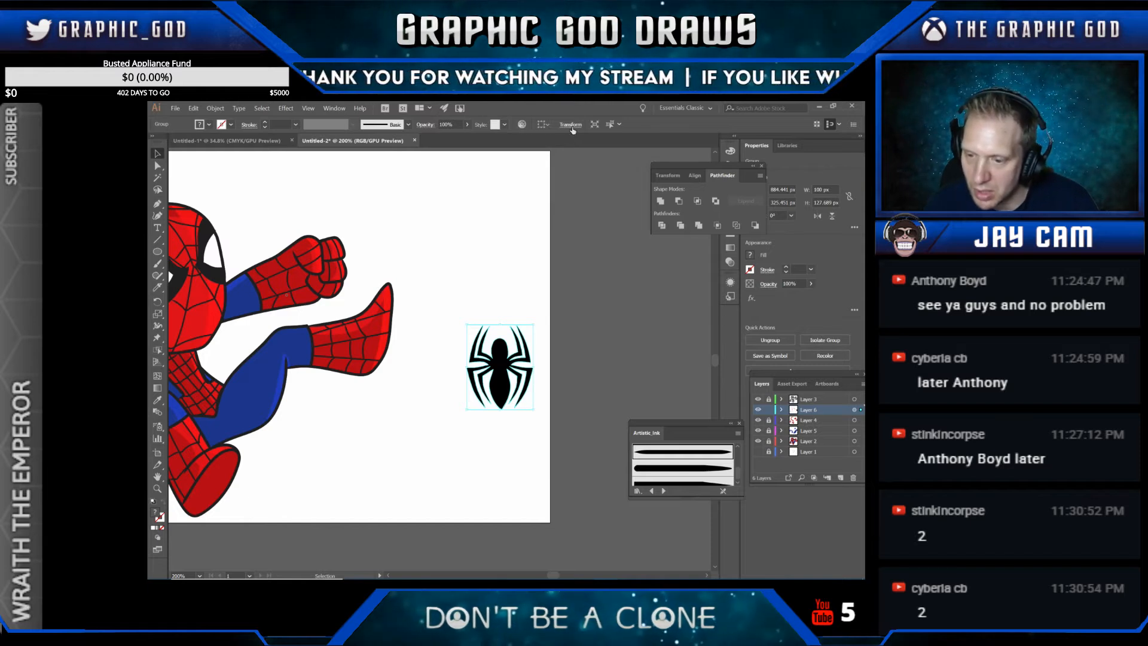
Step: Reduce the spider group to a width of 75 px and place it on the character's chest
click(571, 125)
key(Tab)
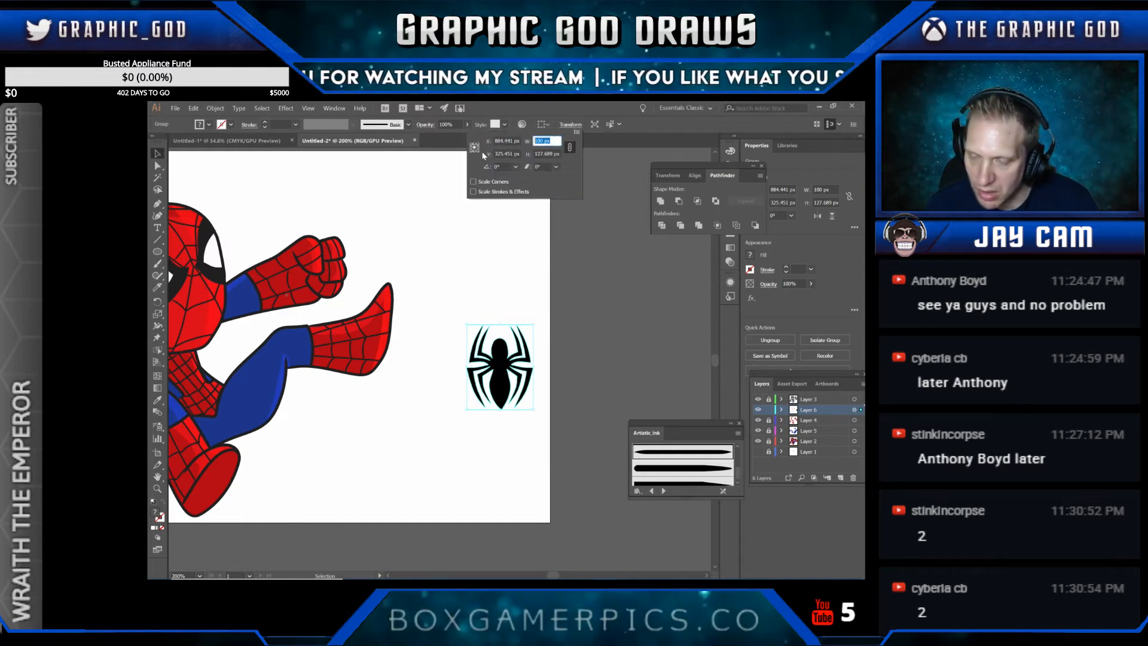
text(75)
key(Return)
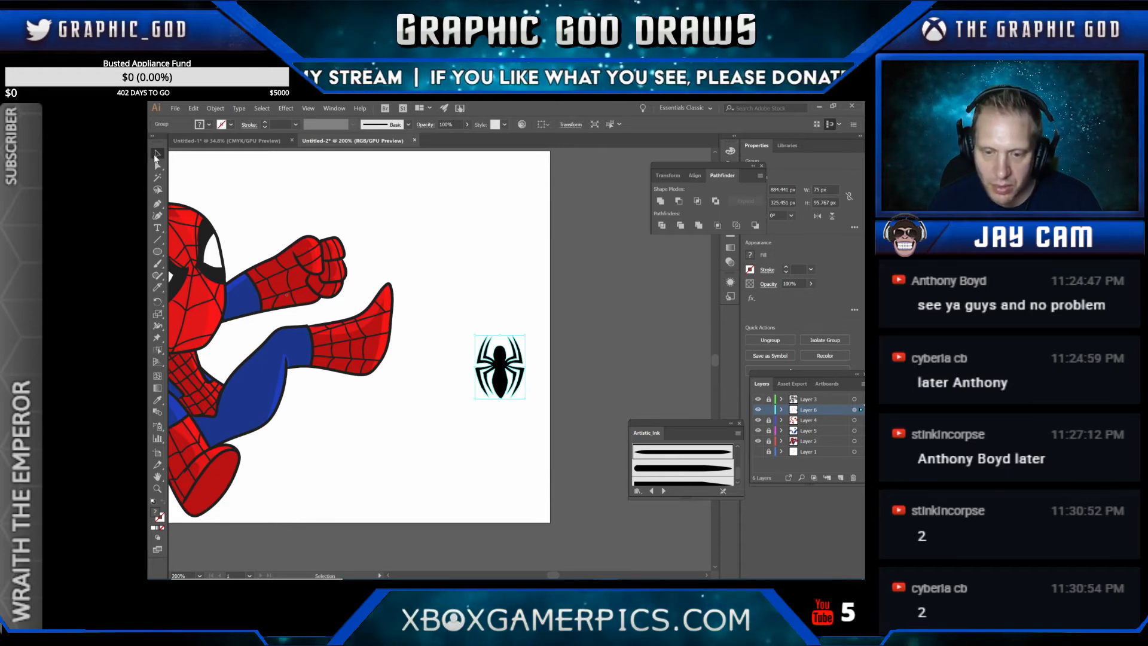
drag(498, 375, 190, 377)
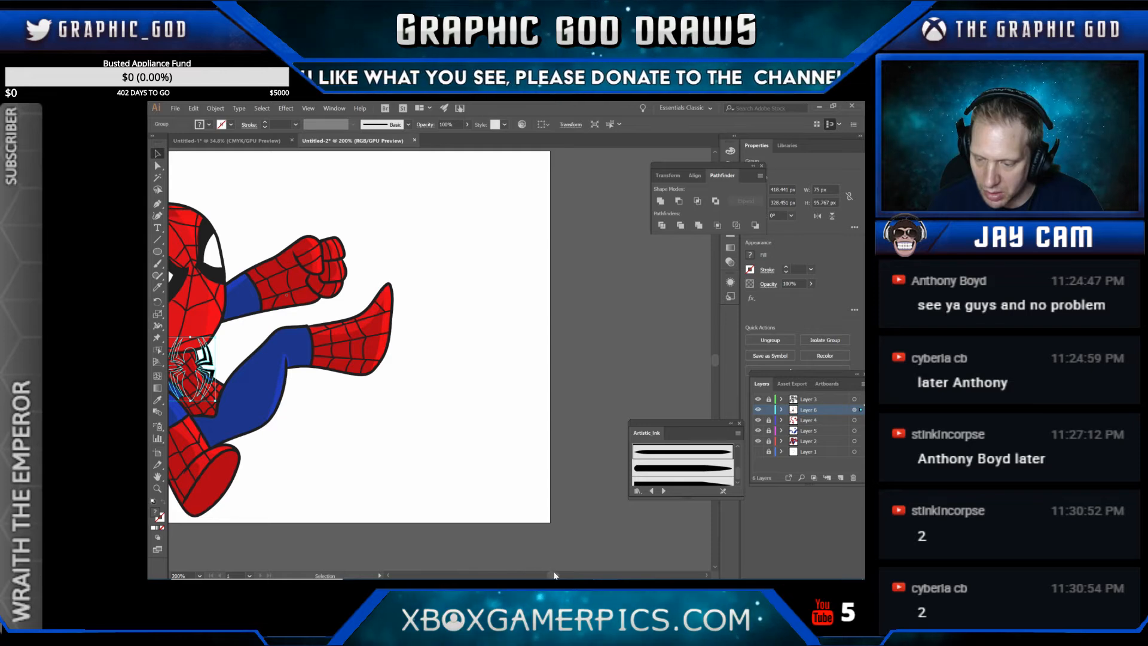
Step: Cut the spider group from its layer and paste it in place on a new layer above all the others
drag(553, 575, 546, 575)
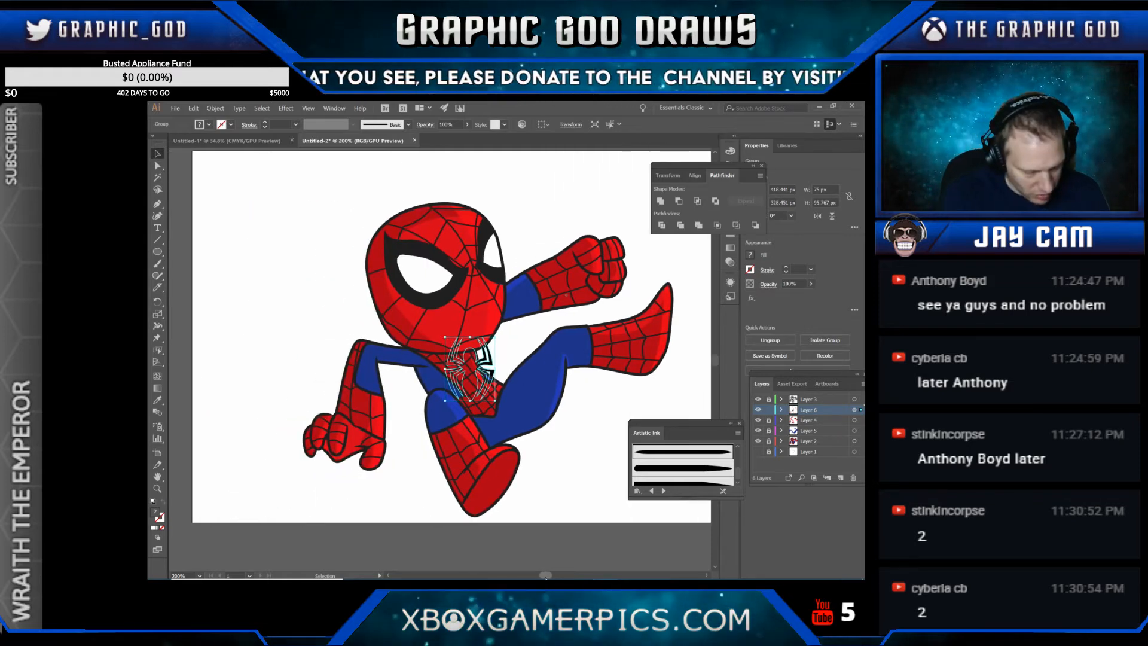
key(ctrl+shift+a)
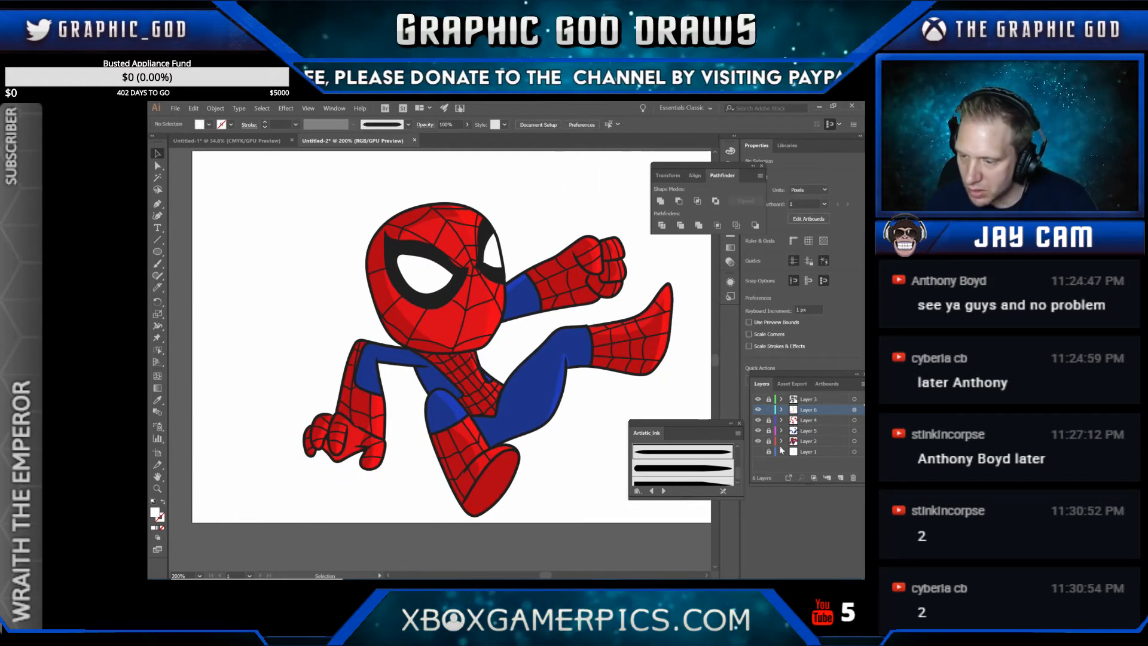
click(839, 478)
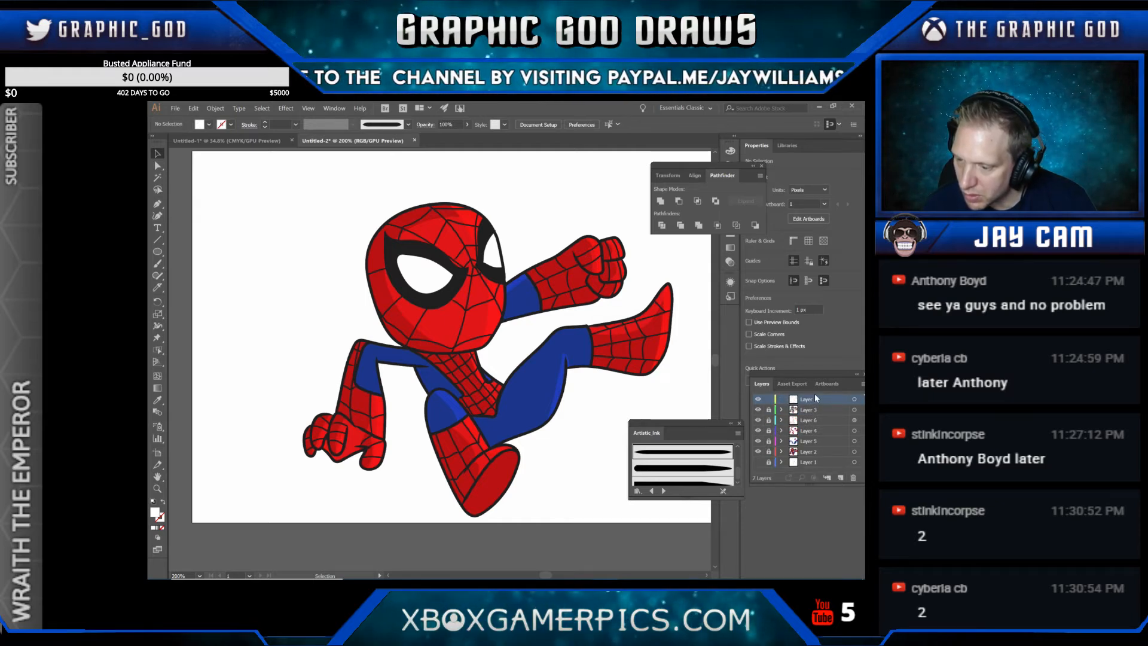
key(ctrl+f)
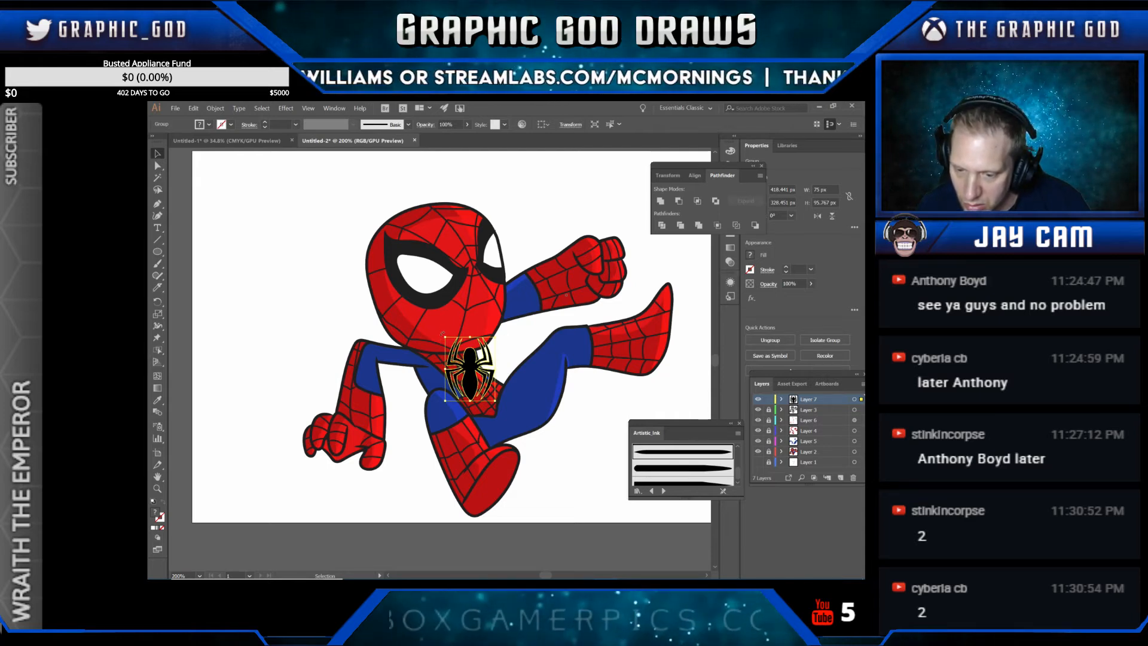
Step: Rotate the spider emblem about 20° to follow the chest's tilt and scale it proportionally to a width of 50 px
drag(441, 337, 433, 349)
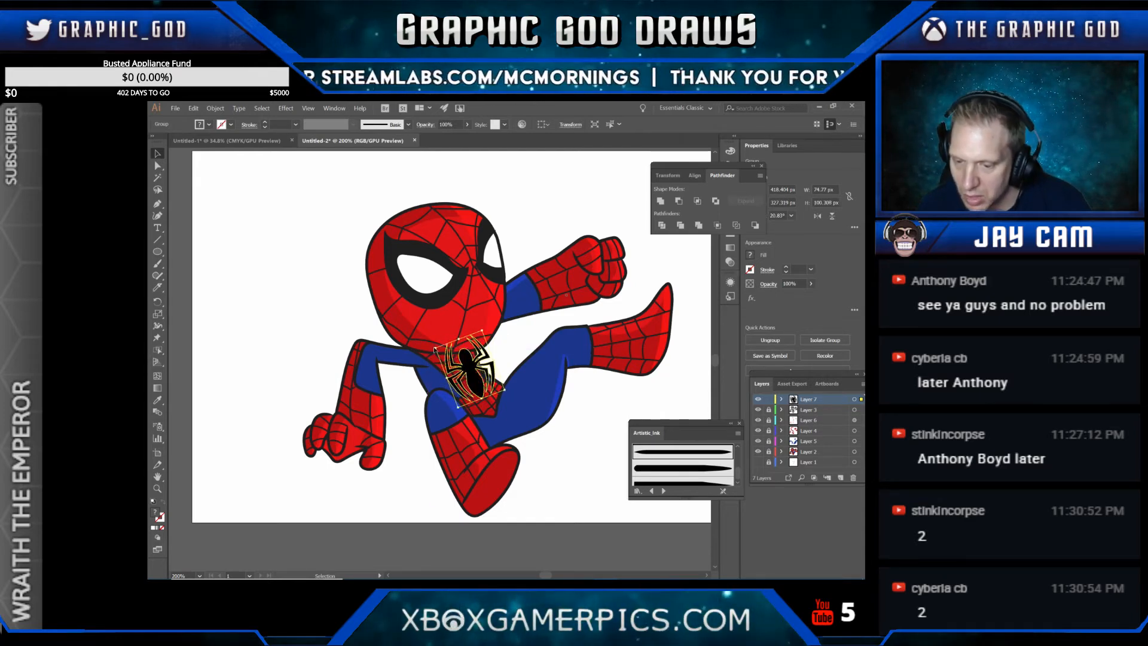
click(571, 125)
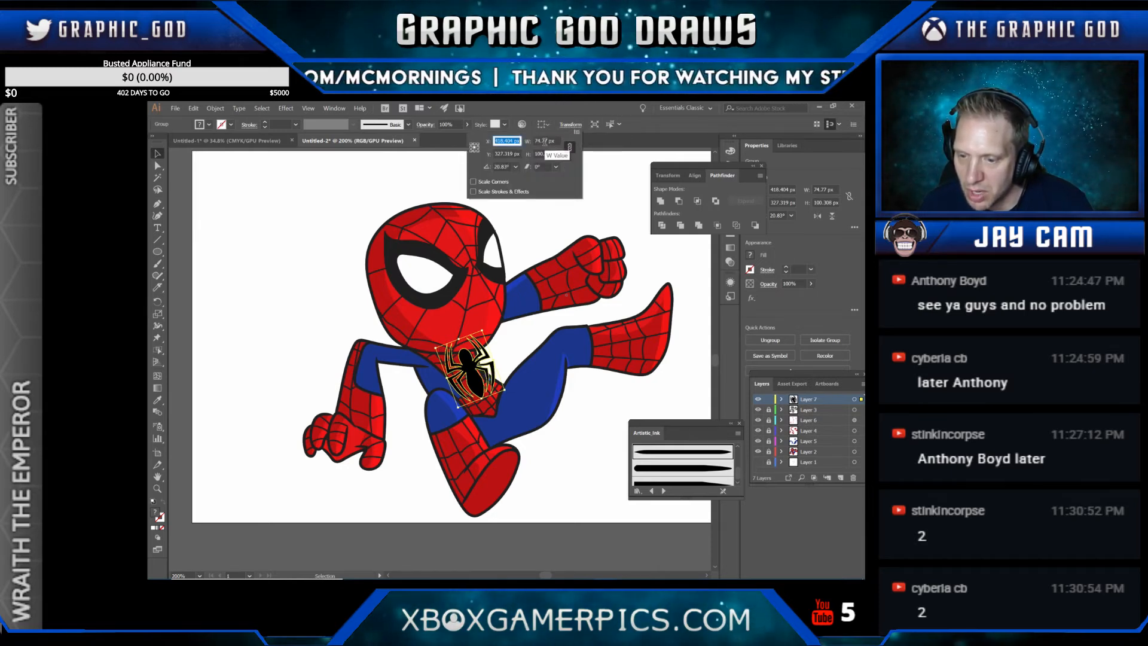
drag(557, 140, 525, 147)
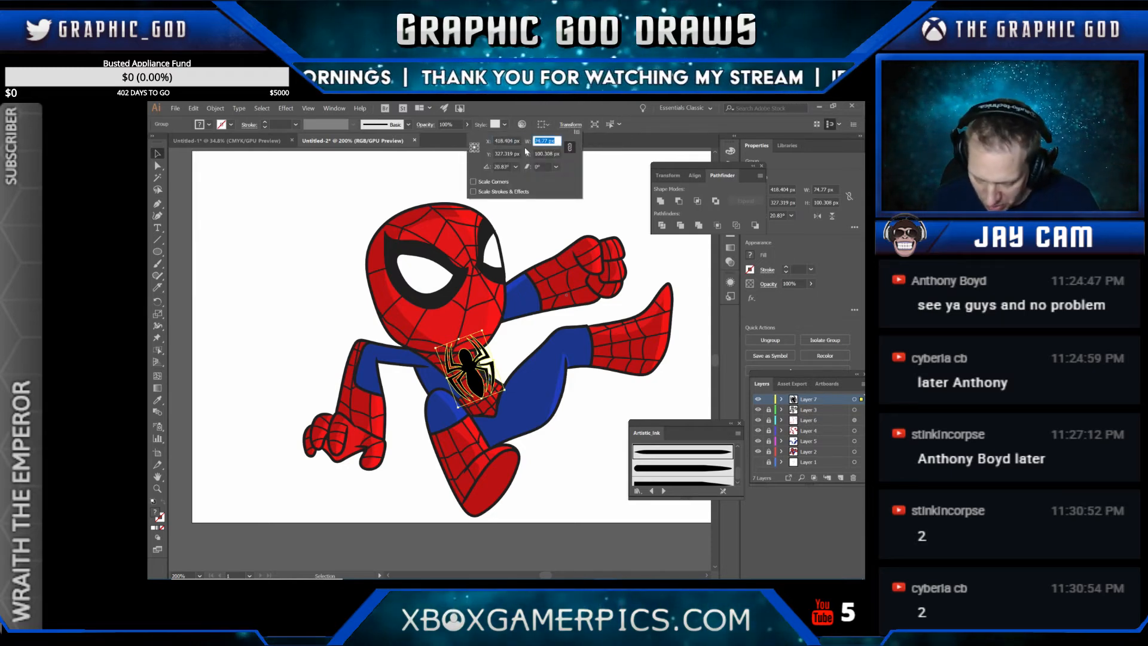
text(50)
key(Return)
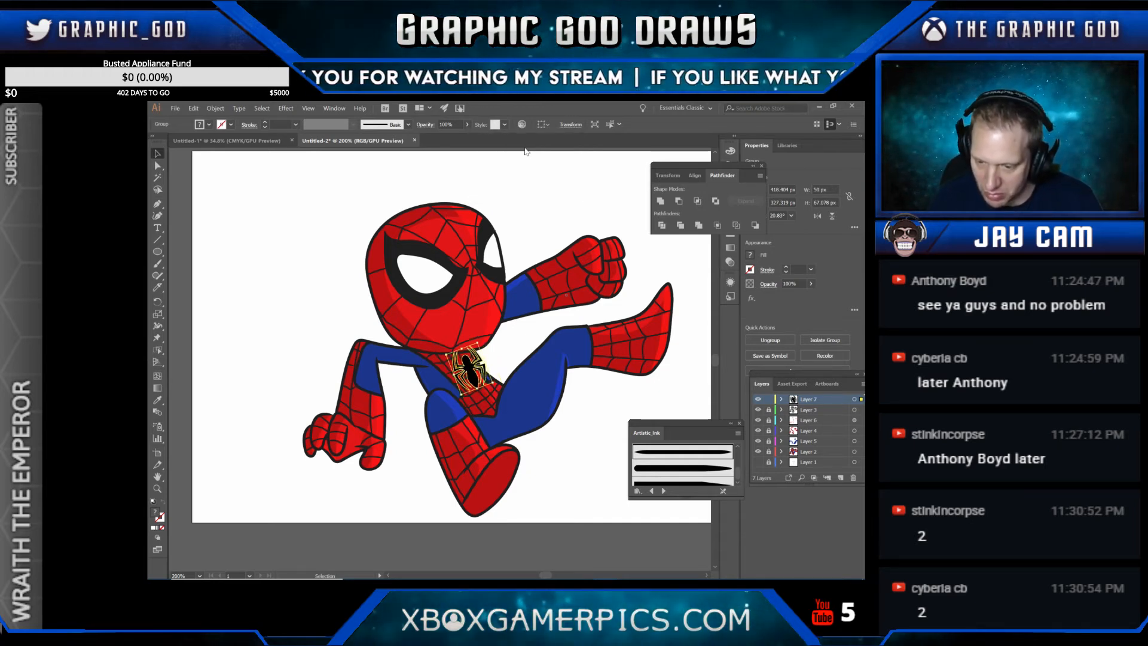
Step: Nudge the spider emblem about 3 px left and 5 px down on the chest and deselect it
key(Left)
key(Left)
key(Left)
key(Down)
key(Down)
key(Down)
key(Down)
key(Down)
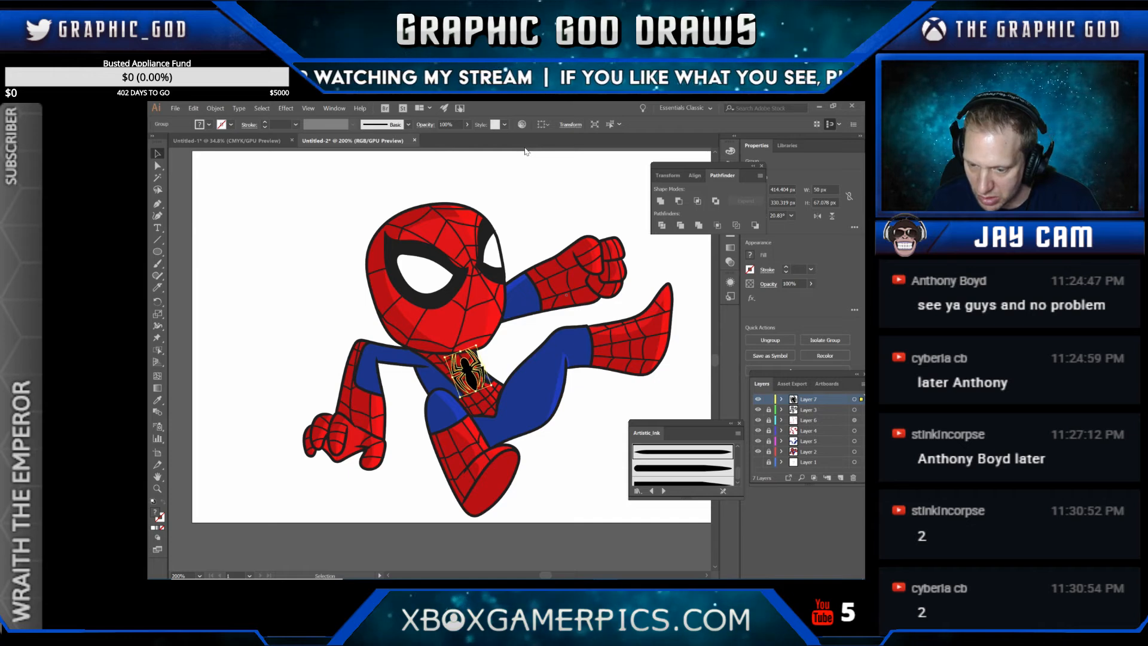
key(Right)
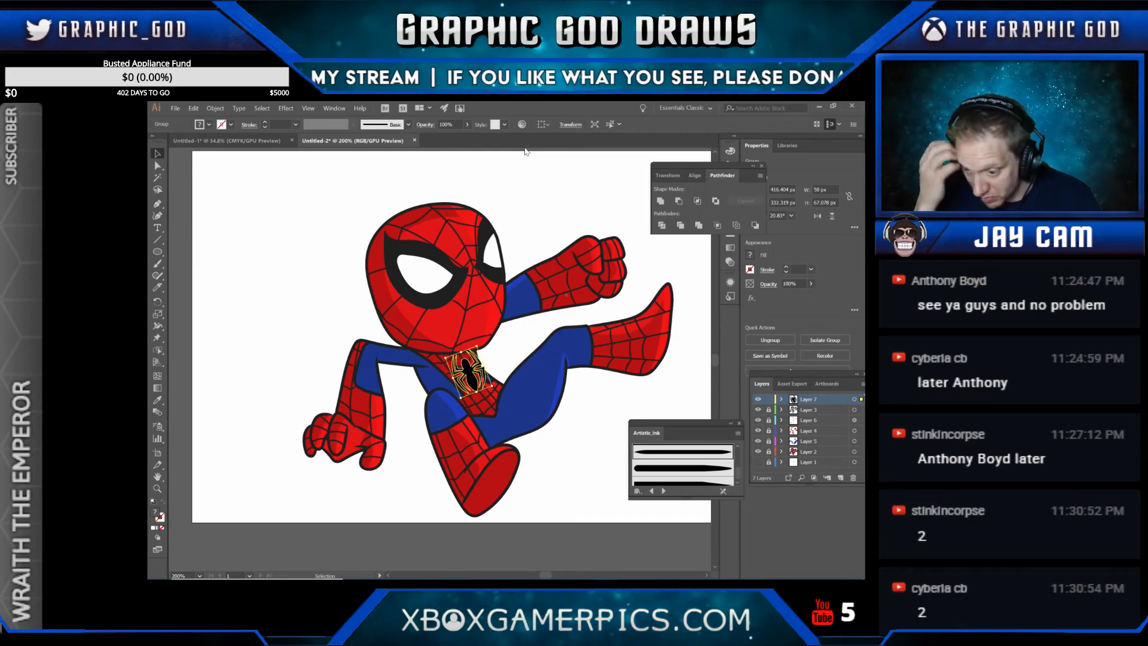
click(501, 166)
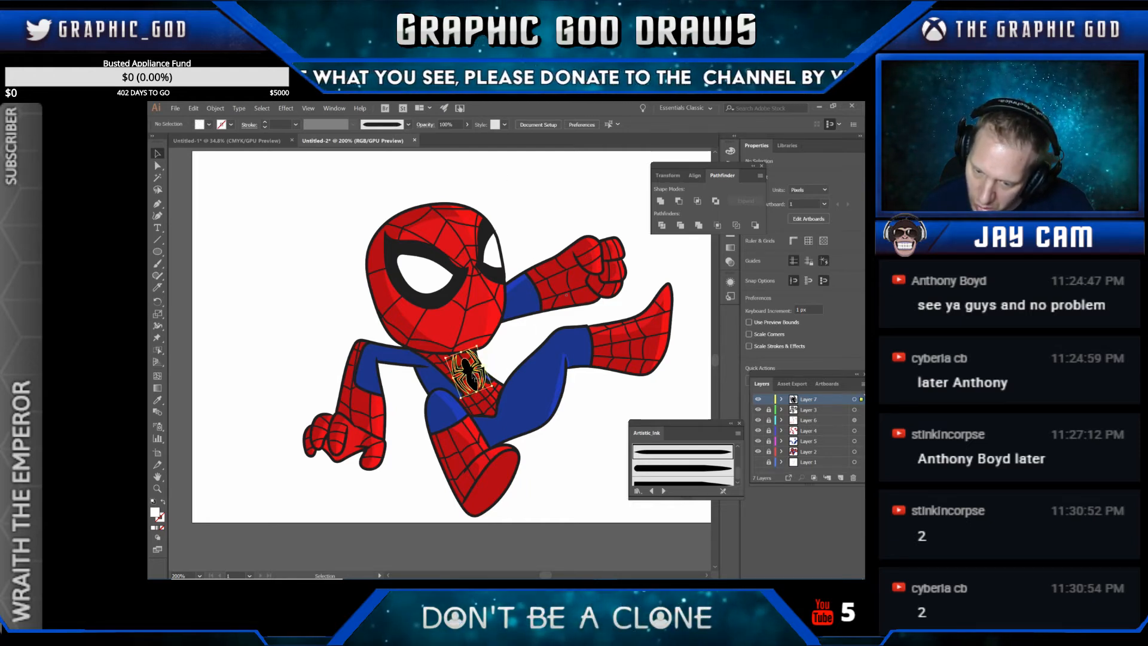
Step: Shrink the spider emblem slightly, tilt it to about 26° and nudge it 3 px right to fit the red chest panel
click(476, 378)
drag(487, 364, 486, 366)
click(520, 343)
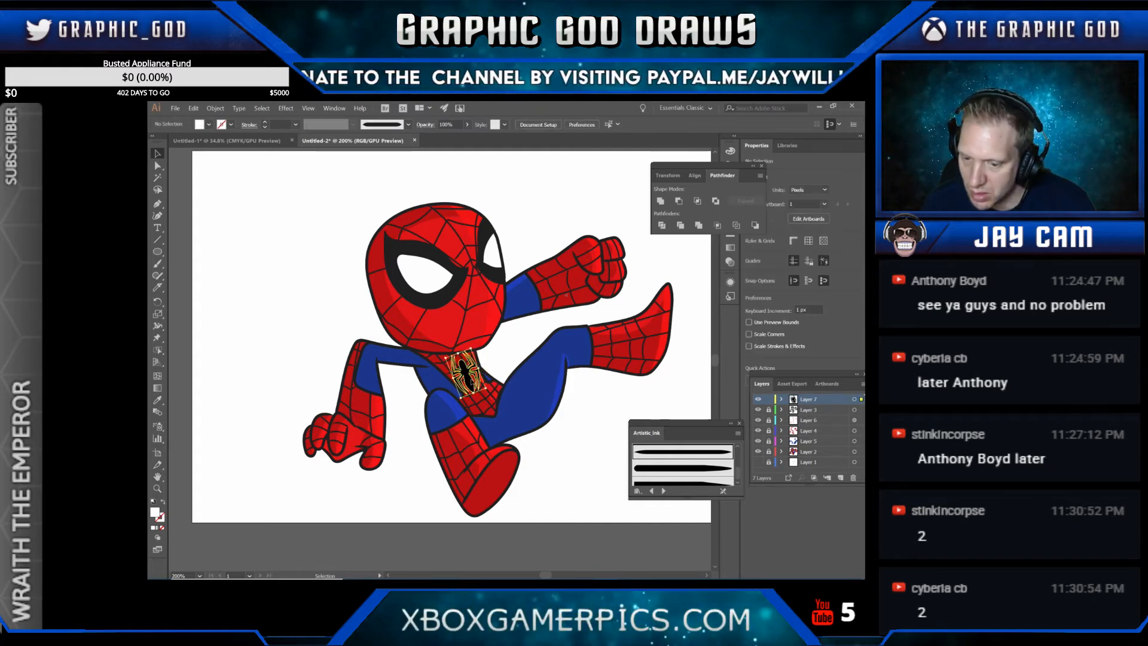
click(486, 392)
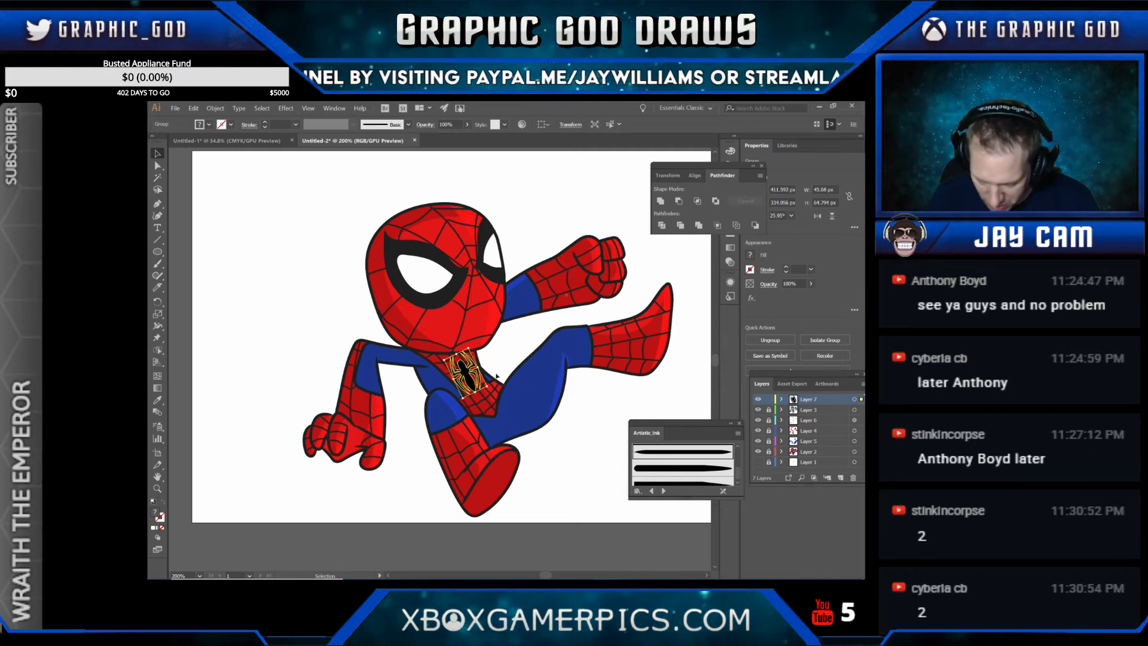
key(Right)
key(Right)
key(Right)
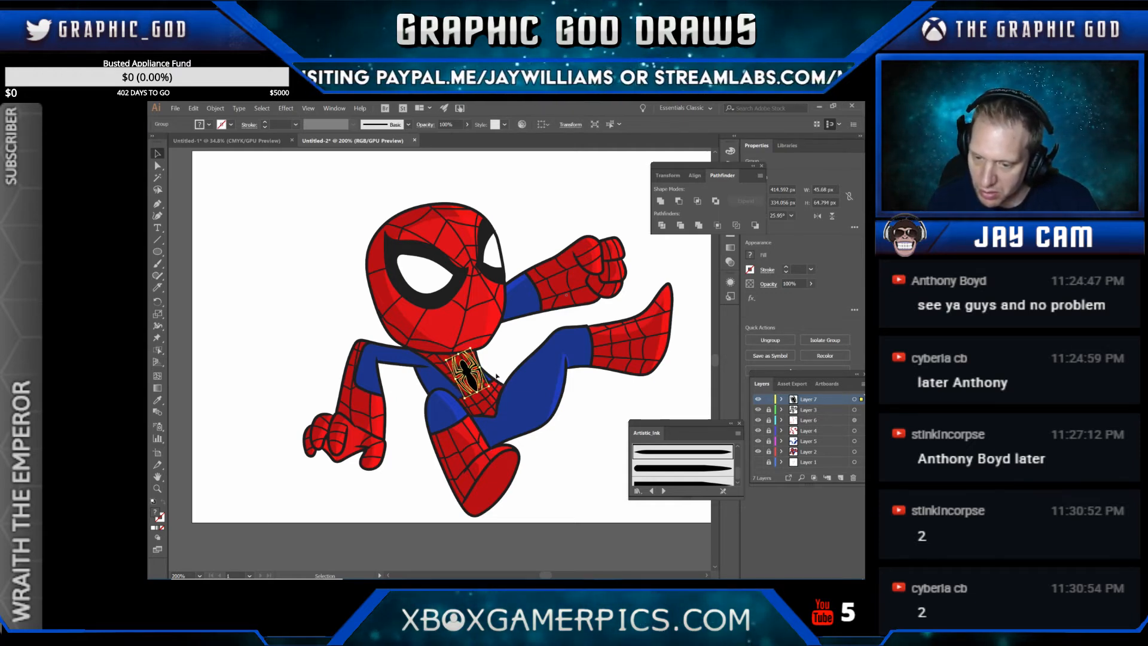
click(504, 350)
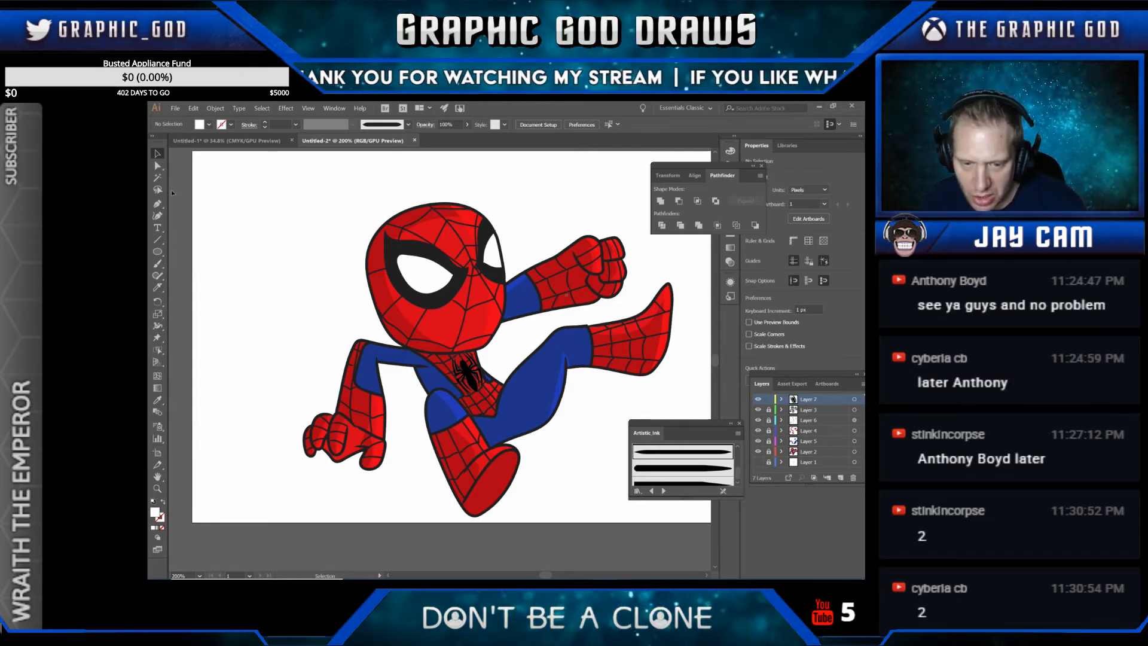
Step: Toggle the visibility of Layer 4 to compare the illustration with and without its red shading
click(157, 166)
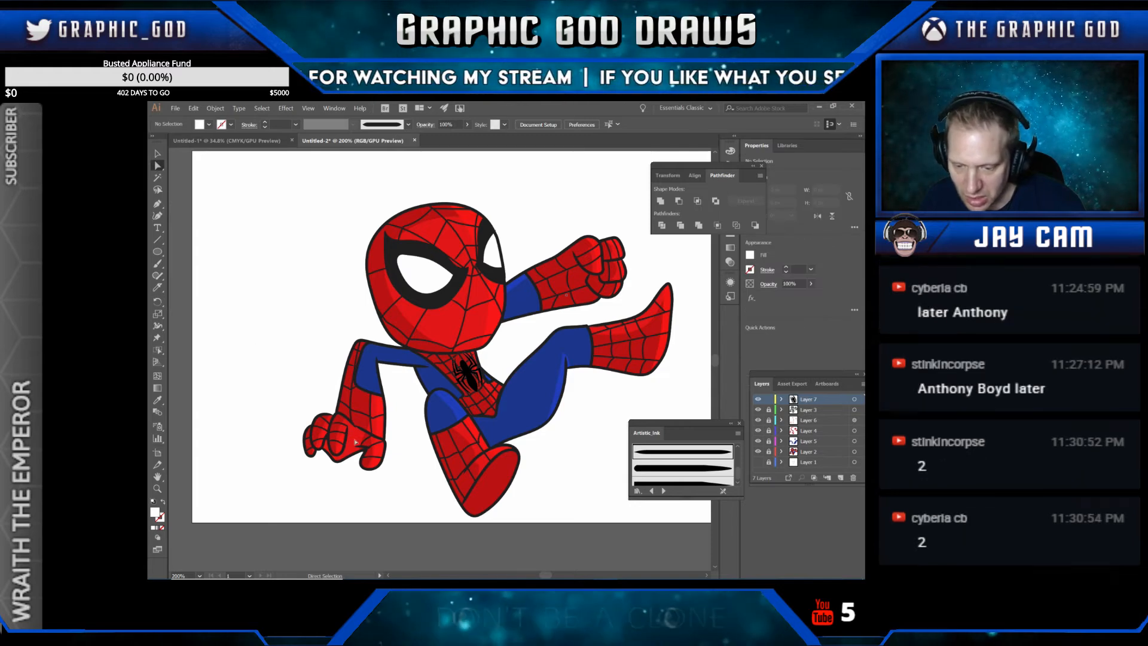
click(757, 431)
click(758, 431)
click(758, 431)
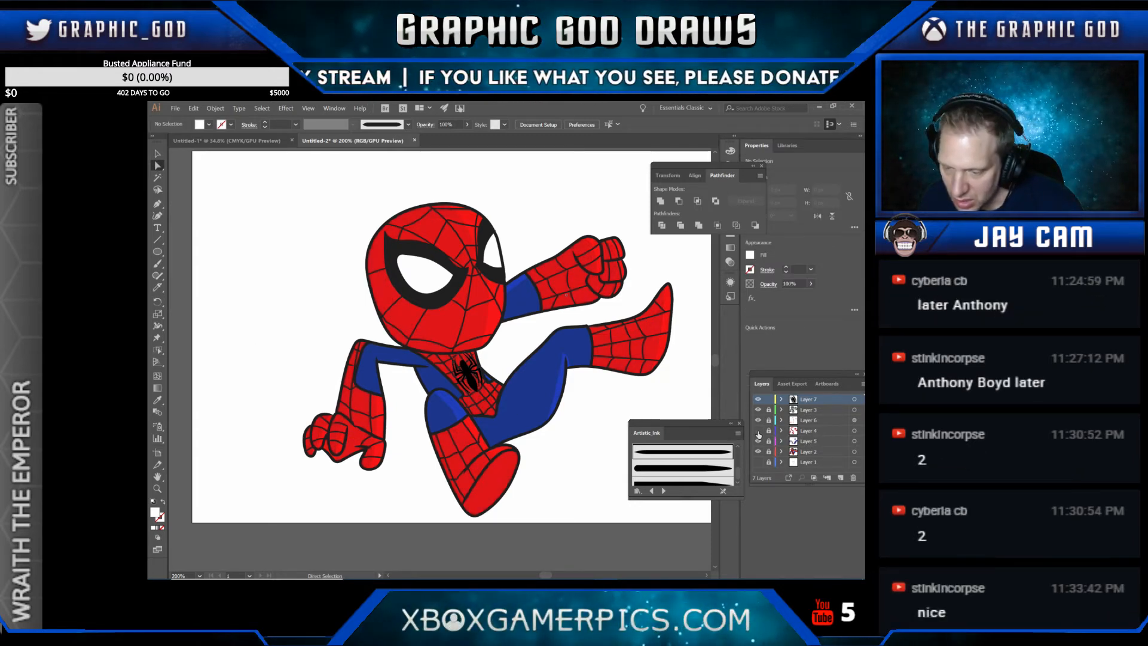
click(758, 431)
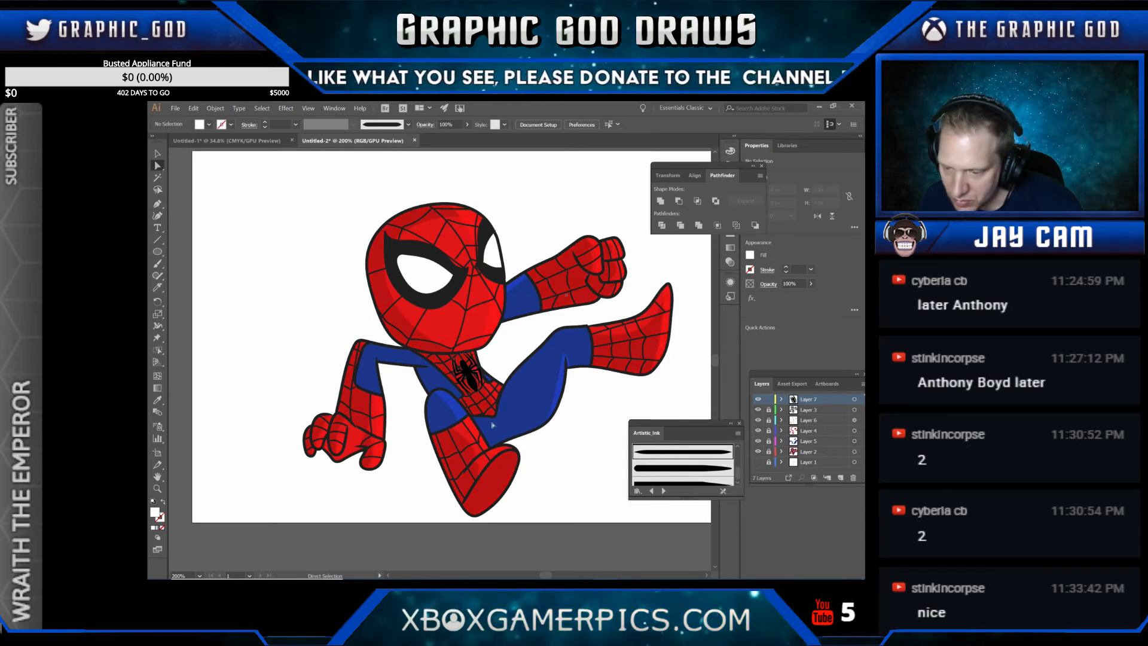
Step: Hide Layer 6, lock Layer 7, add a new layer above it and show the pencil sketch on Layer 1
click(758, 420)
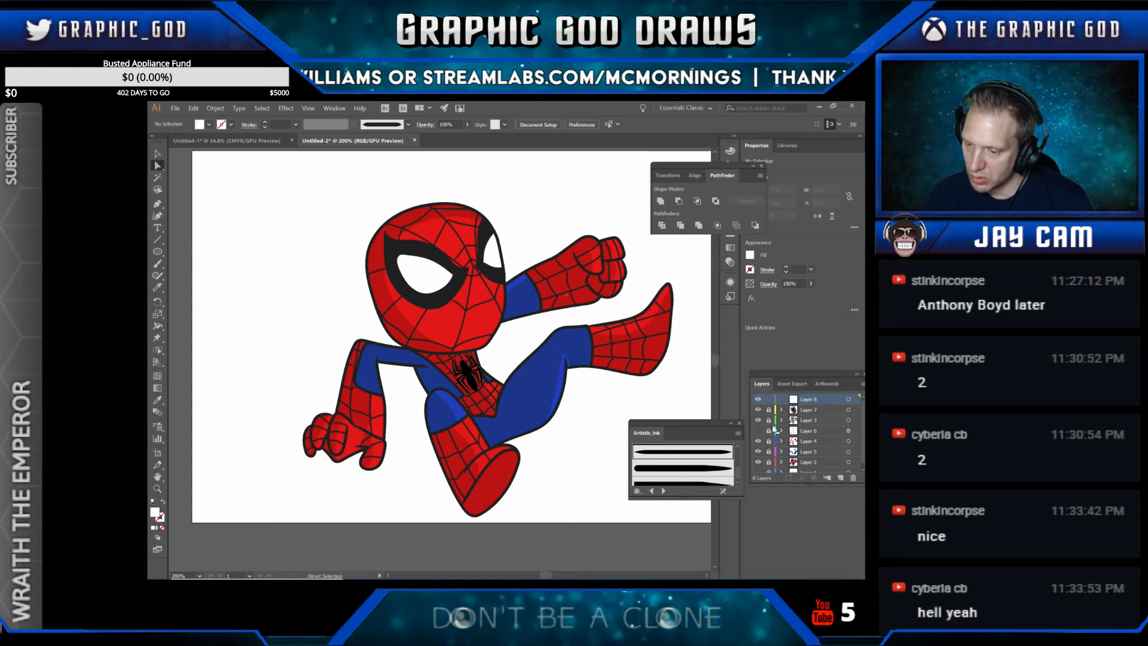
scroll(785, 458, down, 1)
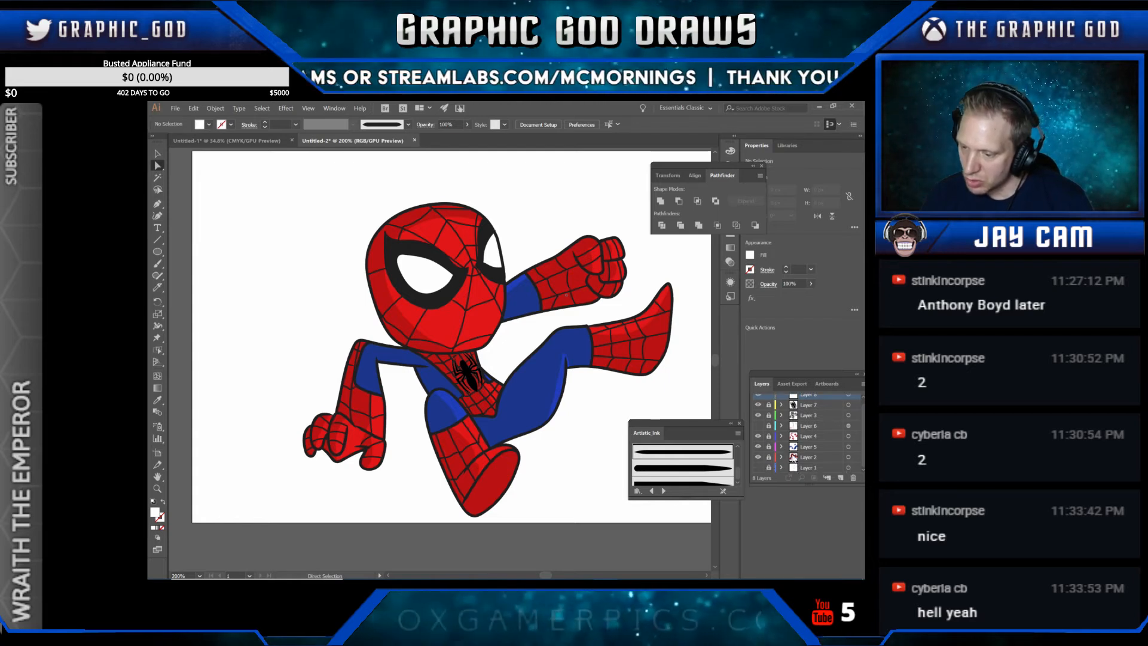
click(758, 469)
Step: Choose the Paintbrush with no fill and a white stroke, and set the stroke weight to 0.25 pt
scroll(718, 366, up, 3)
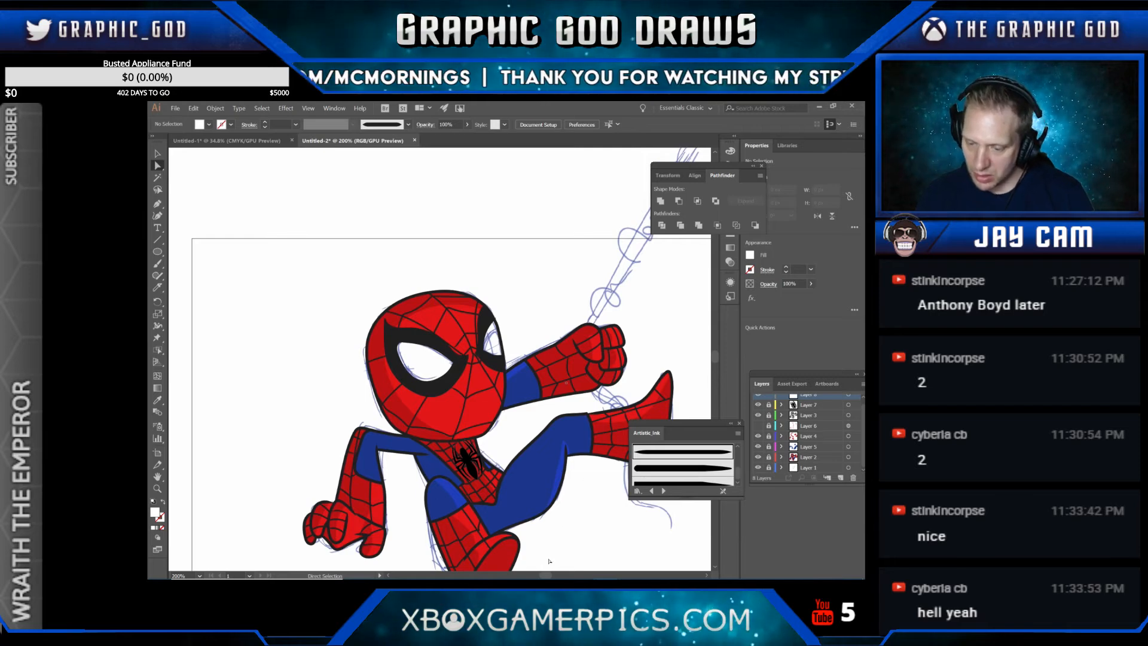
mouse_move(547, 576)
mouse_down()
mouse_move(559, 575)
mouse_move(527, 575)
mouse_move(562, 576)
mouse_move(548, 575)
mouse_up()
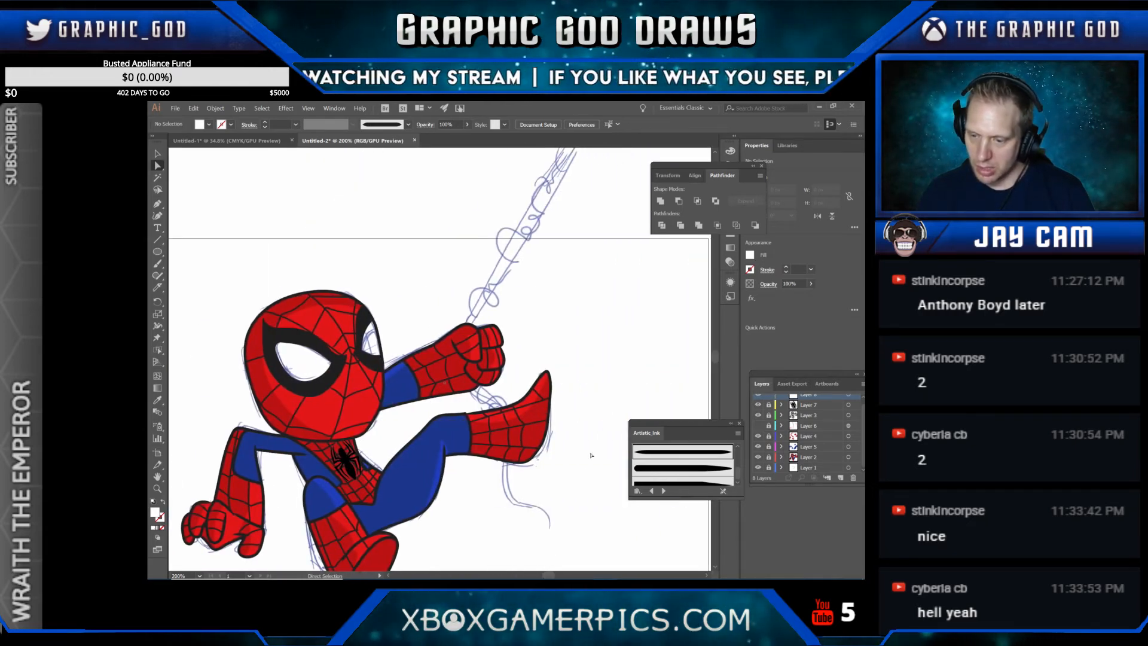
scroll(604, 413, down, 2)
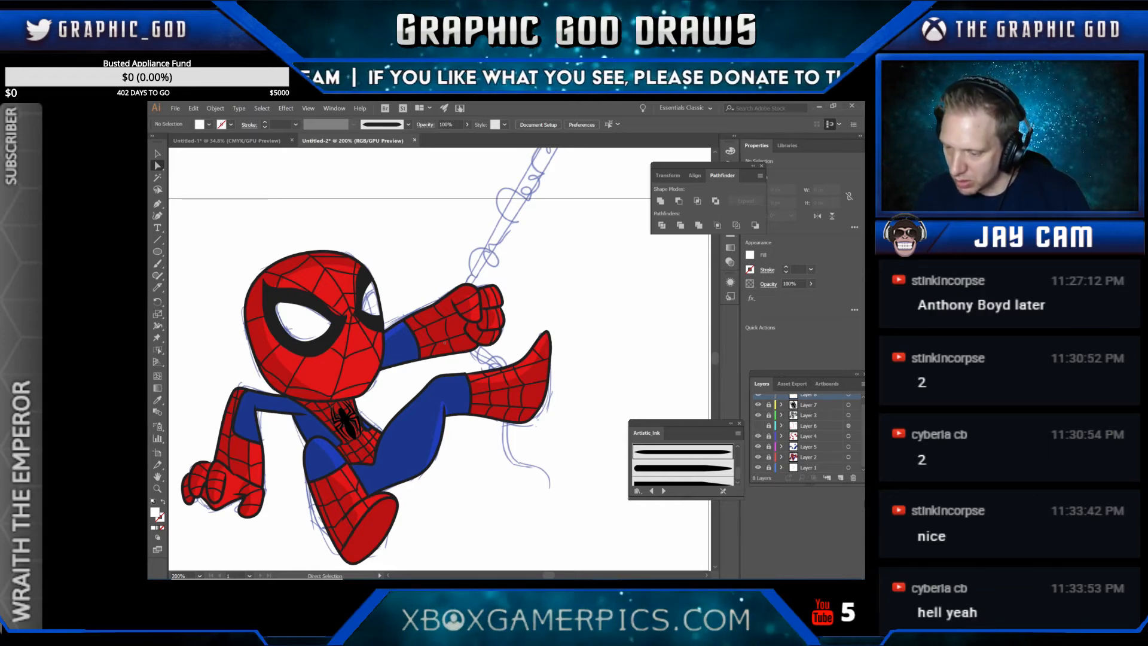
drag(864, 416, 863, 404)
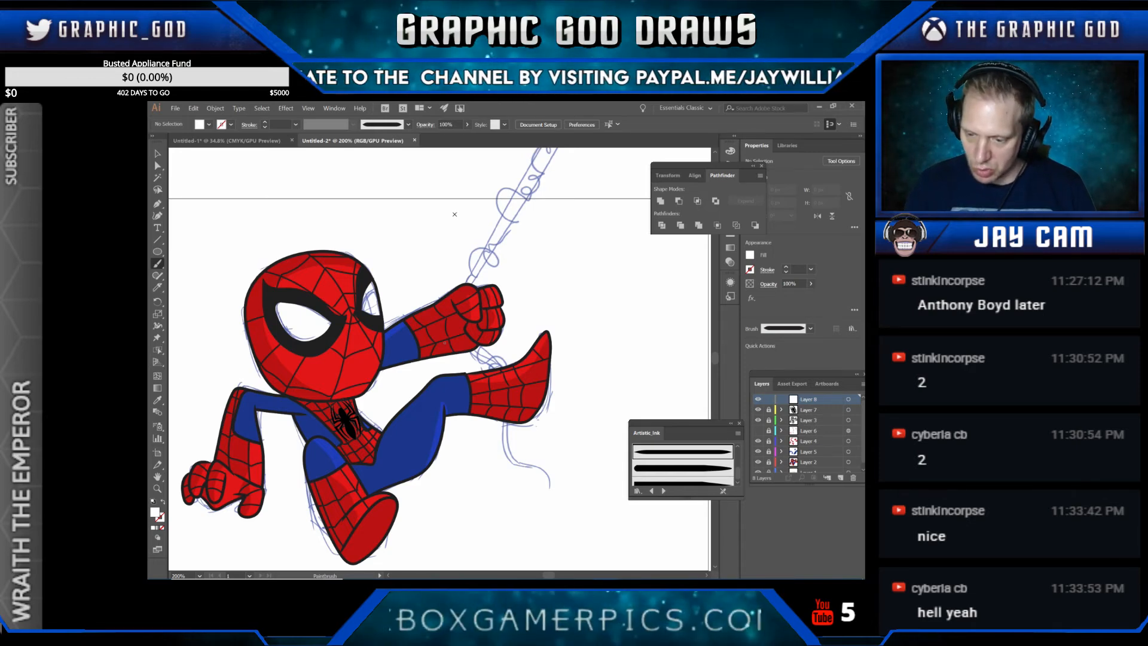
scroll(554, 467, down, 4)
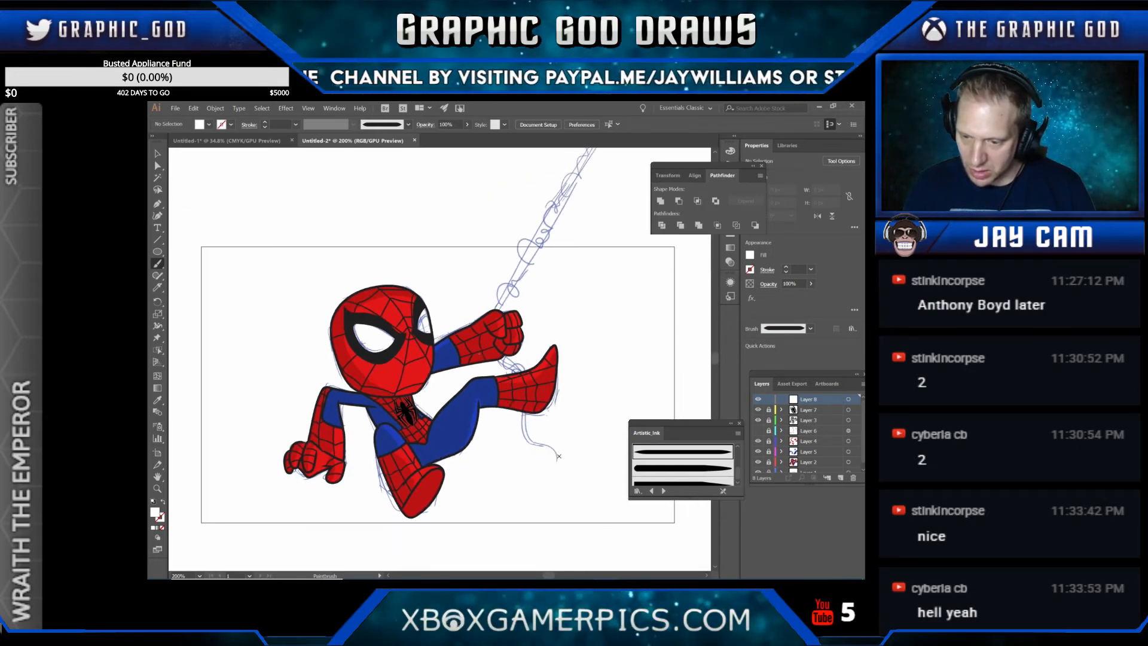
scroll(560, 452, down, 2)
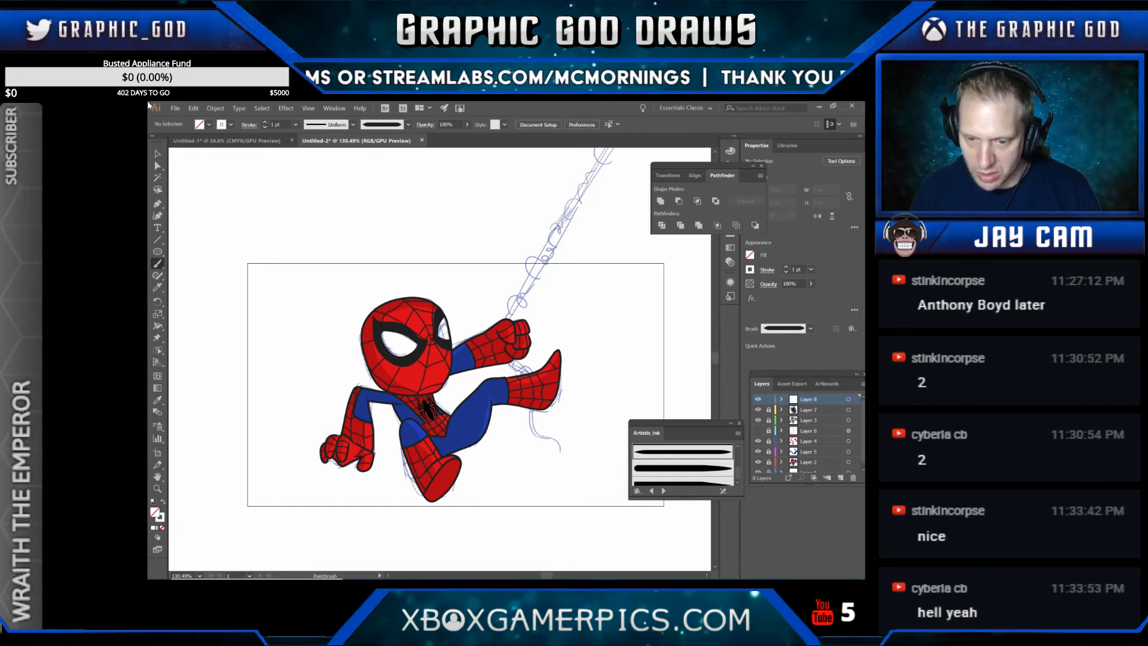
click(294, 125)
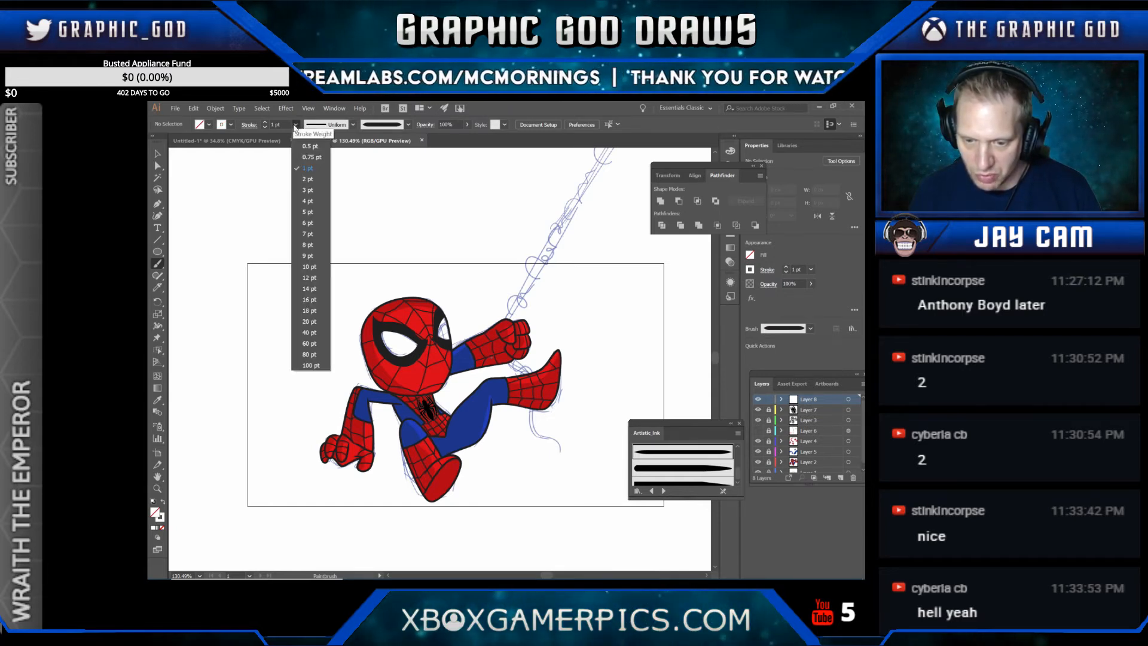
click(315, 137)
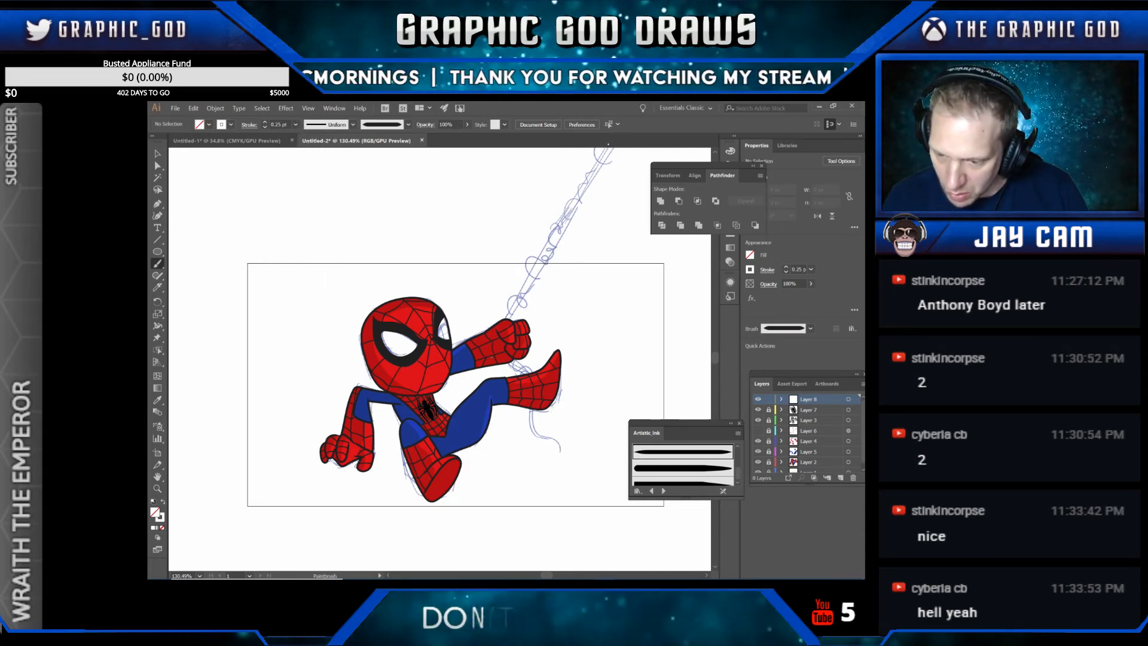
Step: Undock the document into a floating window and maximize it, with the sketched web line in view
drag(466, 141, 352, 341)
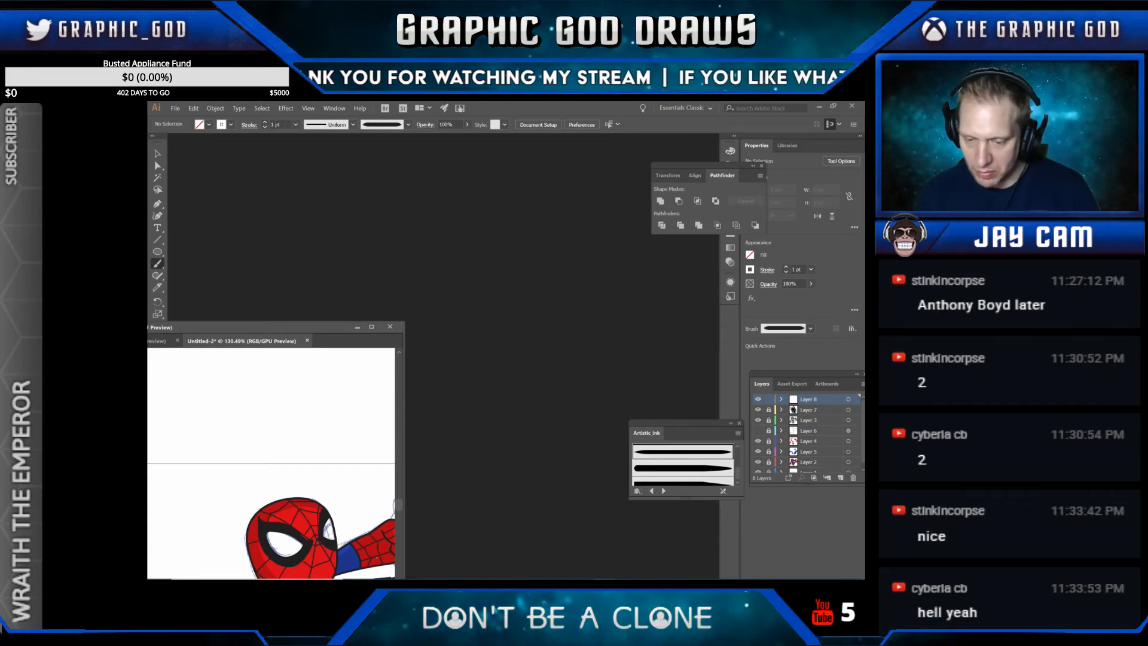
click(371, 327)
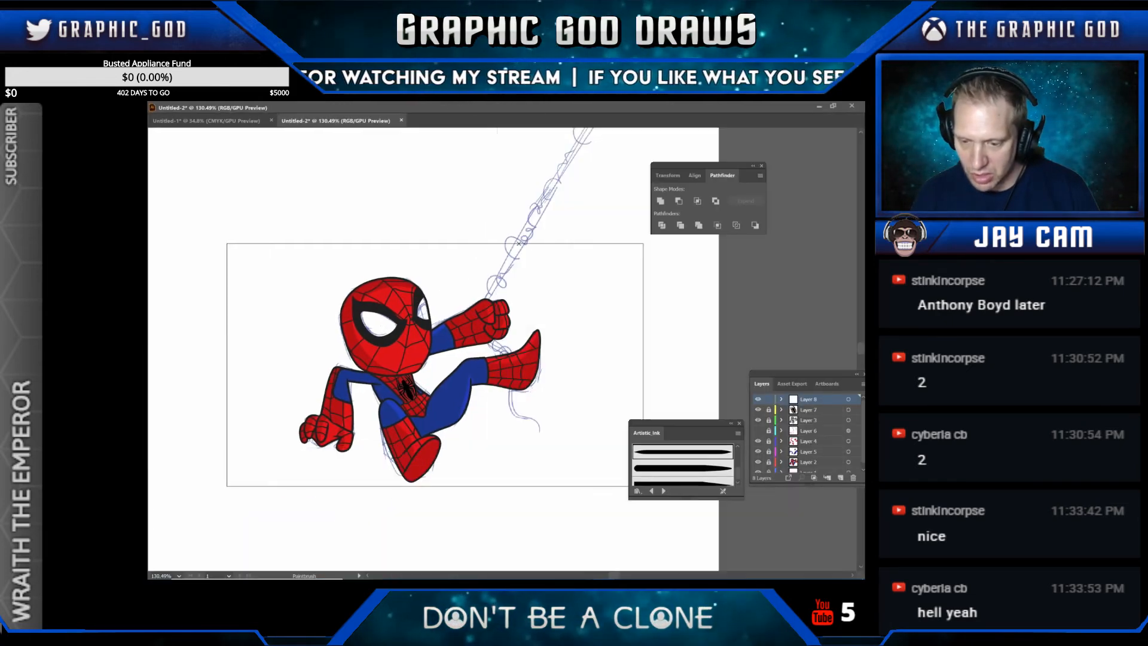
scroll(602, 305, up, 5)
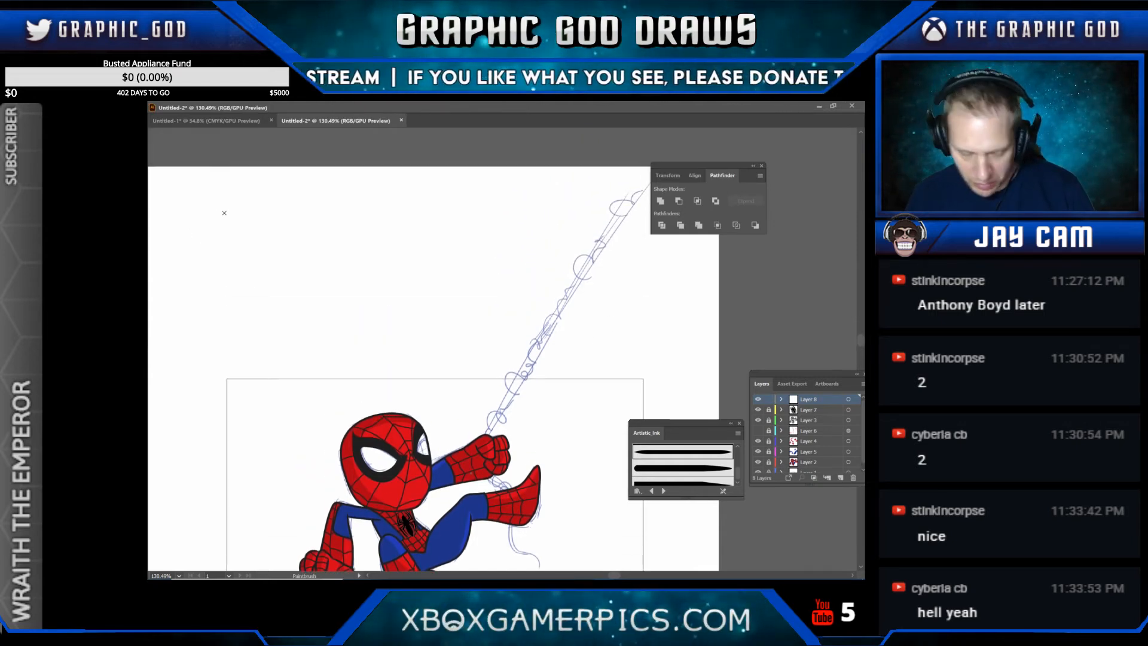
key(Tab)
key(Tab)
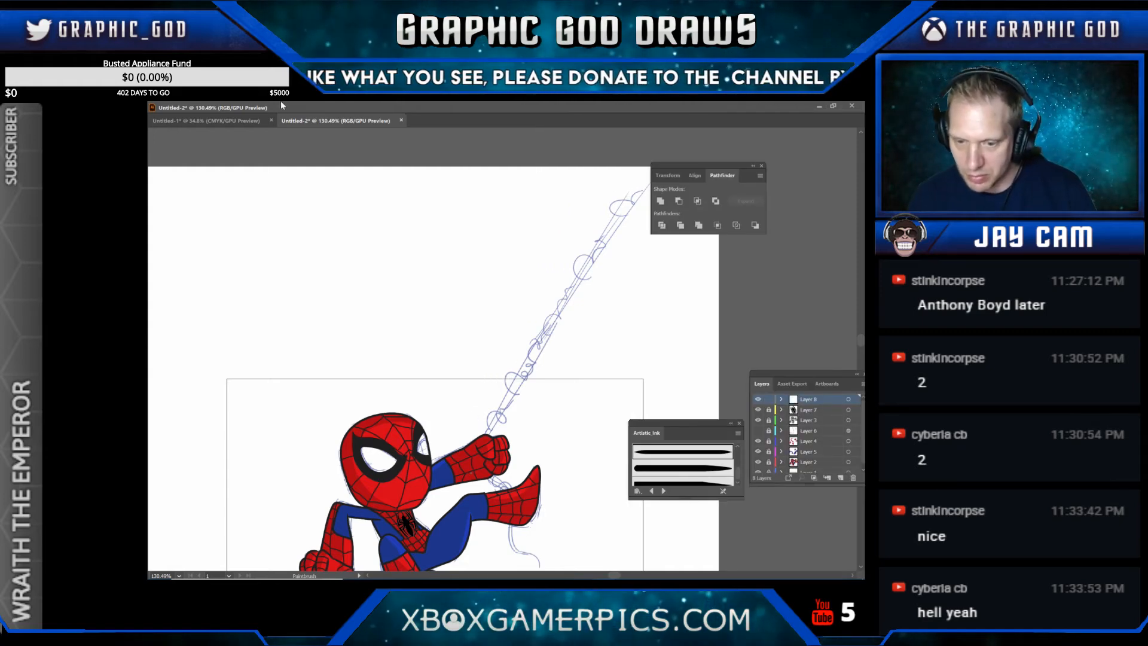
Step: Dock the floating document back into the main window and move the Pathfinder and Artistic_Ink panels clear of the sketched web line
drag(331, 121, 370, 115)
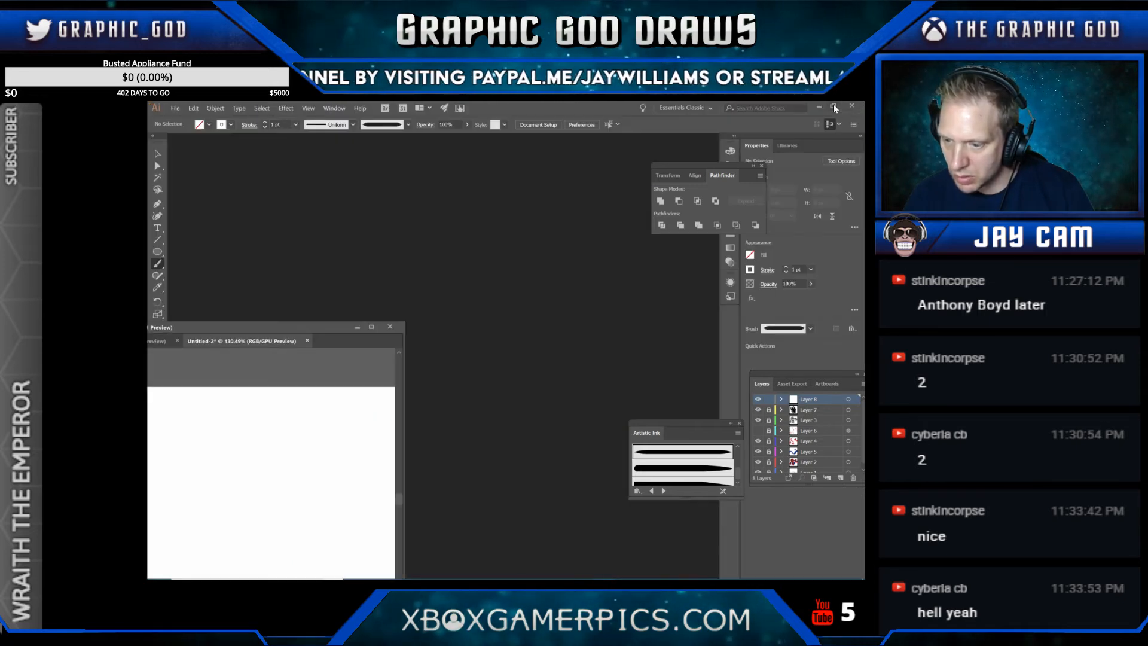
click(833, 106)
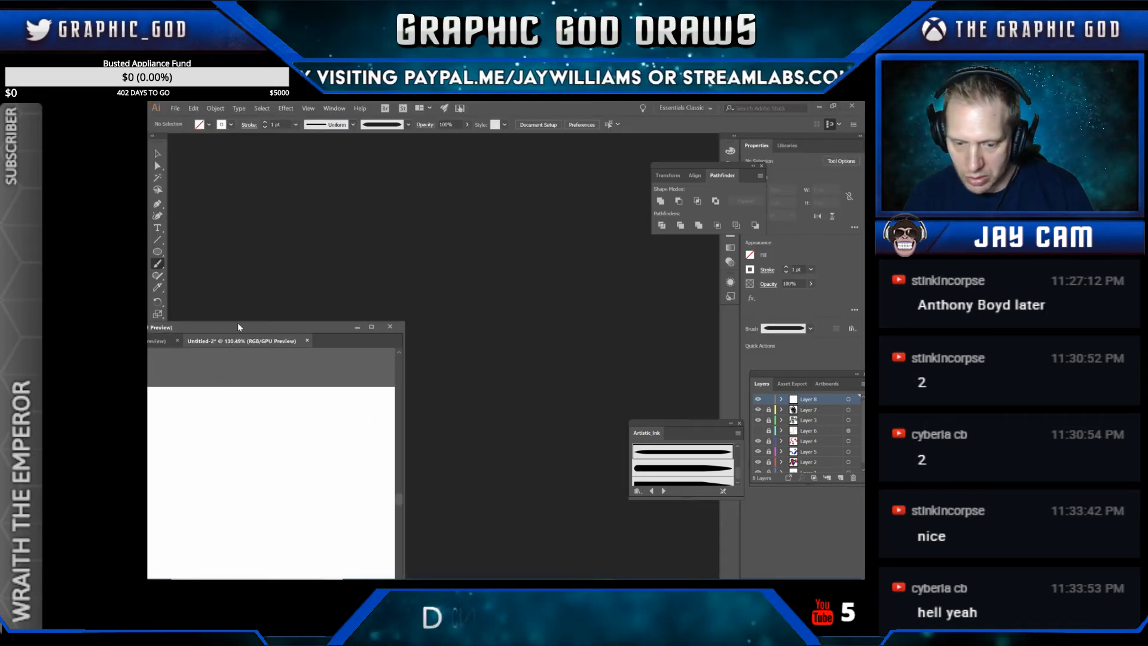
drag(238, 326, 454, 220)
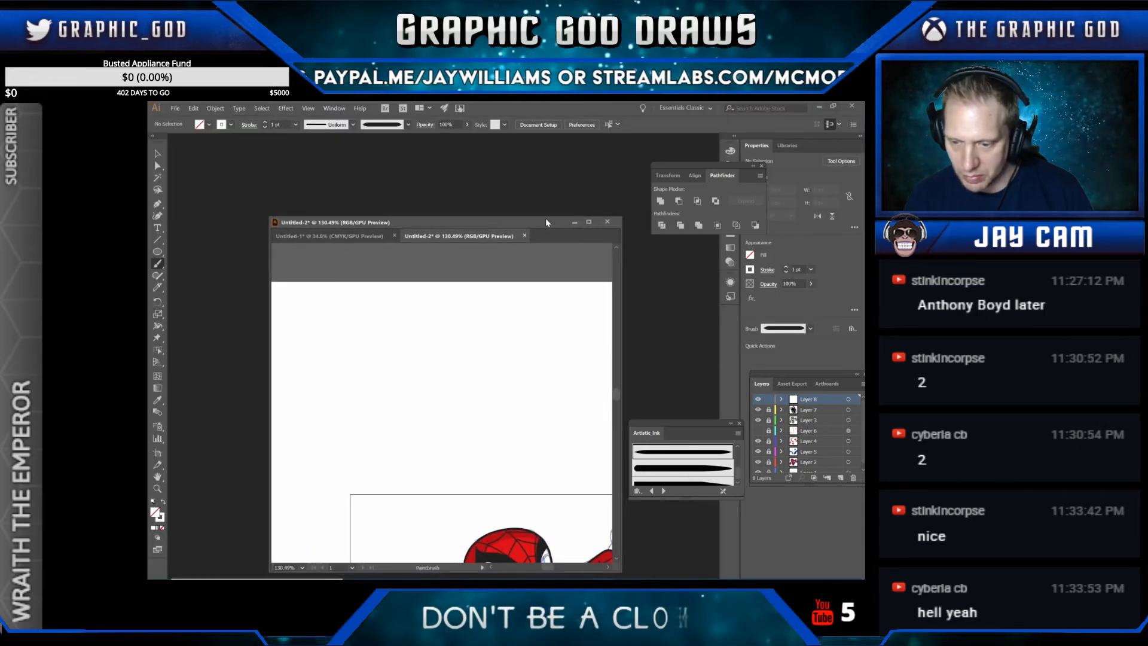
click(589, 222)
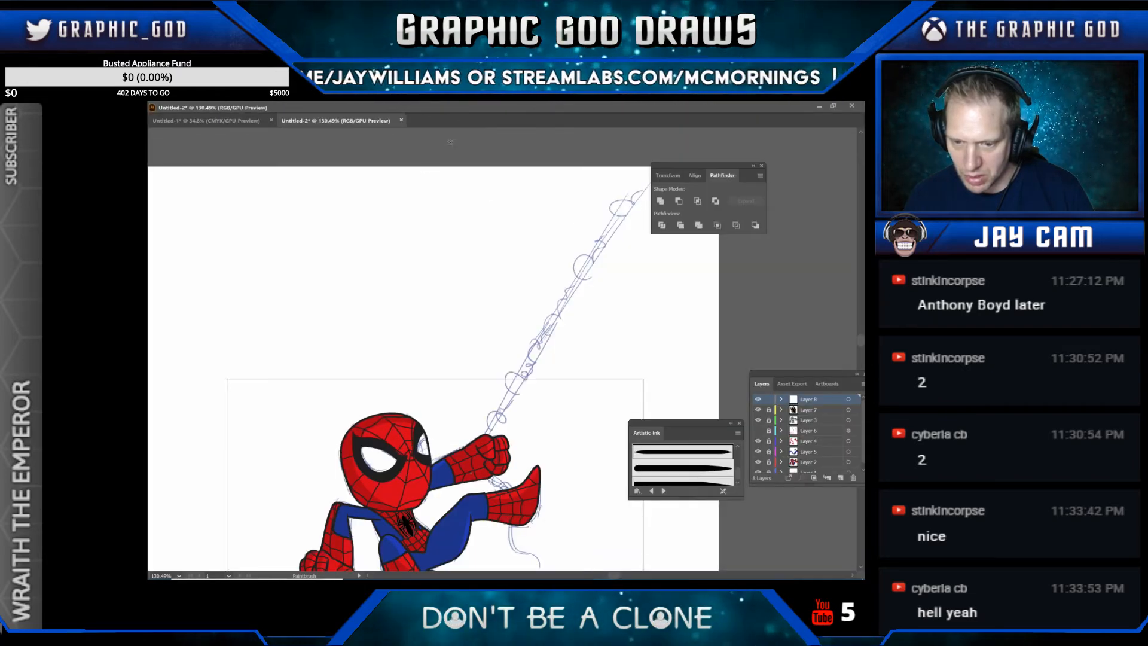
click(832, 106)
drag(421, 222, 444, 140)
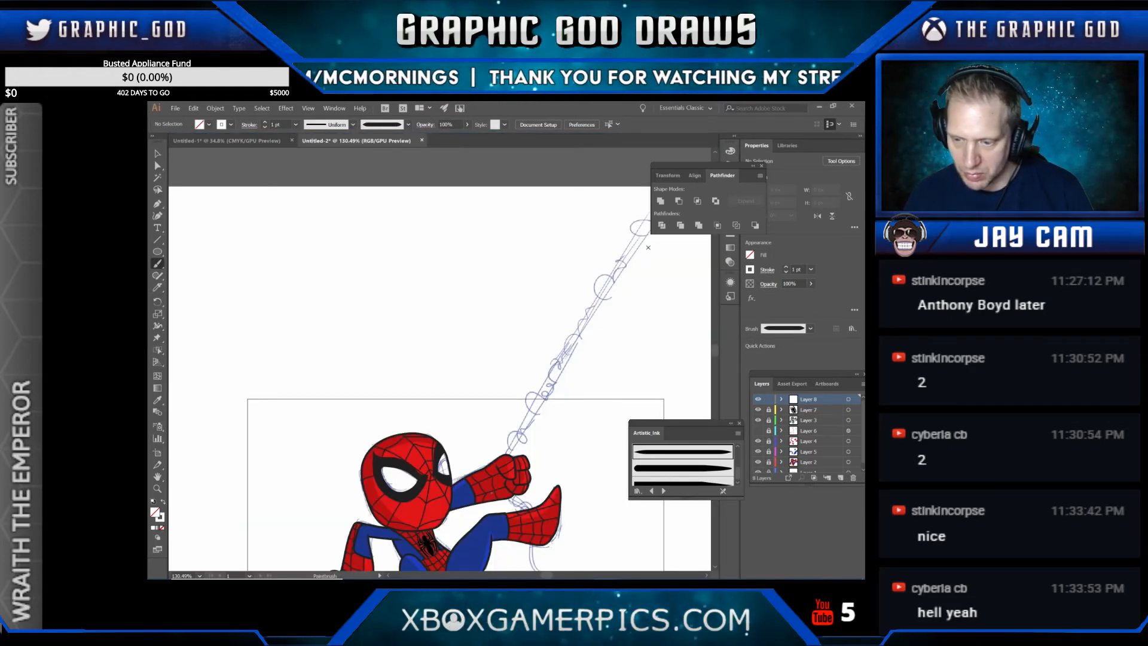
drag(672, 166, 414, 185)
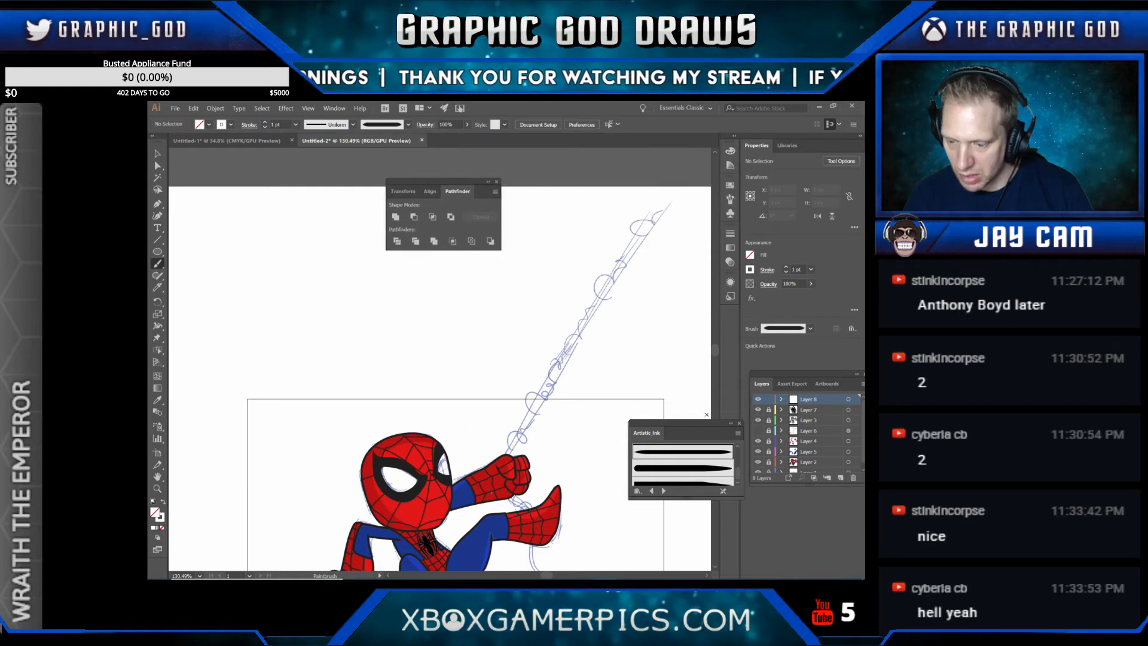
mouse_move(701, 423)
mouse_down()
mouse_move(302, 305)
mouse_move(312, 265)
mouse_up()
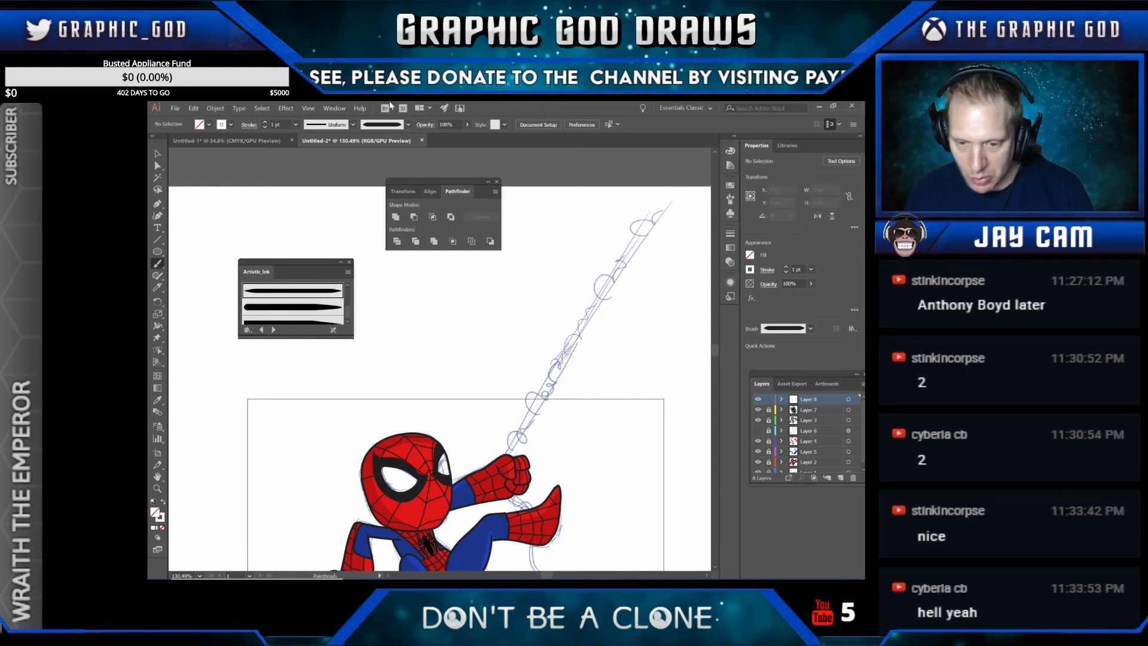
Step: Set the brush stroke weight to 0.25 pt, undo a white test line along the web, and change the stroke color to black, 000000
click(295, 125)
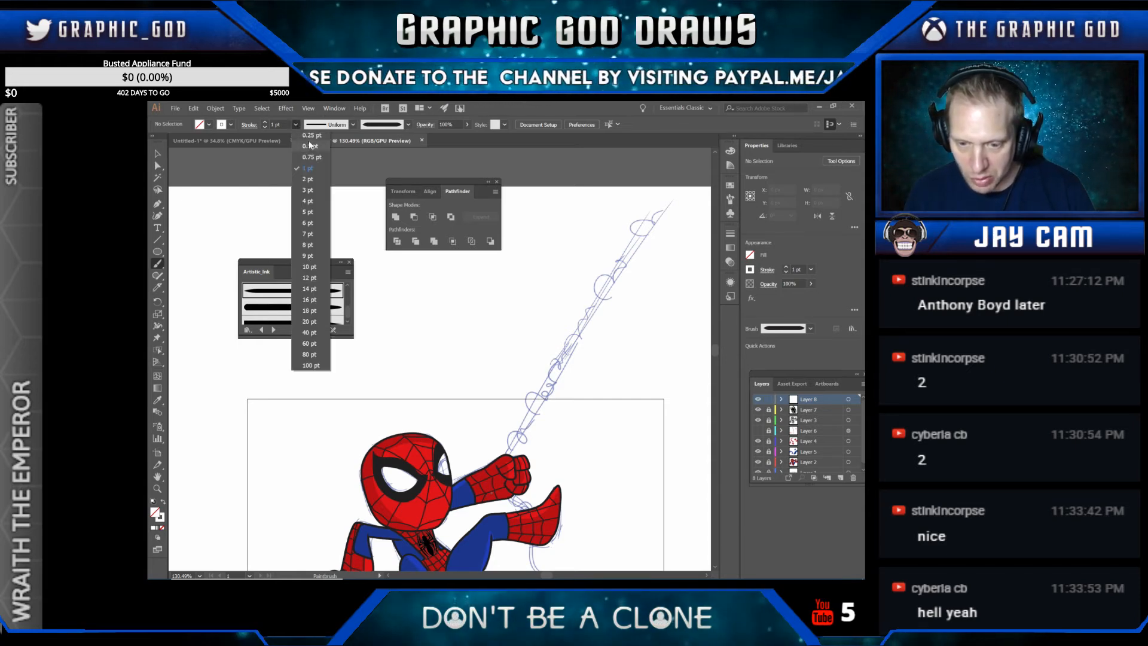
click(309, 136)
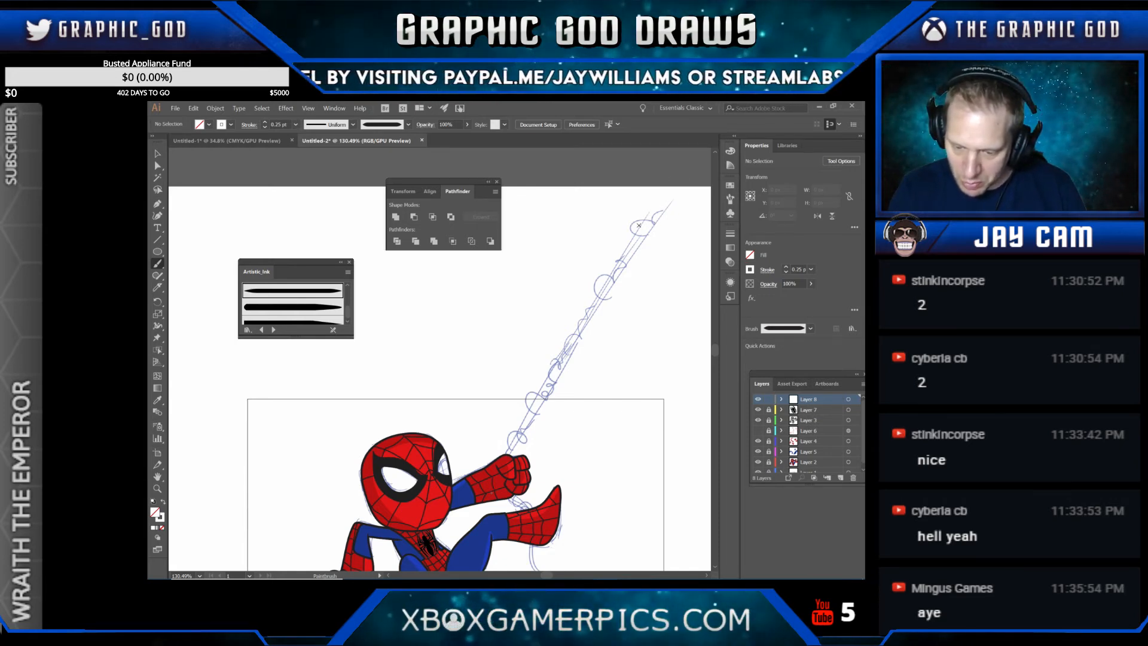
drag(492, 472, 677, 173)
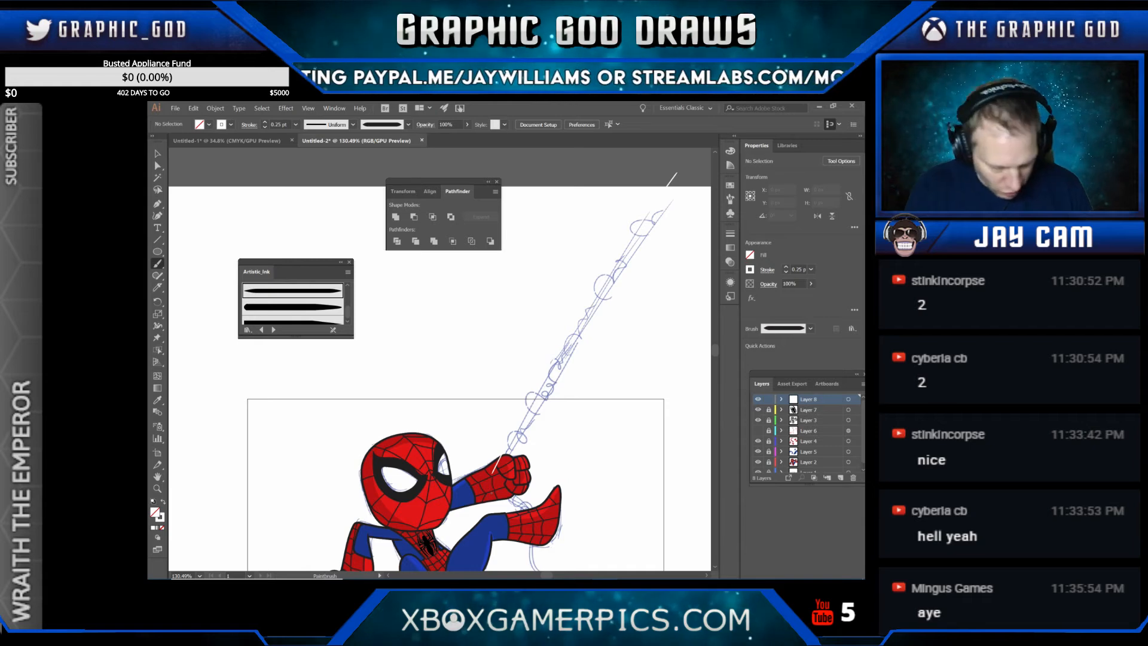
key(ctrl+z)
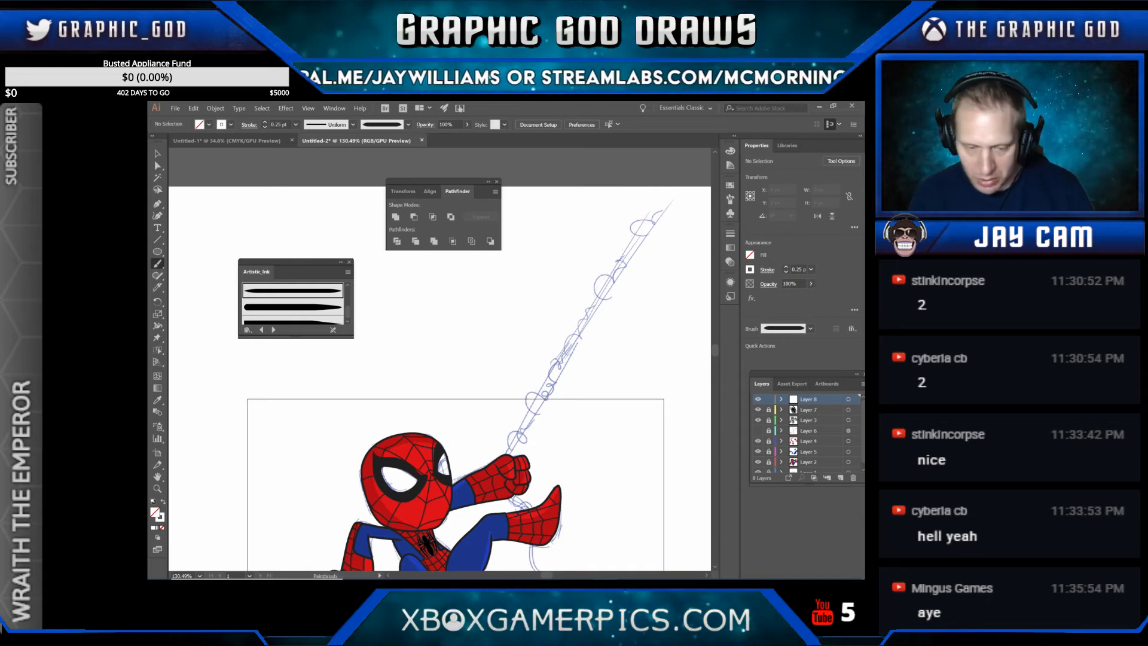
double_click(162, 519)
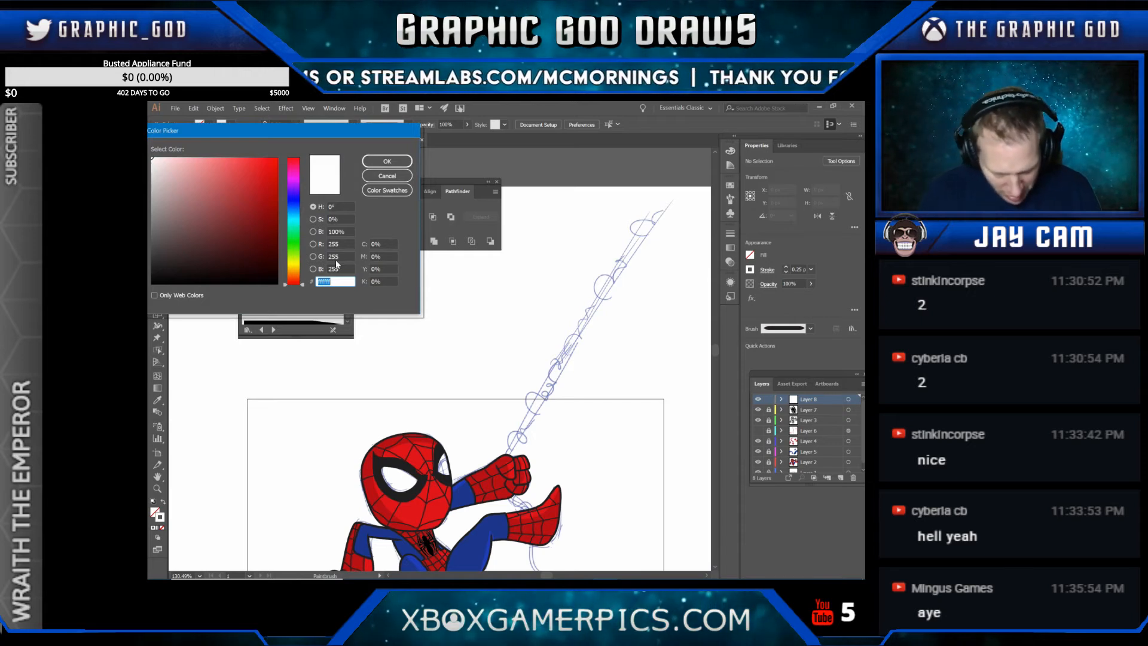
text(000000)
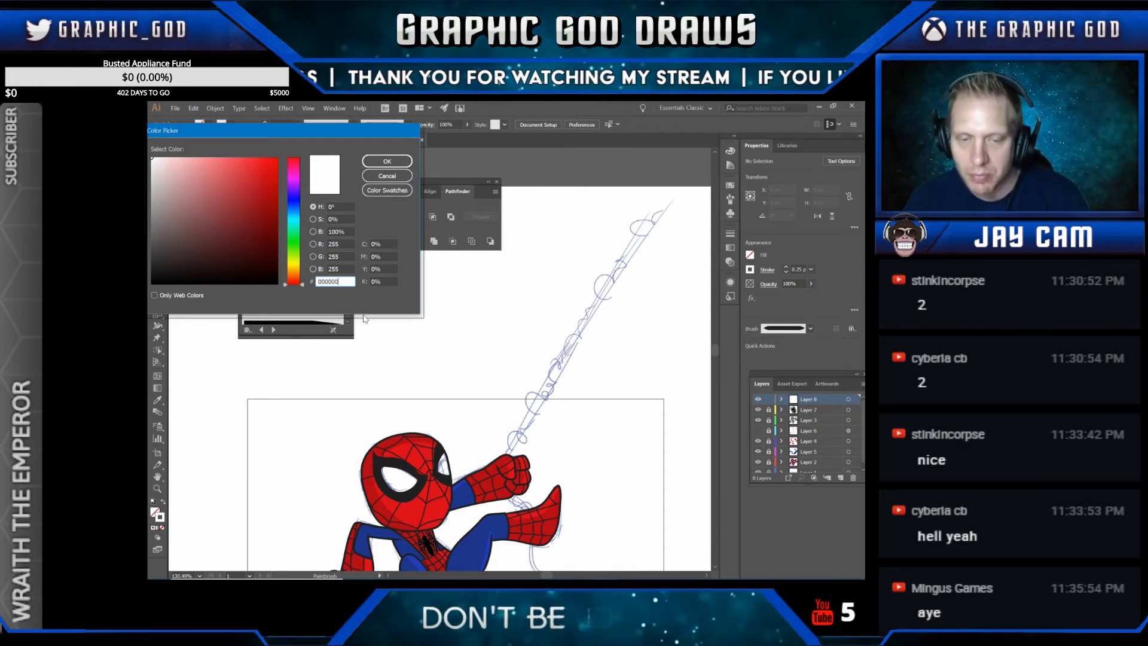
click(377, 166)
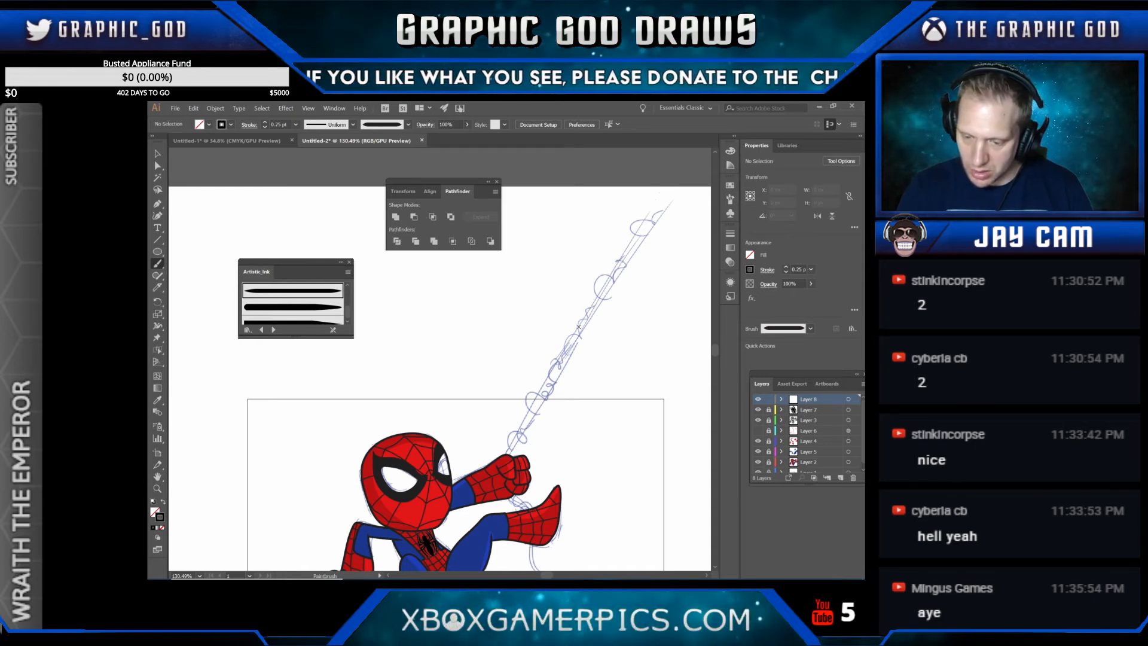
Step: Paint three long black strands along the sketched web from the fist past the artboard, plus the loose strands hanging below the hand
drag(510, 453, 668, 176)
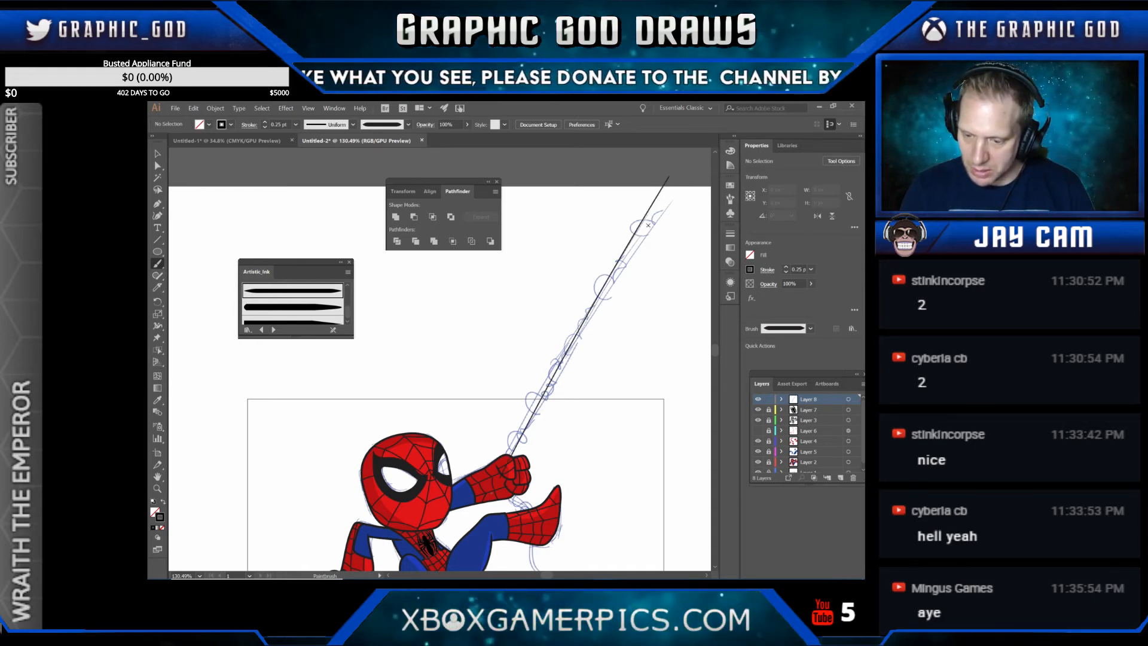
drag(513, 456, 678, 180)
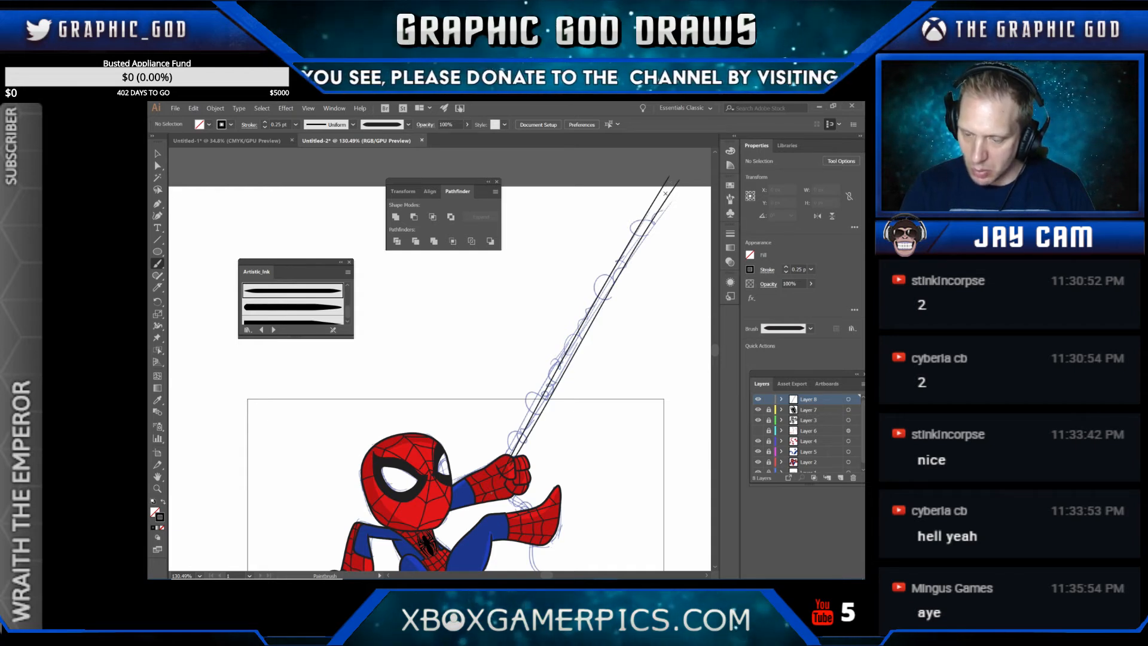
drag(516, 454, 662, 197)
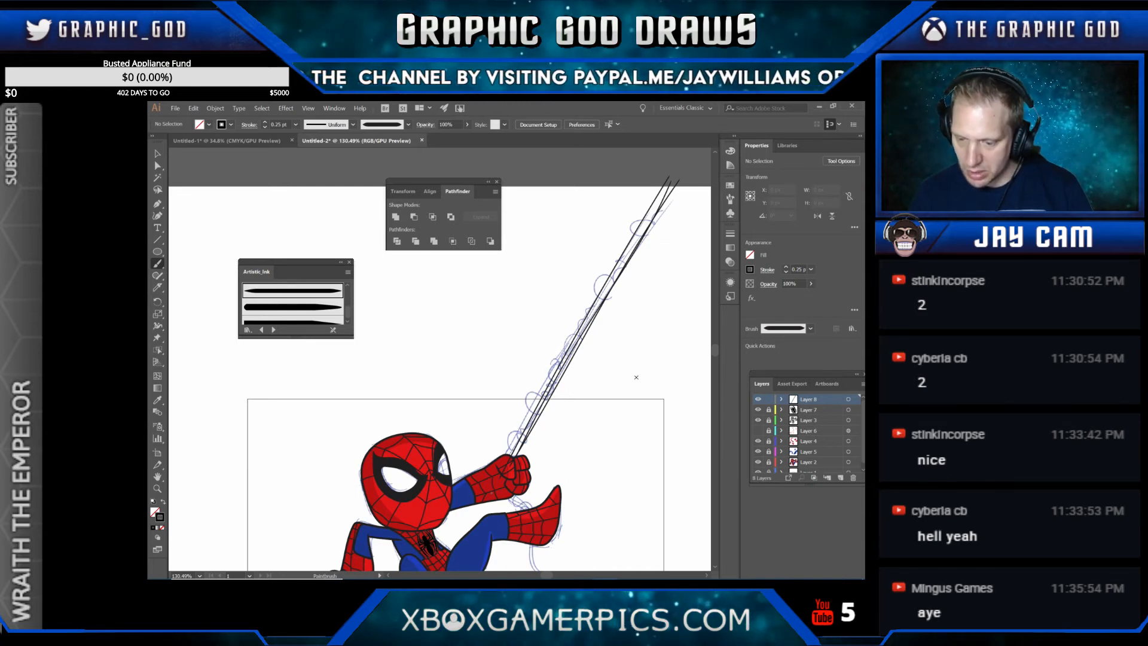
scroll(574, 416, down, 4)
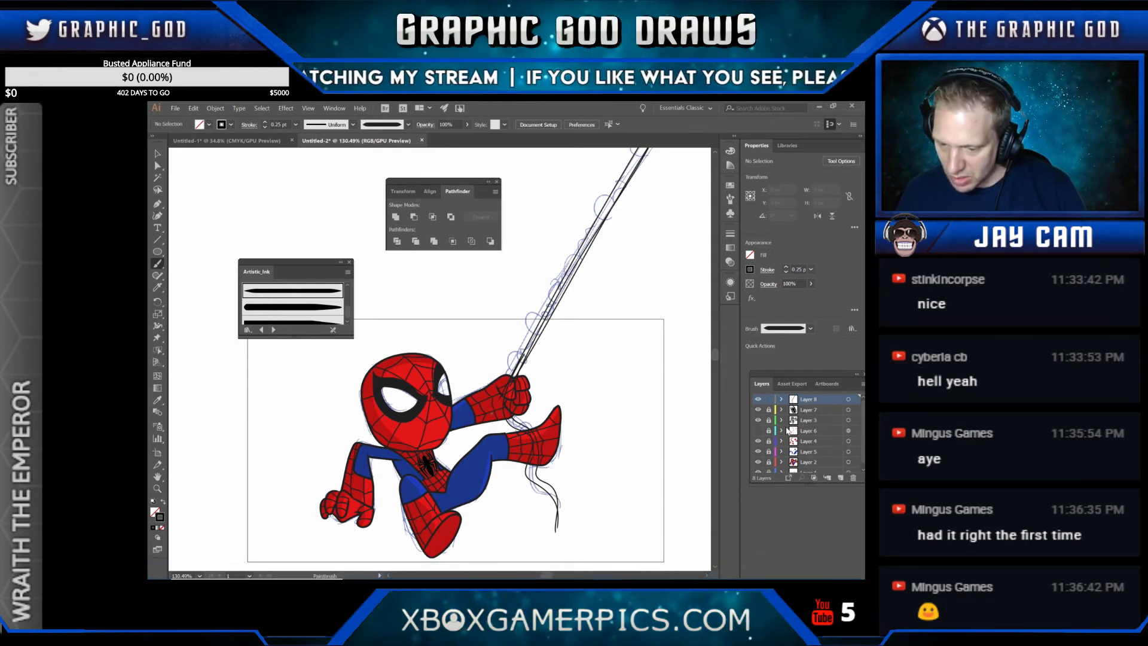
Step: Hide the pencil sketch on Layer 1 and check the inked web strands against the finished figure
scroll(795, 428, down, 1)
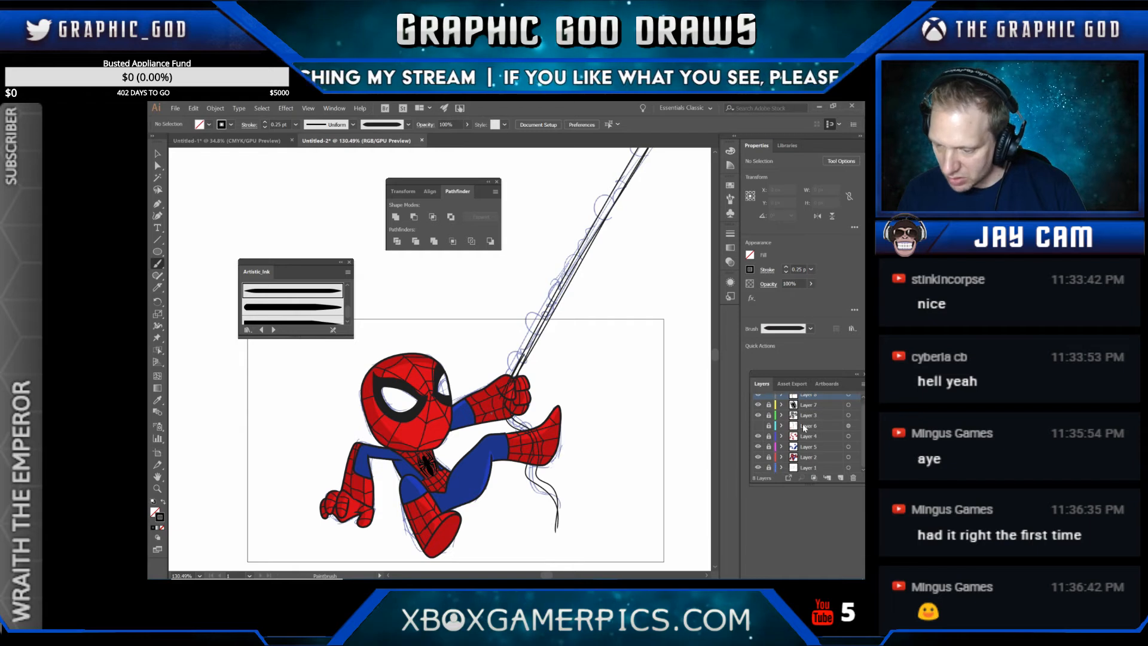
click(759, 468)
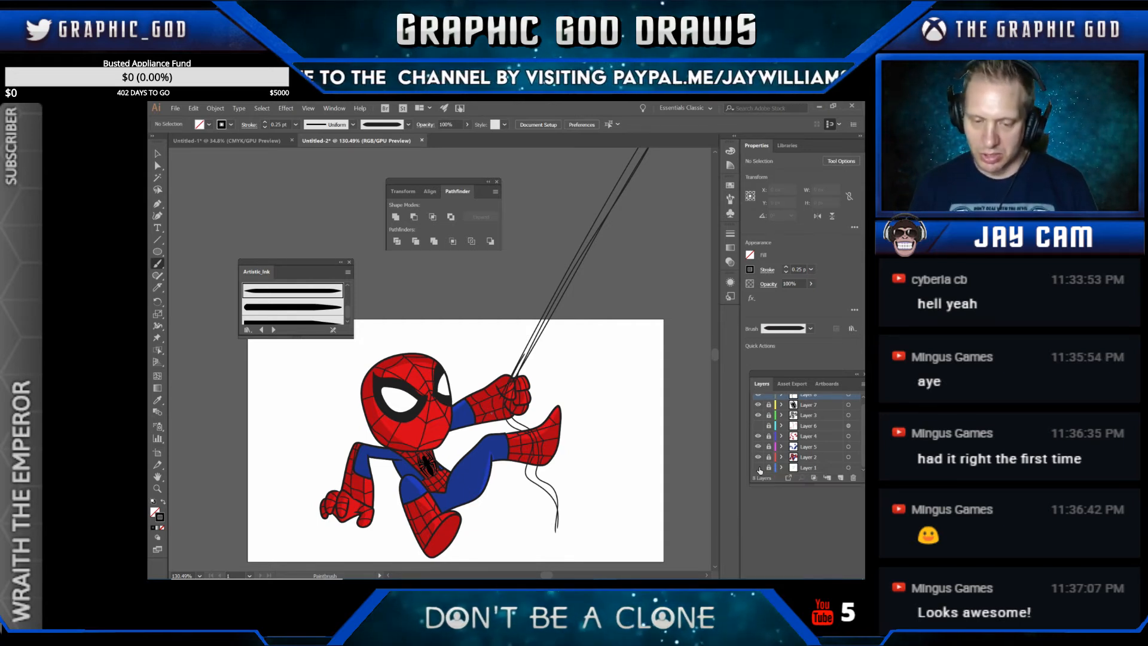
scroll(529, 420, down, 4)
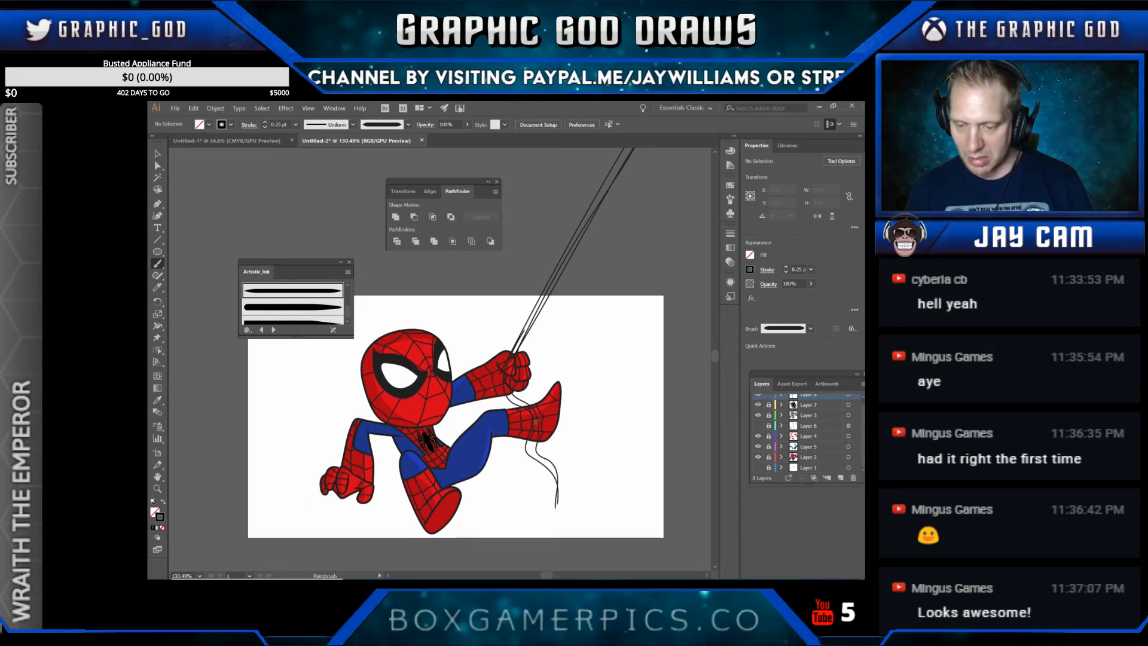
scroll(535, 422, up, 1)
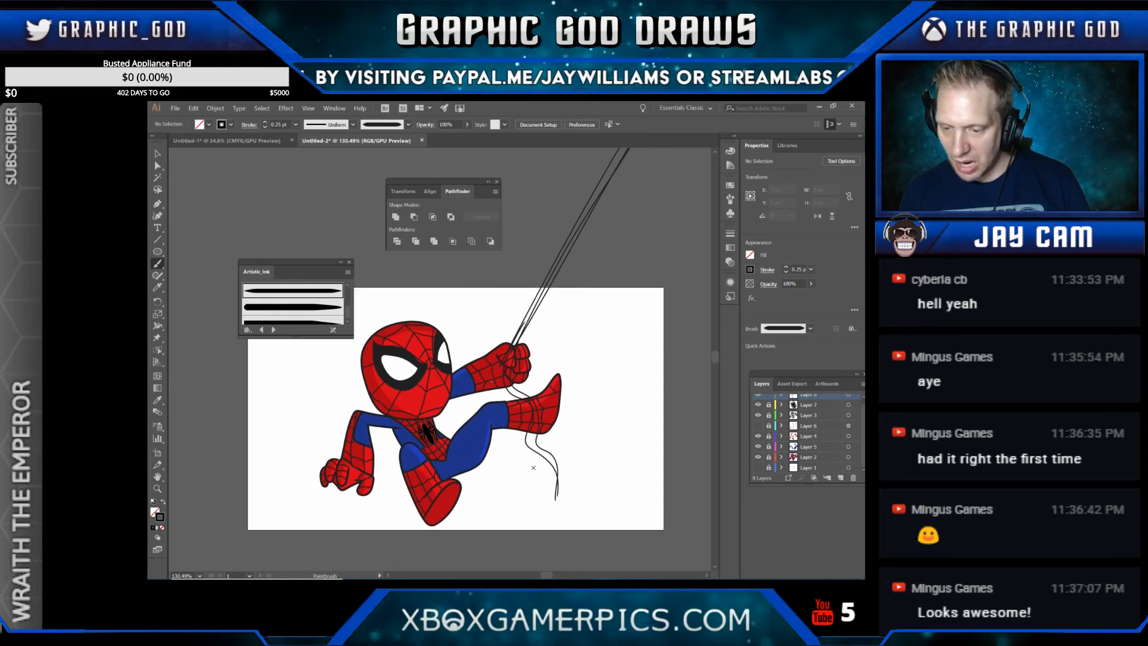
scroll(531, 482, up, 2)
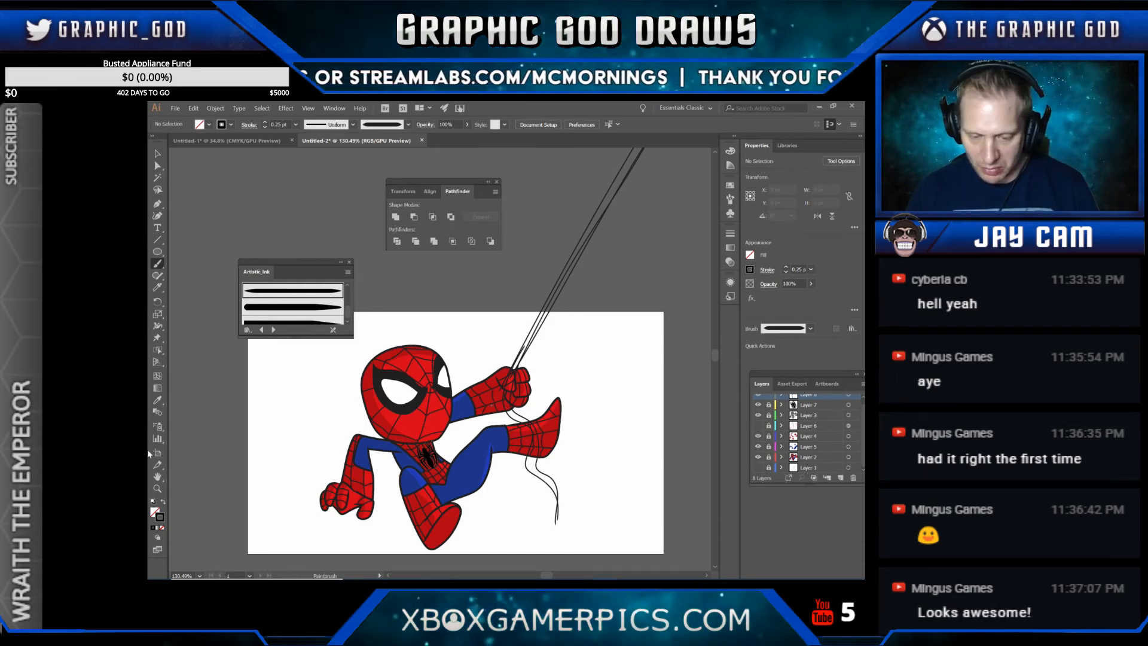
Step: Paint small black loops around the loose web strands hanging below the fist, keeping the Pathfinder panel clear of them
click(158, 488)
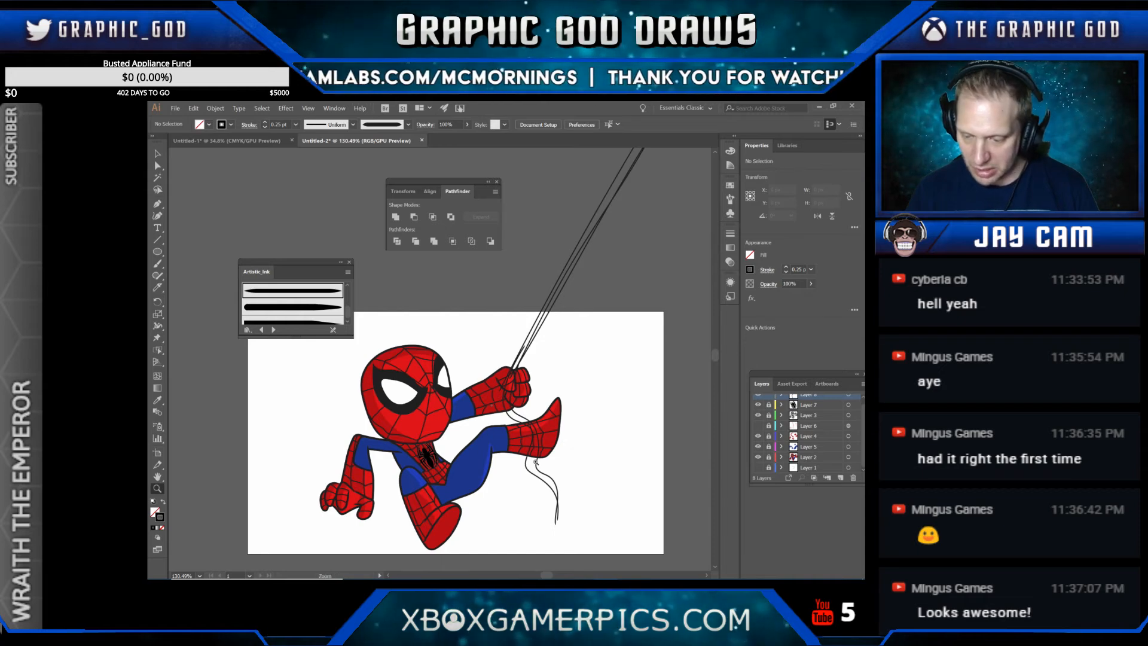
click(538, 470)
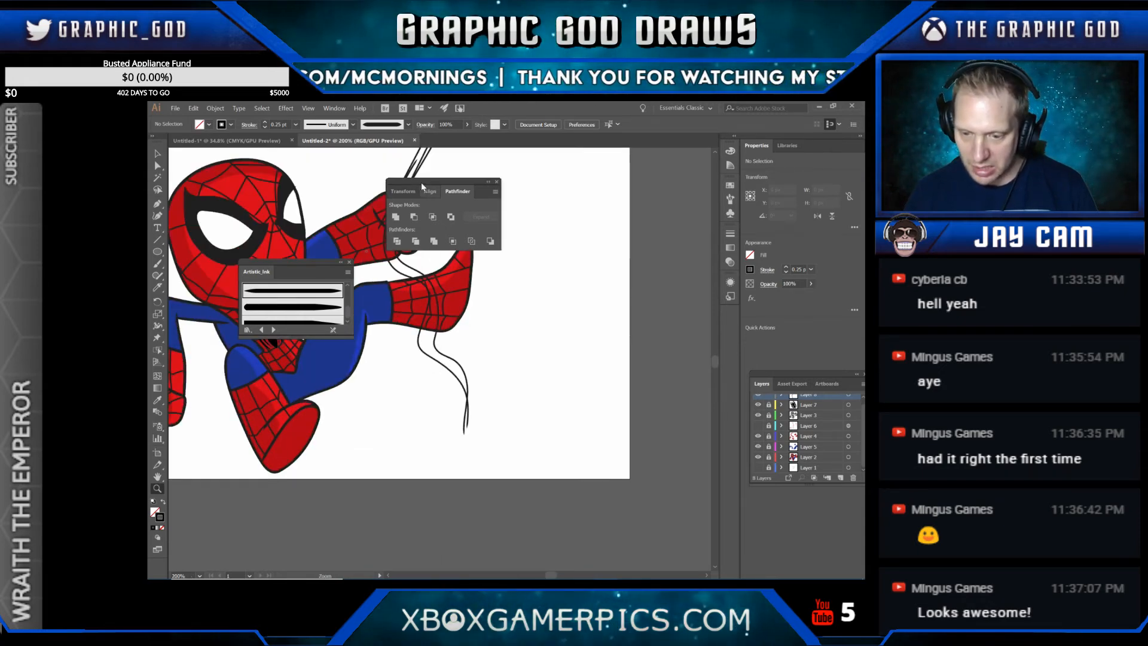
drag(422, 180, 607, 336)
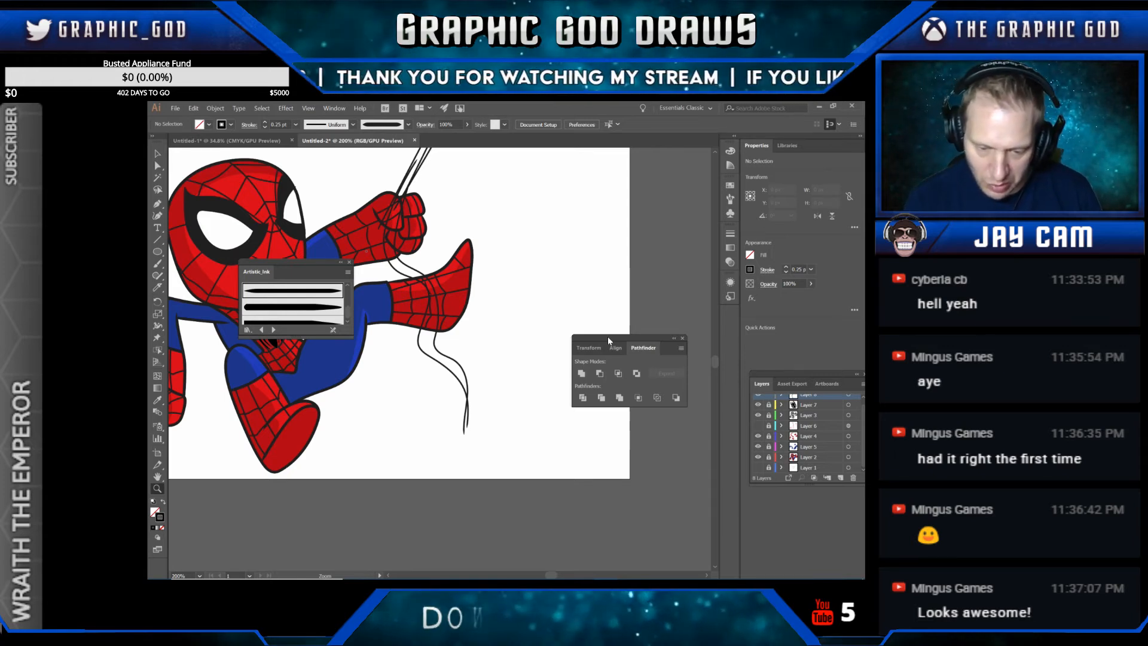
click(157, 263)
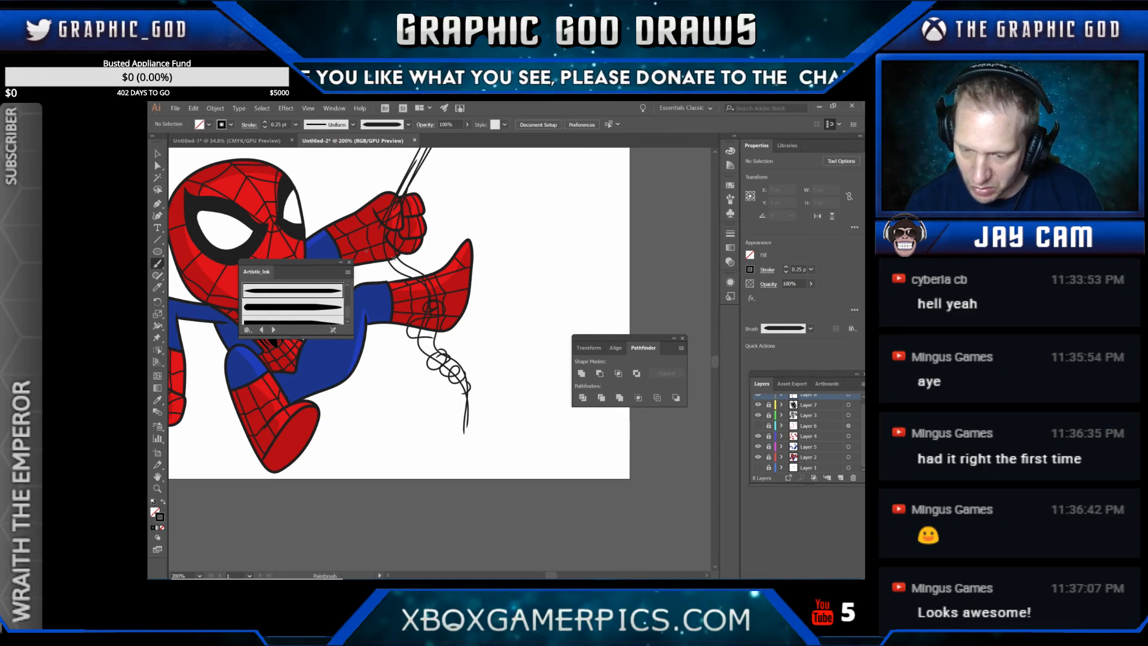
Step: Paint black loops and wraps around the web strands from just above the fist to about the middle of the line
scroll(400, 358, up, 5)
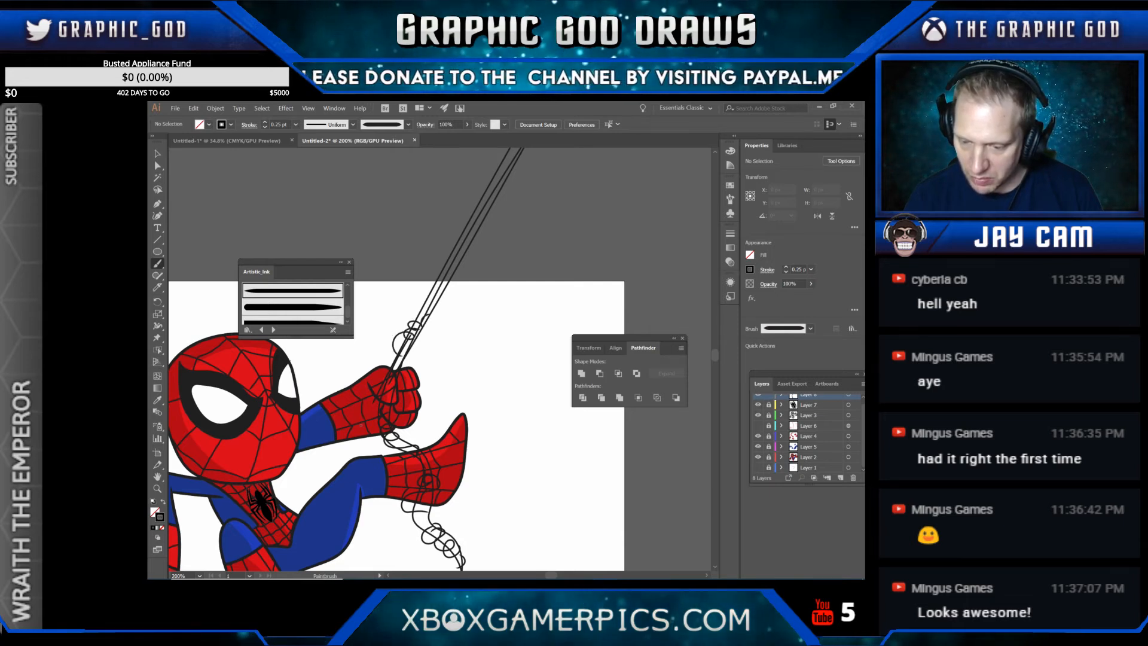
drag(485, 210, 437, 287)
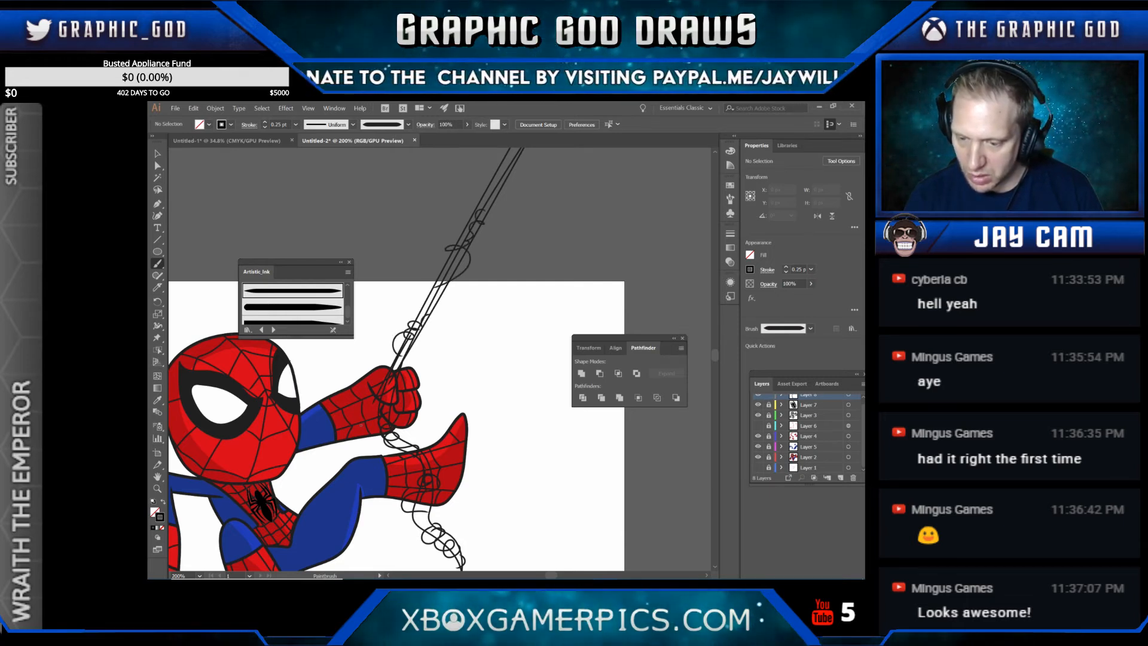
drag(542, 246, 510, 331)
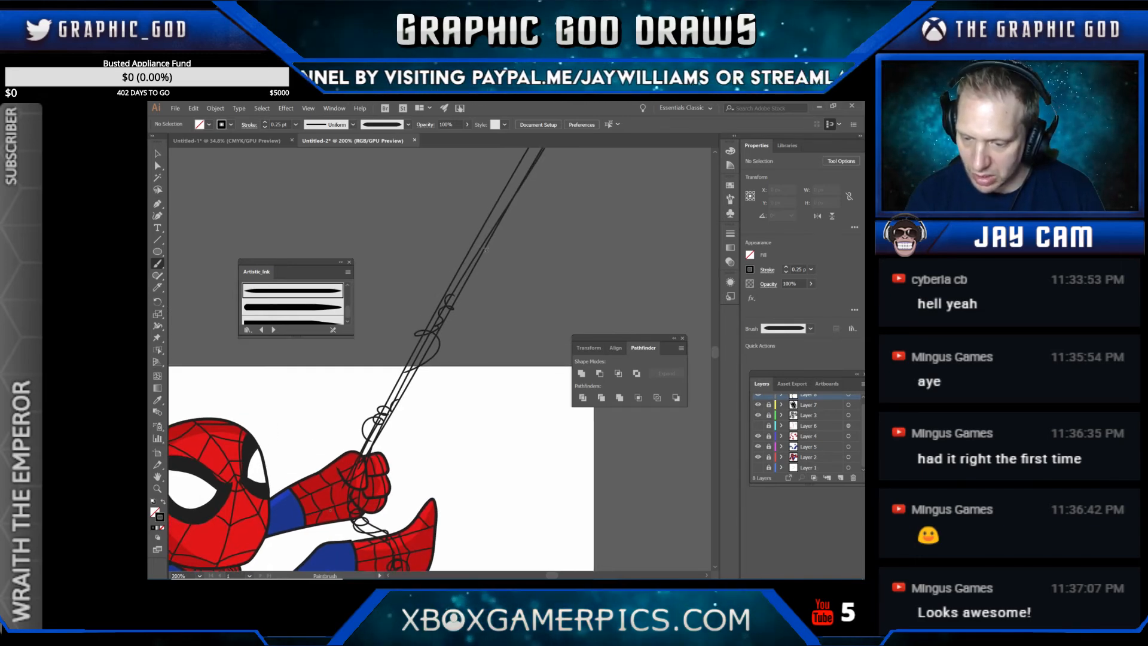
drag(491, 223, 450, 276)
scroll(538, 283, down, 3)
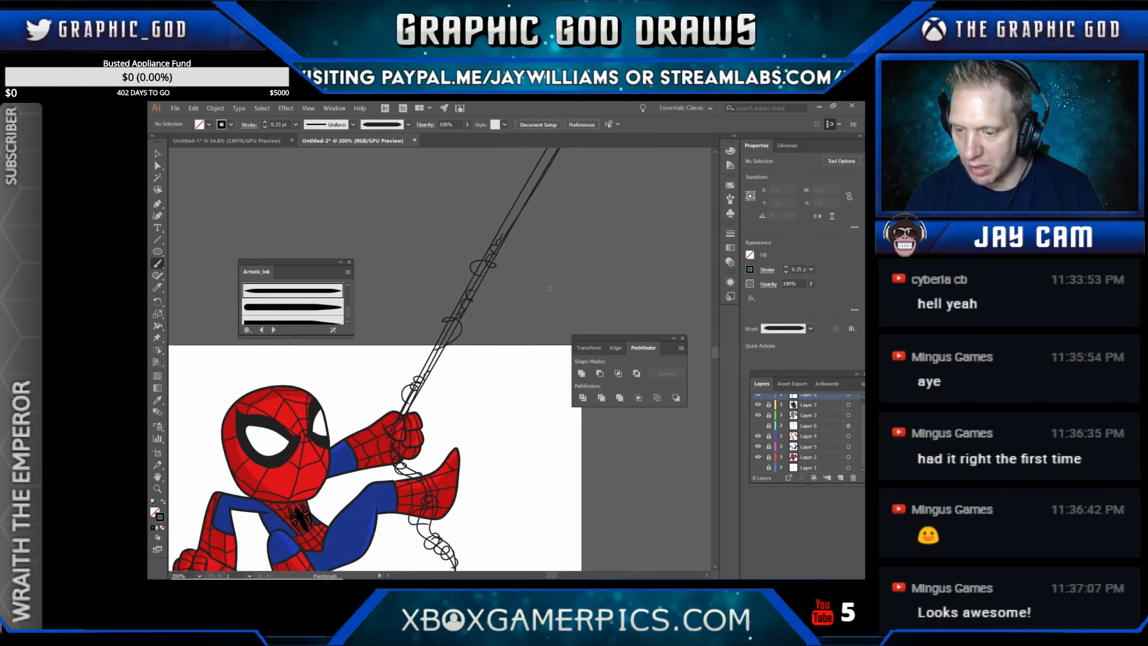
Step: Continue the black loops along the upper half of the web line, up to near the ends of the strands
drag(567, 246, 506, 352)
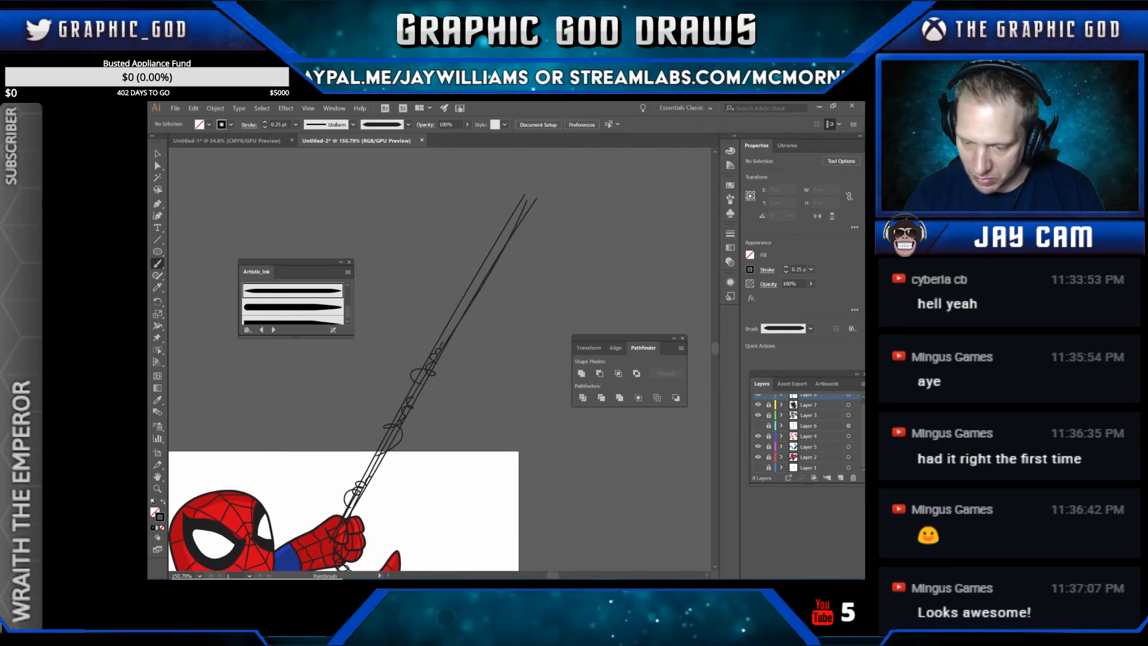
drag(443, 333, 463, 323)
drag(486, 267, 473, 292)
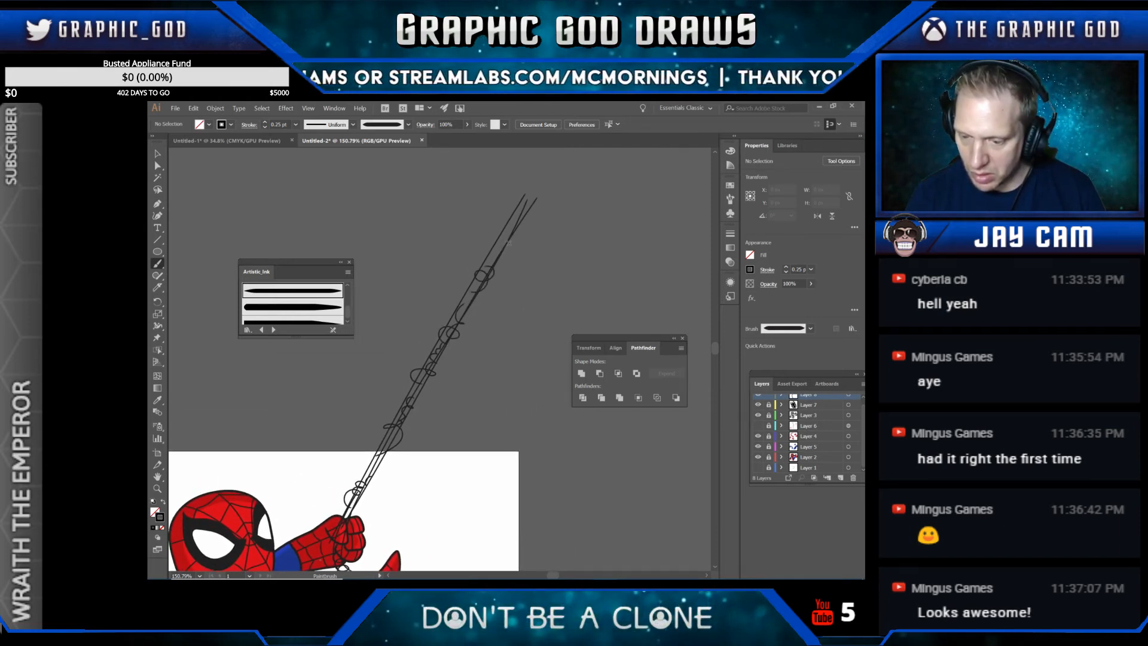
drag(515, 233, 497, 250)
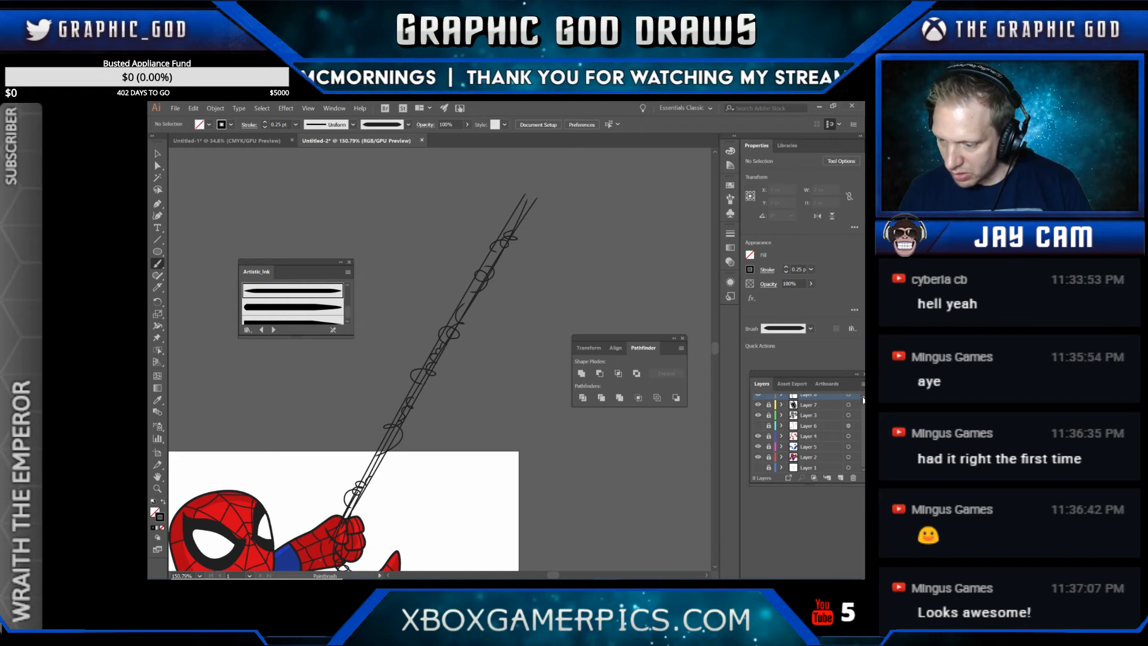
scroll(863, 400, up, 1)
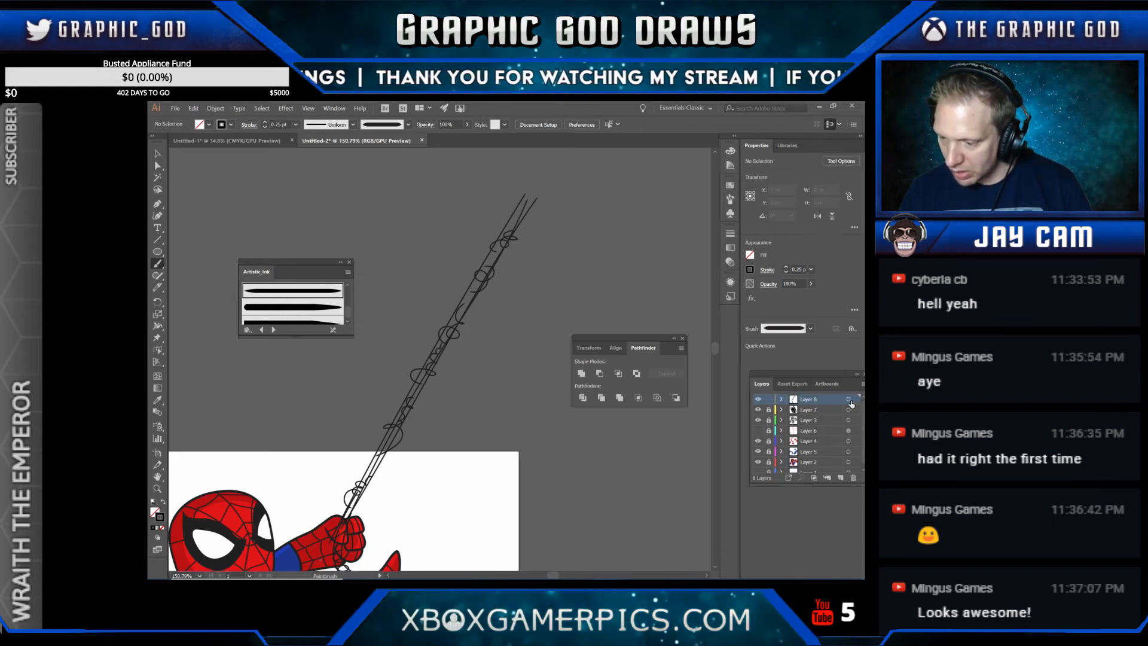
Step: Find the stray white brush stroke on the artboard beside the web line and delete it
click(848, 399)
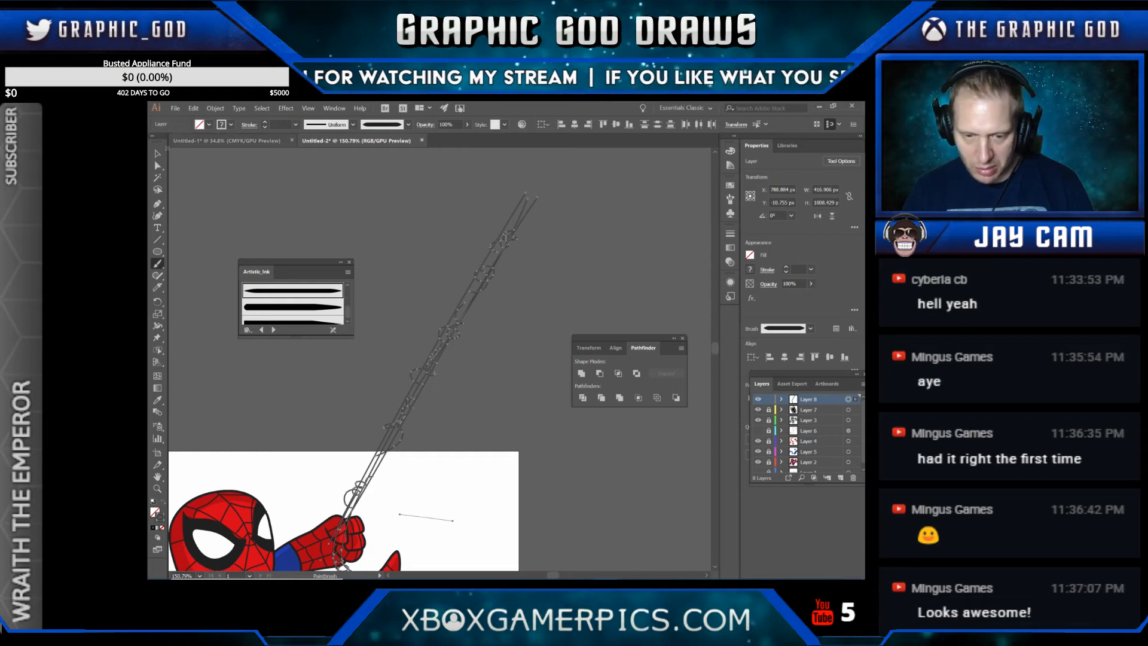
key(v)
click(464, 513)
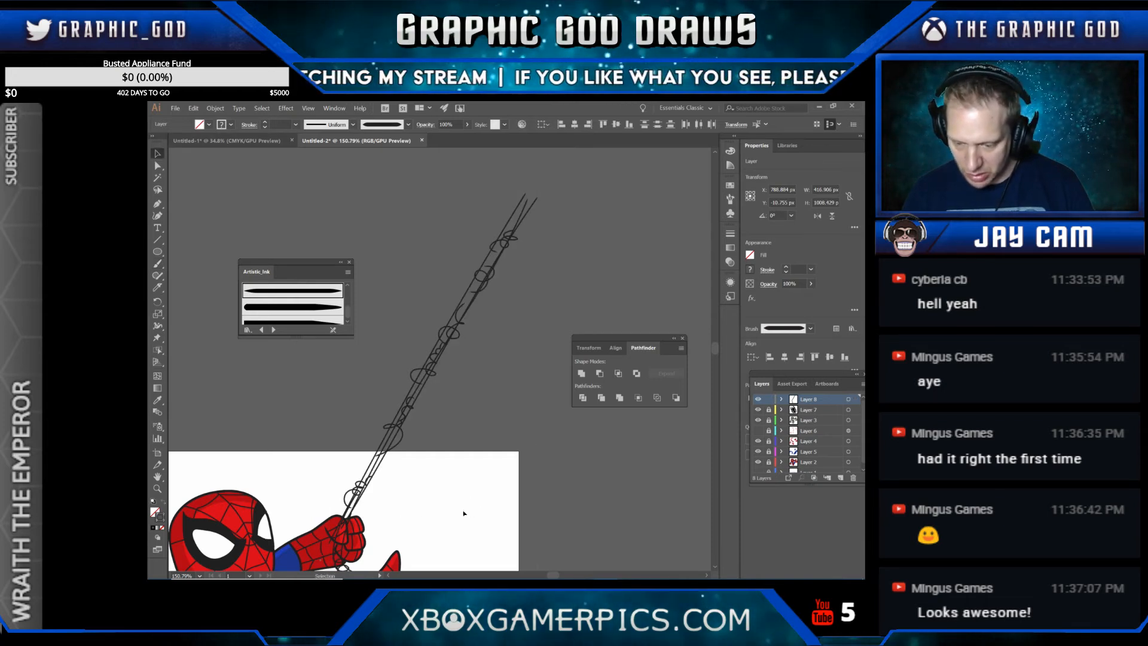
click(441, 519)
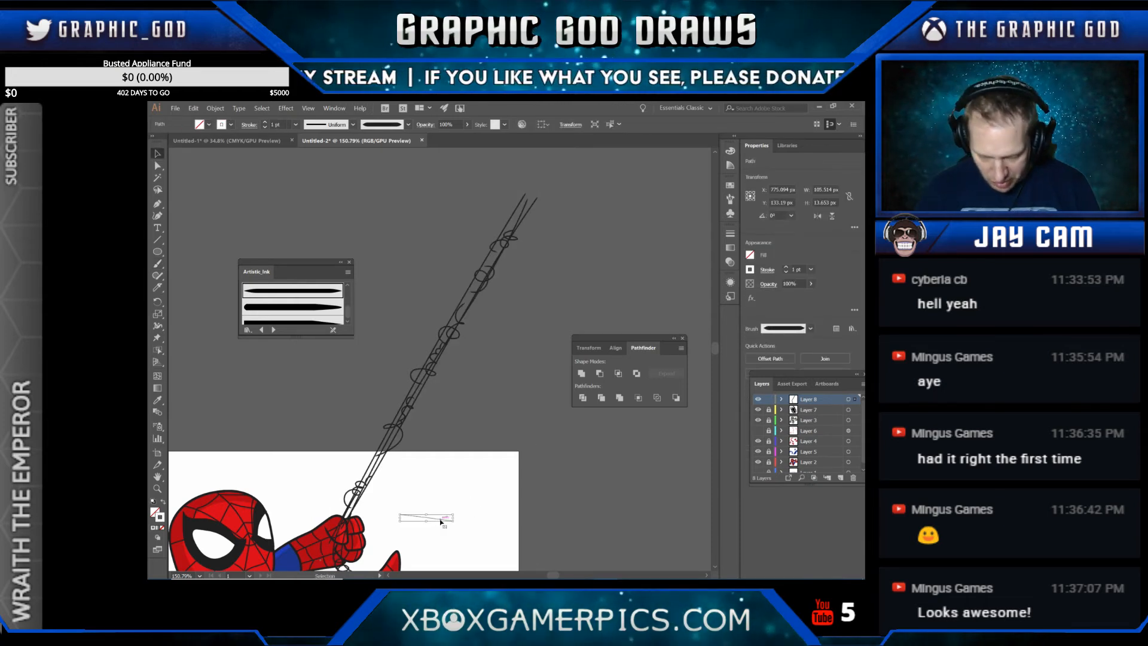
key(Delete)
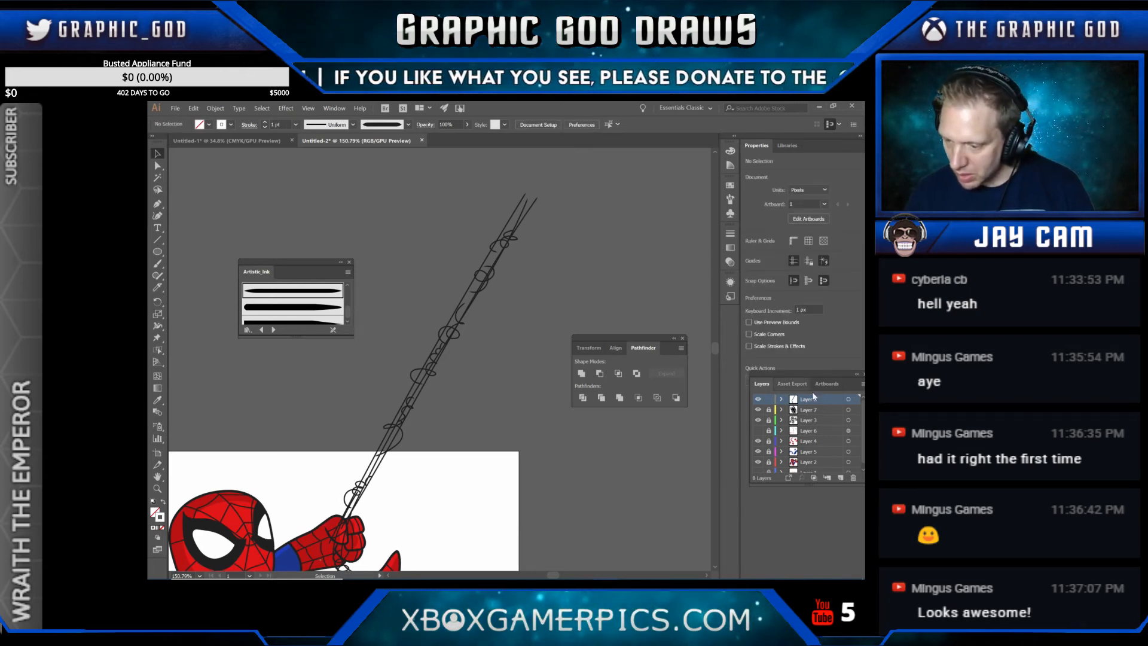
Step: Increase the stroke weight of all the web strands and loops on Layer 8 to 0.75 pt
click(848, 399)
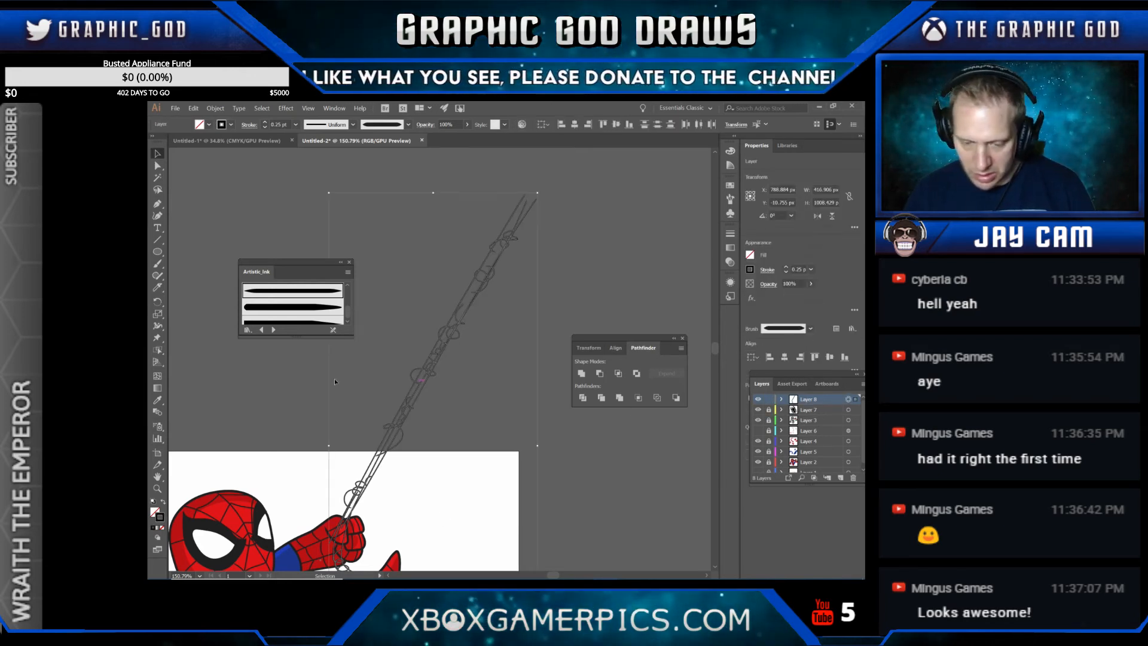
click(265, 122)
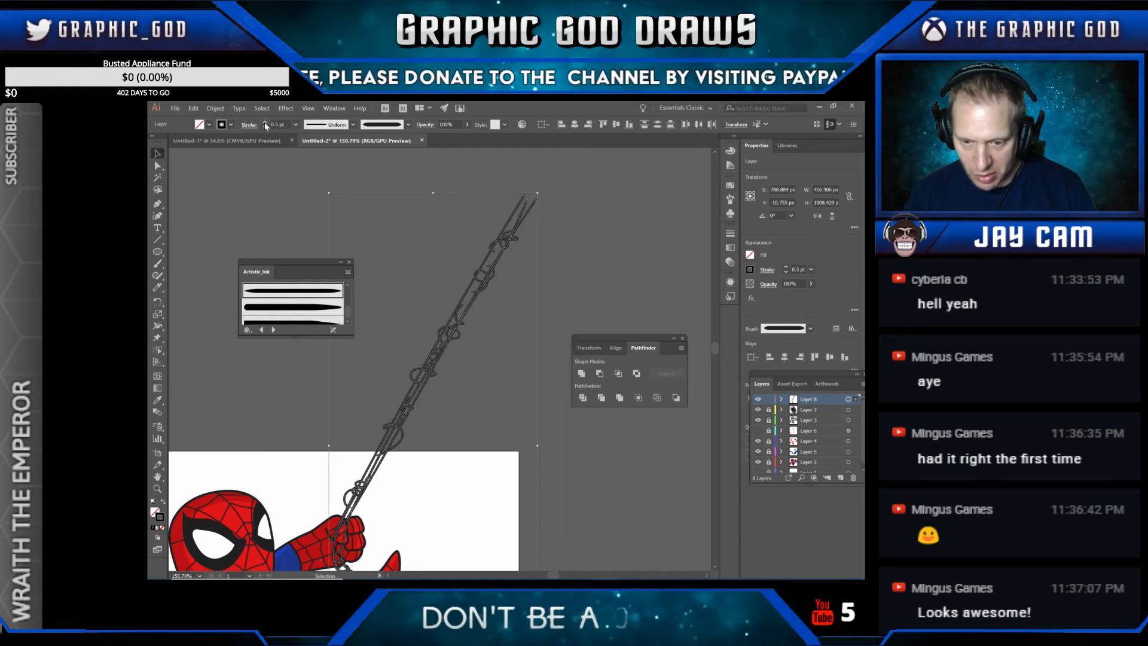
click(264, 121)
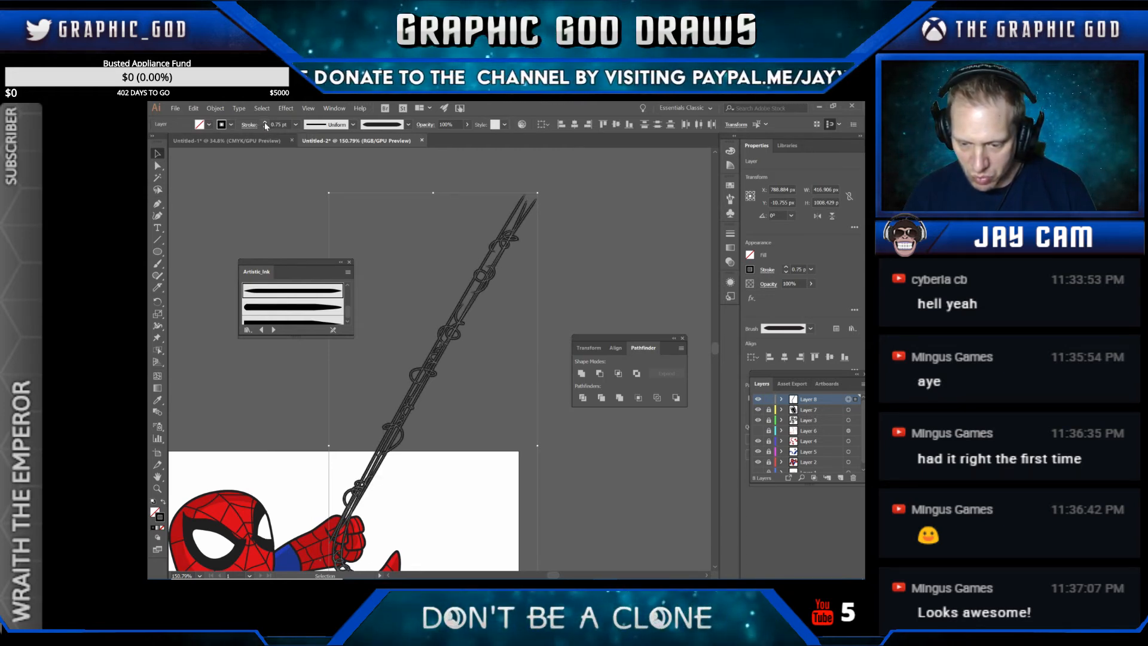
click(203, 165)
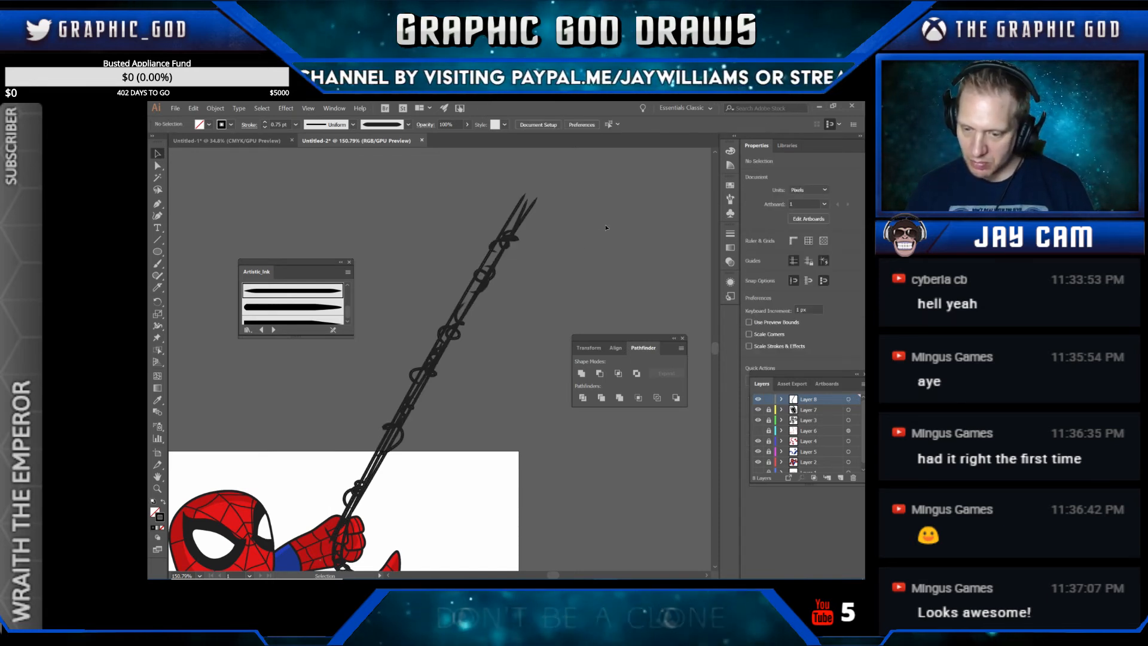
Step: Convert all the web strands and loops into filled shapes with Outline Stroke, keeping them selected
scroll(606, 227, down, 2)
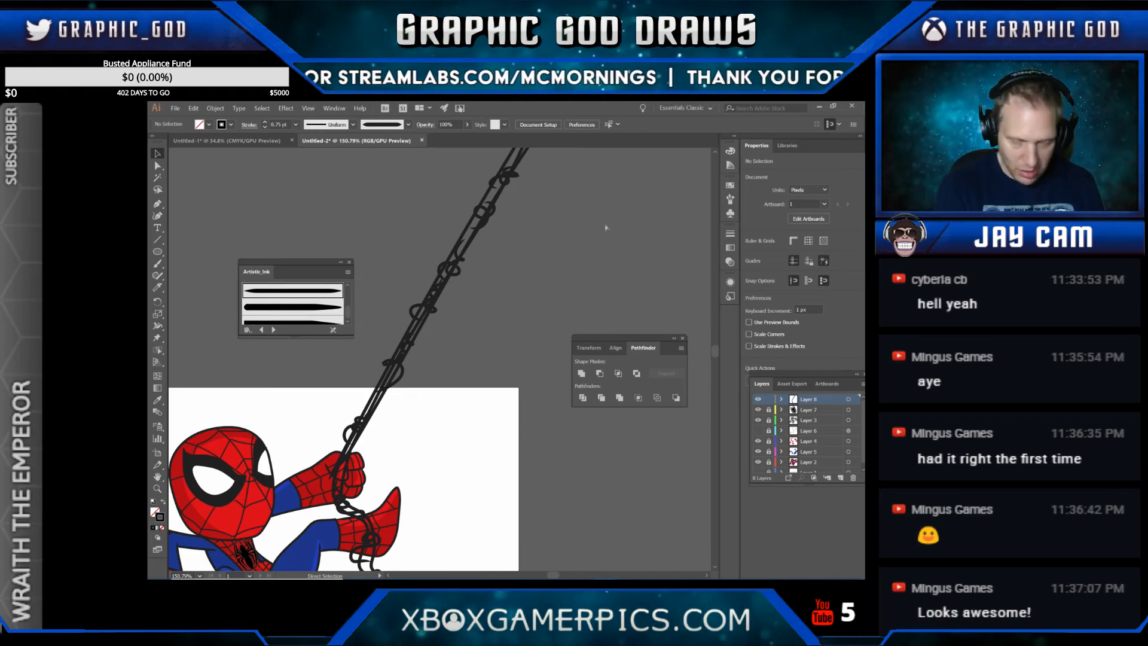
key(ctrl+a)
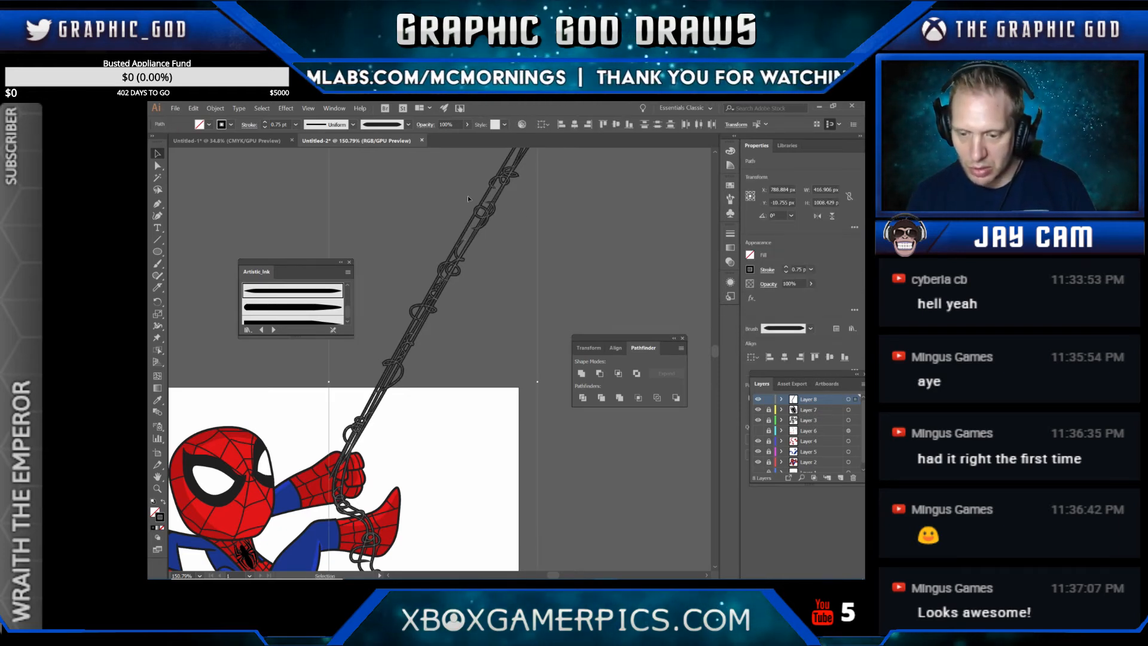
click(215, 108)
mouse_move(246, 324)
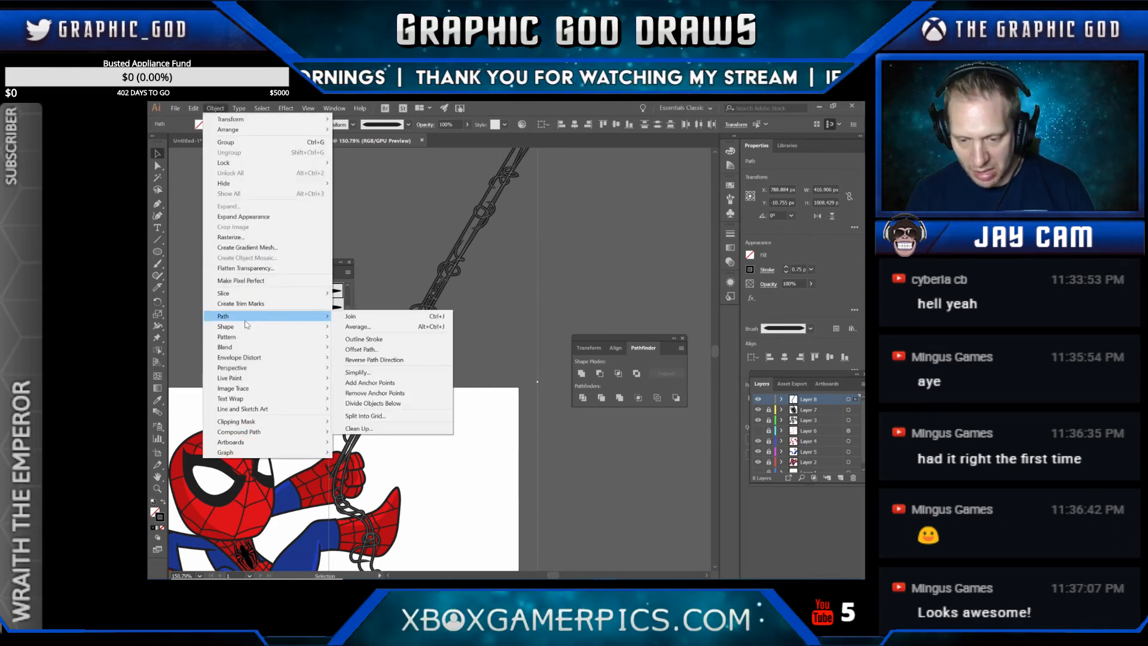
click(373, 339)
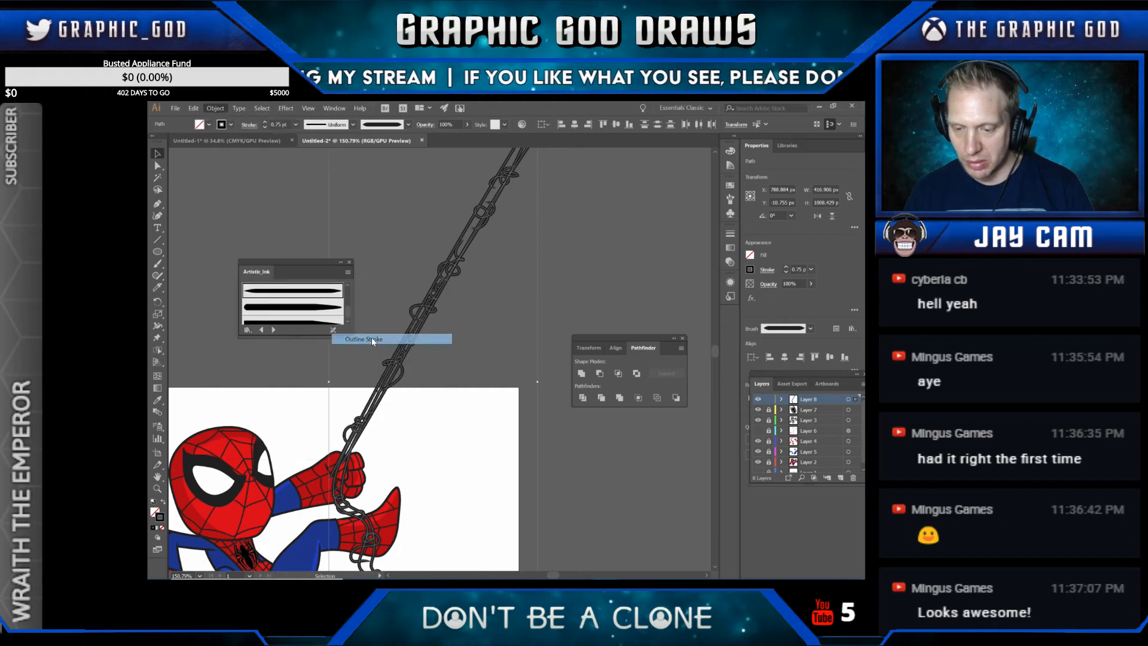
click(611, 208)
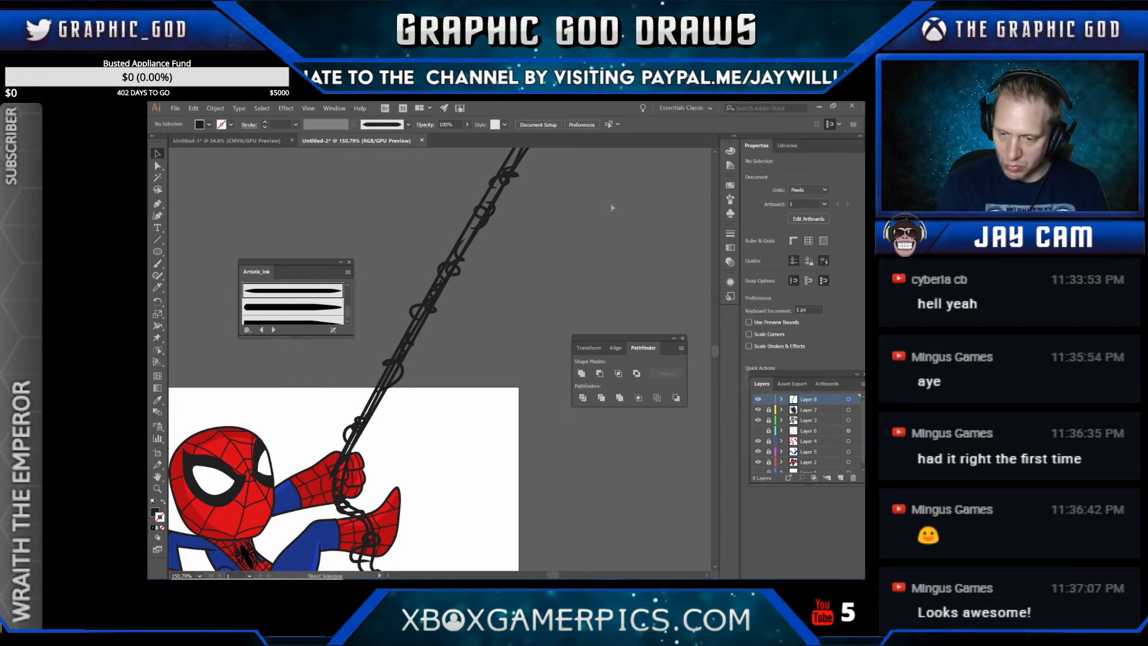
key(ctrl+z)
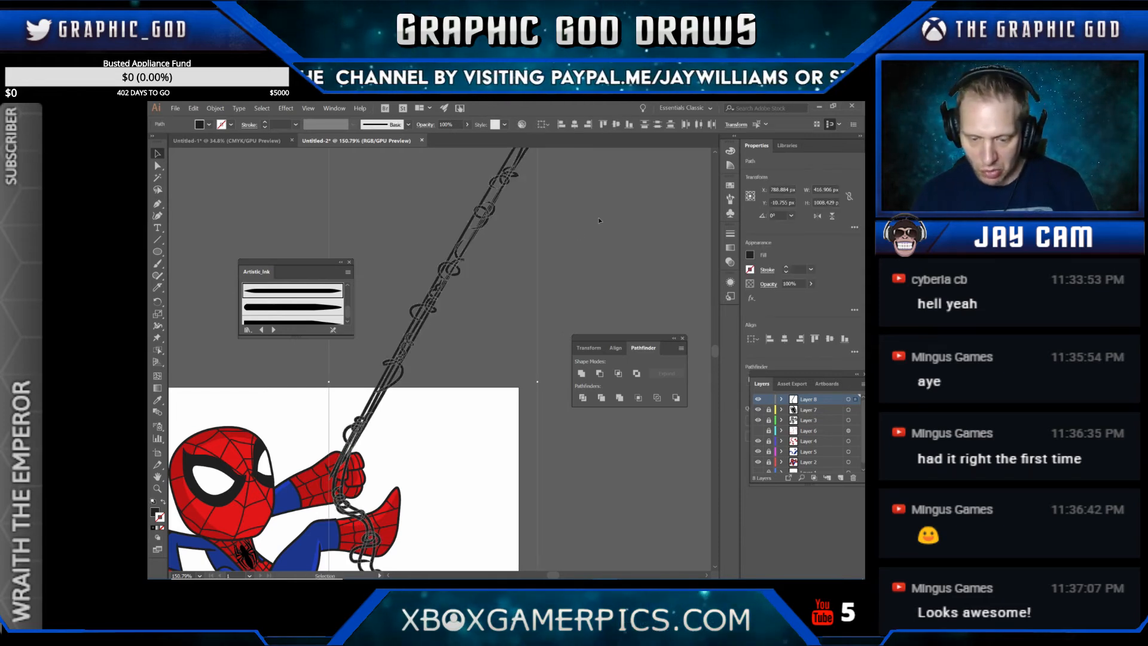
Step: Fill the outlined web shapes with light gray, RGB 155, 154, 154
click(158, 513)
double_click(158, 513)
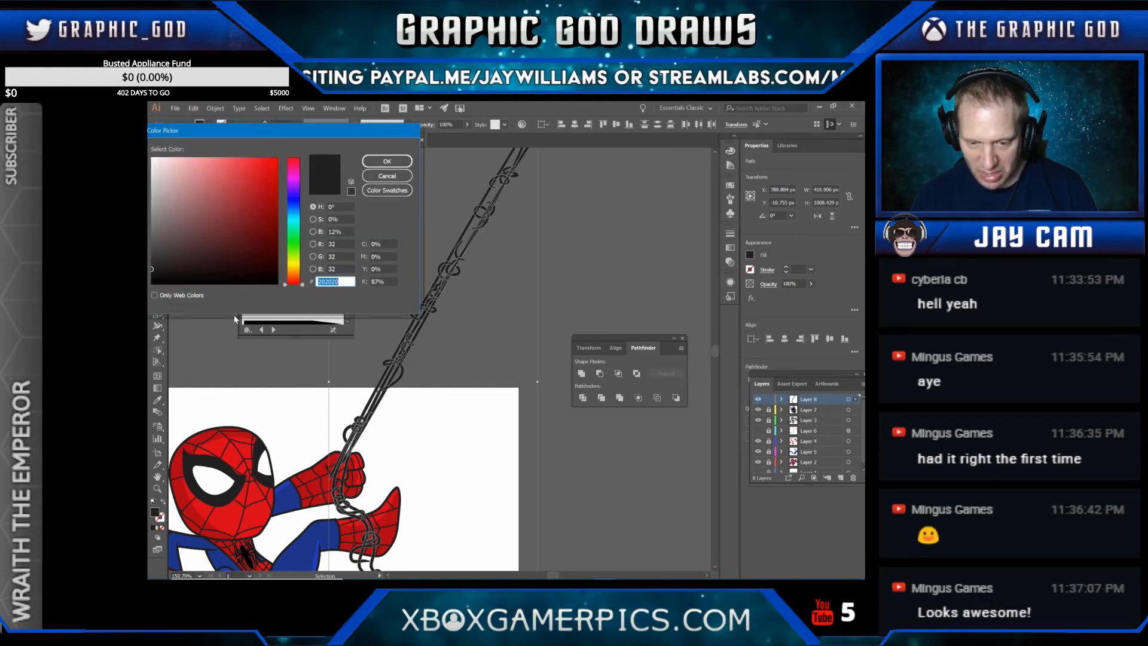
click(153, 206)
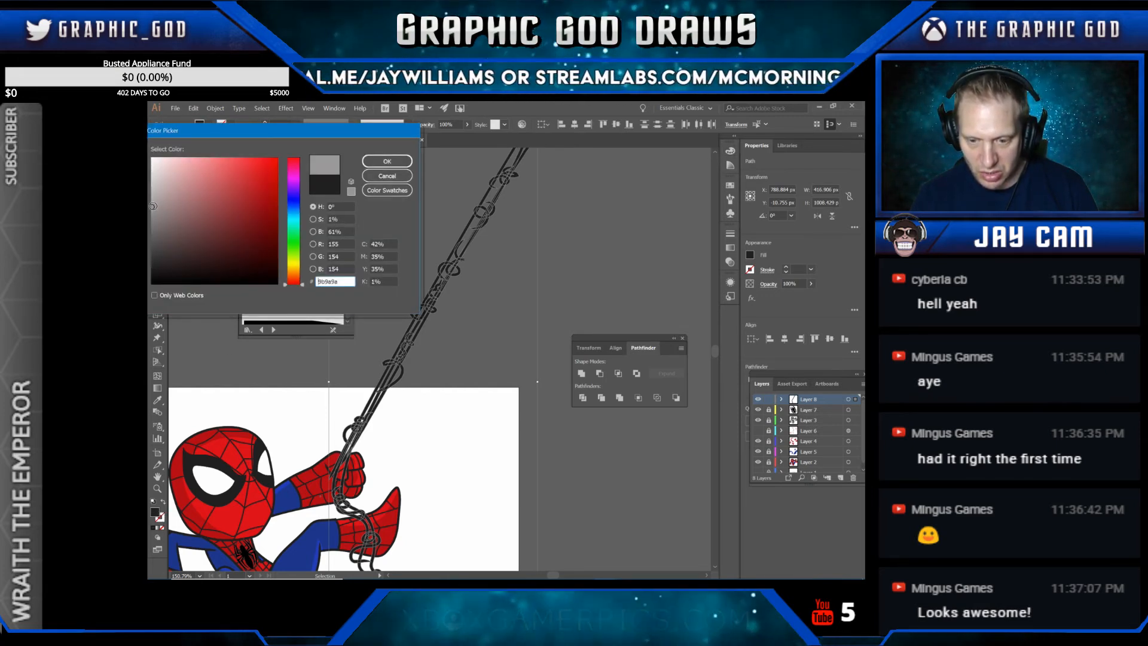
click(380, 160)
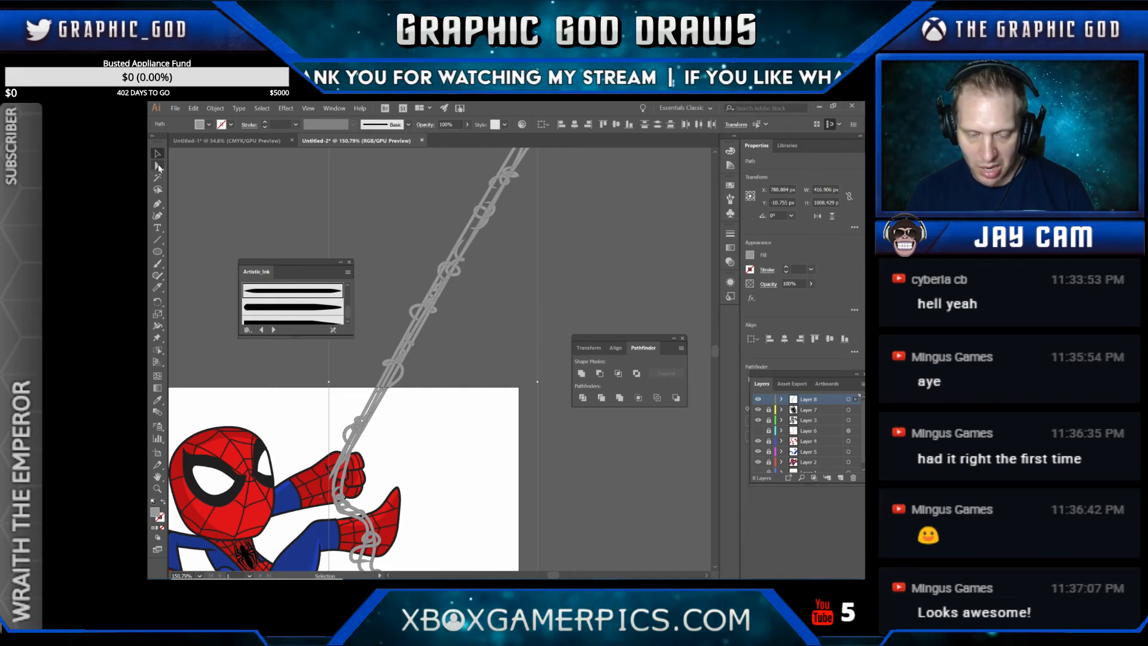
Step: Try a dark gray stroke, RGB 66, 64, 64, around the light gray web shapes
double_click(161, 518)
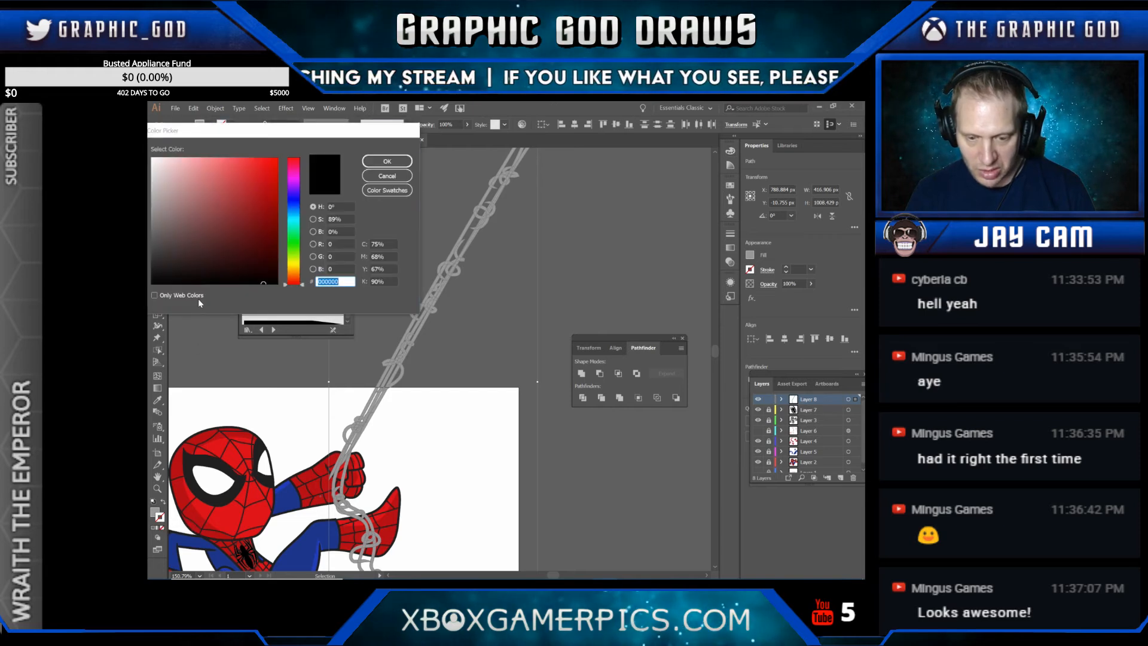
click(154, 251)
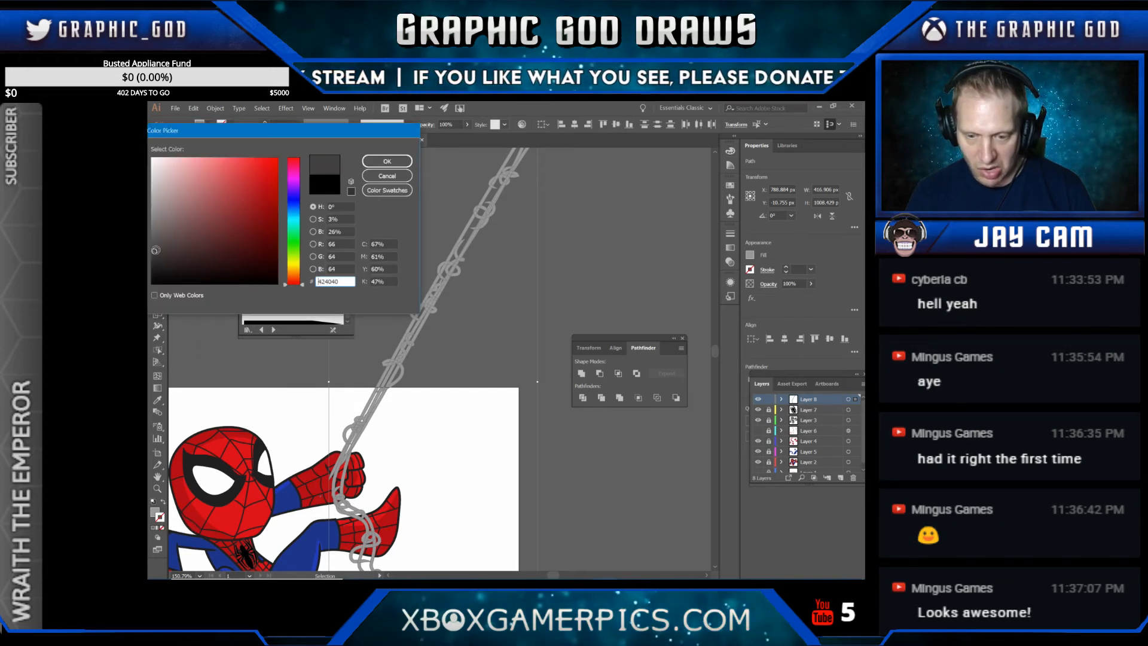
click(374, 161)
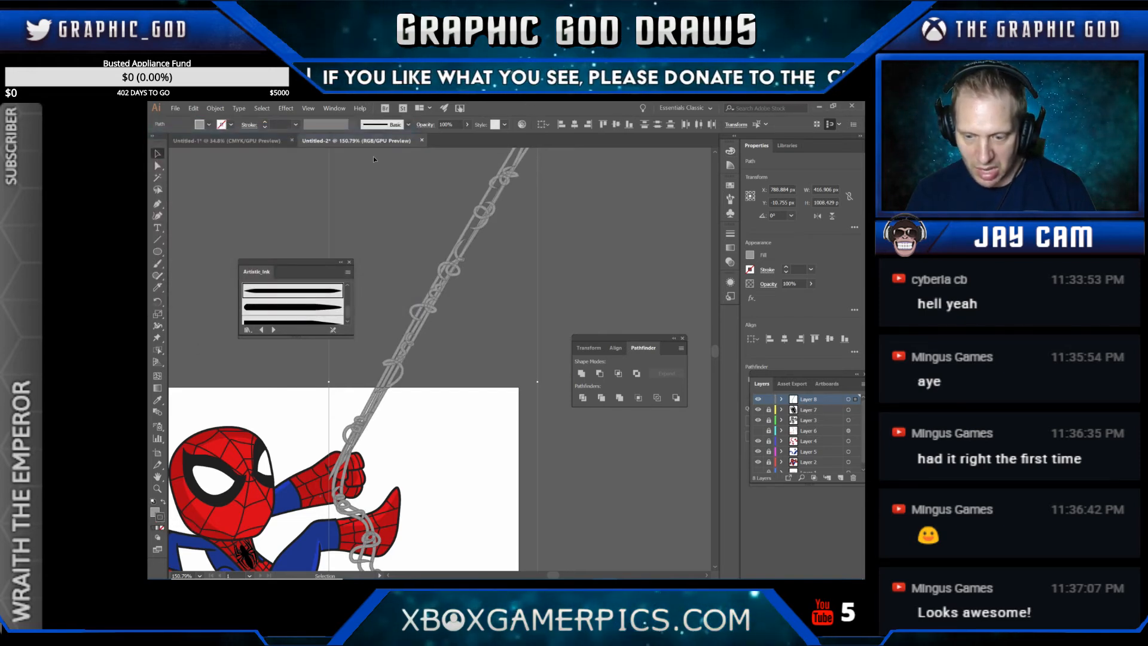
click(208, 174)
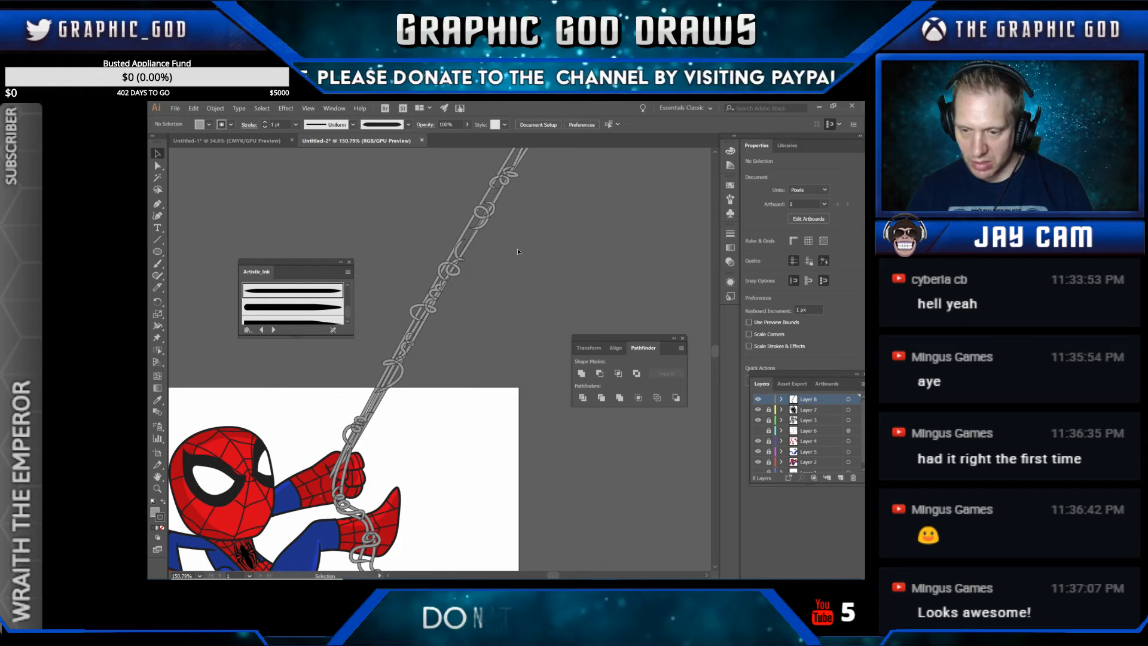
Step: Undo the dark gray stroke on the web shapes and deselect them
scroll(521, 248, down, 2)
scroll(521, 248, down, 2)
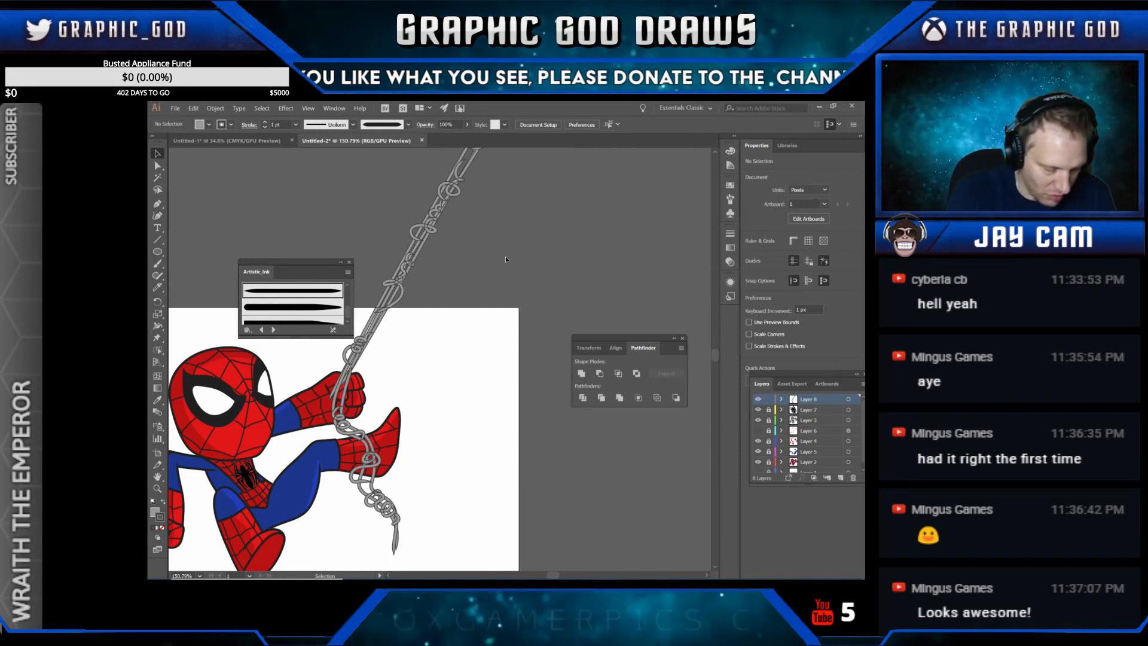
key(ctrl+a)
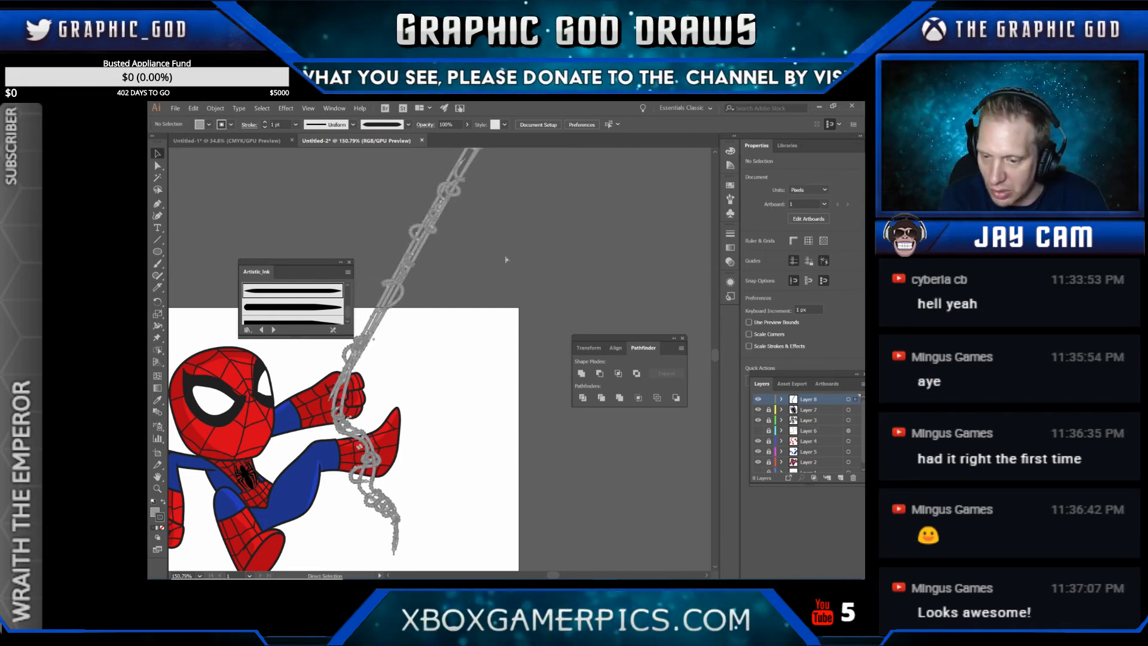
key(v)
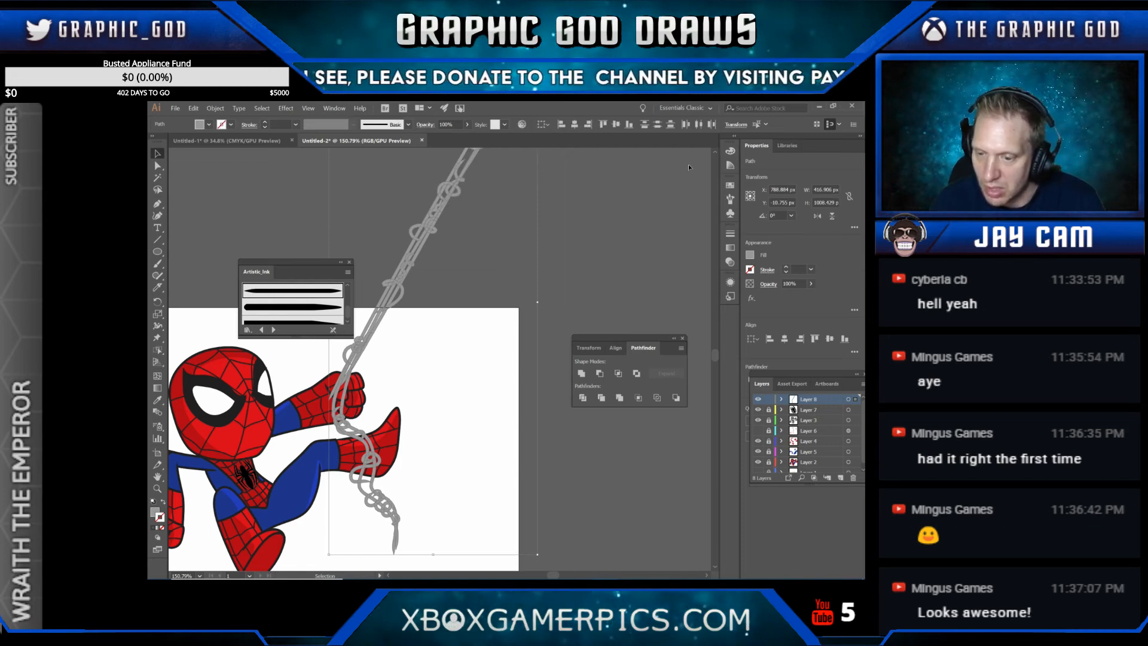
key(ctrl+shift+a)
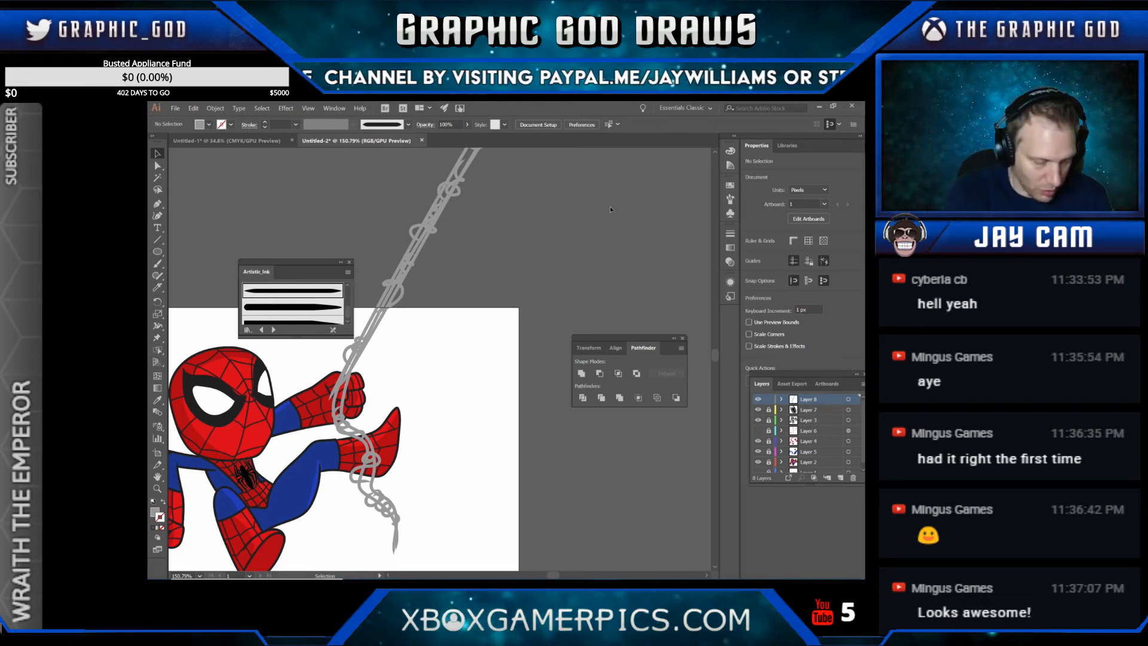
Step: Copy the whole gray web and add a new layer placed between Layer 2 and Layer 1
key(a)
key(ctrl+a)
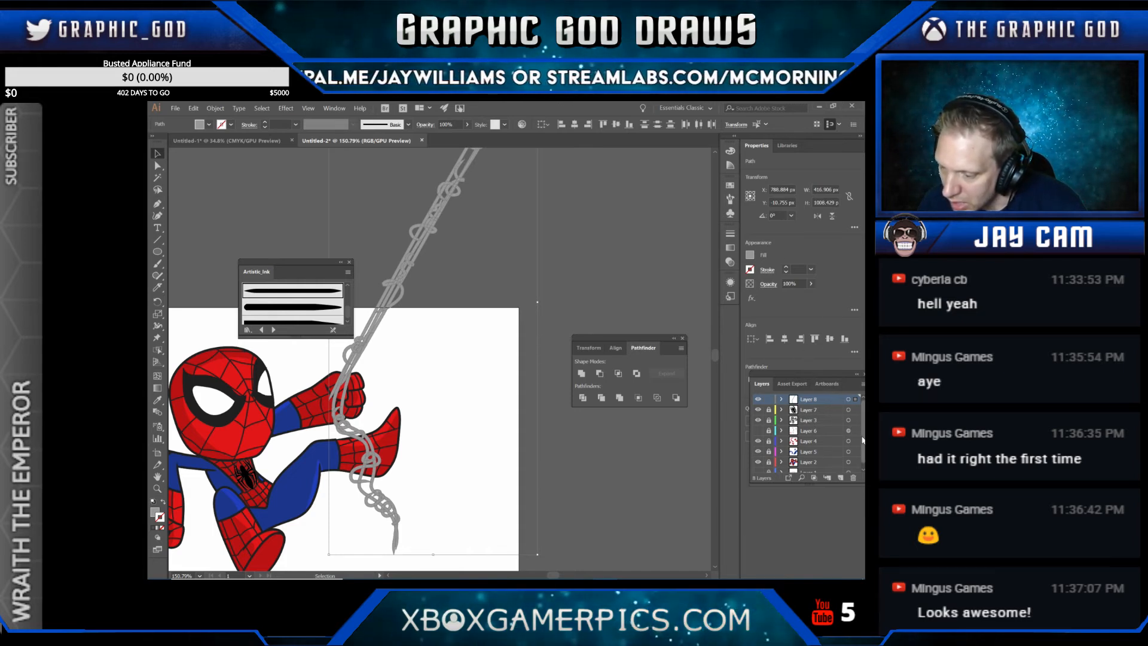
scroll(864, 467, down, 1)
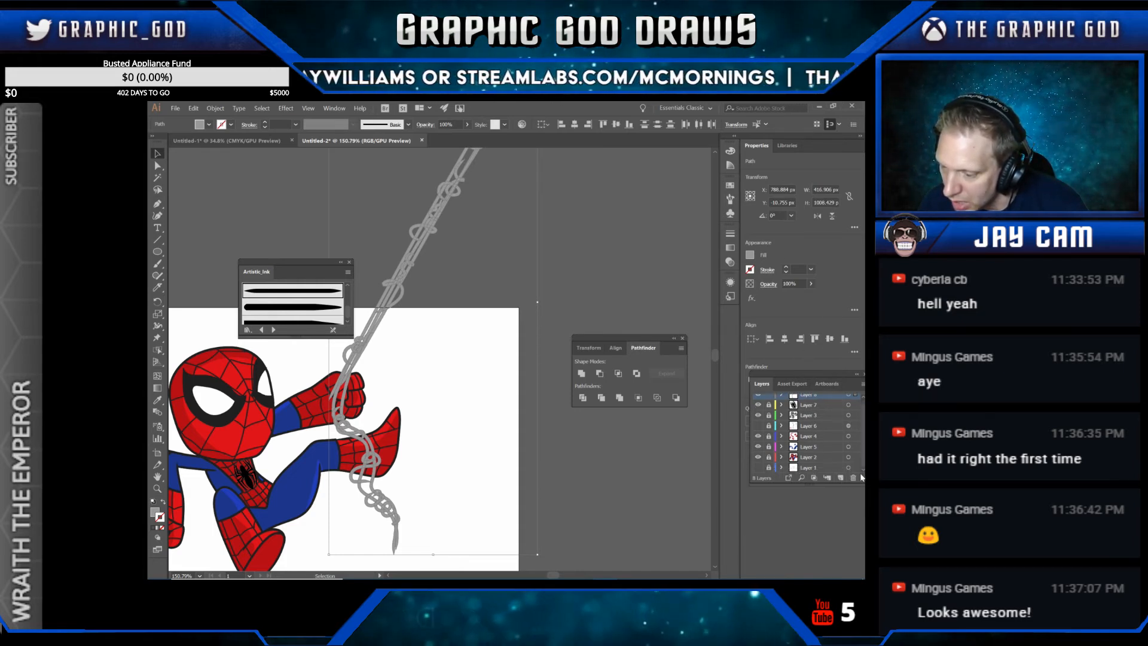
click(841, 478)
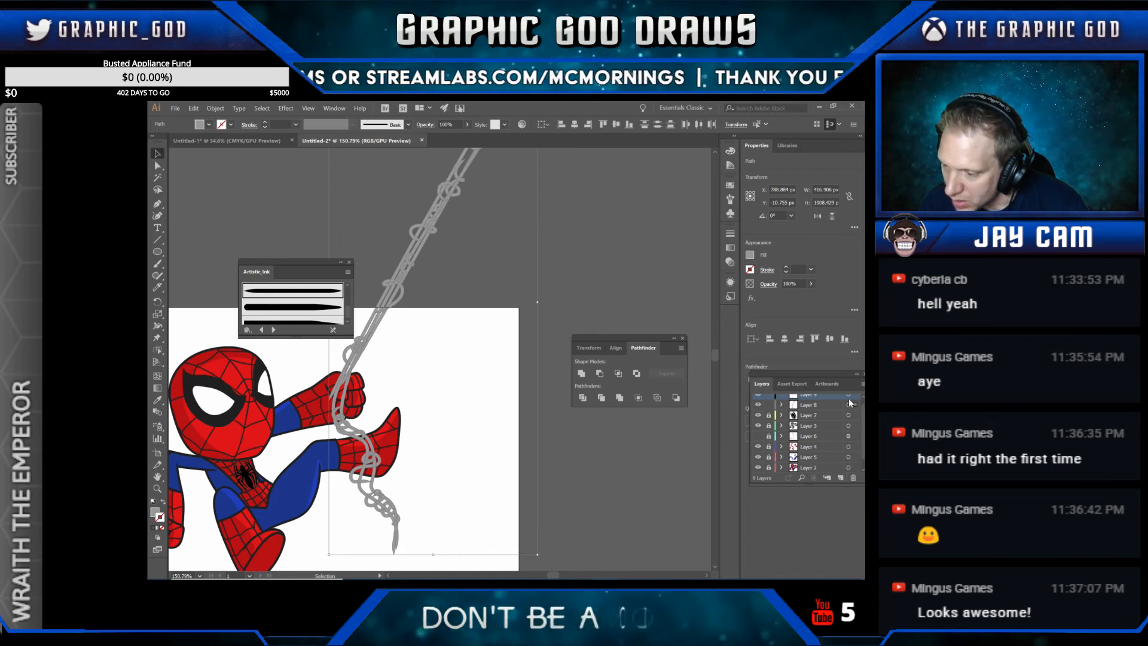
scroll(849, 399, up, 1)
drag(826, 400, 863, 470)
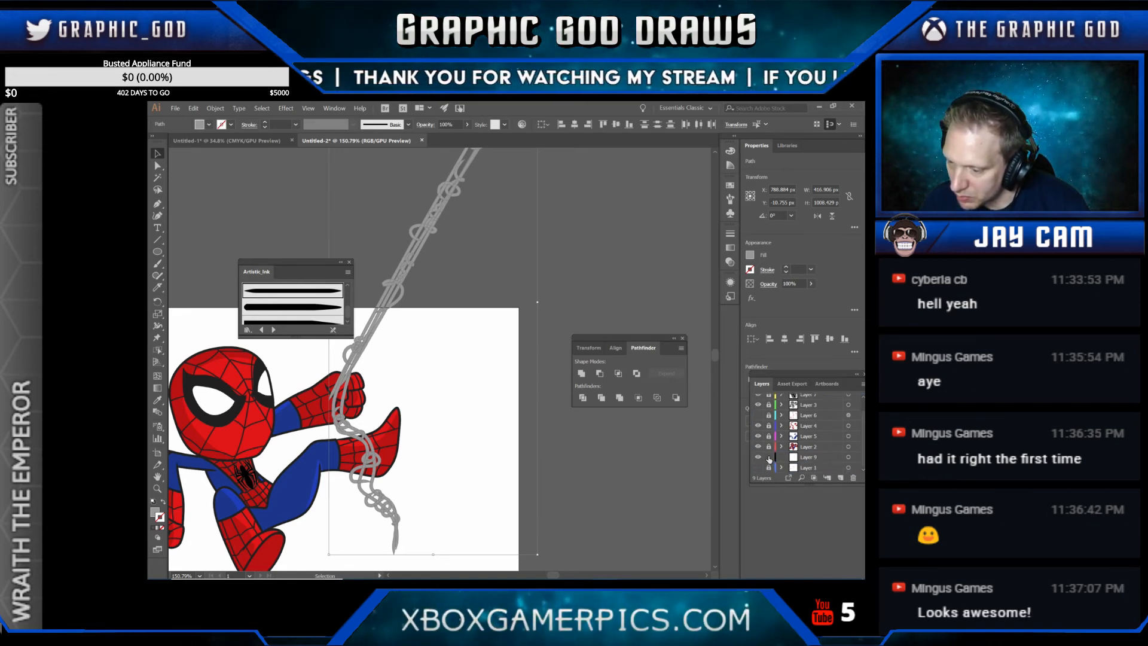
Step: Lock Layer 8 and paste the copied web in place on the new layer above Layer 1
scroll(774, 433, up, 1)
click(769, 399)
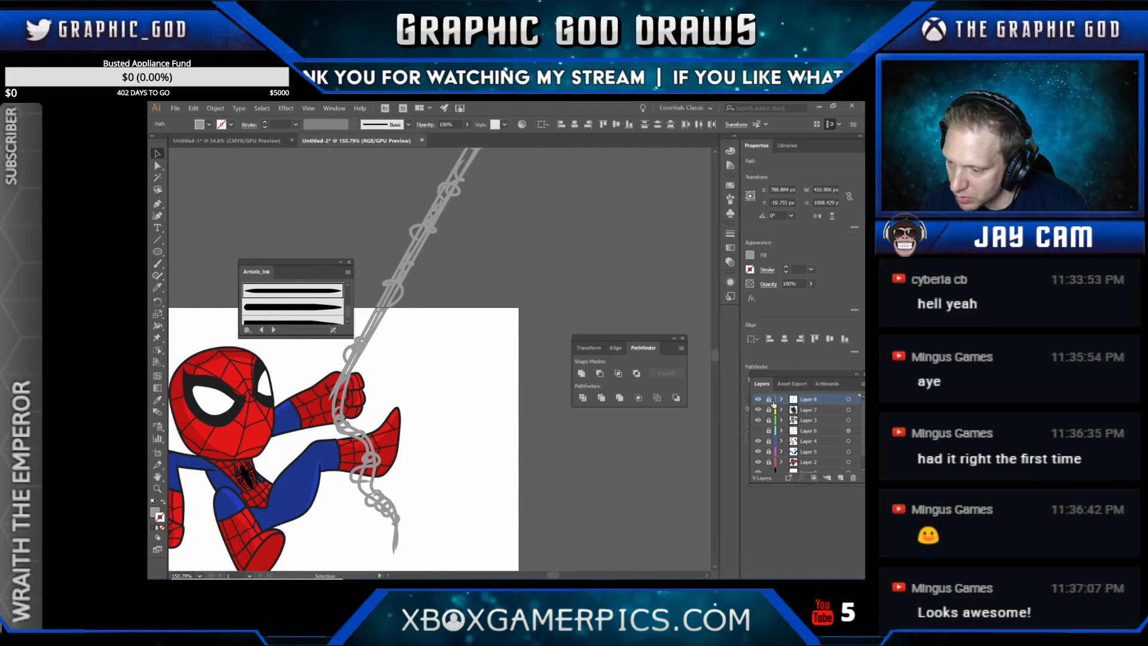
scroll(822, 439, down, 2)
click(825, 457)
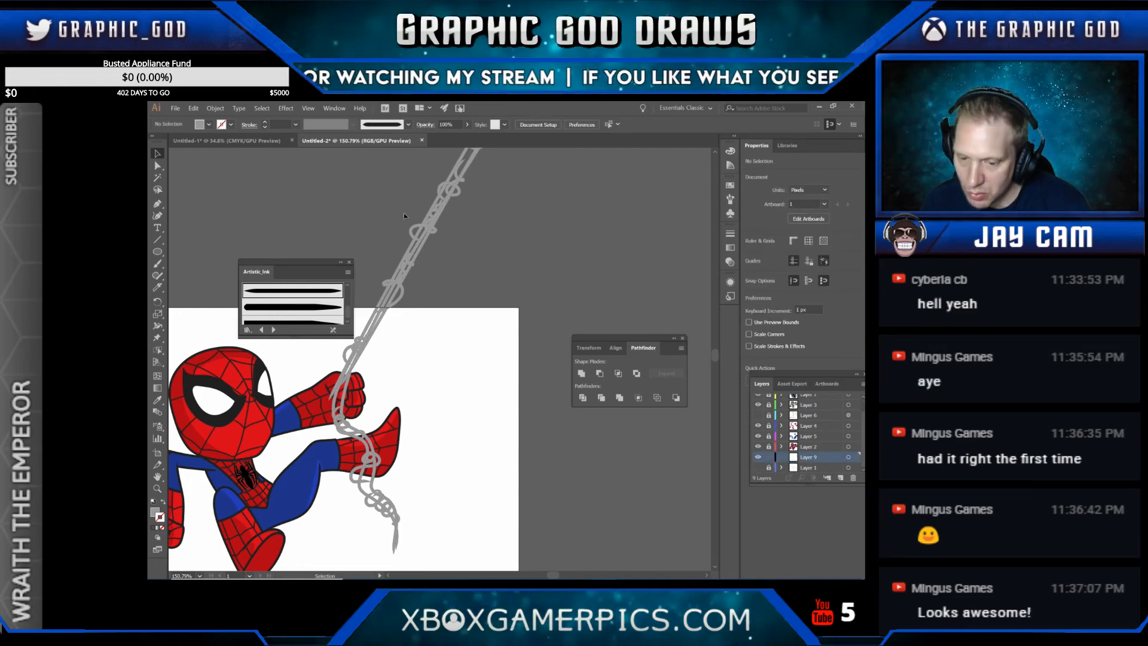
click(193, 109)
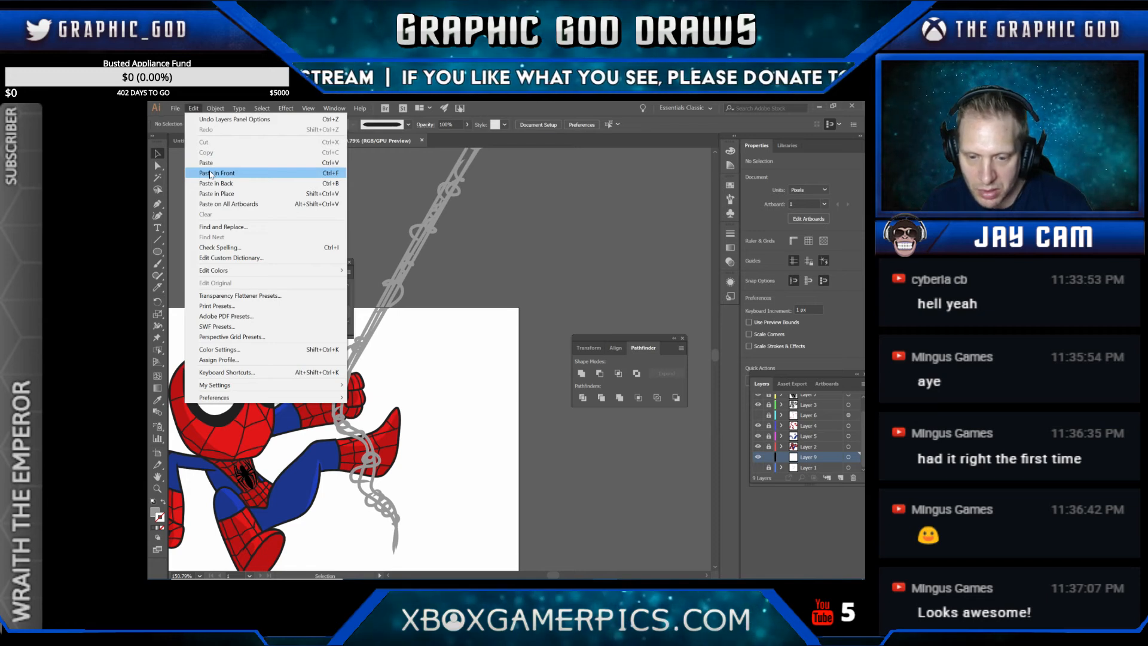
click(212, 194)
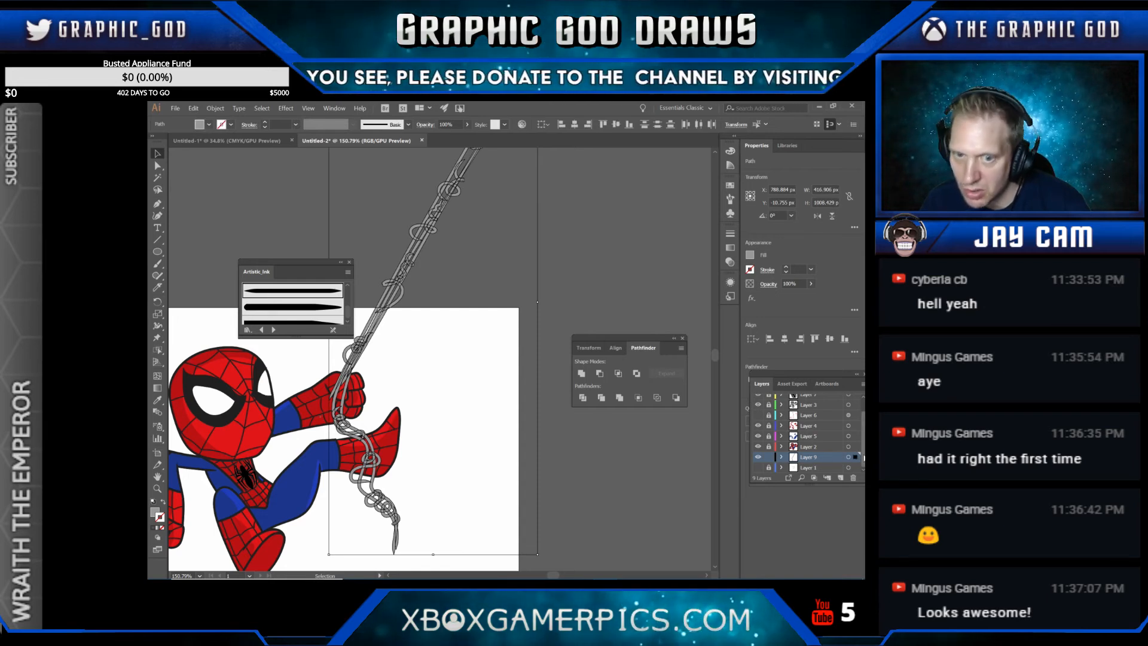
scroll(863, 458, up, 2)
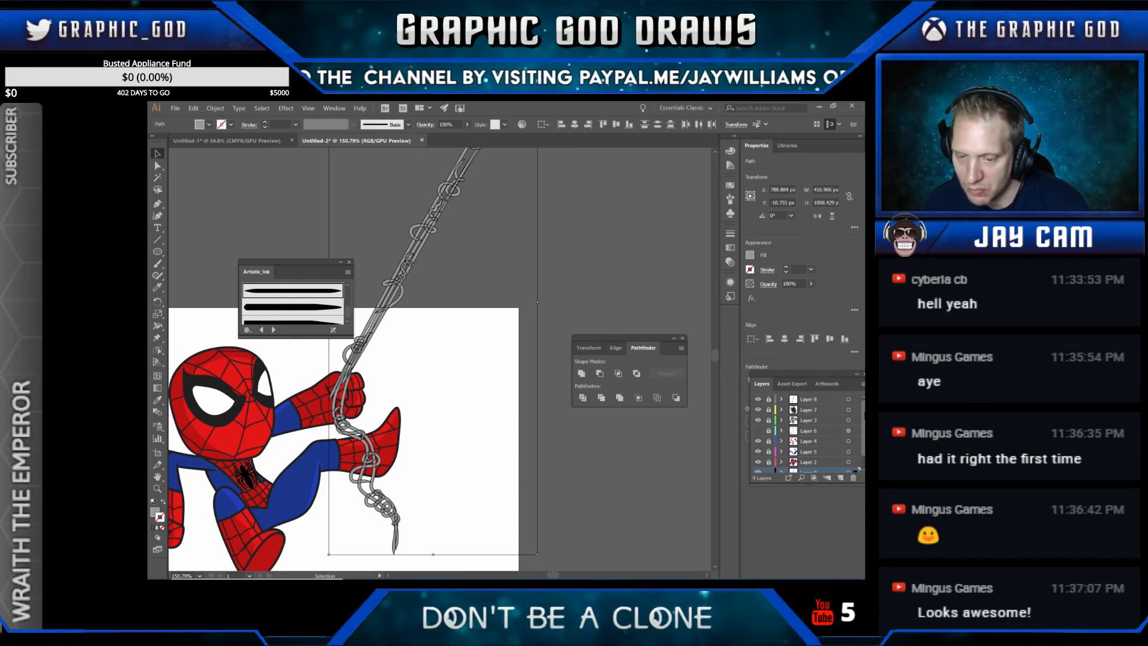
click(557, 227)
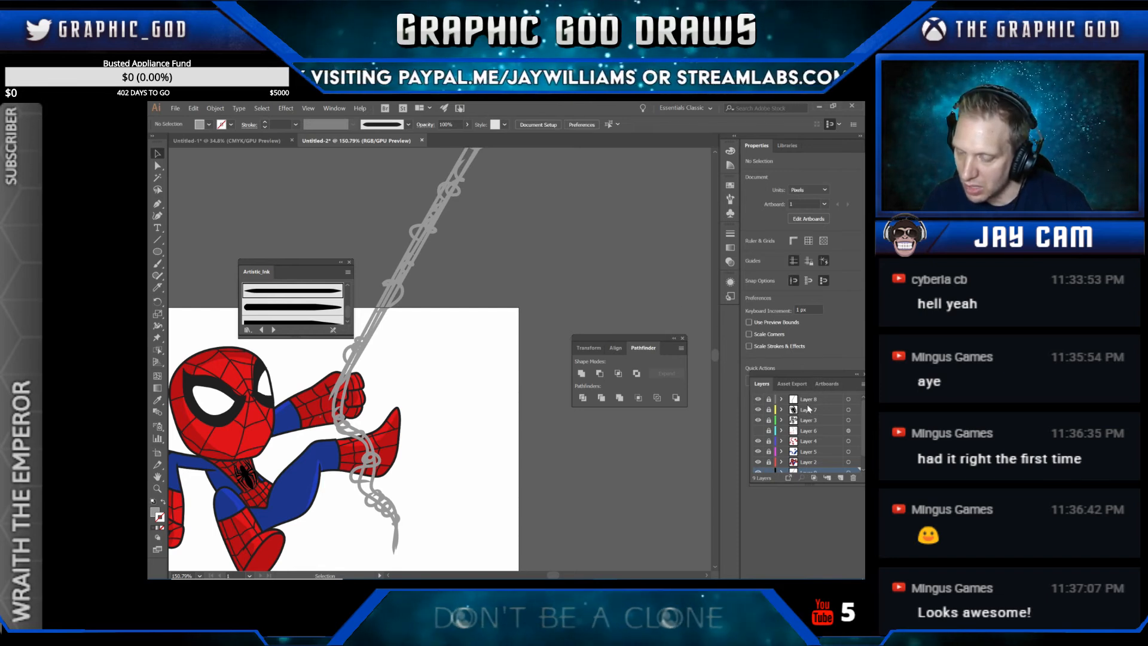
Step: Try to erase the front copy of the gray web on Layer 8 where it crosses the raised fist
scroll(808, 408, down, 1)
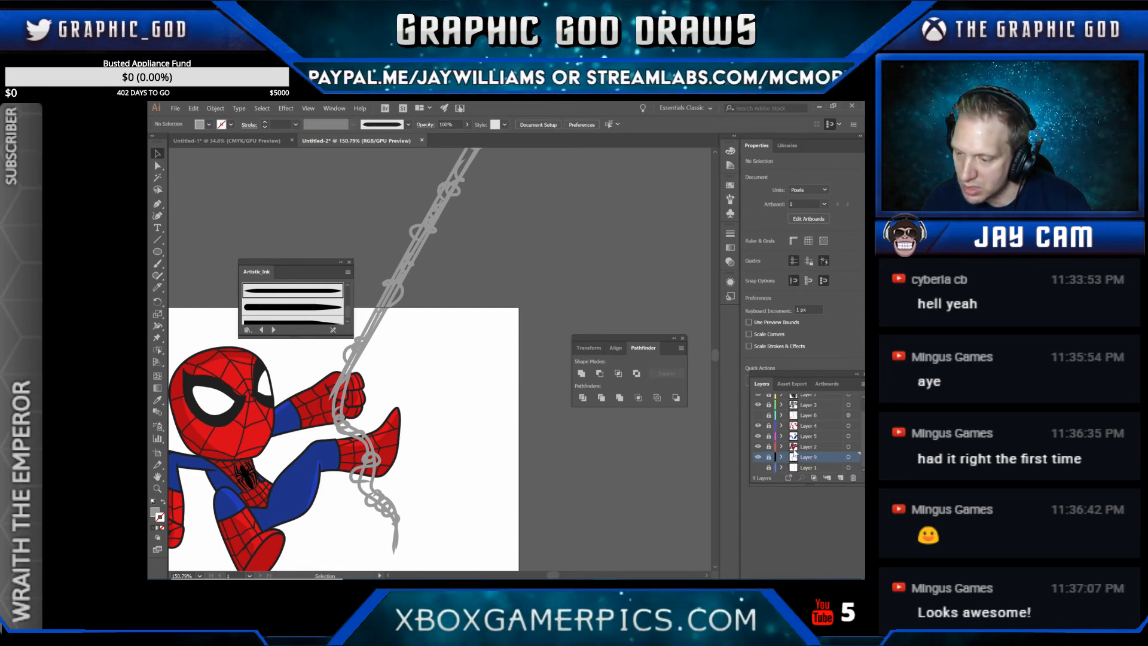
scroll(821, 429, up, 1)
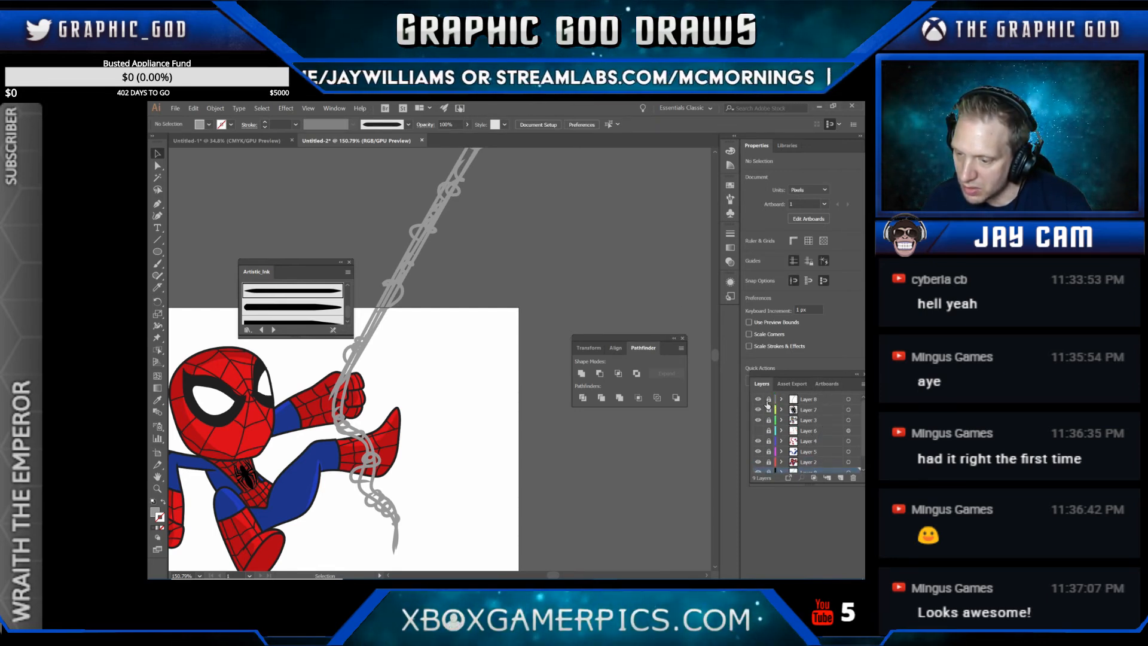
click(158, 289)
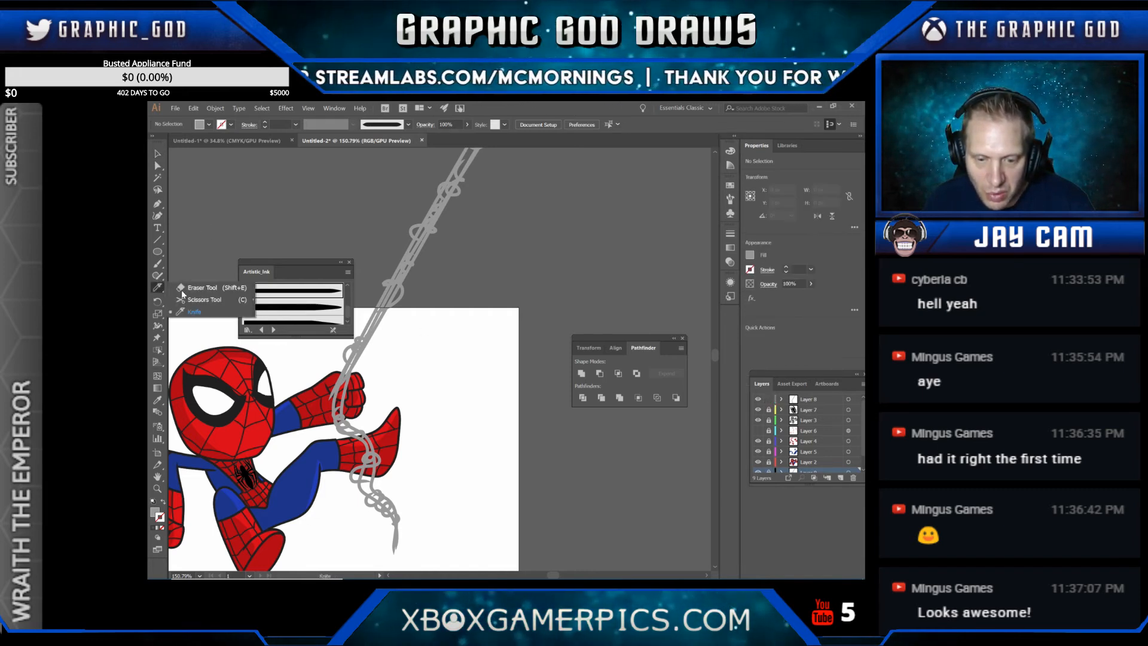
click(200, 288)
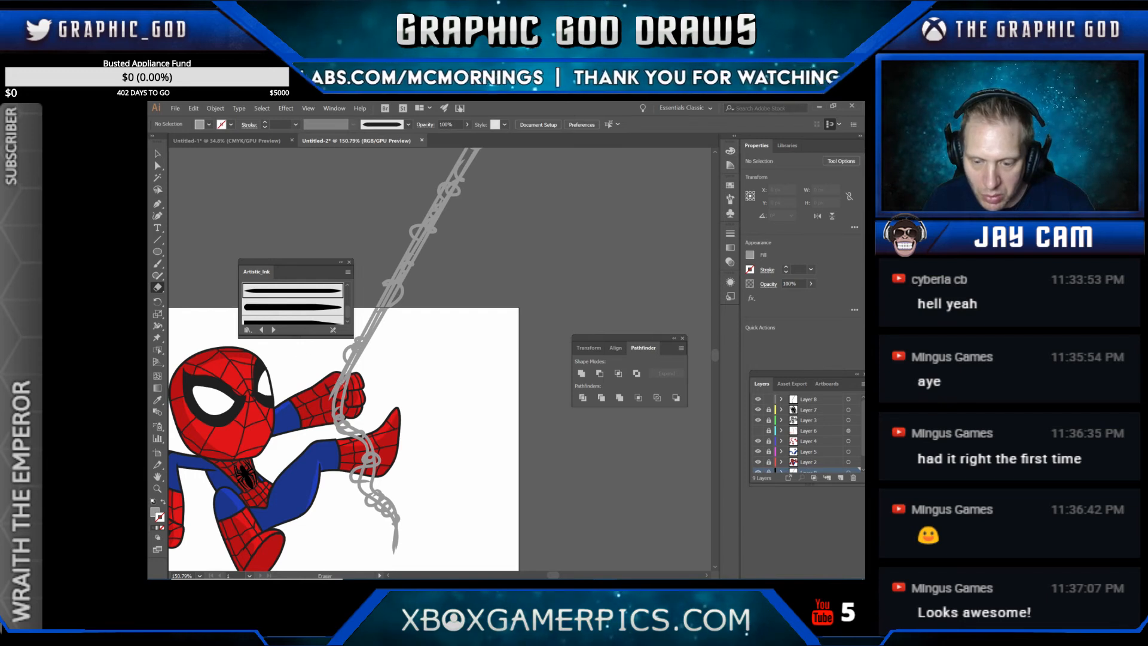
mouse_move(341, 389)
mouse_down()
mouse_move(336, 407)
mouse_move(342, 387)
mouse_up()
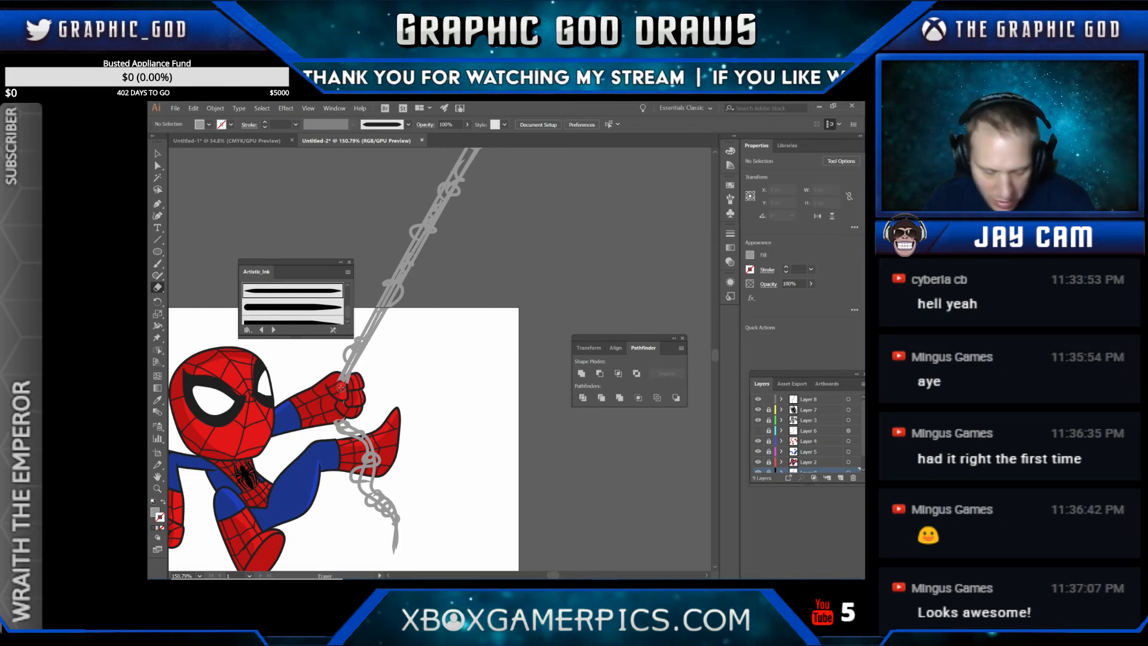
key(v)
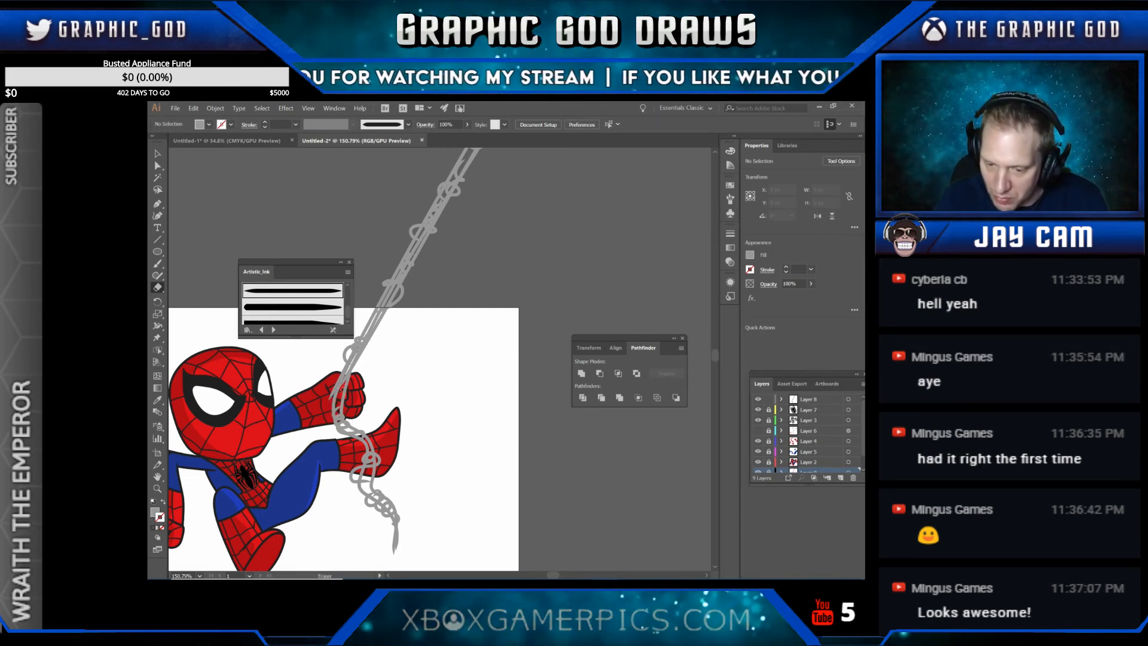
Step: Erase the front web's strands over the thumb and fingers with the Eraser tool so the web passes behind the closed fist
click(157, 489)
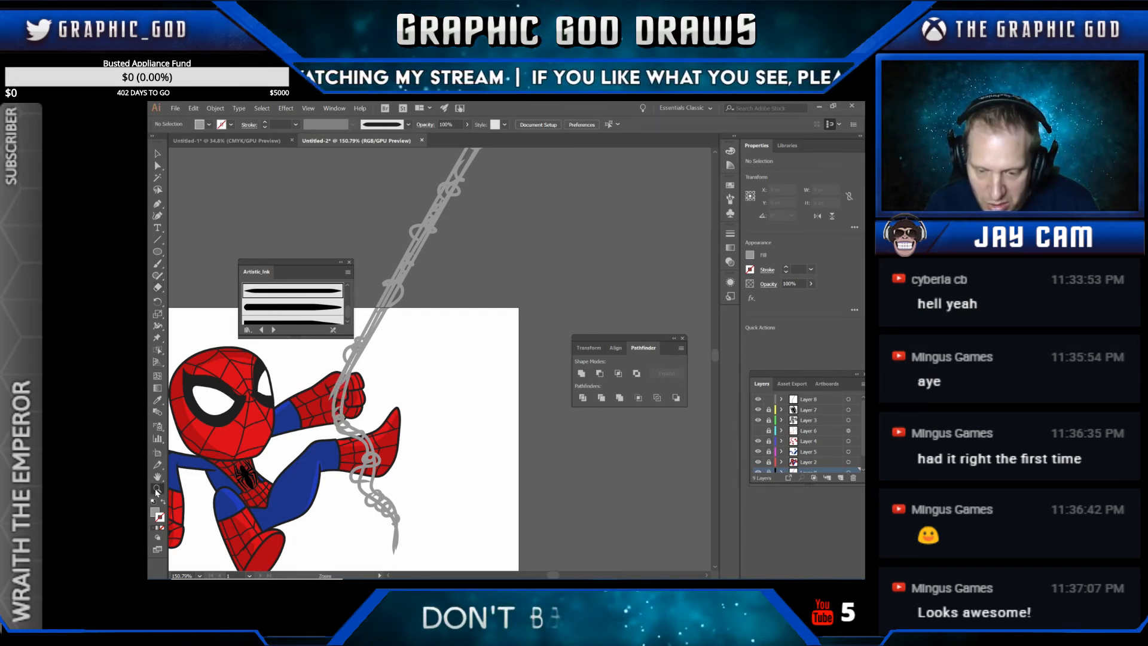
click(330, 356)
click(449, 367)
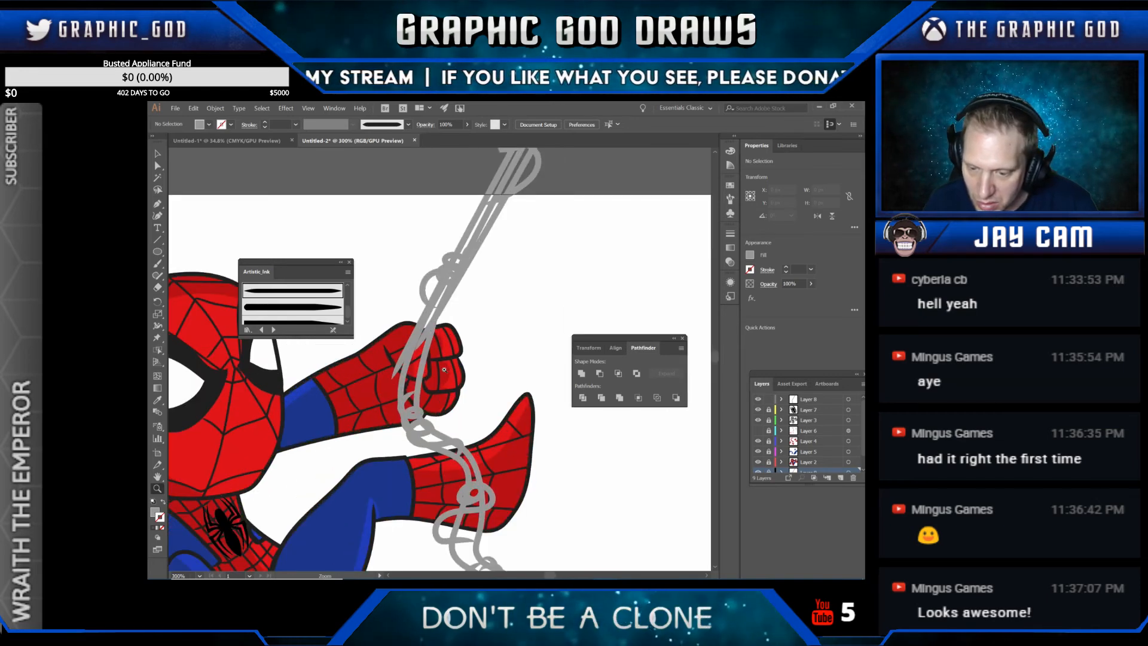
click(436, 370)
click(157, 264)
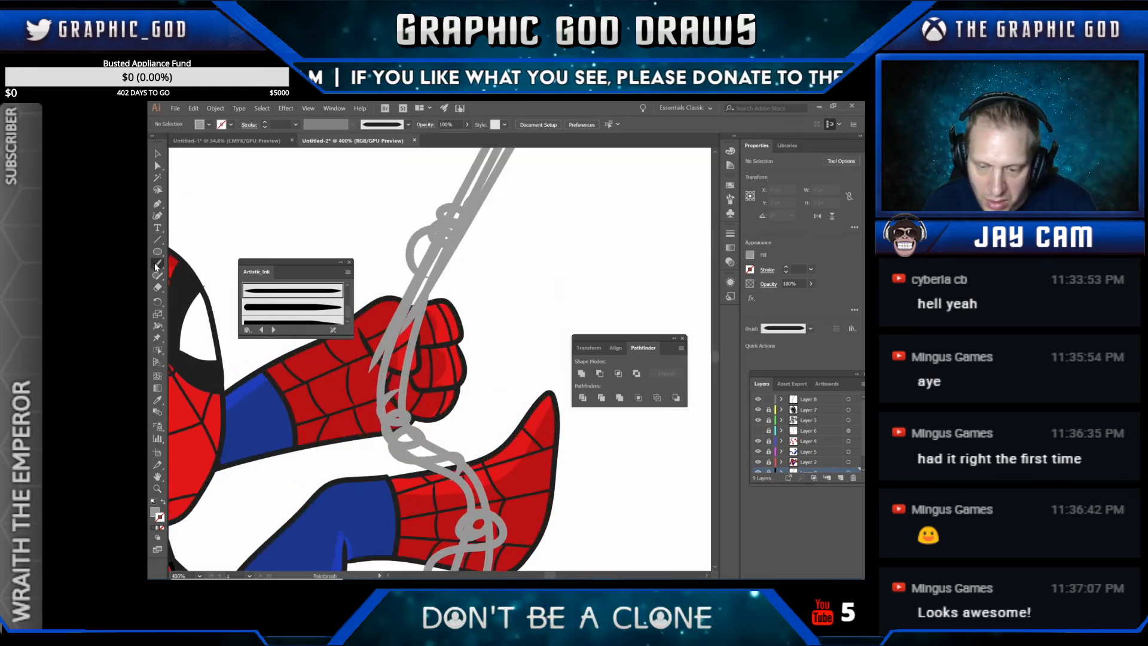
click(157, 287)
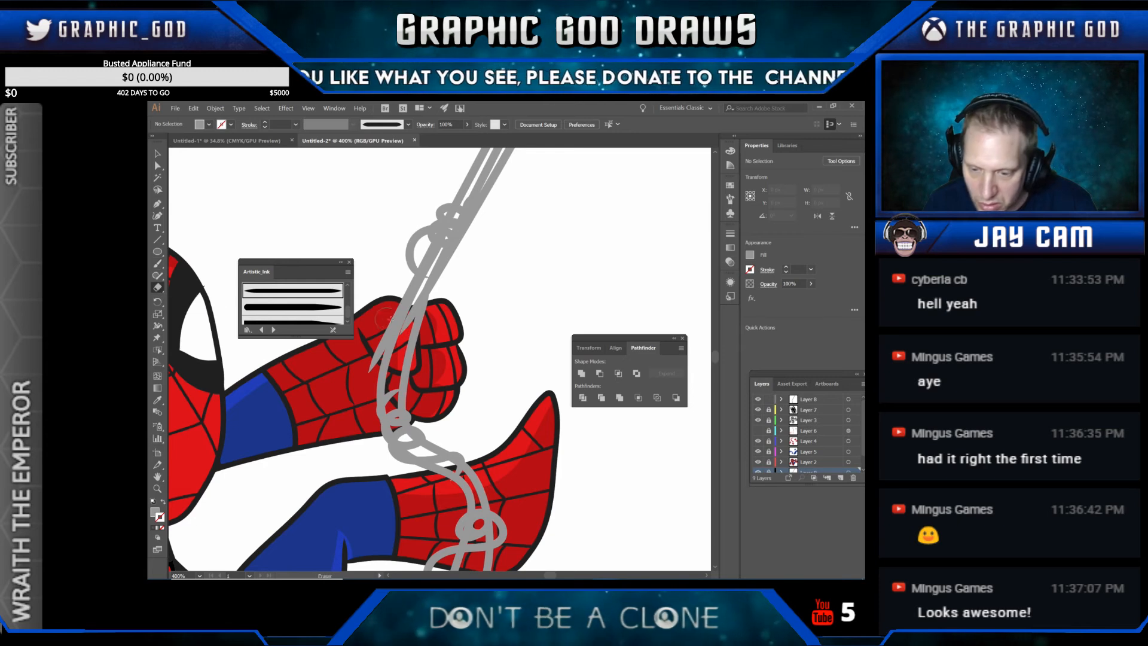
mouse_move(393, 310)
mouse_down()
mouse_move(430, 312)
mouse_move(383, 348)
mouse_move(377, 370)
mouse_move(422, 332)
mouse_move(378, 396)
mouse_move(381, 410)
mouse_up()
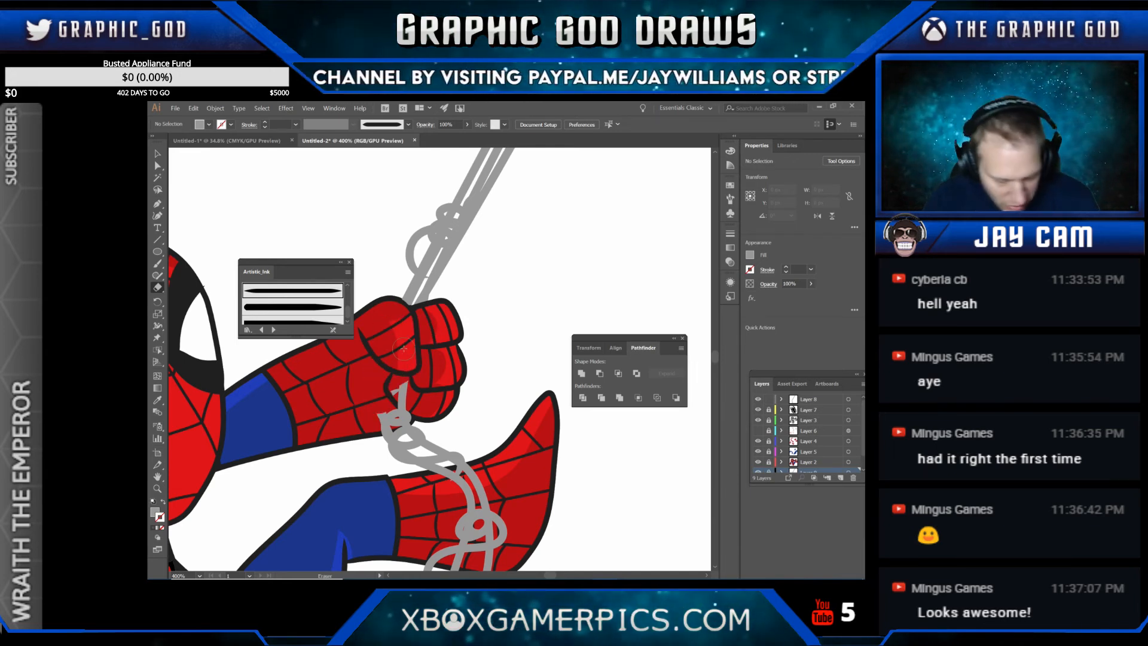
key(ctrl+z)
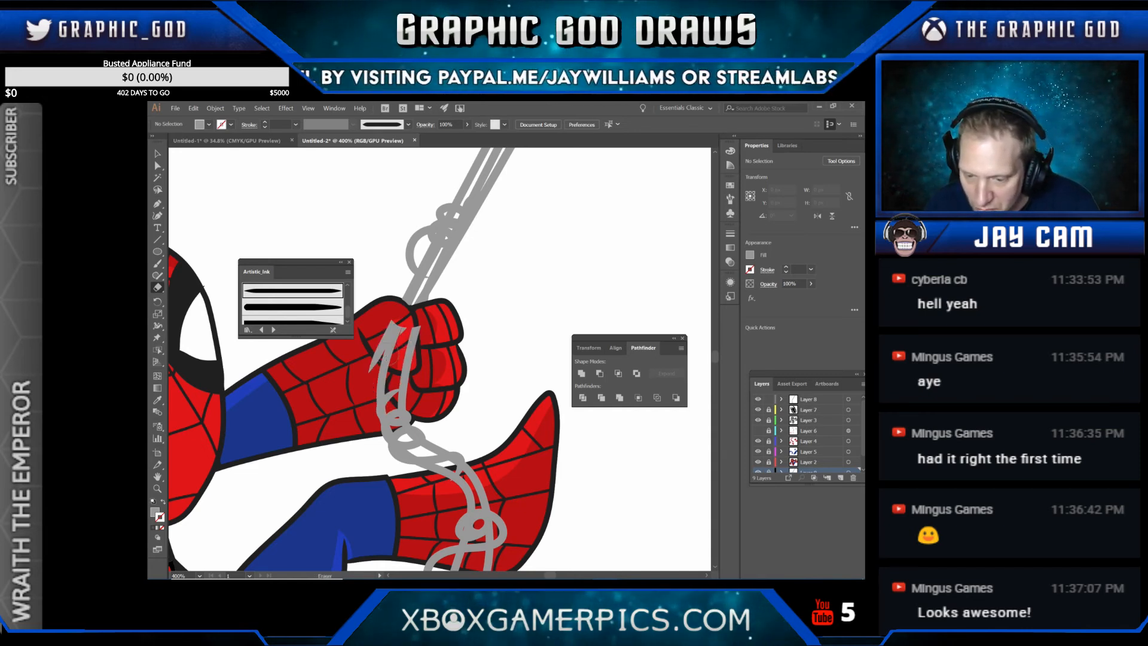
mouse_move(414, 400)
mouse_down()
mouse_move(396, 386)
mouse_move(417, 322)
mouse_move(390, 322)
mouse_move(382, 345)
mouse_move(388, 357)
mouse_move(409, 338)
mouse_up()
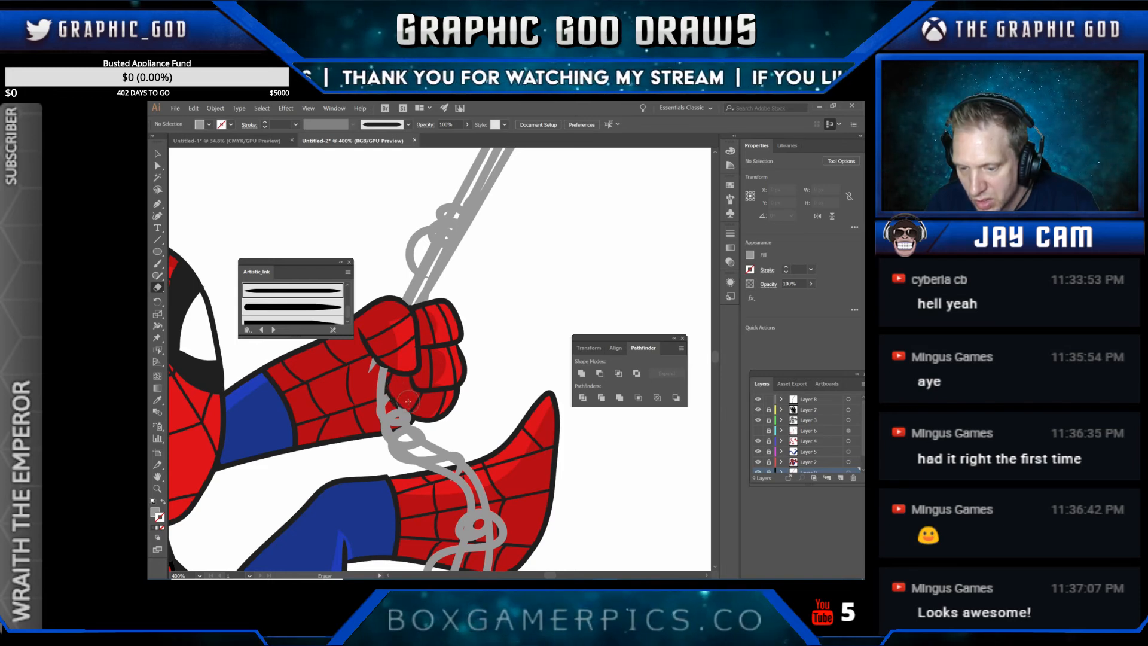
mouse_move(411, 403)
mouse_down()
mouse_move(398, 394)
mouse_move(412, 405)
mouse_up()
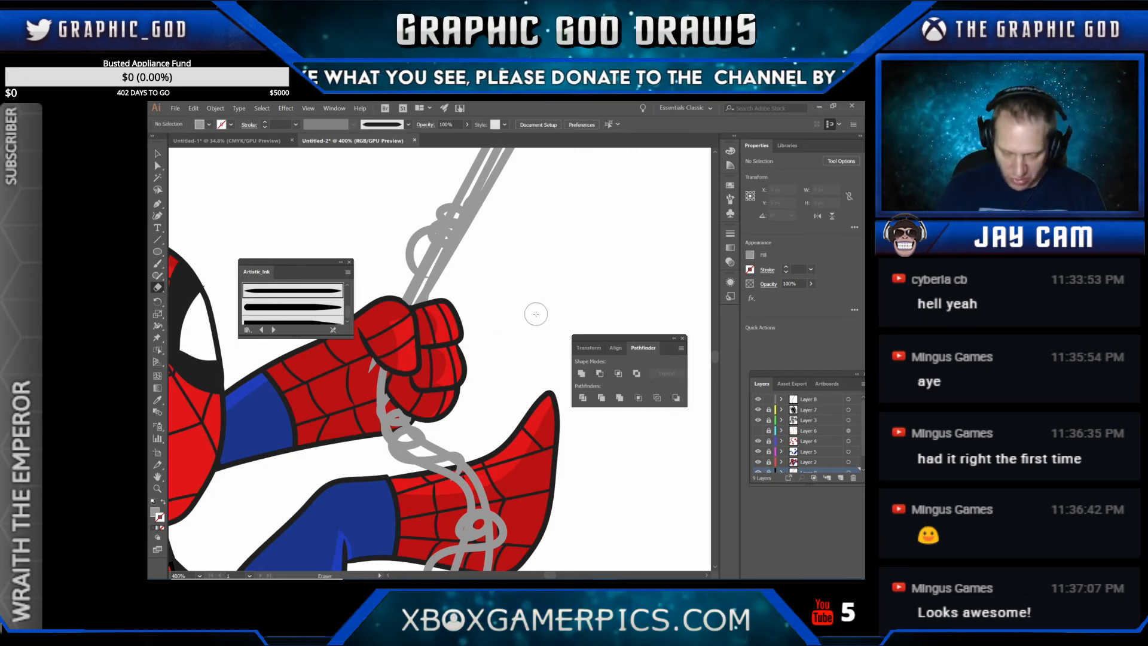
Step: Move the floating Artistic_Ink brush panel clear of the character's head
key(ctrl+minus)
key(ctrl+minus)
key(ctrl+minus)
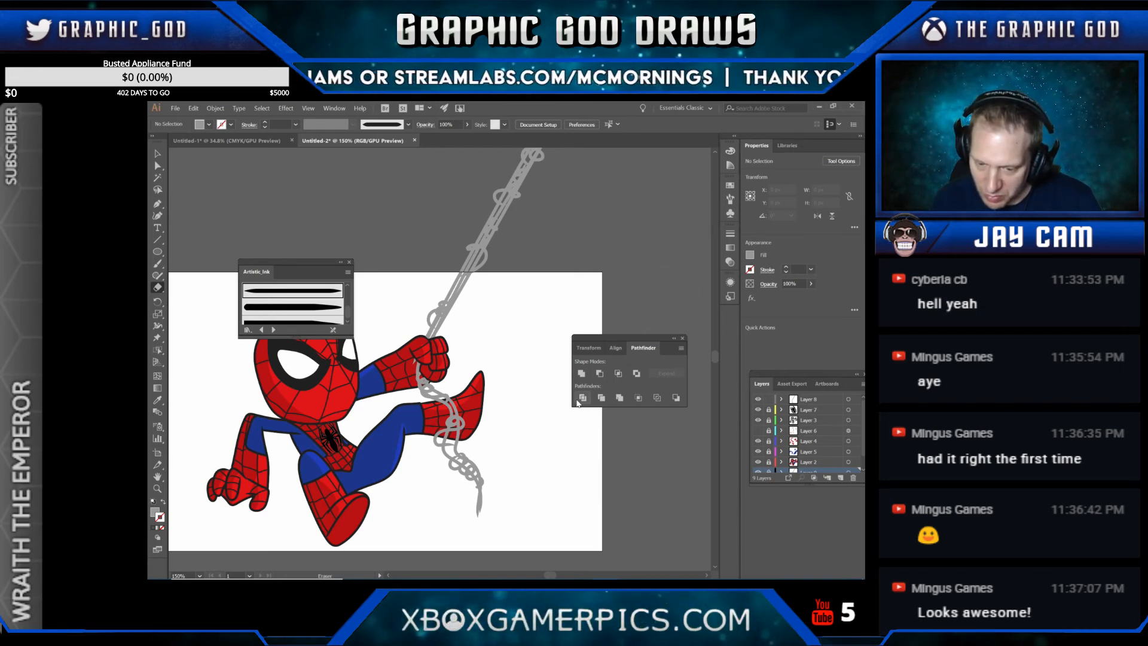
scroll(547, 431, up, 1)
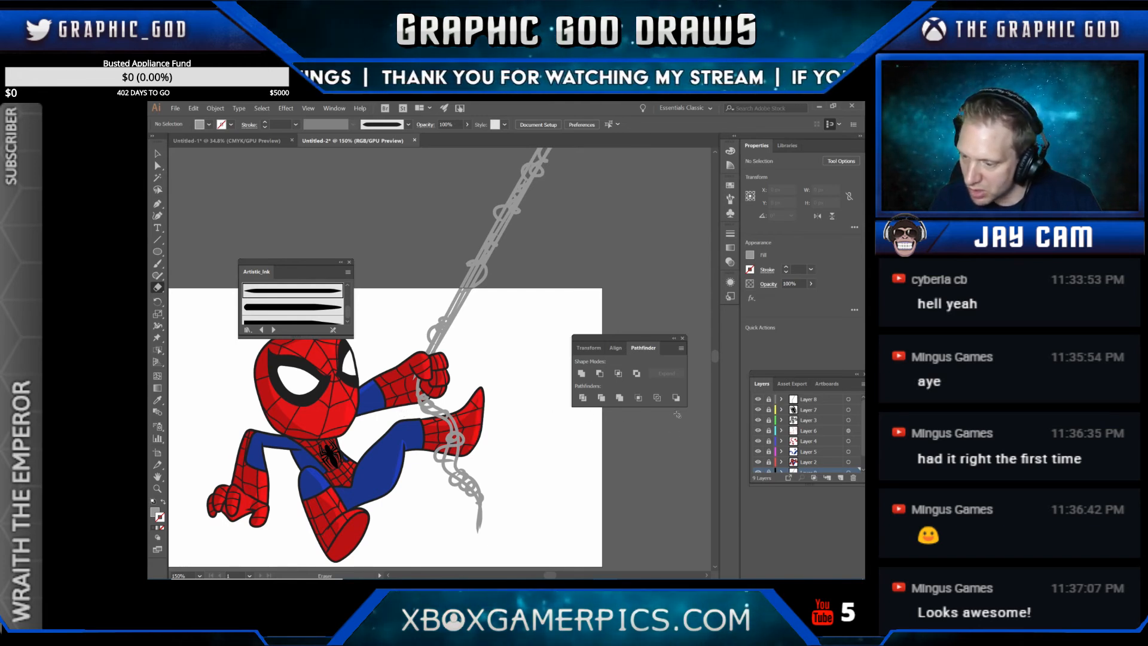
drag(287, 265, 336, 179)
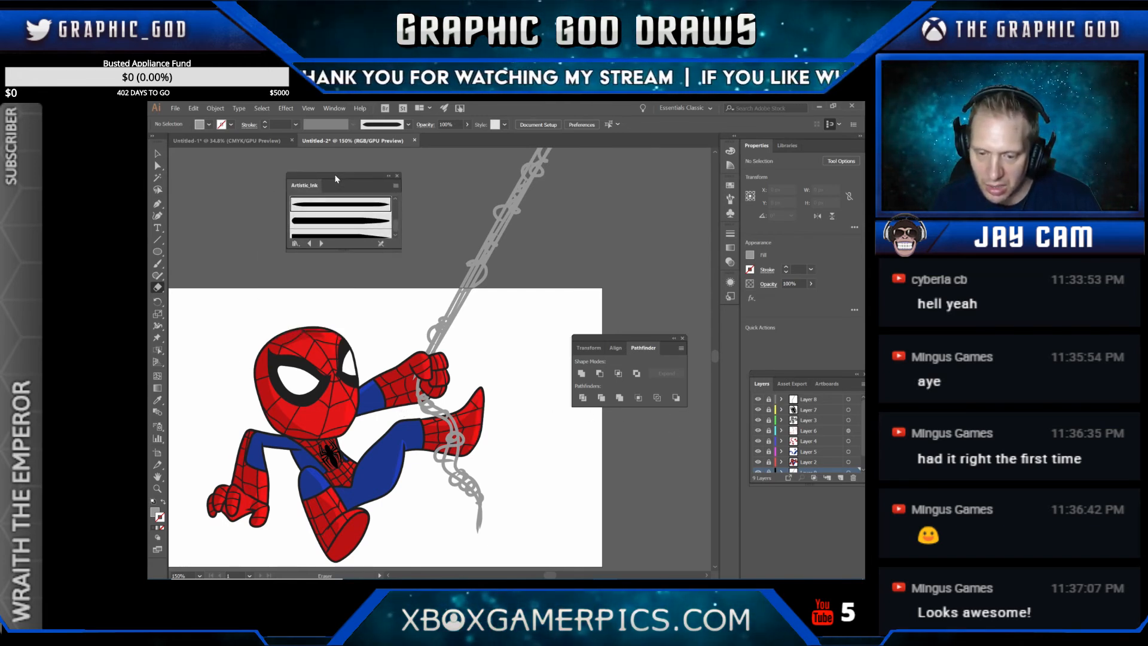
Step: Toggle Layer 3's visibility to examine which web lines and eye outlines on the mask belong to it
click(157, 488)
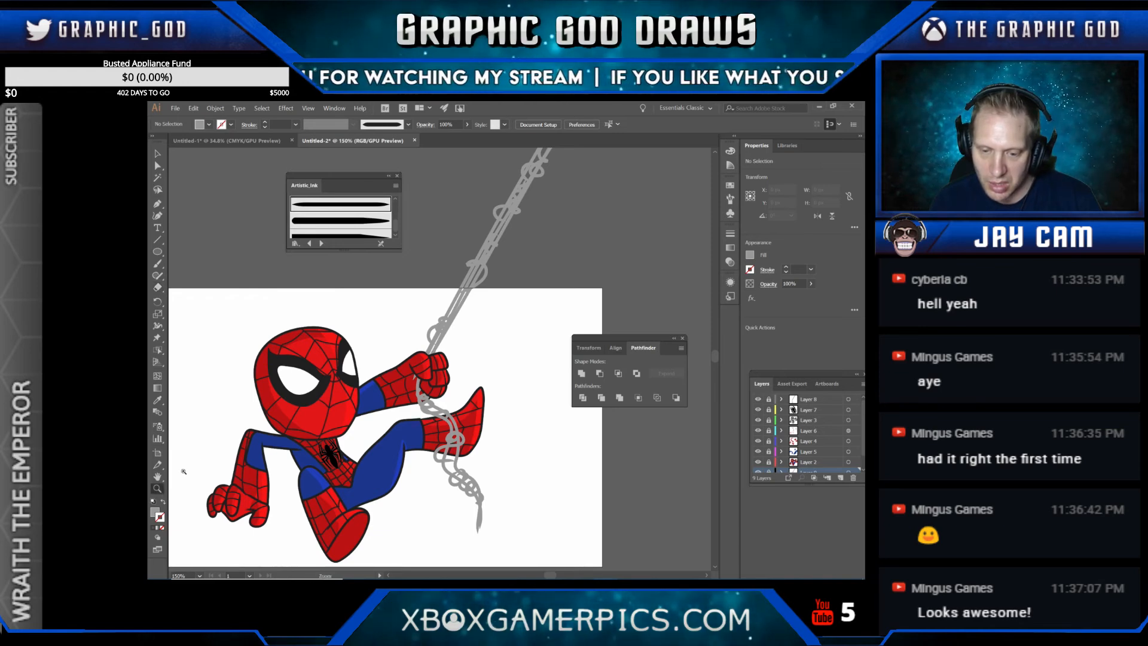
click(311, 391)
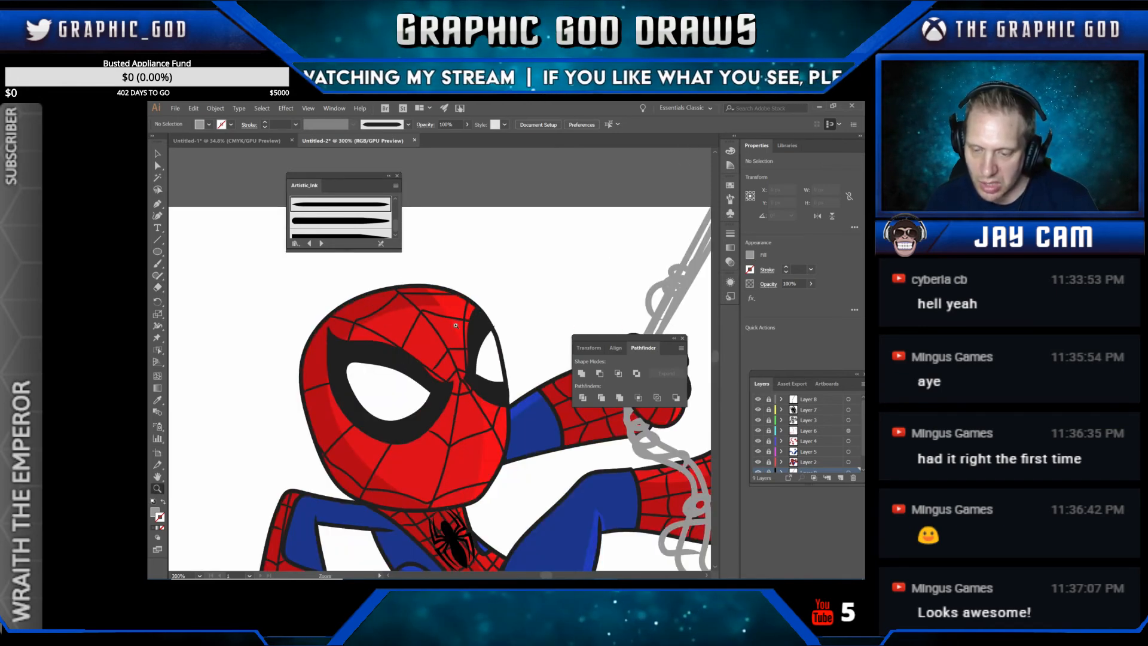
click(431, 376)
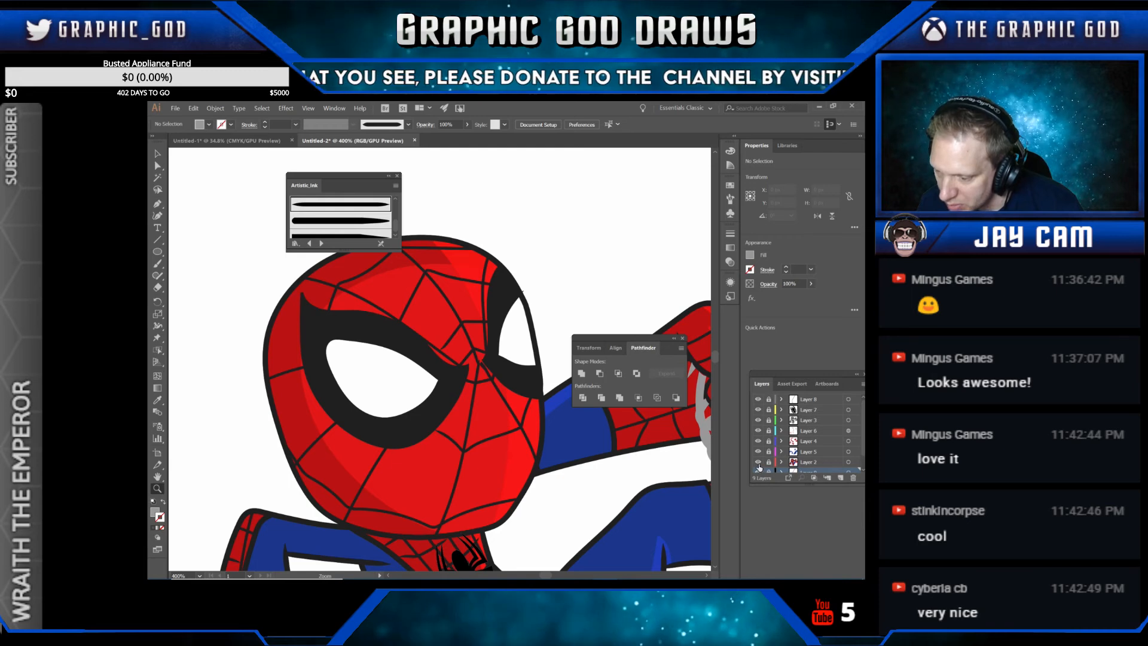
click(758, 420)
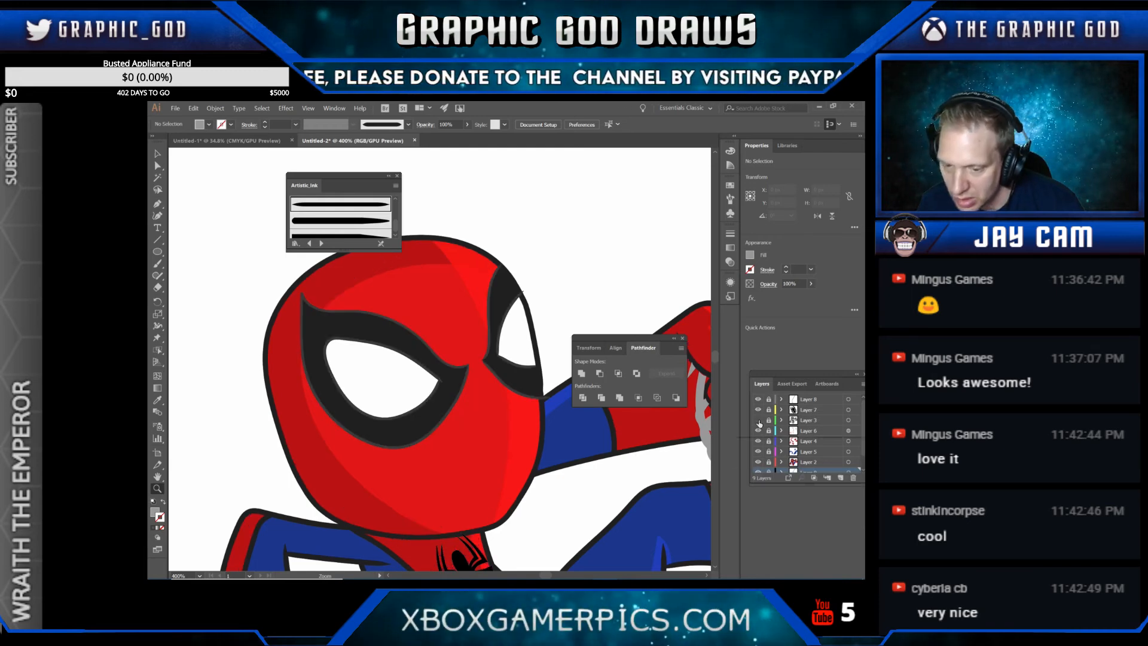
click(758, 420)
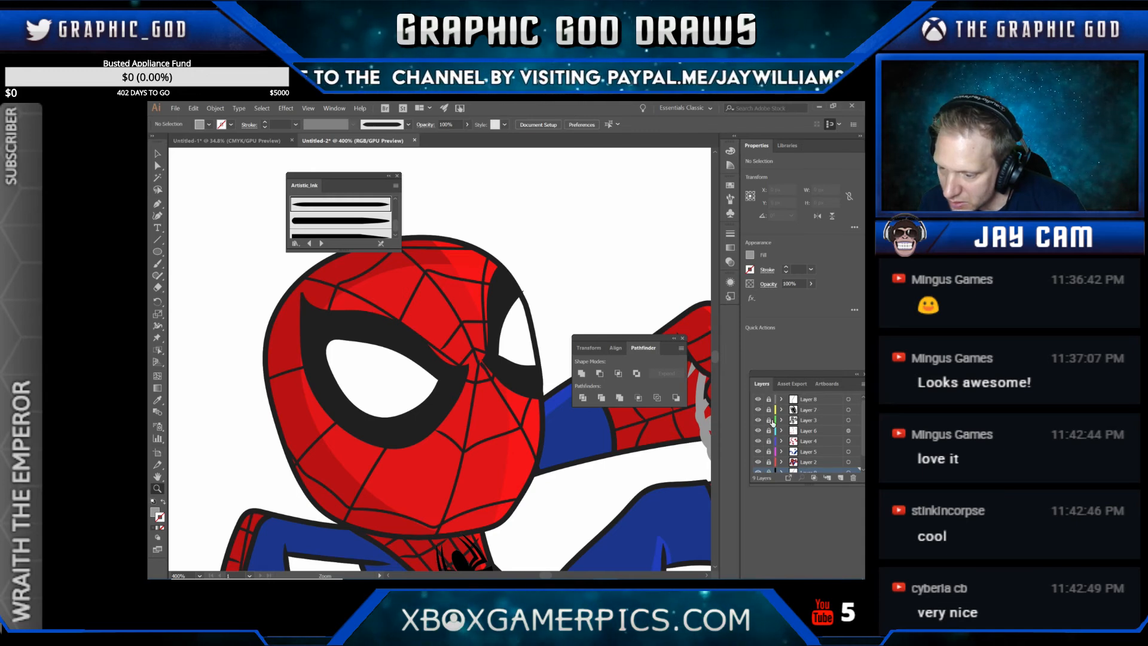
click(758, 420)
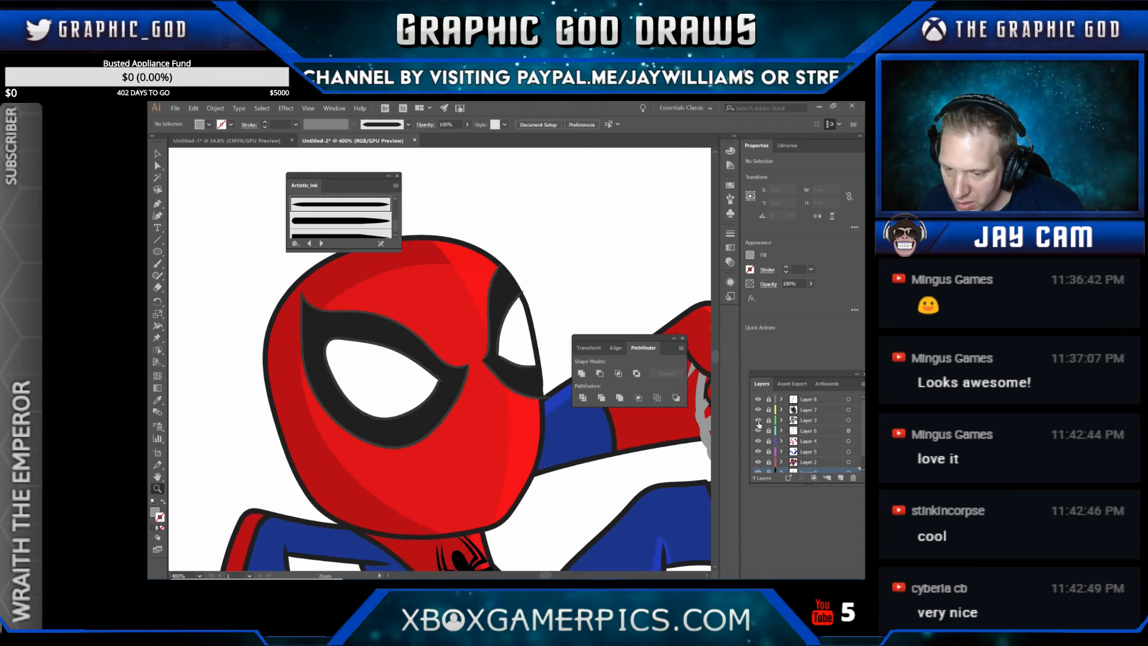
click(758, 421)
click(758, 420)
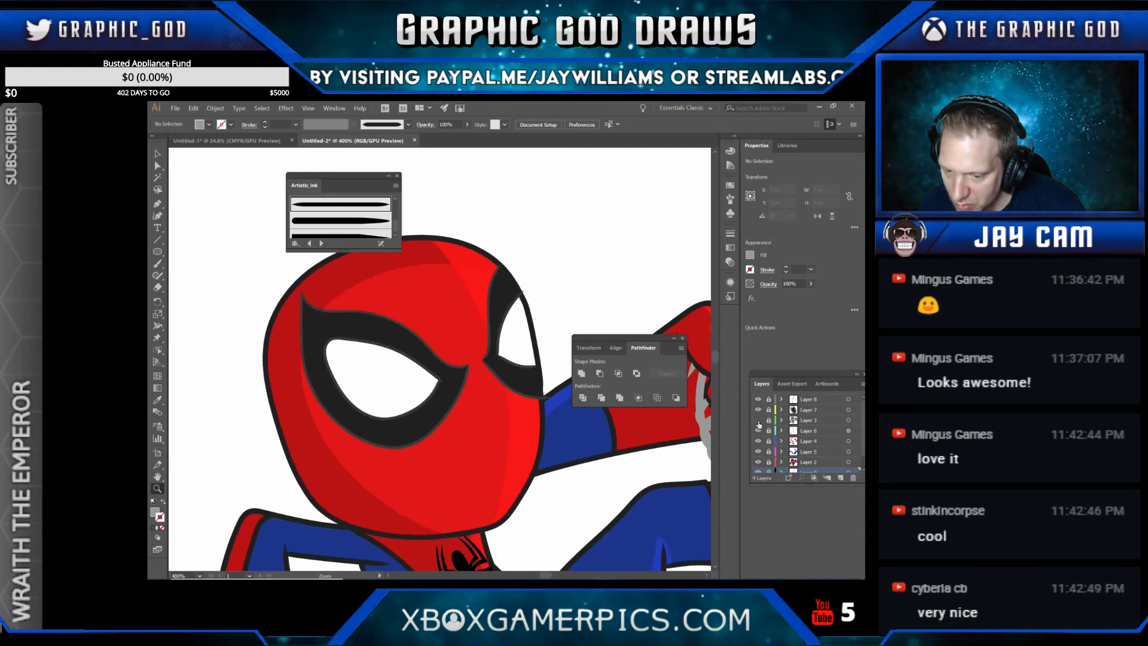
click(758, 421)
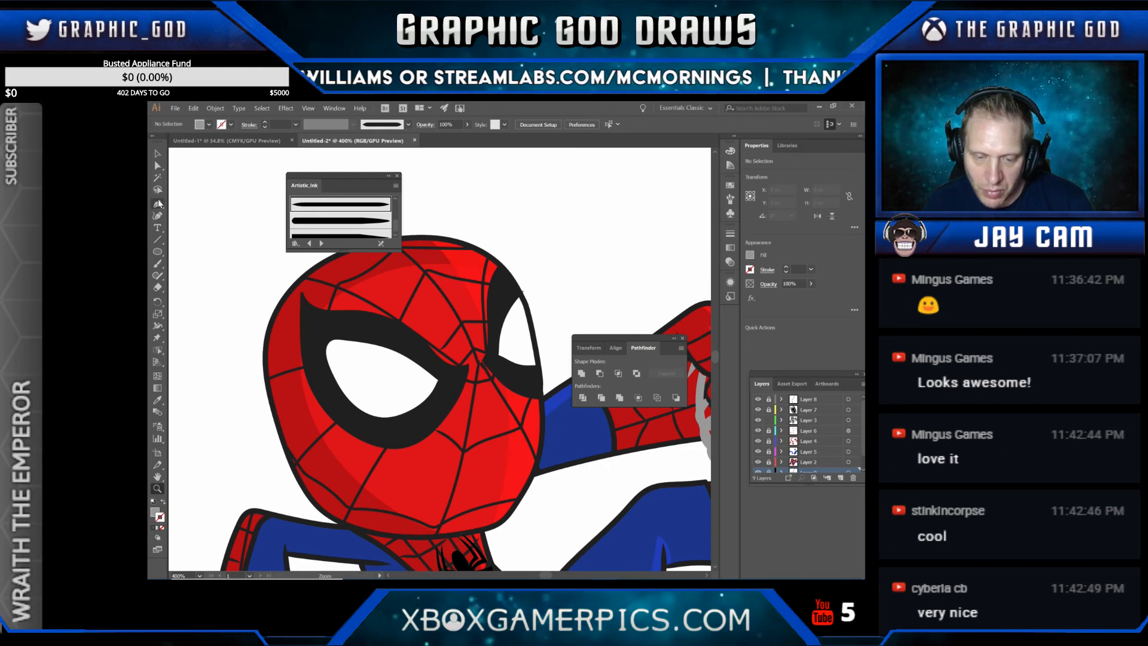
Step: Unlock Layer 3 and select the black outline shapes around both eyes with the Direct Selection tool
drag(157, 351, 170, 361)
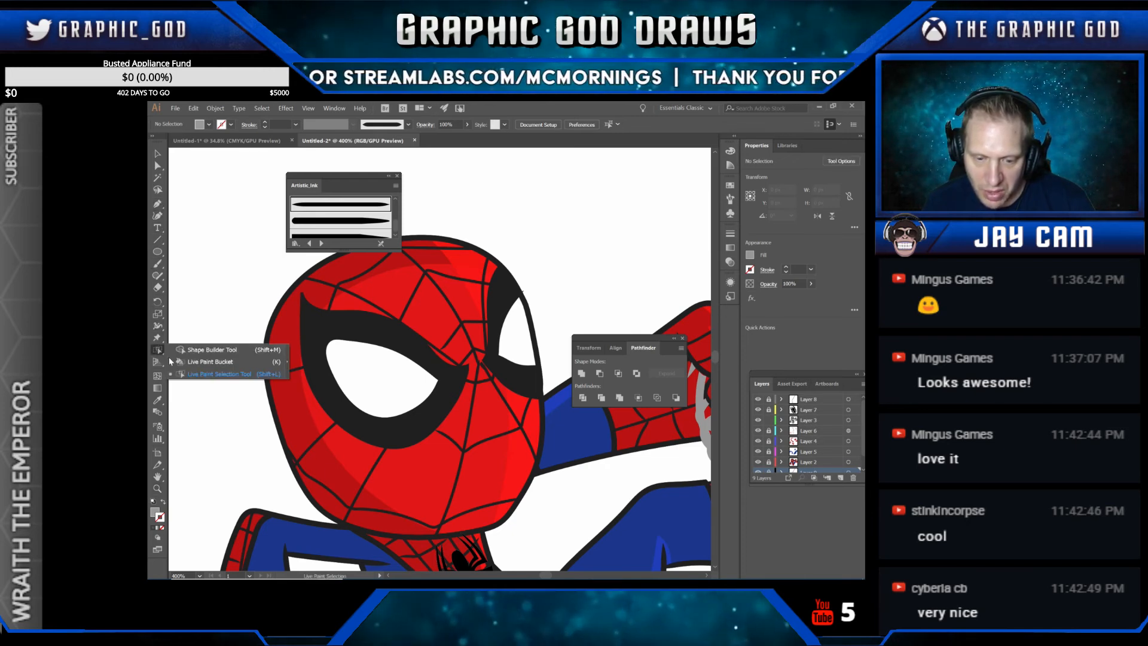
click(208, 375)
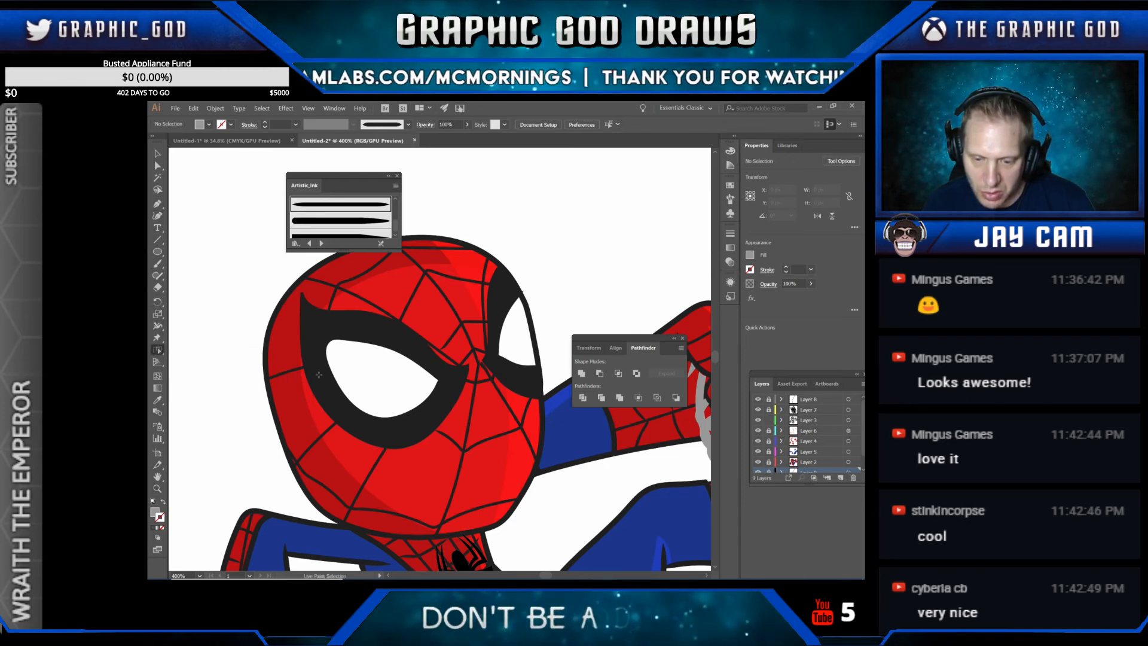
click(158, 166)
click(336, 406)
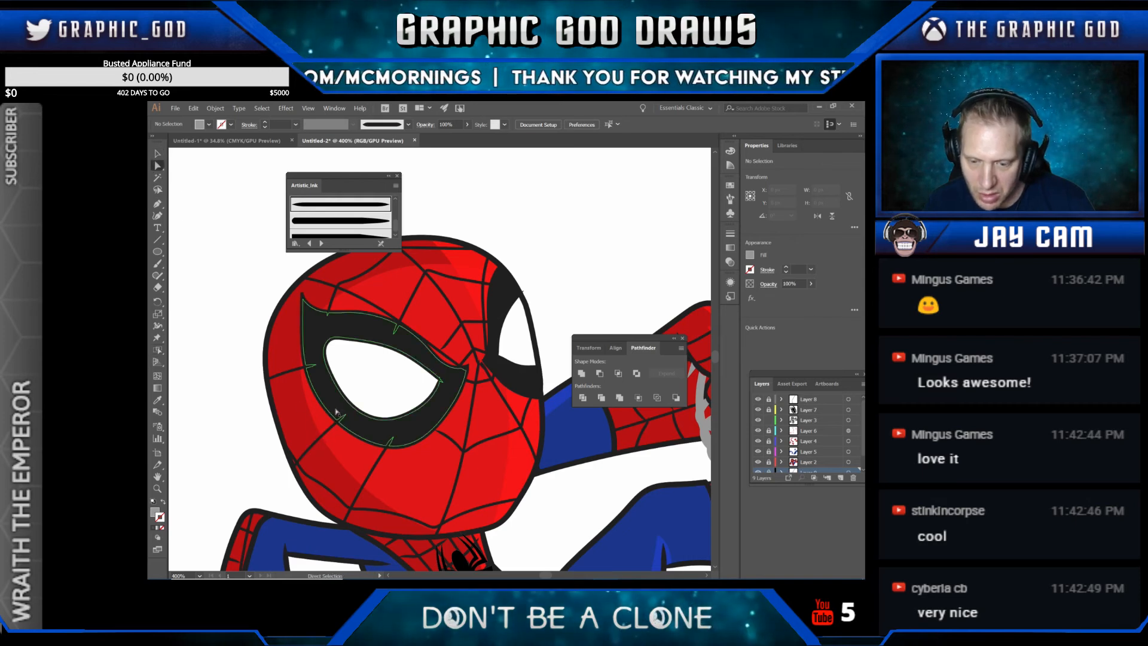
click(336, 407)
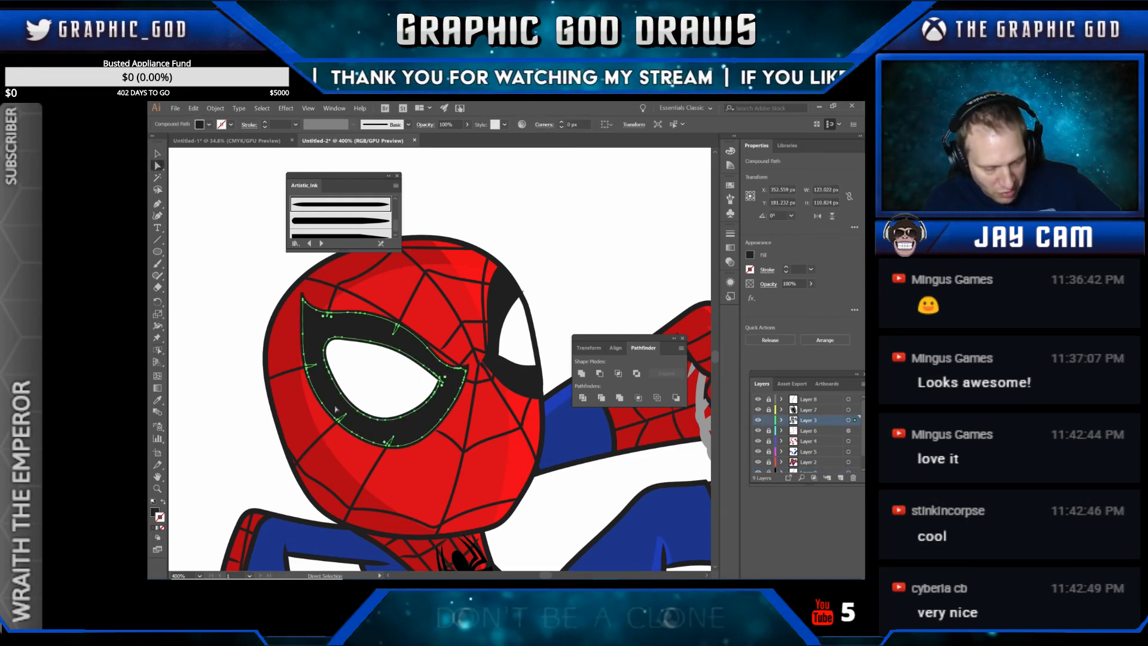
shift+click(500, 305)
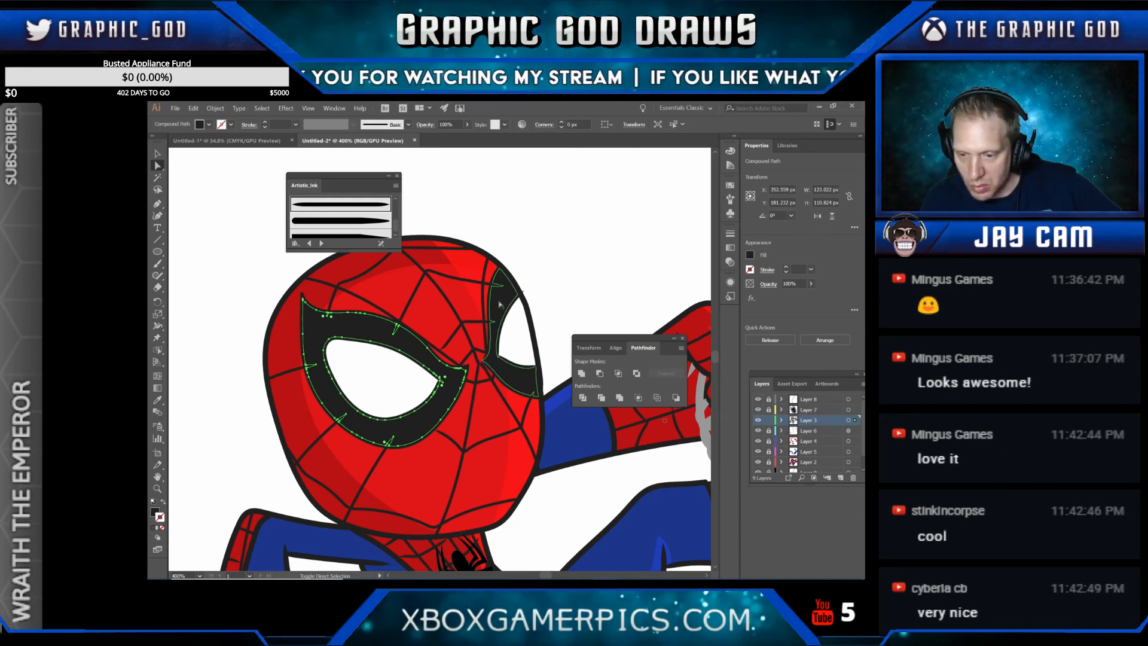
shift+click(500, 305)
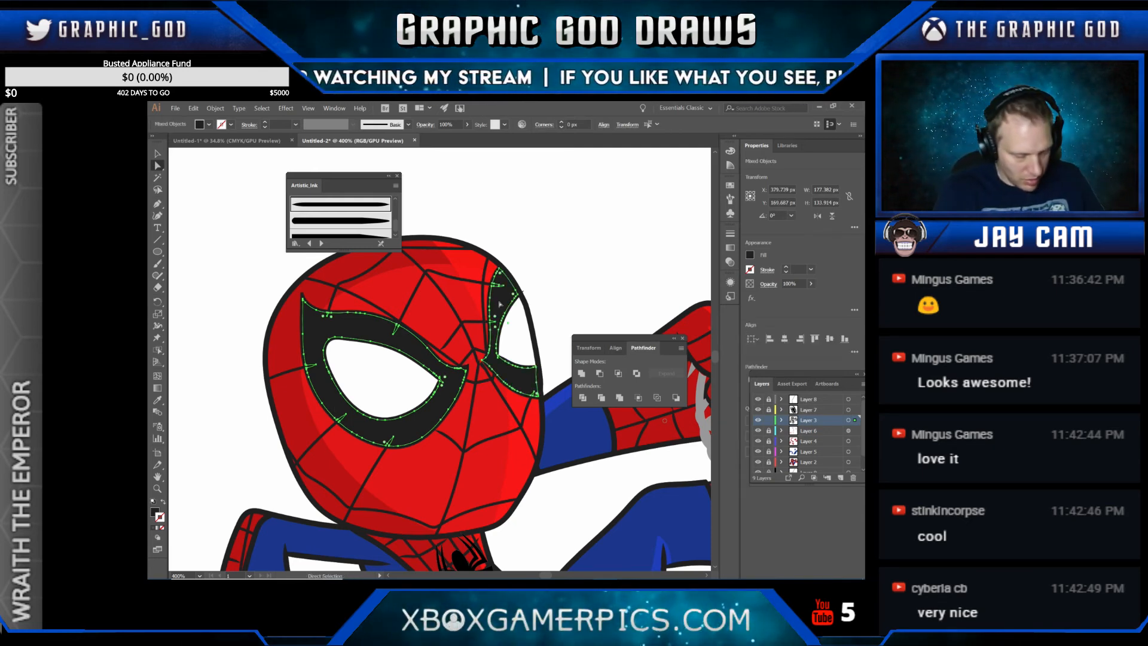
Step: Add a new layer directly above Layer 3, lock Layer 3 and clear the selection of the eye outlines
key(v)
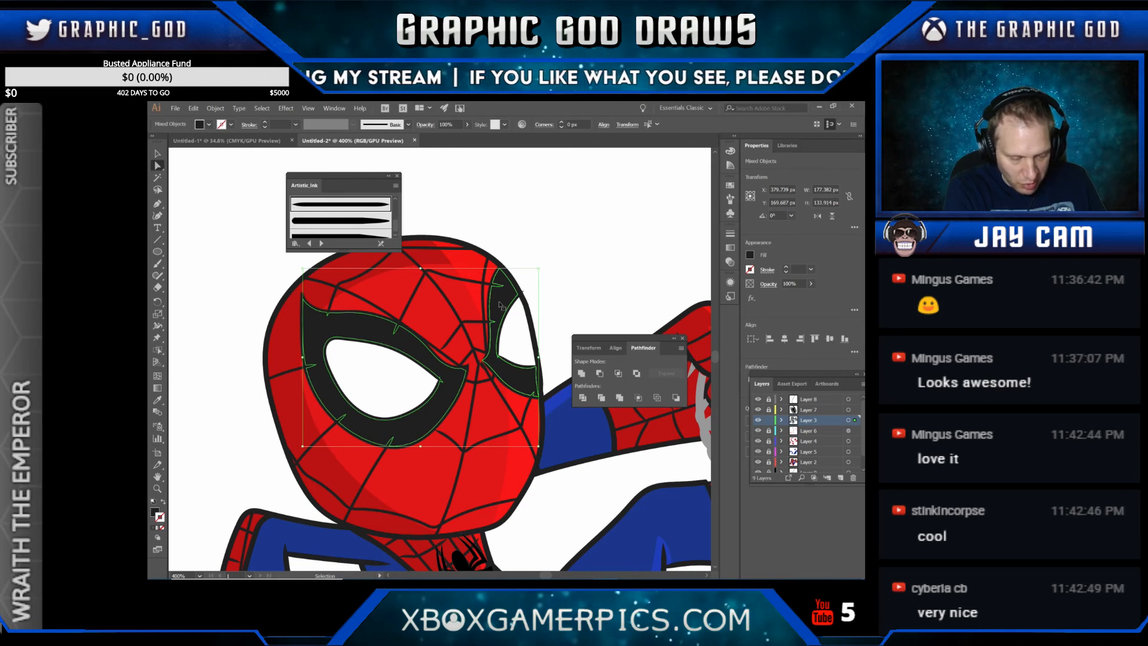
key(a)
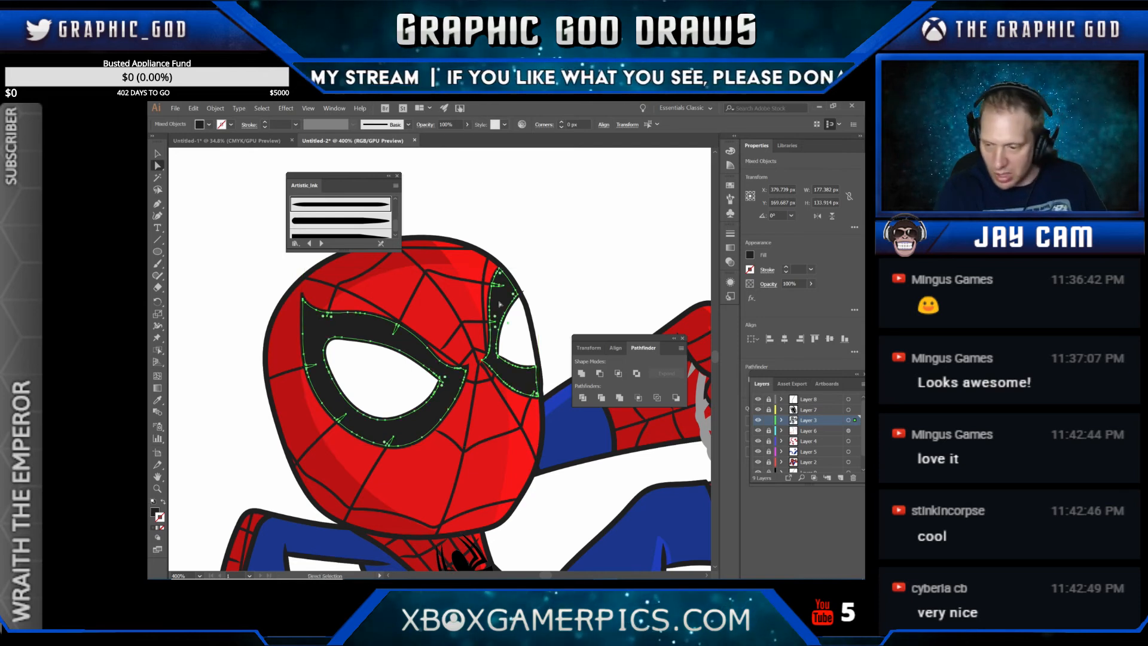
click(841, 477)
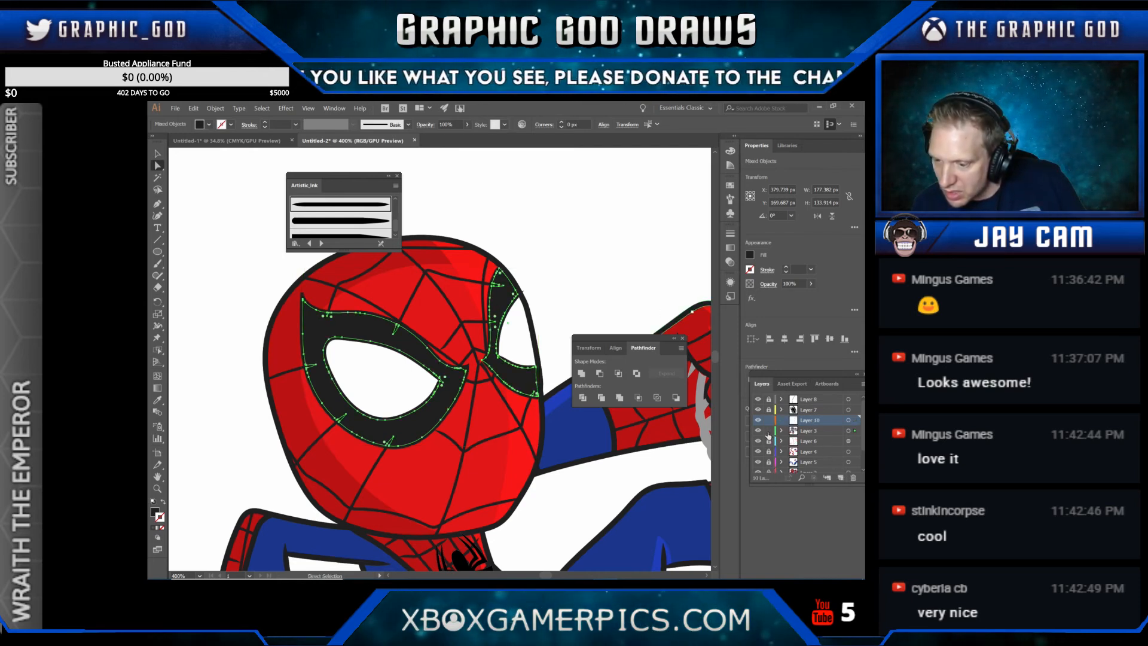
key(ctrl+shift+a)
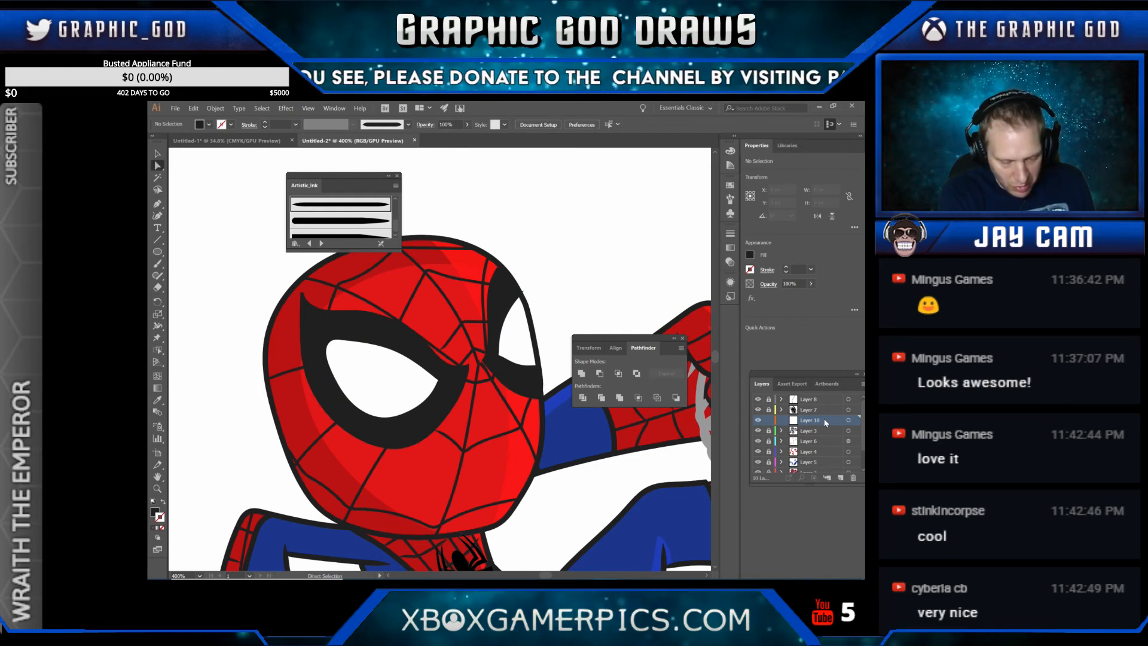
Step: Paste the copied eye outlines in place on Layer 10 and recolor their fill blue
key(ctrl+f)
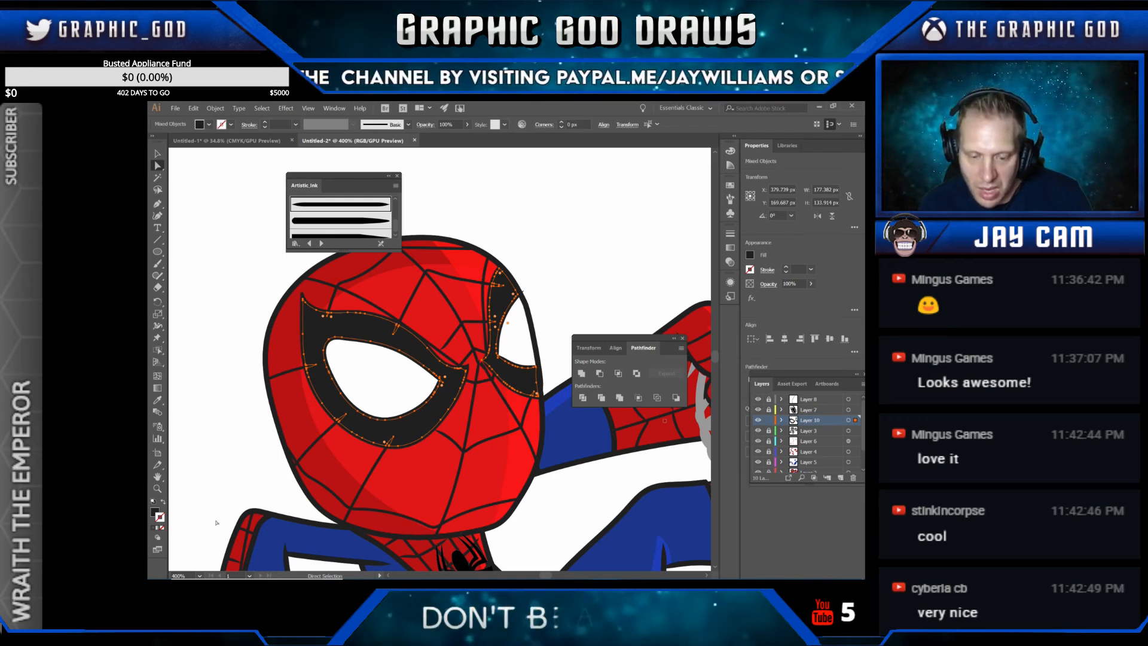
double_click(154, 512)
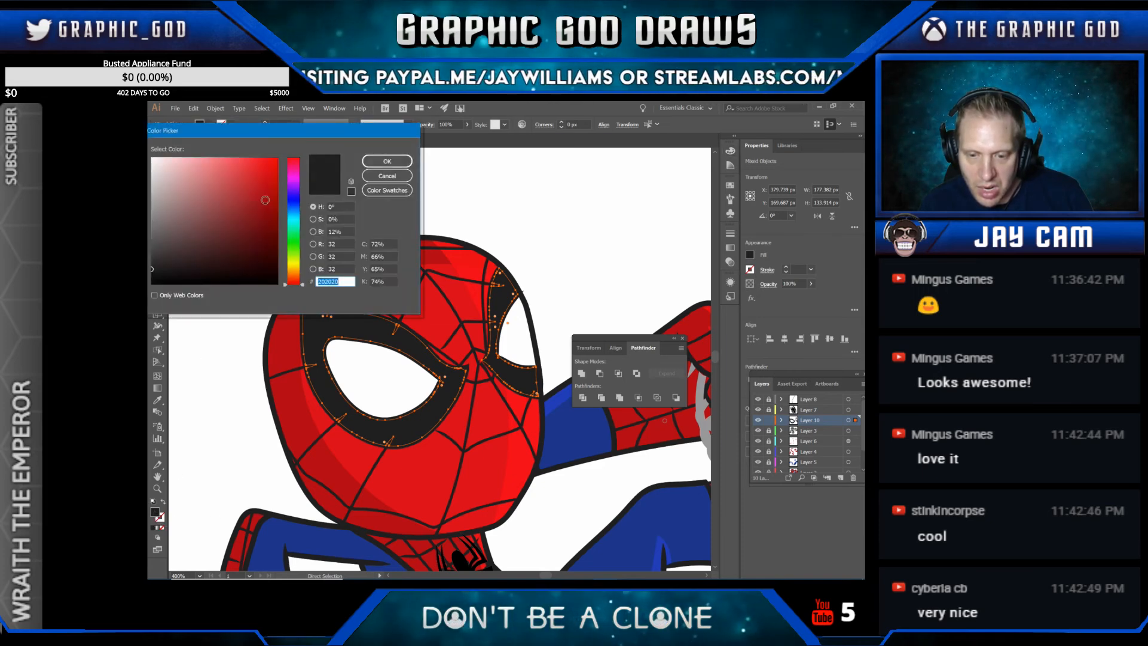
click(292, 205)
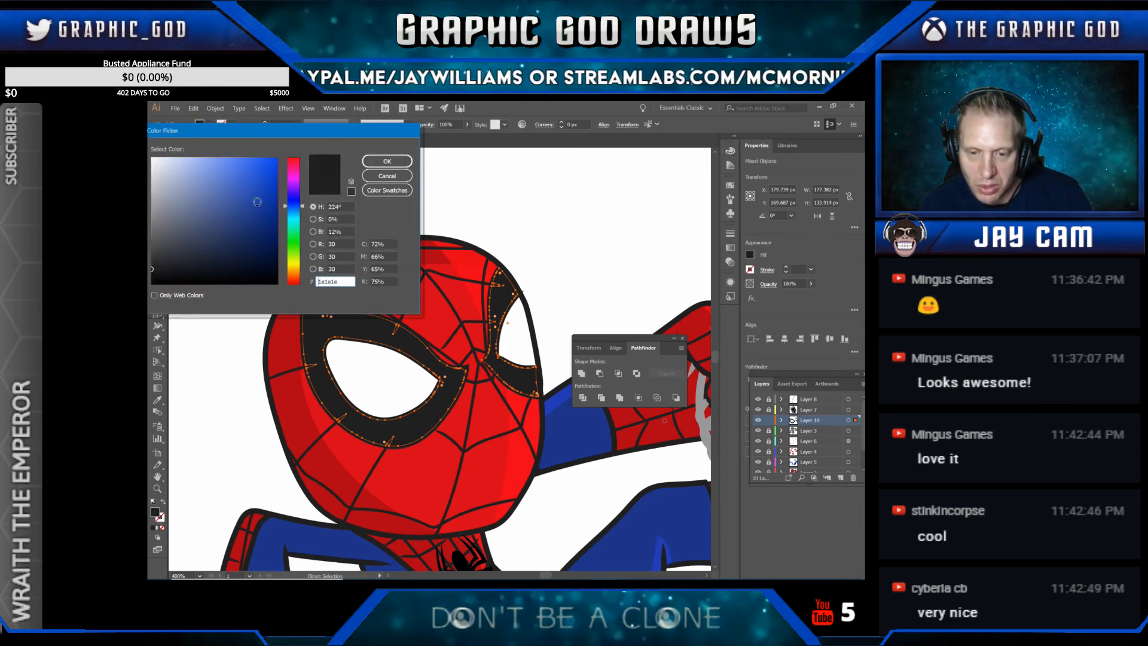
click(249, 204)
click(379, 160)
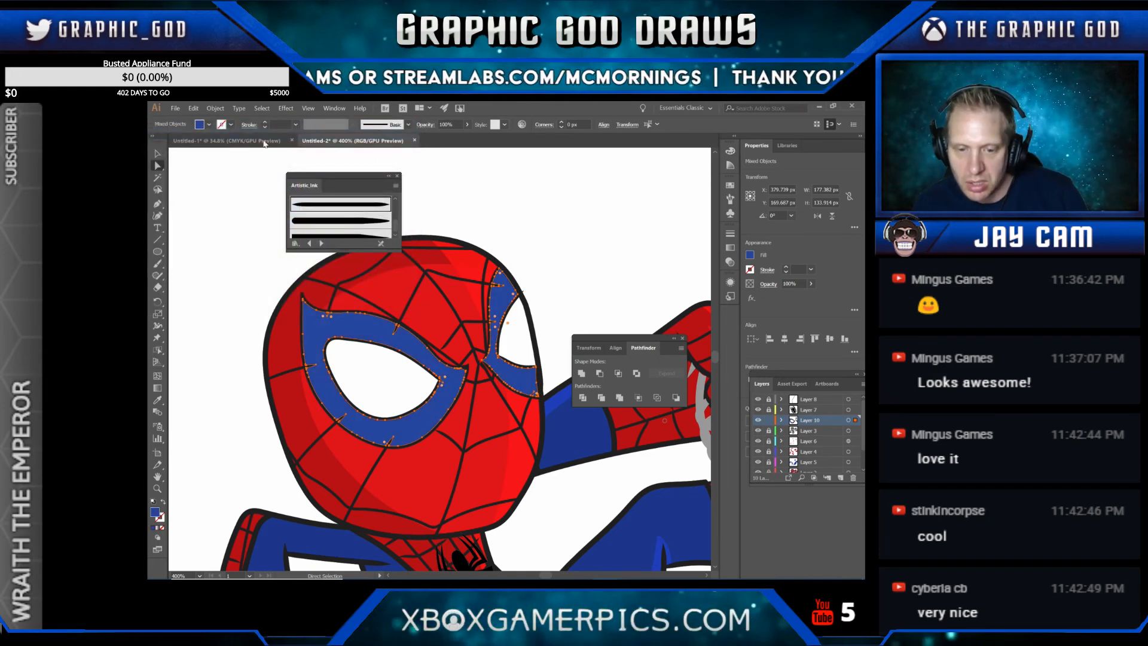
click(221, 195)
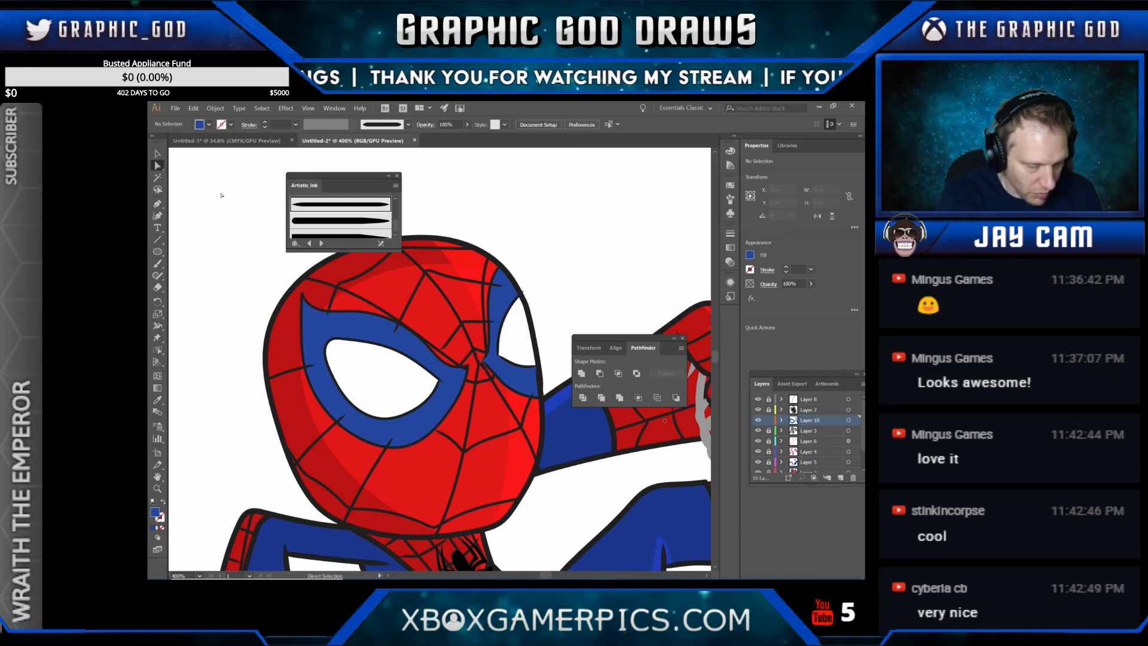
Step: Reselect the blue eye shapes and cut jagged Knife lines across the larger eye's upper and lower rim and the smaller eye's upper rim
key(ctrl+z)
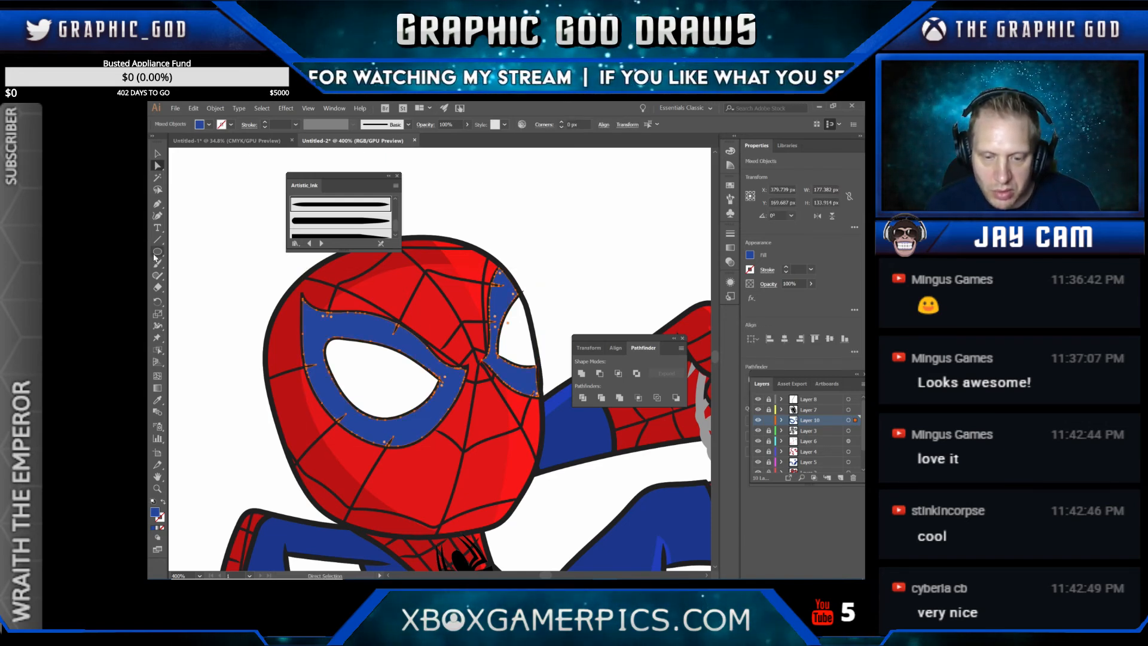
drag(158, 288, 193, 311)
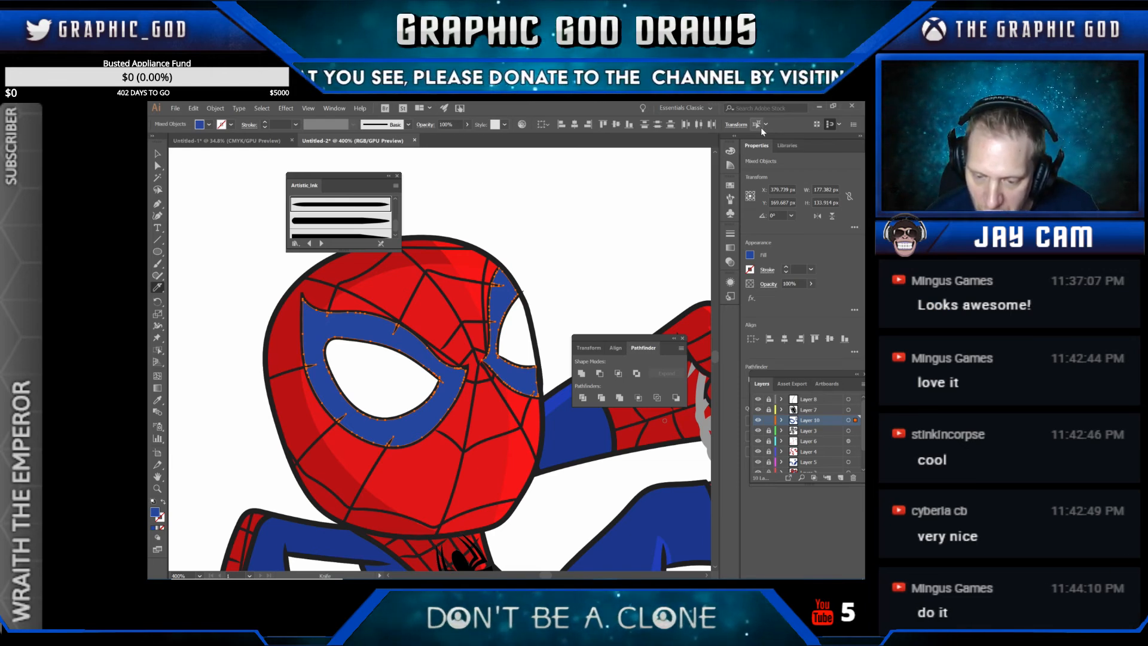
mouse_move(399, 316)
mouse_down()
mouse_move(360, 344)
mouse_move(409, 350)
mouse_up()
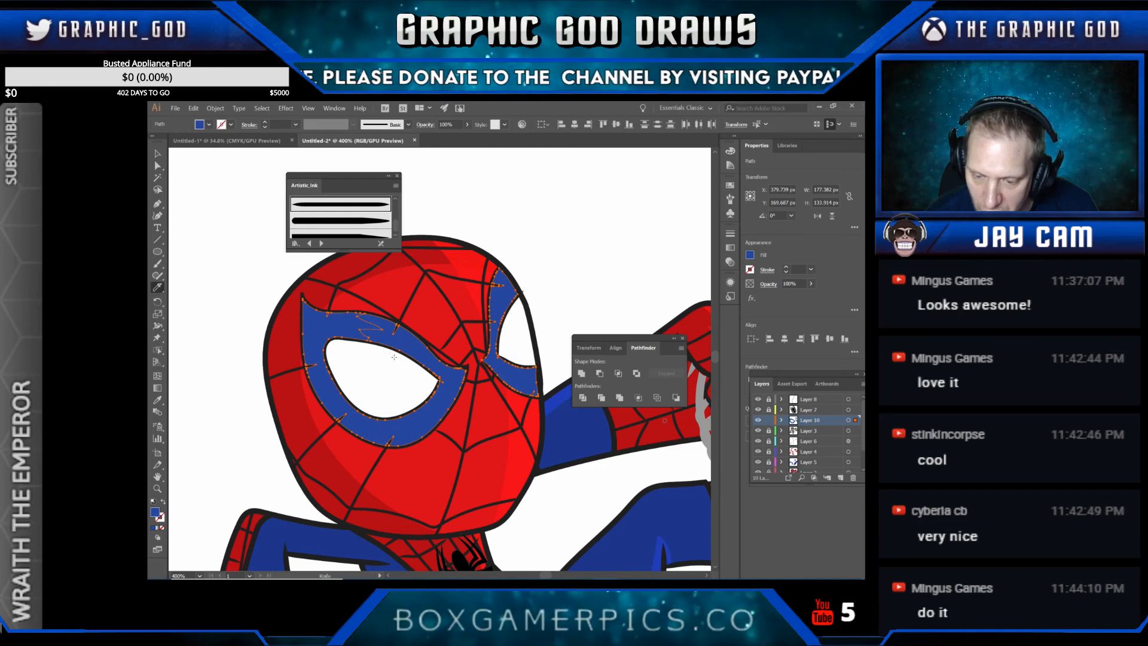
drag(359, 407, 345, 441)
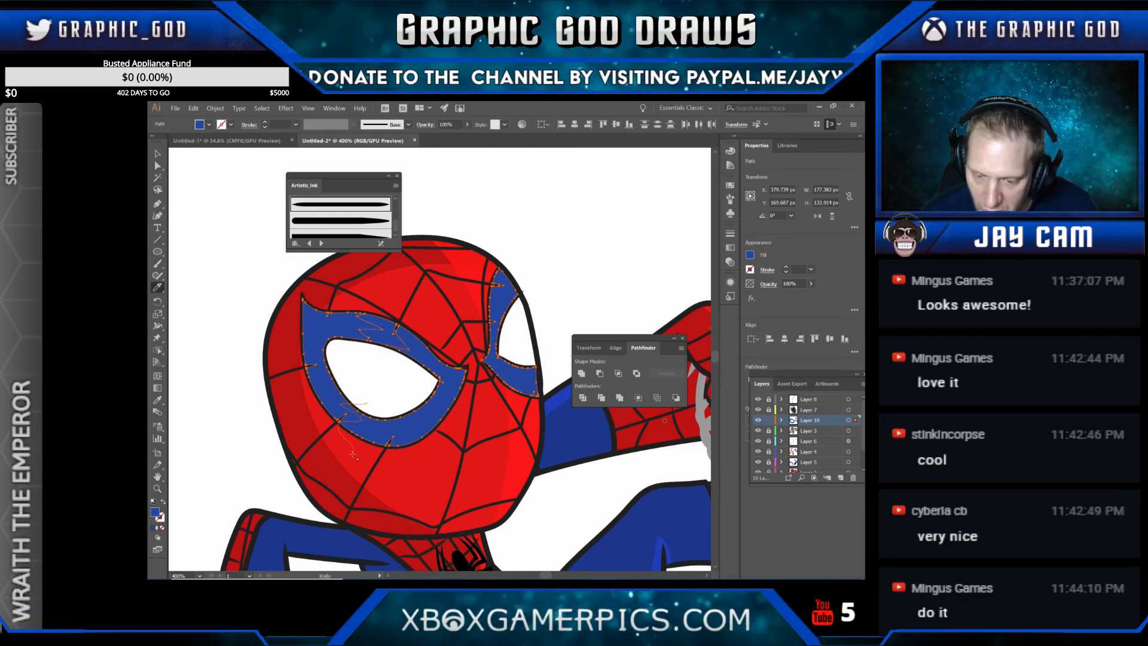
drag(393, 411, 357, 443)
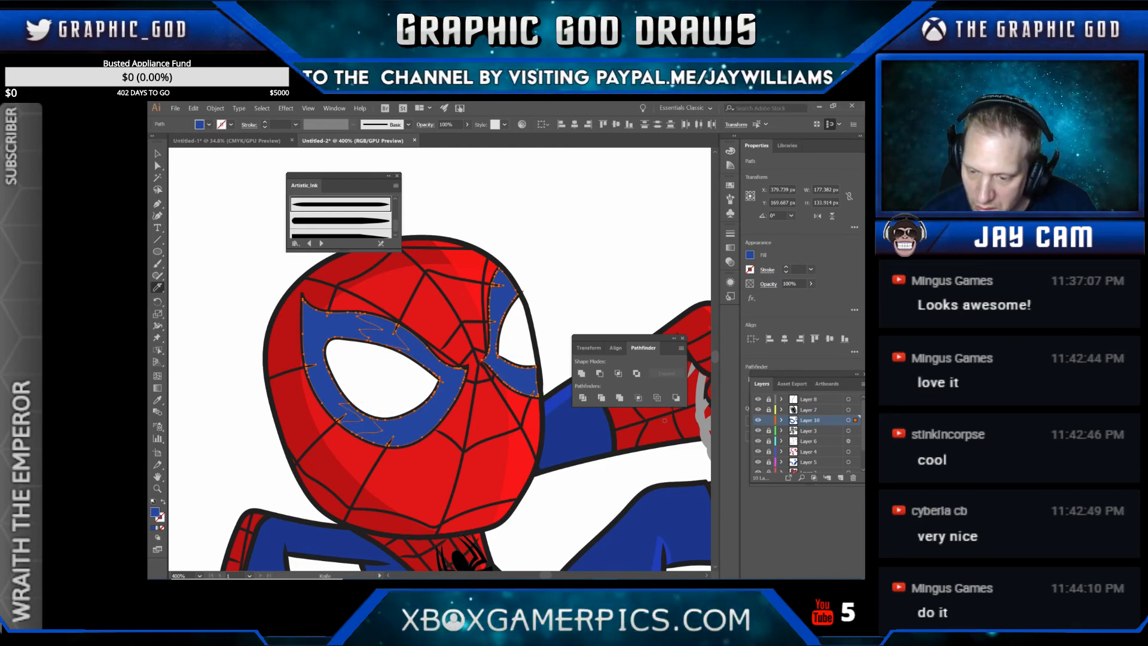
drag(520, 313, 507, 324)
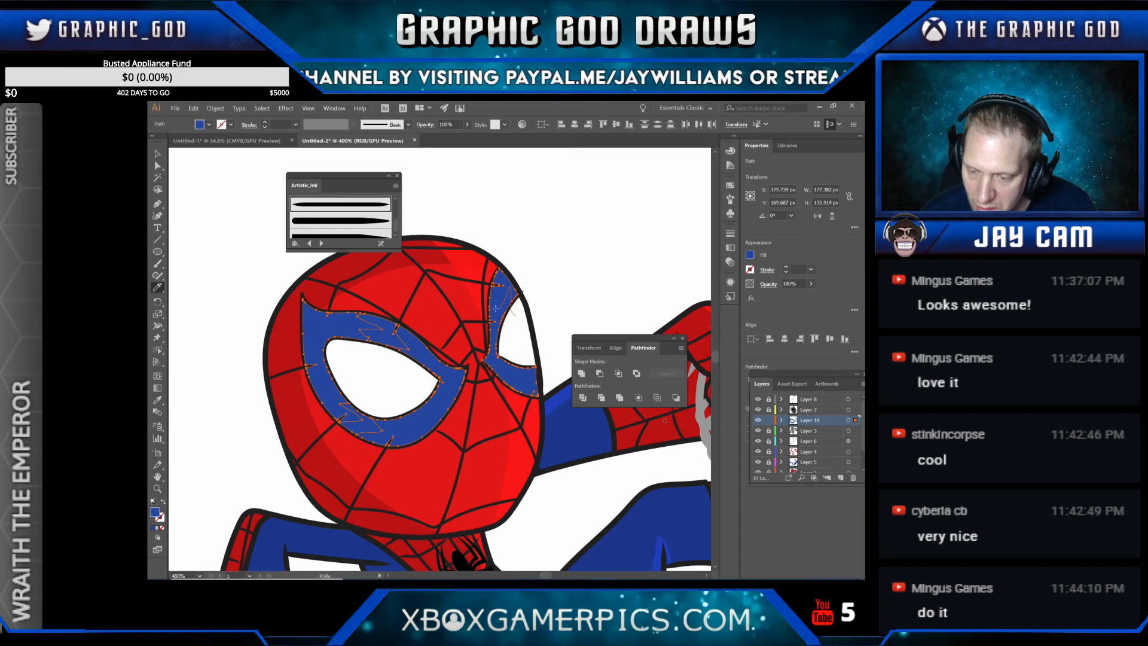
click(158, 166)
click(272, 248)
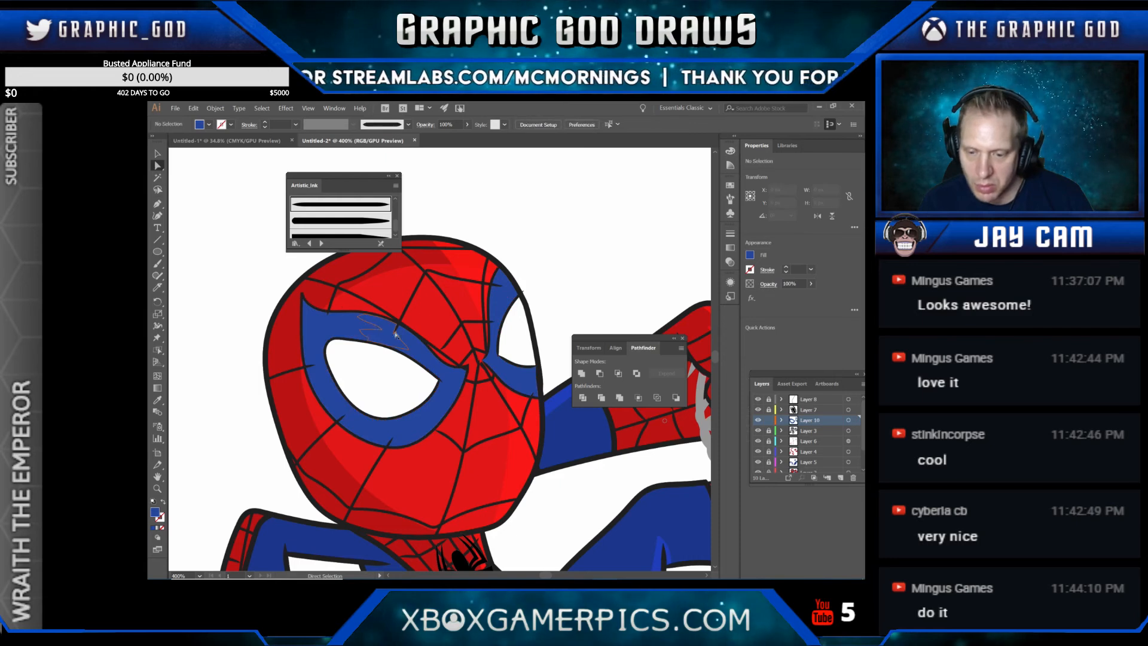
Step: Delete the excess blue pieces around both eyes, keeping only the jagged highlight strips between the knife cuts
click(412, 348)
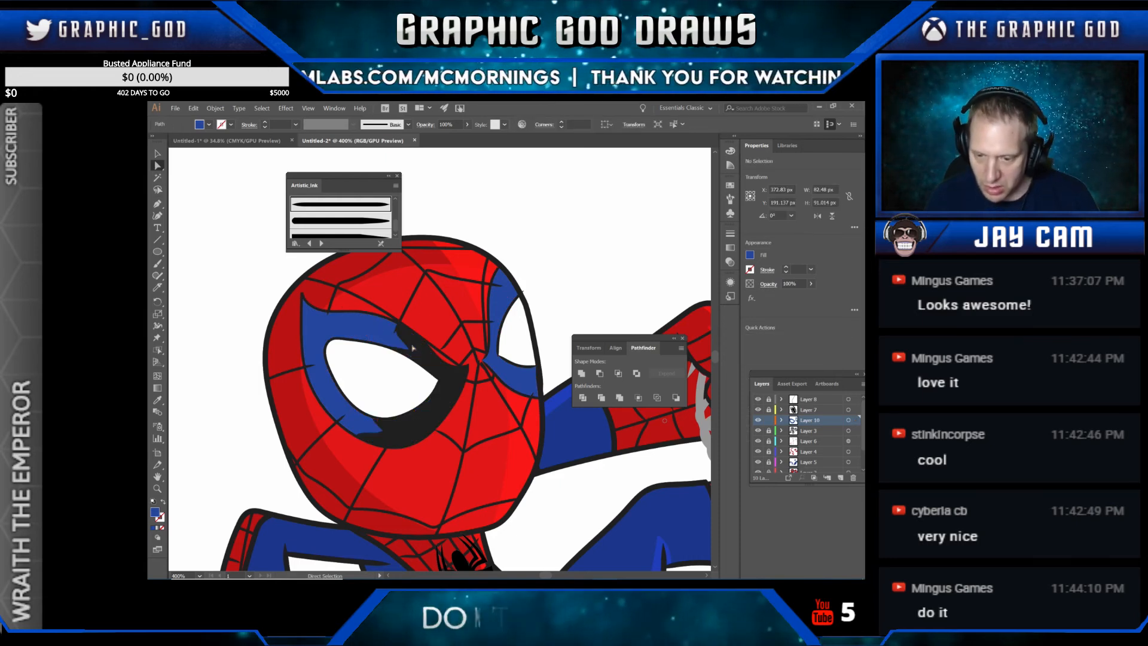
key(Delete)
click(343, 326)
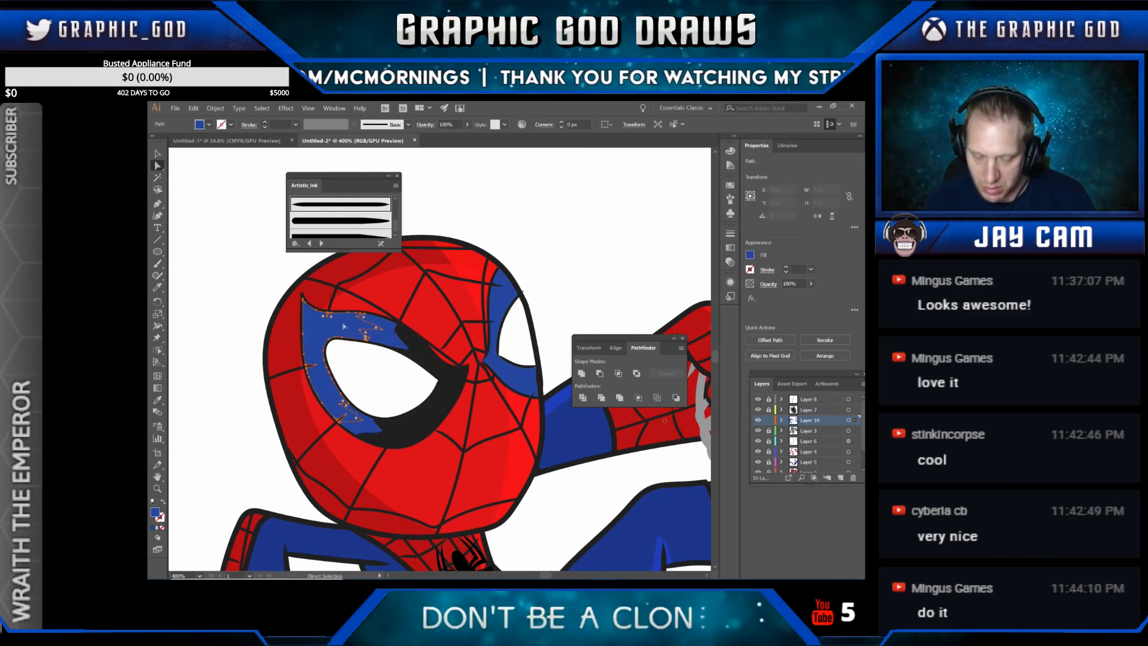
key(Delete)
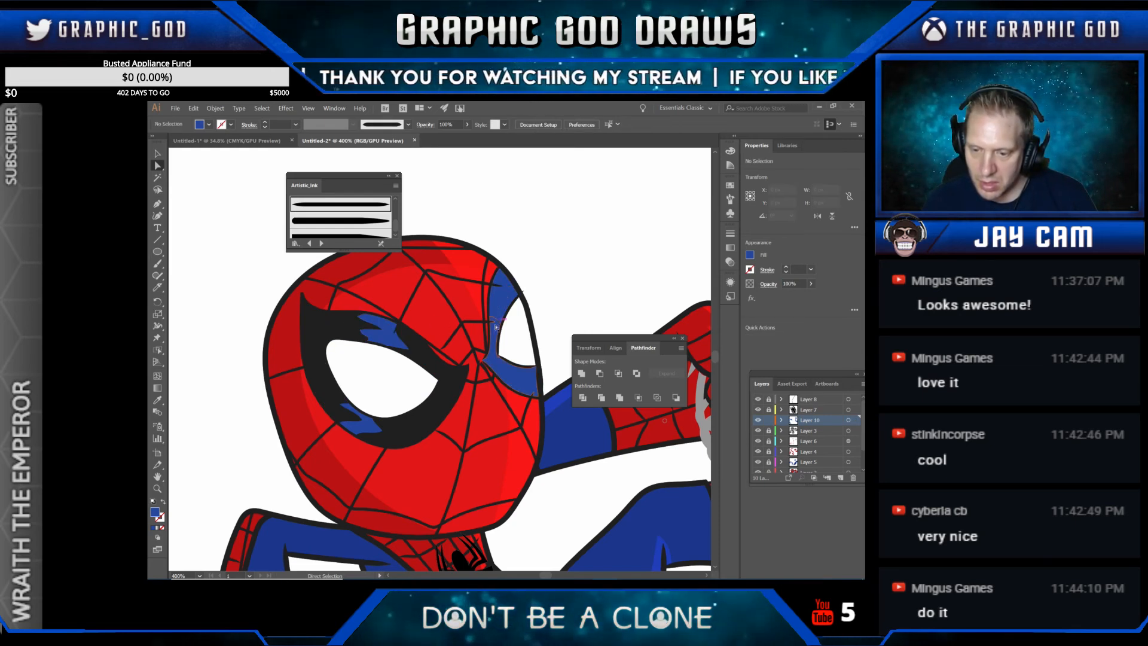
click(501, 369)
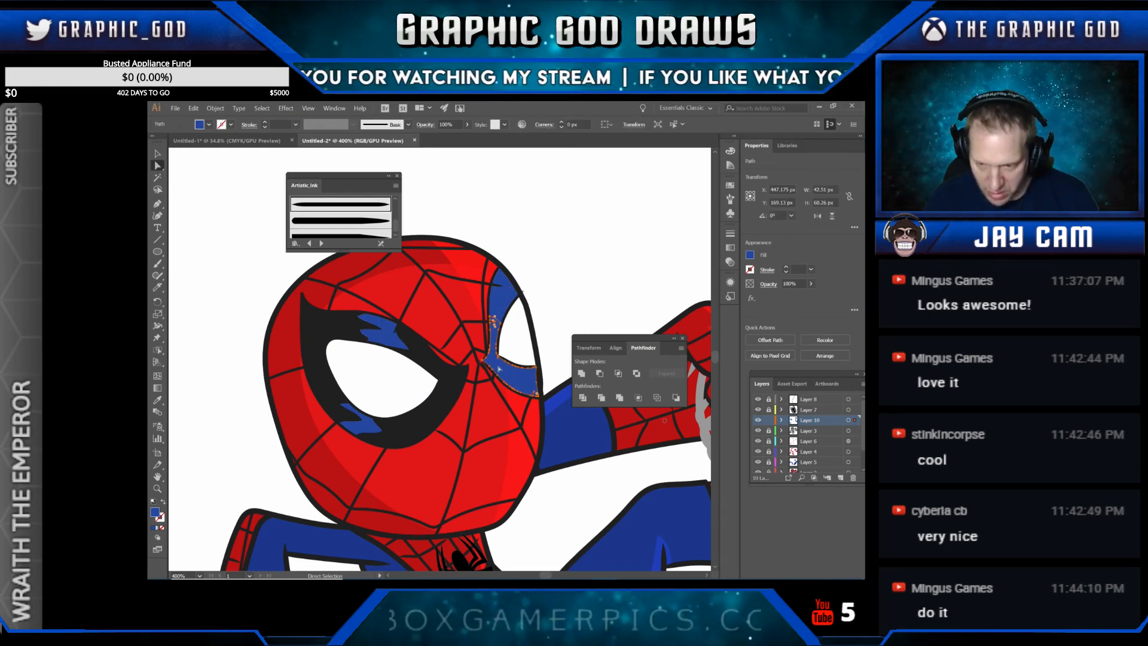
key(Delete)
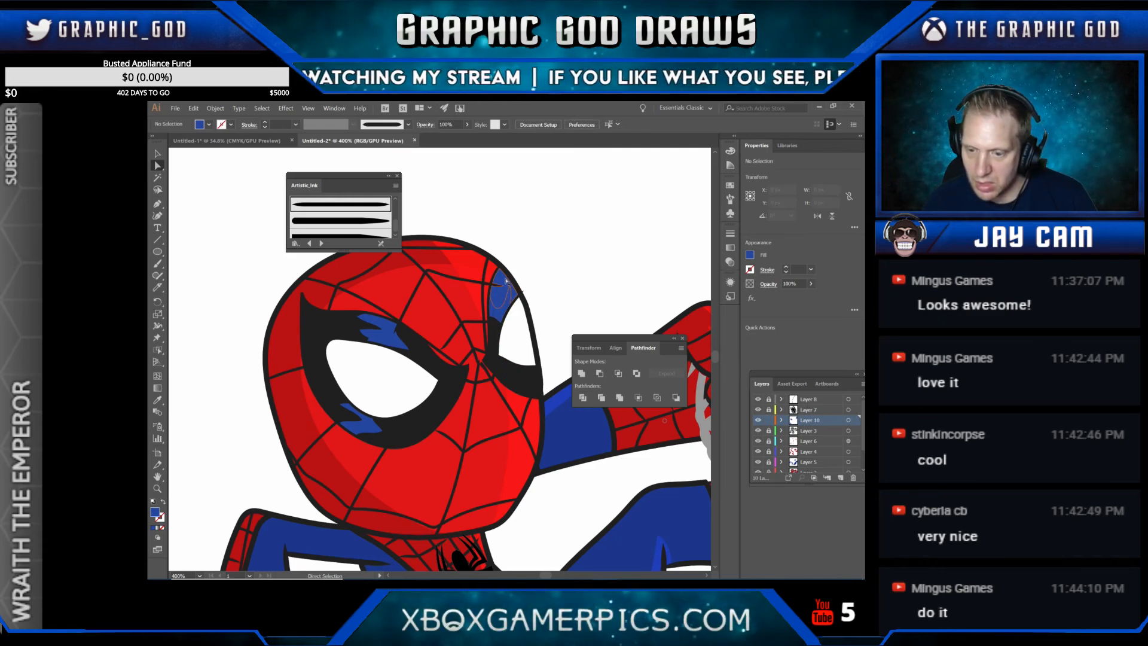
click(505, 280)
key(Delete)
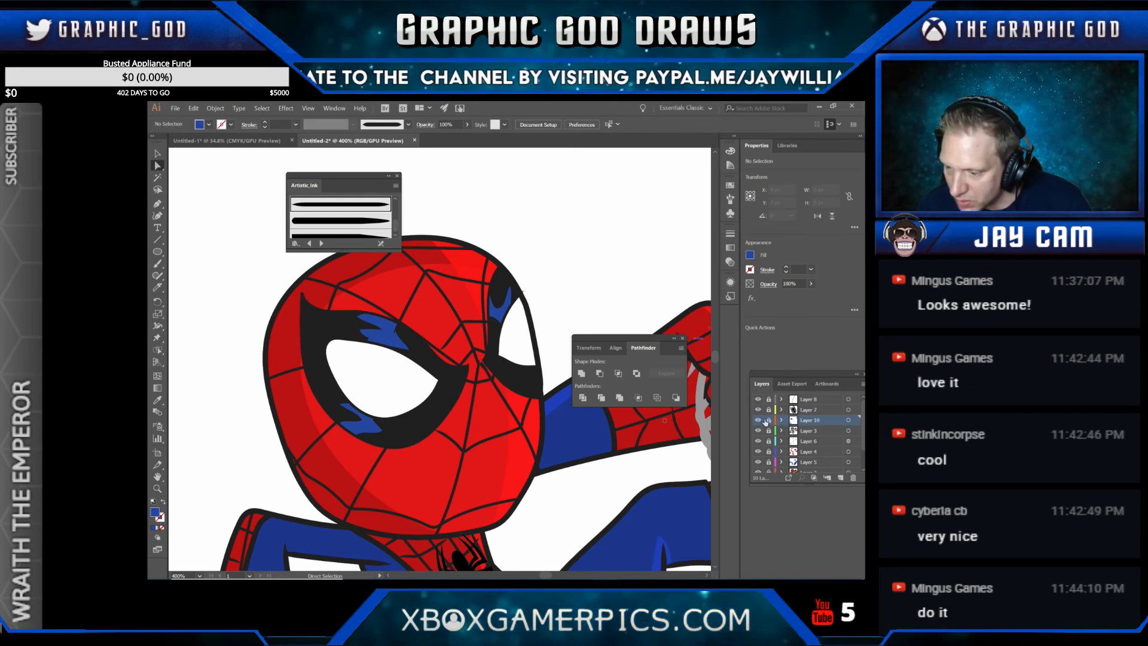
click(522, 291)
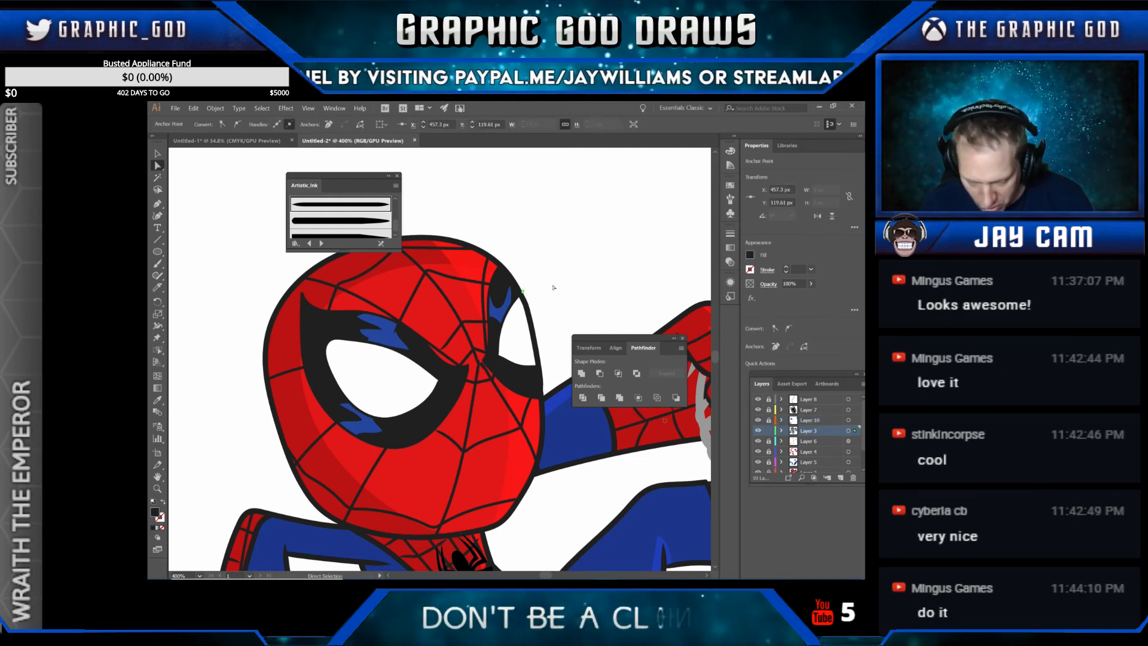
click(554, 287)
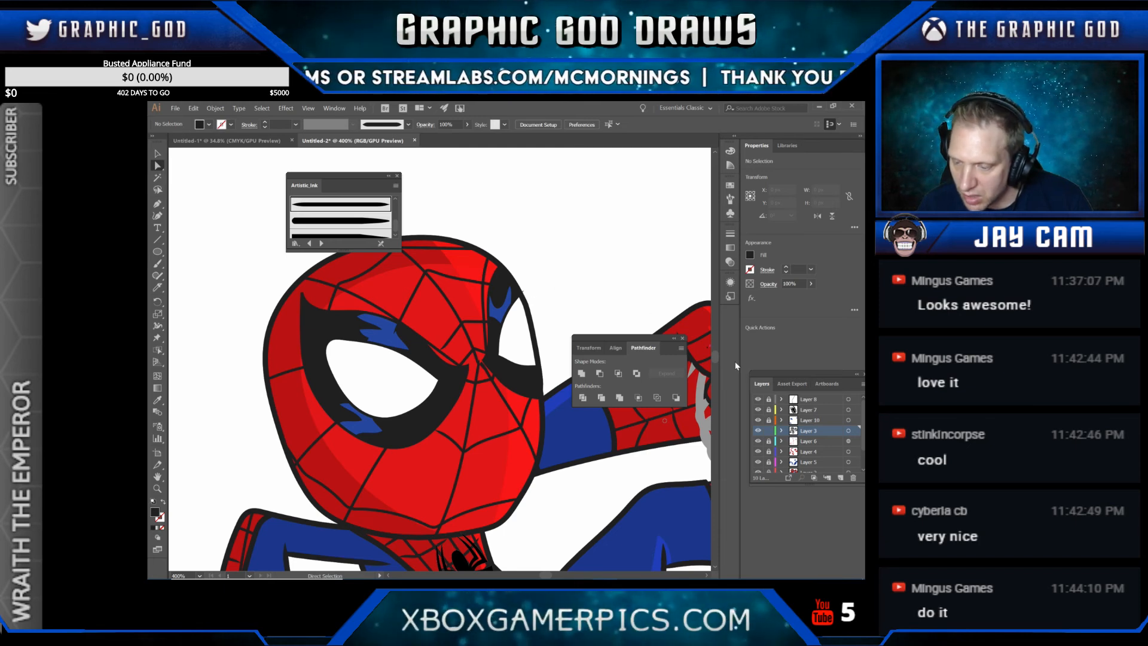
Step: Unlock Layer 10 and set up the Live Paint Bucket with a white fill, FFFFFF
click(769, 419)
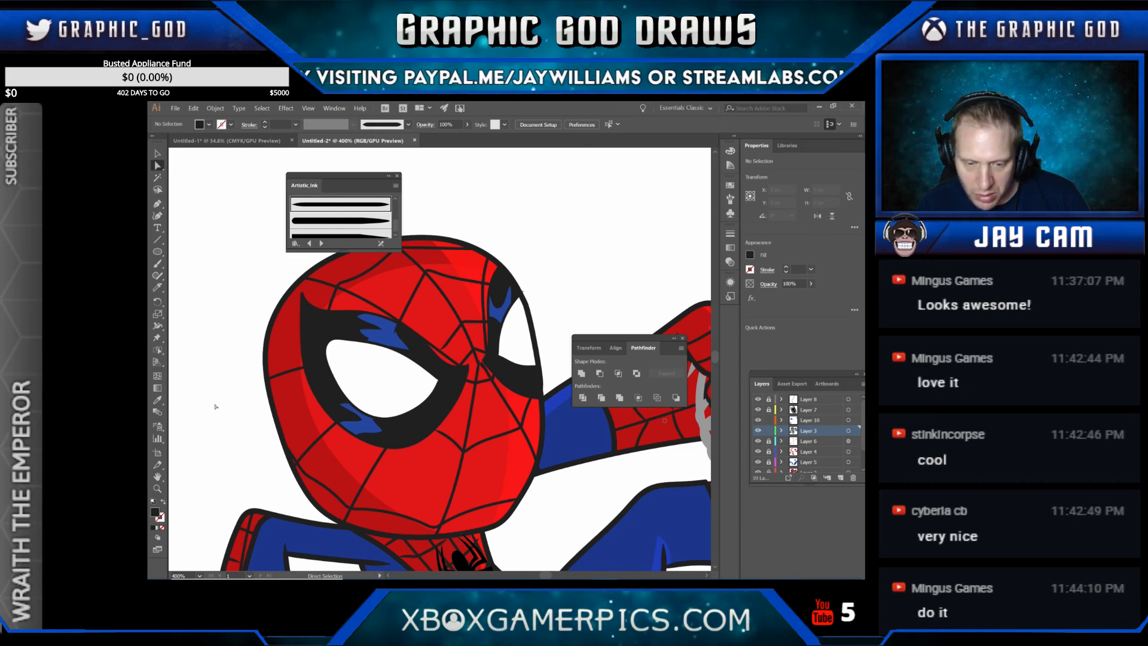
click(157, 351)
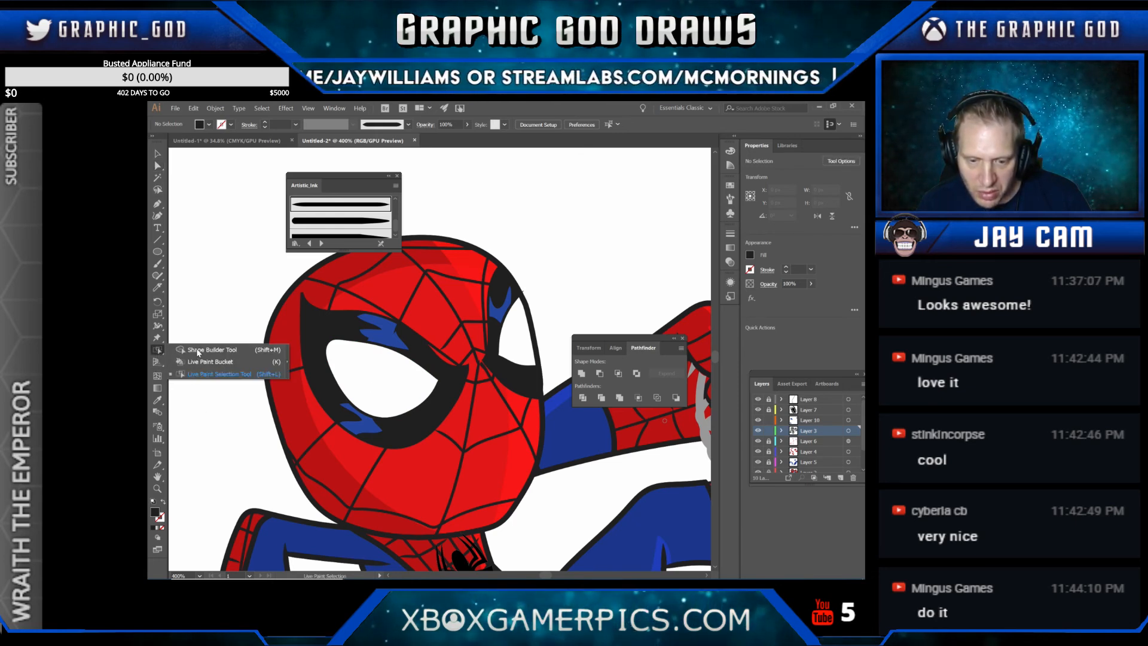
click(198, 362)
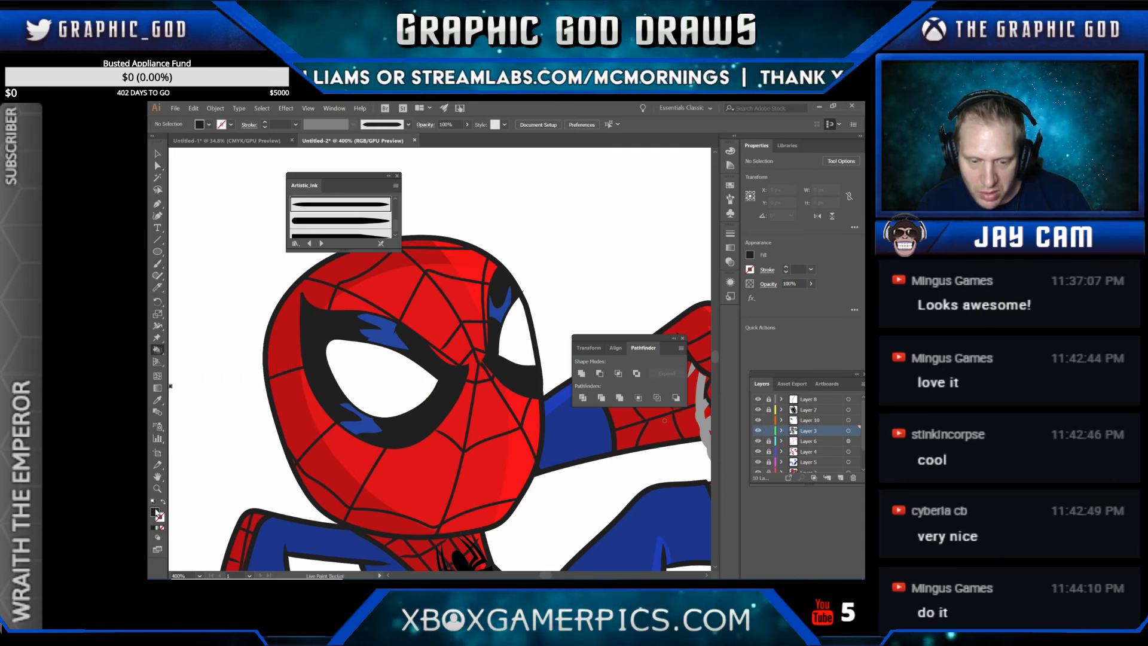
double_click(155, 511)
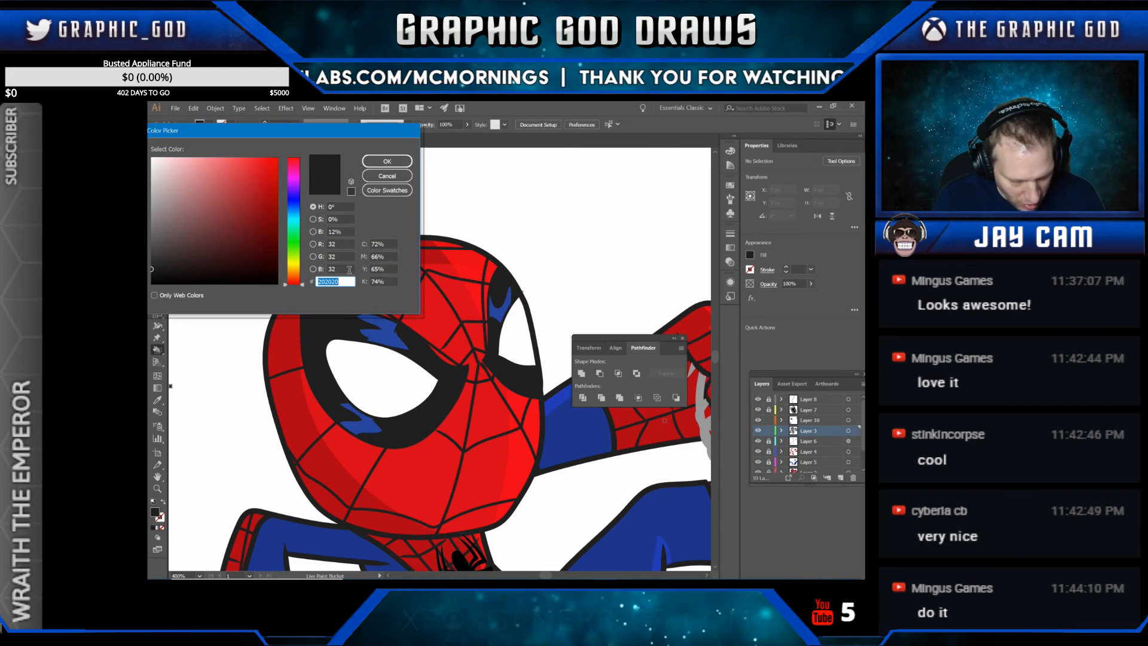
text(FFFFFF)
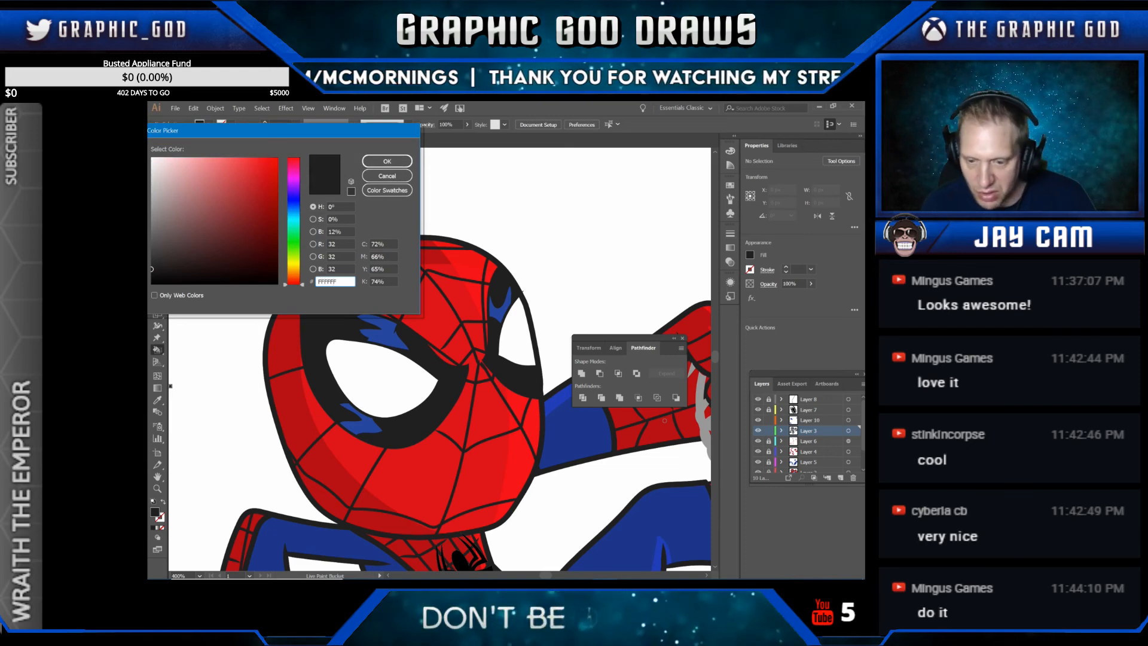
click(406, 160)
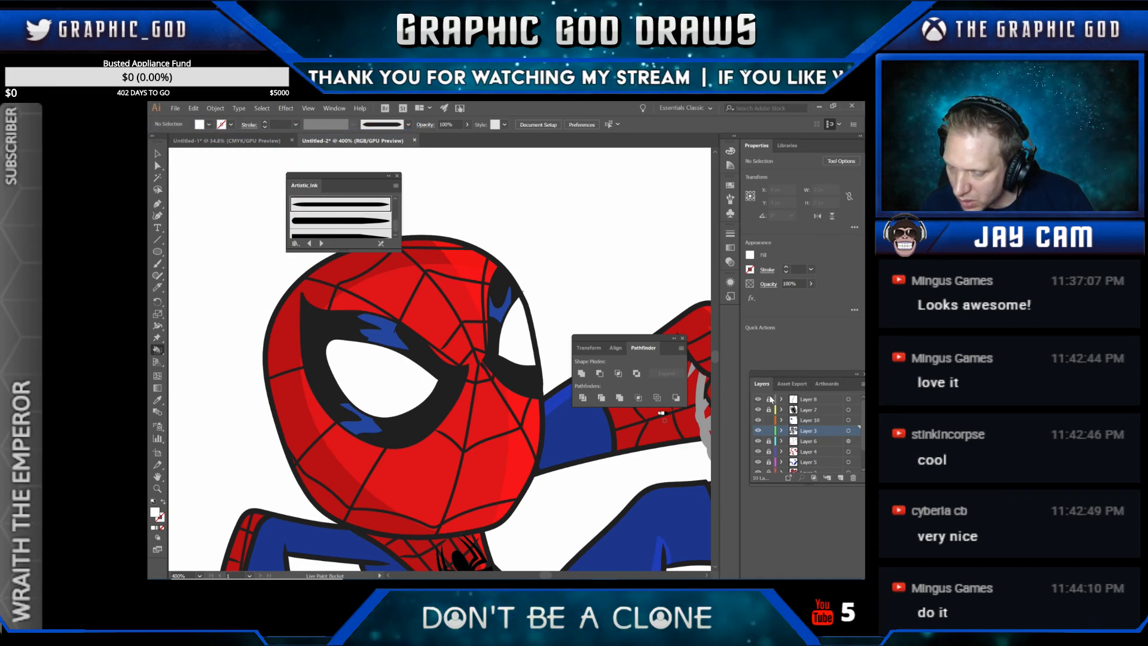
Step: Unlock all remaining layers and fill the smaller eye's lens with white using the Live Paint Bucket
drag(768, 399, 768, 468)
scroll(766, 453, down, 2)
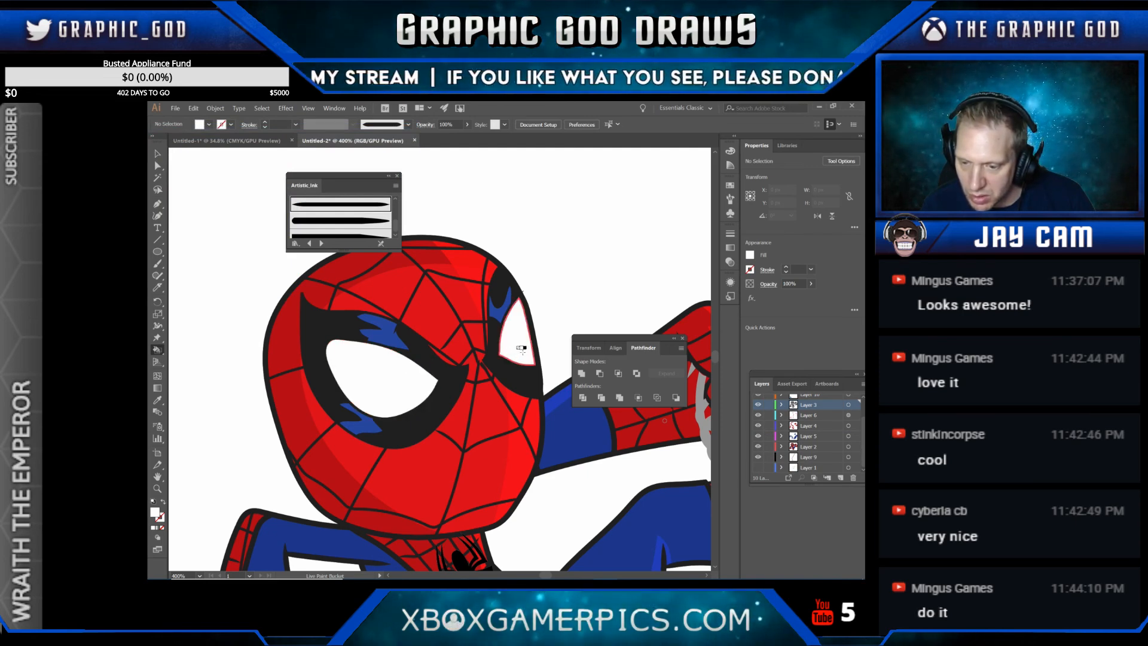
click(521, 349)
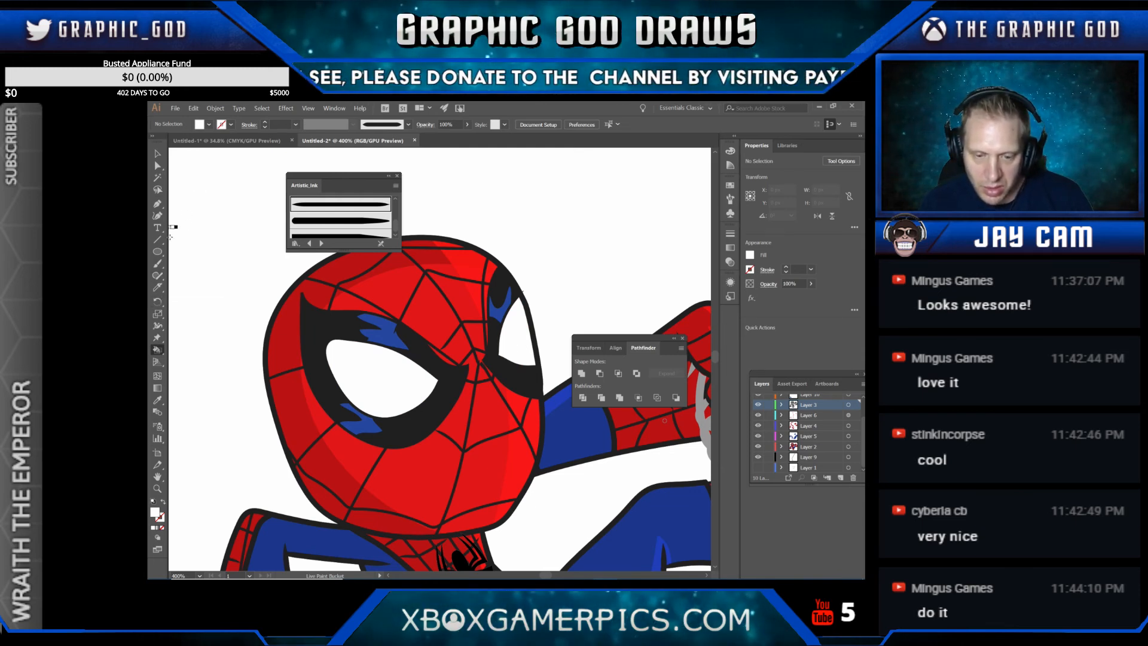
Step: Select the white lens areas of both eyes with the Live Paint Selection tool
click(159, 353)
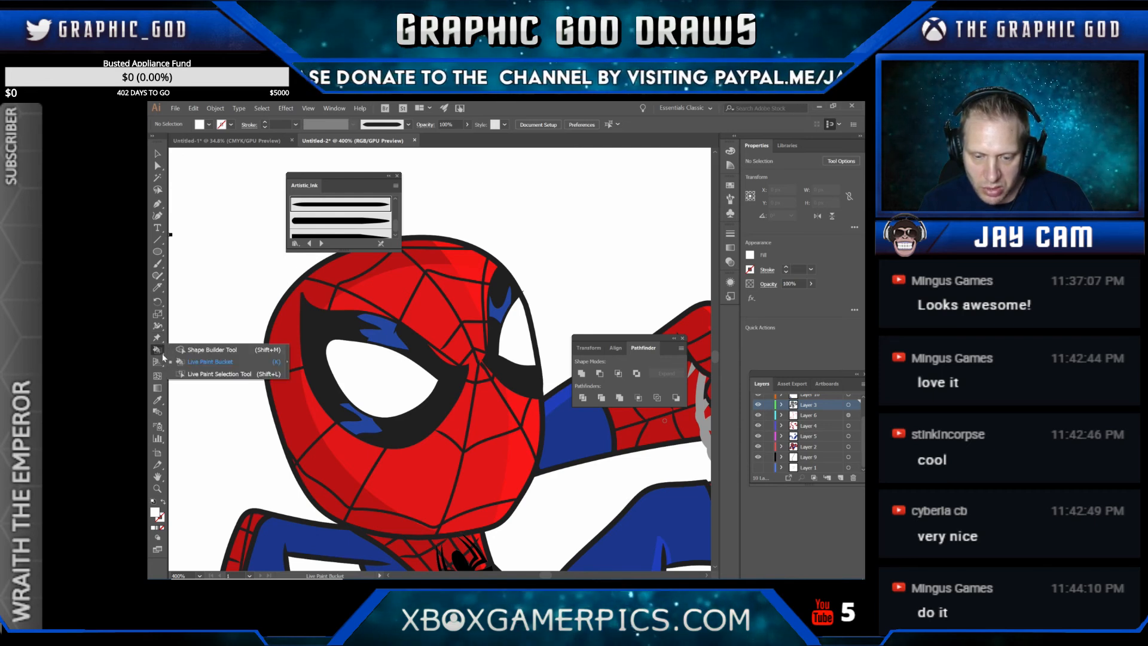
click(194, 375)
click(401, 383)
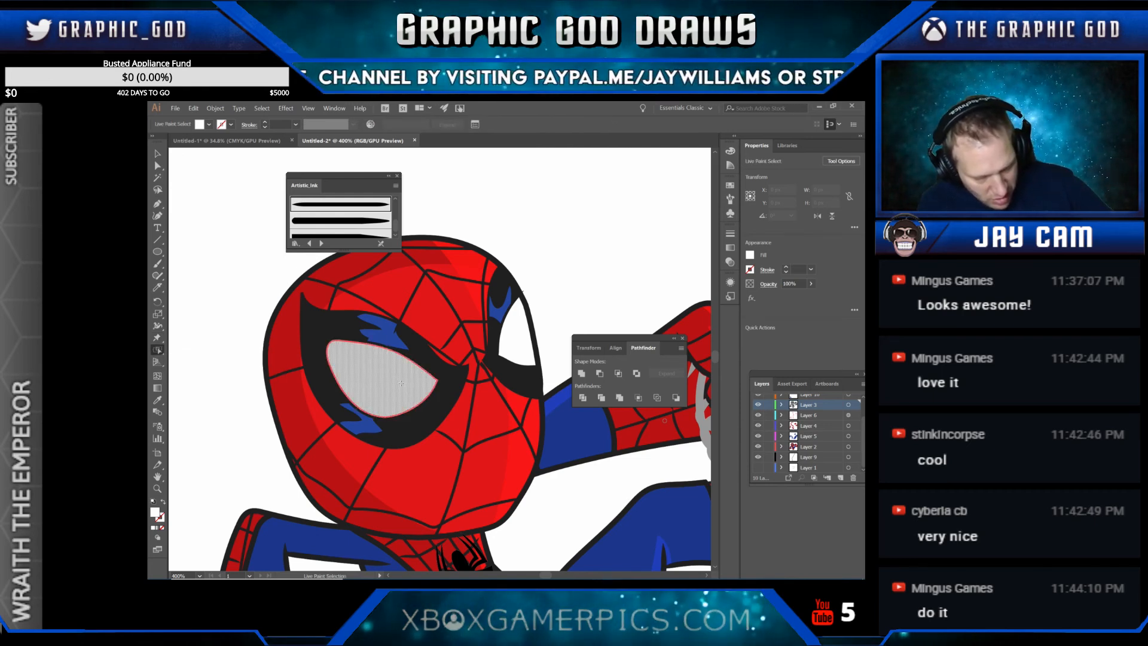
shift+click(512, 337)
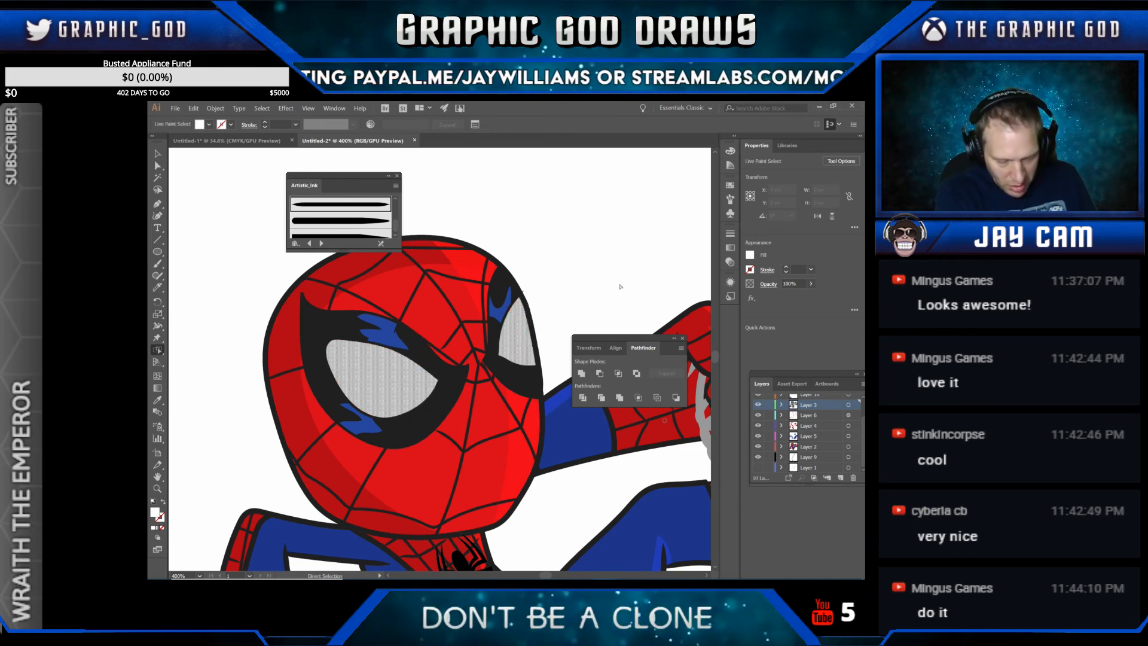
Step: Add a new layer above Layer 3, lock all the other layers and paste the white eye shapes in place on it
click(840, 477)
drag(769, 441, 772, 532)
scroll(785, 460, up, 2)
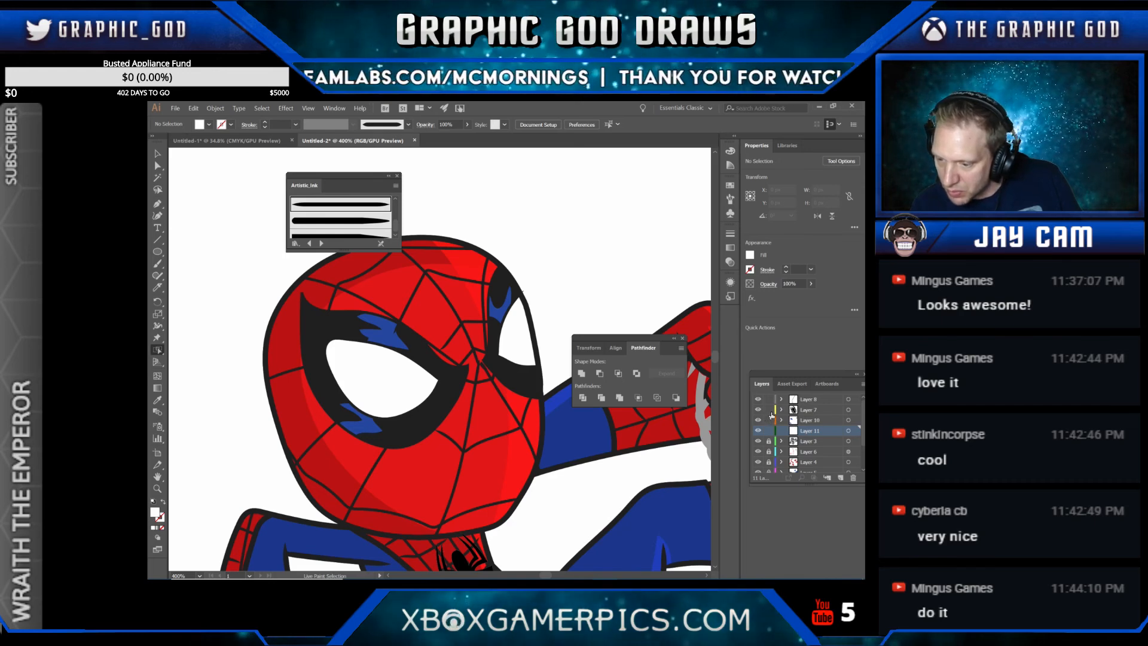
click(769, 420)
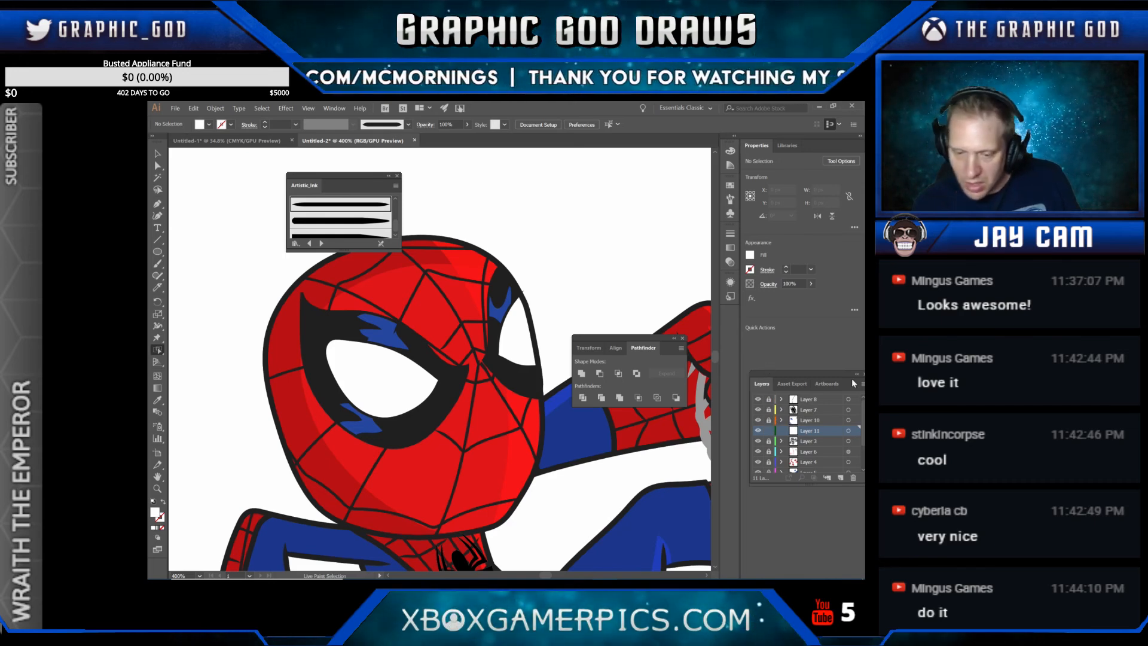
key(ctrl+a)
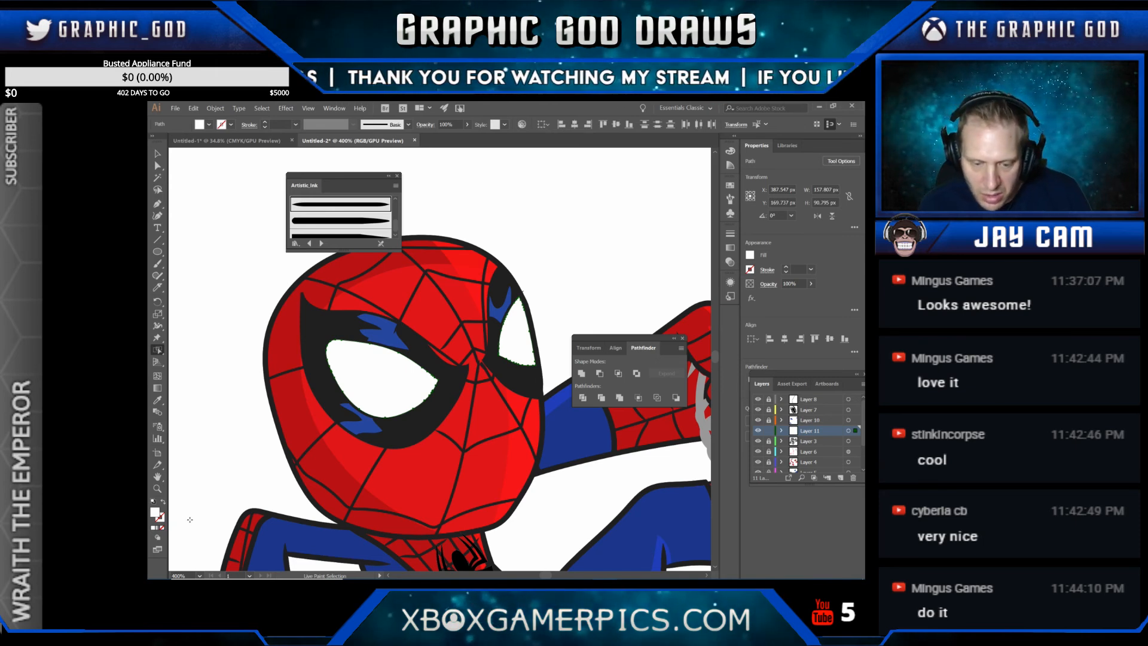
Step: Fill the pasted lens shapes of both eyes with light grey, EDEBEB
double_click(154, 513)
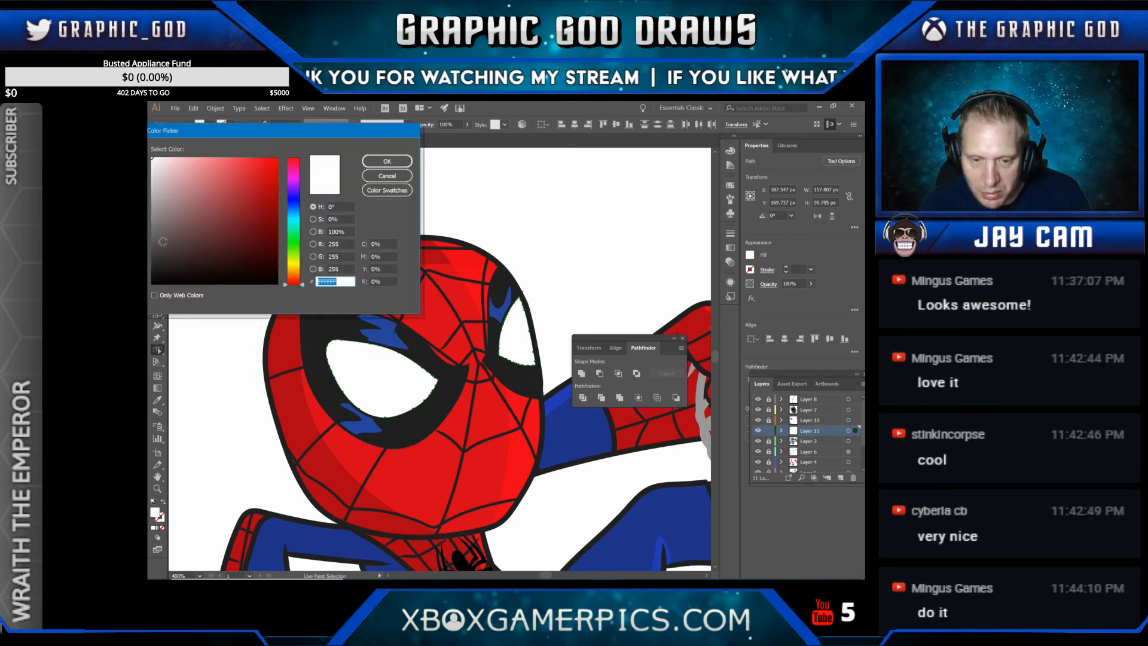
click(153, 172)
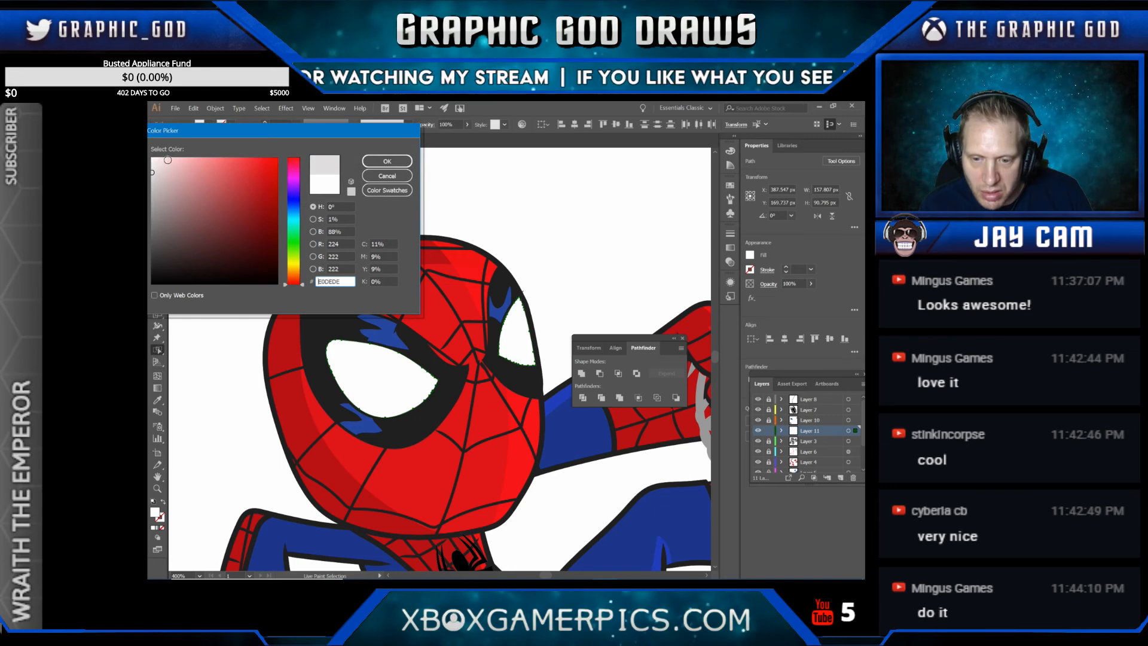
click(152, 166)
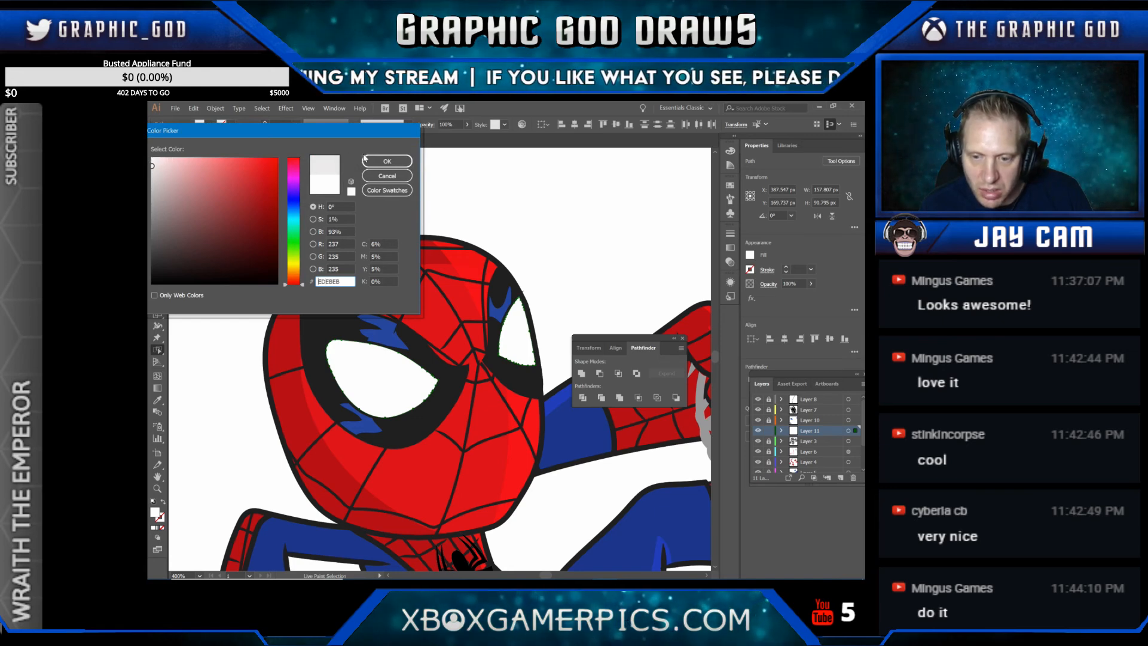
click(387, 161)
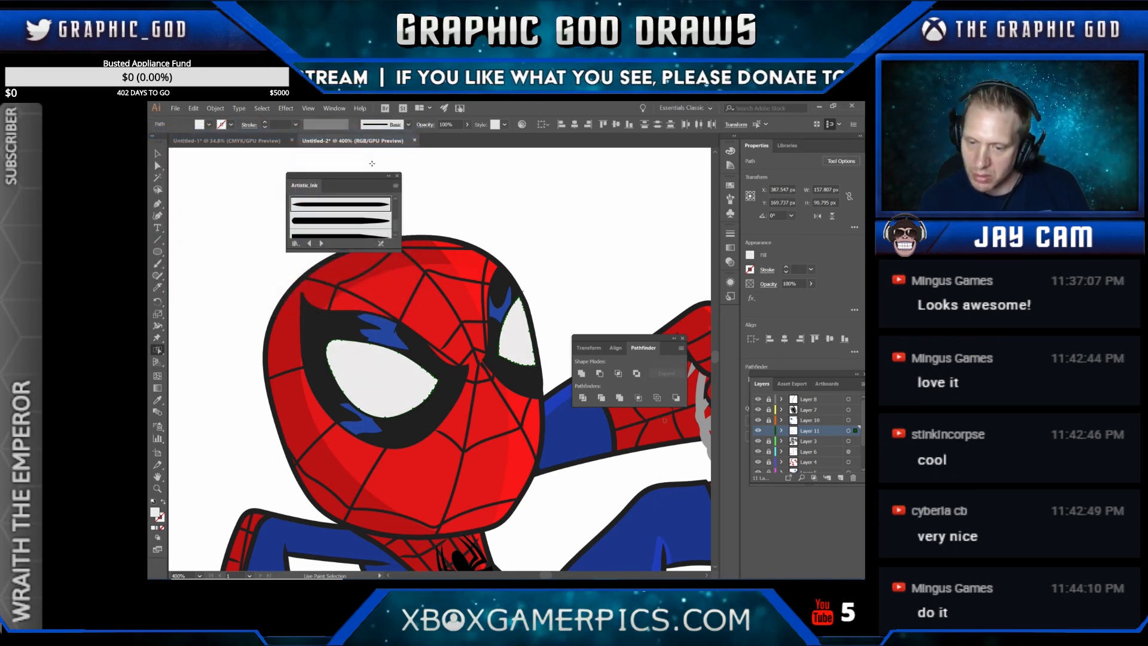
Step: Cut the grey lens shapes of both eyes along curved, roughly vertical lines with the Knife tool
click(159, 288)
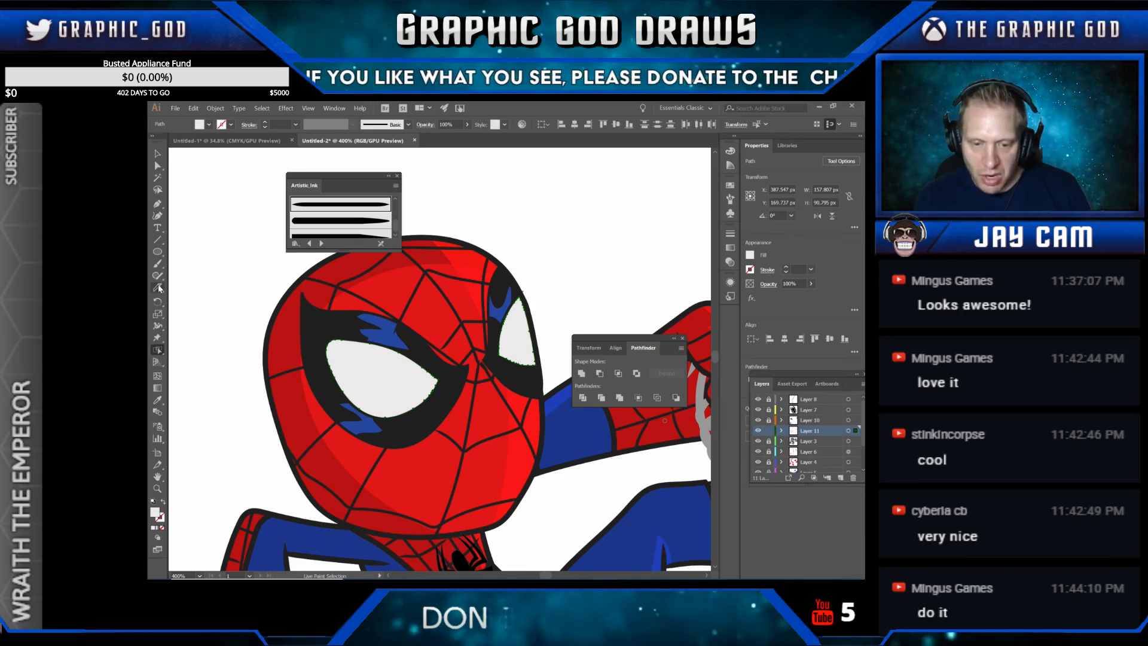
click(198, 311)
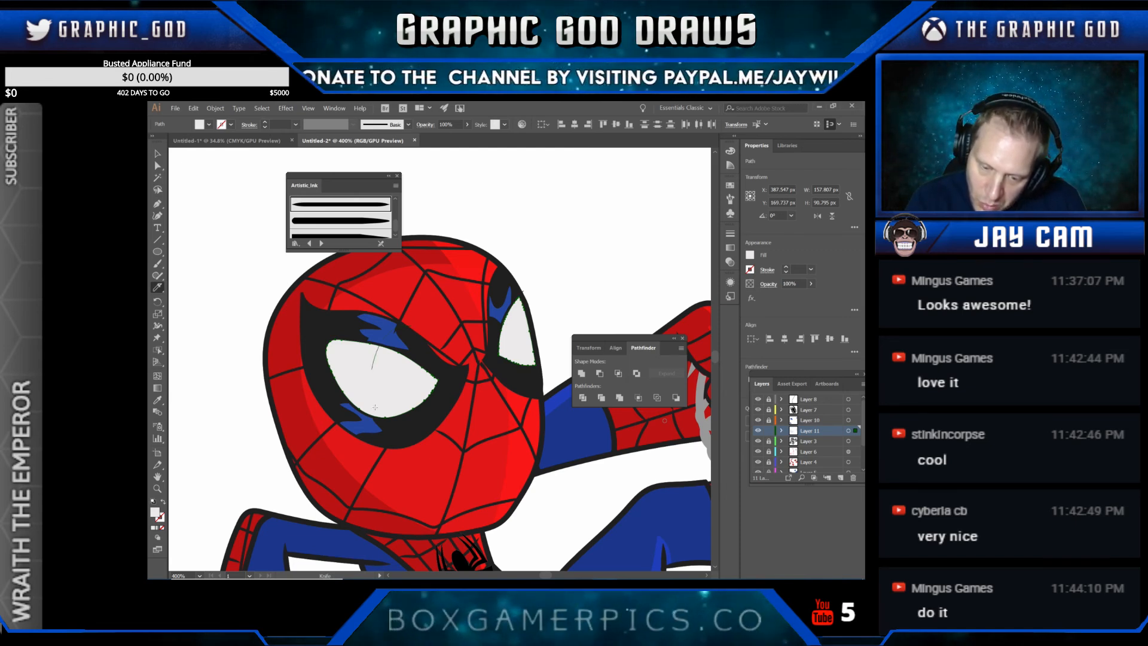
drag(380, 339, 383, 421)
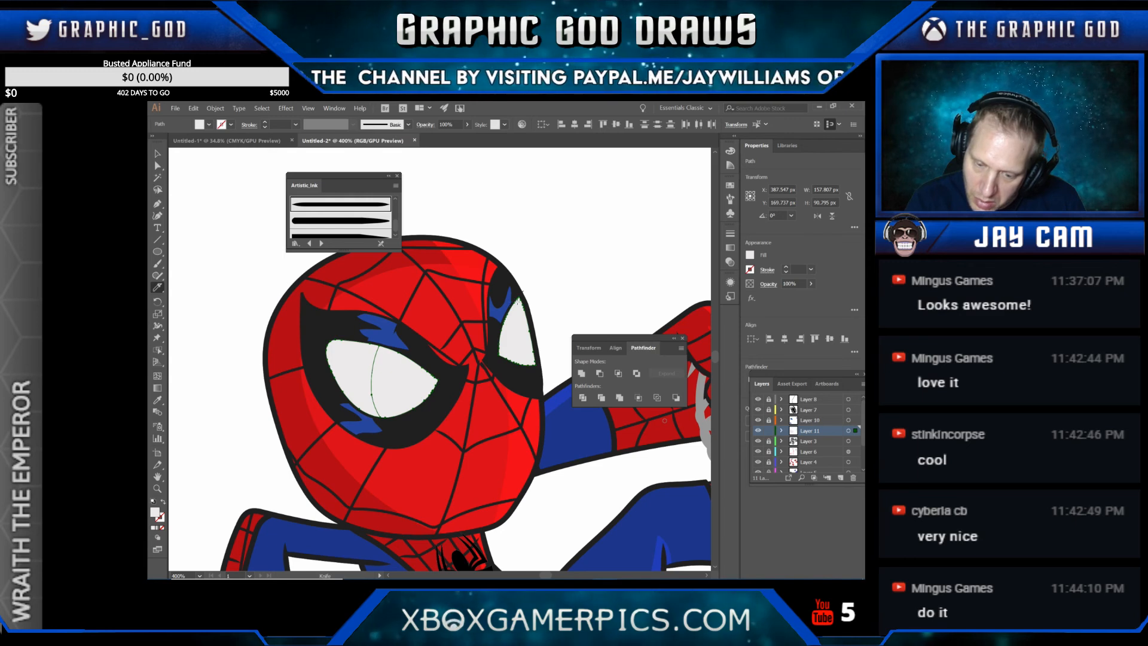
drag(501, 321, 526, 368)
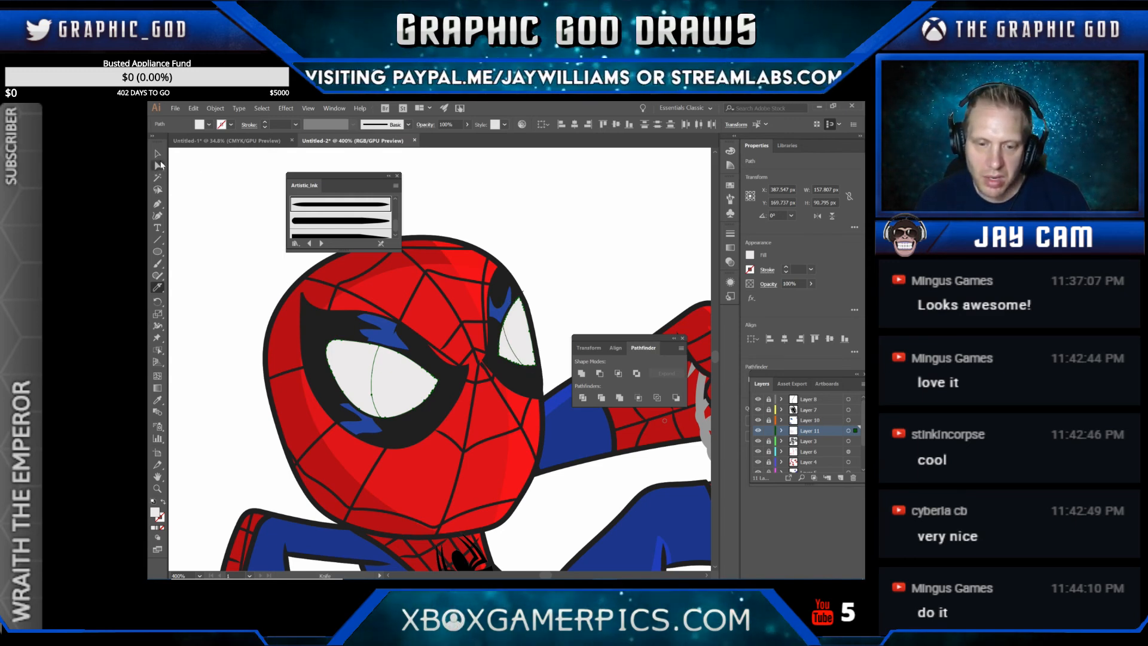
Step: Delete the right-hand grey piece of each cut lens to expose the white beneath and keep grey shading on the left
click(159, 155)
click(413, 391)
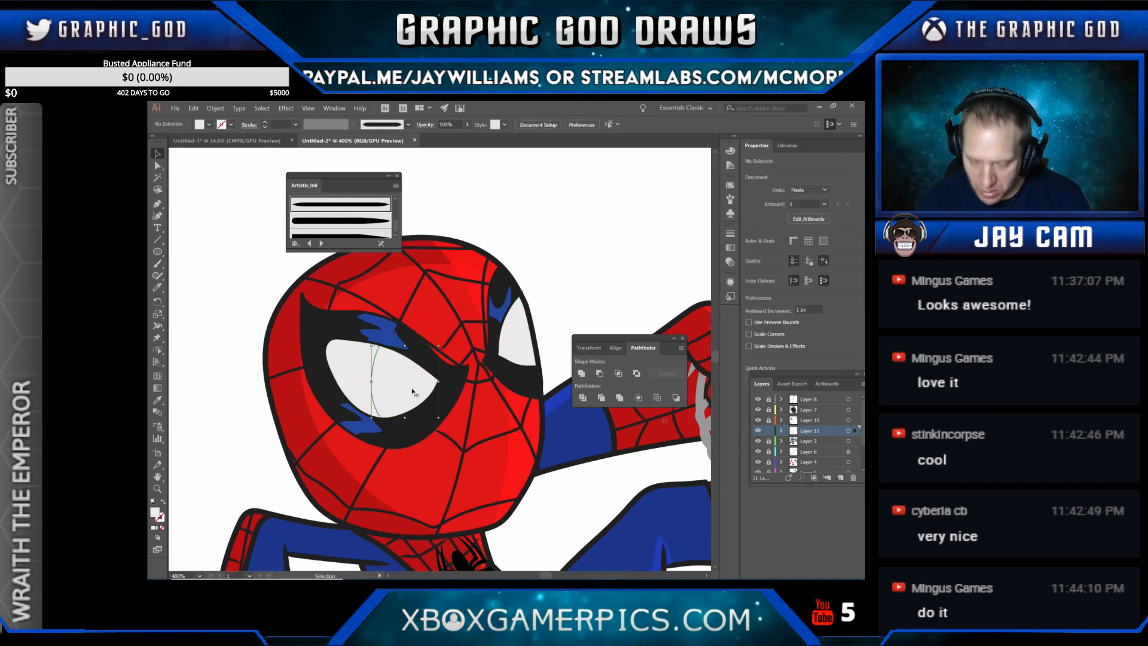
key(Delete)
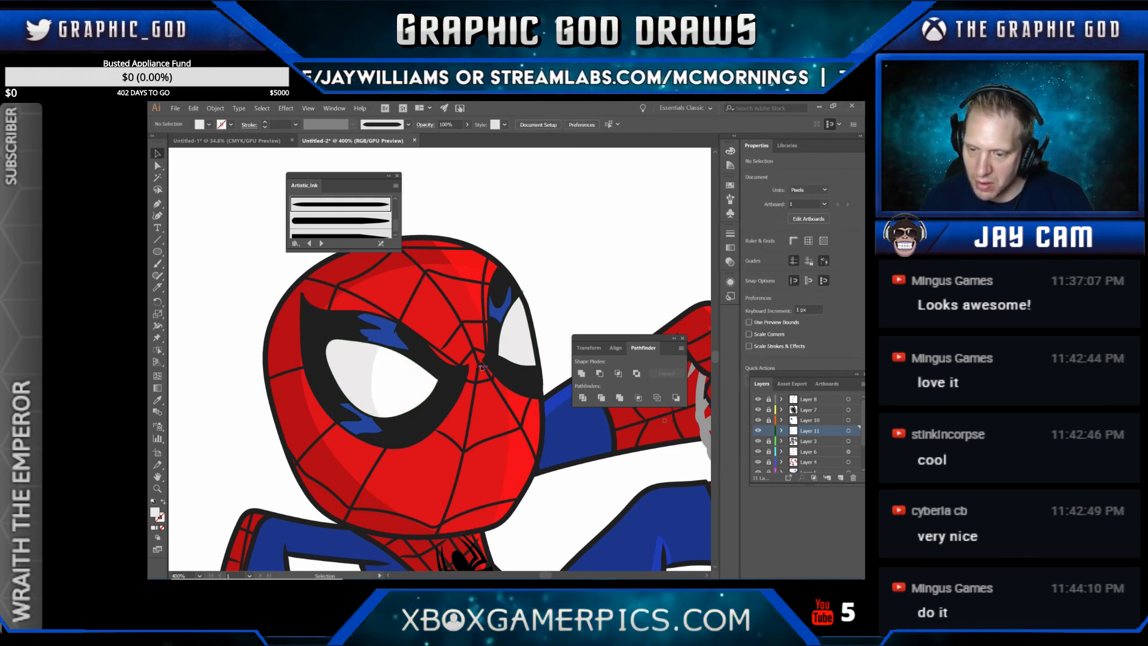
click(522, 351)
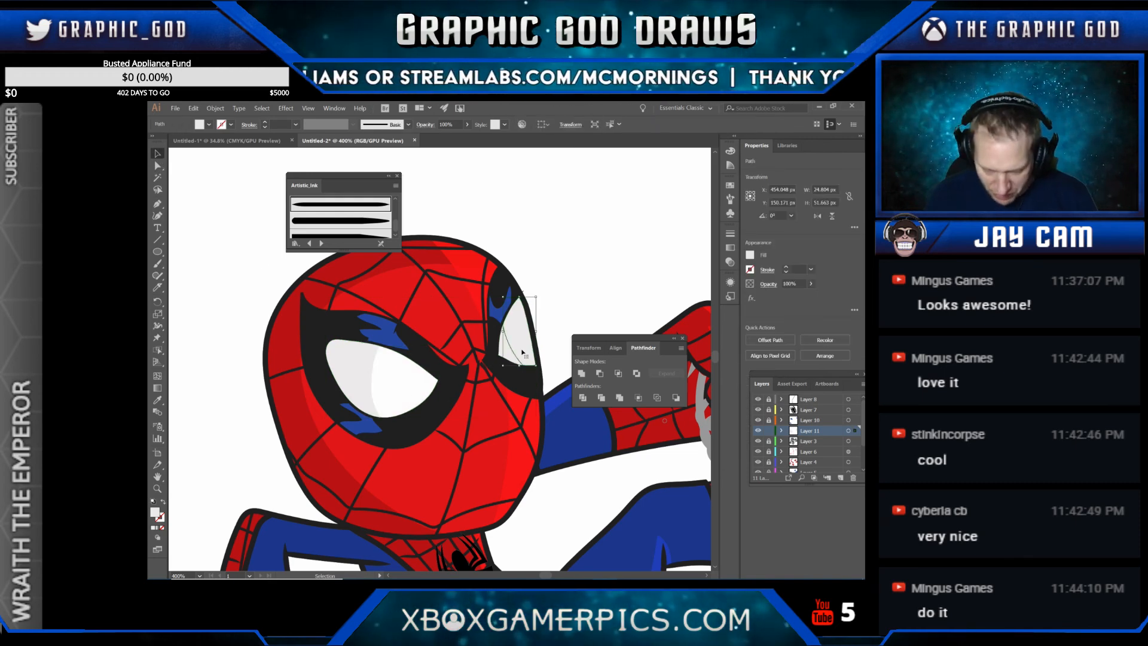
key(Delete)
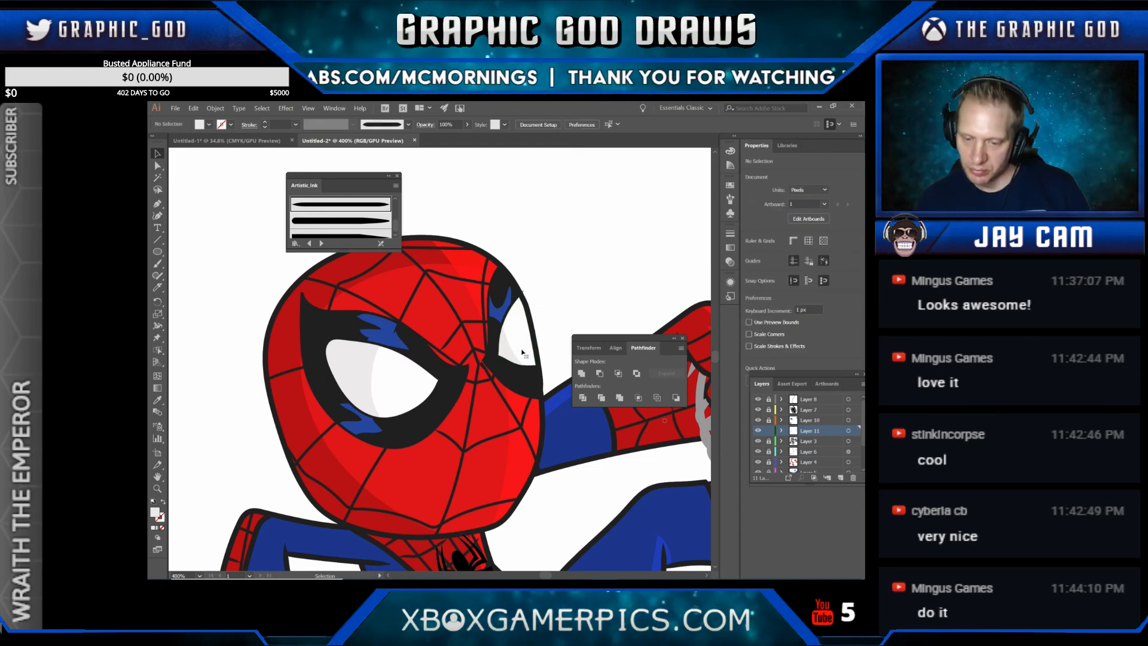
Step: Examine the whole figure and the raised hand holding the web strand
key(ctrl+minus)
key(ctrl+minus)
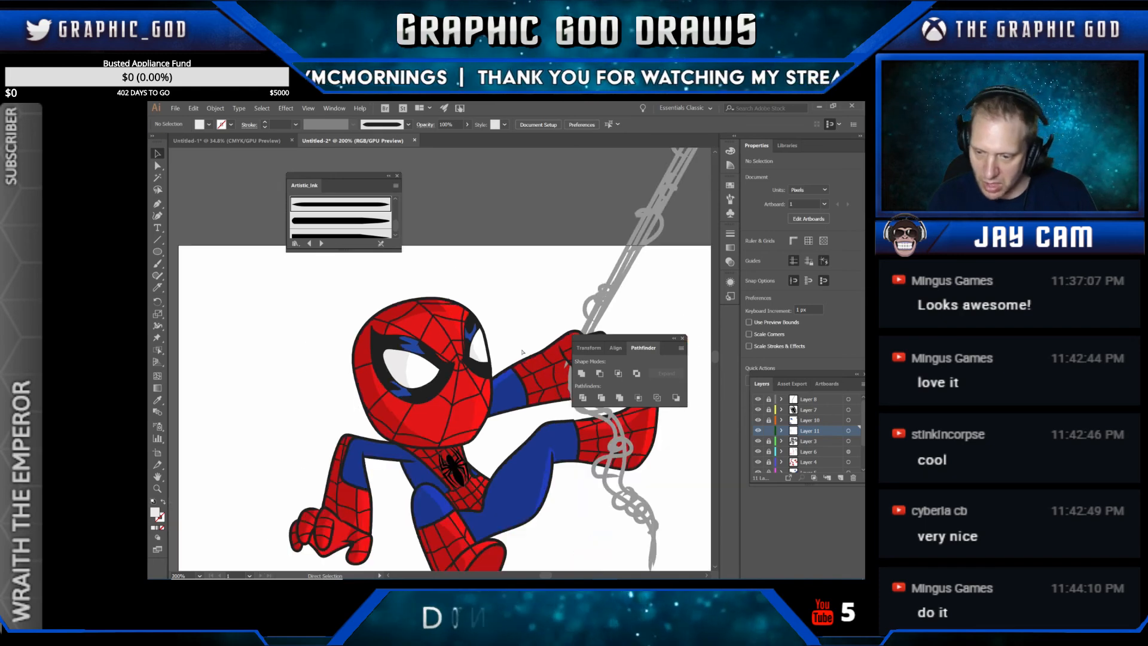
key(ctrl+minus)
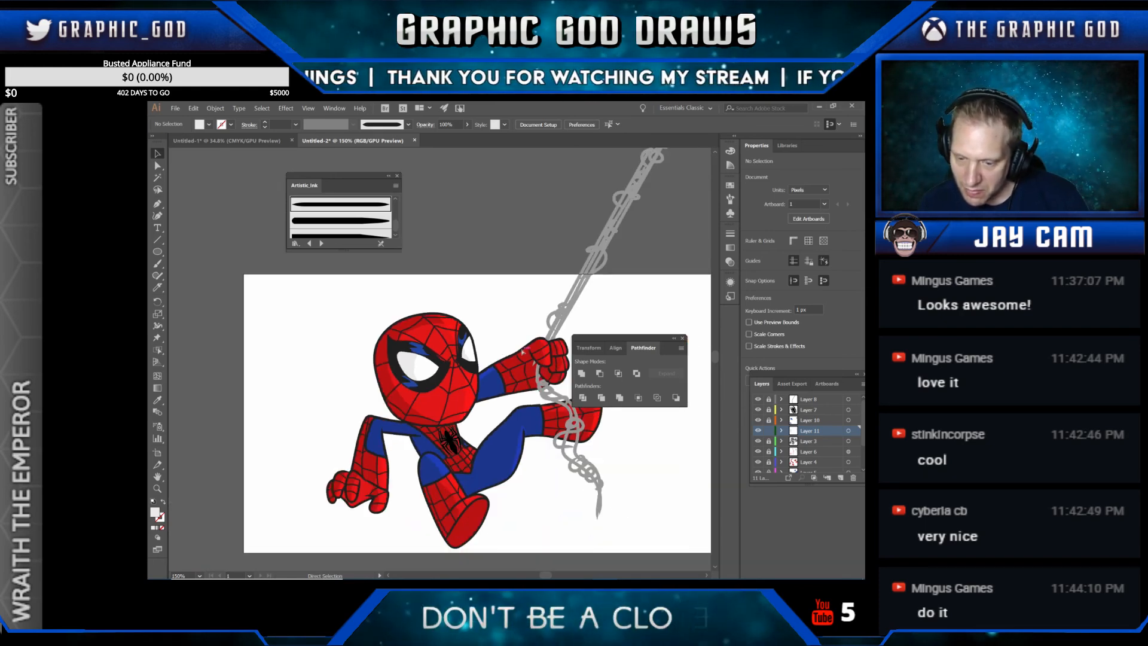
key(v)
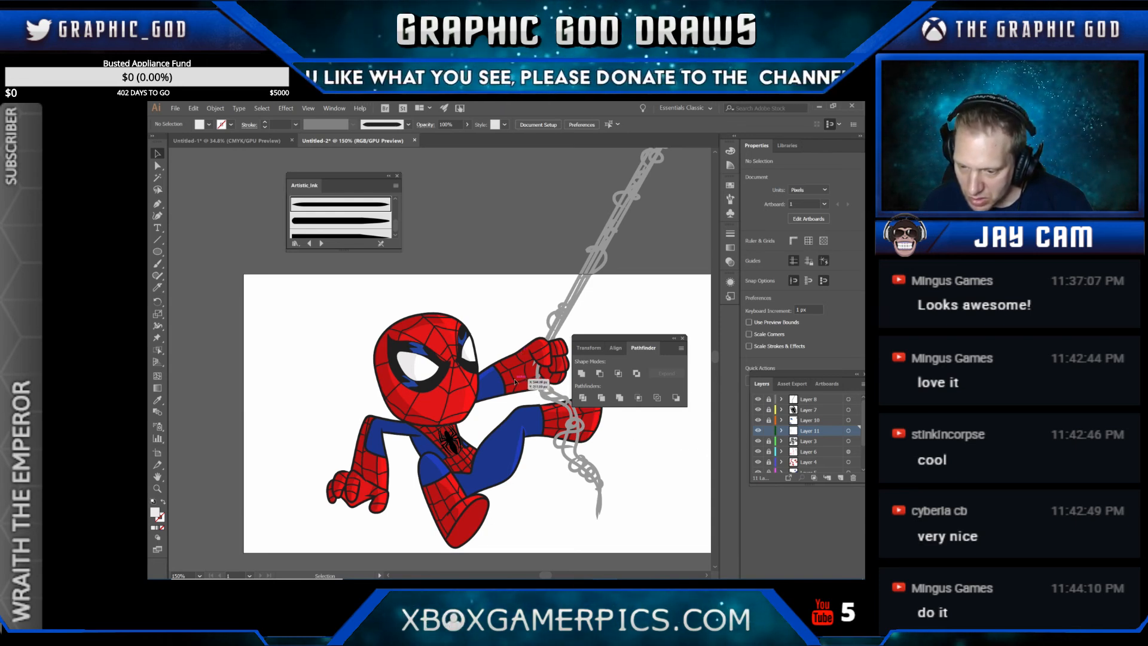
key(z)
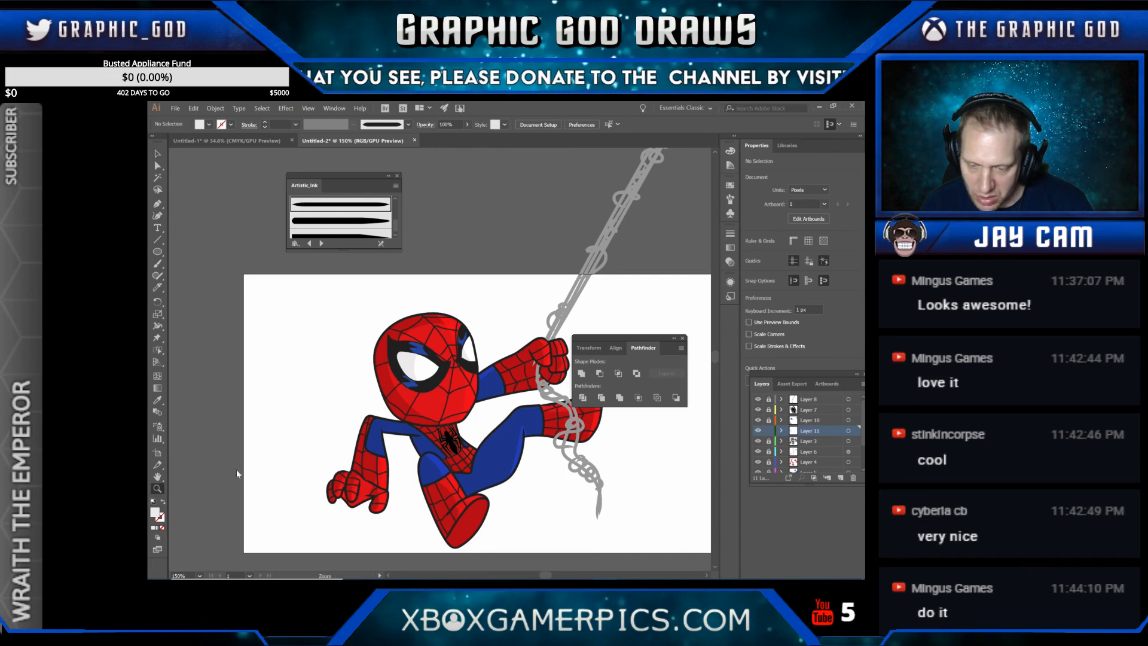
click(542, 389)
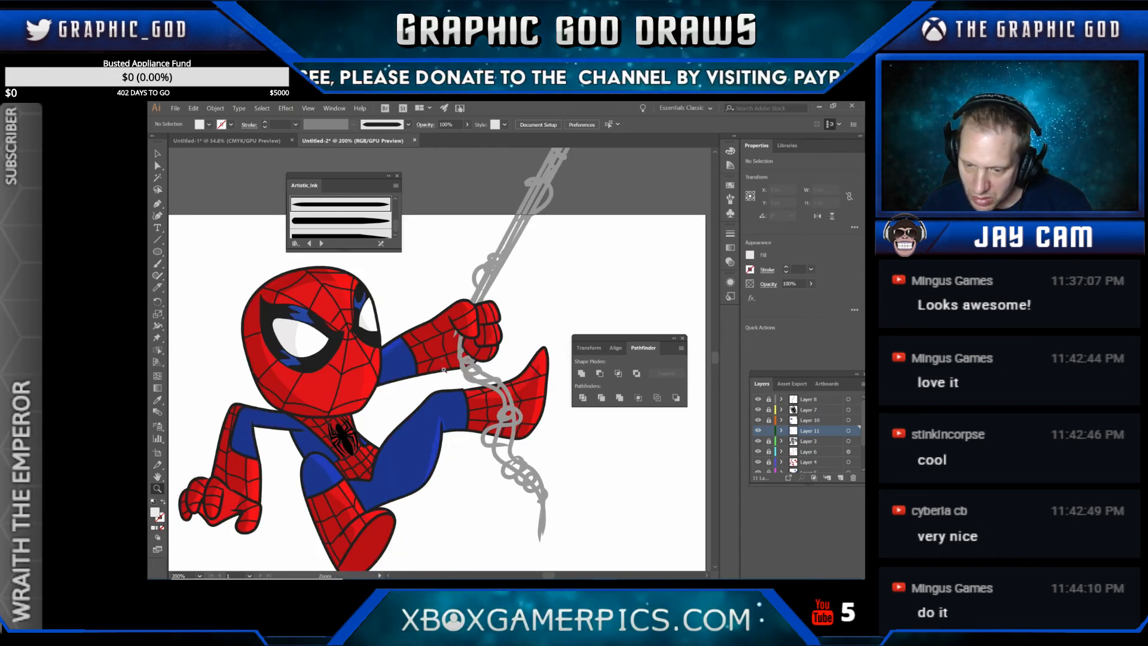
click(454, 378)
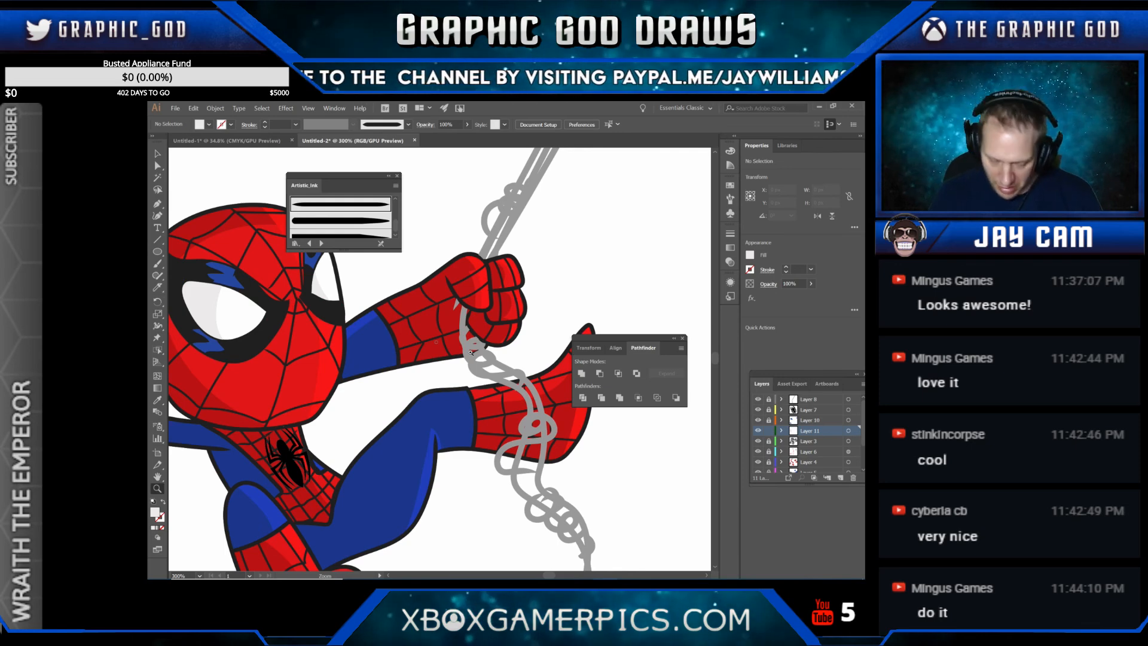
key(ctrl+minus)
key(ctrl+minus)
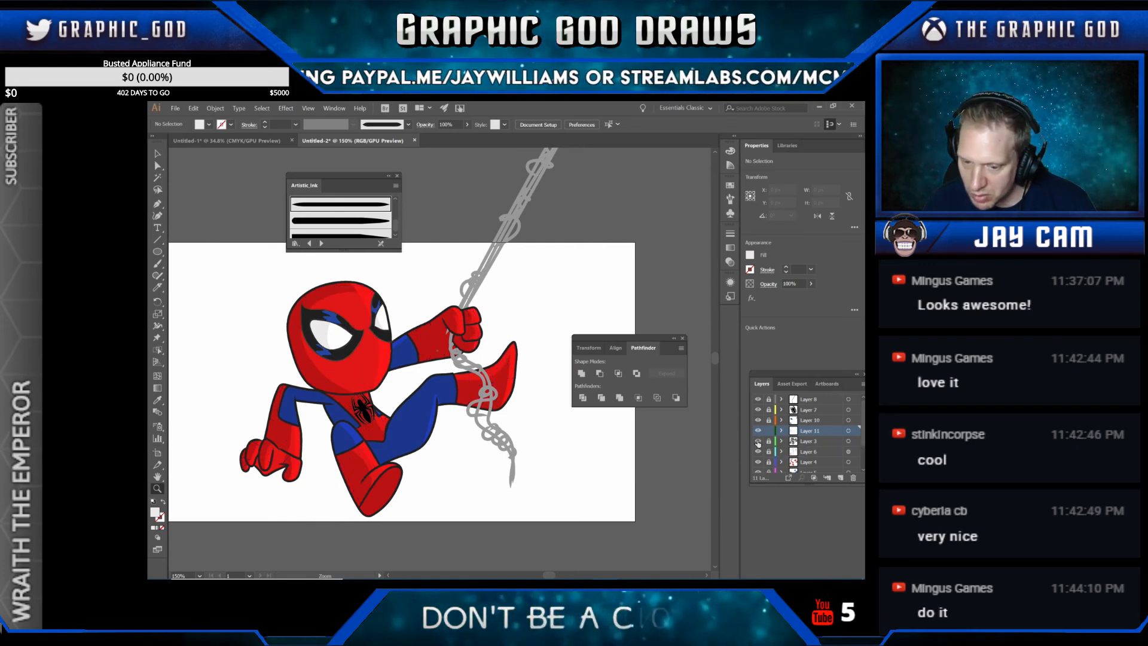
Step: Unlock Layer 5 and check which blue suit shapes it holds by toggling its visibility and selecting its artwork
scroll(763, 449, down, 2)
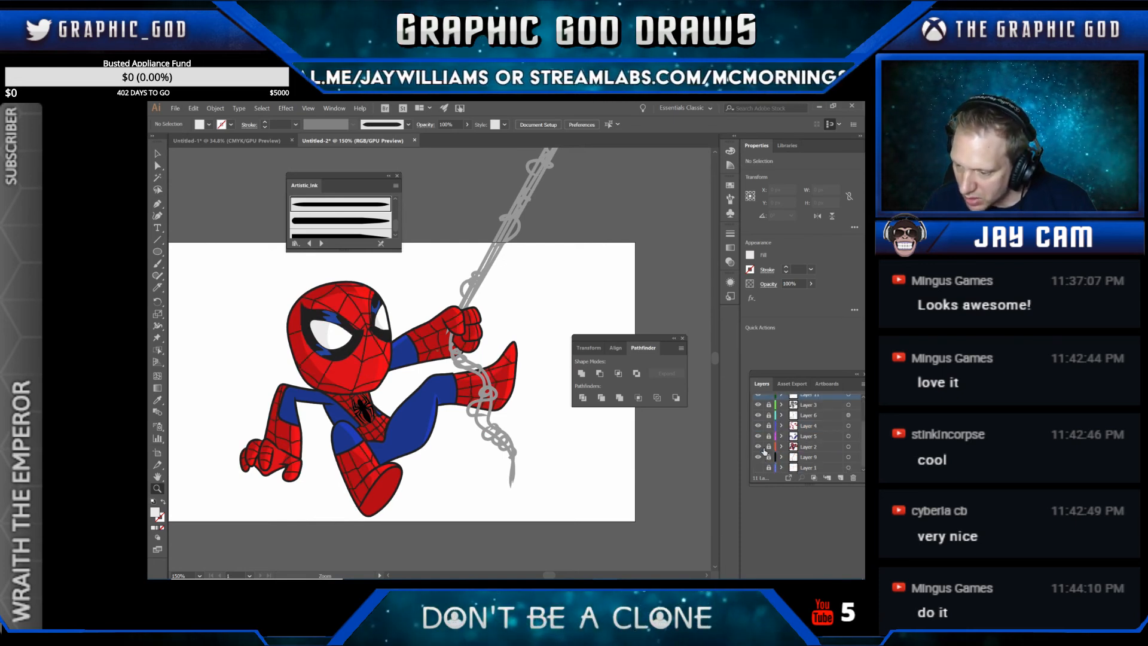
click(757, 436)
click(757, 435)
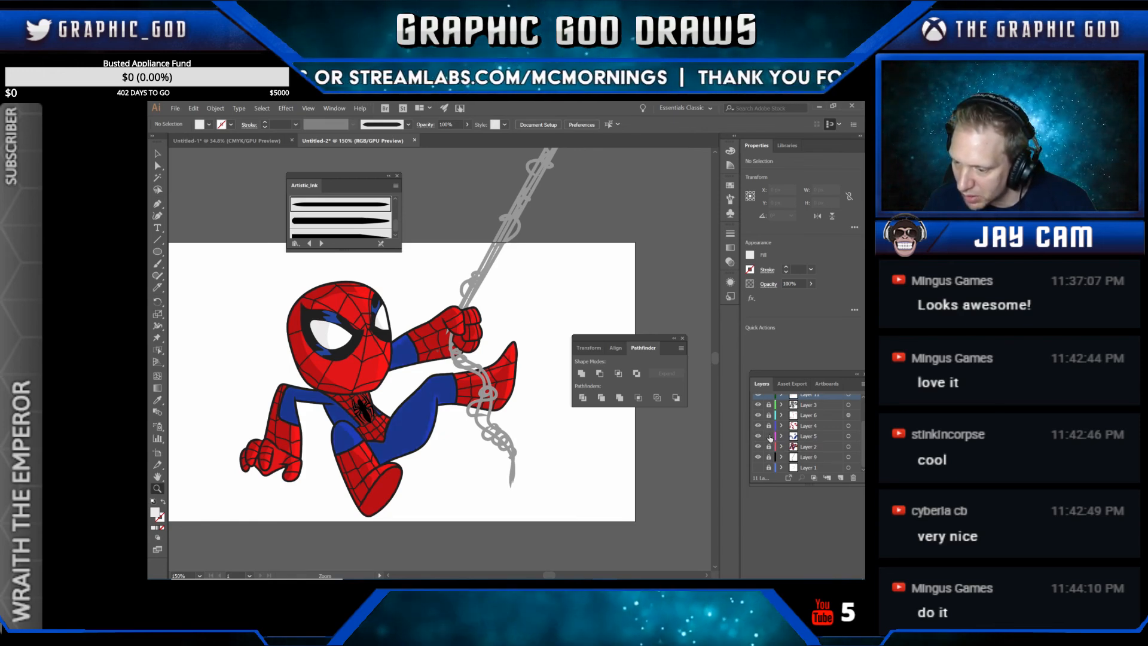
click(848, 436)
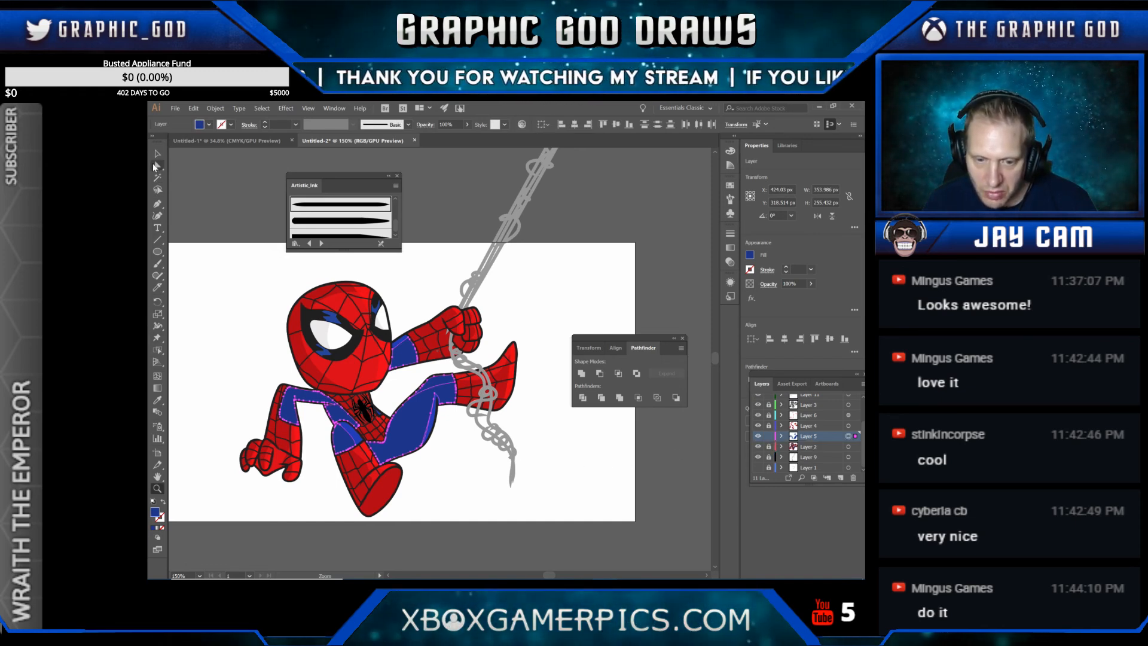
click(158, 165)
click(405, 297)
click(440, 381)
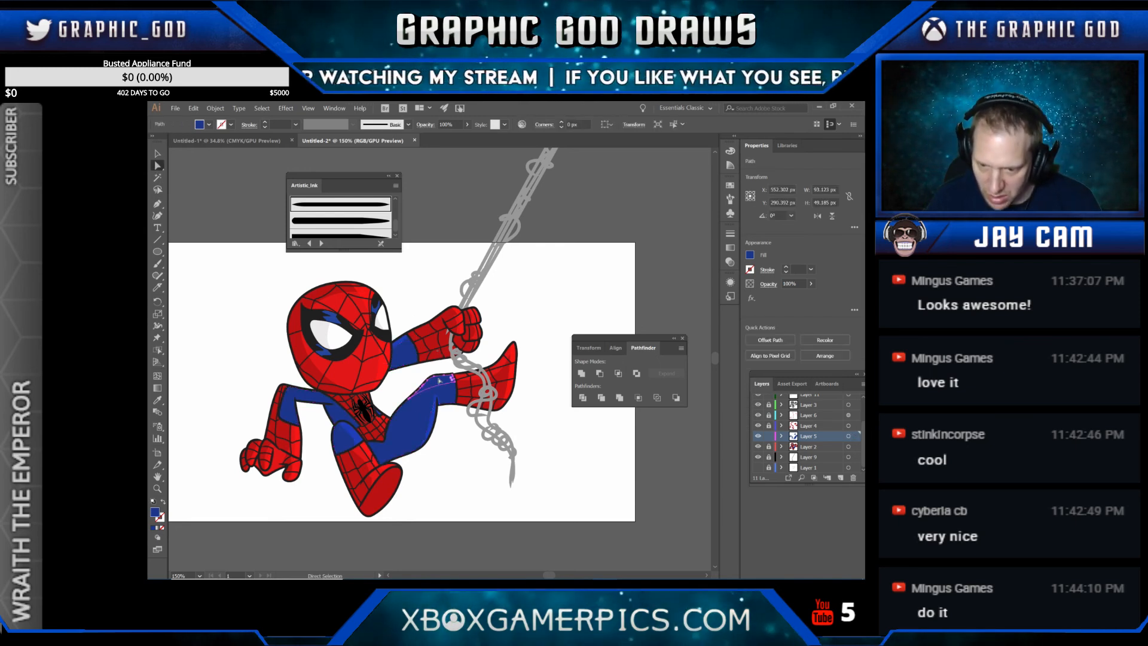
key(ctrl+shift+a)
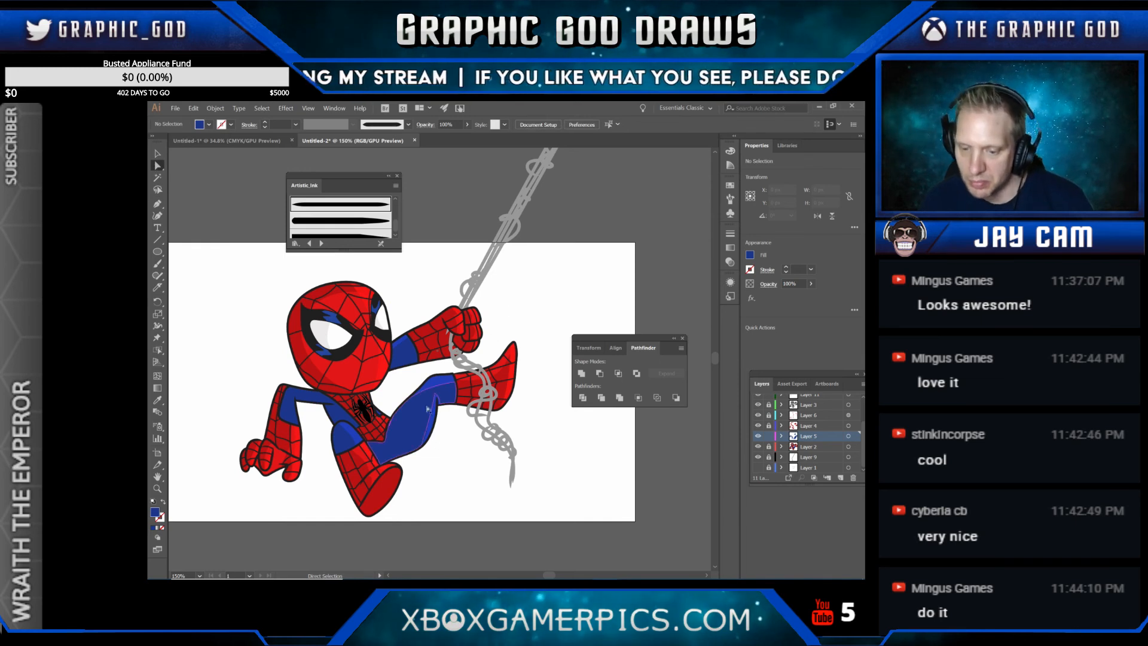
Step: Copy all the blue suit shapes from Layer 5, lock it, and paste them in place on a new layer above
click(848, 437)
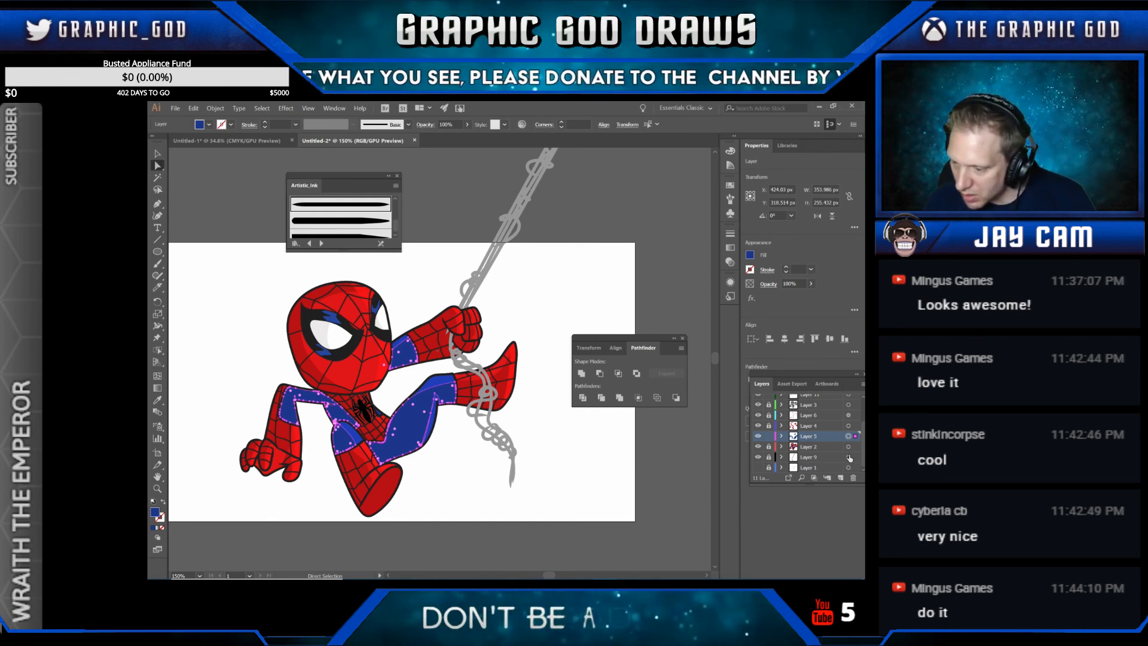
click(841, 478)
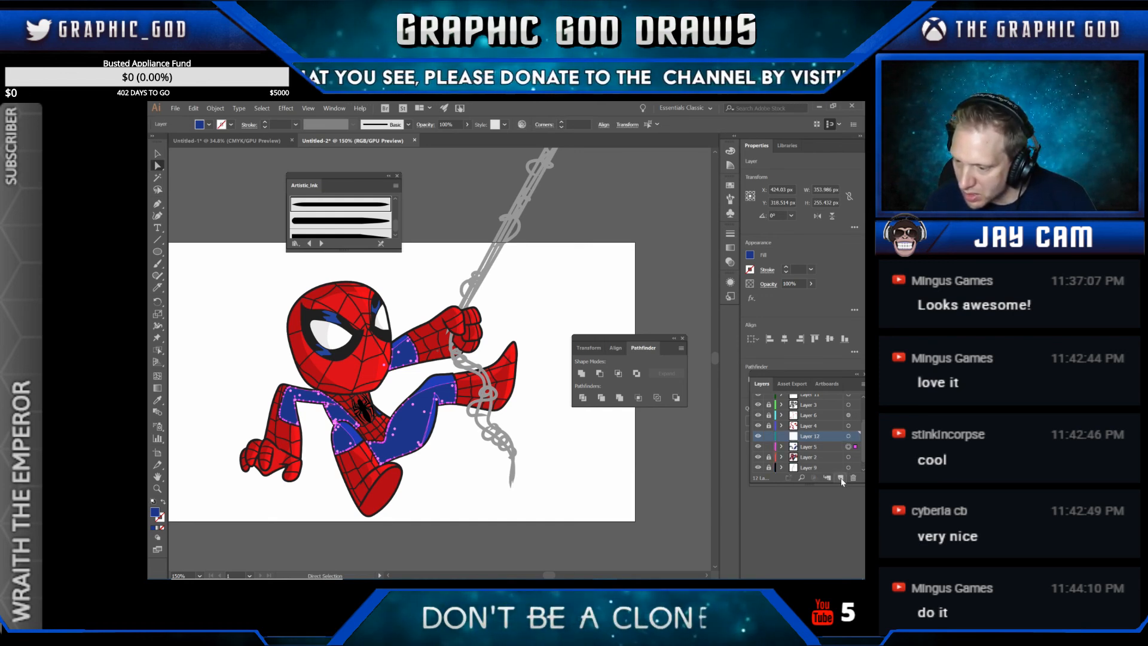
click(769, 448)
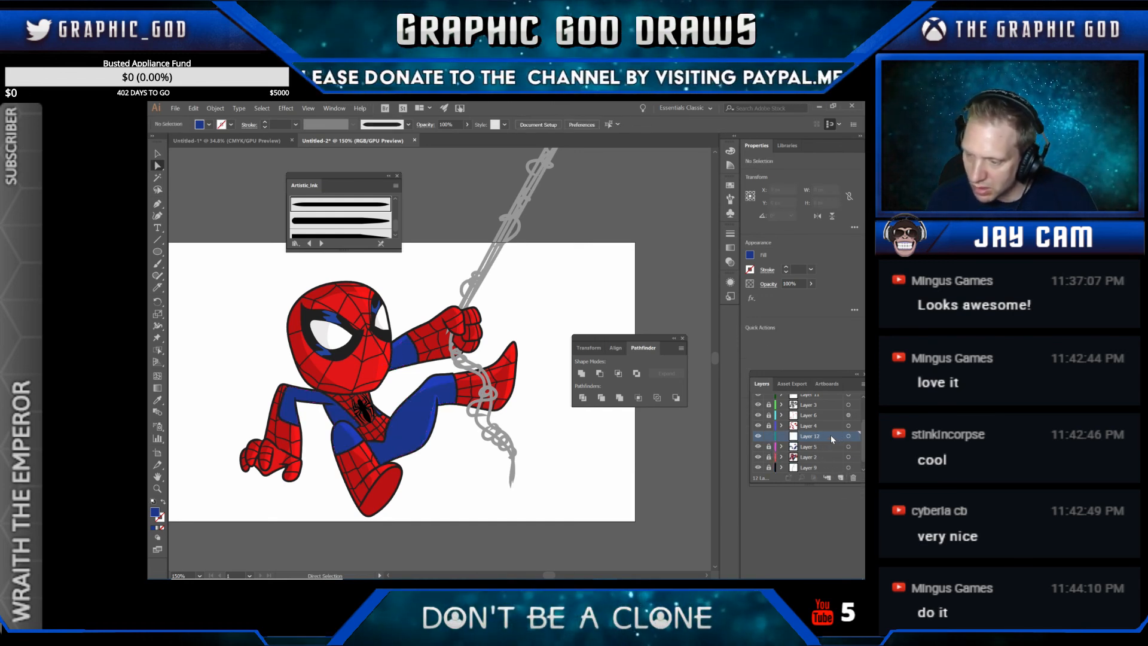
key(ctrl+a)
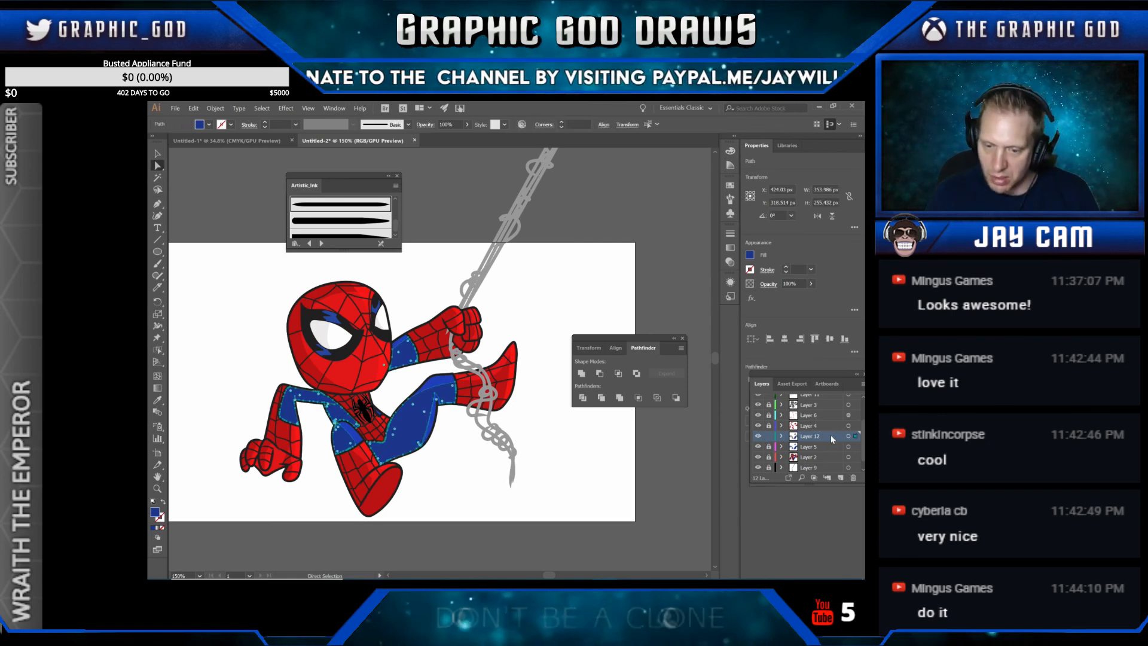
Step: Fill the pasted suit shapes with a darker blue, 183272
double_click(155, 512)
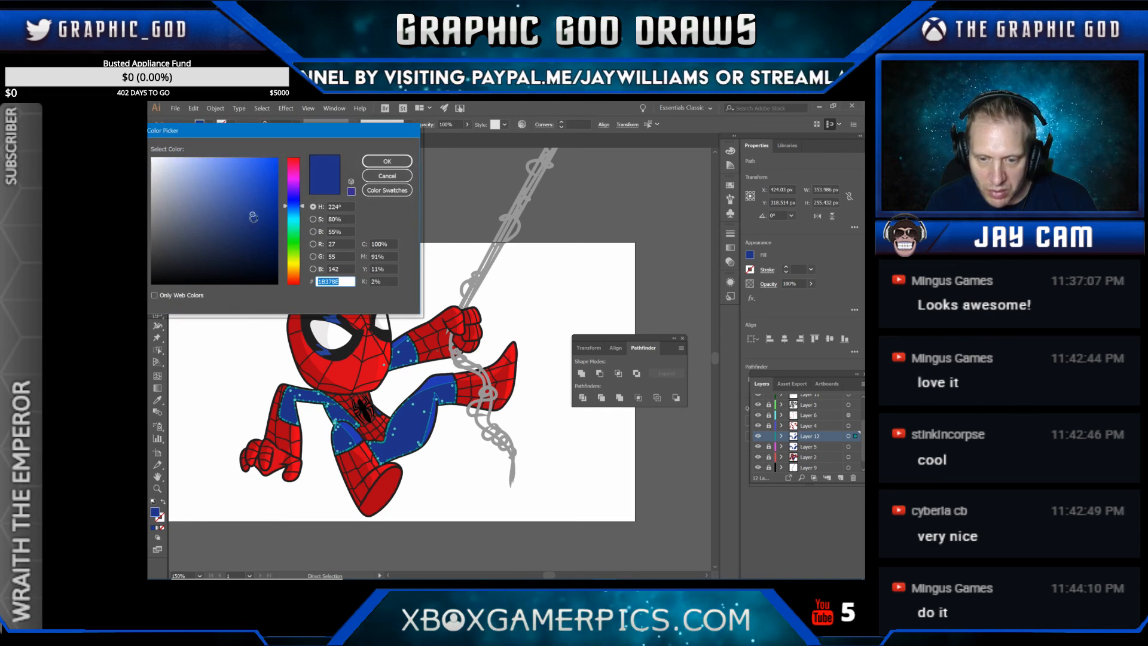
click(251, 227)
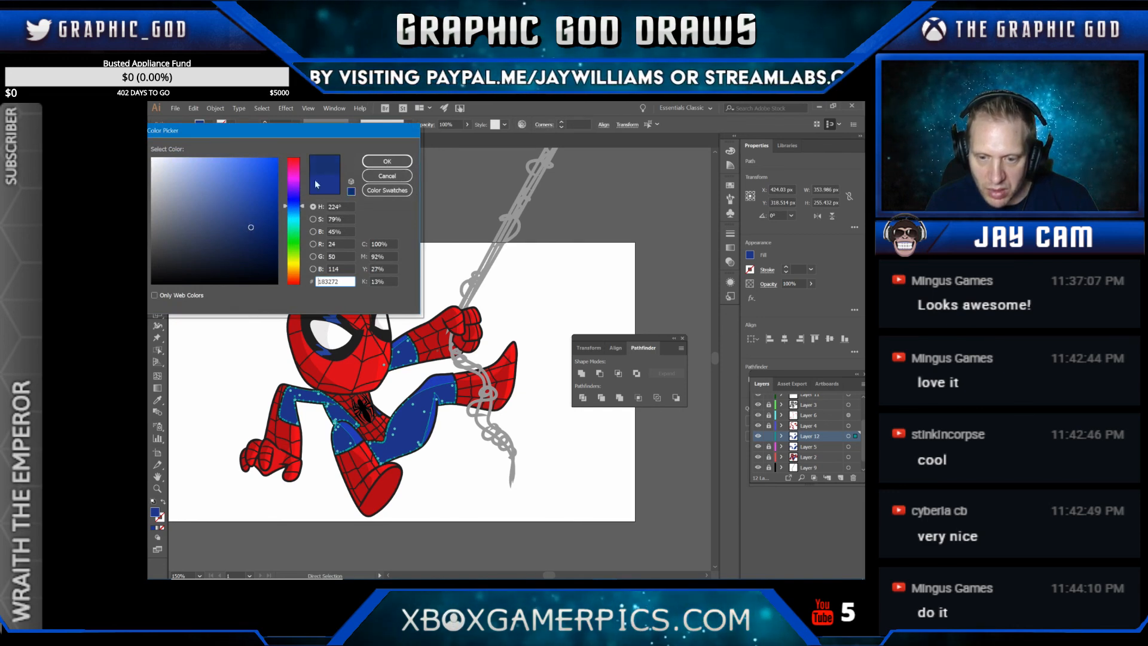
click(376, 163)
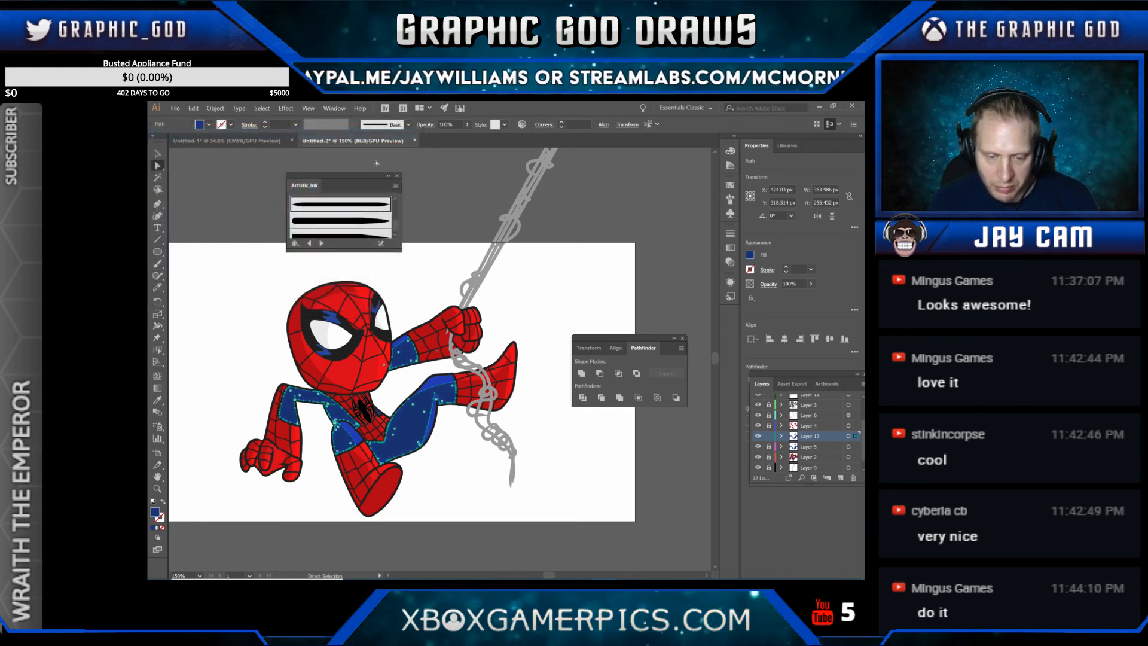
Step: Slice the darker blue suit shapes on the arms, legs and torso with the Knife to separate the shadow areas
click(157, 488)
click(419, 411)
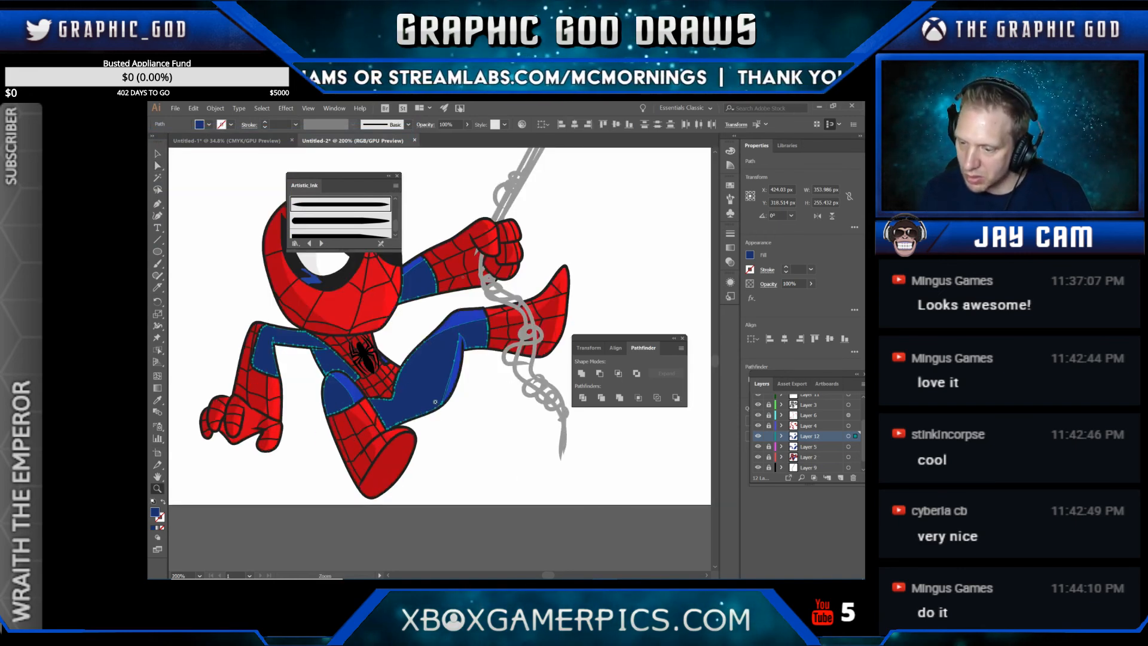
click(160, 287)
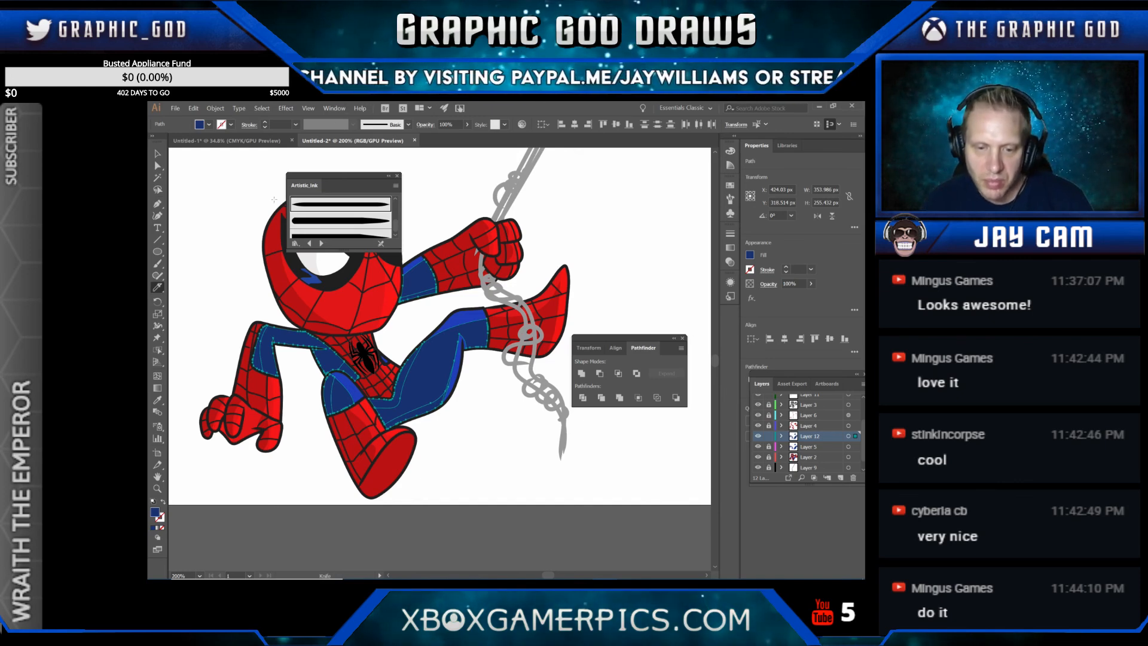
key(a)
click(193, 248)
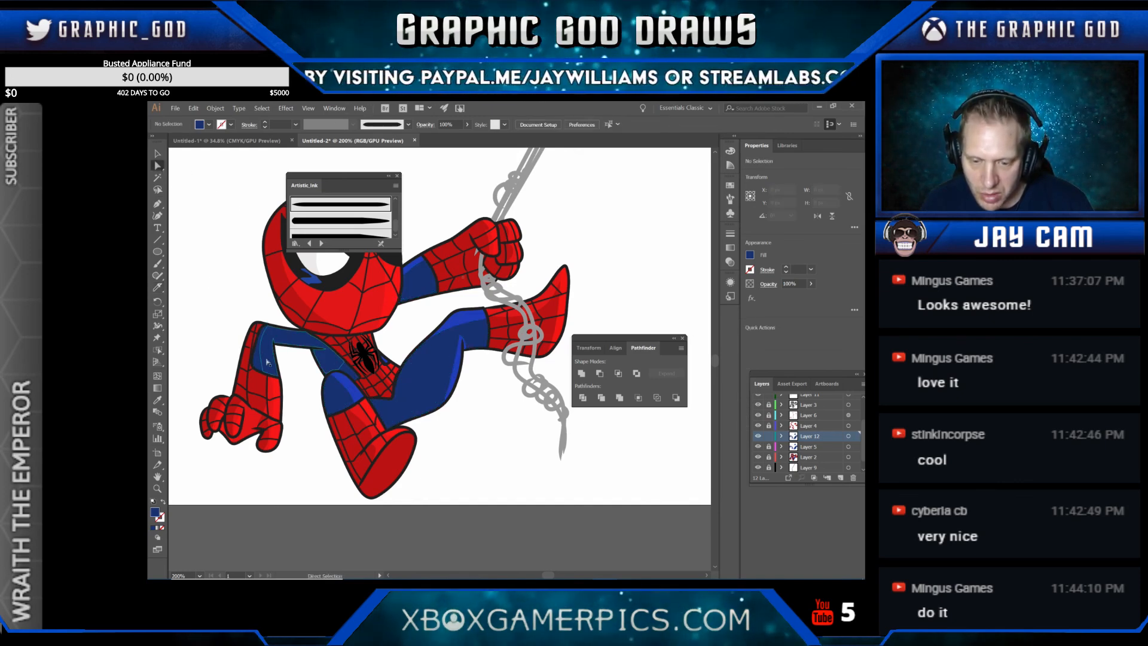
Step: Delete the cut-away darker blue pieces from the lowered arm, bent knee, extended thigh, raised arm and waist, leaving only the shadows
click(269, 362)
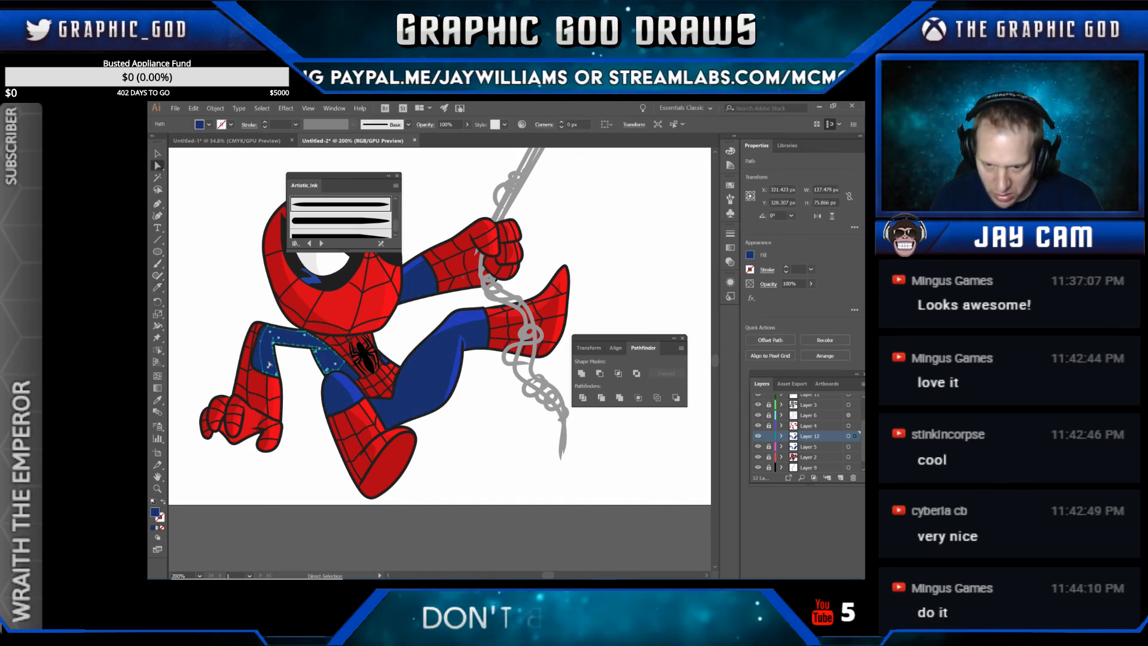
key(ctrl+shift+a)
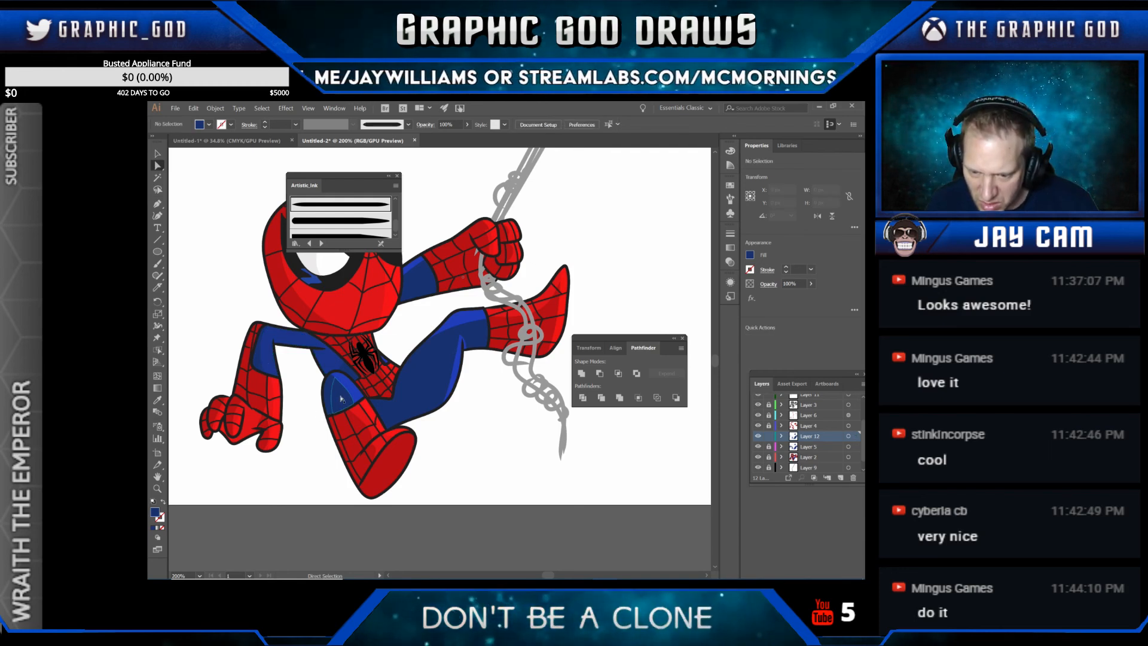
click(341, 397)
key(Delete)
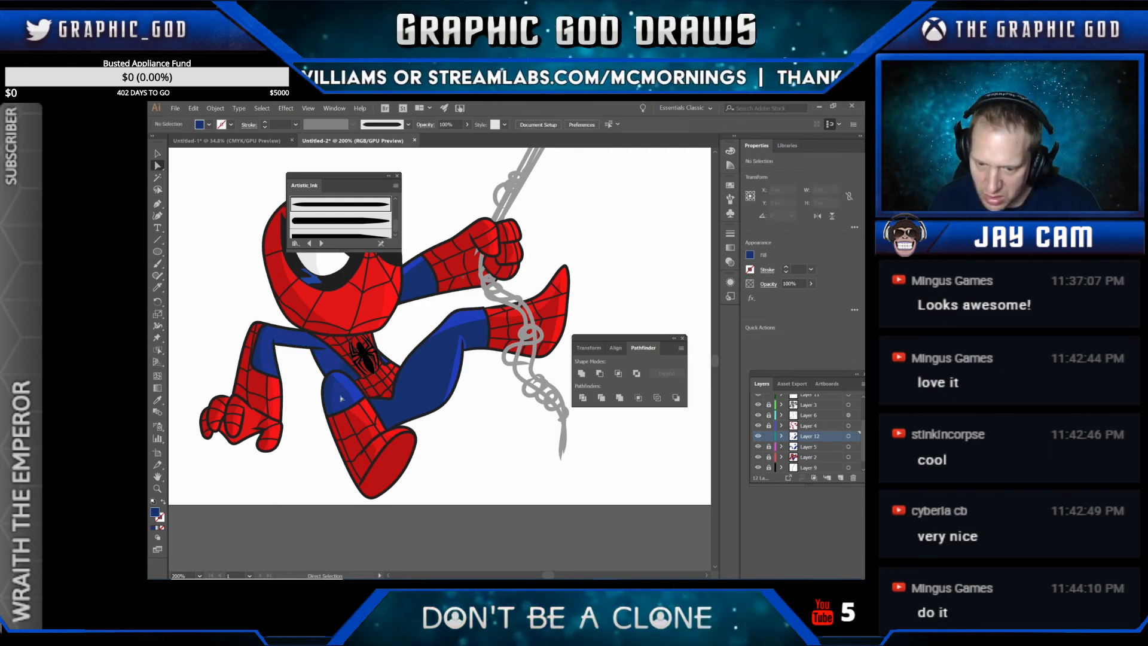
click(416, 391)
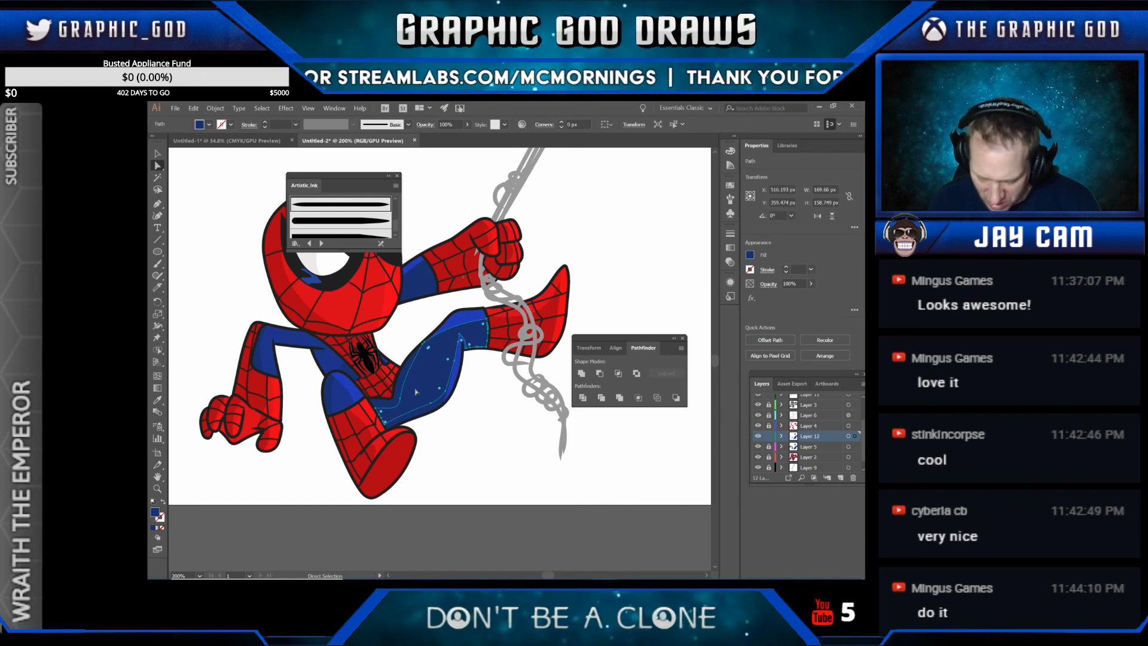
key(Delete)
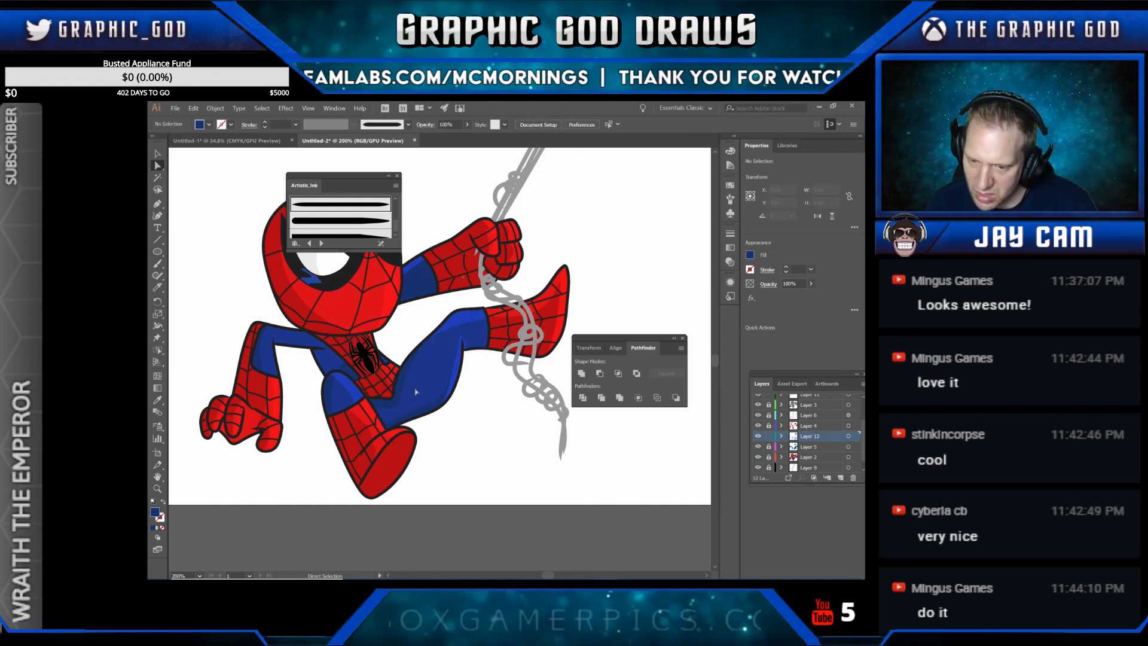
click(418, 275)
key(Delete)
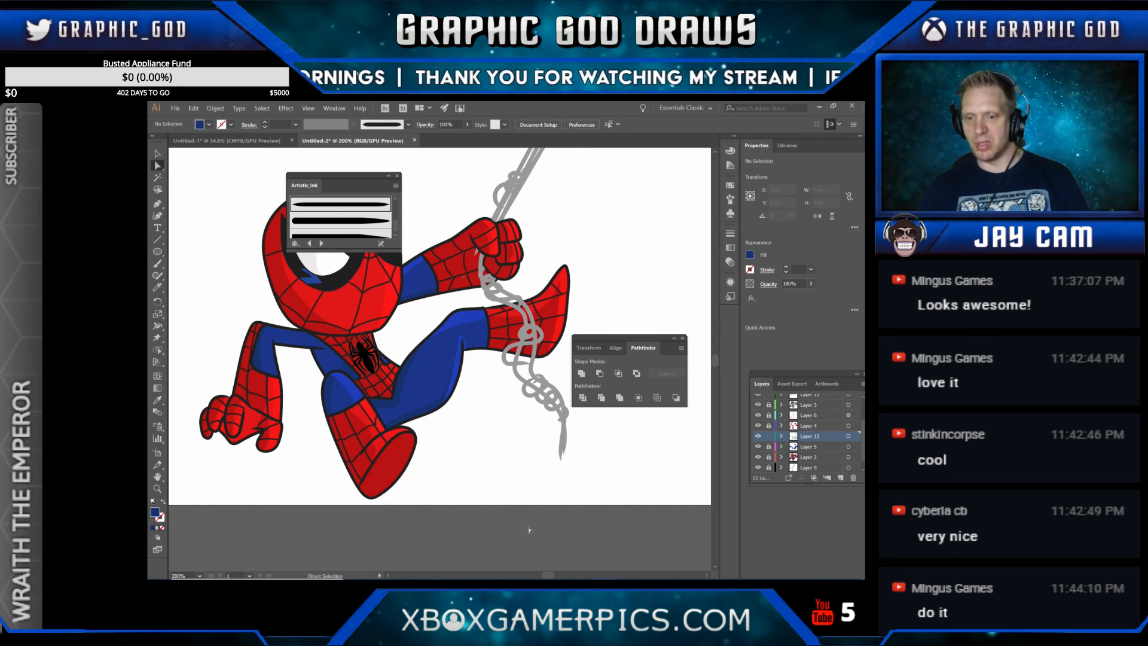
click(356, 375)
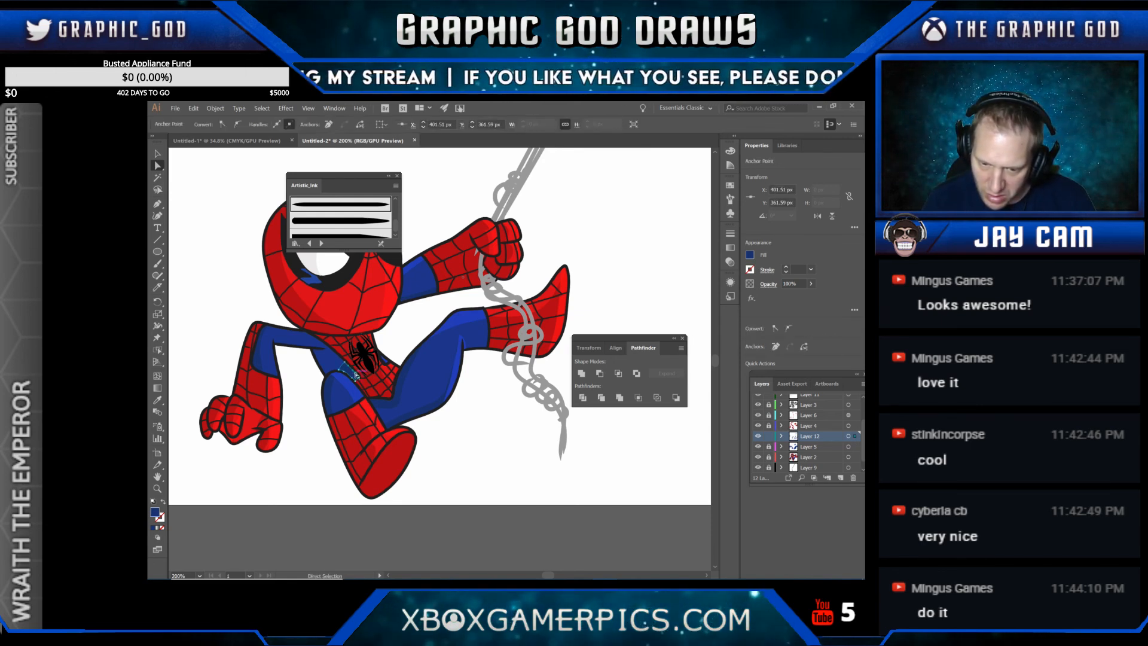
click(355, 375)
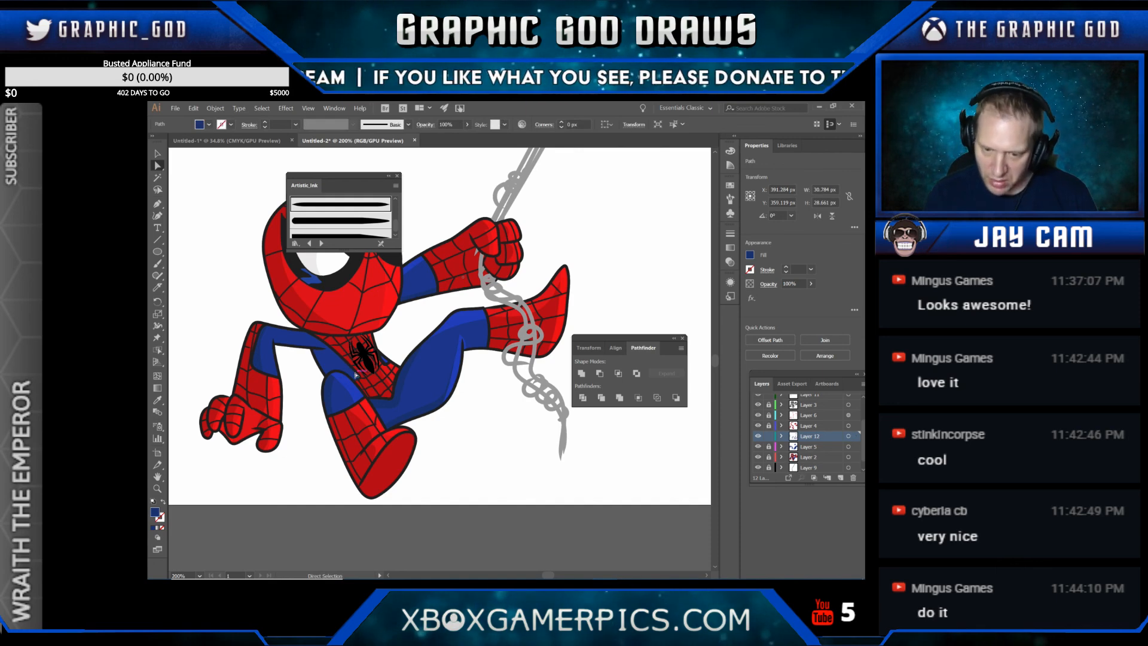
click(487, 543)
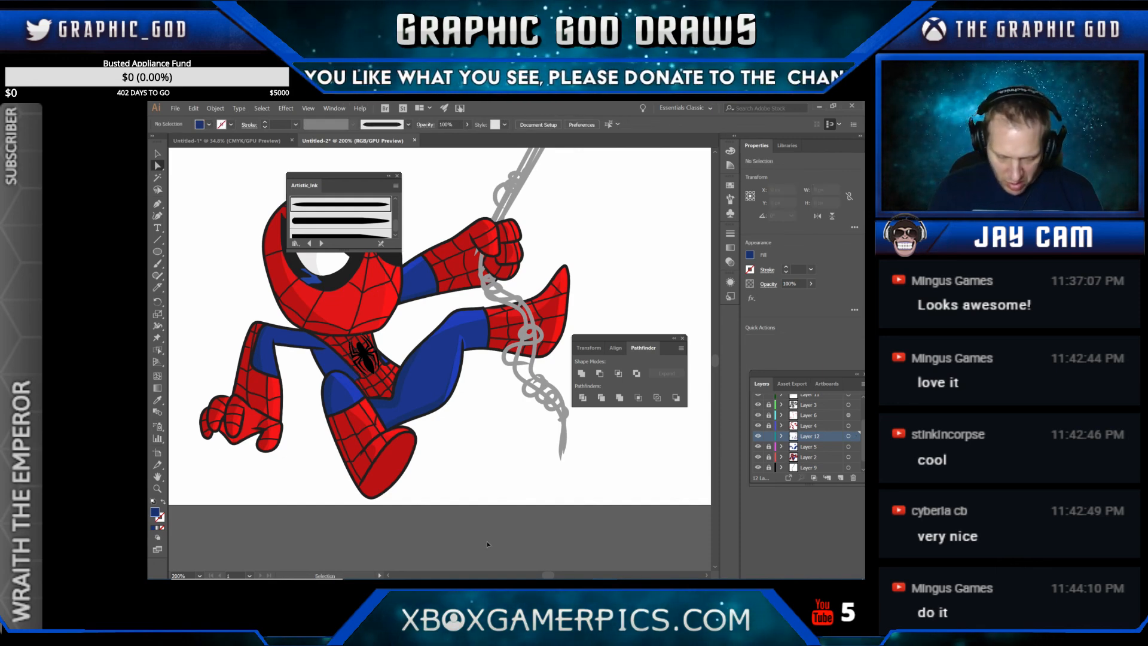
Step: Examine the shaded figure both as a whole and up close, with the panels hidden for a clear view
key(ctrl+minus)
key(ctrl+minus)
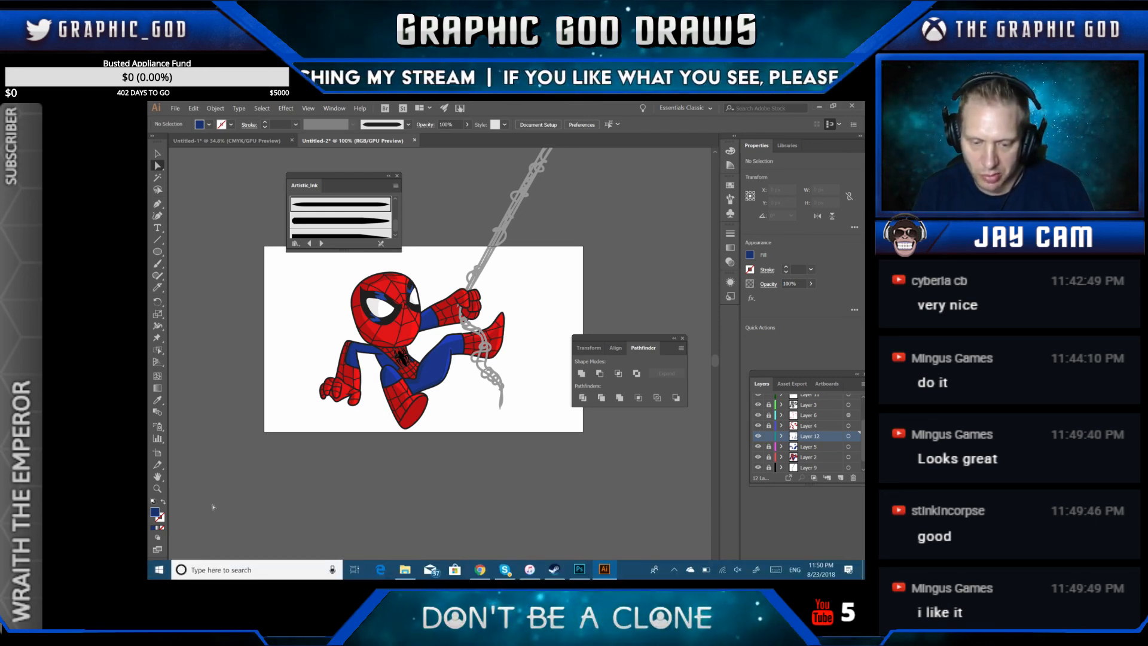
key(z)
click(420, 341)
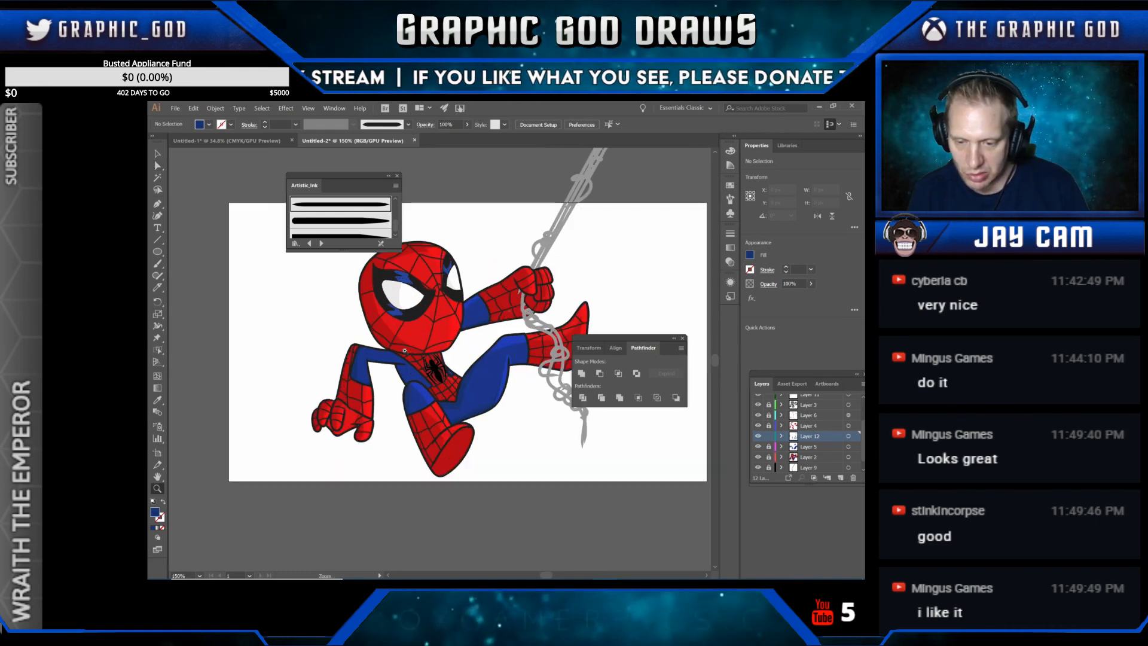
click(429, 354)
click(437, 367)
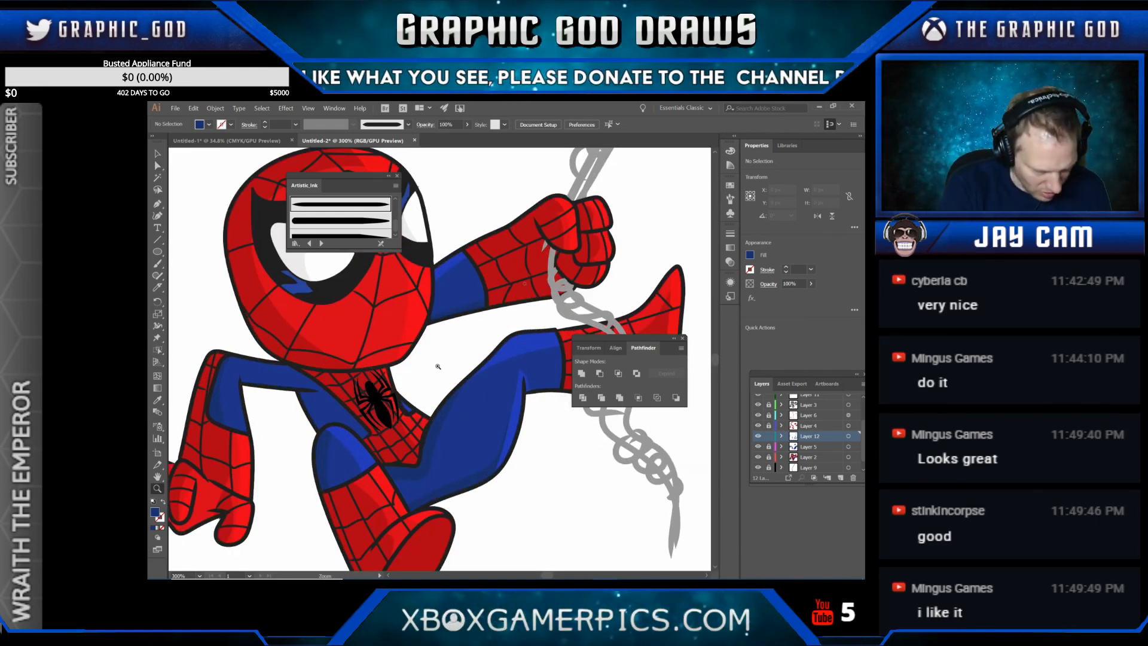
key(Tab)
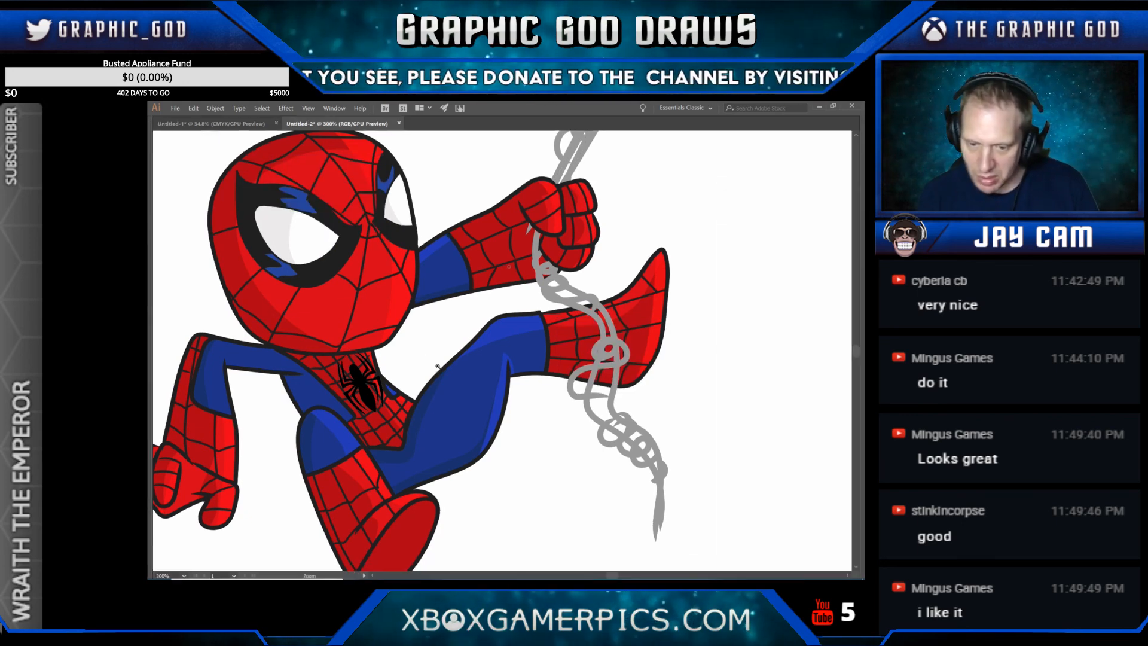
scroll(414, 389, up, 3)
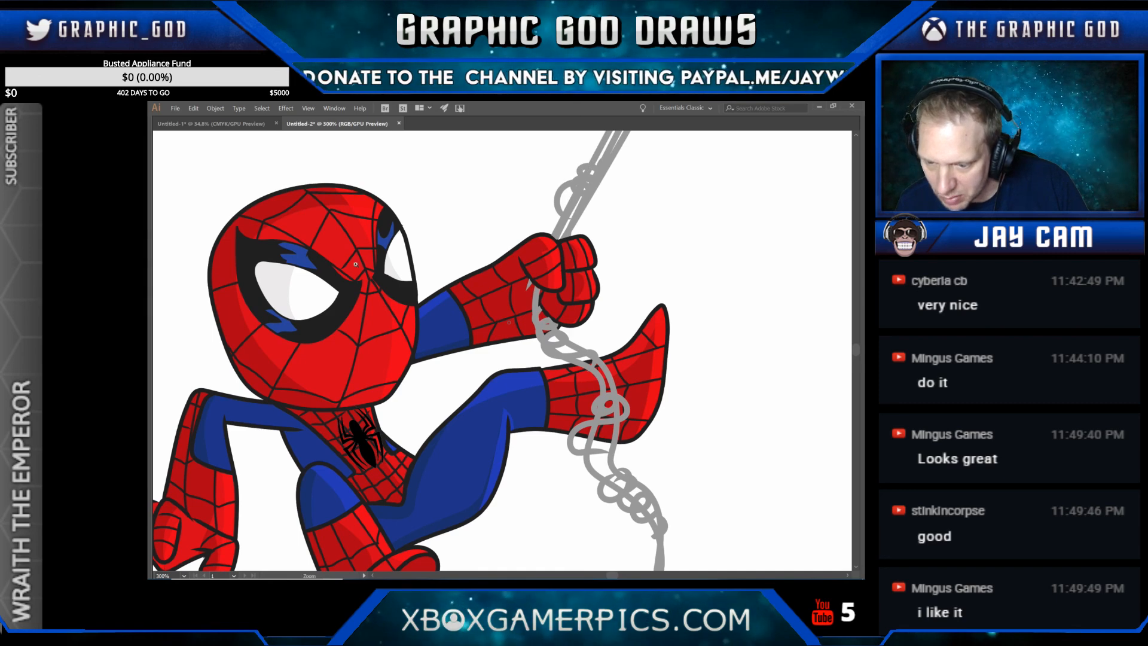
scroll(682, 396, down, 5)
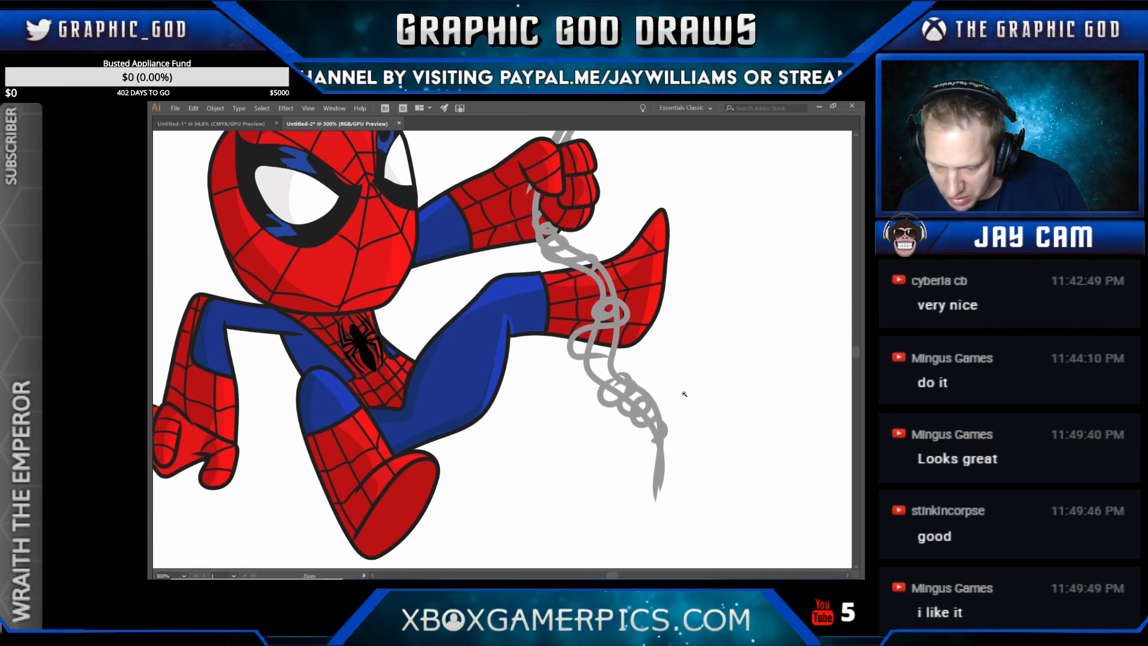
scroll(684, 394, up, 7)
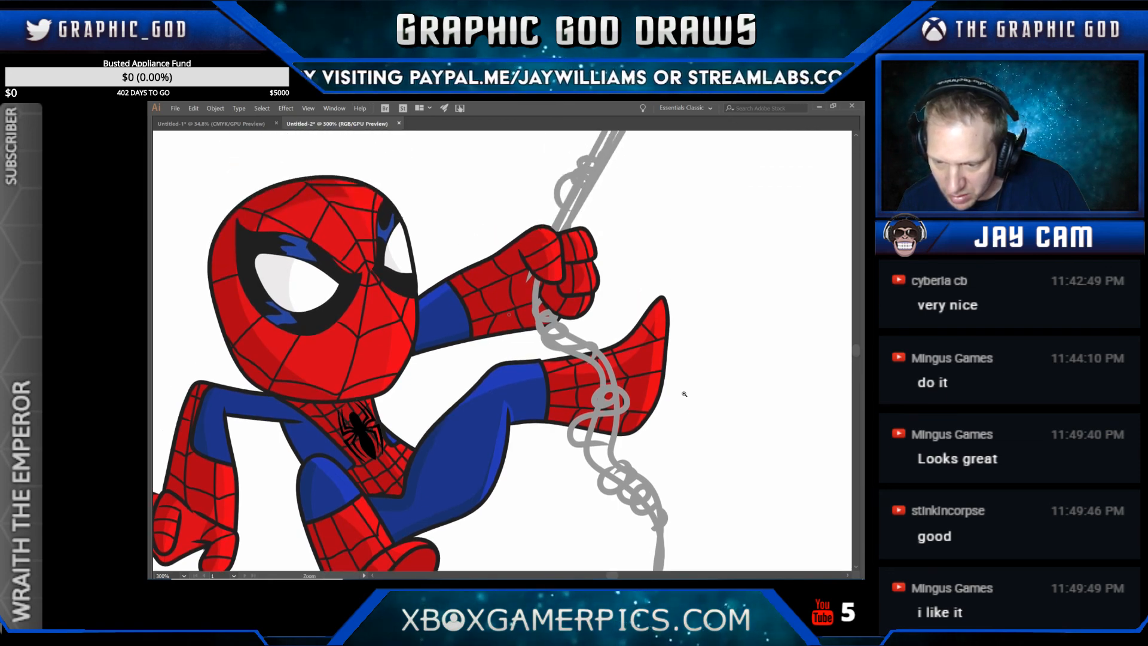
scroll(471, 423, down, 5)
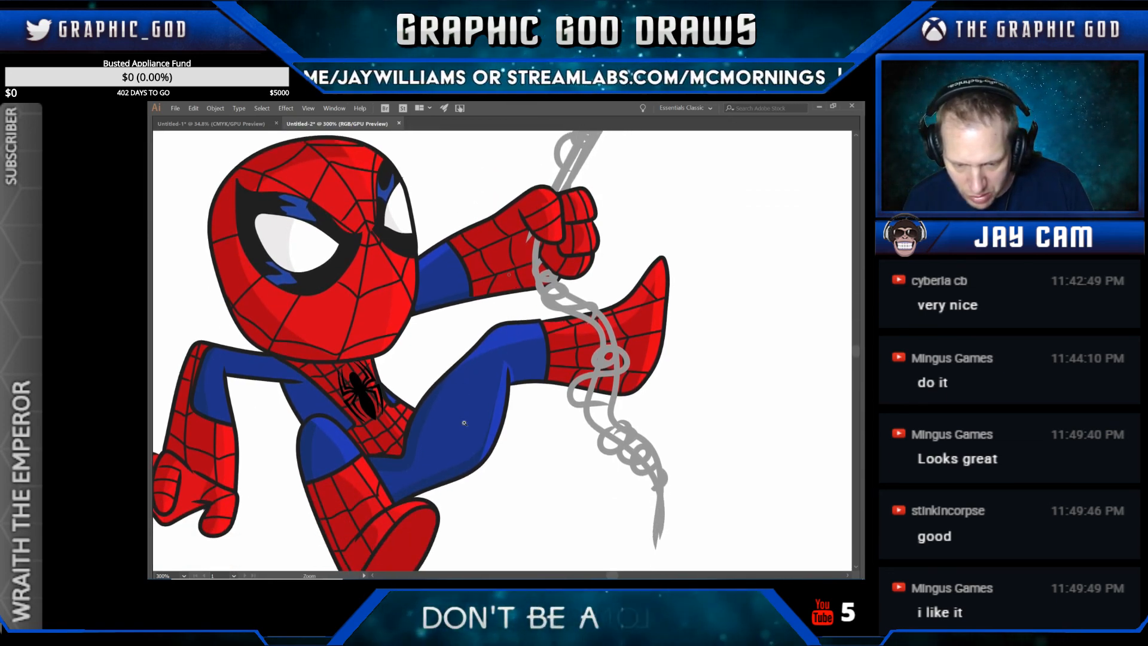
scroll(464, 422, down, 2)
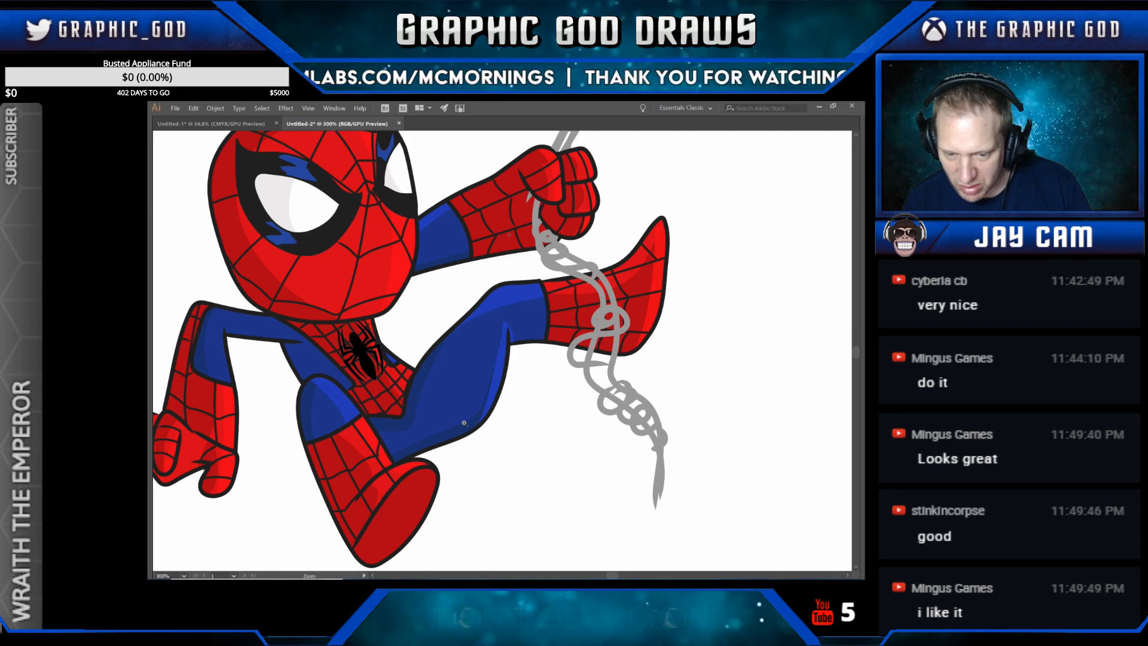
scroll(464, 423, up, 5)
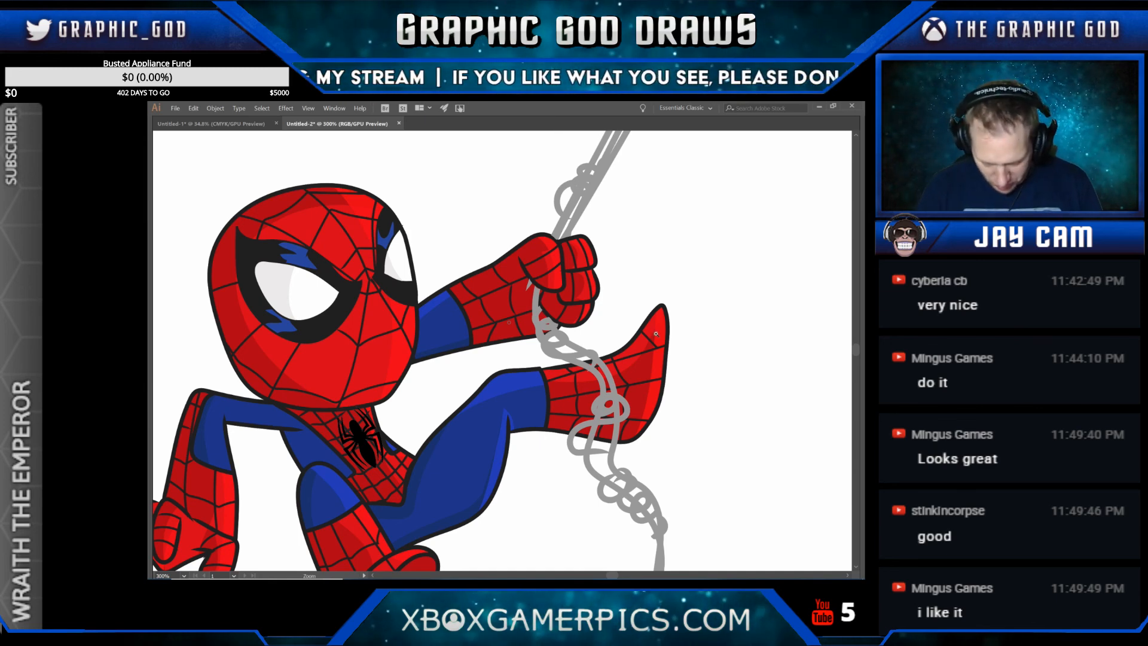
key(ctrl+minus)
key(ctrl+minus)
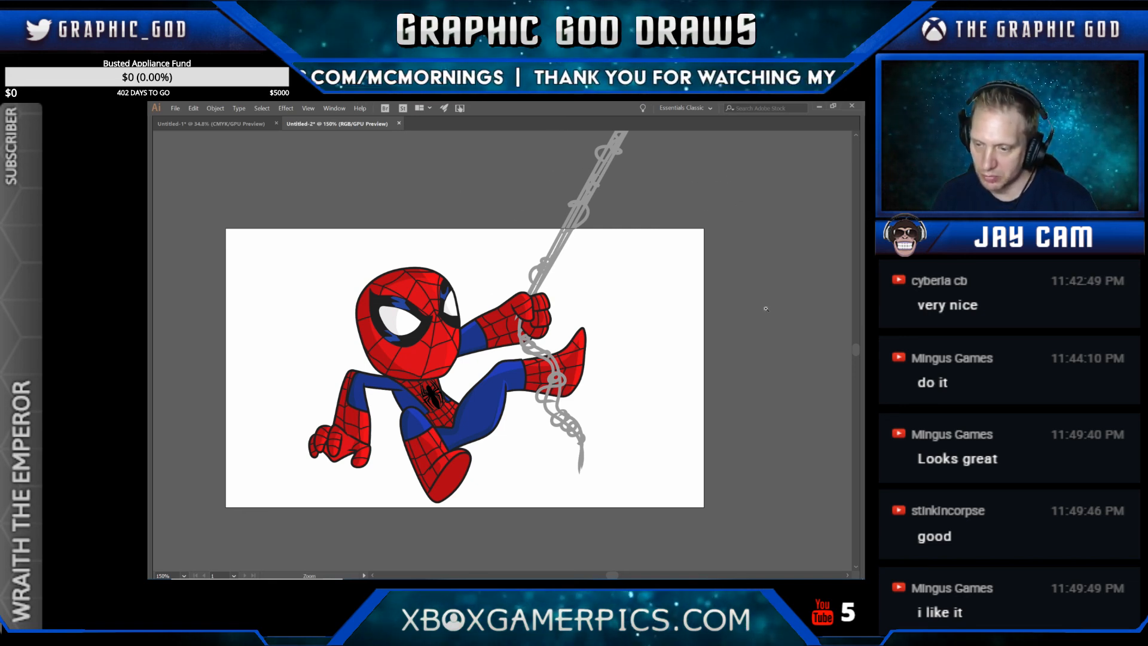
key(Tab)
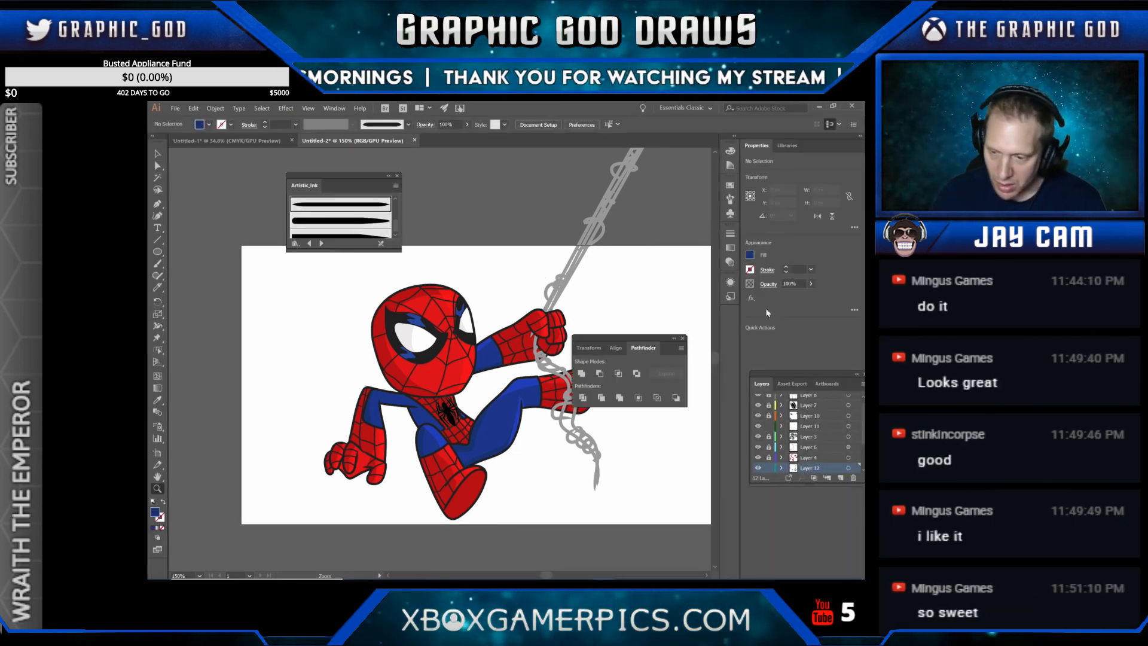
Step: Try the Paintbrush with a 0.25 pt stroke on the empty area below the extended leg, and undo the trial stroke
click(157, 263)
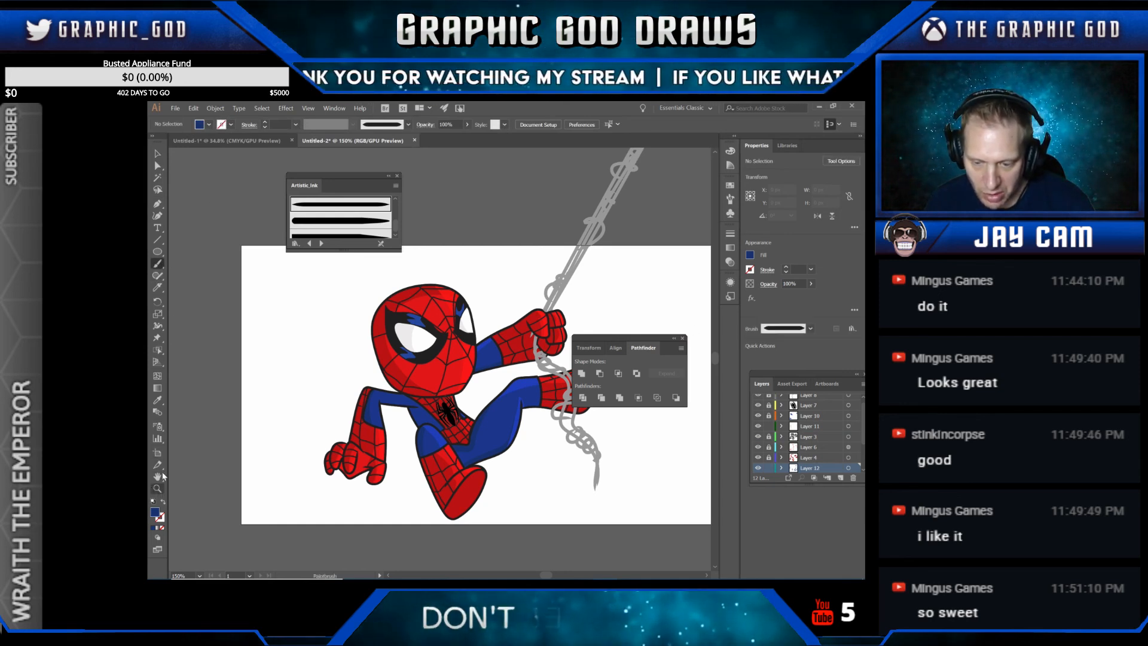
click(158, 488)
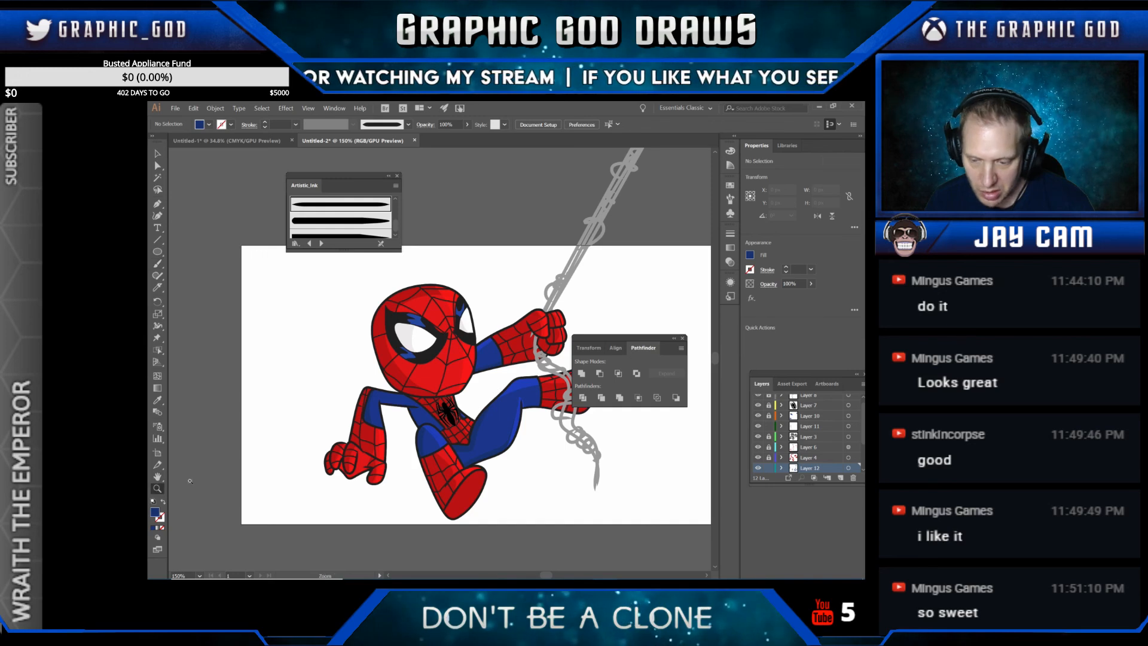
click(574, 457)
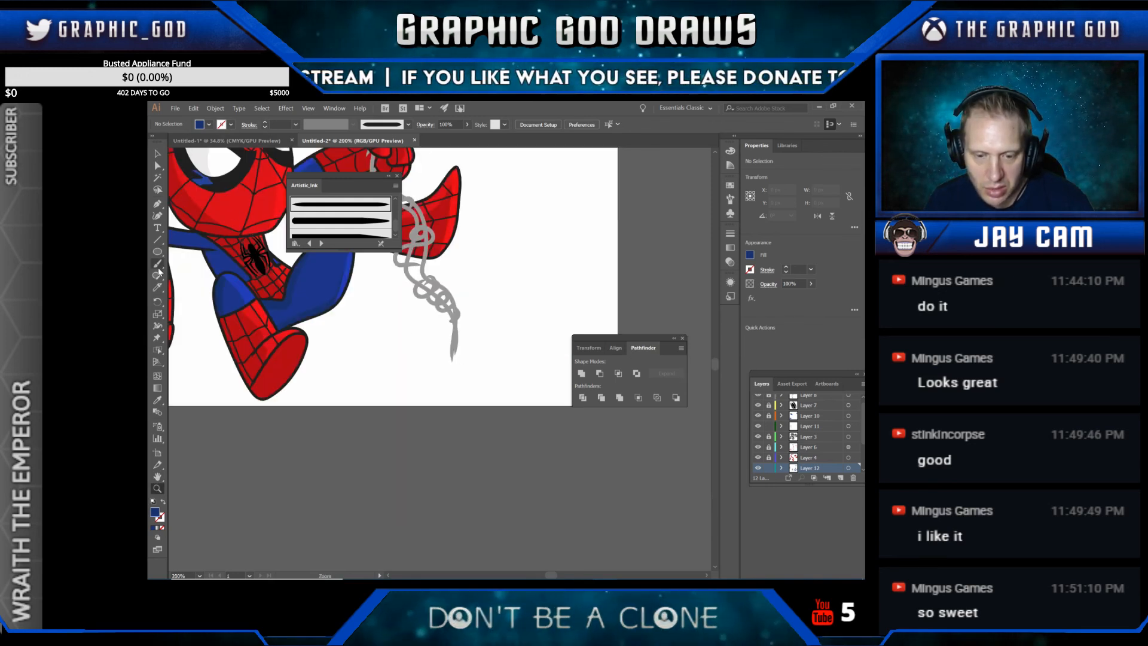
key(b)
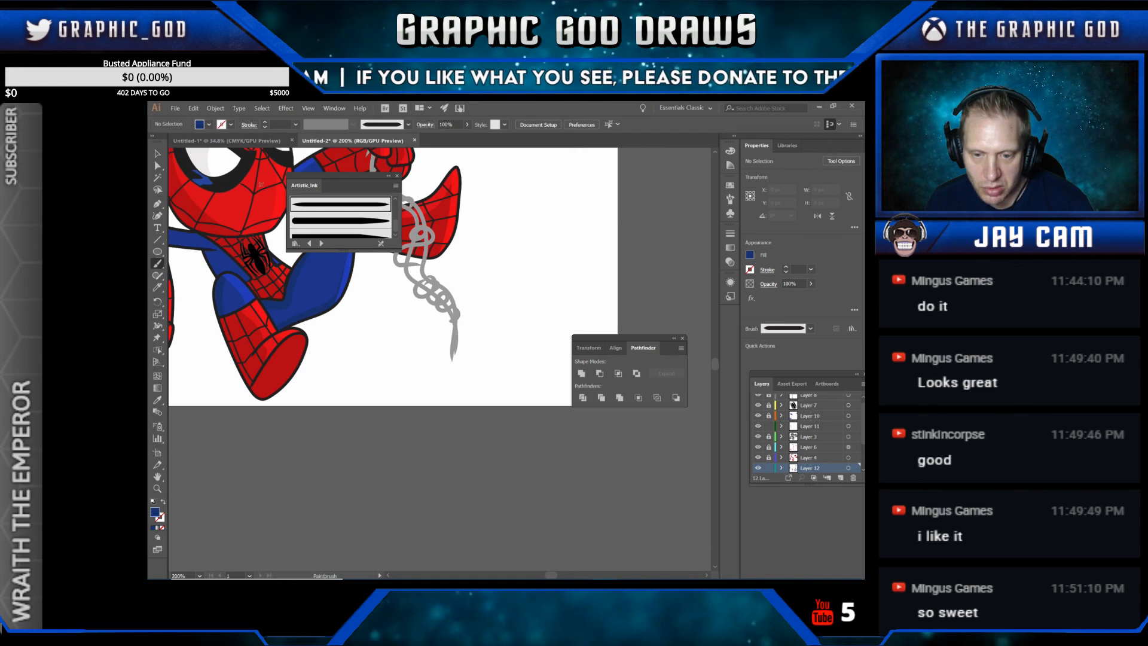
click(297, 125)
click(302, 138)
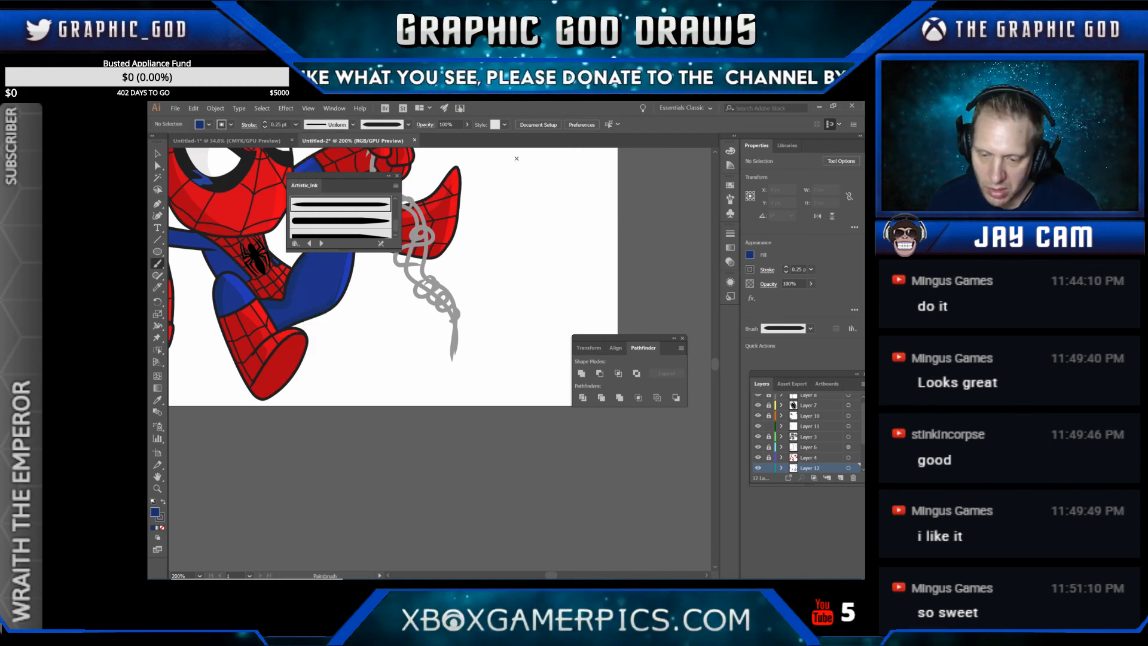
mouse_move(436, 342)
mouse_down()
mouse_move(500, 259)
mouse_move(583, 332)
mouse_move(611, 375)
mouse_up()
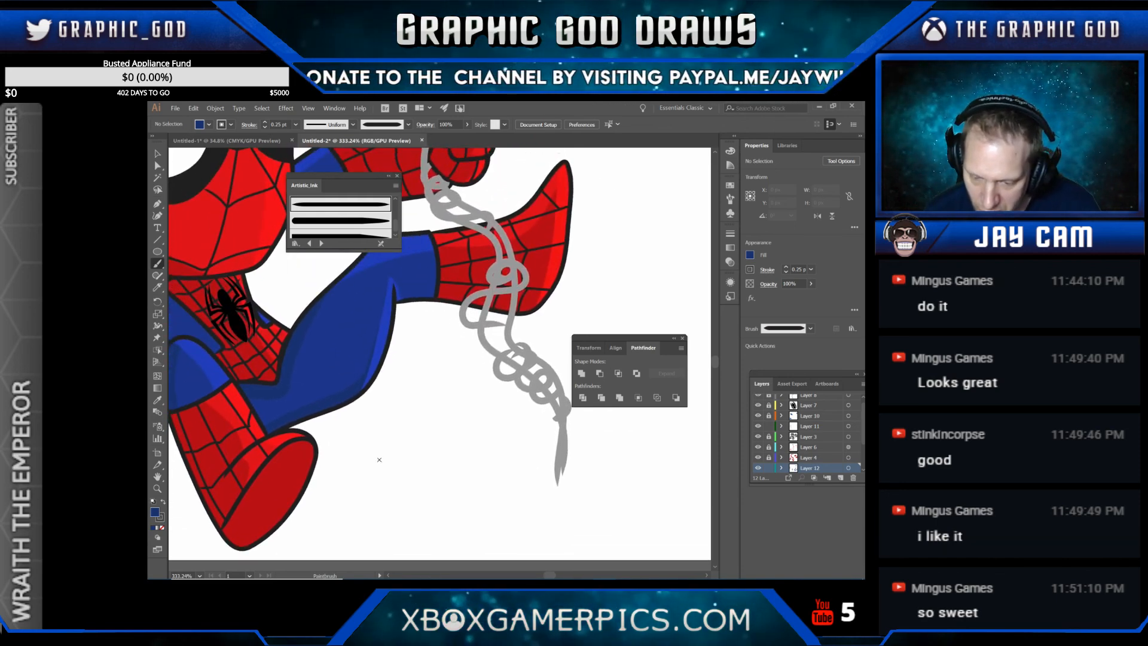
drag(389, 452, 362, 486)
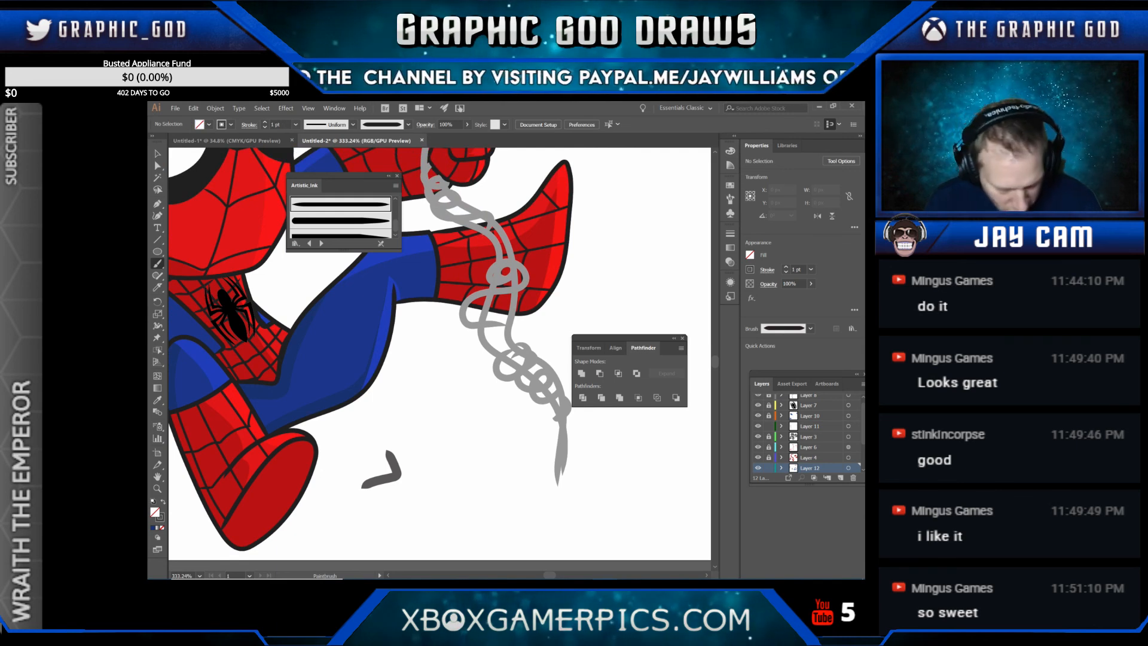
key(ctrl+z)
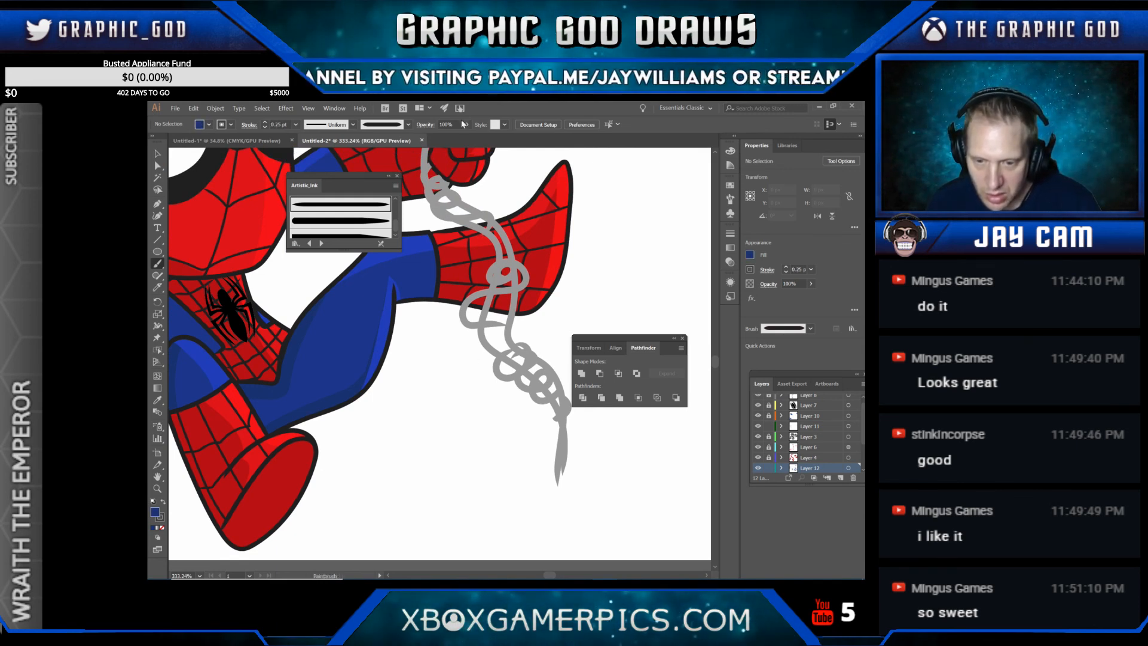
Step: Set the Paintbrush stroke to 0.15 pt in the dark blue fill colour, and undo the trial lettering strokes
click(276, 122)
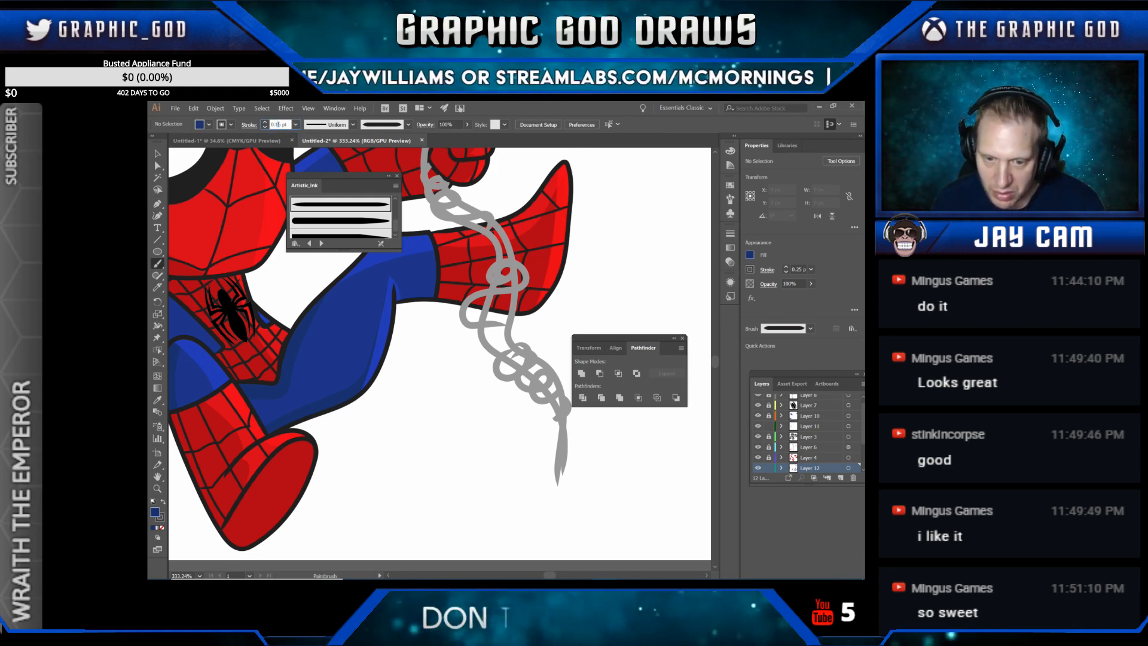
click(163, 503)
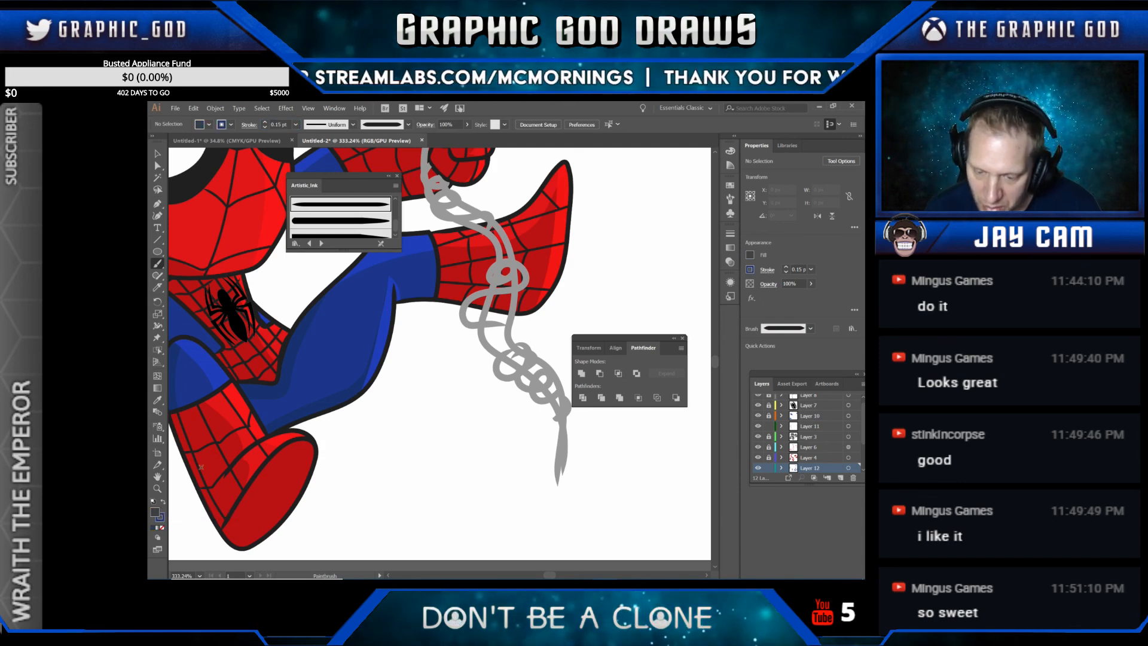
mouse_move(389, 443)
mouse_down()
mouse_move(362, 477)
mouse_move(420, 439)
mouse_up()
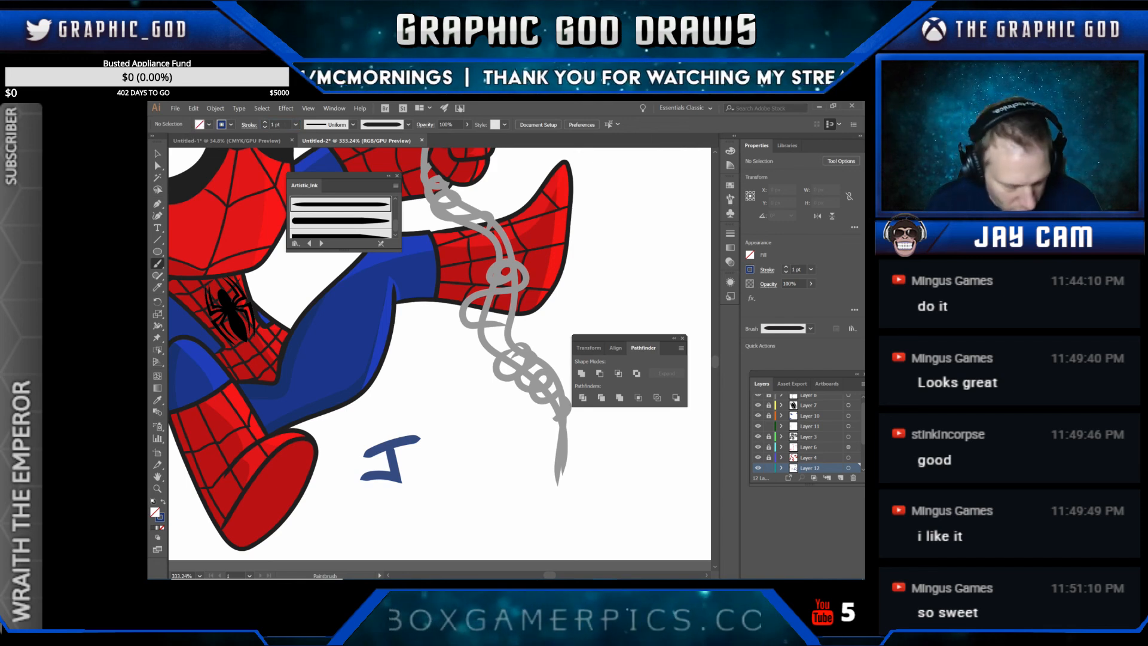
key(ctrl+z)
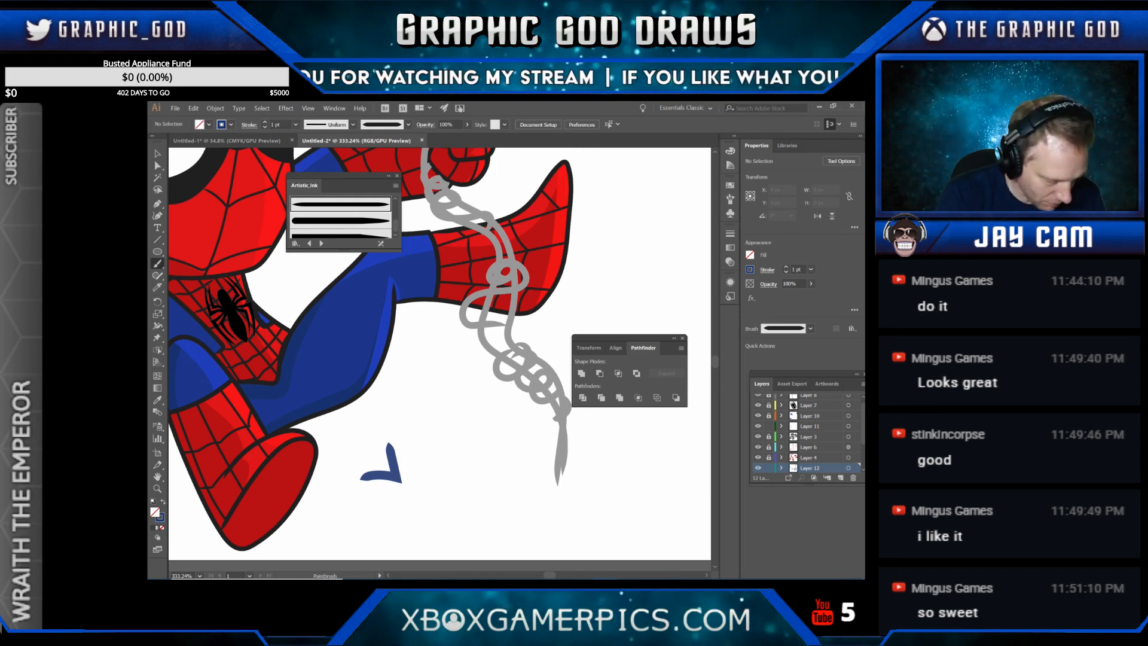
key(ctrl+z)
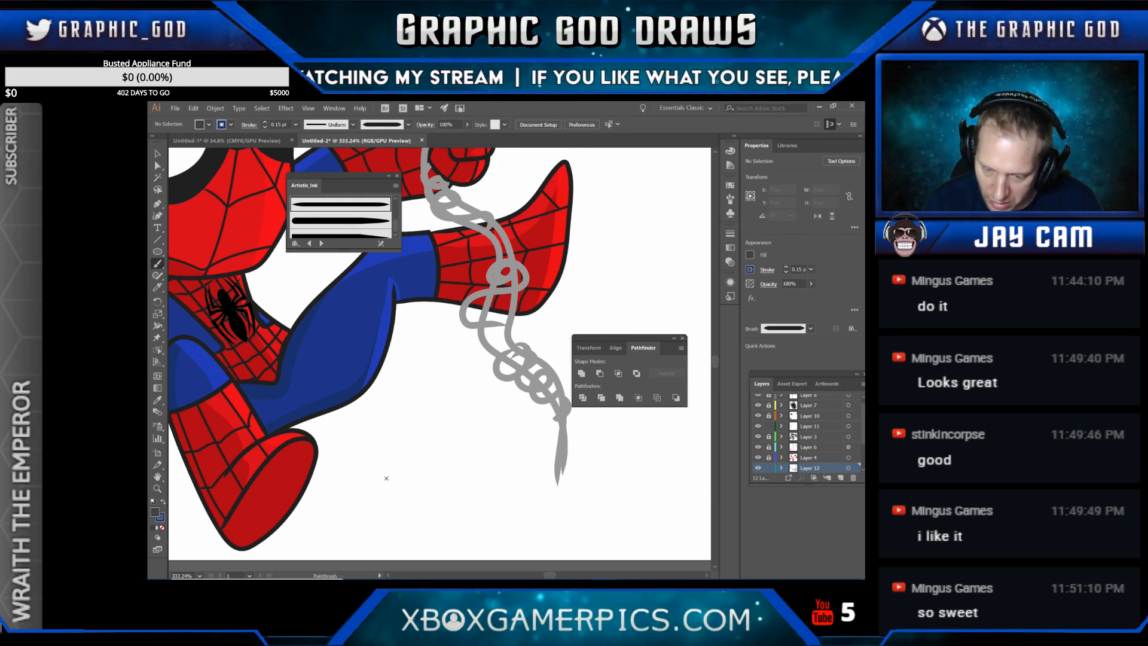
Step: Hand-letter the artist's signature followed by the year 18 in dark blue below the extended leg
mouse_move(371, 428)
mouse_down()
mouse_move(339, 486)
mouse_move(416, 484)
mouse_move(435, 439)
mouse_move(431, 528)
mouse_up()
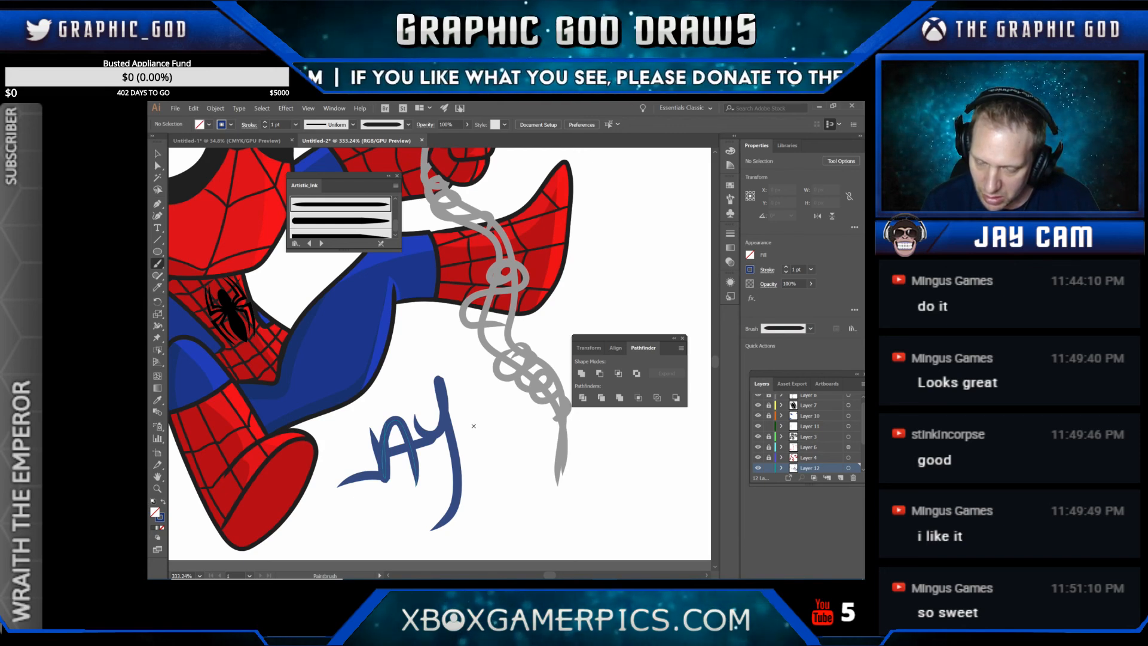
mouse_move(480, 416)
mouse_down()
mouse_move(478, 471)
mouse_move(490, 430)
mouse_up()
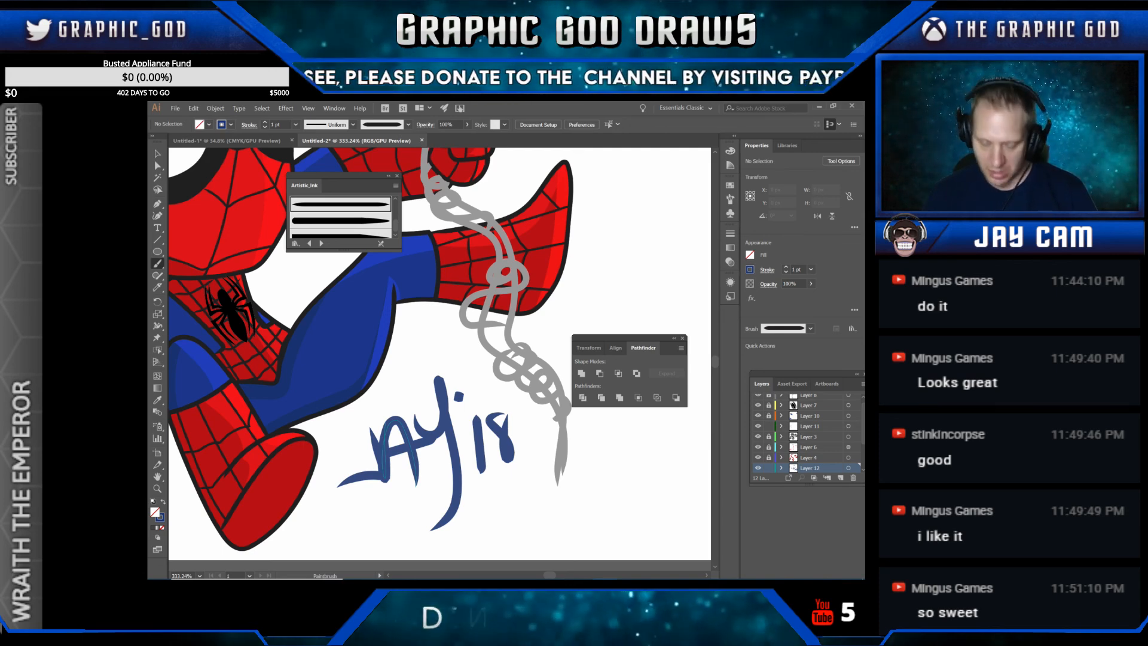
key(ctrl+1)
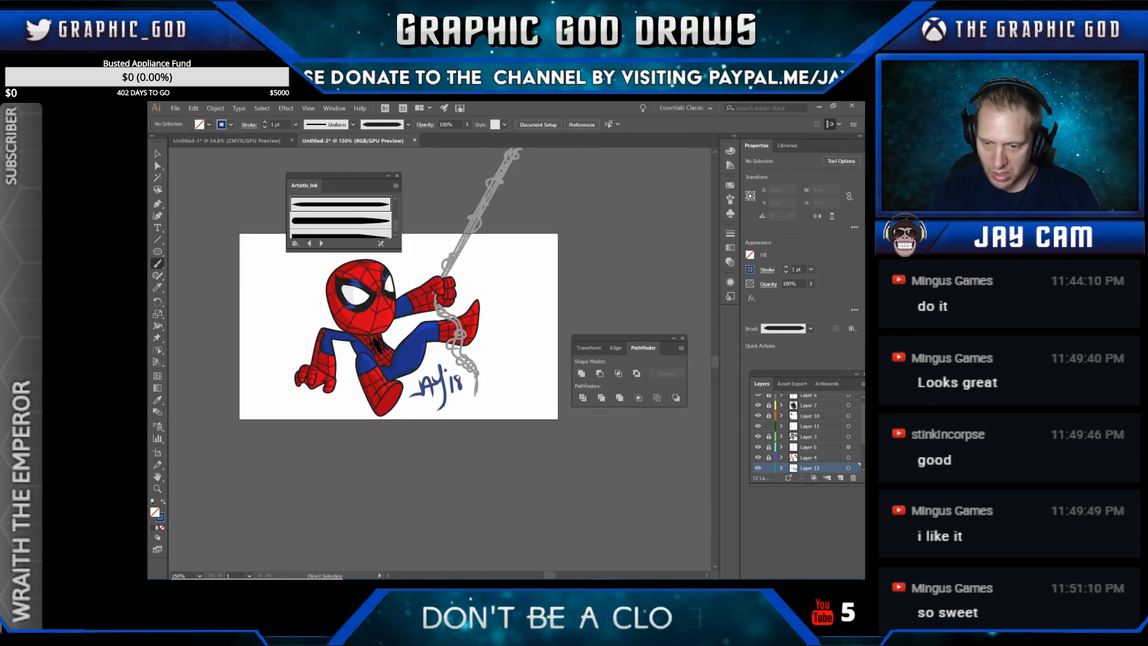